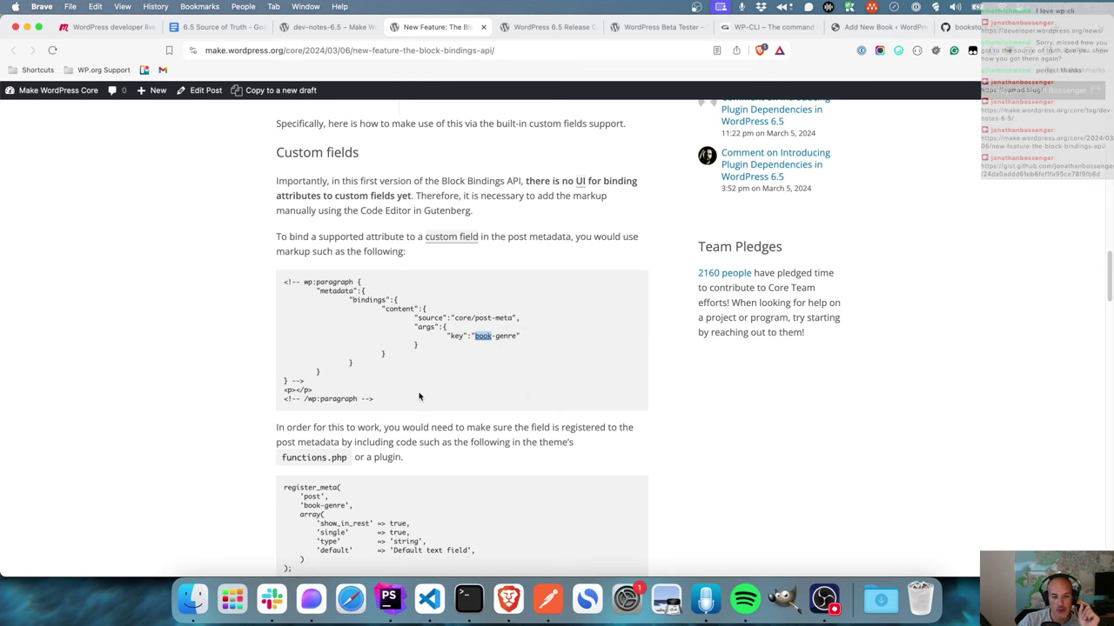
- Choose isbn as the new book's custom field name and start typing its value
scroll(418, 396, "up", 10)
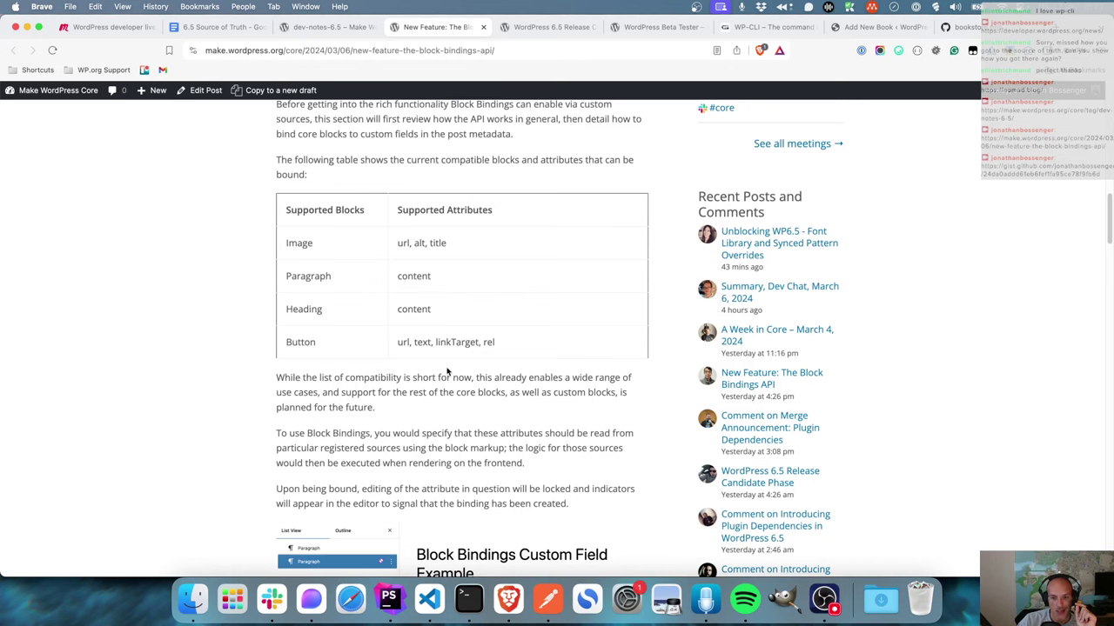
scroll(448, 372, "down", 4)
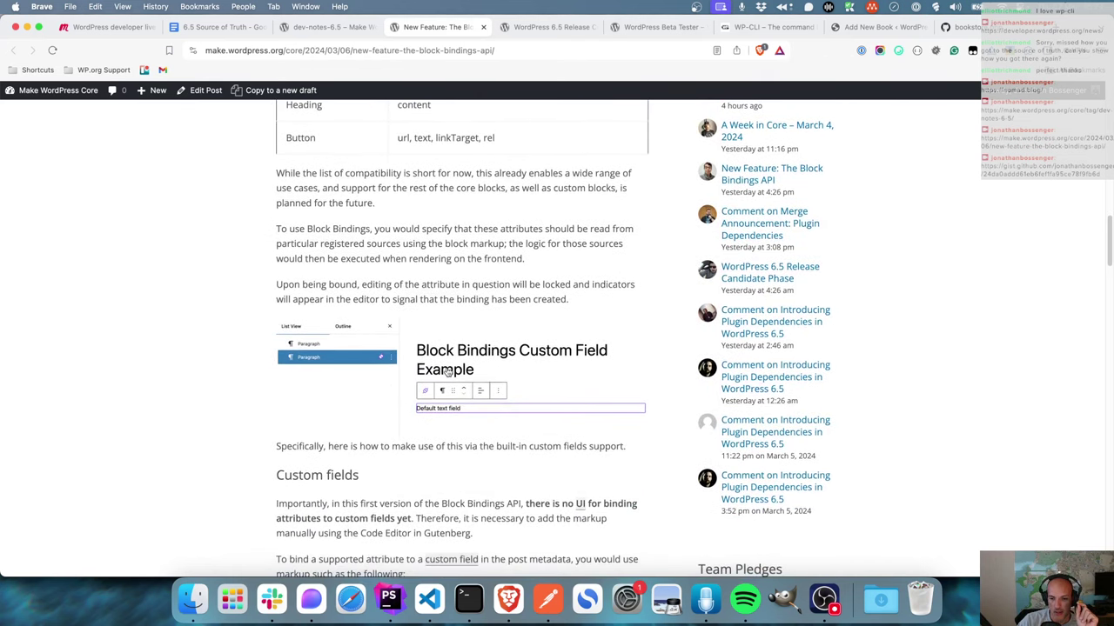
scroll(448, 372, "down", 2)
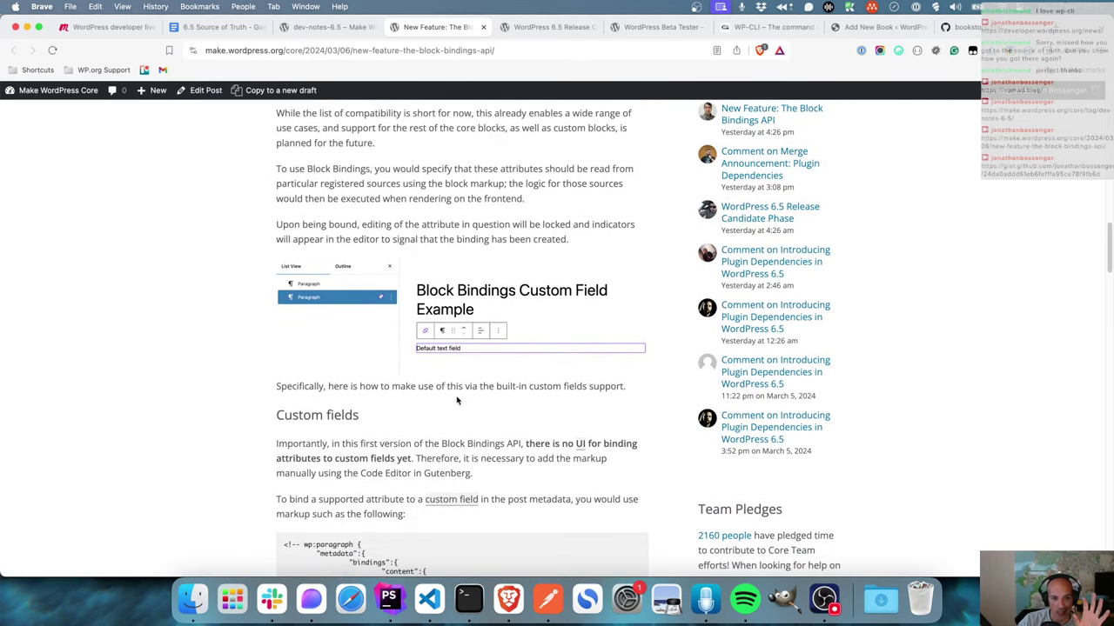
scroll(457, 400, "up", 5)
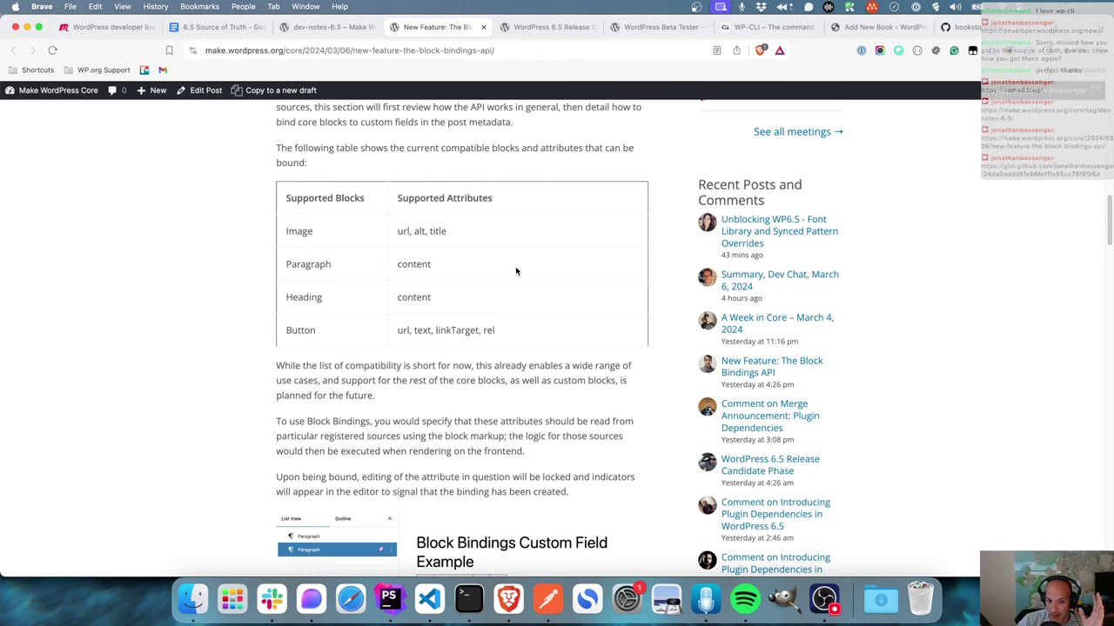
scroll(515, 287, "down", 2)
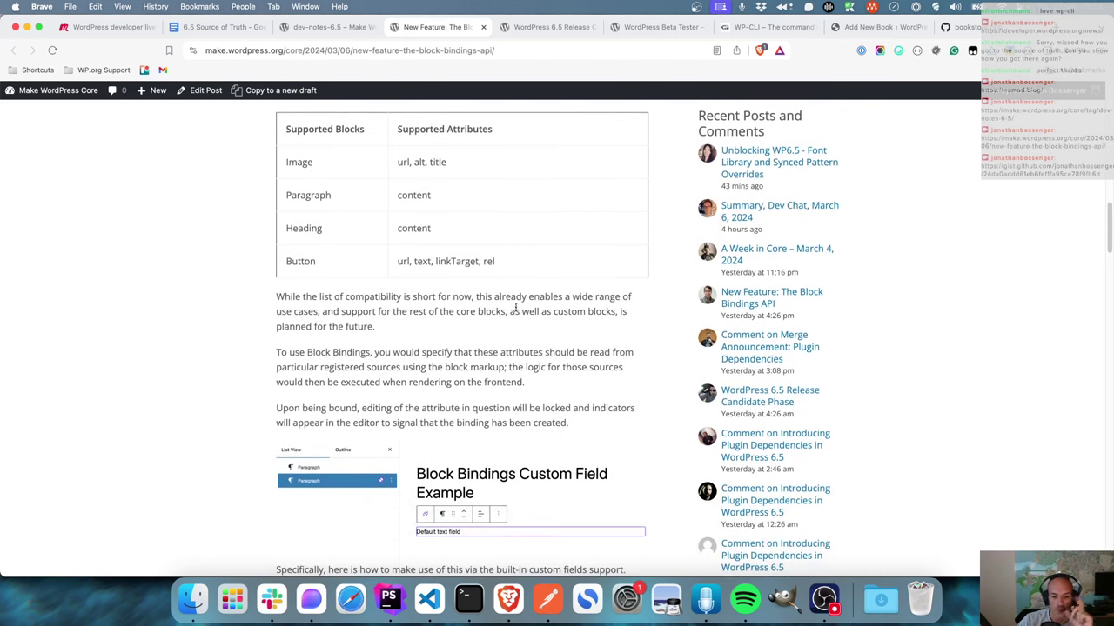
left_click(882, 31)
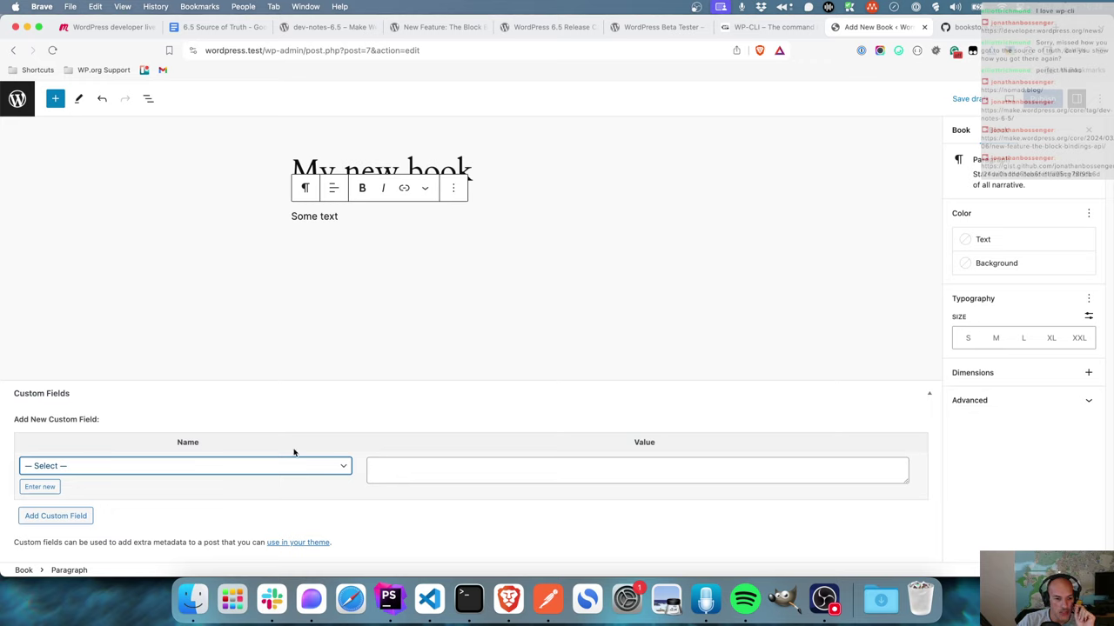
left_click(197, 470)
left_click(319, 485)
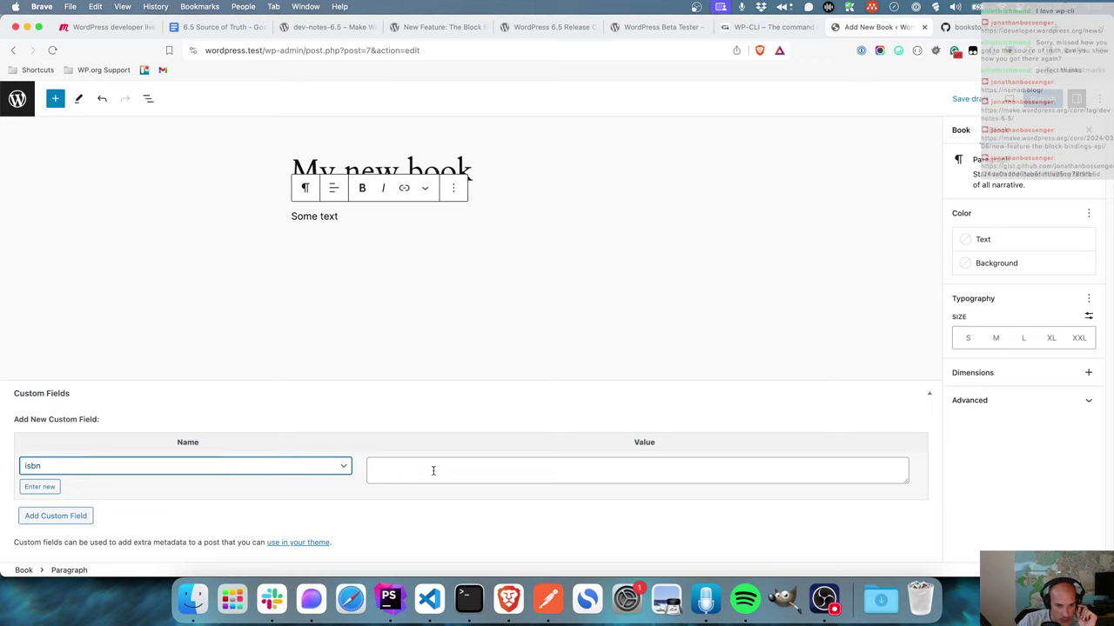
left_click(433, 471)
type("BOOOK00002")
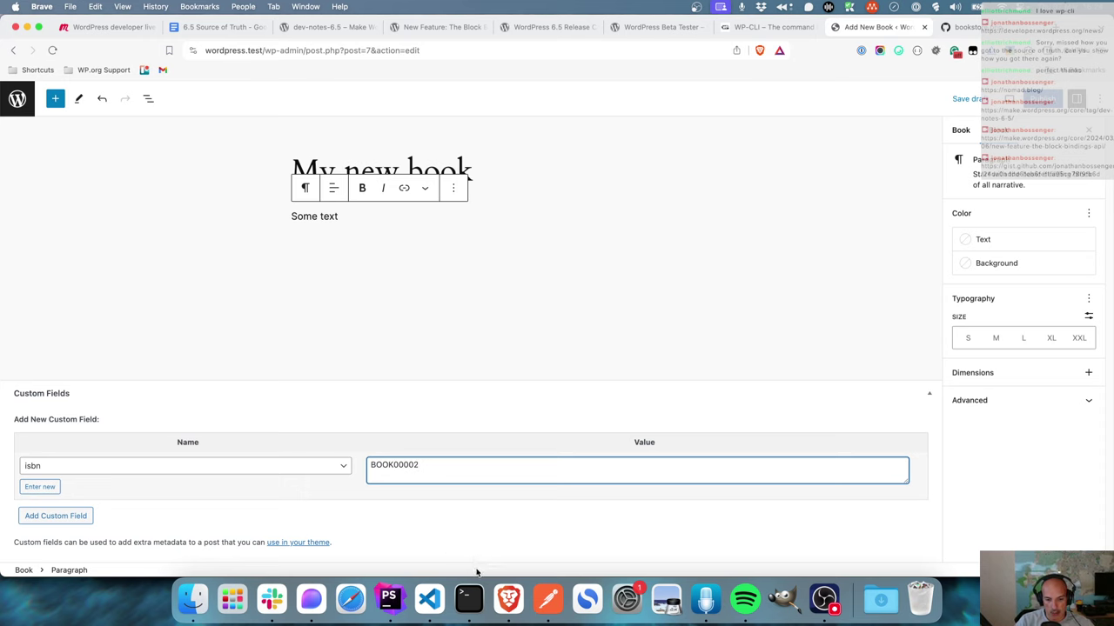
- Paste the sample ISBN into the isbn field so its value becomes BOOK0002
left_click(547, 599)
double_click(435, 284)
key("super+c")
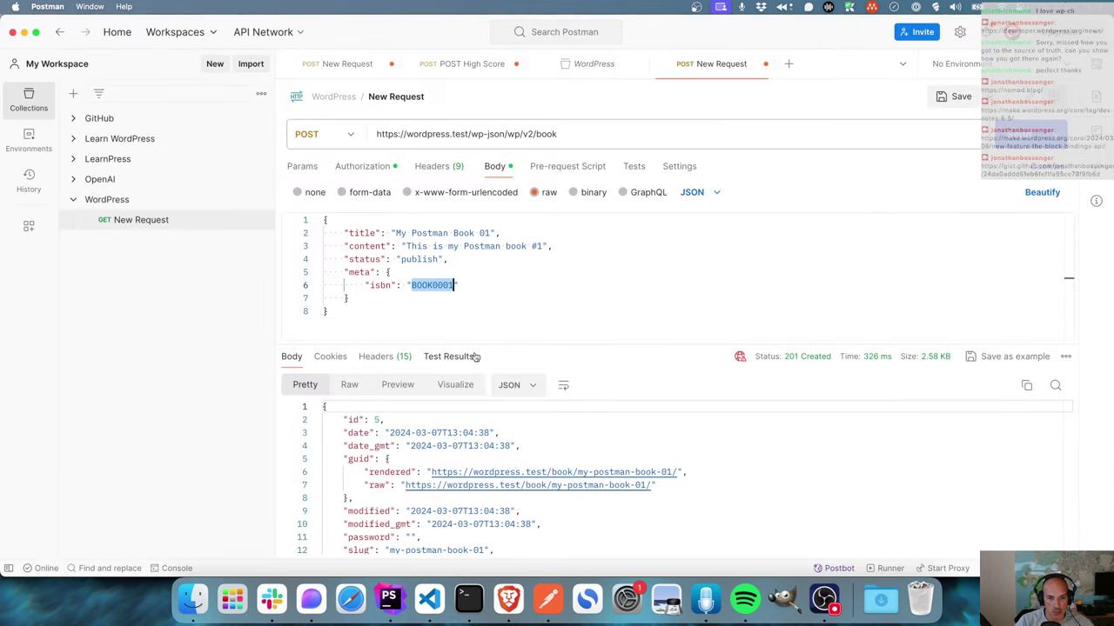
left_click(389, 598)
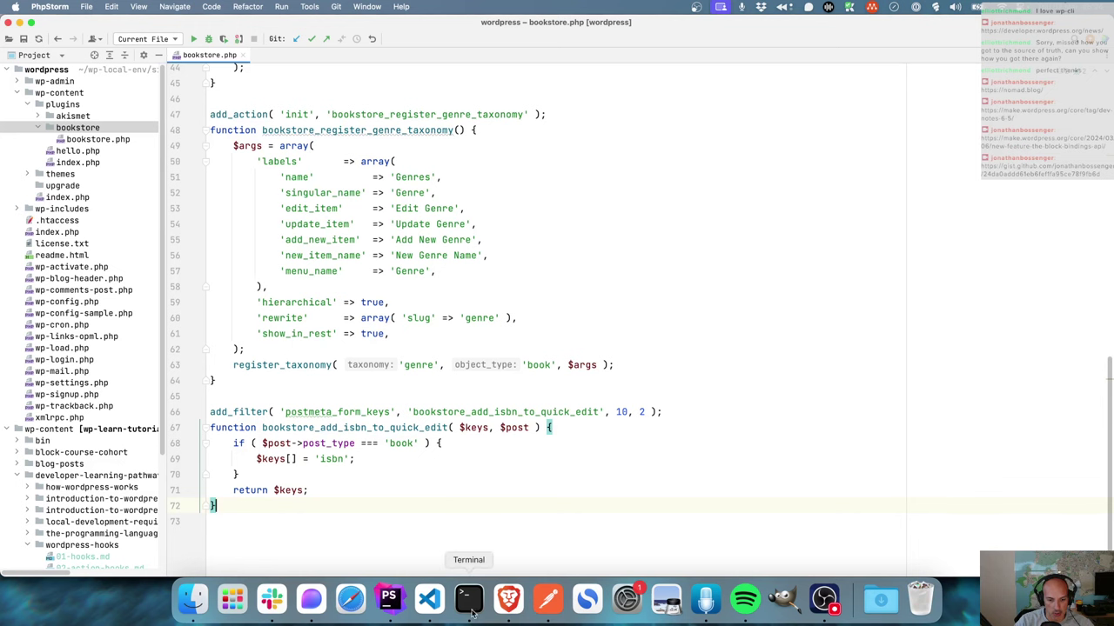
left_click(508, 598)
double_click(398, 461)
key("super+v")
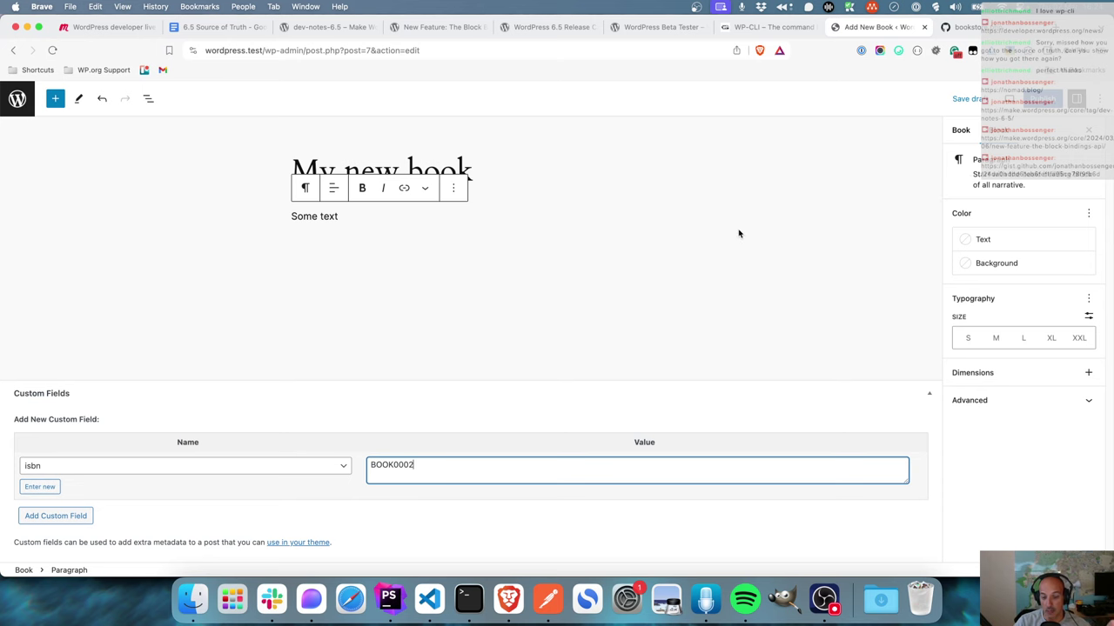
left_click(548, 598)
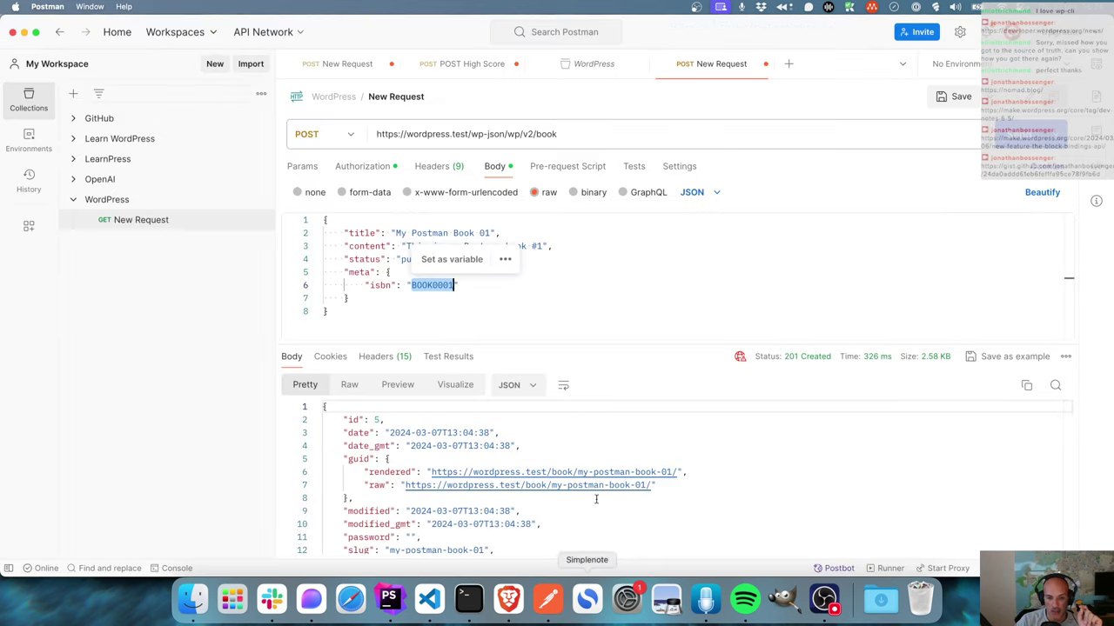
left_click(629, 304)
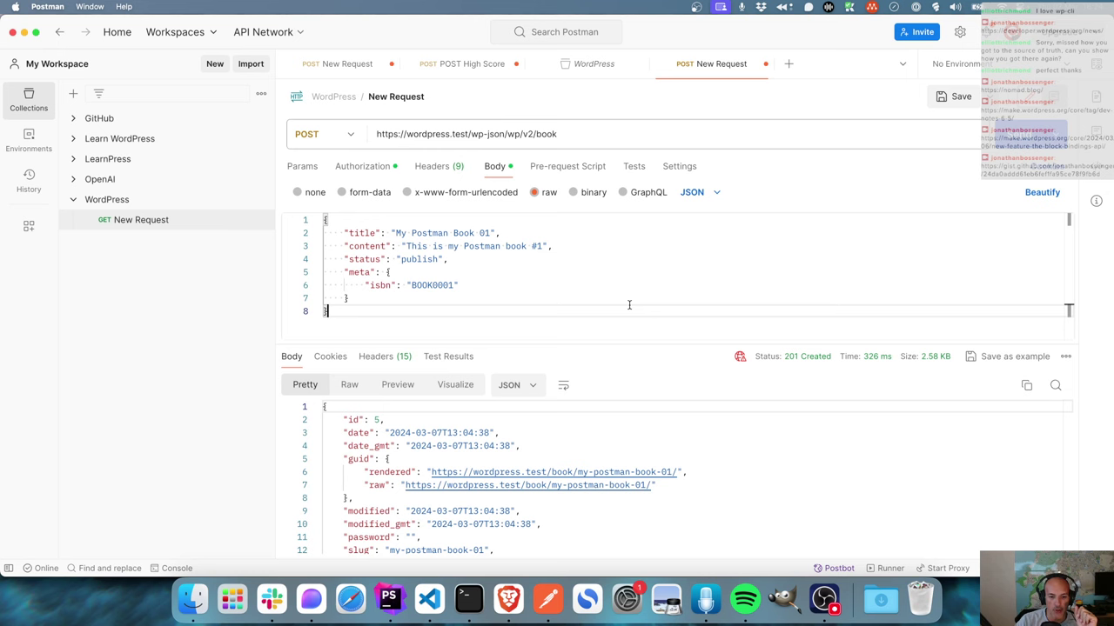
left_click(508, 599)
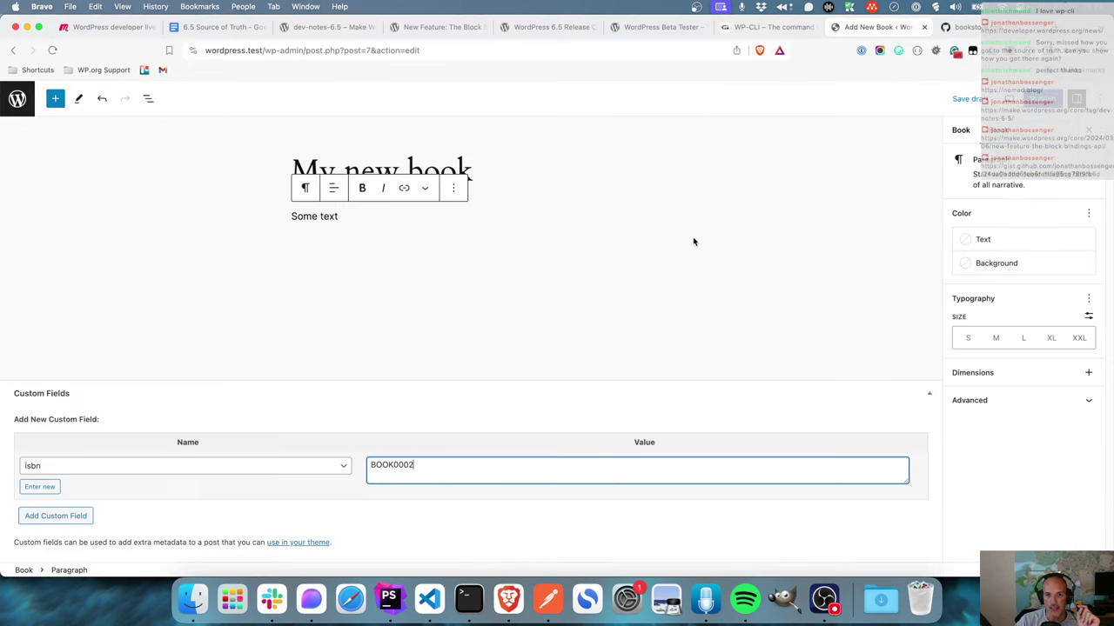
- Return to the Block Bindings API article and scroll to the register_meta example
left_click(648, 27)
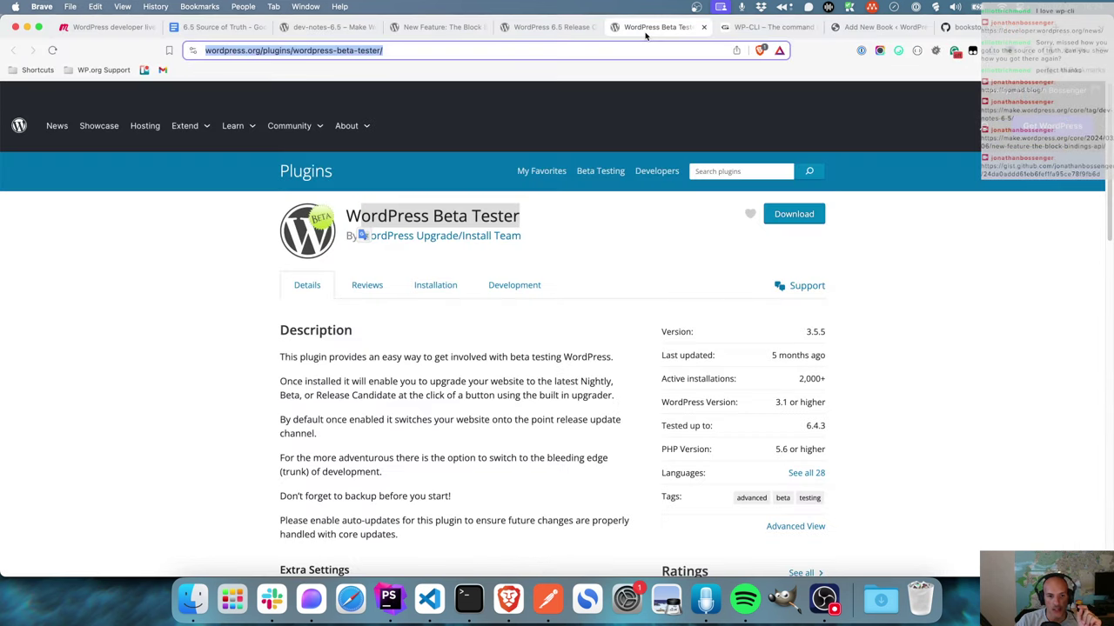
left_click(549, 27)
left_click(440, 27)
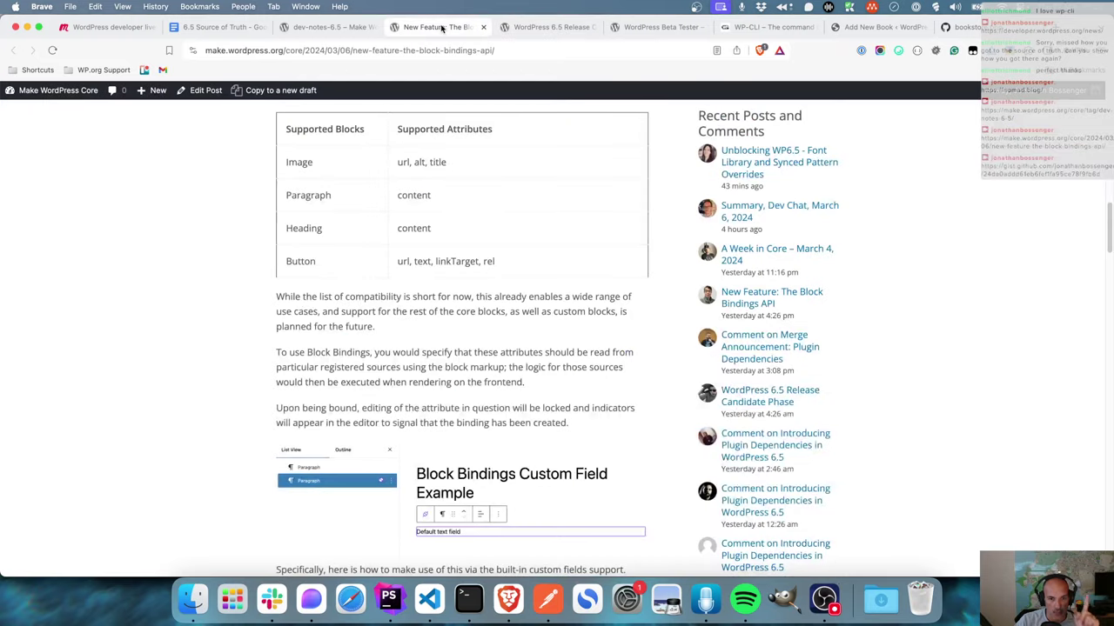
scroll(258, 315, "up", 5)
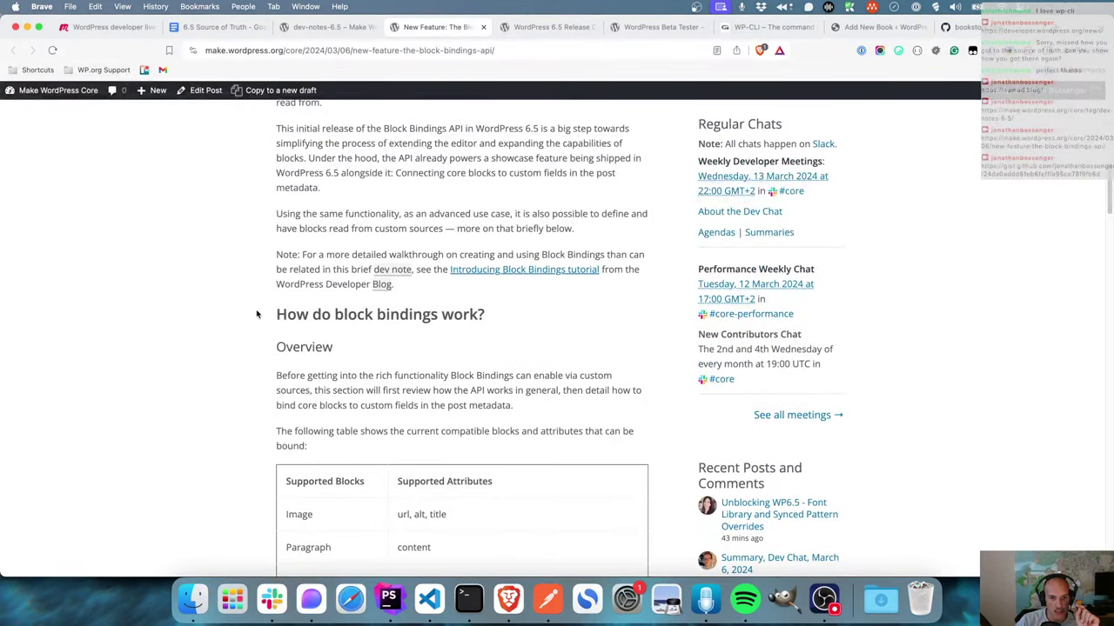
scroll(257, 315, "down", 1)
scroll(257, 315, "up", 3)
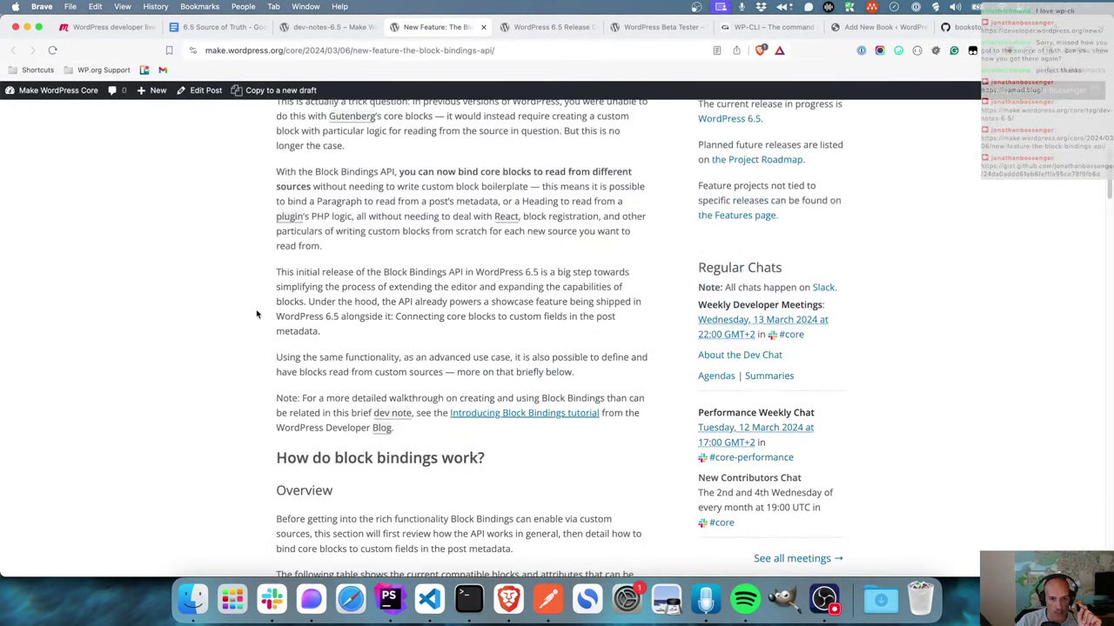
scroll(258, 315, "up", 2)
scroll(258, 315, "down", 8)
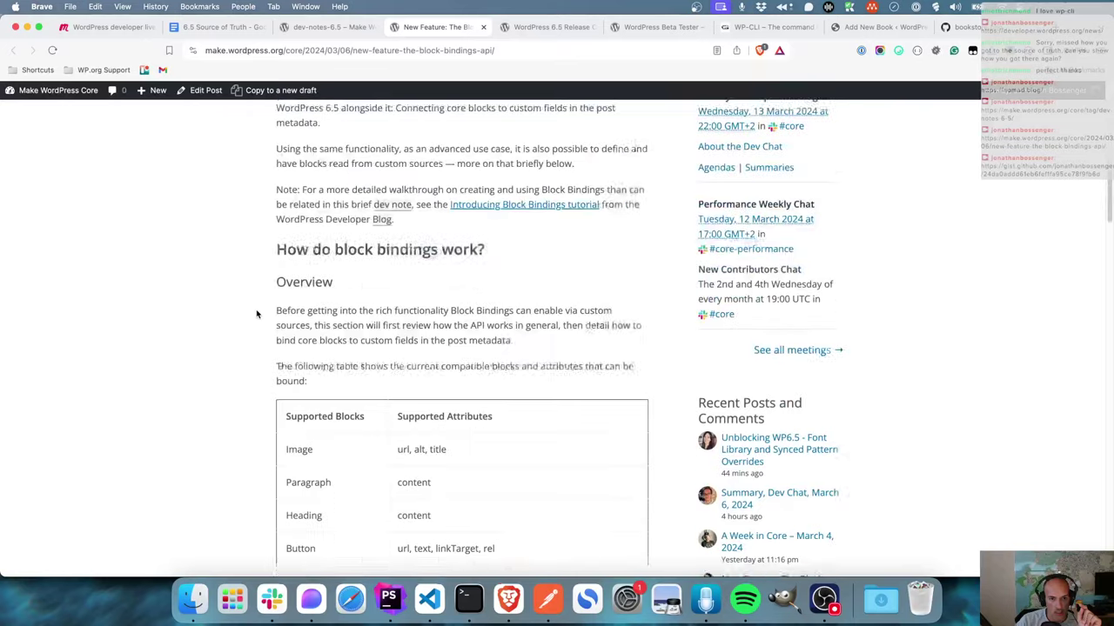
scroll(256, 314, "down", 10)
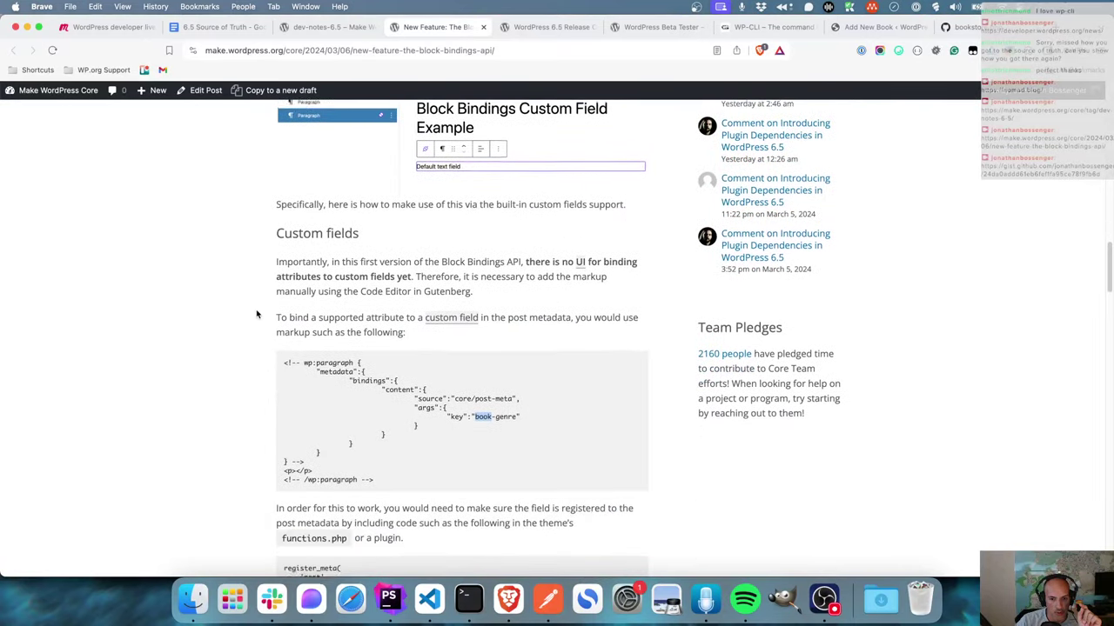
scroll(257, 314, "down", 4)
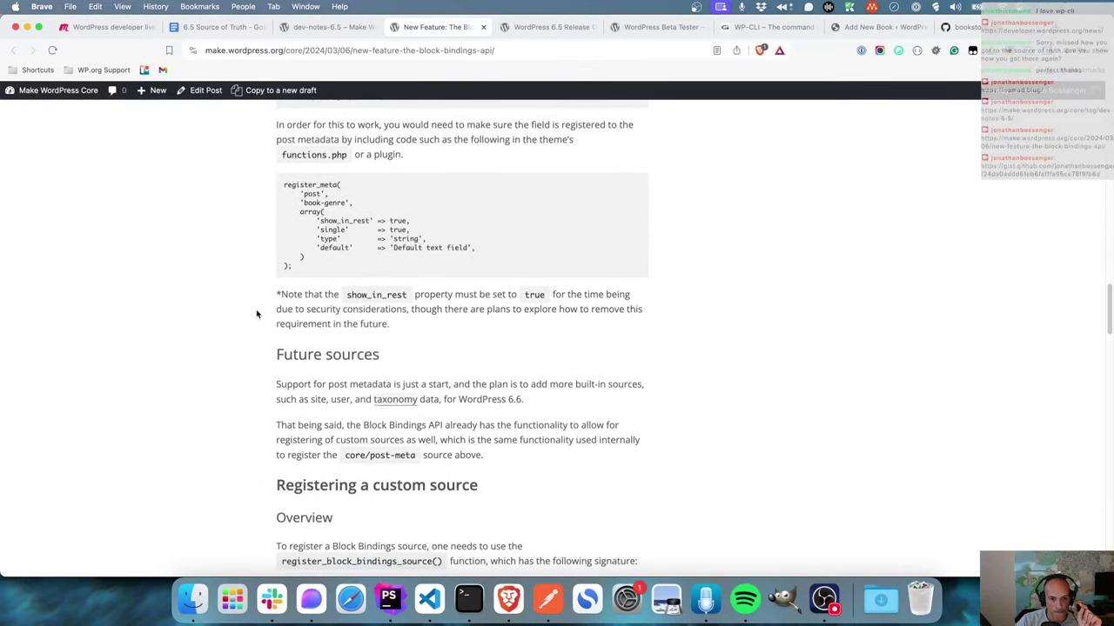
- Highlight the note that show_in_rest must be true, plus the register_meta and show_in_rest names
left_click_drag(425, 326, 283, 296)
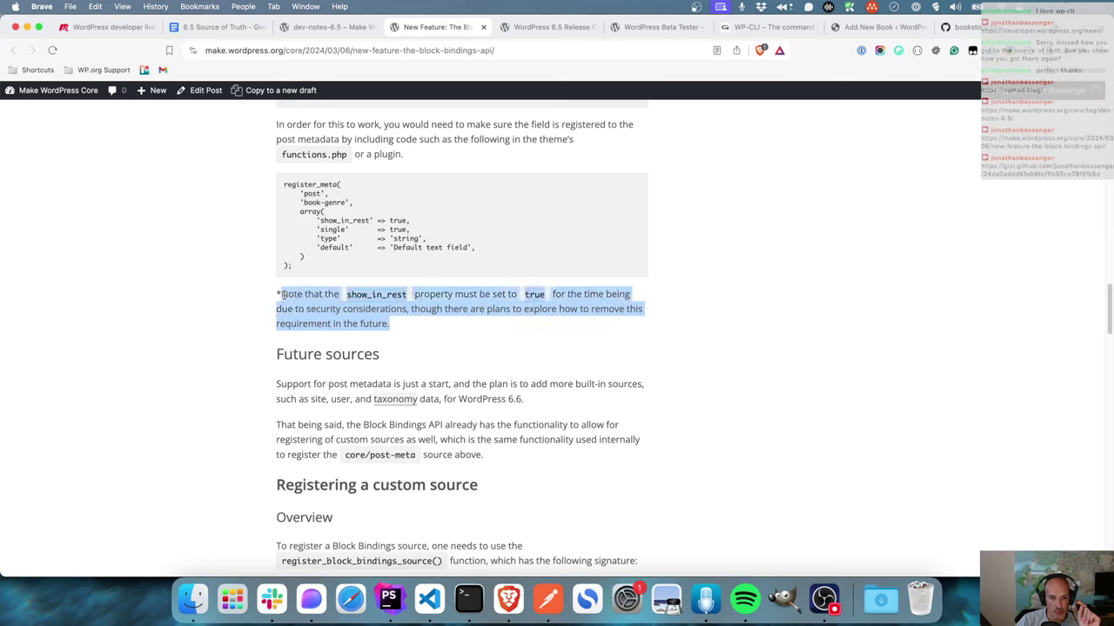
left_click(427, 335)
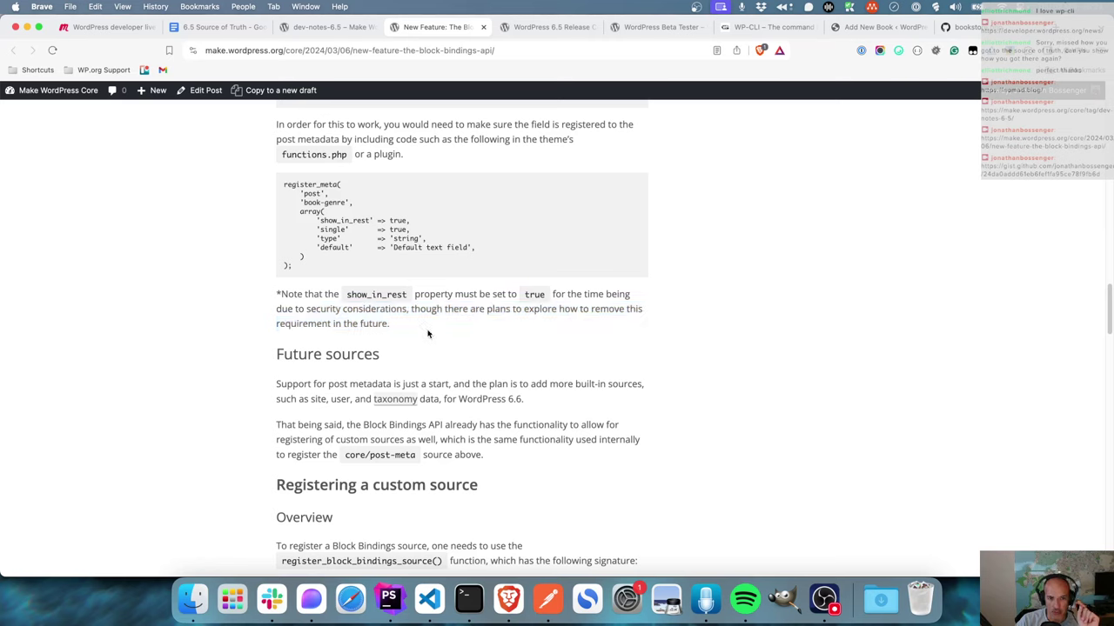
double_click(328, 184)
double_click(338, 218)
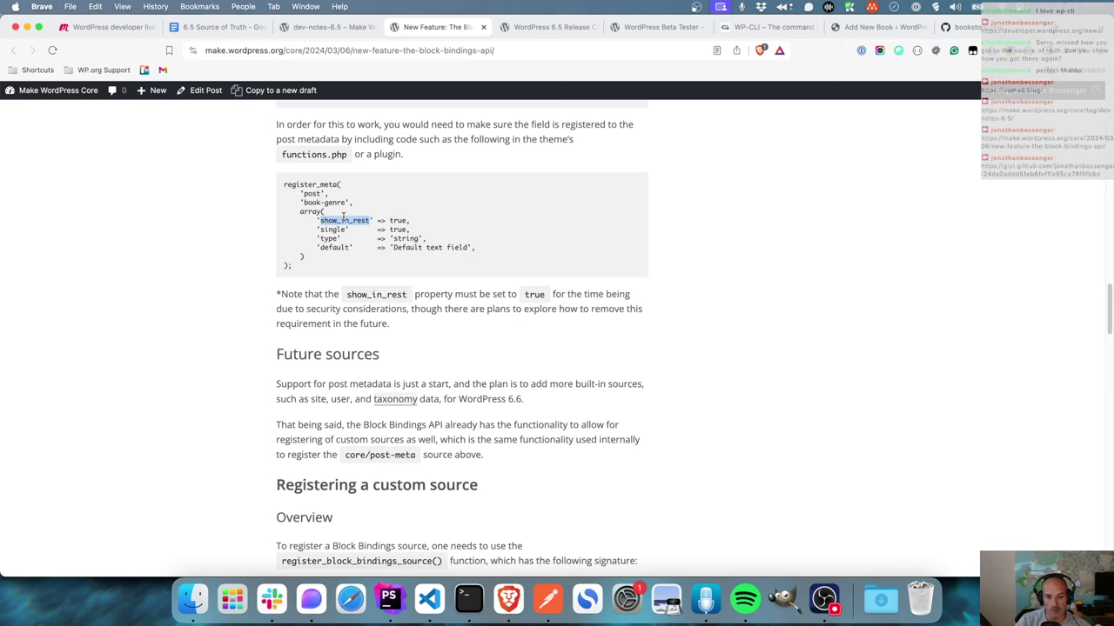
- Review the book POST request body in Postman and enlarge the request body editor
left_click(547, 605)
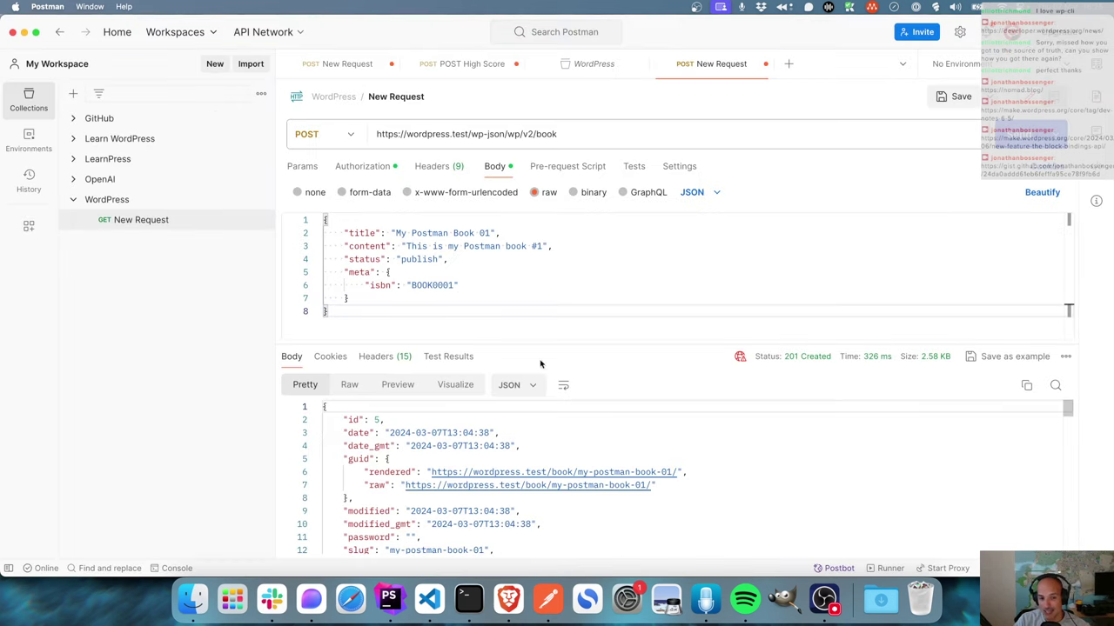
double_click(388, 286)
double_click(423, 286)
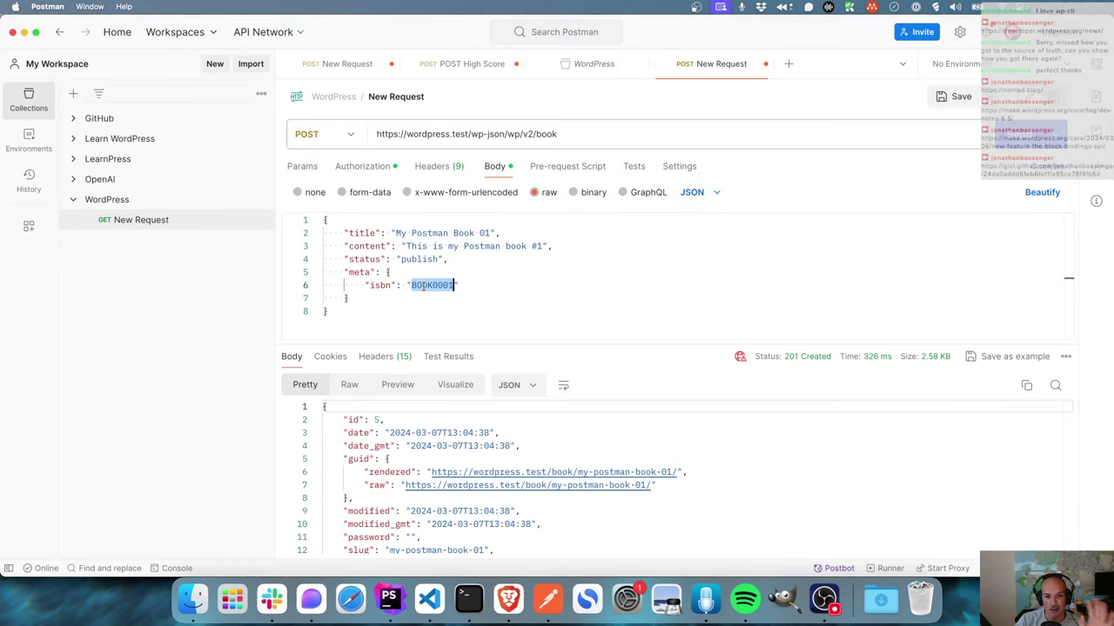
left_click(608, 301)
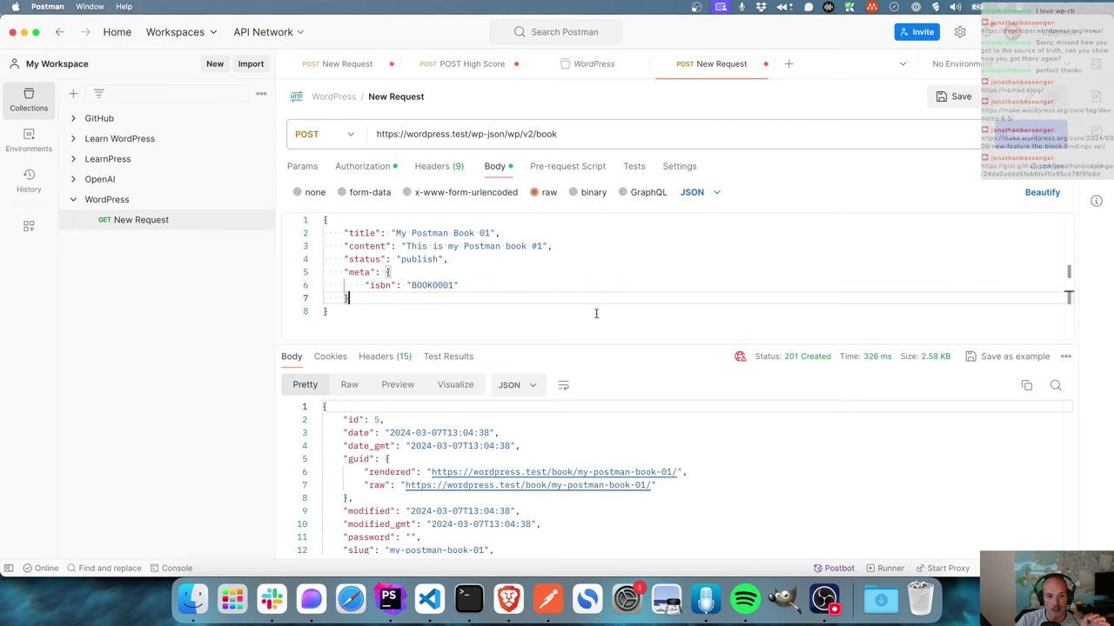
scroll(561, 449, "down", 5)
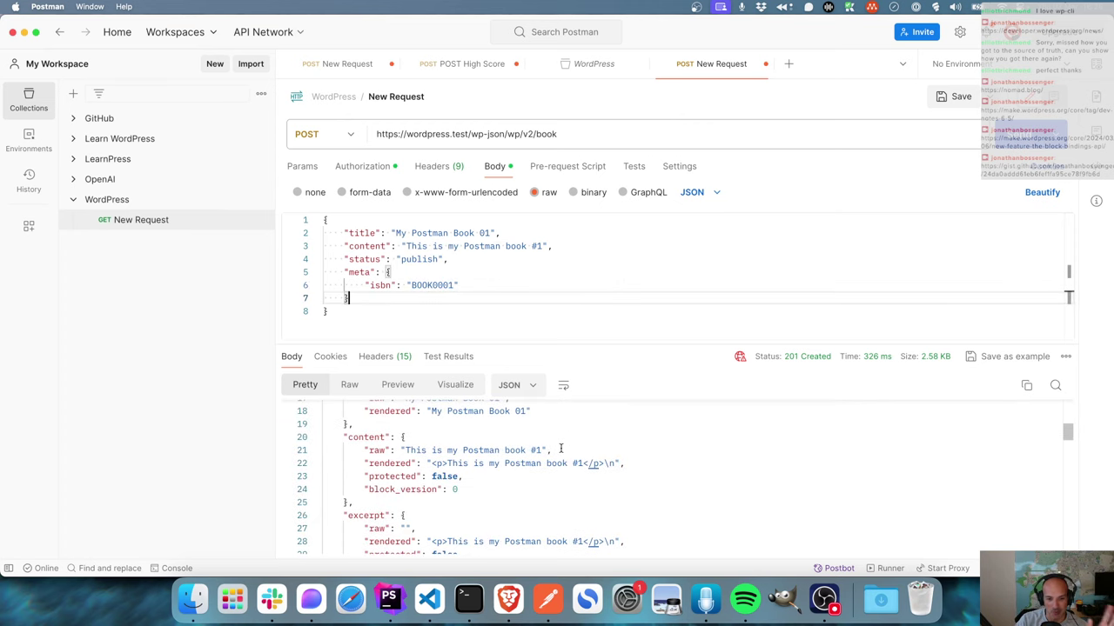
left_click_drag(609, 345, 609, 326)
scroll(514, 468, "down", 2)
scroll(435, 480, "down", 4)
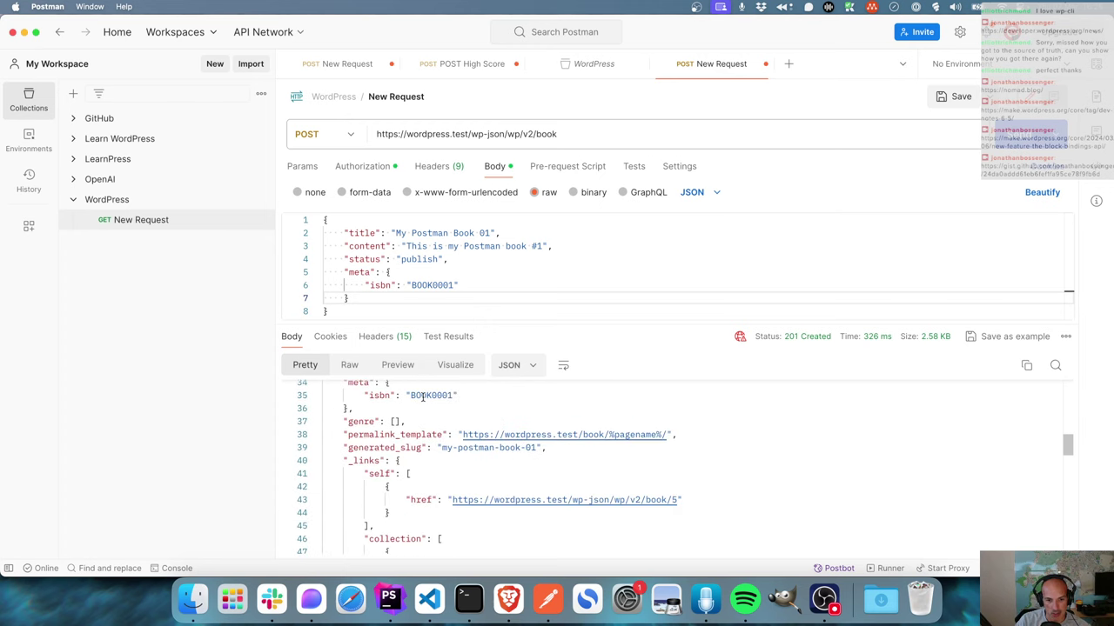
left_click_drag(578, 326, 573, 366)
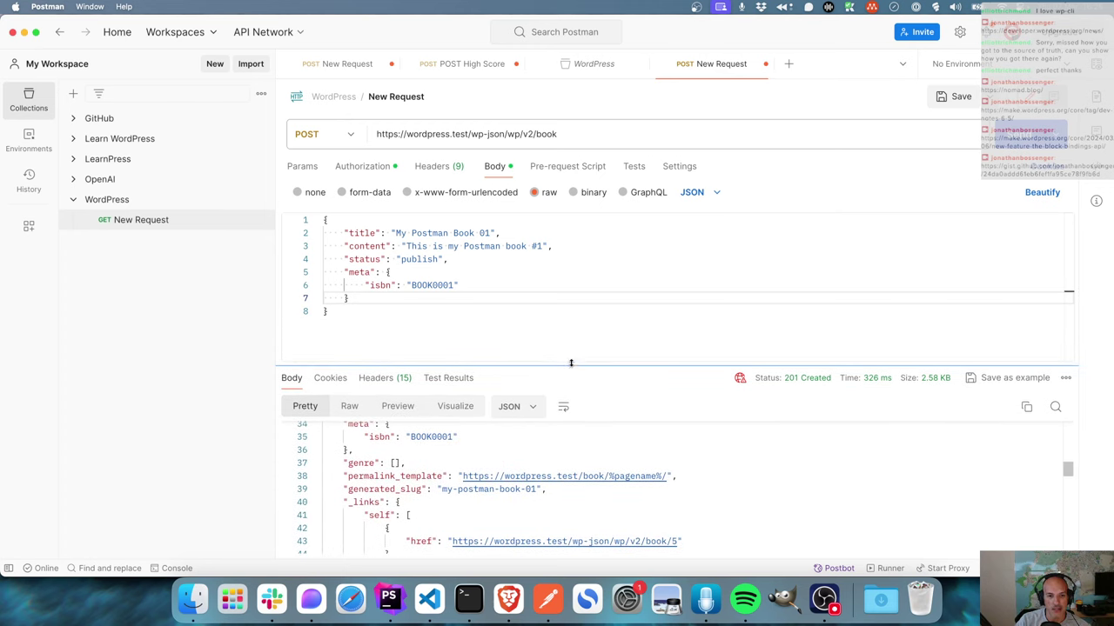
- Change the title to 'My Postman Book 03', content to #3 and isbn to BOOK0003, then send
double_click(484, 233)
type("03")
left_click(497, 247)
double_click(538, 246)
type("3")
left_click_drag(455, 284, 449, 284)
type("3")
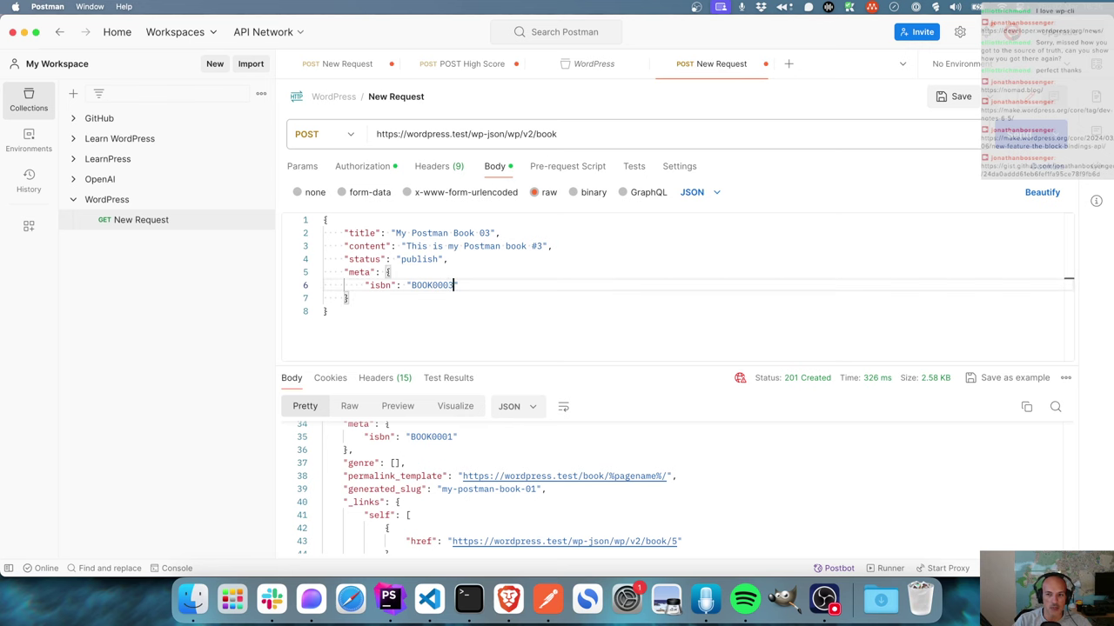
key("super+Return")
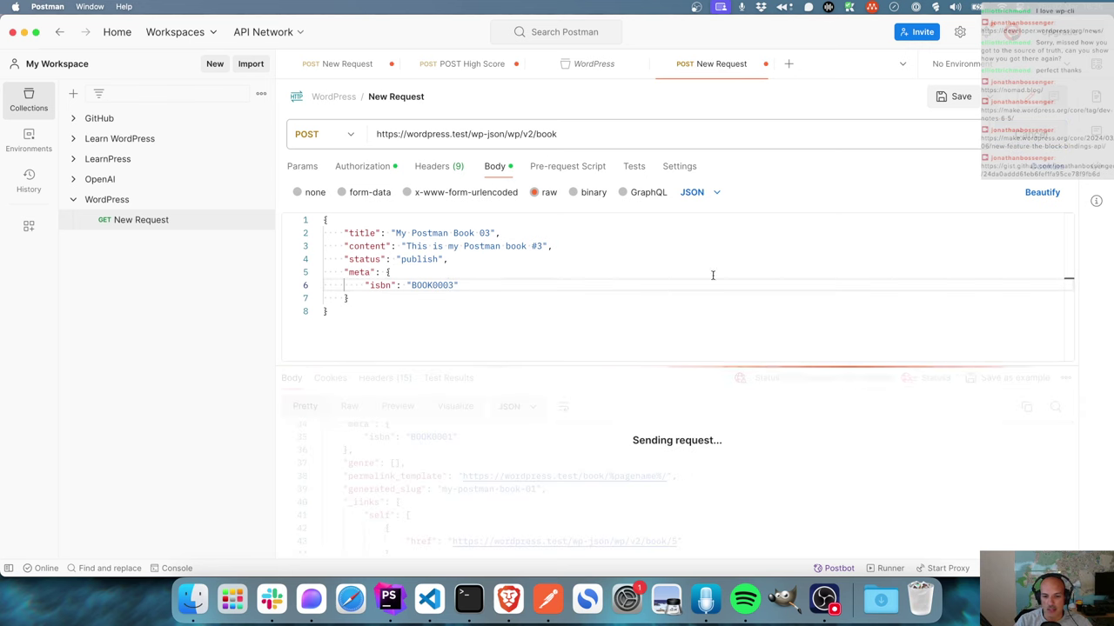
- Publish My new book with its BOOK0002 isbn and go back to the Books list
left_click(508, 600)
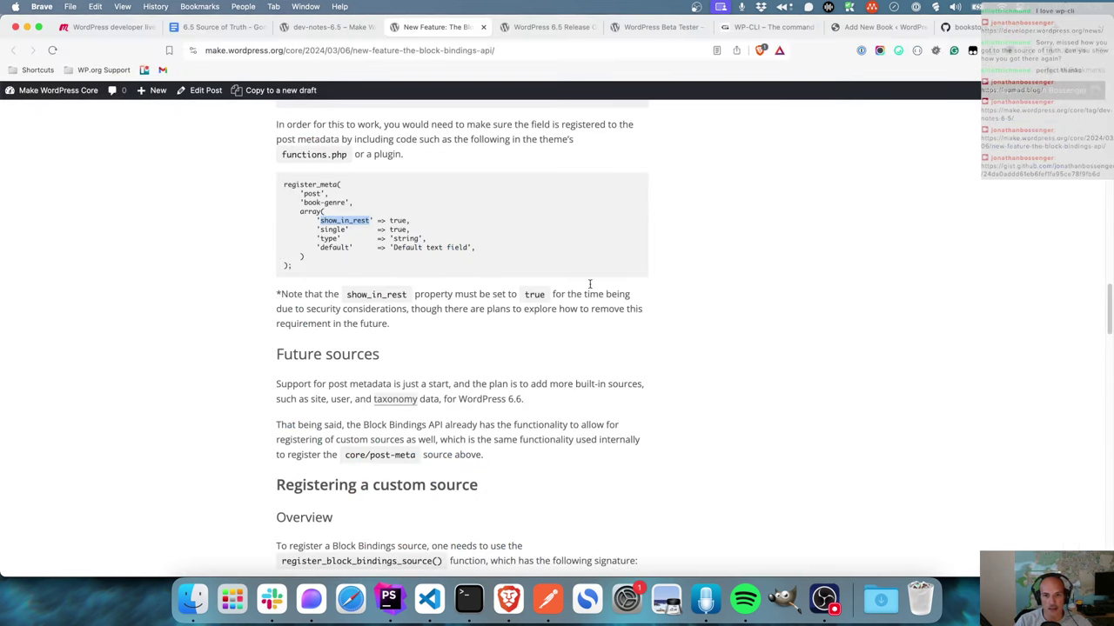
left_click(870, 27)
left_click(381, 213)
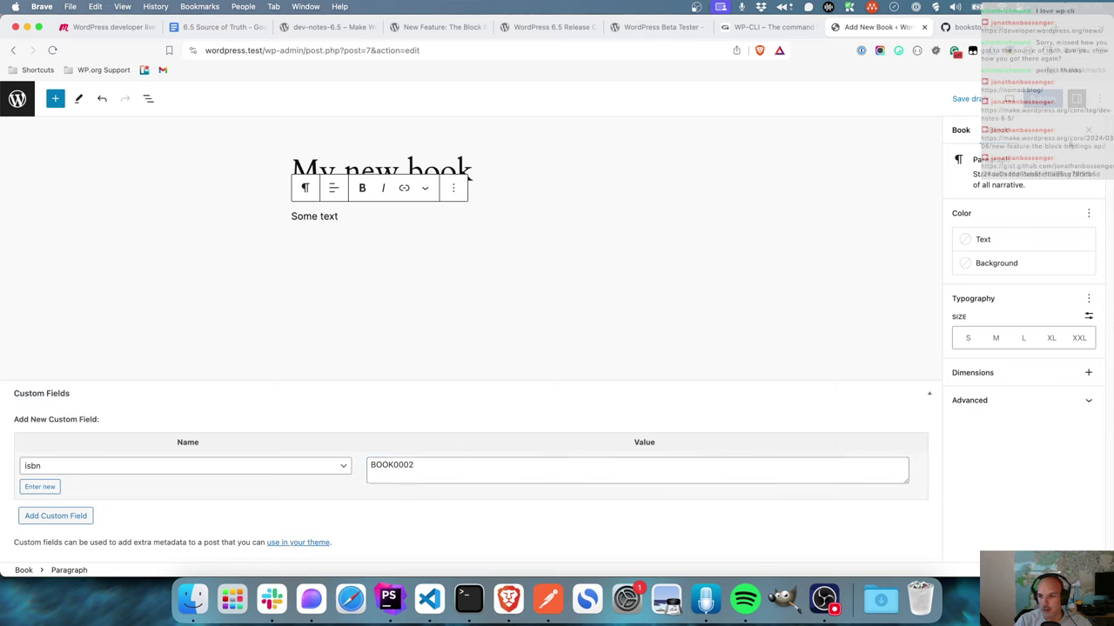
left_click(1046, 102)
left_click(1010, 101)
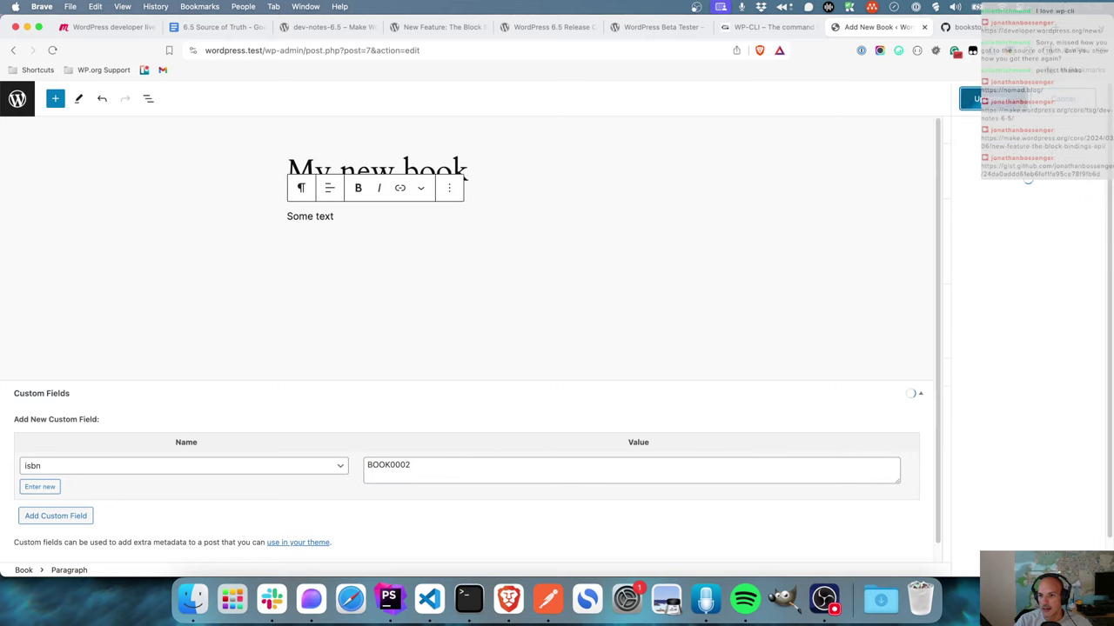
left_click(17, 98)
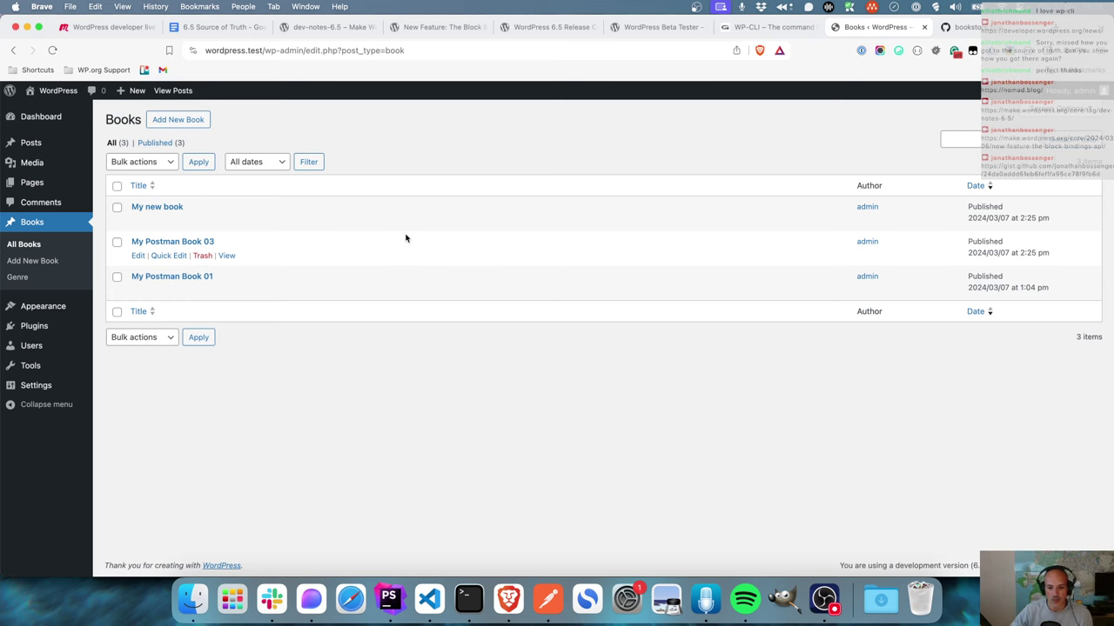
- Save the book-creation POST request into the WordPress collection
left_click(546, 603)
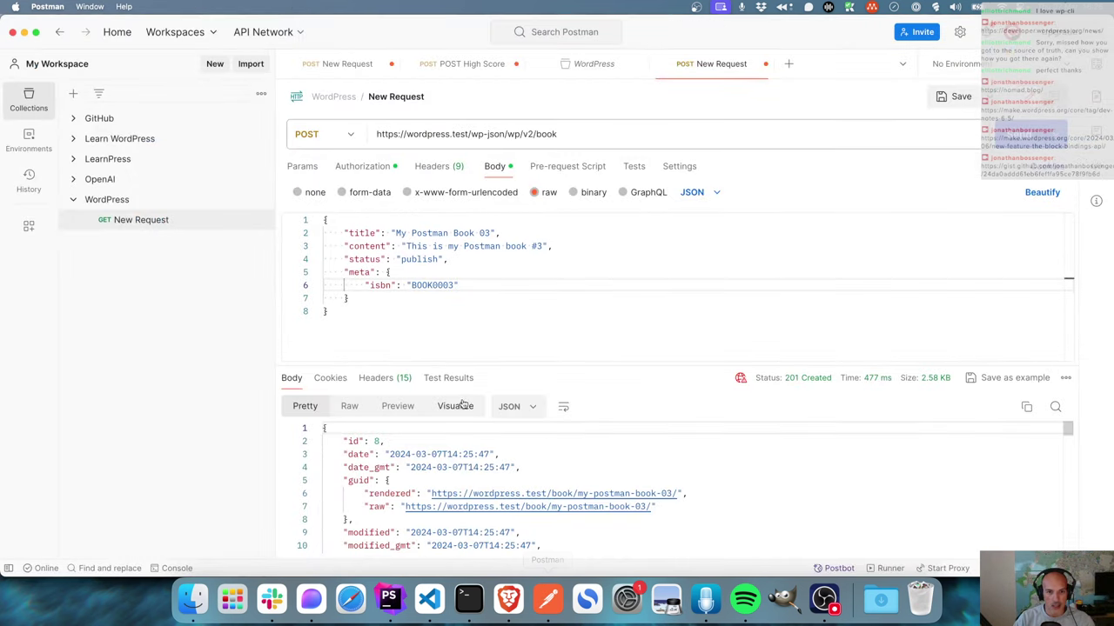
left_click_drag(561, 135, 396, 124)
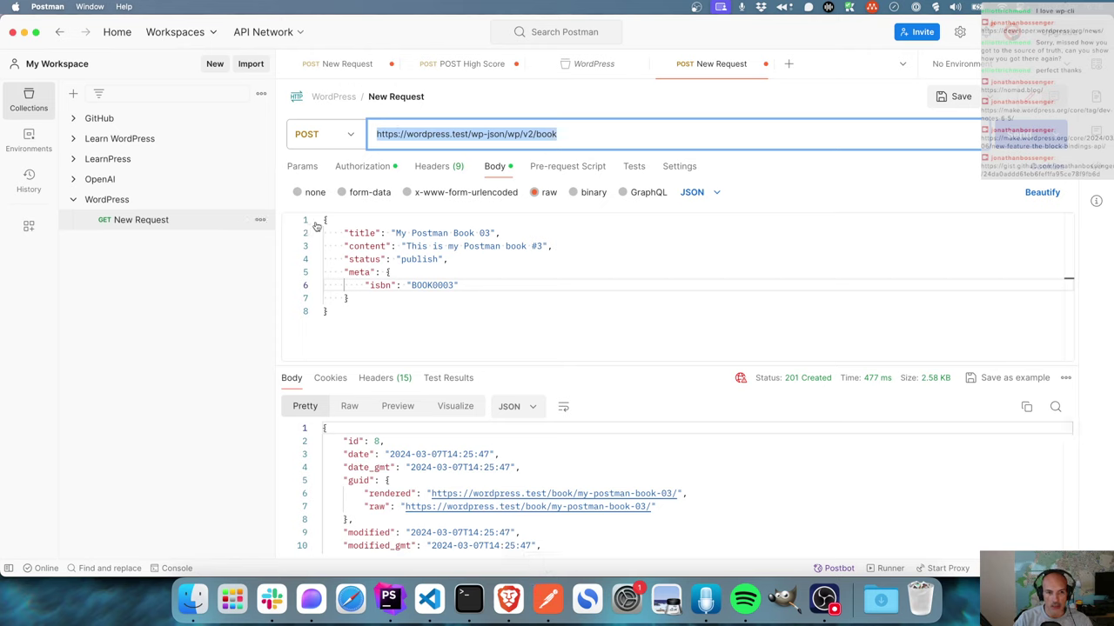
left_click(957, 101)
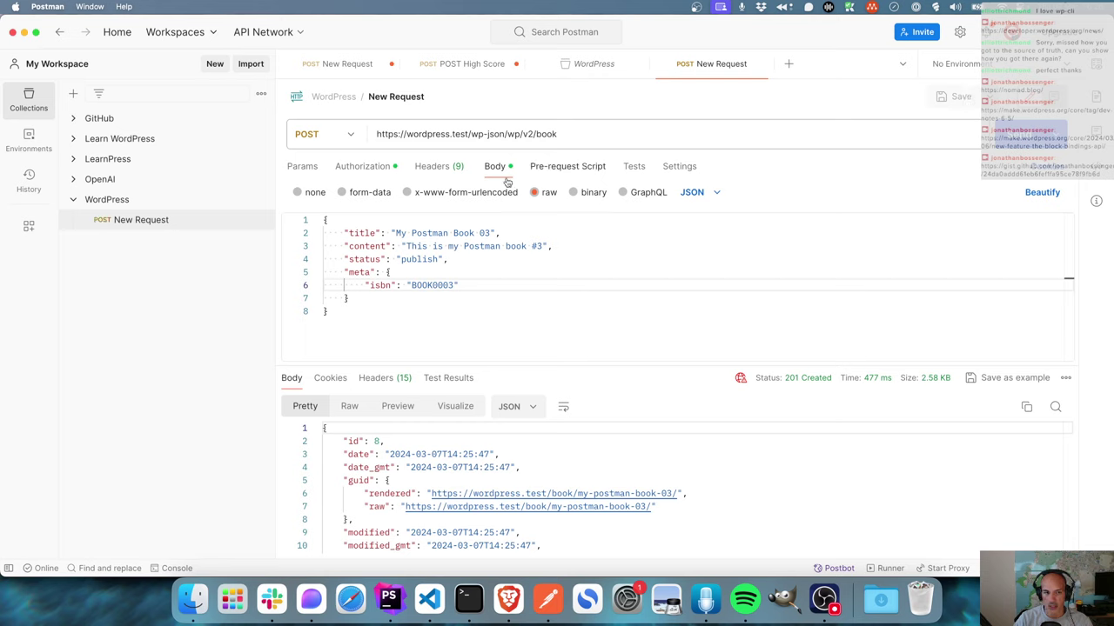
left_click(260, 221)
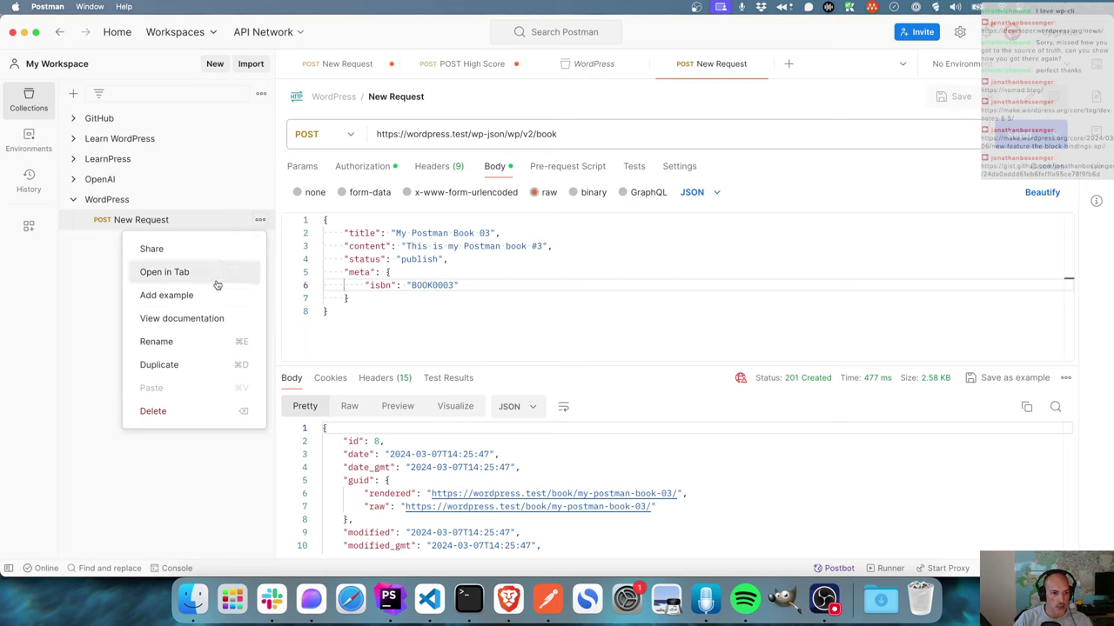
left_click(66, 315)
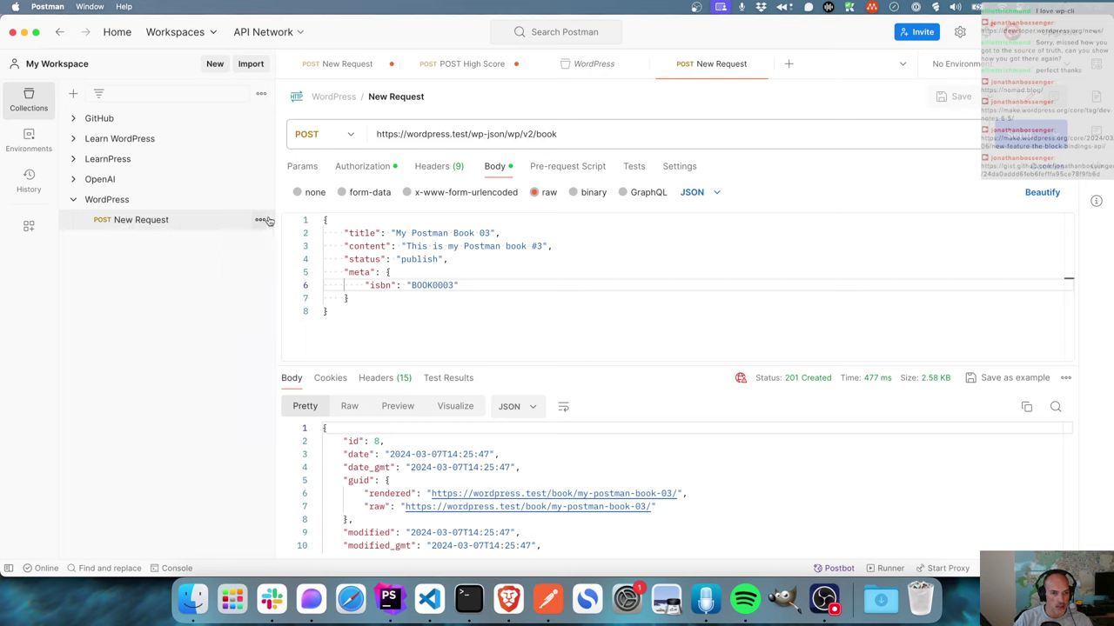
- Close the High Score, extra New Request and WordPress overview tabs without saving
left_click(514, 65)
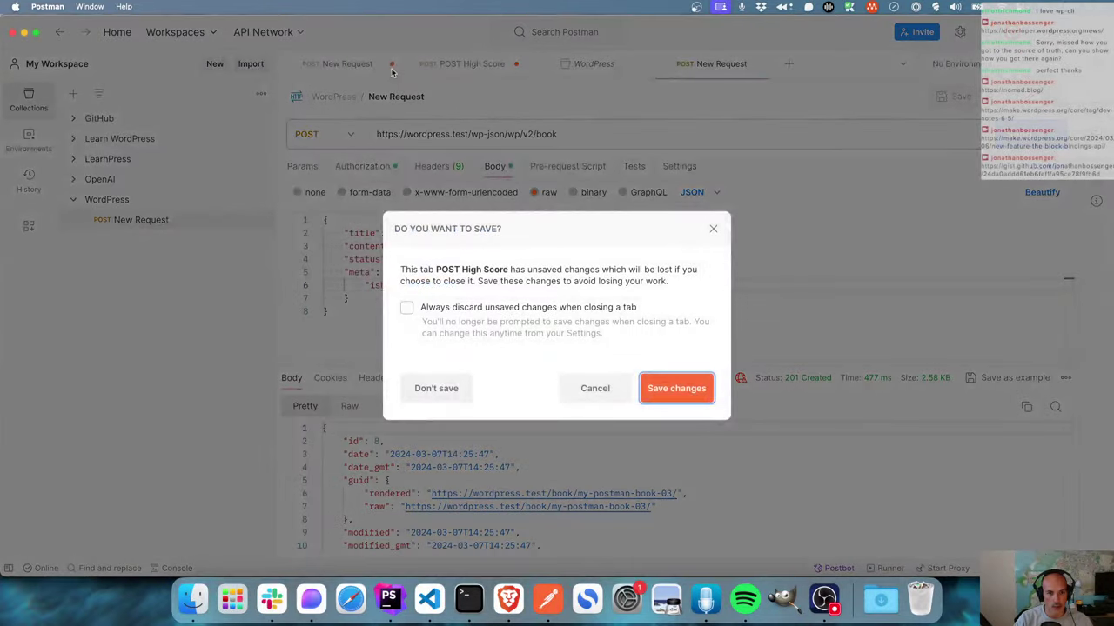
left_click(436, 391)
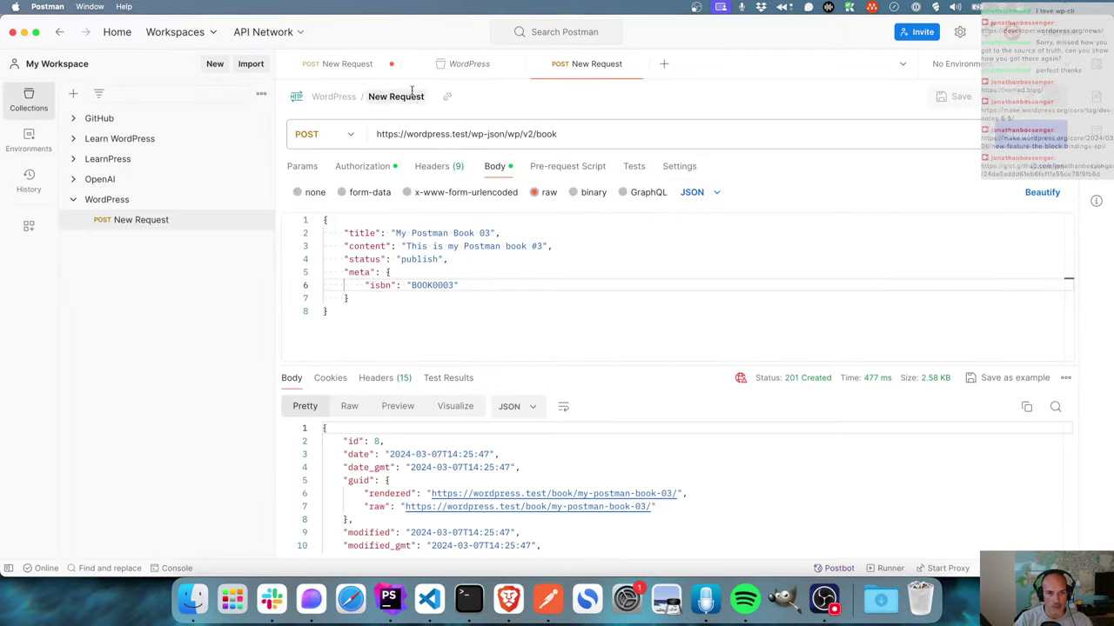
left_click(392, 66)
left_click(438, 388)
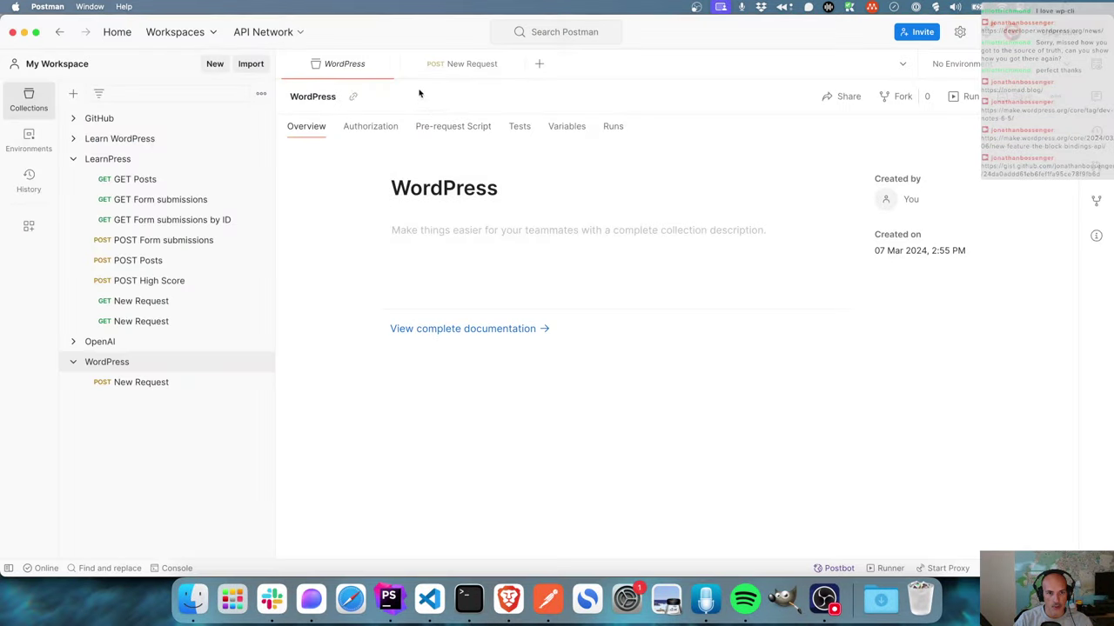
left_click(390, 66)
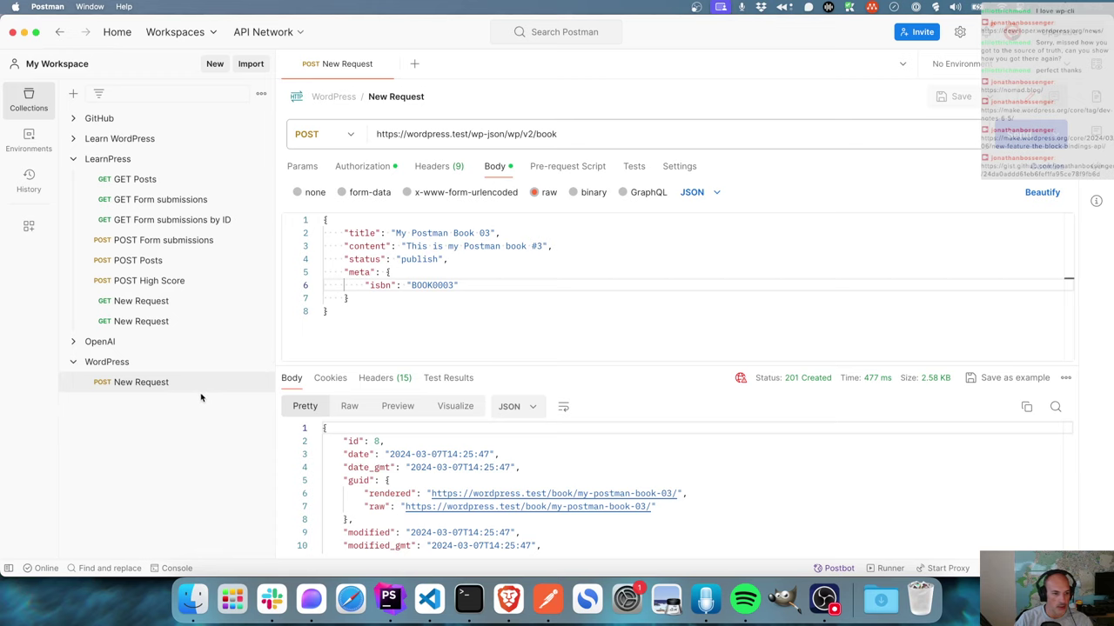
- Add a GET request for wordpress.test/wp-json/wp/v2/book to the WordPress collection and send it
left_click(261, 362)
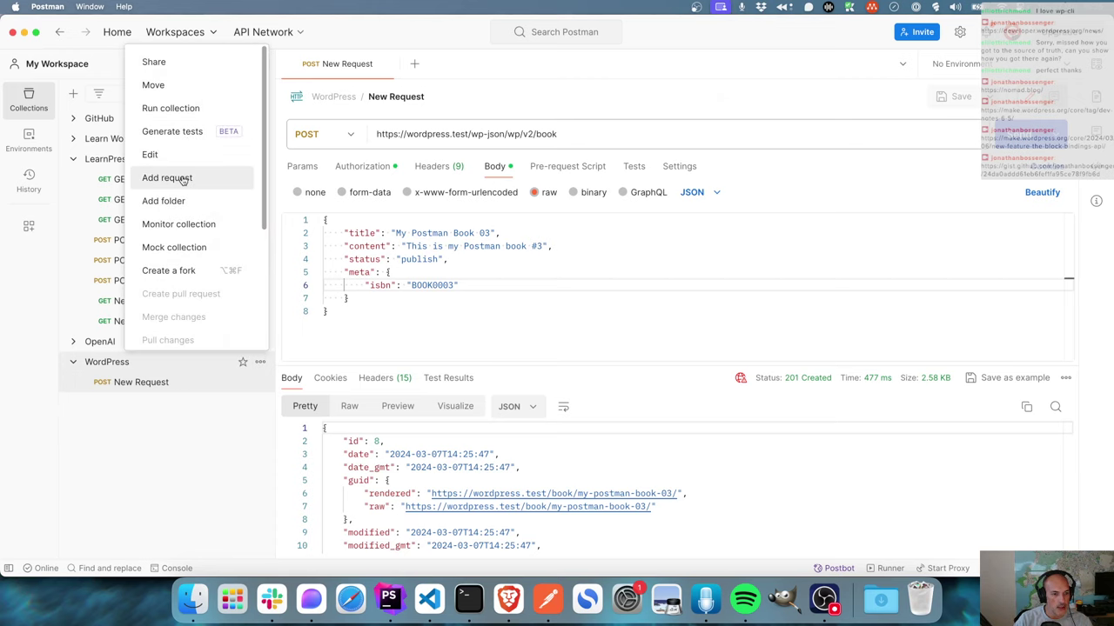
left_click(180, 177)
left_click(527, 134)
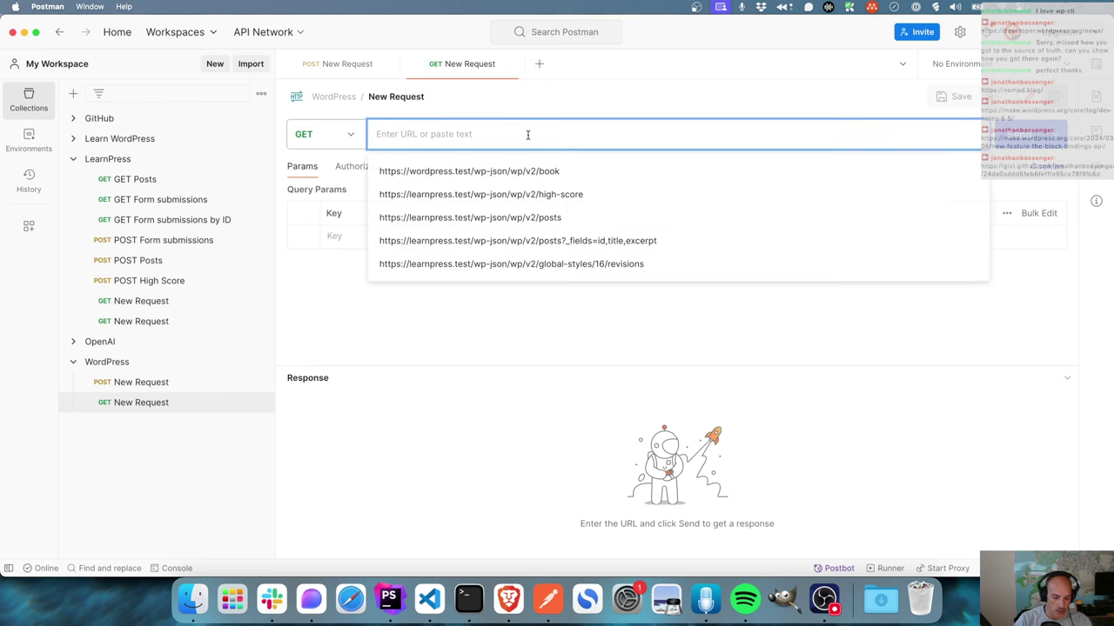
key("Down")
key("Return")
key("Return")
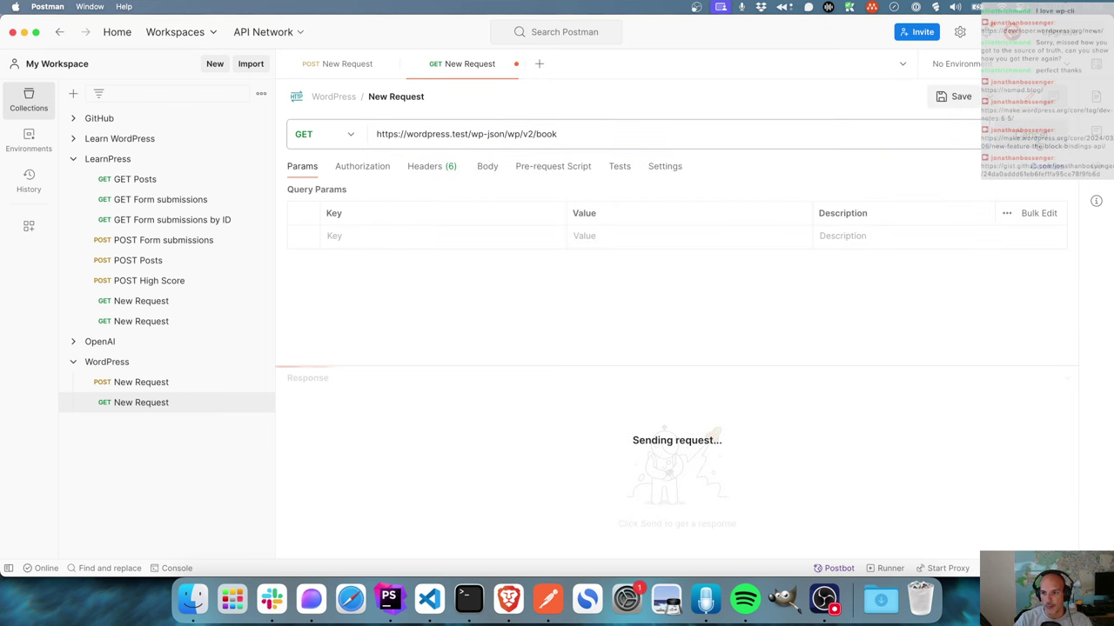
- Scroll the JSON response to check the books' isbn values BOOK0003 and BOOK0001
left_click_drag(625, 366, 625, 228)
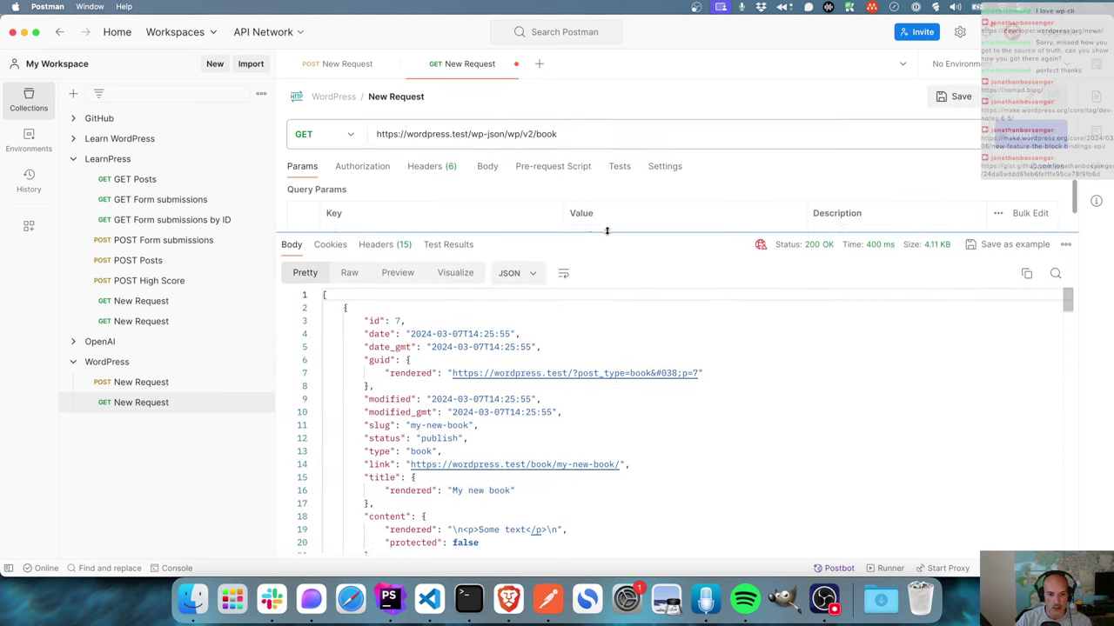
scroll(606, 381, "down", 4)
scroll(606, 380, "down", 2)
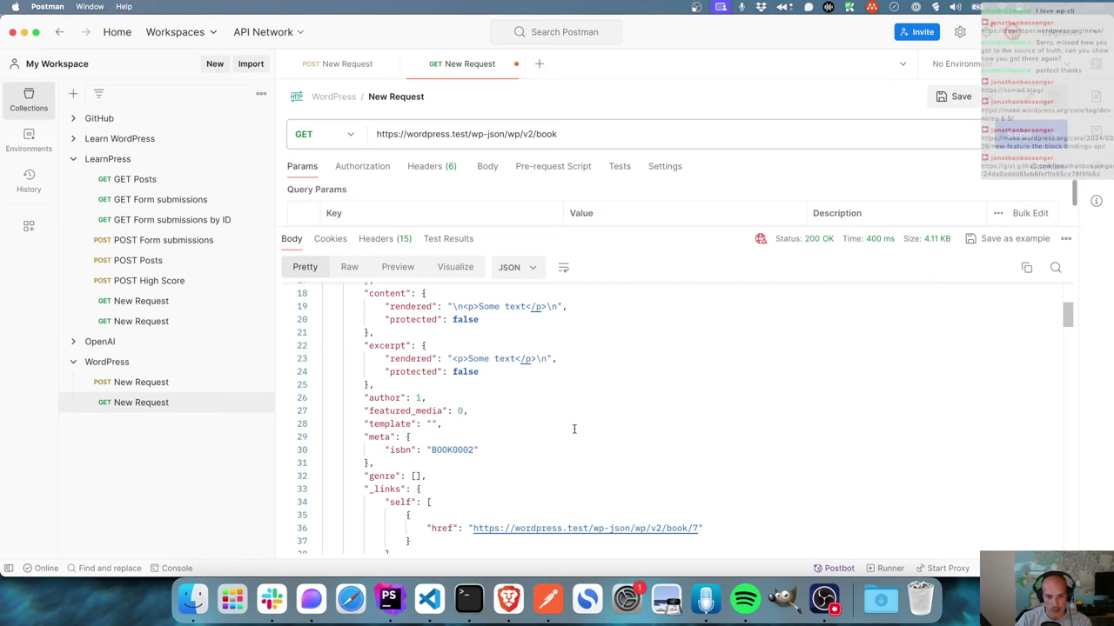
scroll(573, 429, "down", 15)
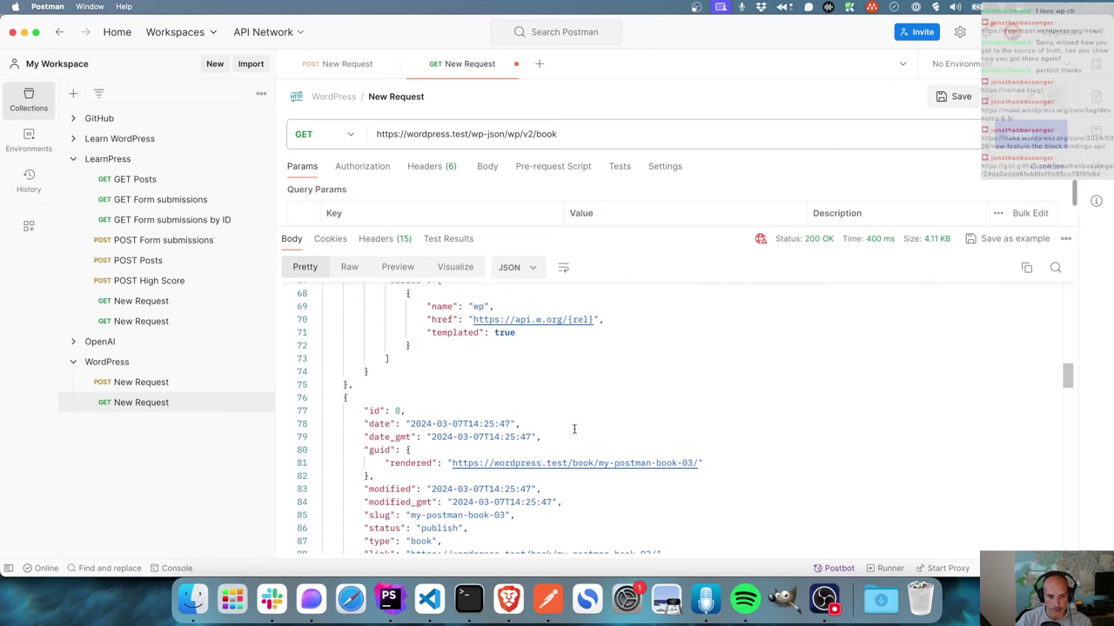
scroll(612, 432, "down", 4)
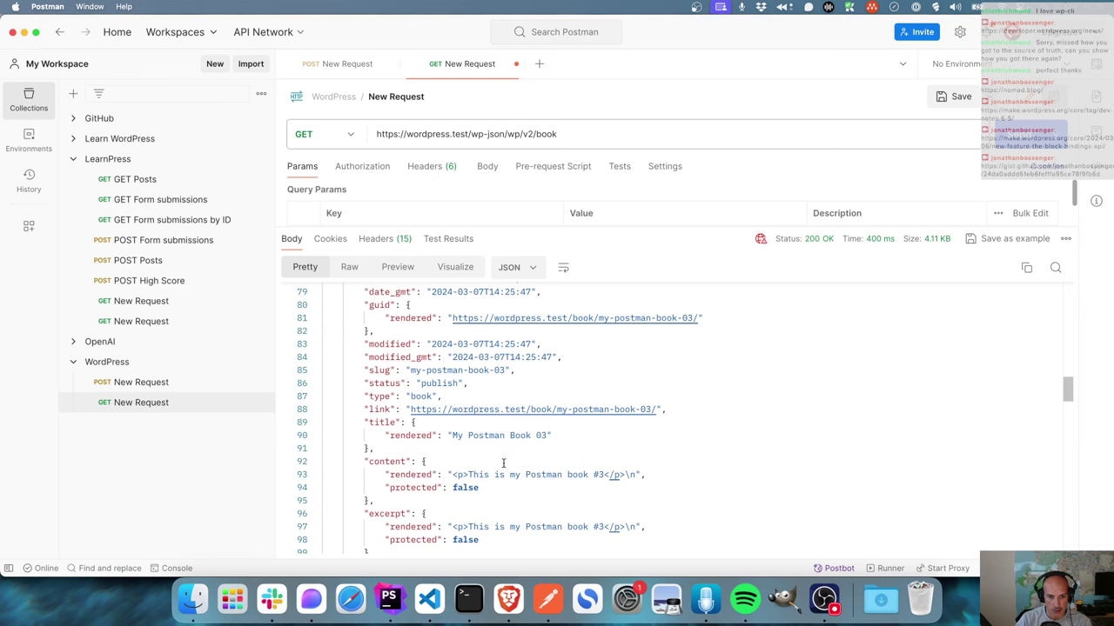
scroll(503, 463, "down", 4)
scroll(552, 471, "down", 4)
scroll(552, 470, "down", 12)
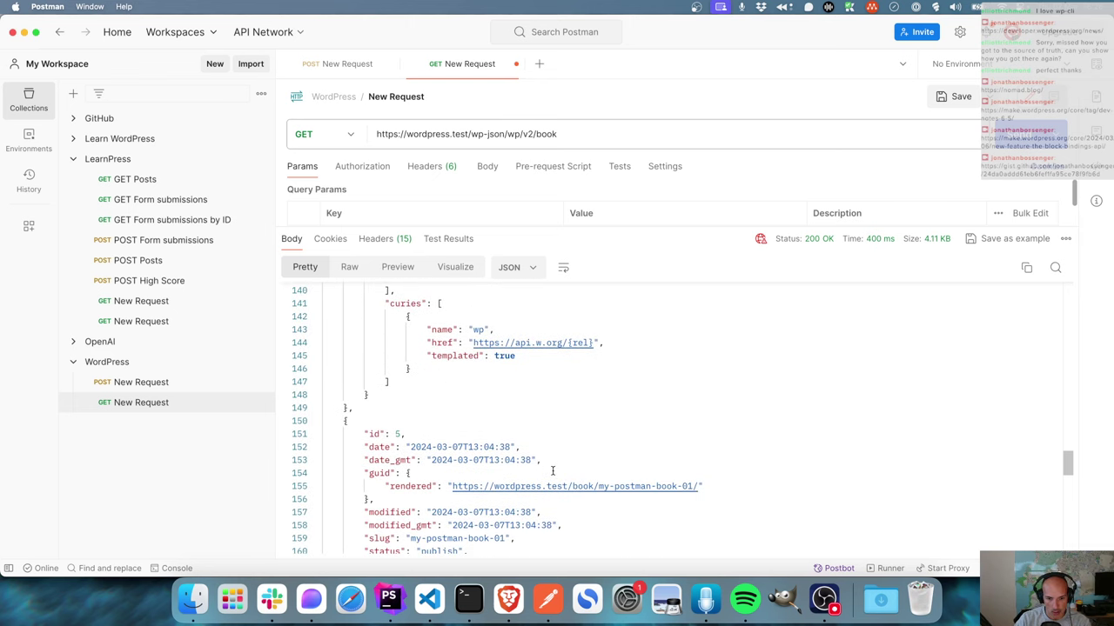
scroll(552, 470, "down", 4)
scroll(531, 473, "down", 6)
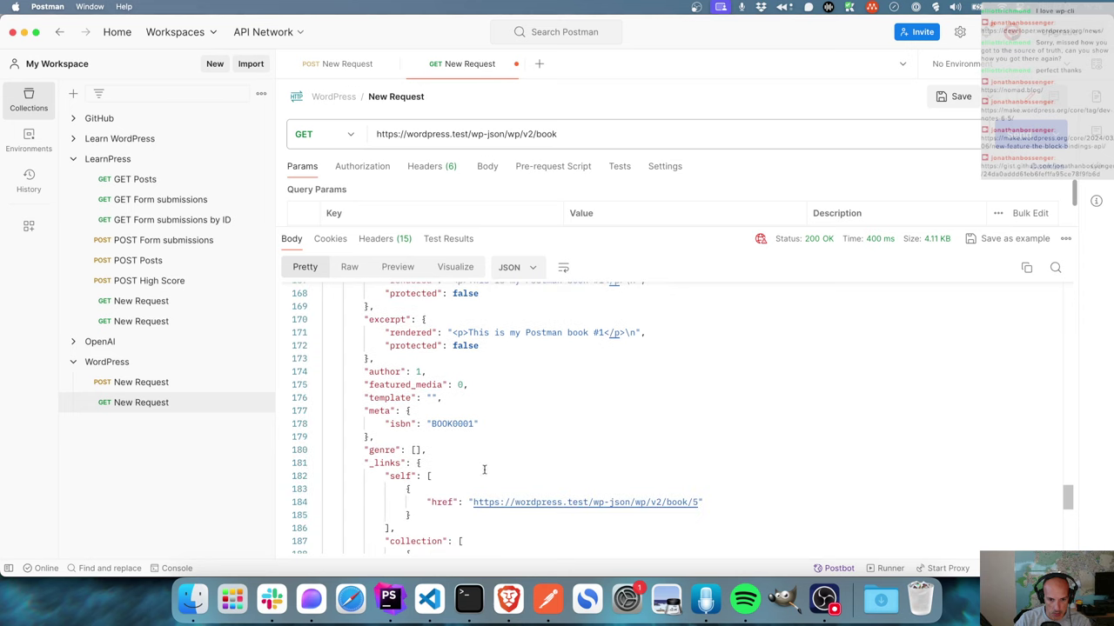
double_click(458, 424)
left_click(484, 424)
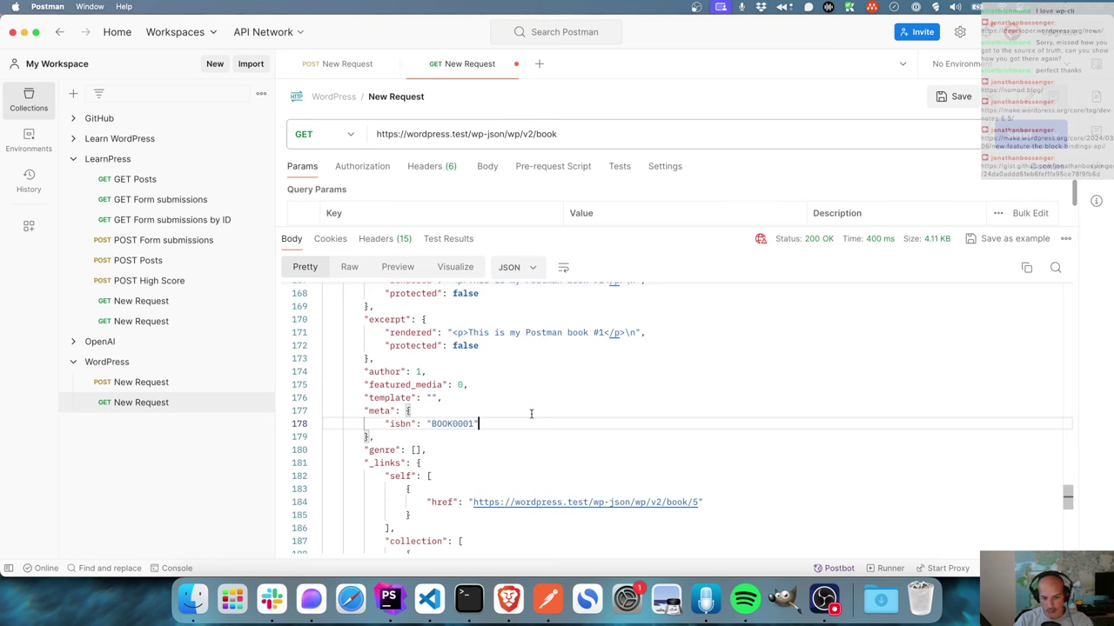
left_click(509, 598)
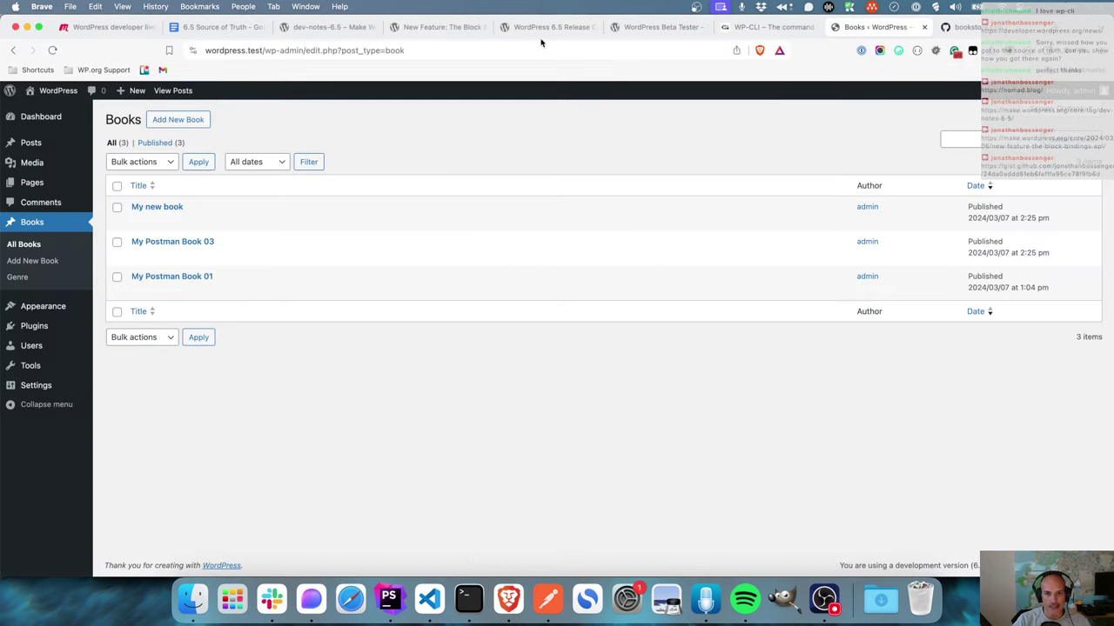
- Reopen the Block Bindings API article and look at the register_block_bindings_source example
left_click(440, 33)
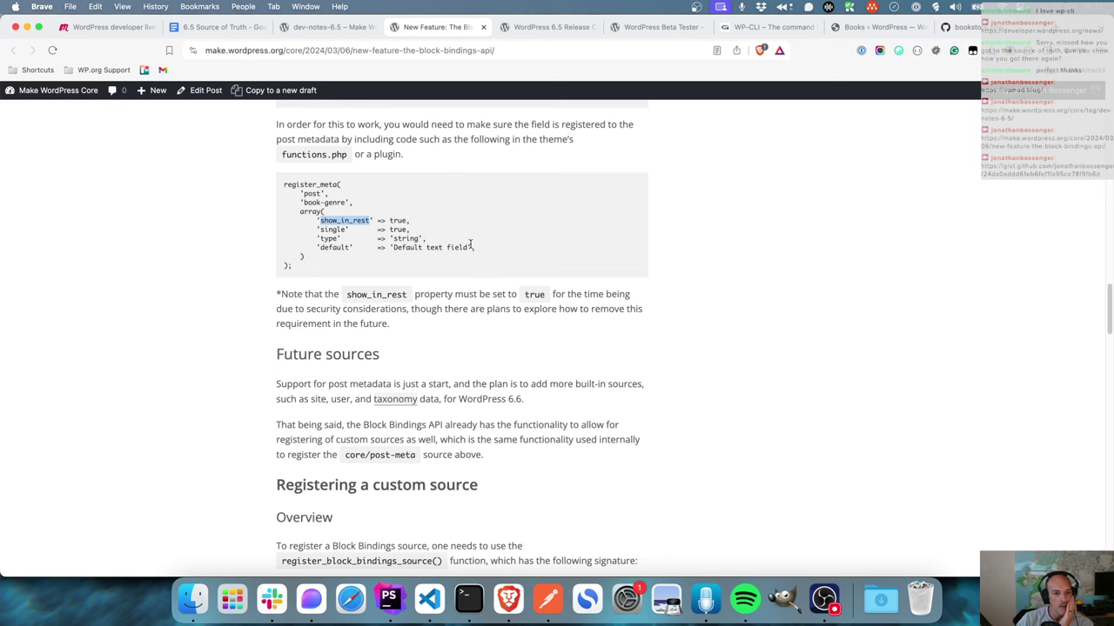
scroll(470, 245, "up", 3)
scroll(470, 243, "down", 5)
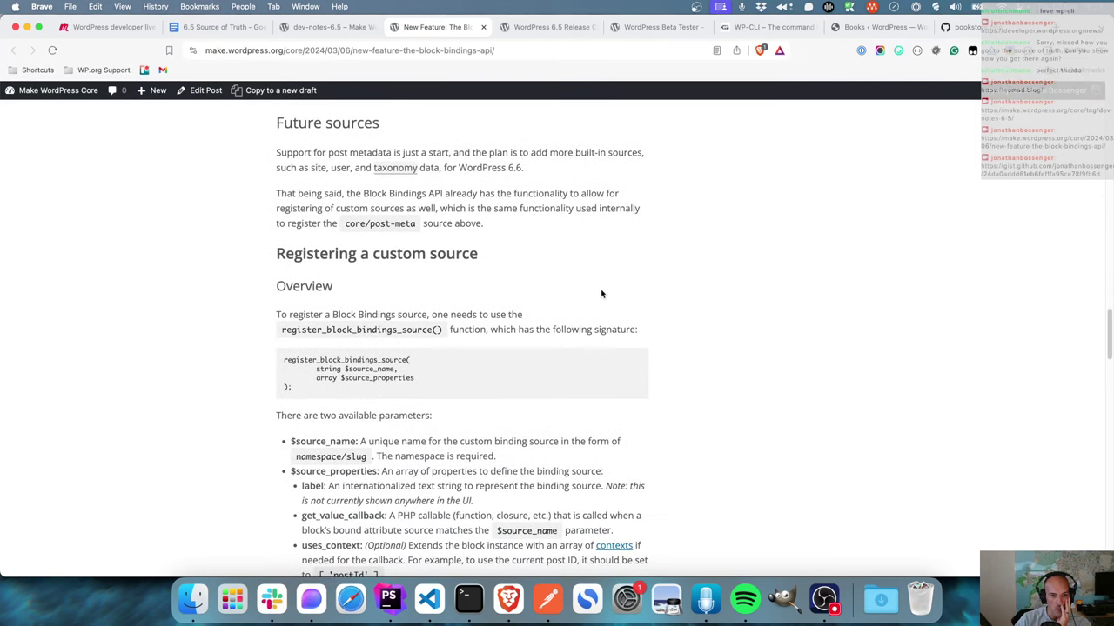
double_click(363, 332)
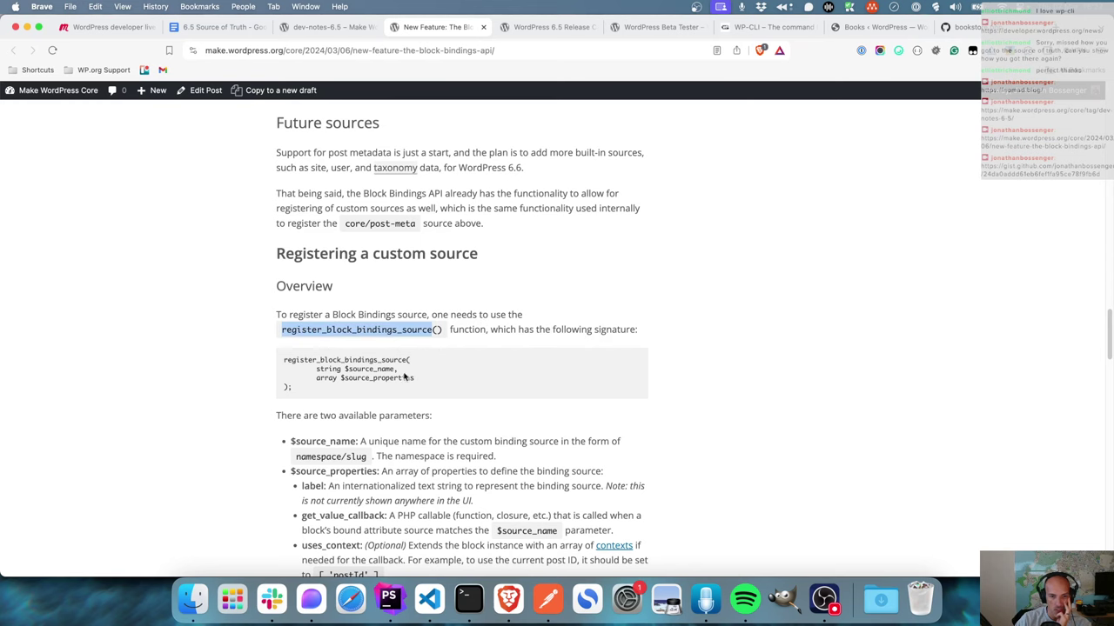
scroll(520, 383, "down", 5)
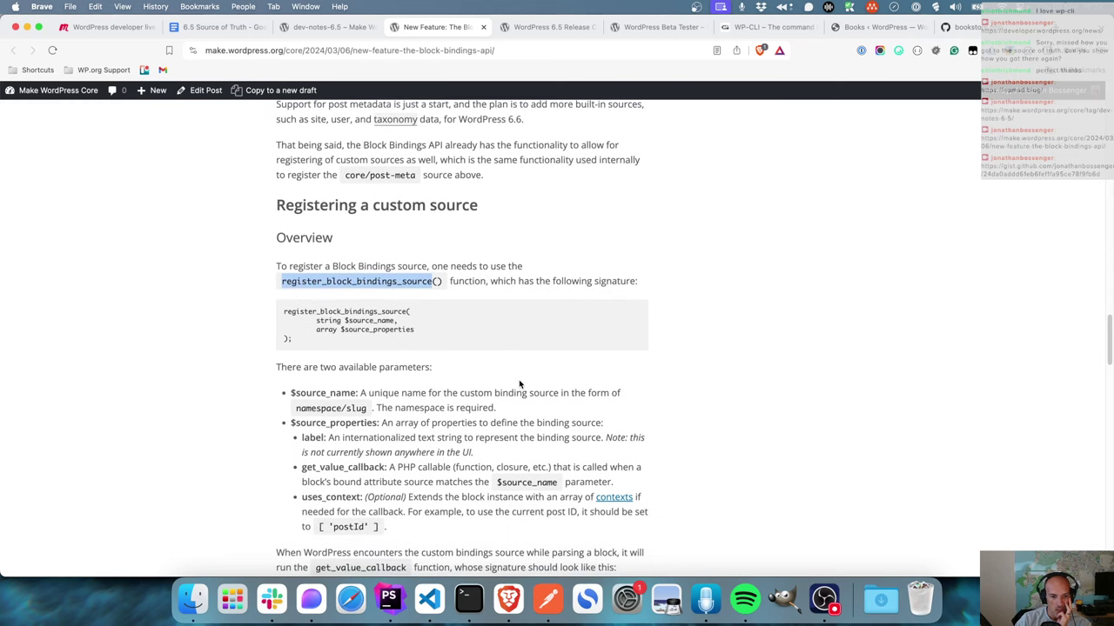
scroll(520, 384, "up", 10)
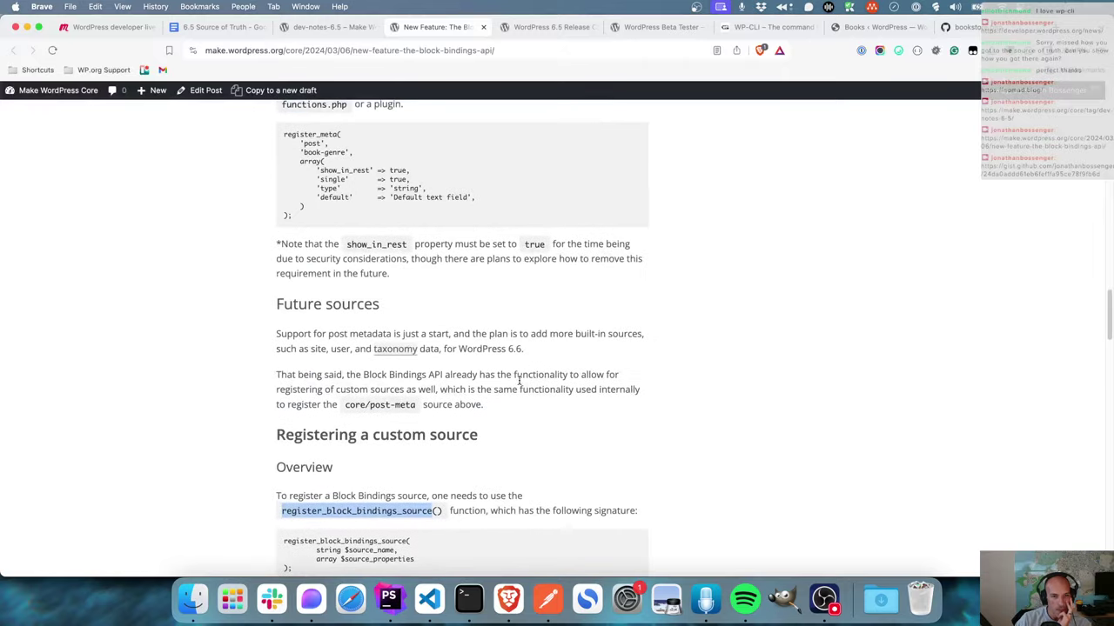
scroll(520, 383, "up", 4)
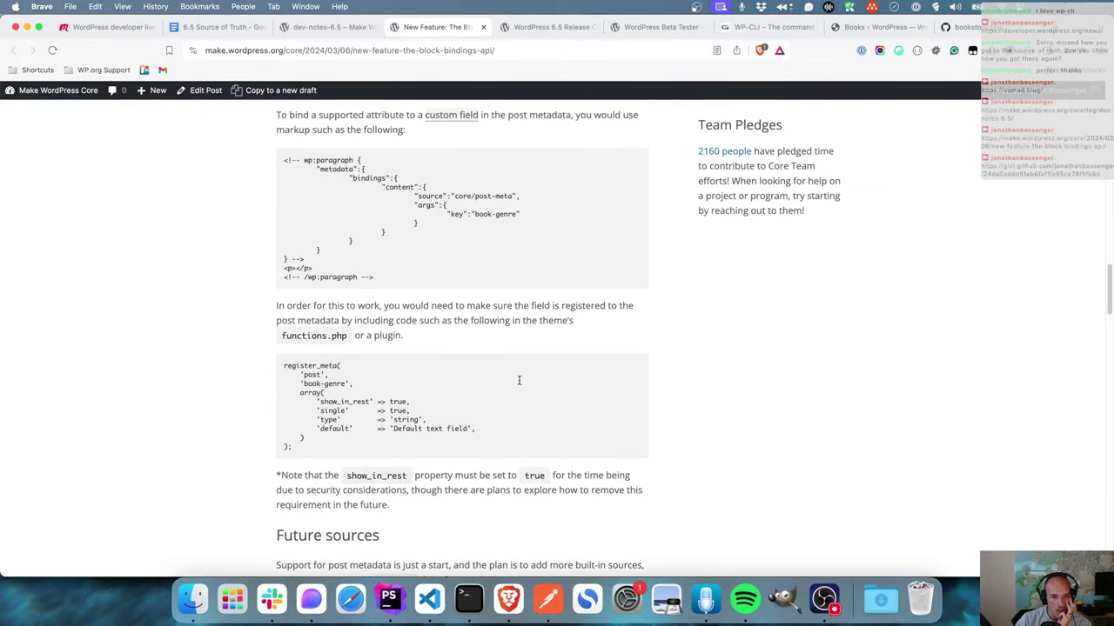
scroll(519, 384, "up", 1)
mouse_move(435, 219)
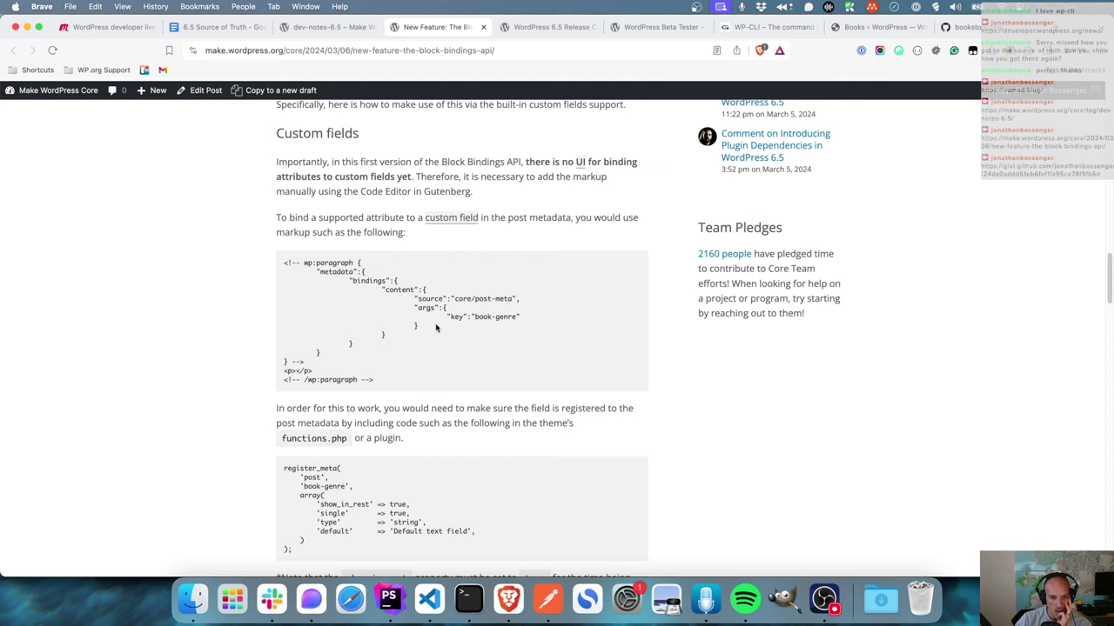
- Scroll down through the article's binding source registration example
scroll(437, 328, "down", 5)
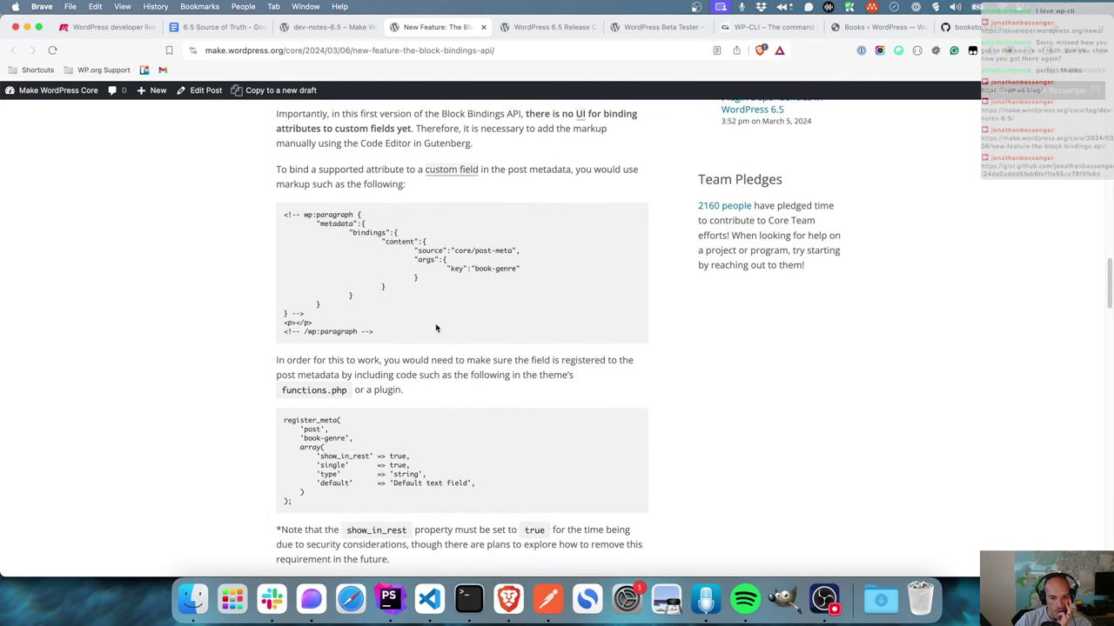
scroll(437, 328, "down", 2)
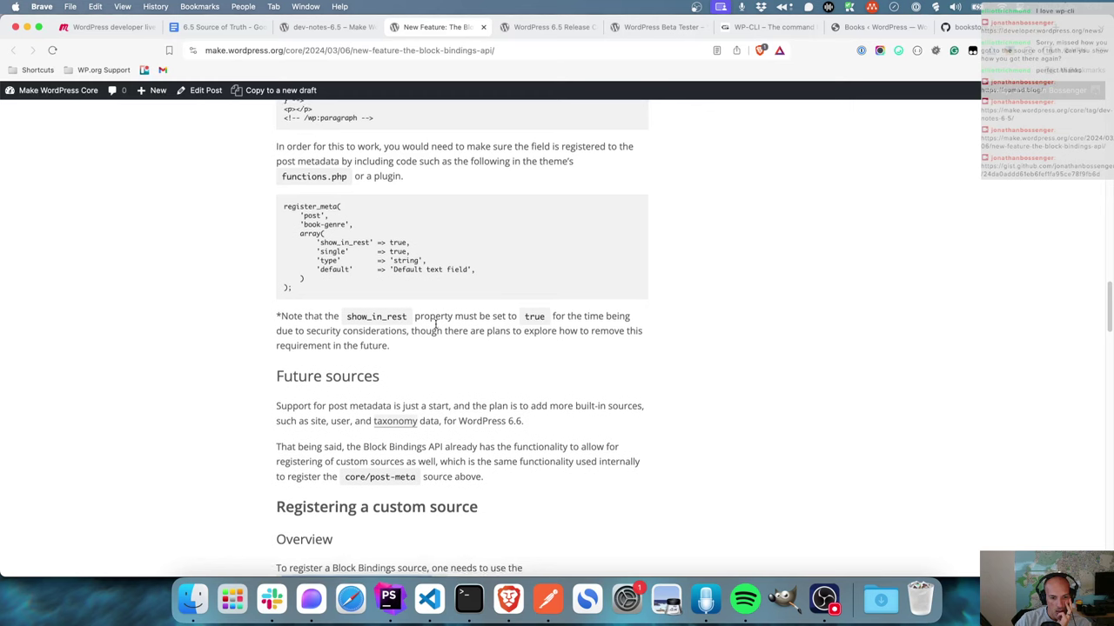
scroll(435, 324, "down", 2)
scroll(437, 328, "down", 4)
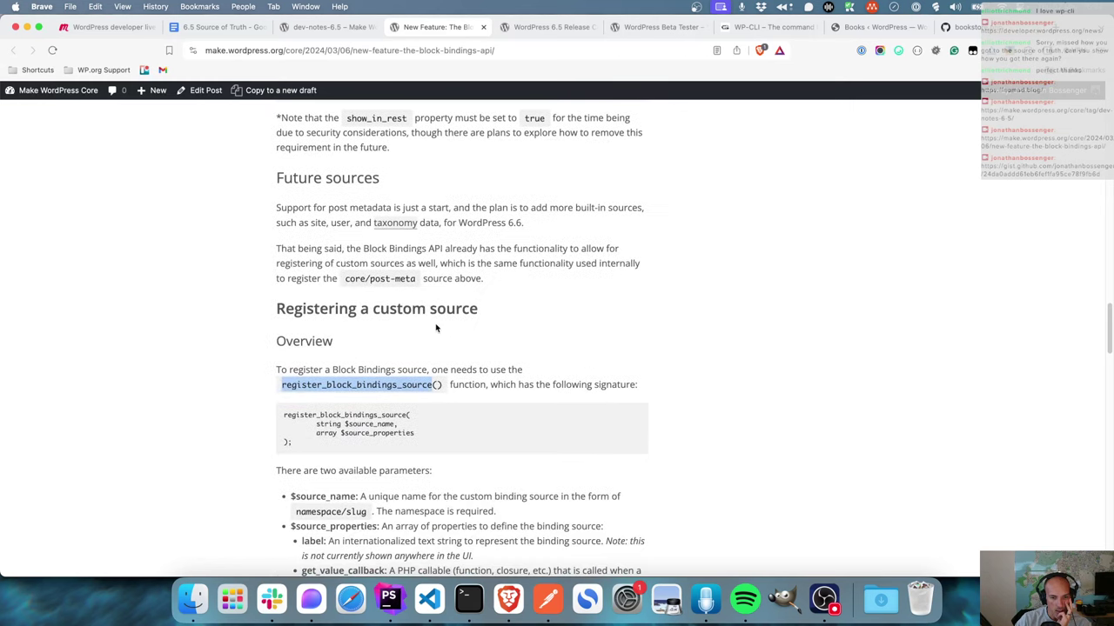
scroll(449, 356, "down", 6)
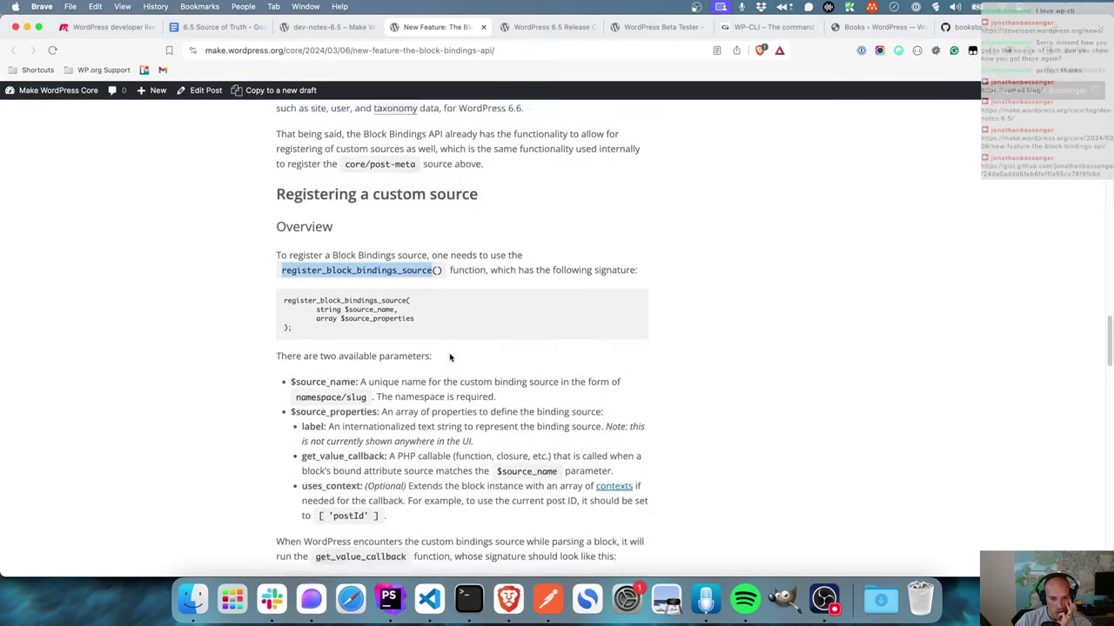
scroll(450, 357, "down", 8)
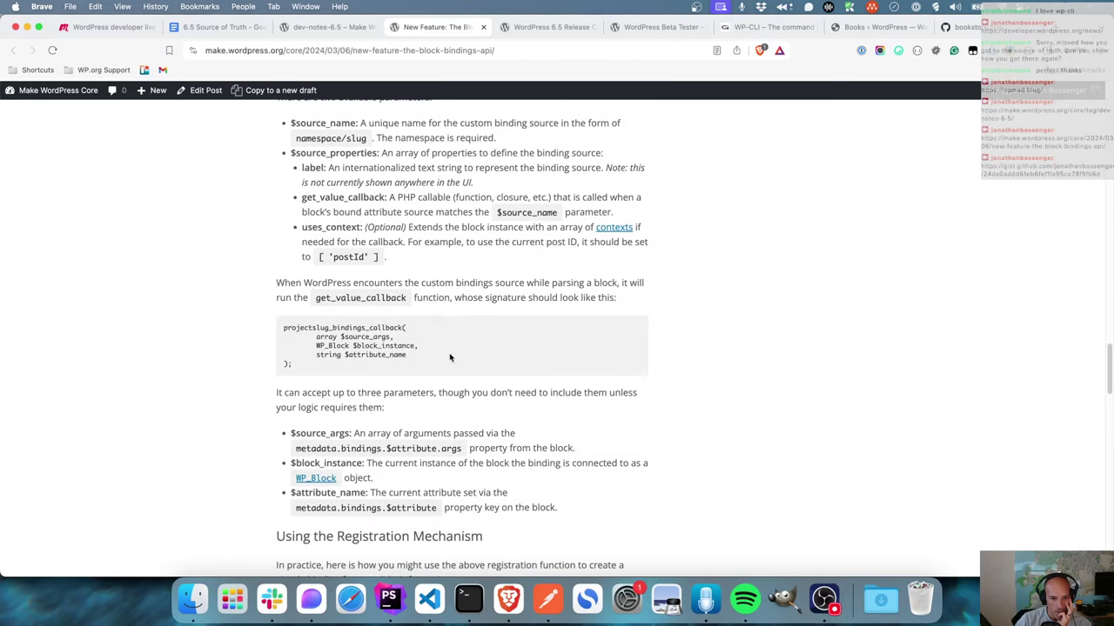
scroll(449, 357, "down", 3)
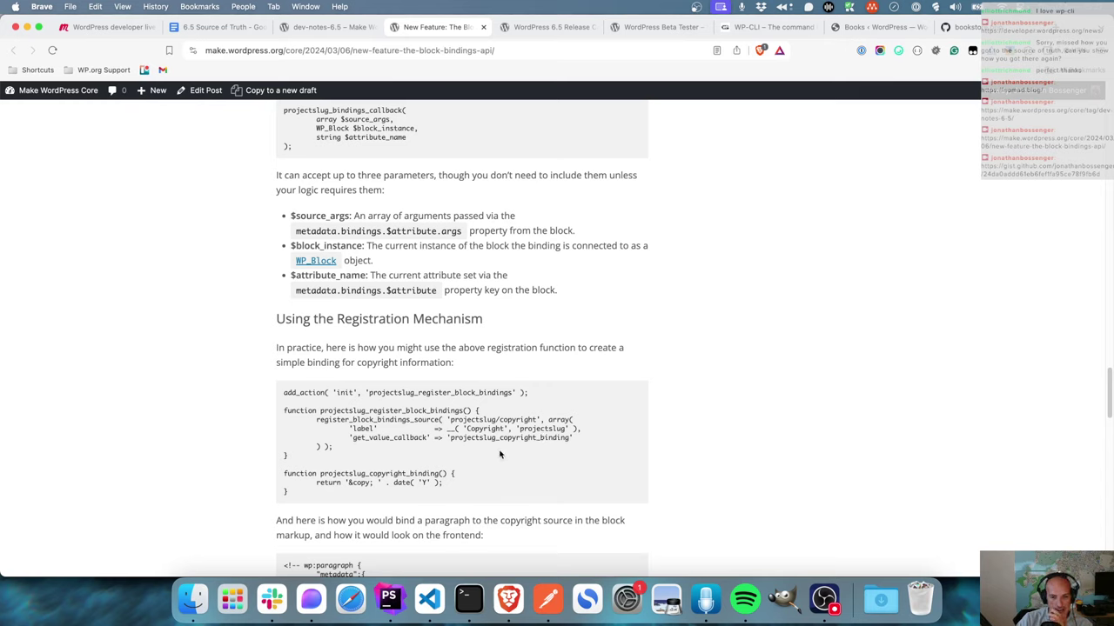
double_click(514, 421)
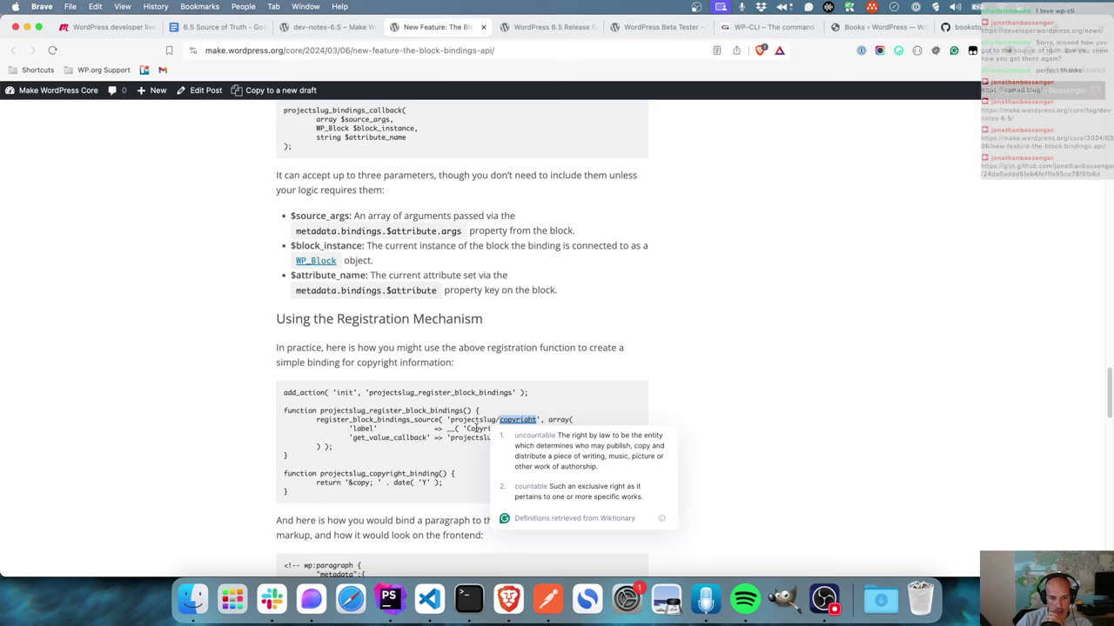
left_click(485, 453)
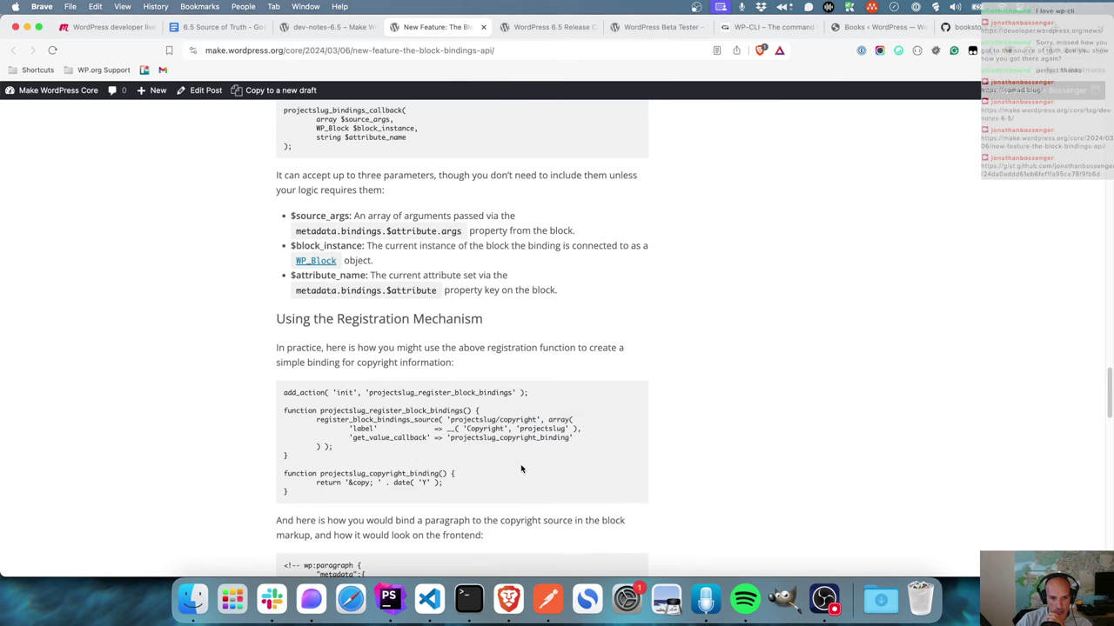
- Copy the wp:paragraph markup whose content is bound to the book-genre post meta
scroll(521, 470, "up", 10)
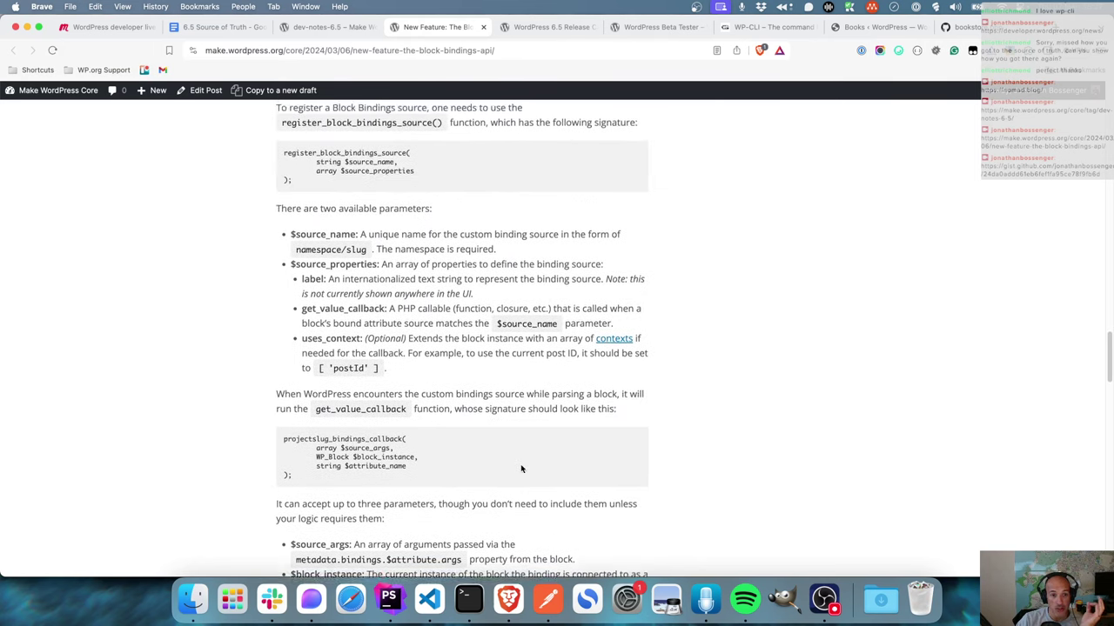
scroll(521, 470, "up", 4)
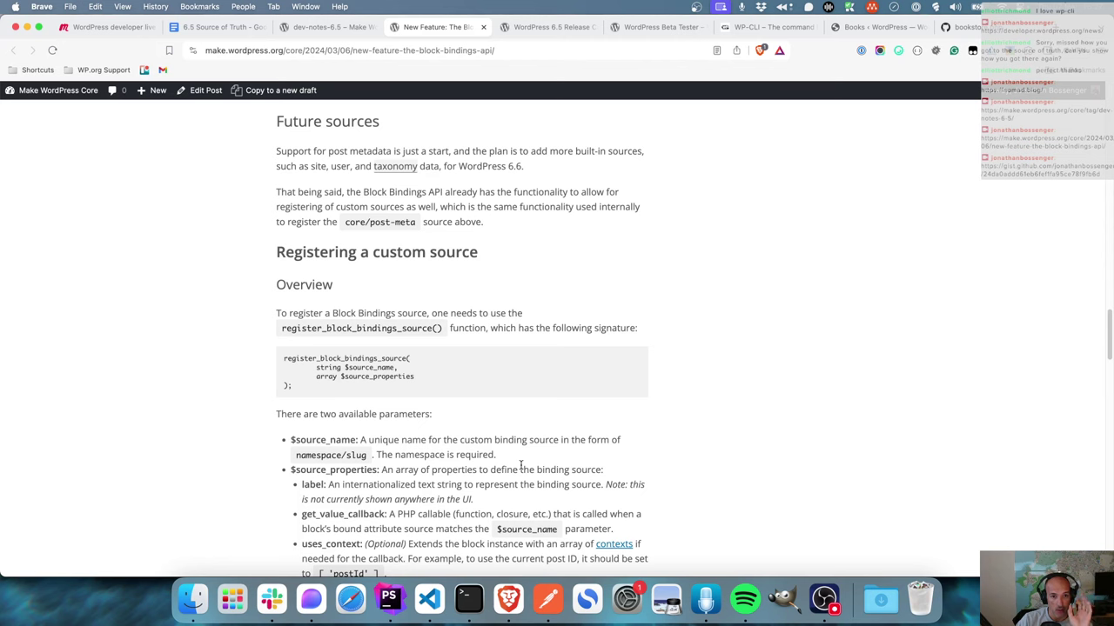
scroll(521, 470, "up", 5)
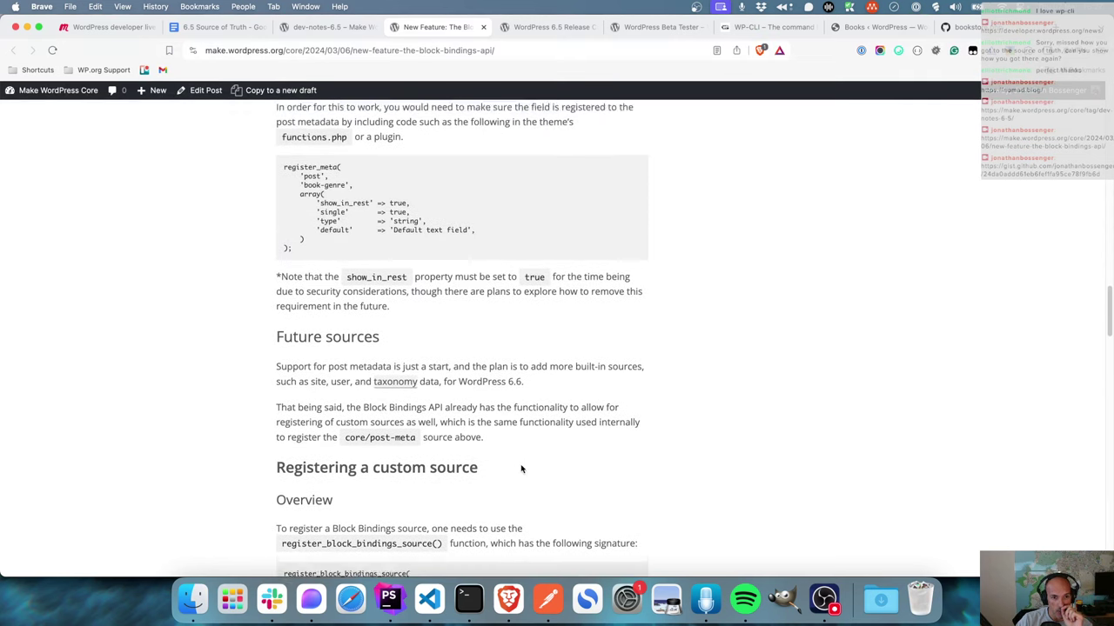
scroll(521, 470, "up", 5)
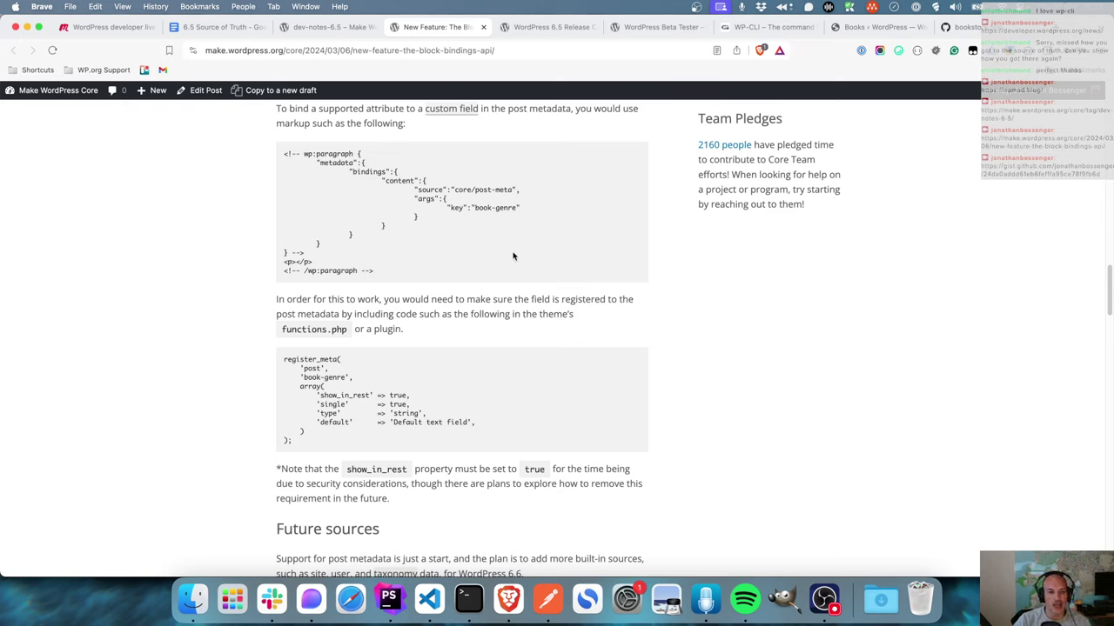
left_click_drag(401, 276, 281, 157)
right_click(318, 158)
left_click(349, 185)
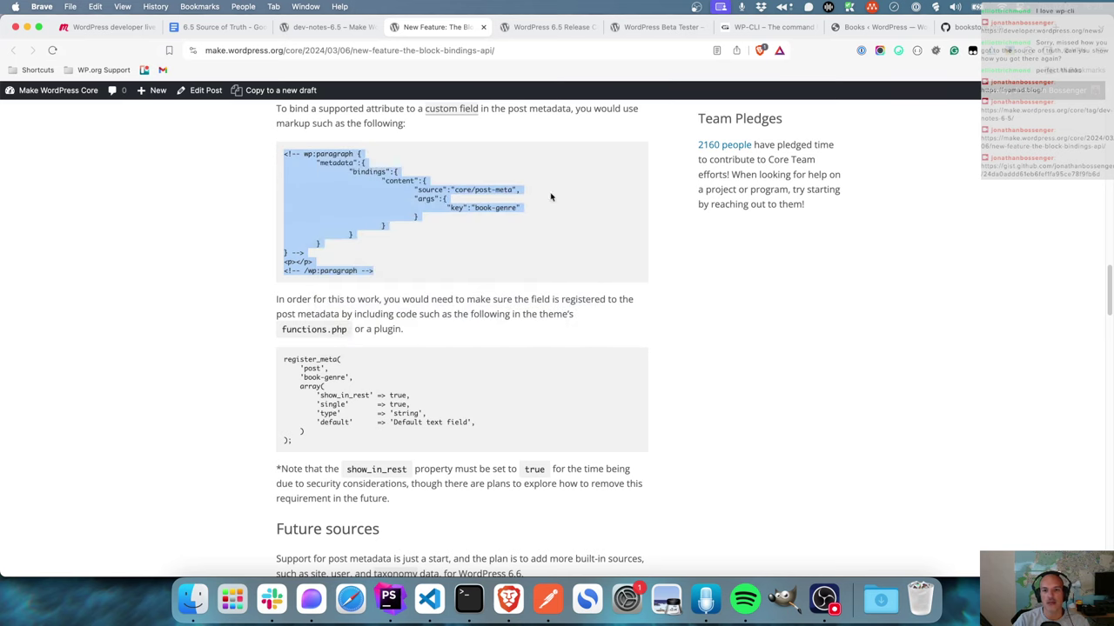
left_click(877, 27)
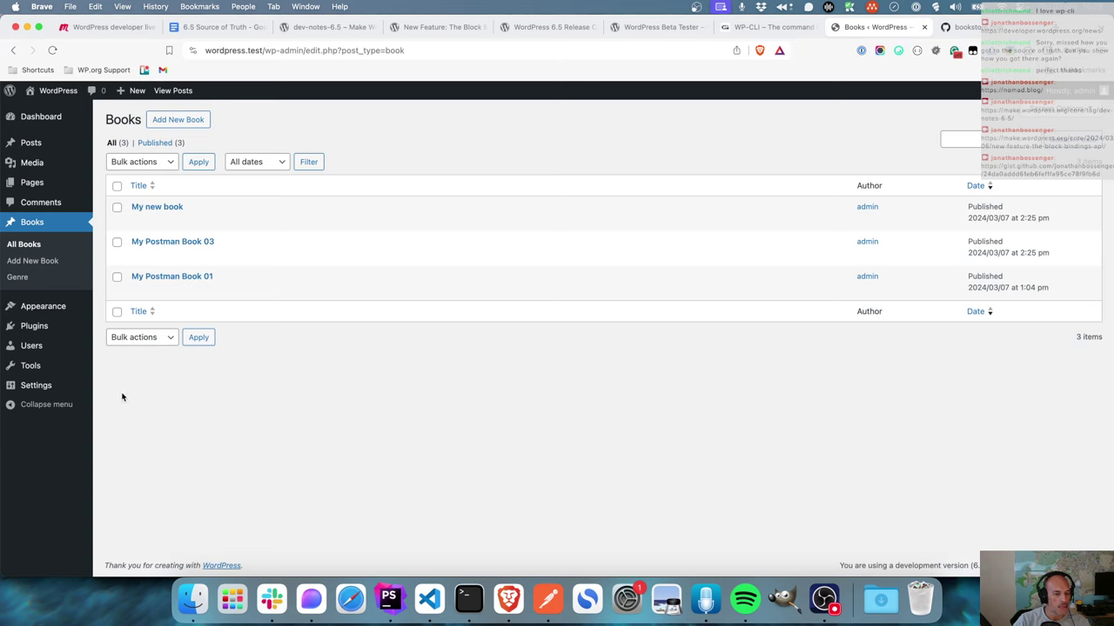
- View My new book on the front end, then open the Site Editor via Appearance > Editor
mouse_move(37, 315)
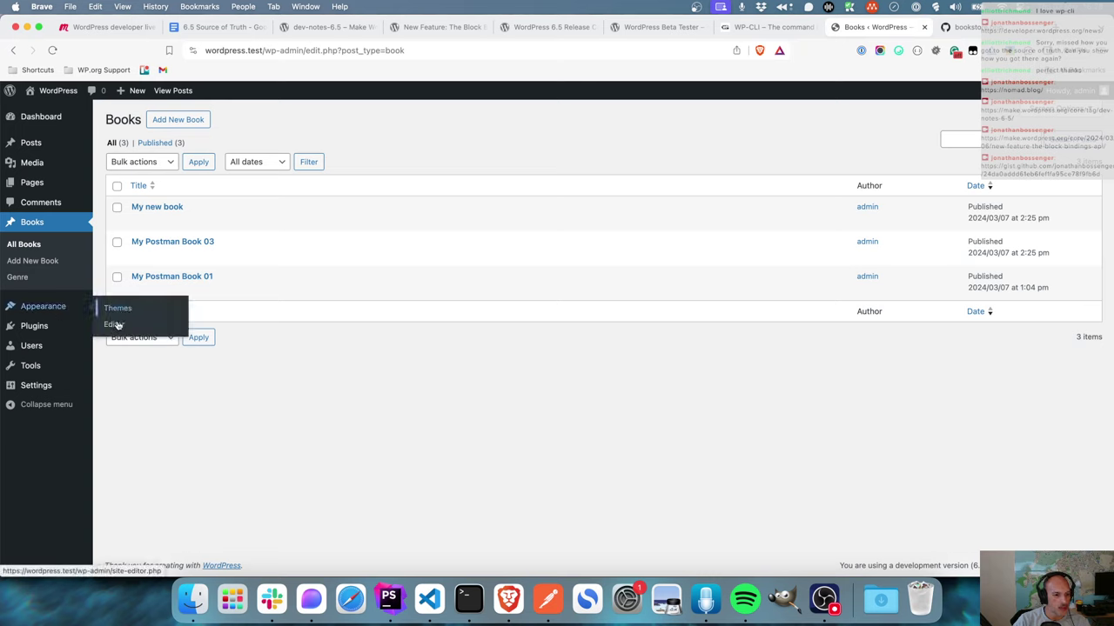
mouse_move(142, 223)
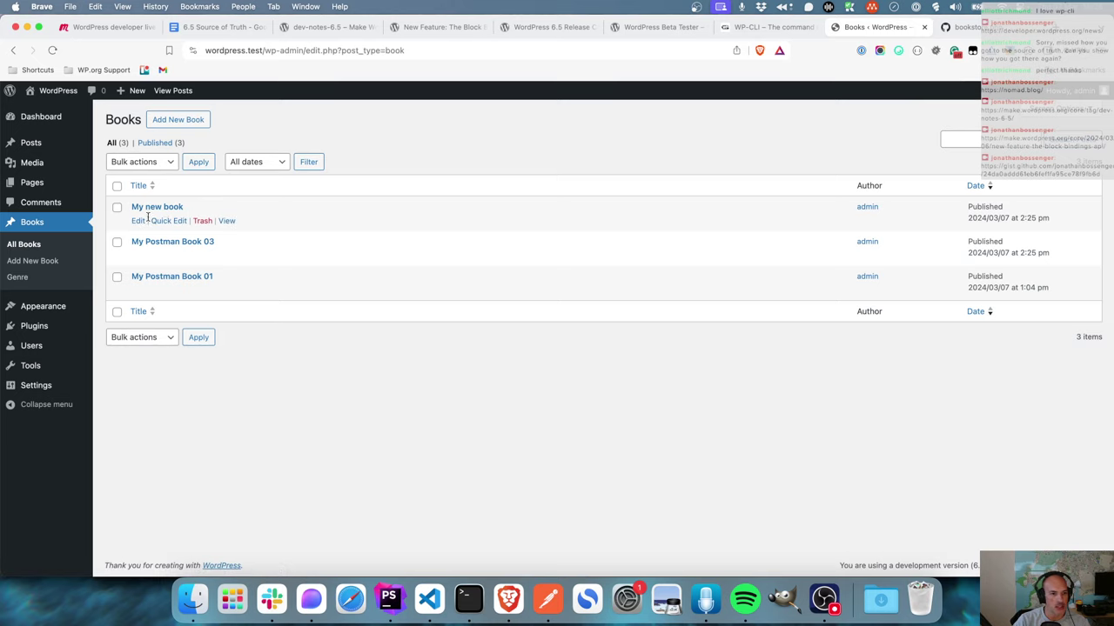
left_click(226, 220)
mouse_move(43, 307)
left_click(120, 323)
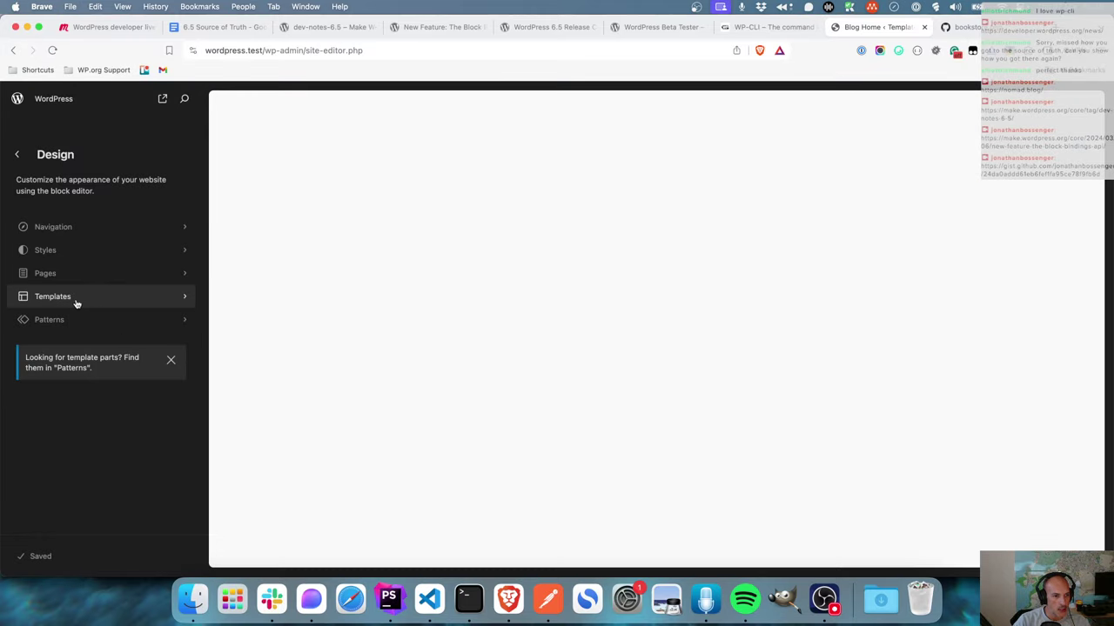
- Open the Single Posts template for editing and dismiss the welcome guide
left_click(75, 300)
scroll(75, 304, "down", 1)
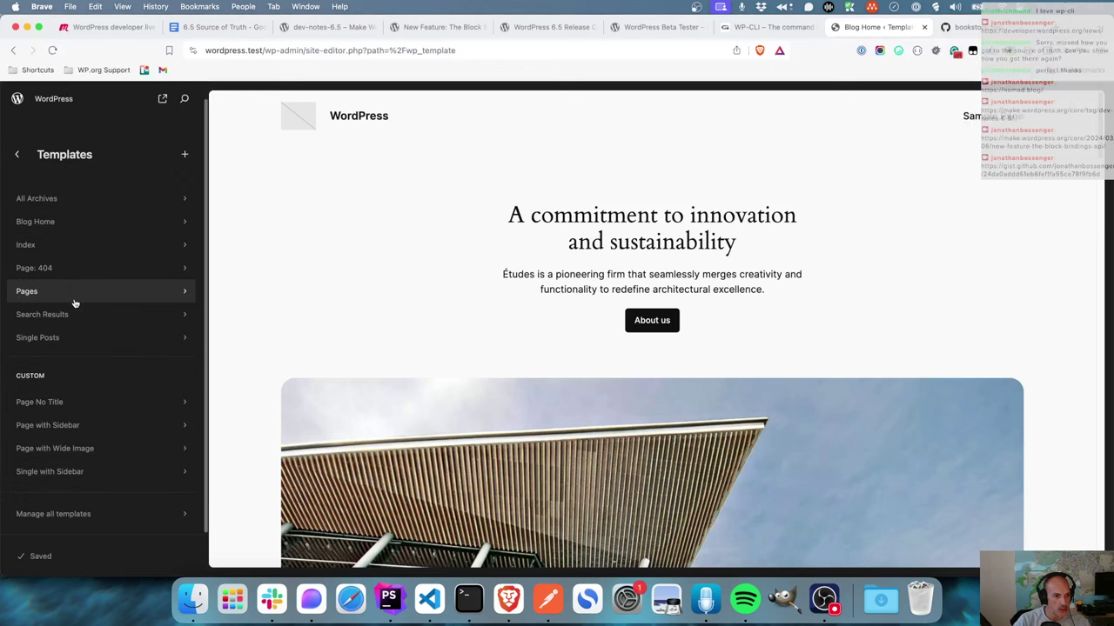
scroll(75, 304, "down", 1)
scroll(75, 304, "up", 2)
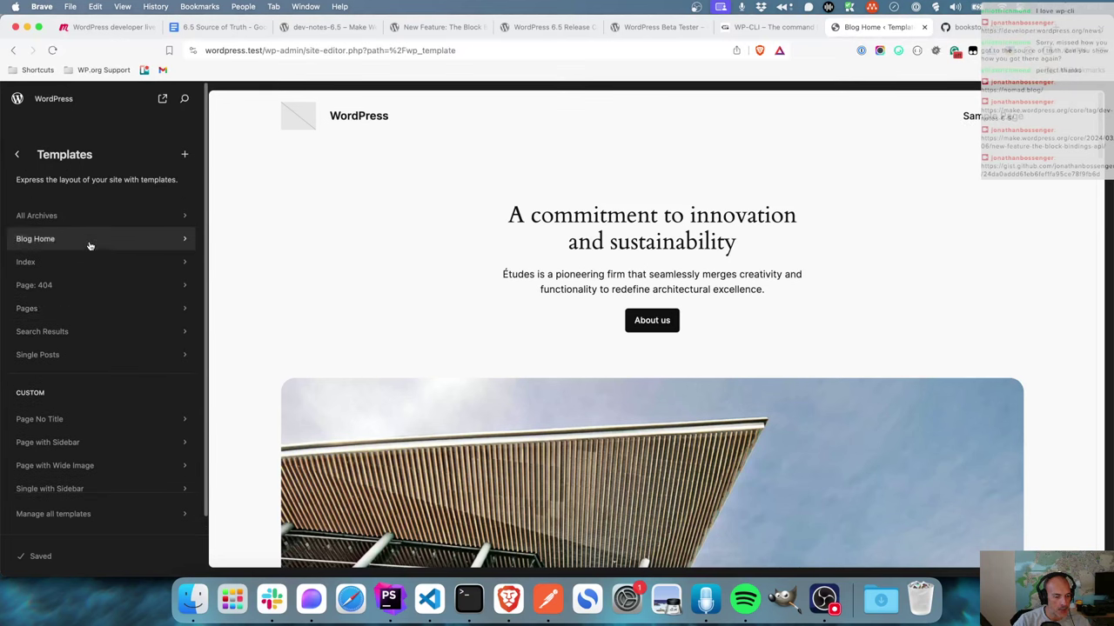
left_click(83, 357)
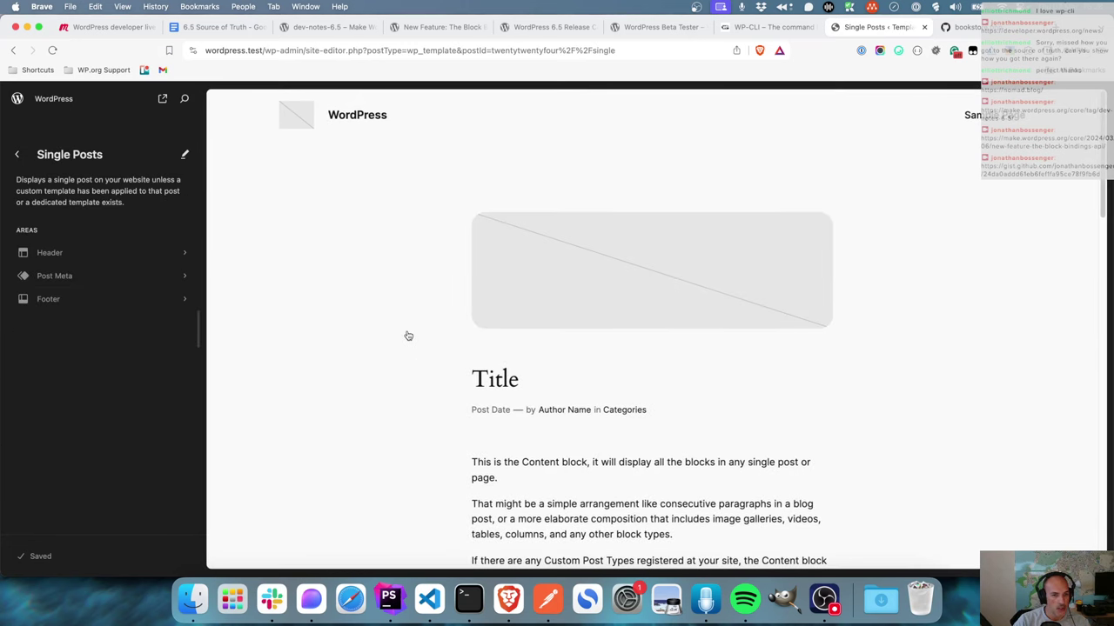
left_click(621, 297)
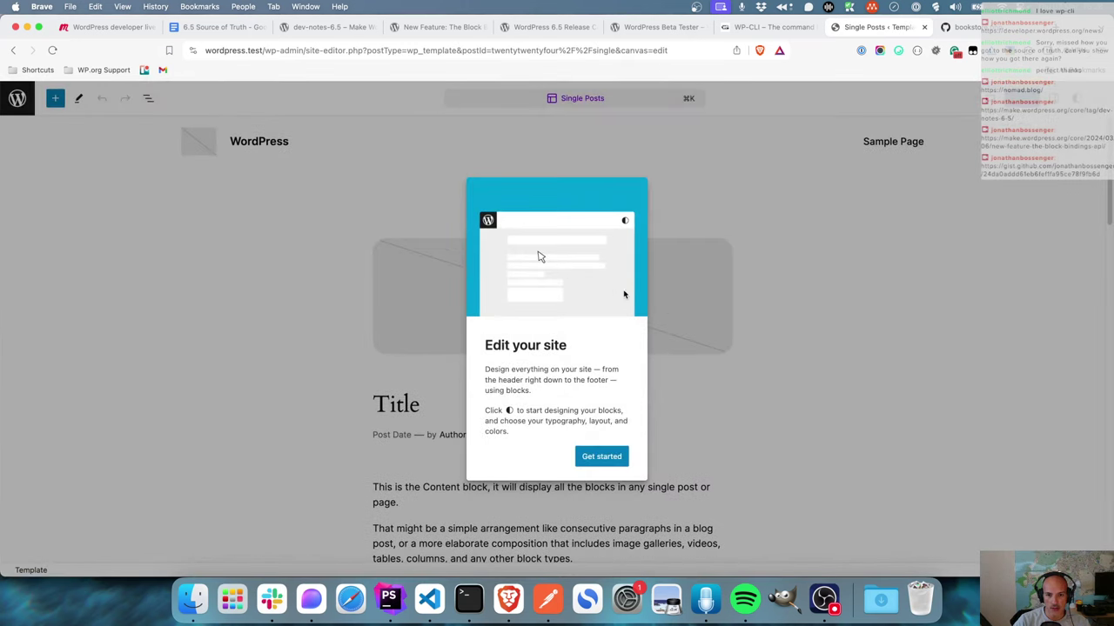
left_click(634, 191)
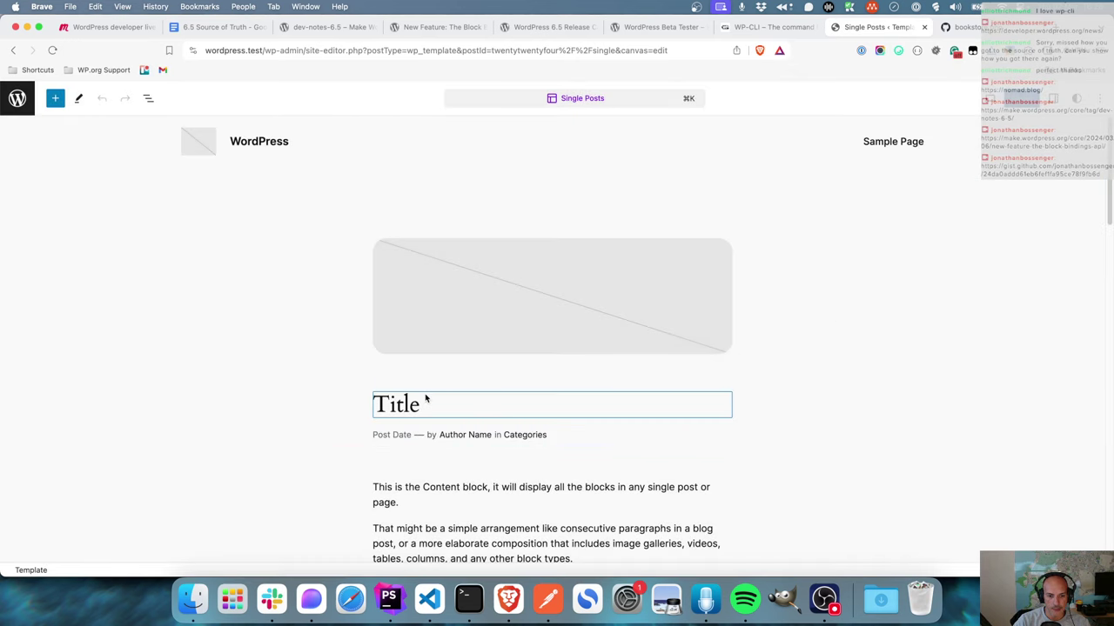
- Insert an empty paragraph above the Featured Image block using the list view
left_click(149, 100)
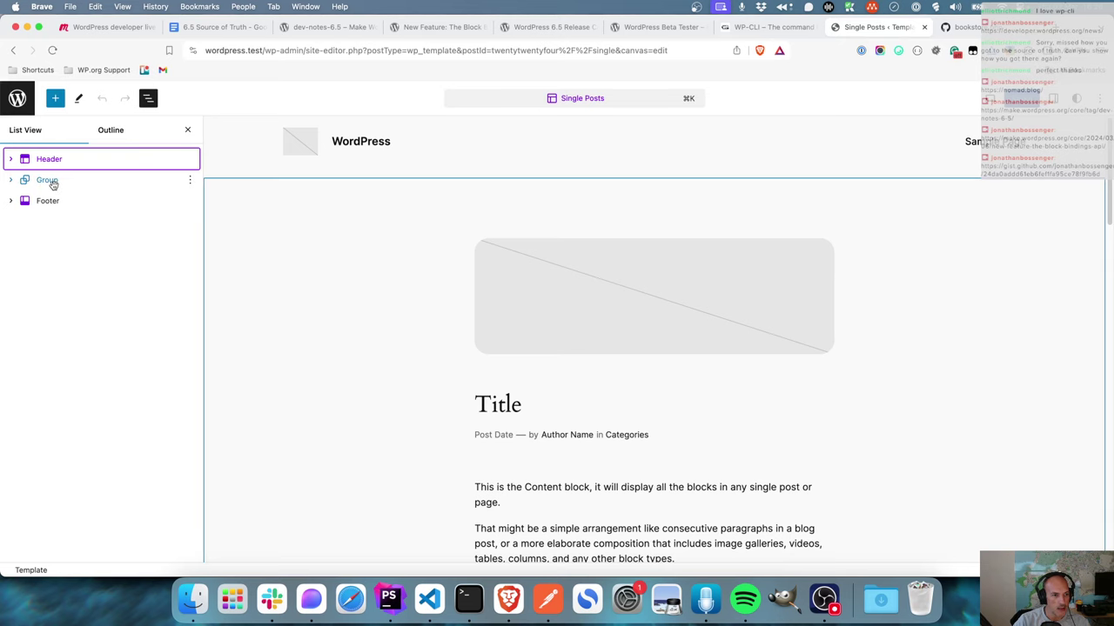
left_click(10, 180)
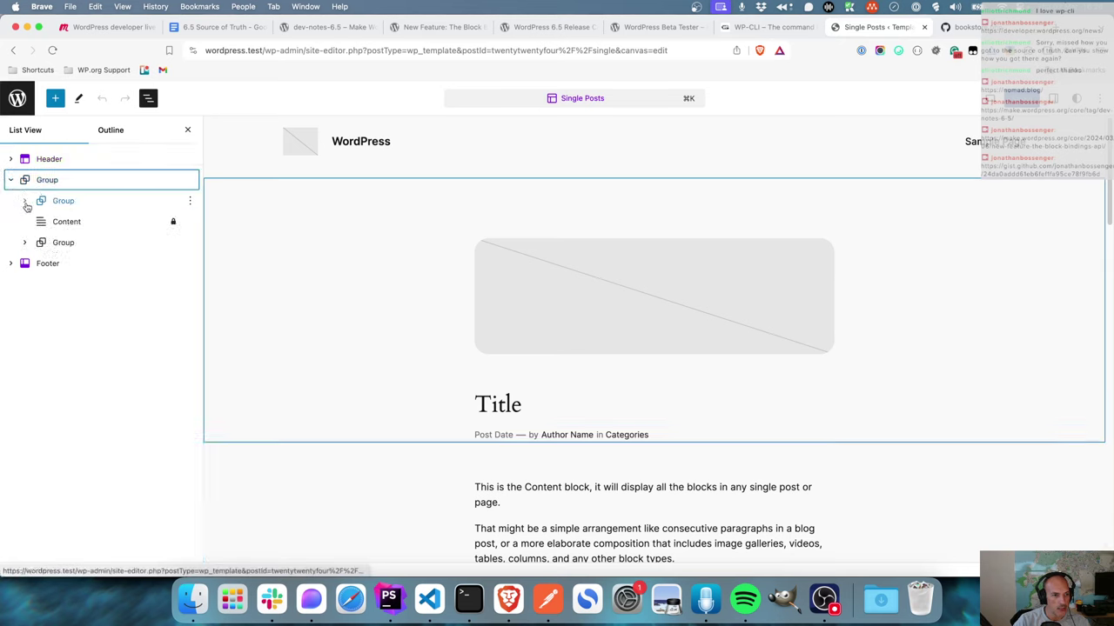
left_click(25, 202)
left_click(85, 223)
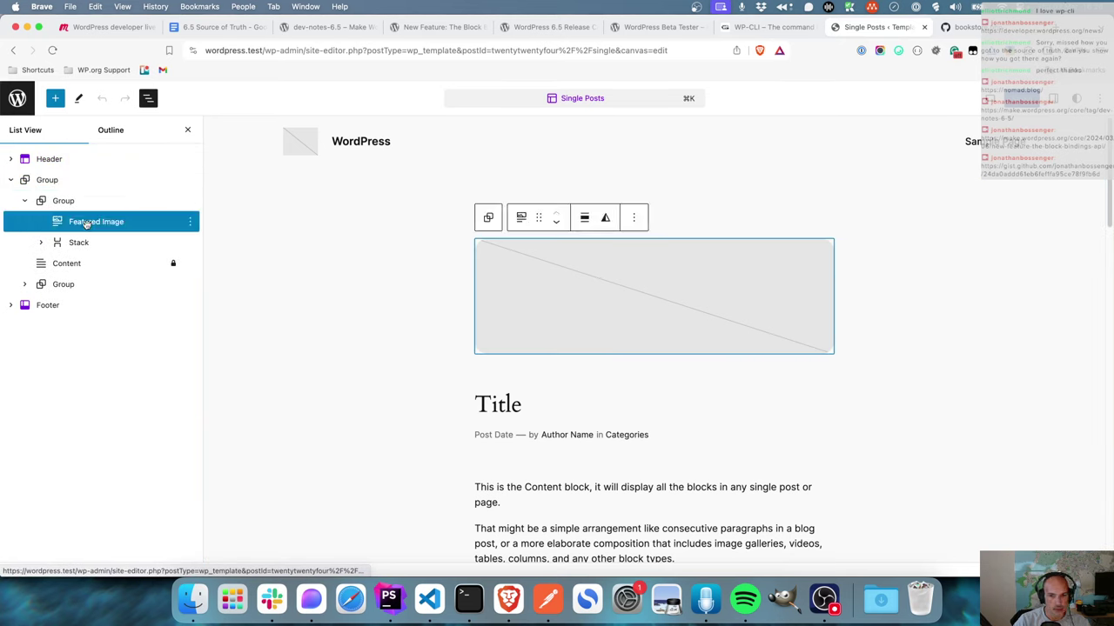
left_click(189, 223)
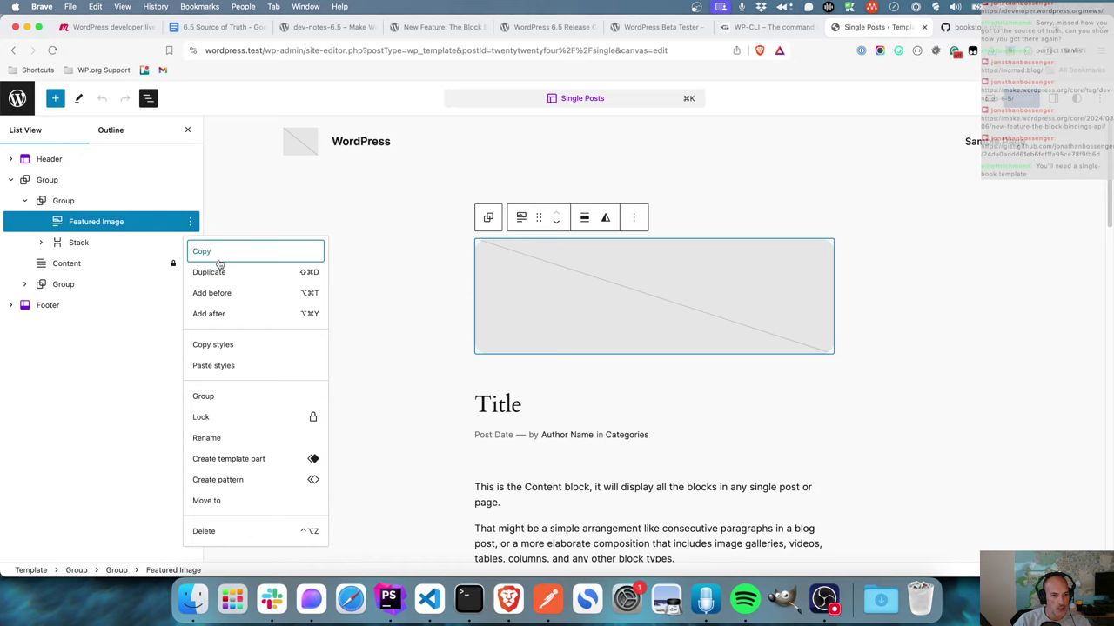
left_click(235, 294)
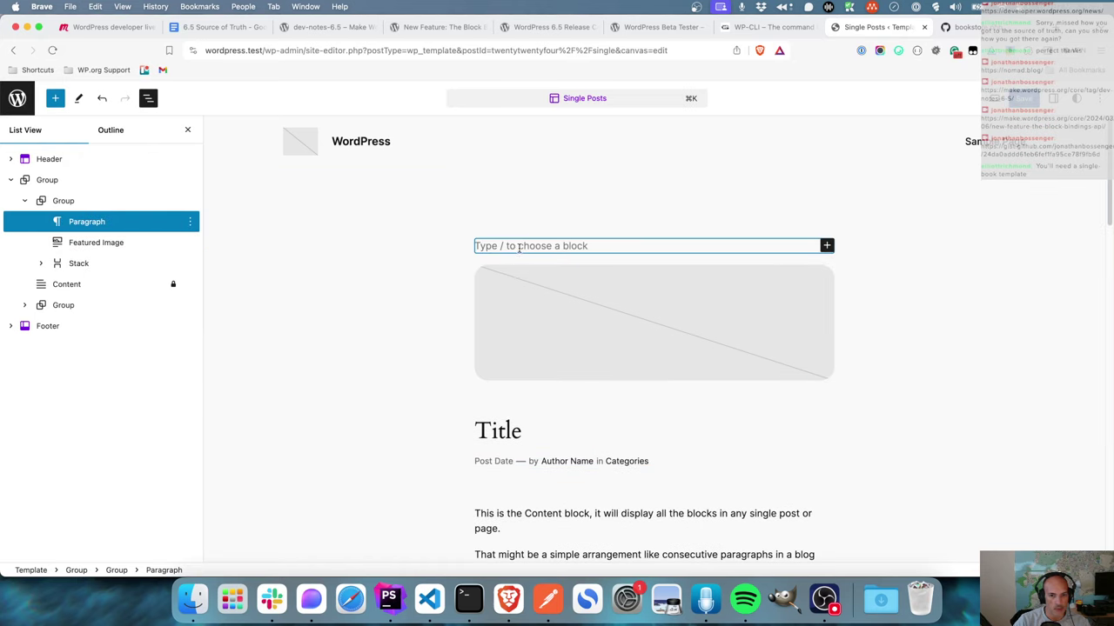
- Enter 'This is the single post template', center-align it and save the template
type("This is")
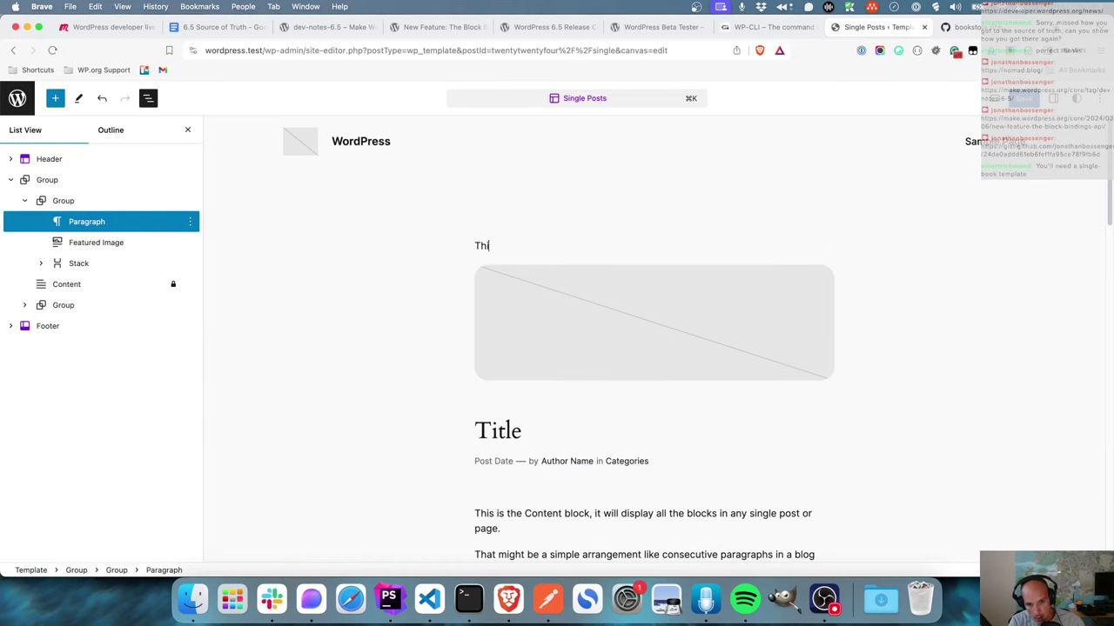
type(" the single ")
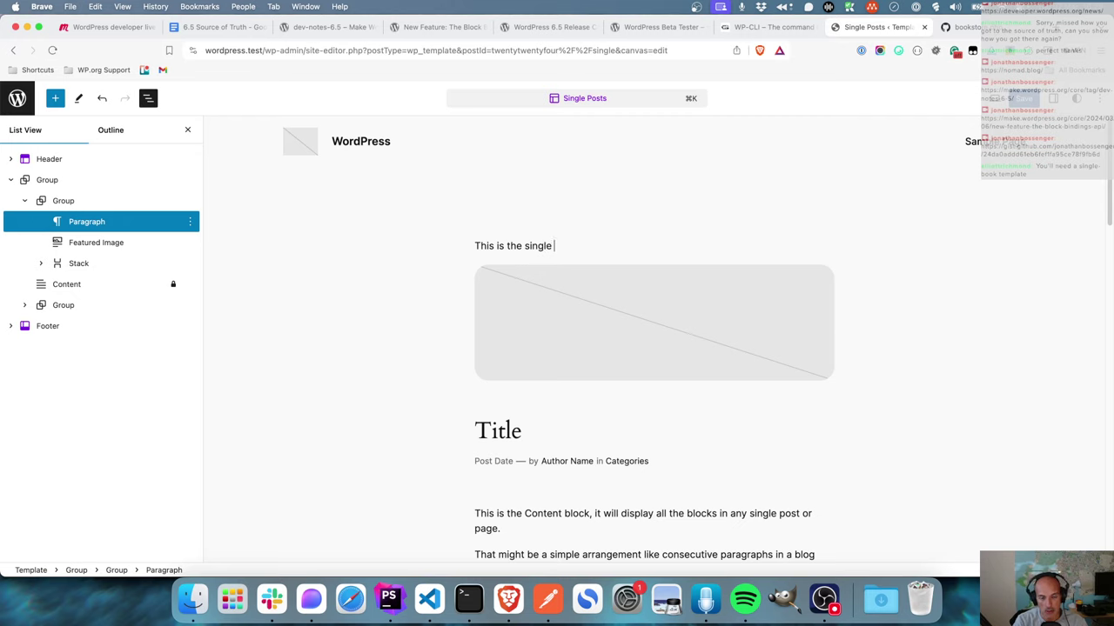
type("post template")
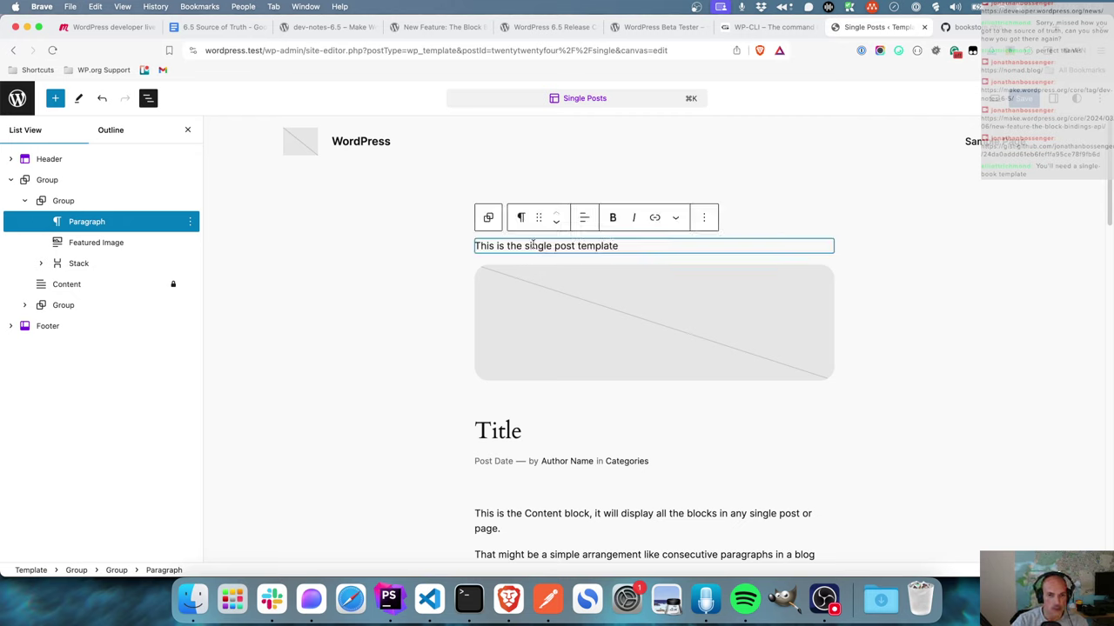
left_click(583, 222)
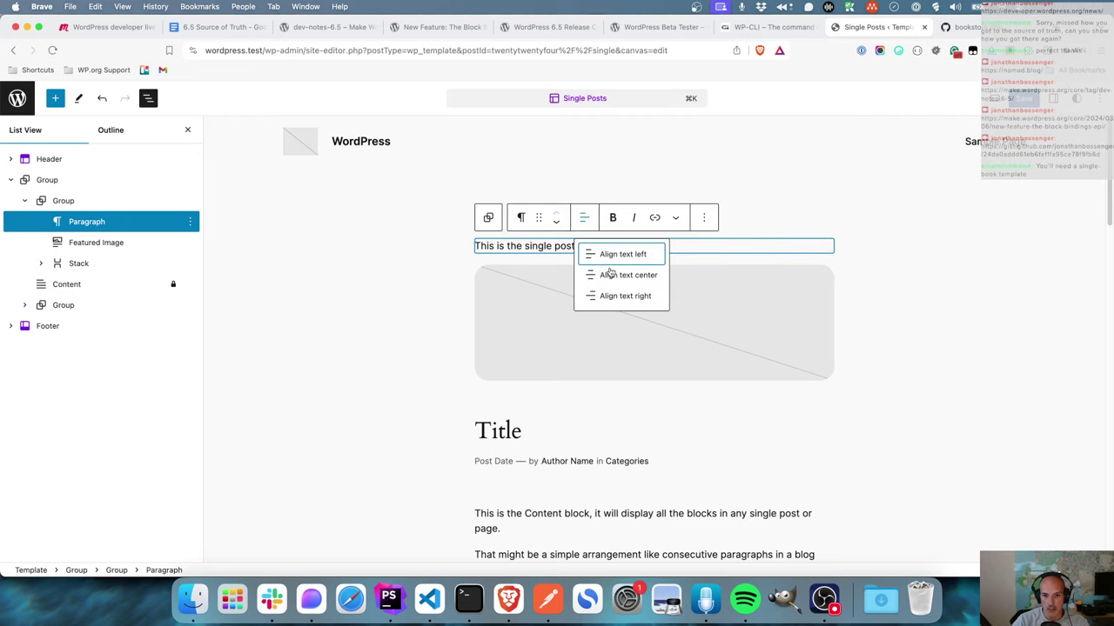
left_click(608, 272)
key("super+s")
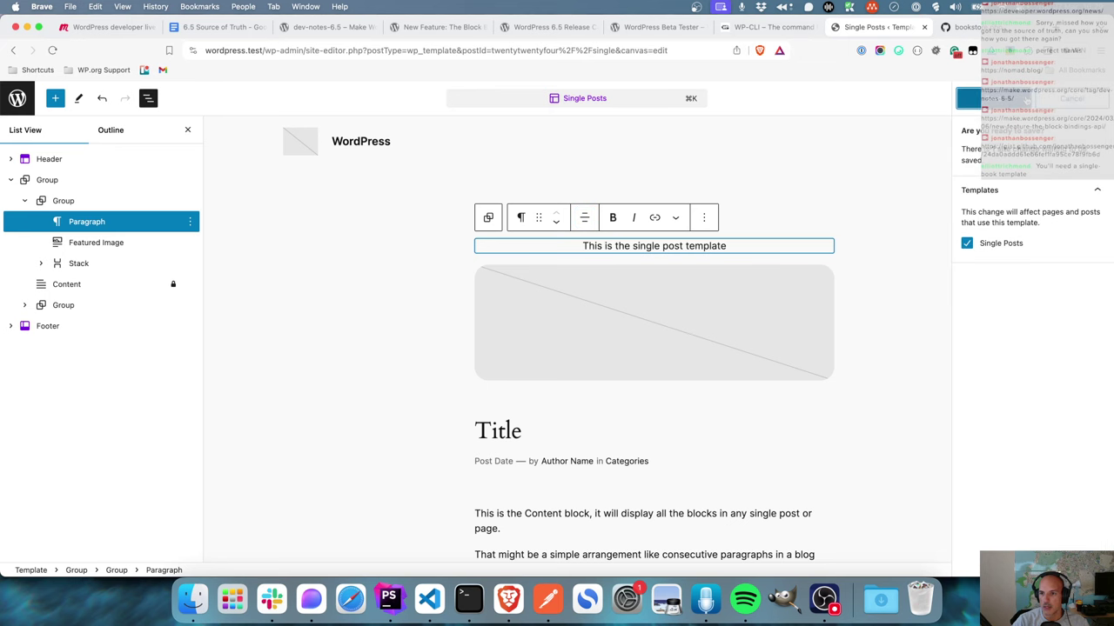
left_click(970, 98)
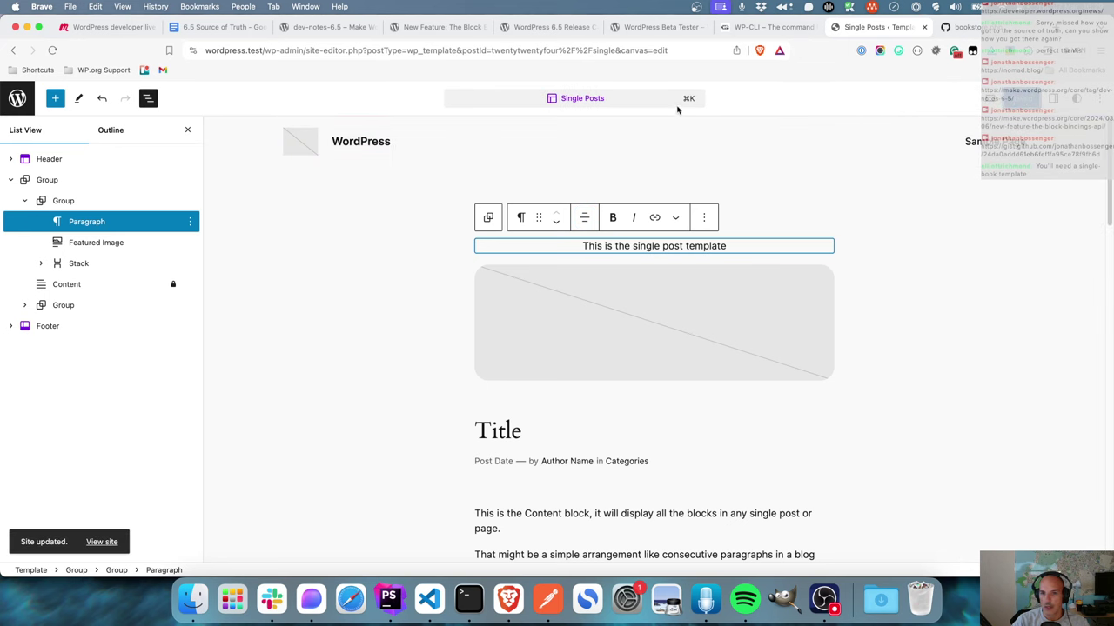
left_click(17, 99)
- From Dashboard > Books, open My new book's public page in a new tab
left_click(16, 100)
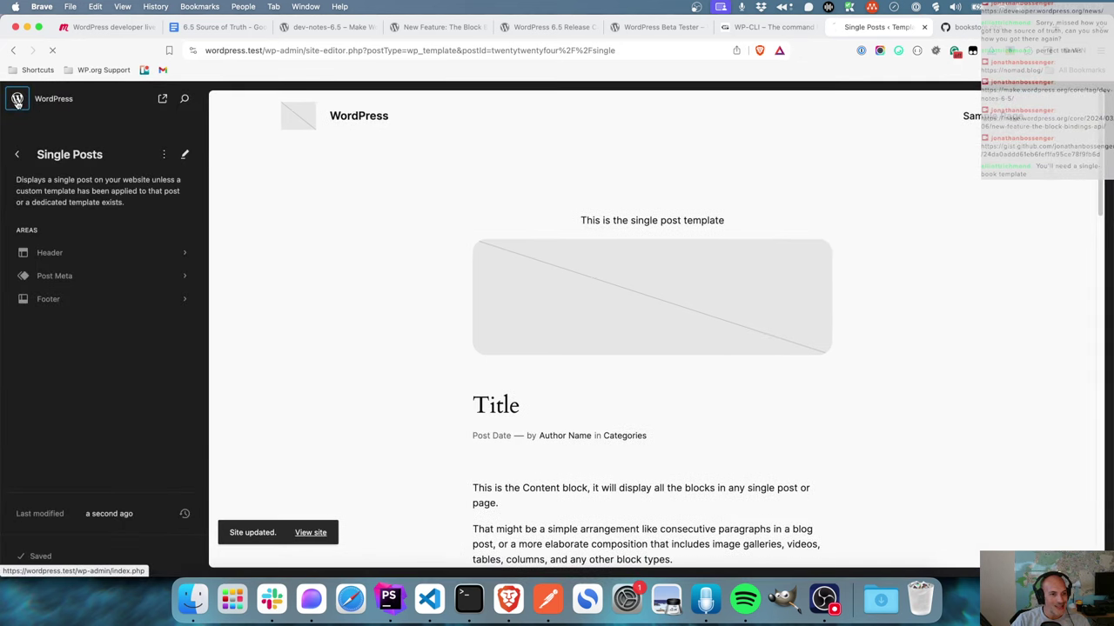
left_click(31, 262)
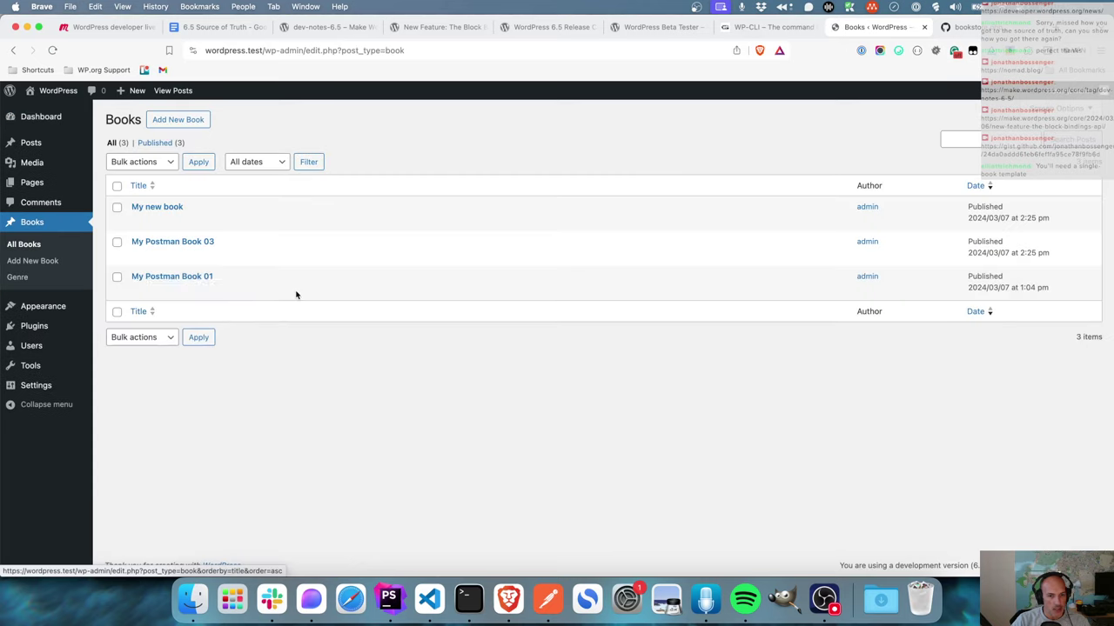
right_click(226, 221)
left_click(236, 224)
left_click(881, 33)
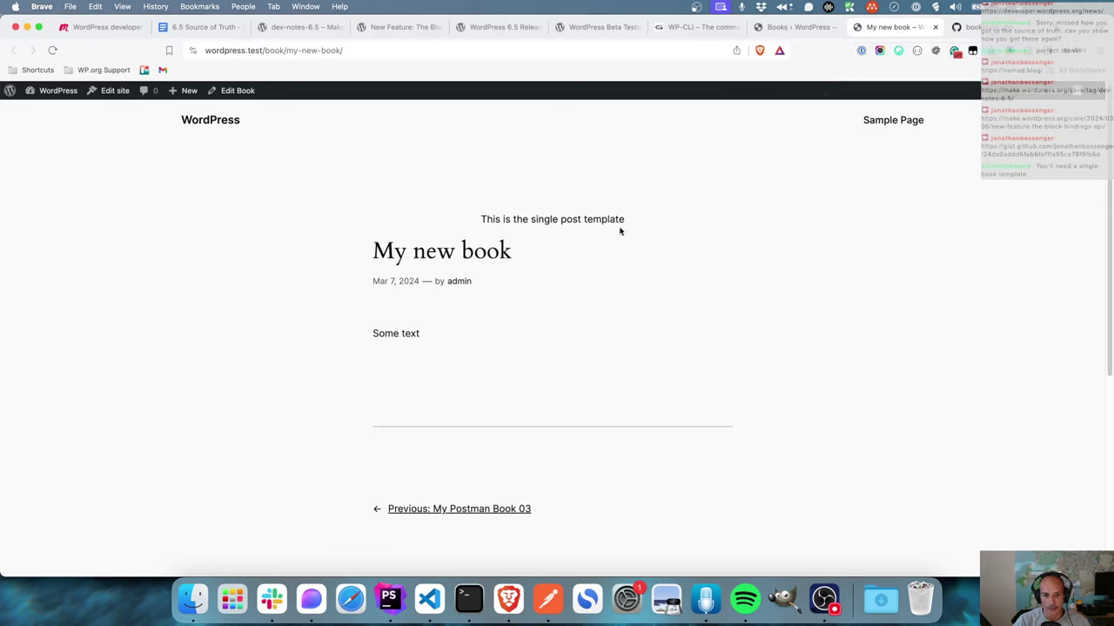
- Check the 'This is the single post template' text on the page, then return to the Books list
double_click(573, 222)
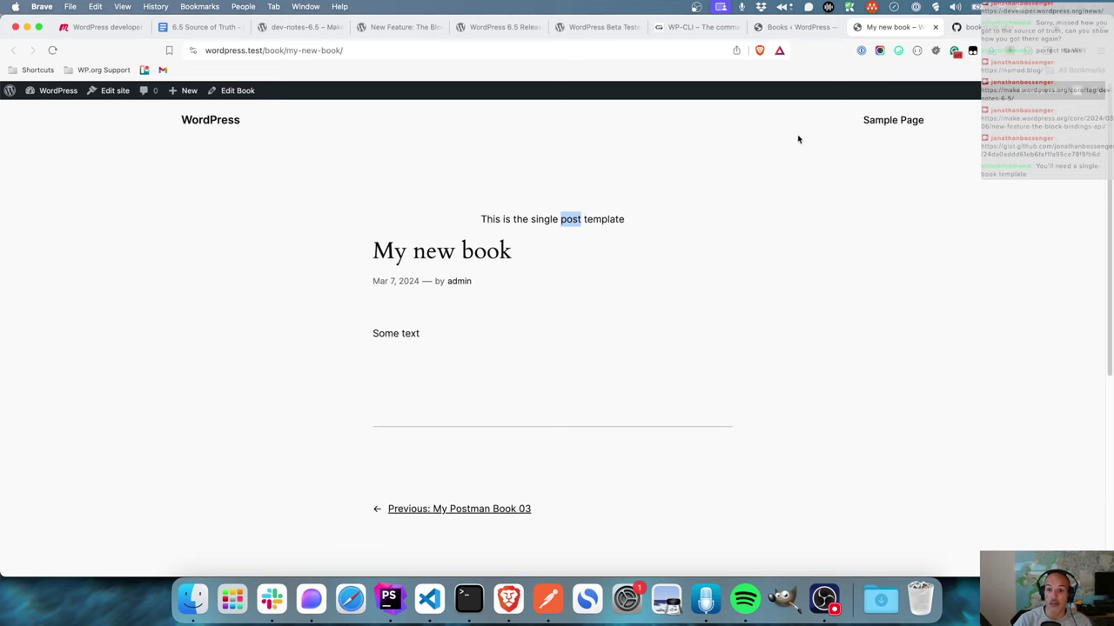
left_click(804, 27)
left_click(891, 27)
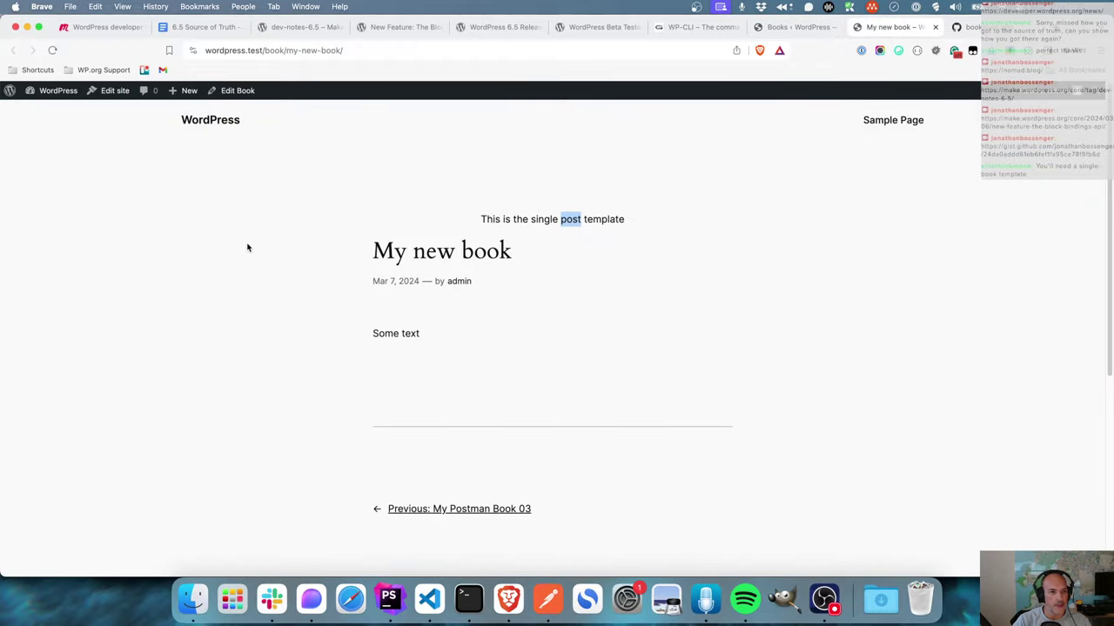
key("ctrl+shift+Tab")
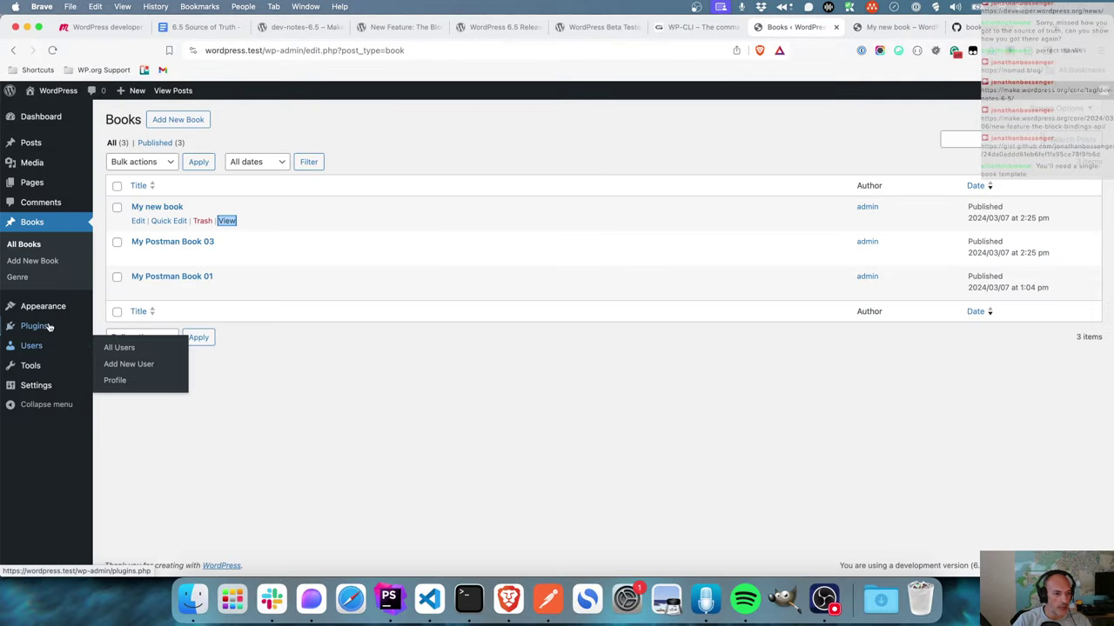
- Open the Single Posts template from Appearance > Editor > Templates and start editing its canvas
mouse_move(61, 306)
left_click(116, 324)
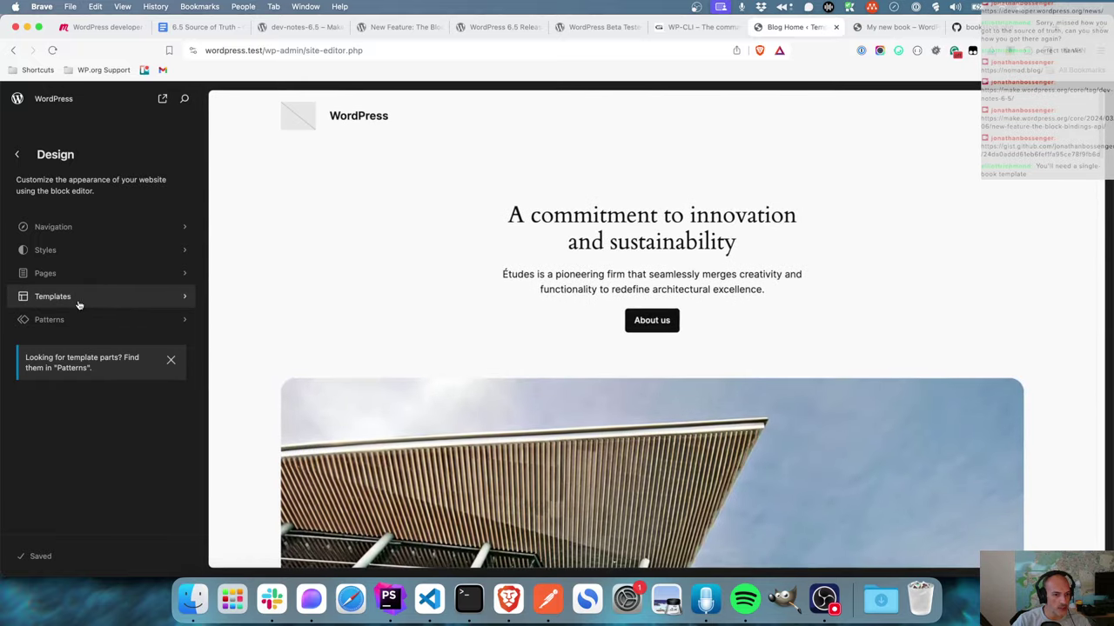
left_click(70, 300)
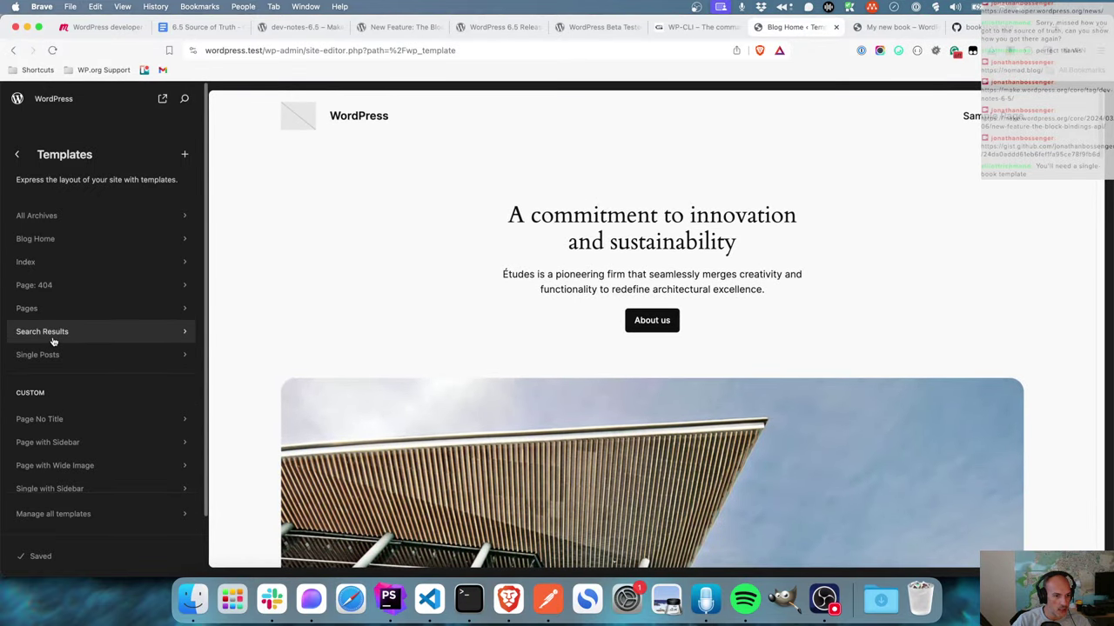
left_click(74, 354)
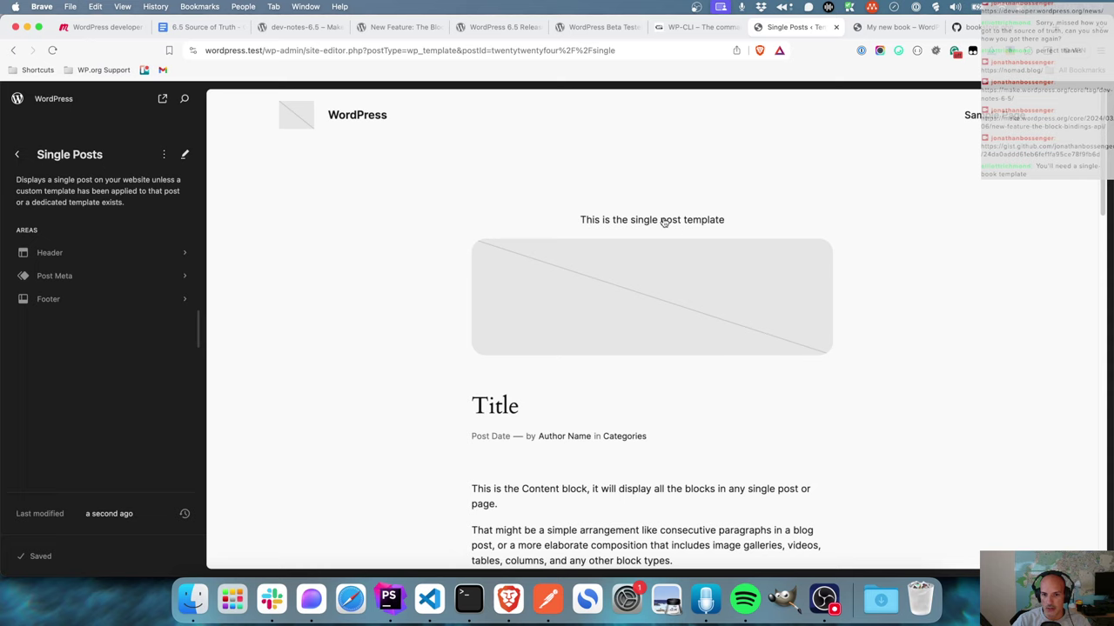
left_click(663, 222)
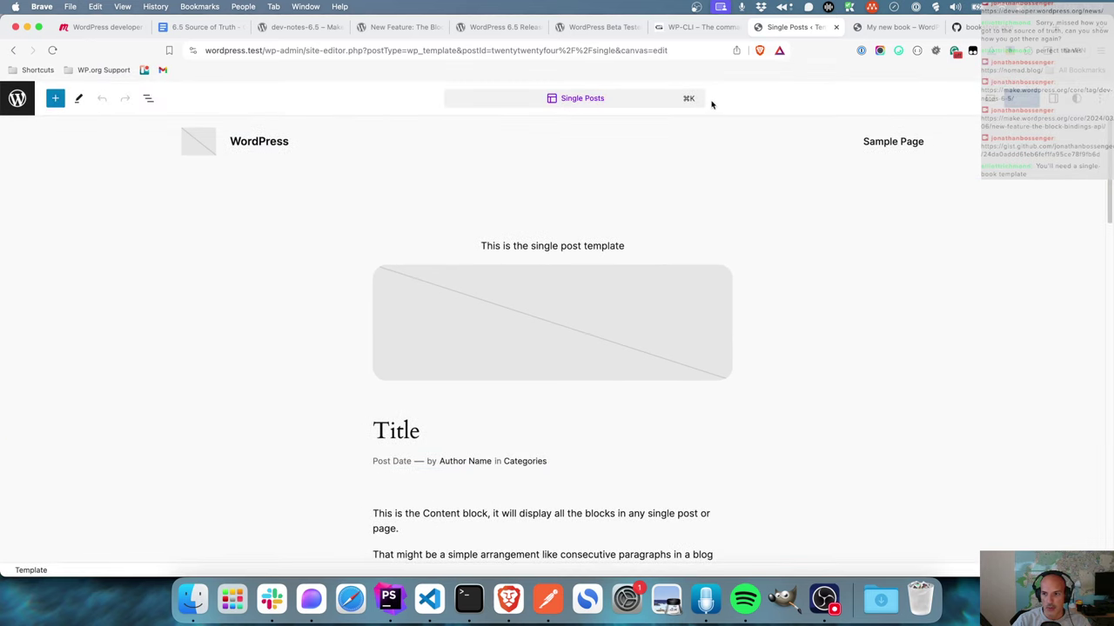
left_click(615, 101)
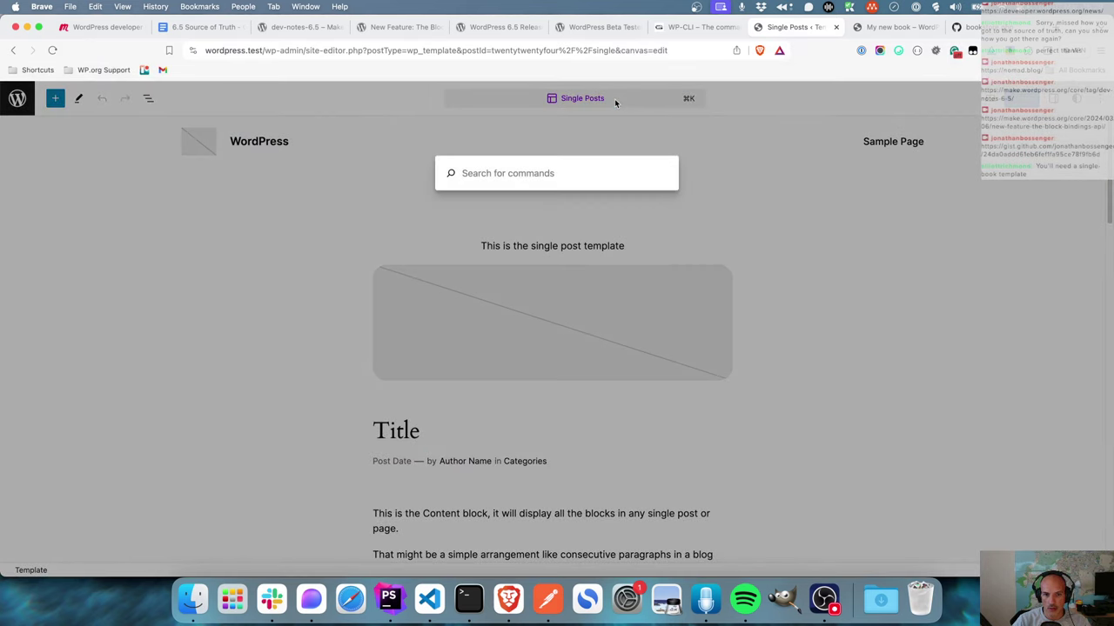
key("Escape")
left_click(1101, 104)
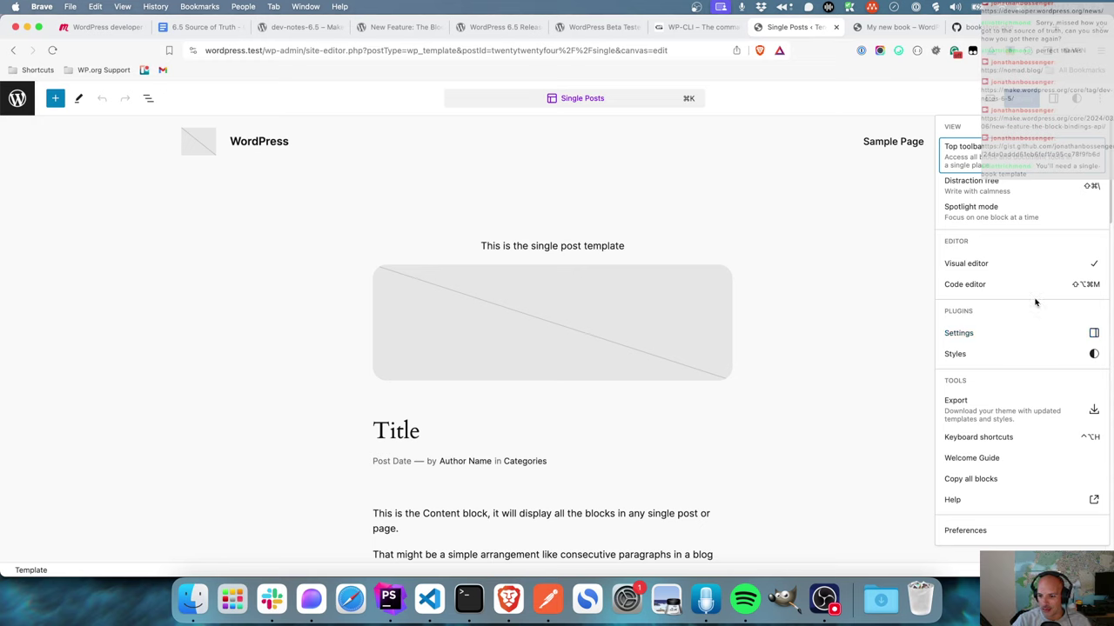
- Delete the 'This is the single post template' paragraph and save the Single Posts template
left_click(787, 277)
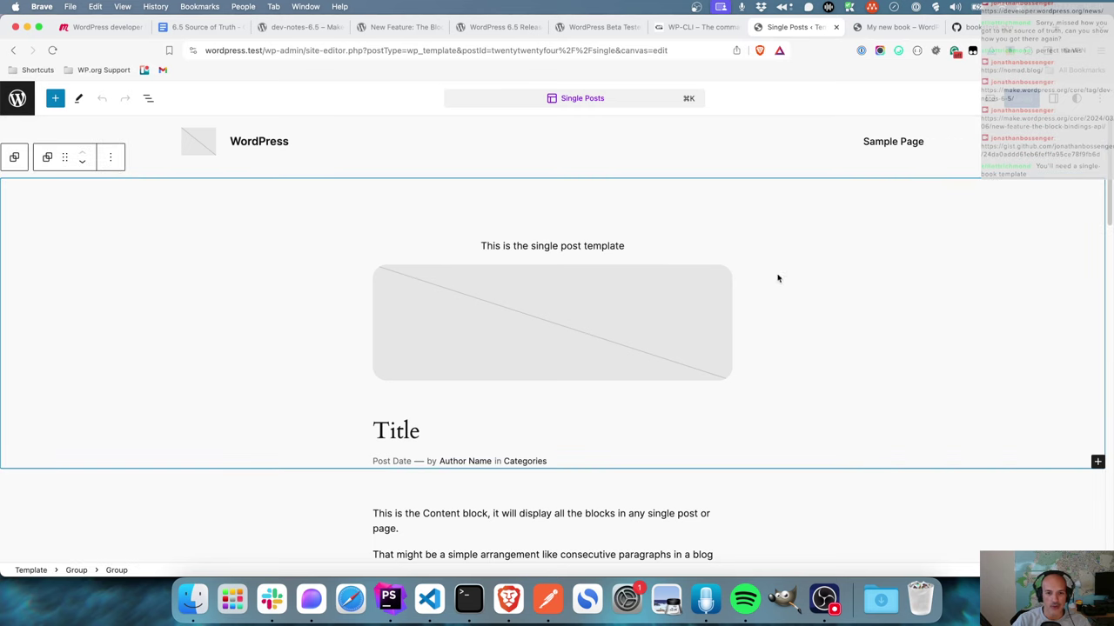
left_click(622, 254)
left_click(602, 217)
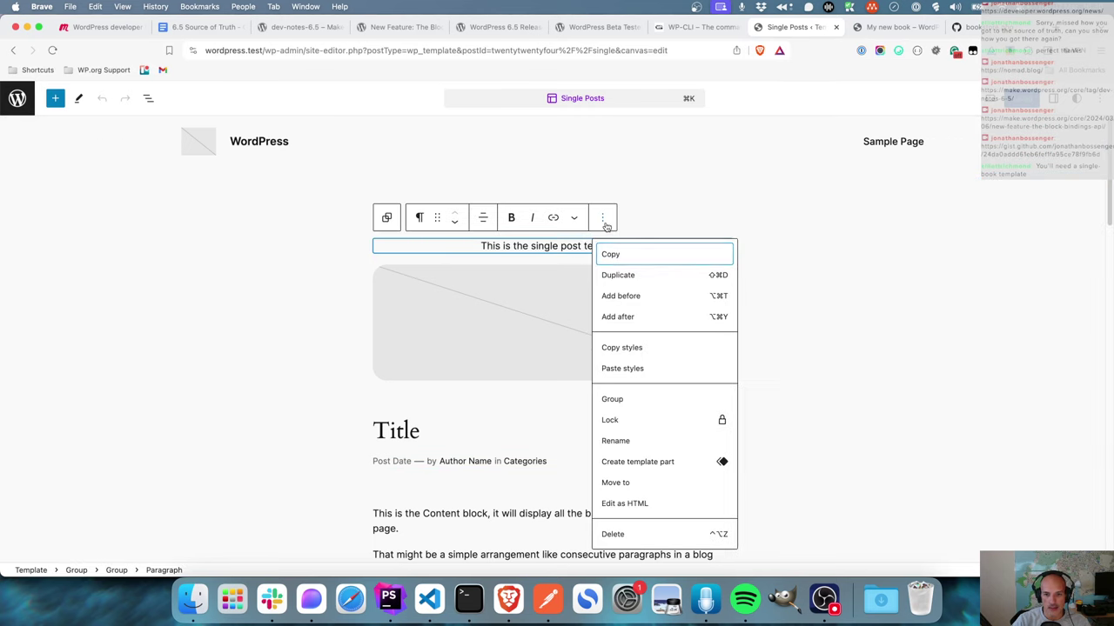
left_click(625, 557)
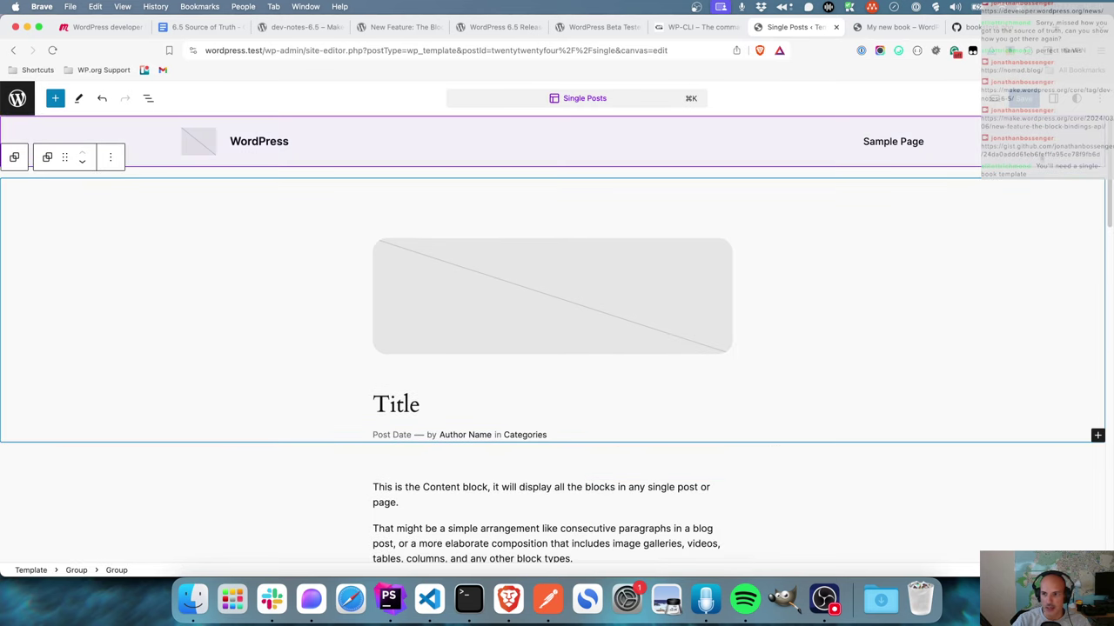
left_click(1025, 99)
left_click(992, 99)
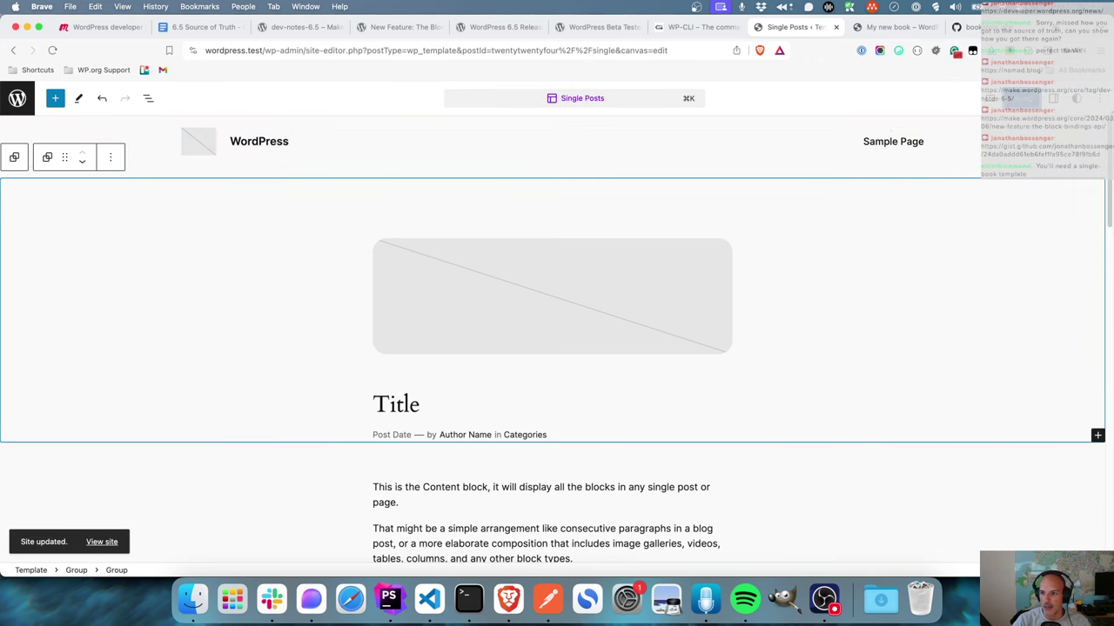
- Review the template markup in the Code editor, then exit to the template overview
left_click(1097, 99)
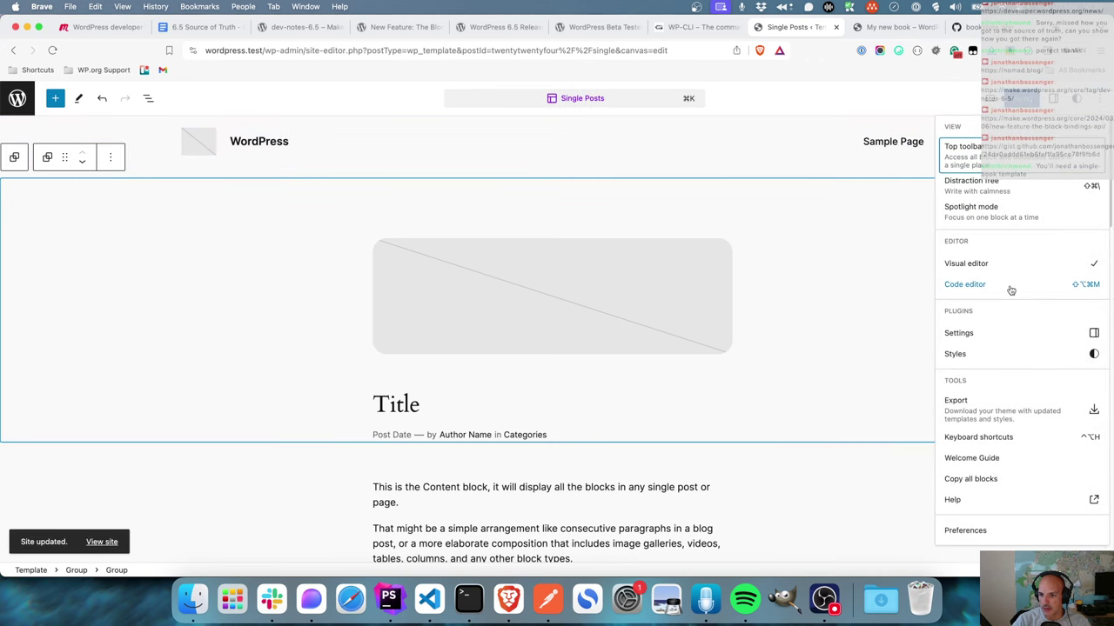
left_click(1009, 287)
left_click(507, 316)
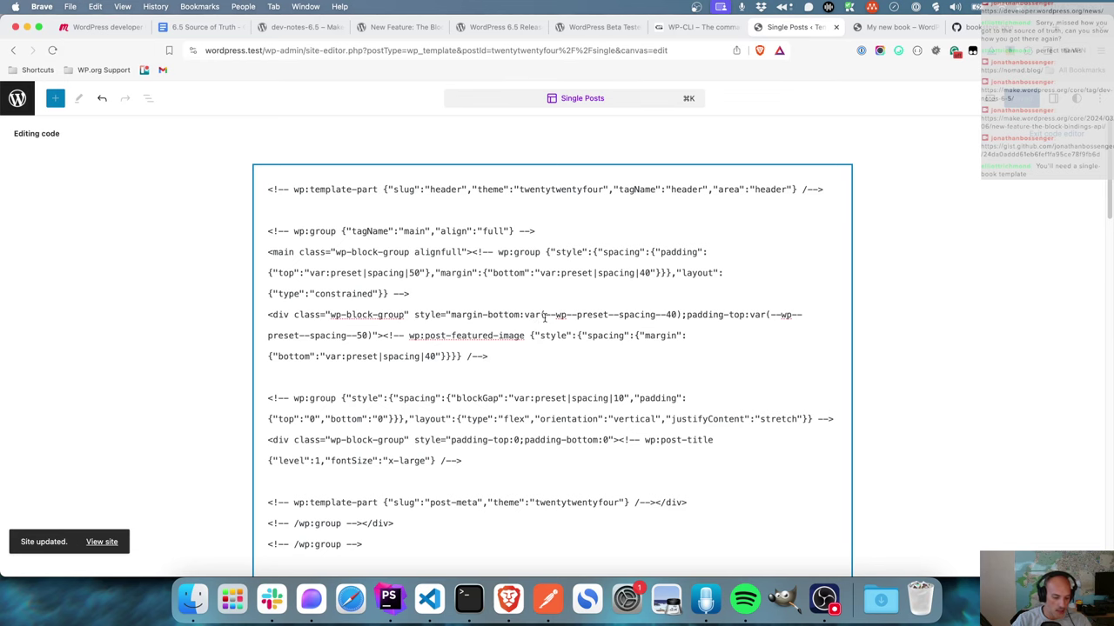
key("super+a")
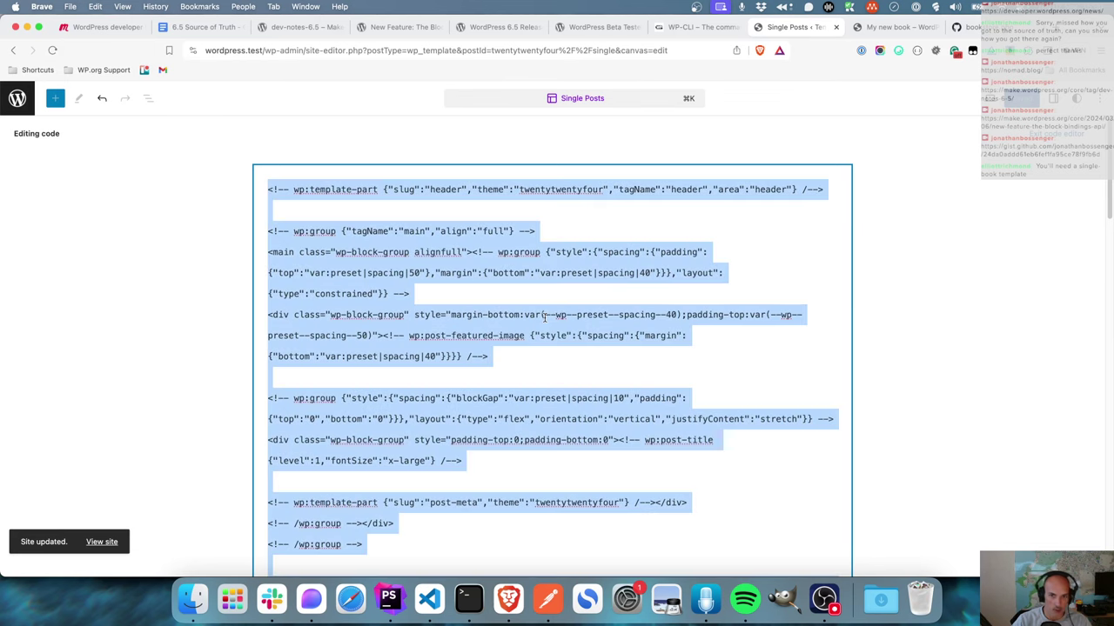
left_click(1060, 139)
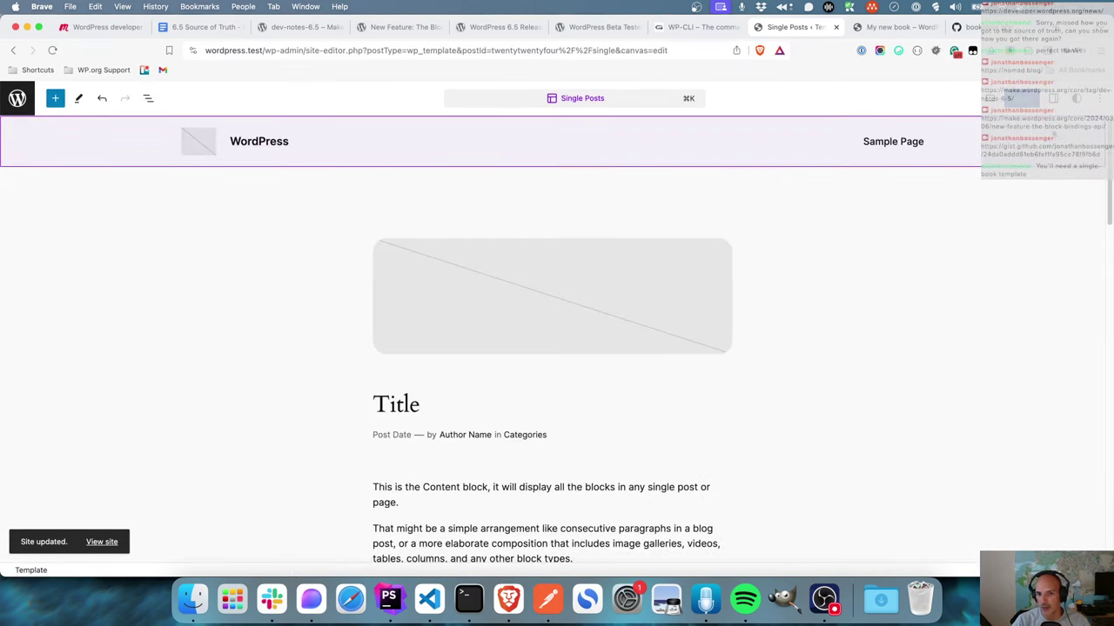
left_click(18, 98)
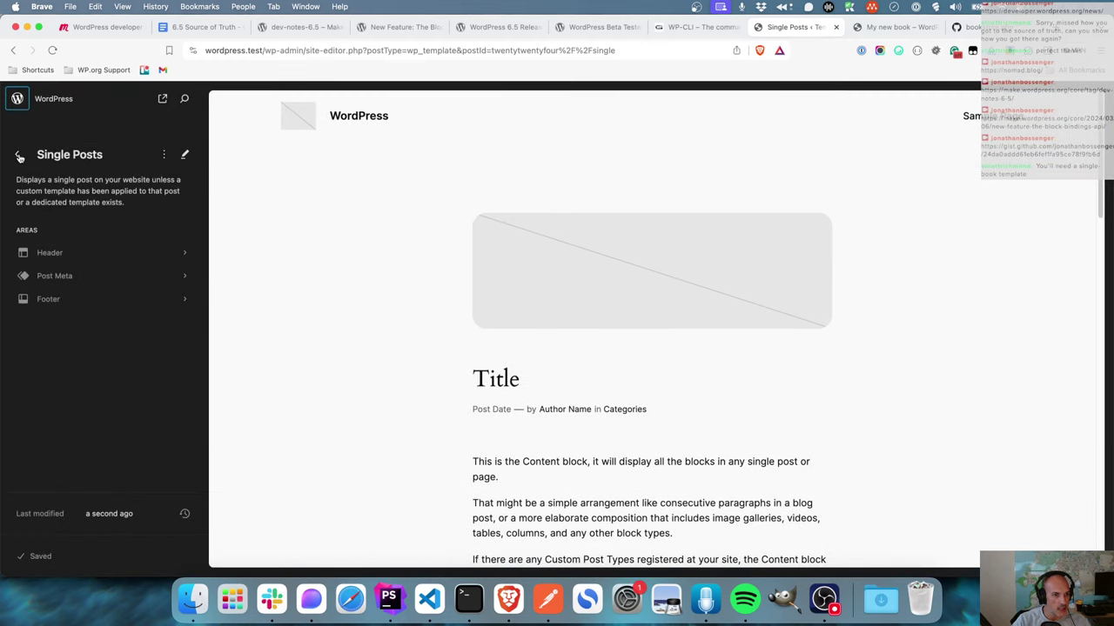
- Add a new Single item: Book template that applies to all Books
left_click(19, 157)
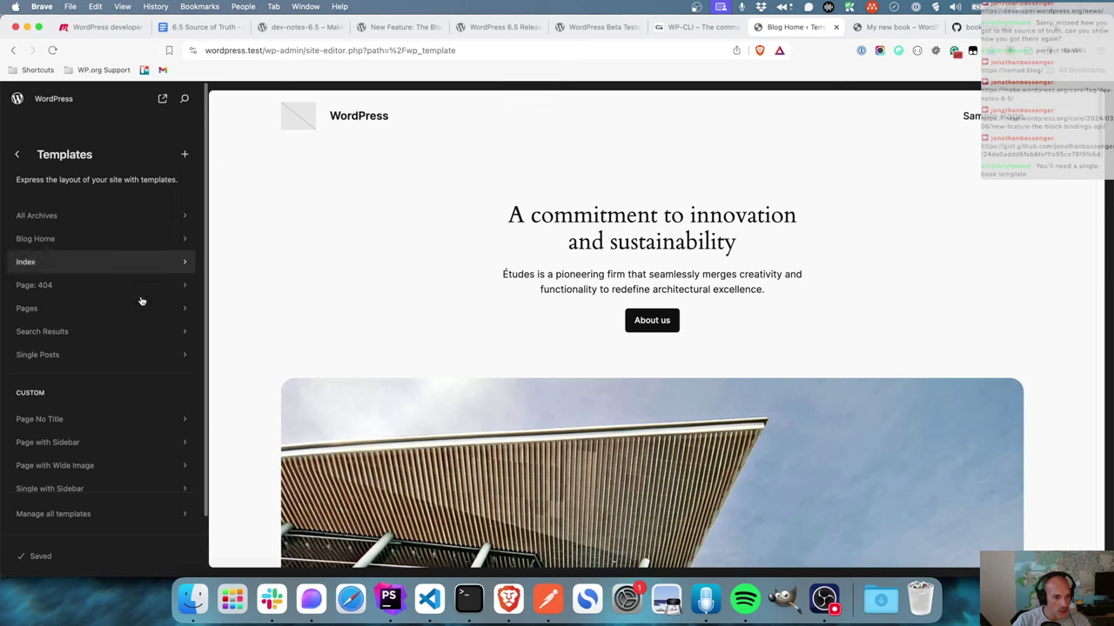
left_click(184, 157)
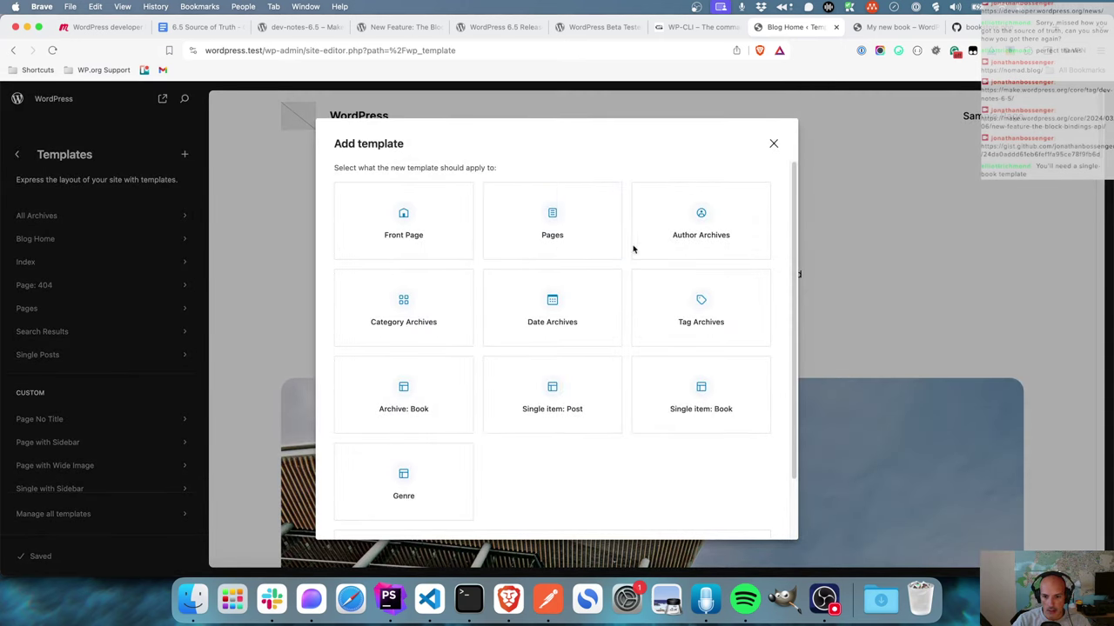
left_click(697, 410)
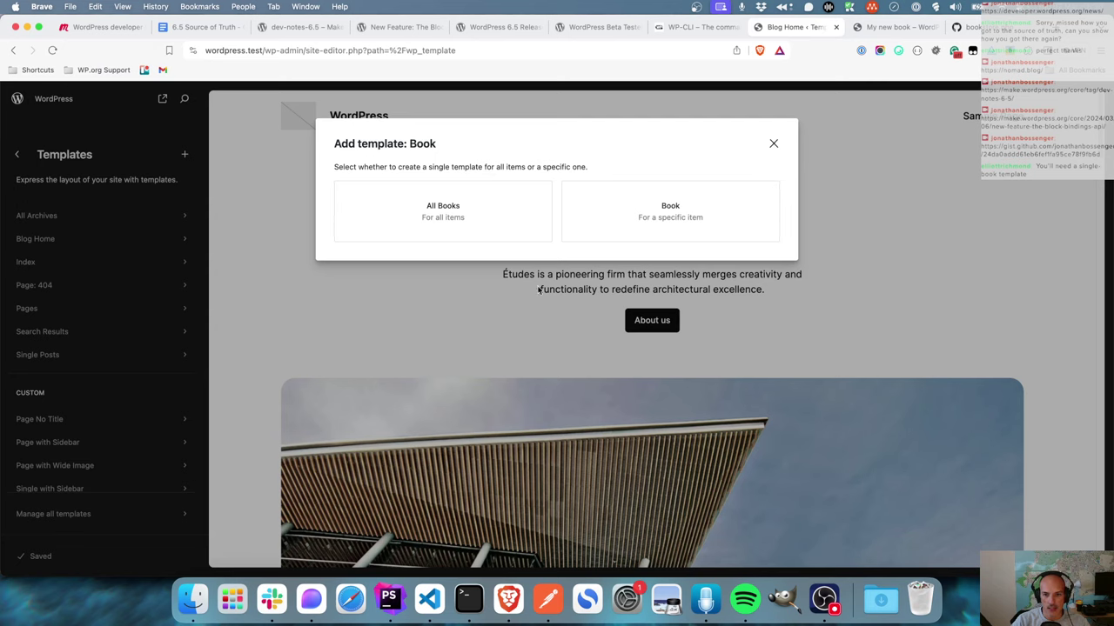
left_click(450, 209)
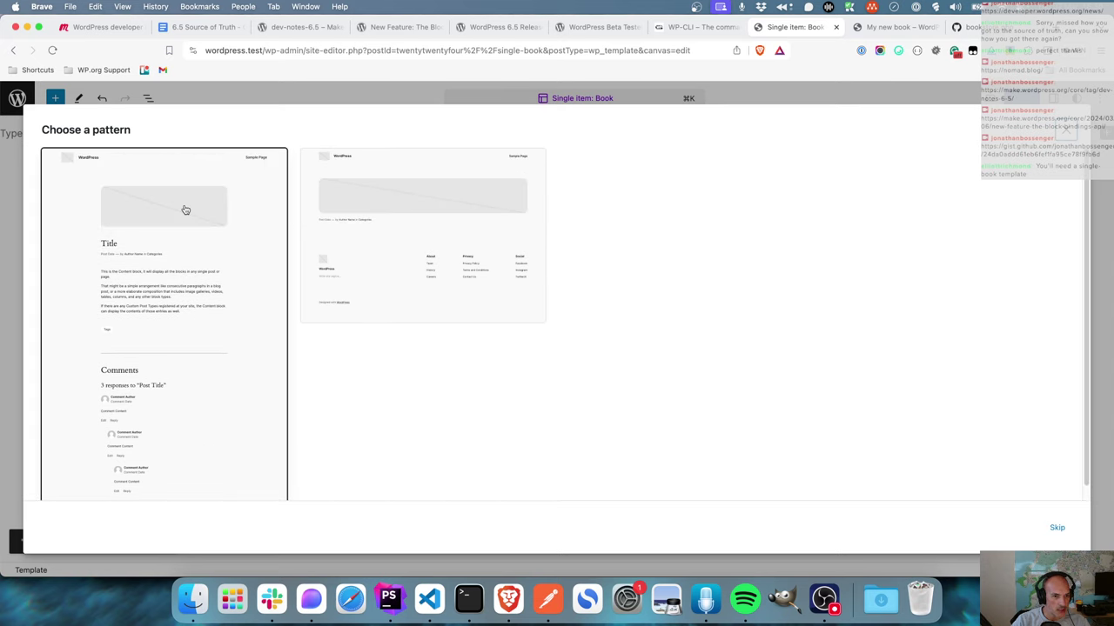
- Start the Book template from the first pattern and delete its Featured Image block
left_click(139, 214)
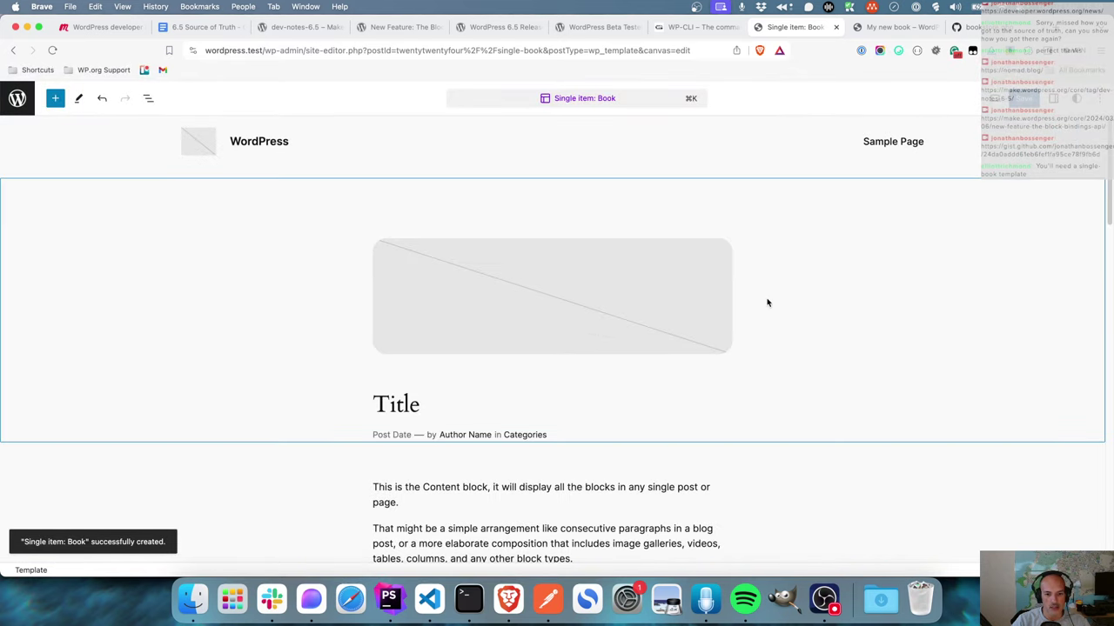
left_click(606, 313)
left_click(533, 217)
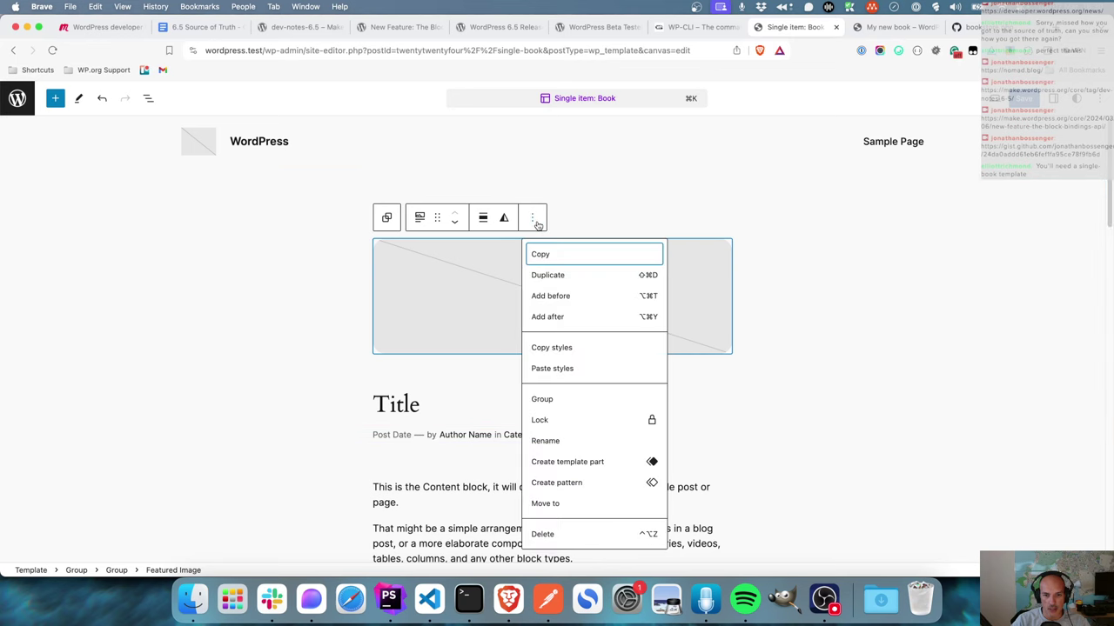
left_click(574, 533)
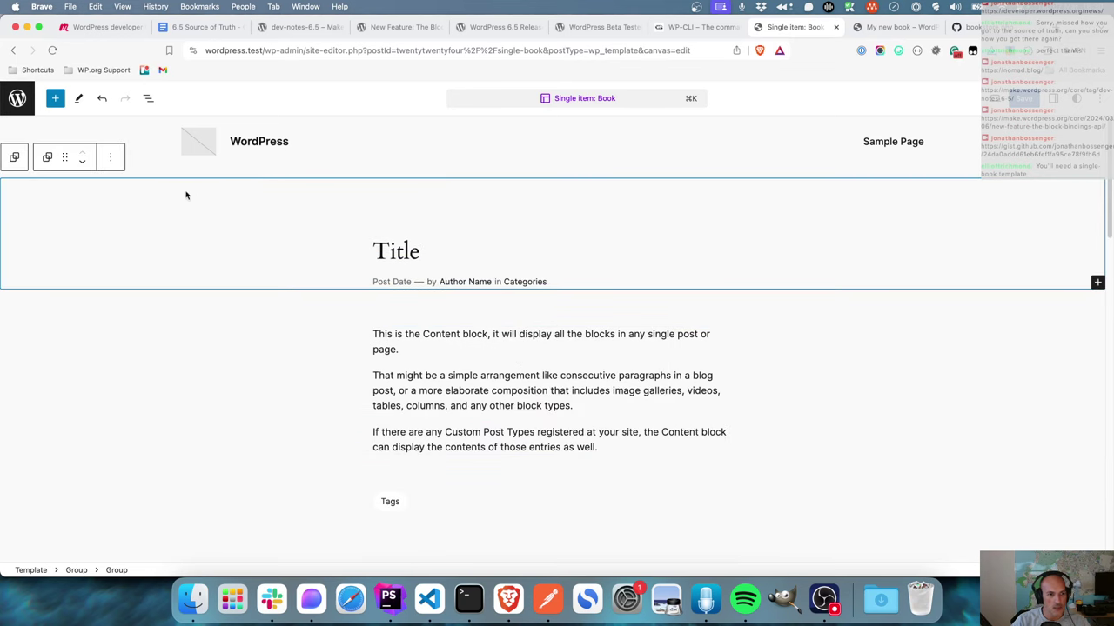
- Add a paragraph above the title group reading 'This is the book template'
left_click(148, 98)
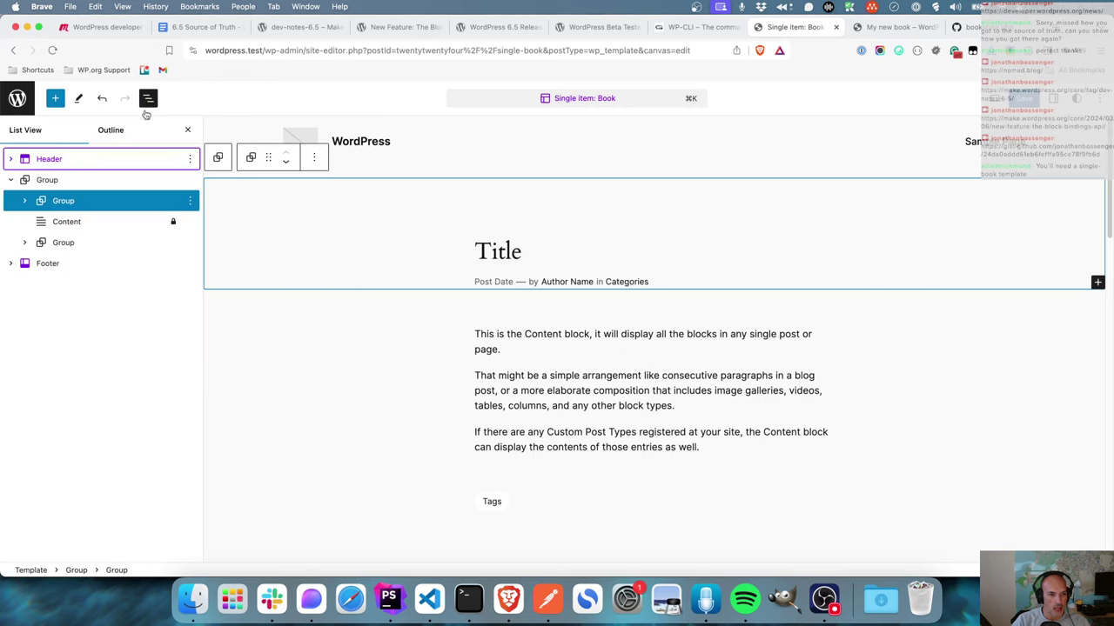
left_click(24, 200)
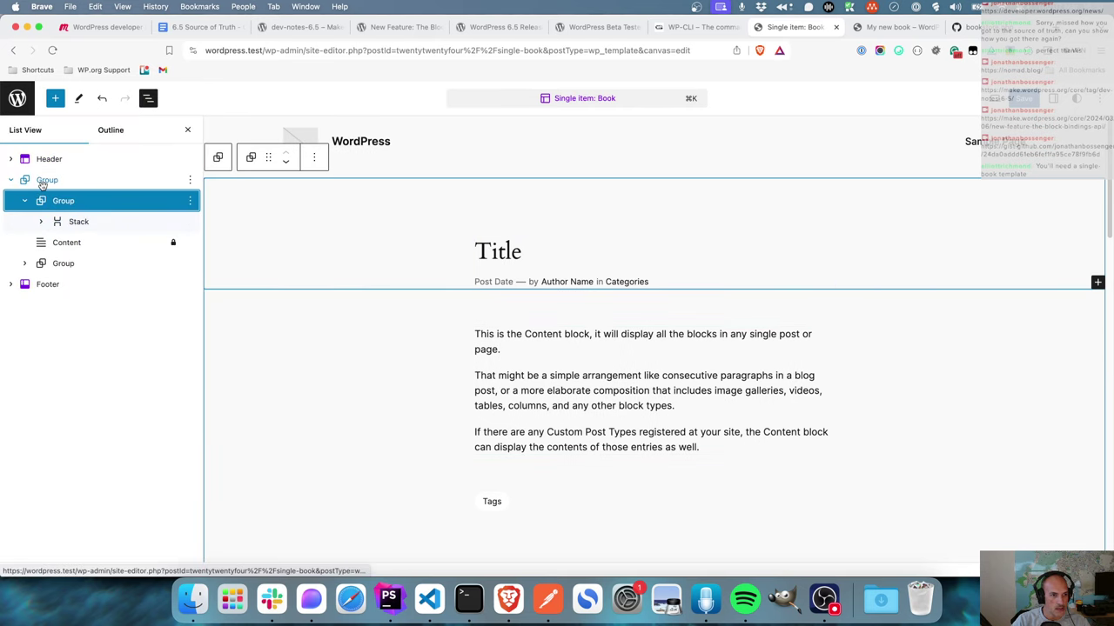
left_click(41, 182)
left_click(189, 181)
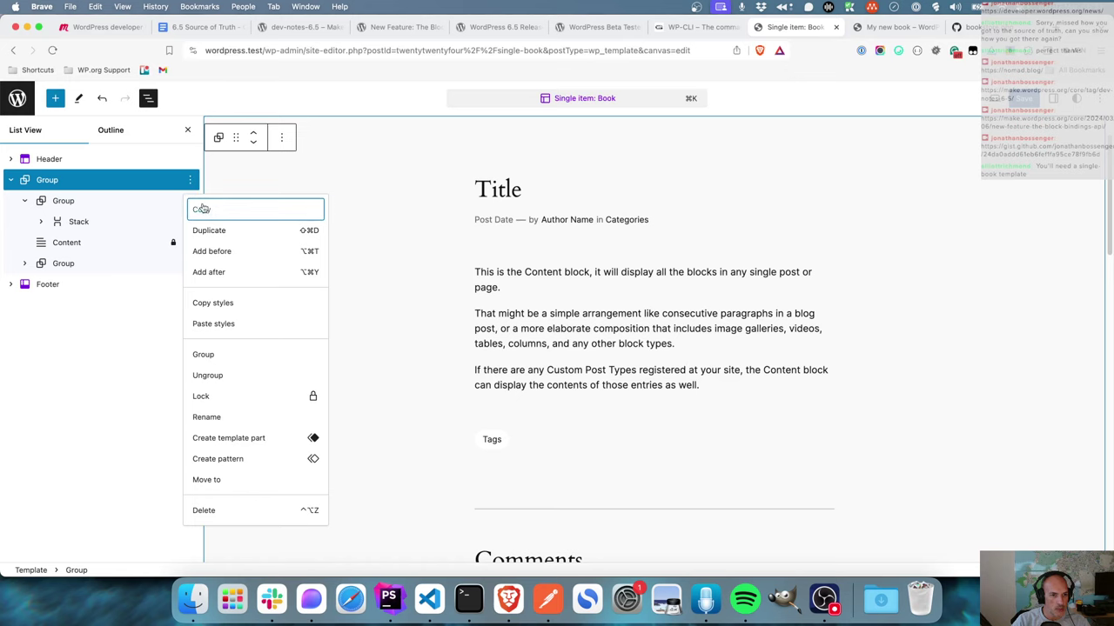
left_click(214, 271)
left_click_drag(52, 288, 58, 199)
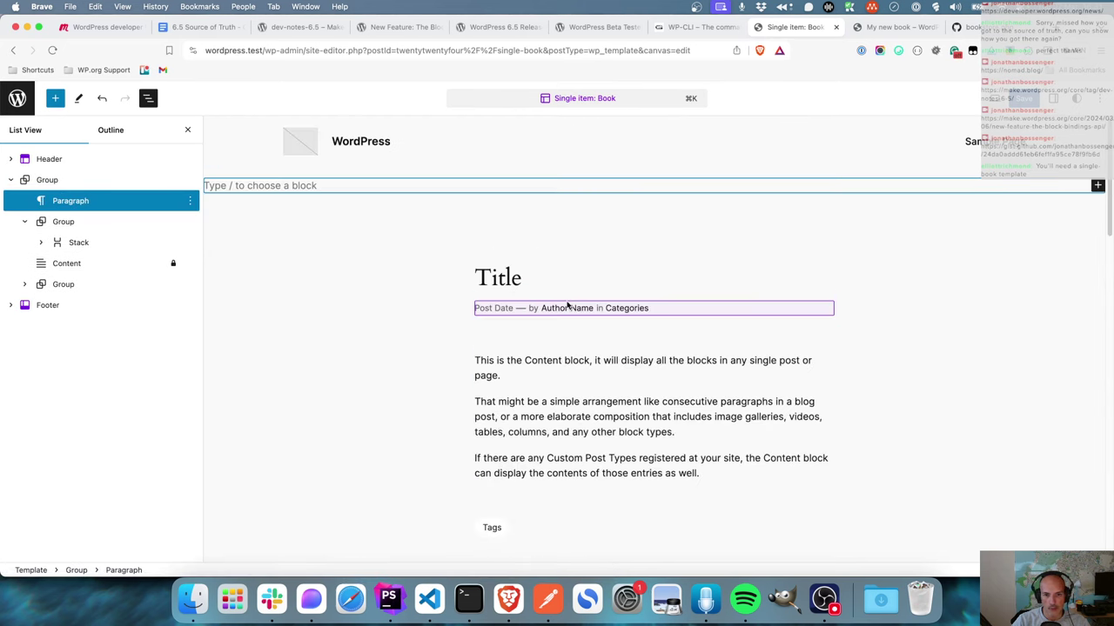
left_click(75, 206)
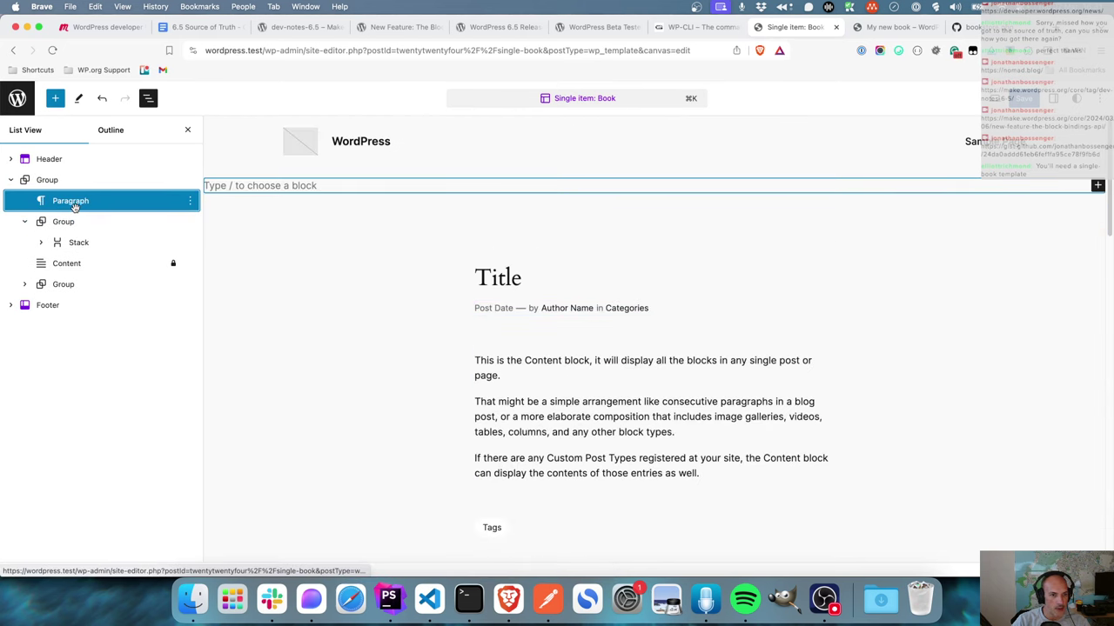
left_click(305, 186)
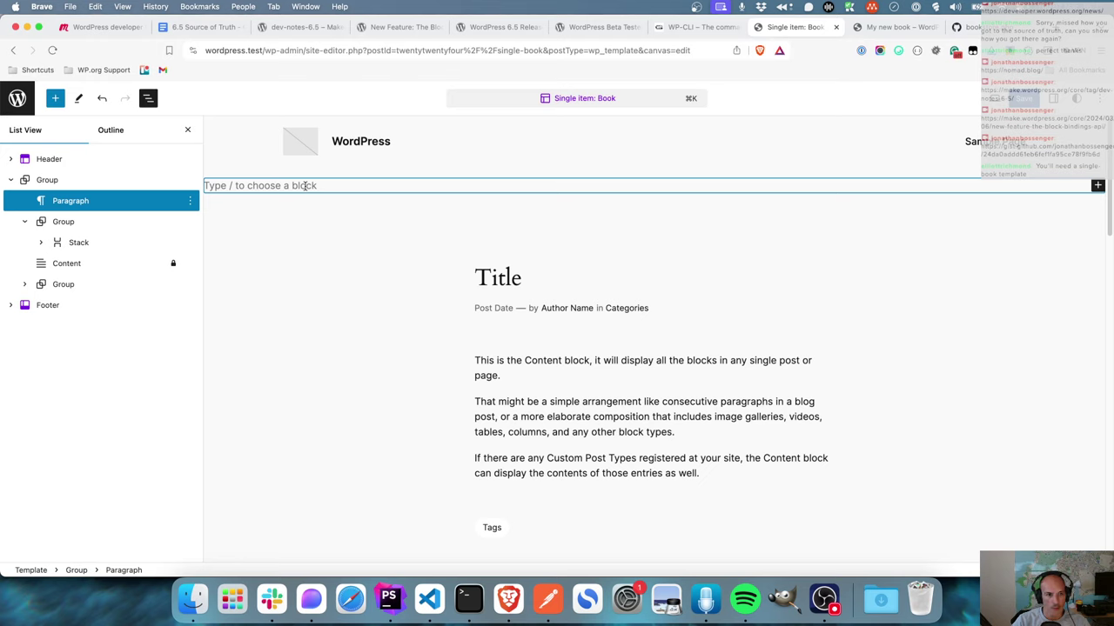
left_click(87, 206)
left_click(331, 186)
type("This ")
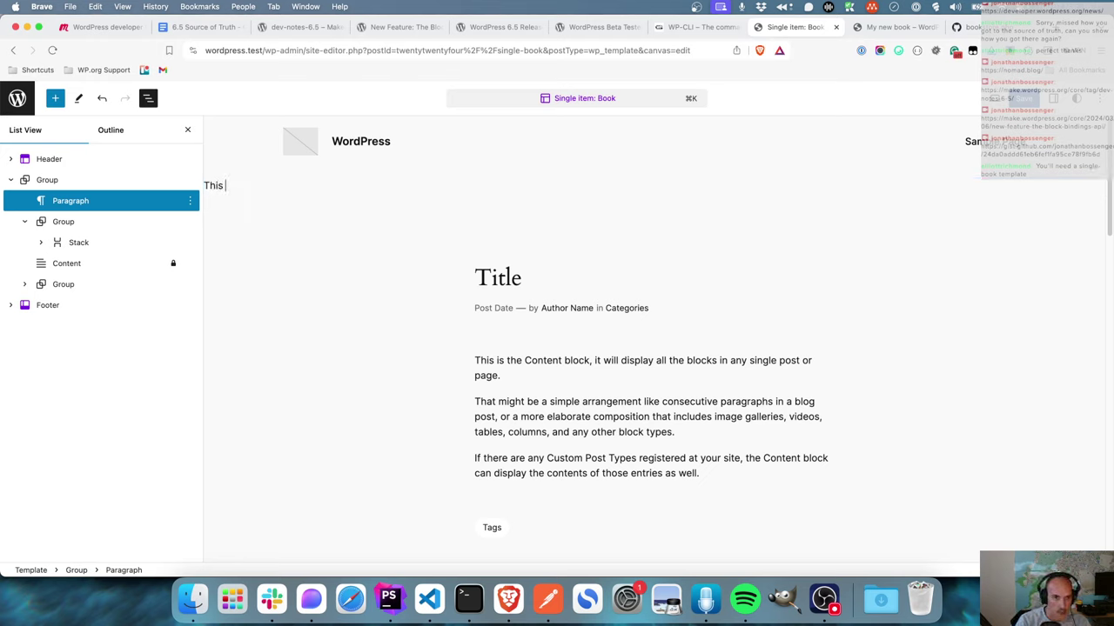
type("is the book template")
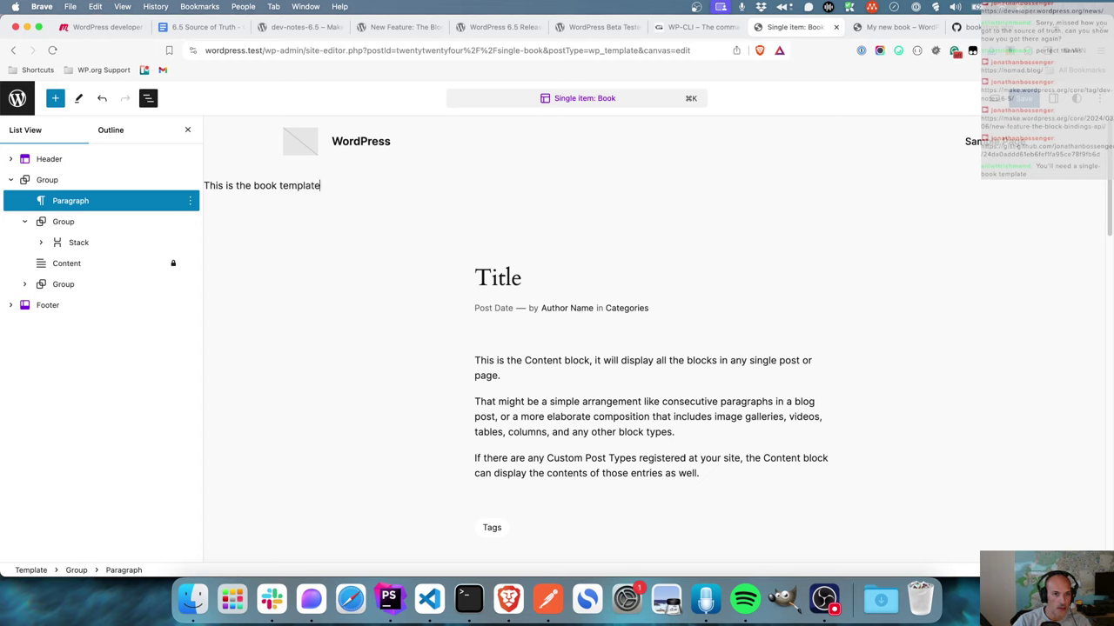
- Center the new line, trying it as a heading before keeping it a paragraph
left_click(319, 163)
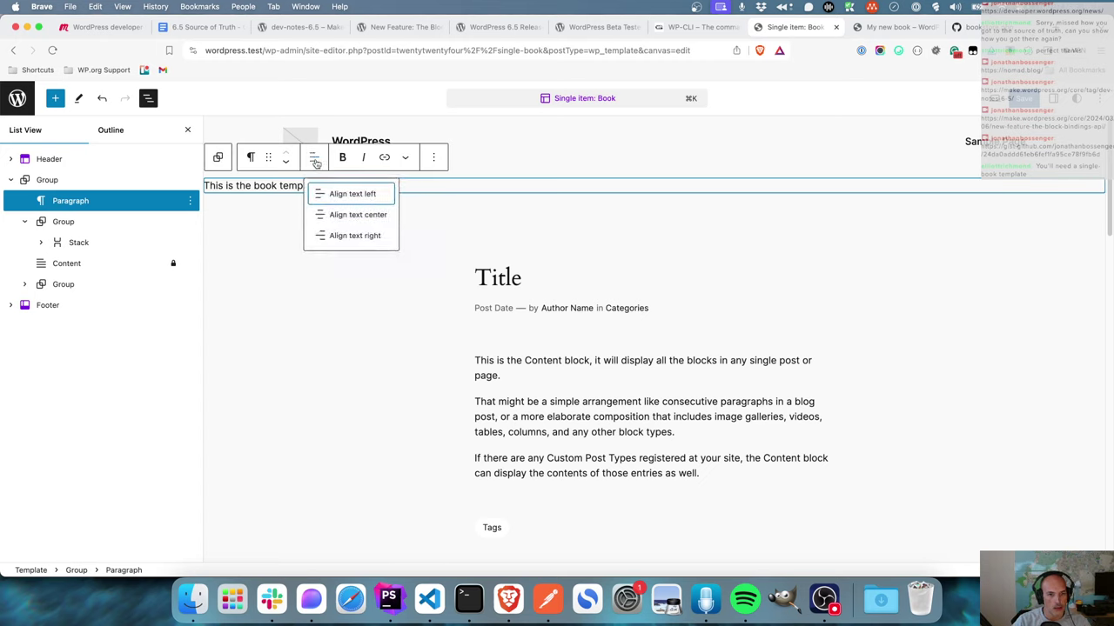
left_click(341, 214)
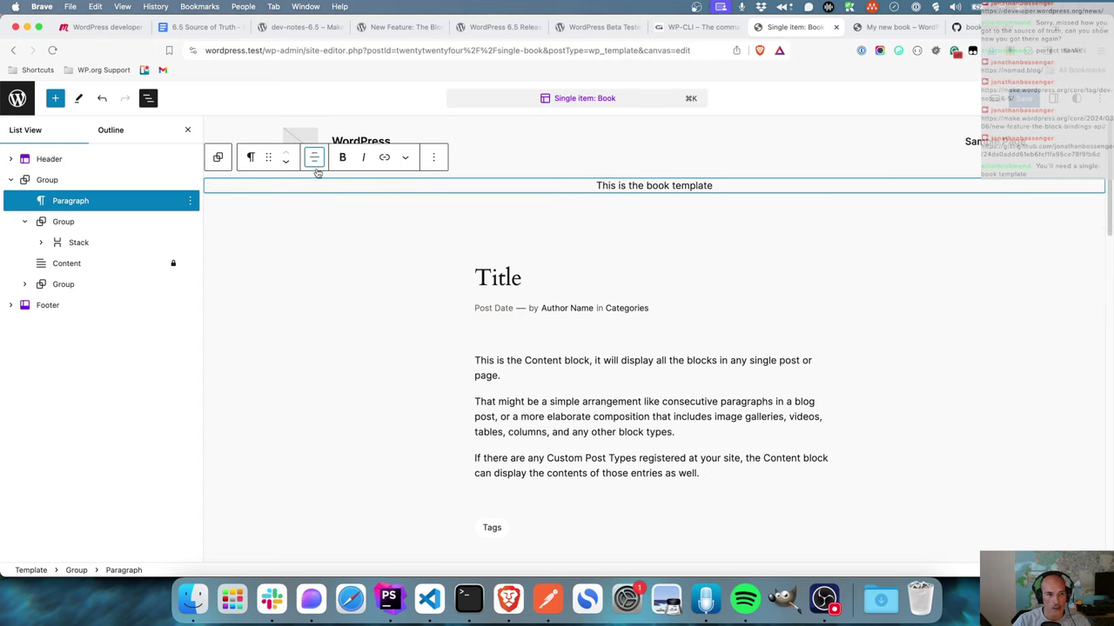
left_click(250, 157)
left_click(259, 212)
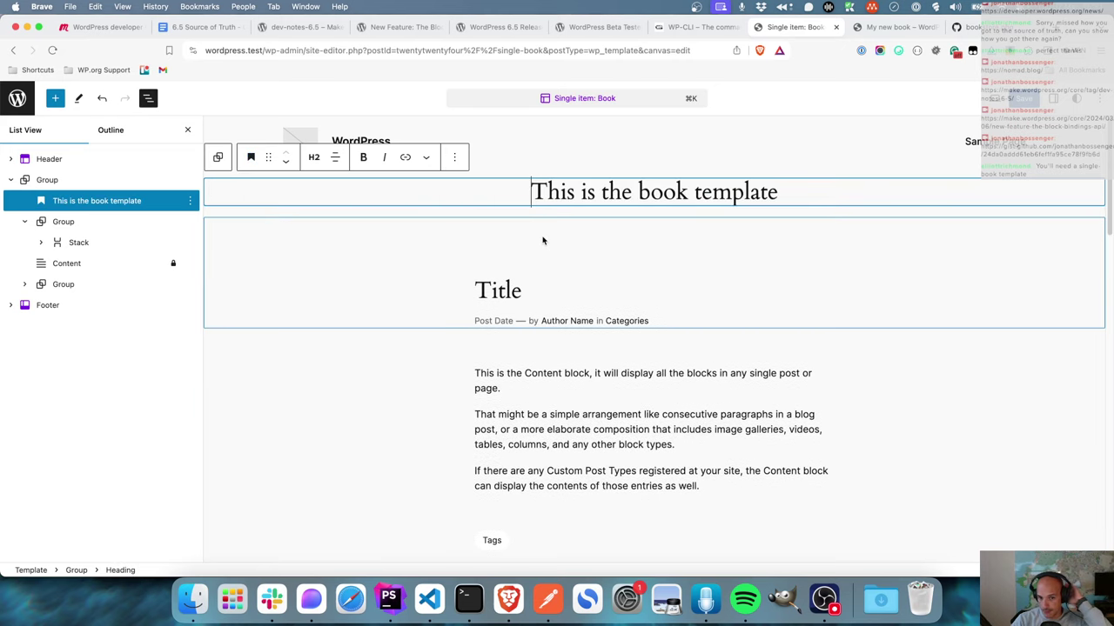
left_click(490, 294)
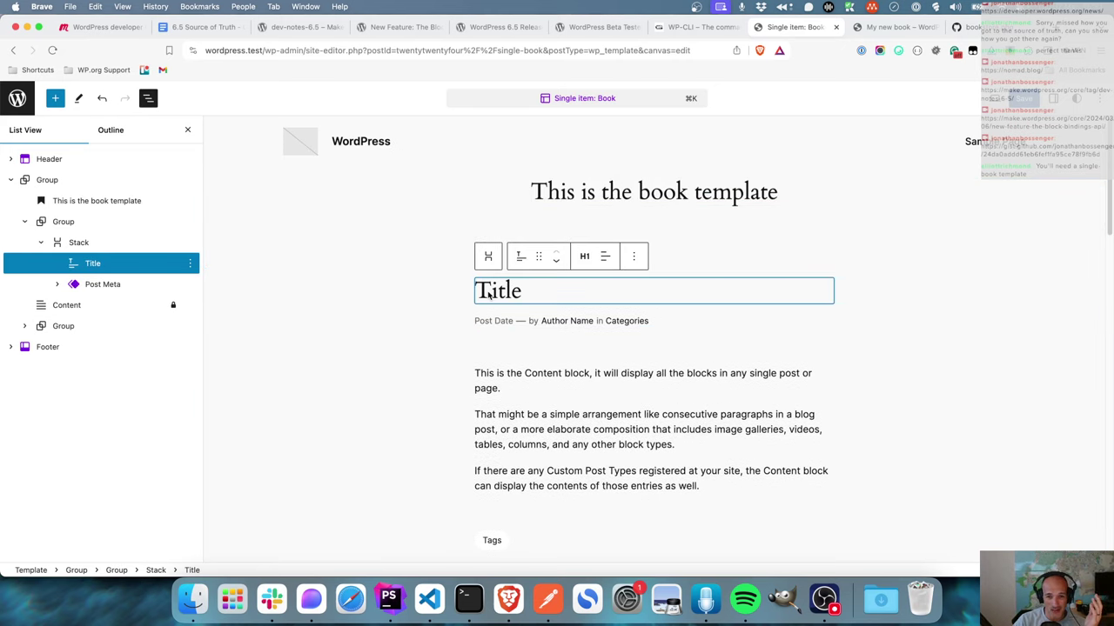
left_click(587, 192)
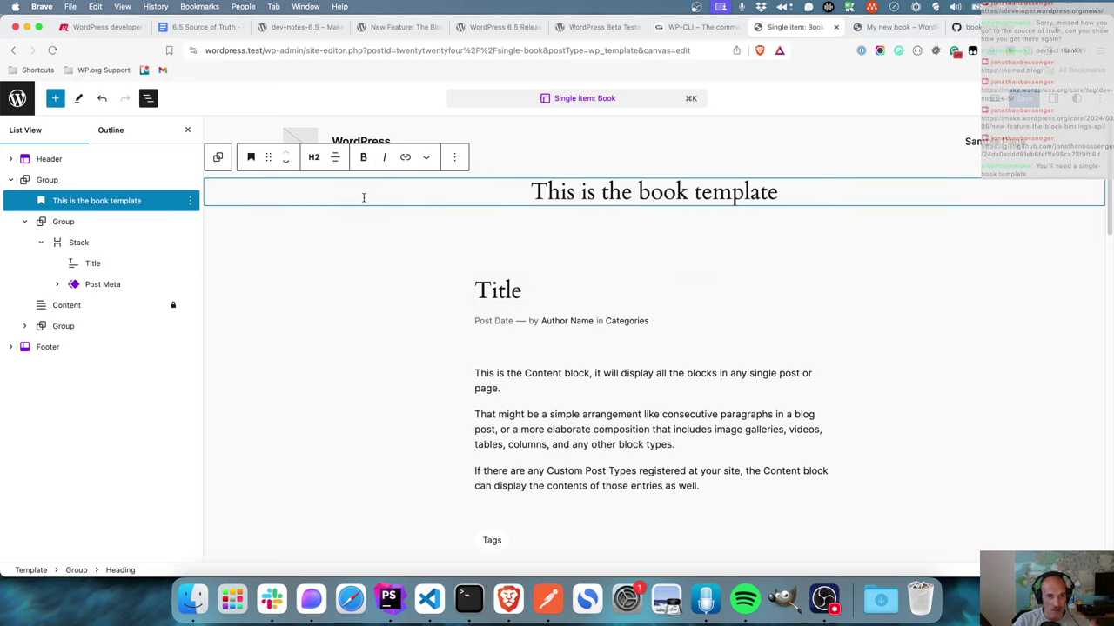
left_click(316, 158)
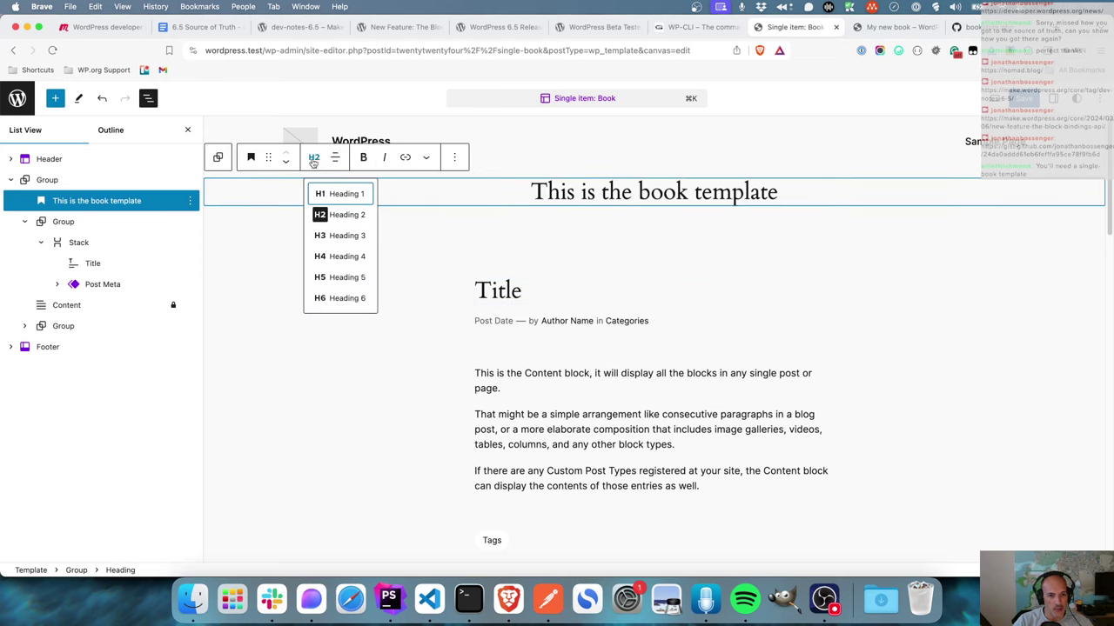
left_click(251, 158)
left_click(285, 243)
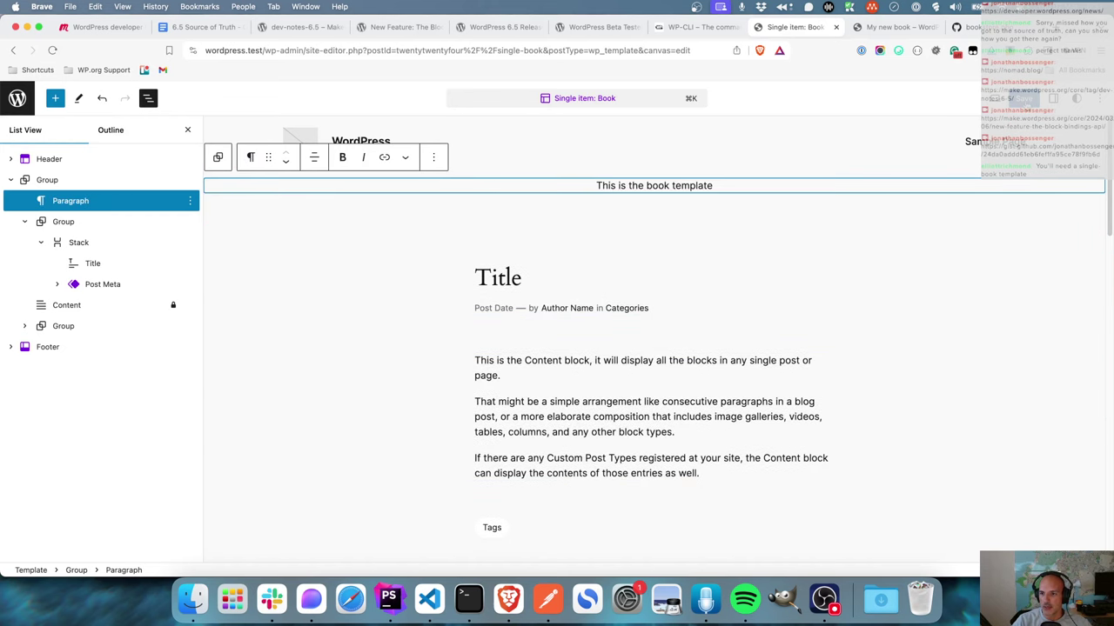
- Save the Book template and switch to the My new book tab
key("super+s")
left_click(992, 99)
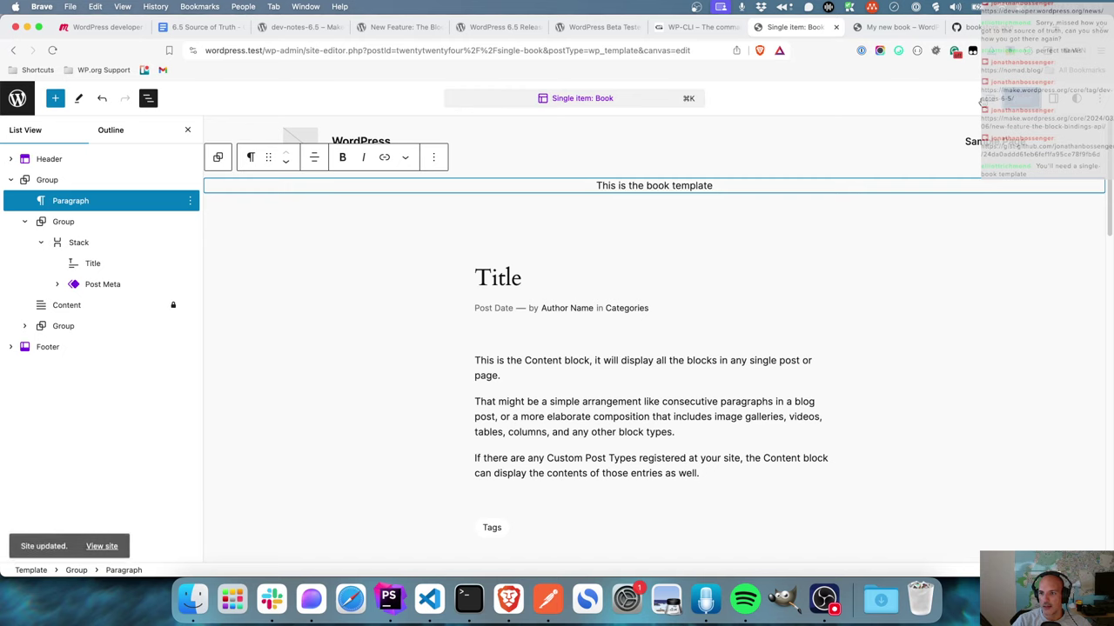
key("ctrl+Tab")
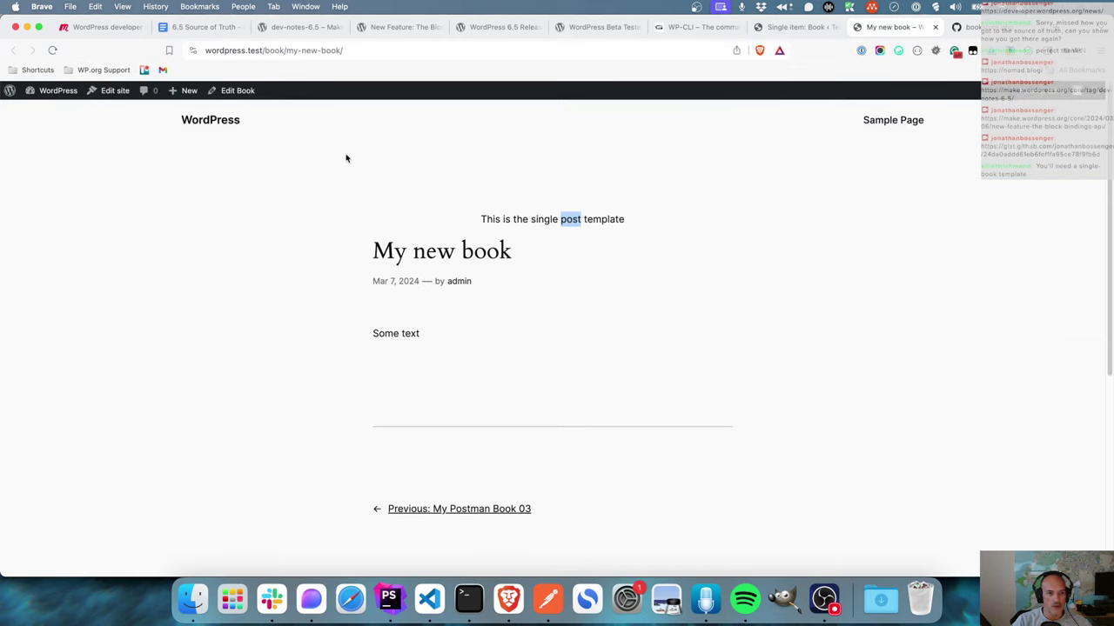
- Reload My new book's page to confirm the book template line appears
left_click(51, 51)
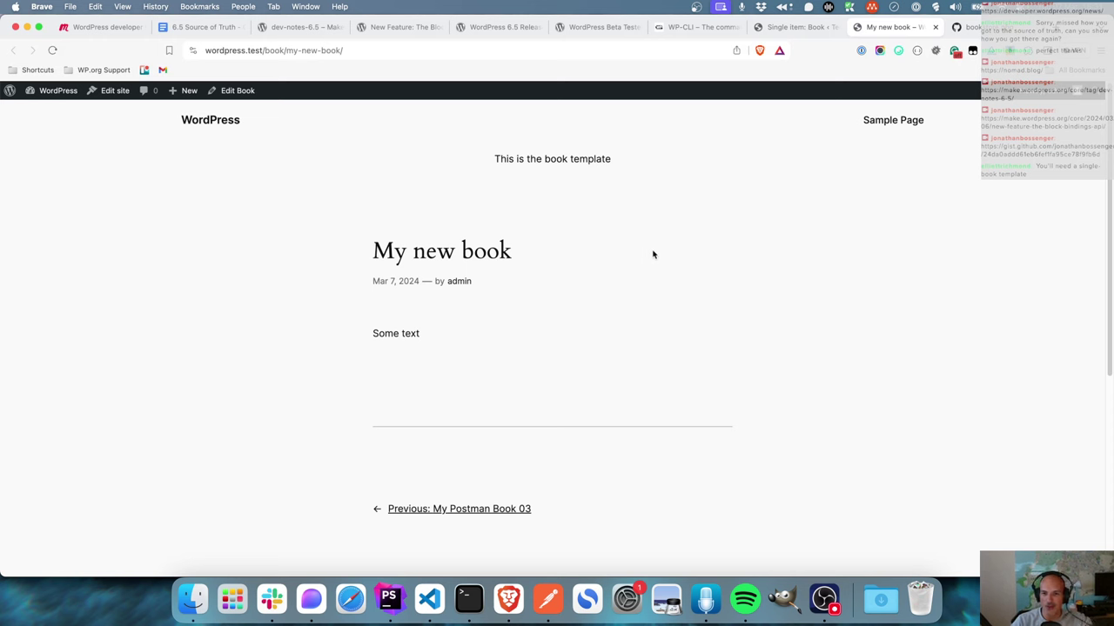
left_click(814, 25)
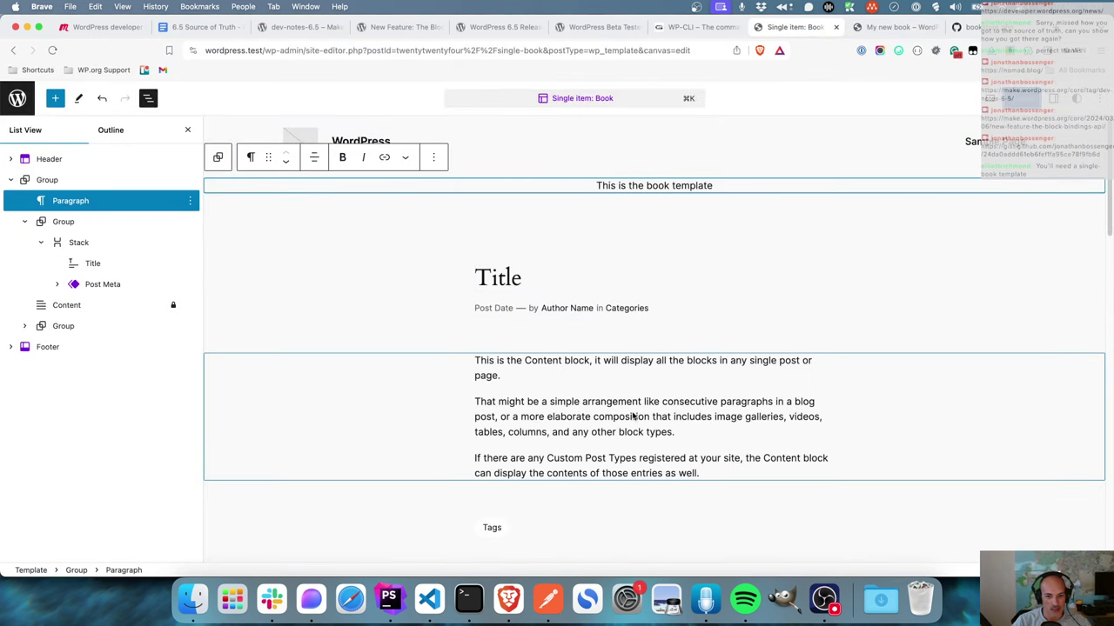
left_click(499, 31)
left_click(389, 27)
- Copy the post-meta paragraph binding code from the Block Bindings article and select the template's Content block
left_click_drag(393, 277, 284, 157)
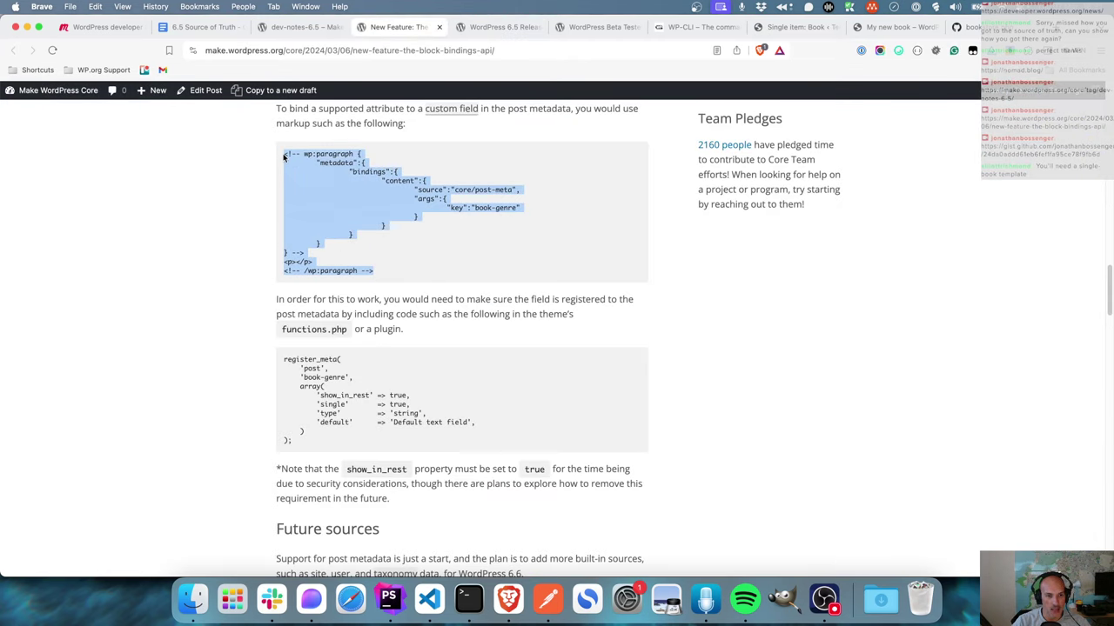
right_click(347, 172)
left_click(374, 200)
left_click(799, 27)
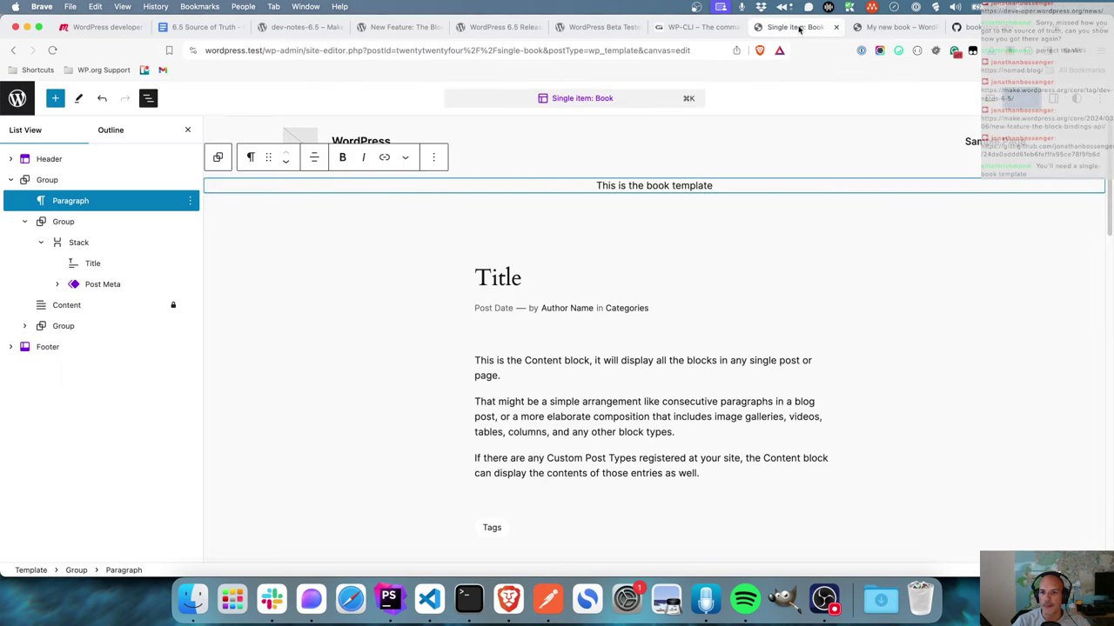
left_click(623, 396)
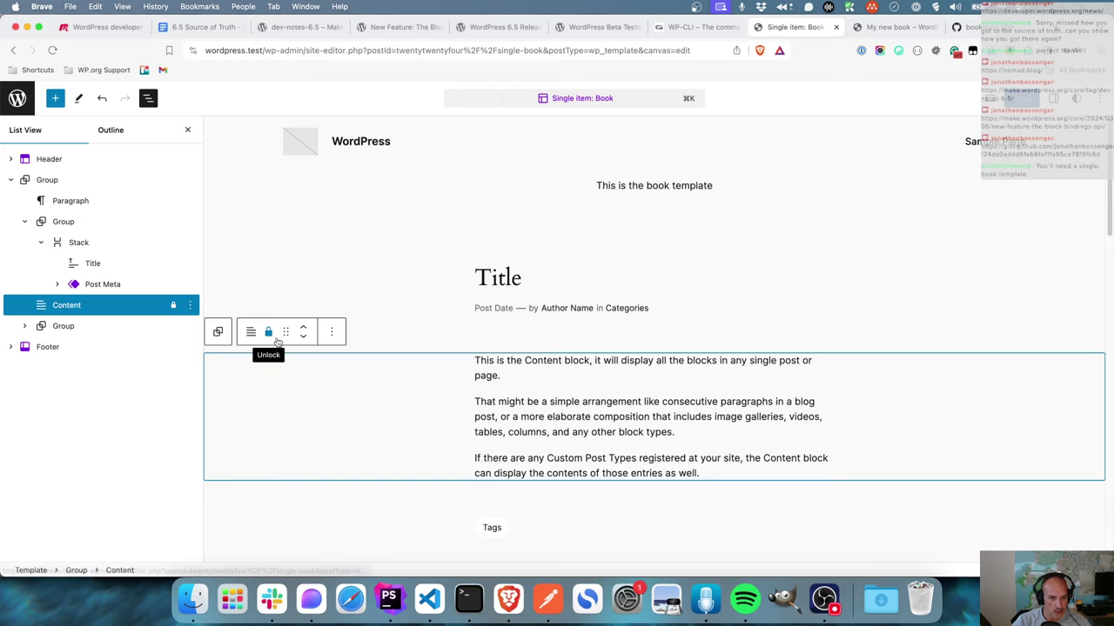
- Clear both the movement and removal locks on the Content block
left_click(269, 334)
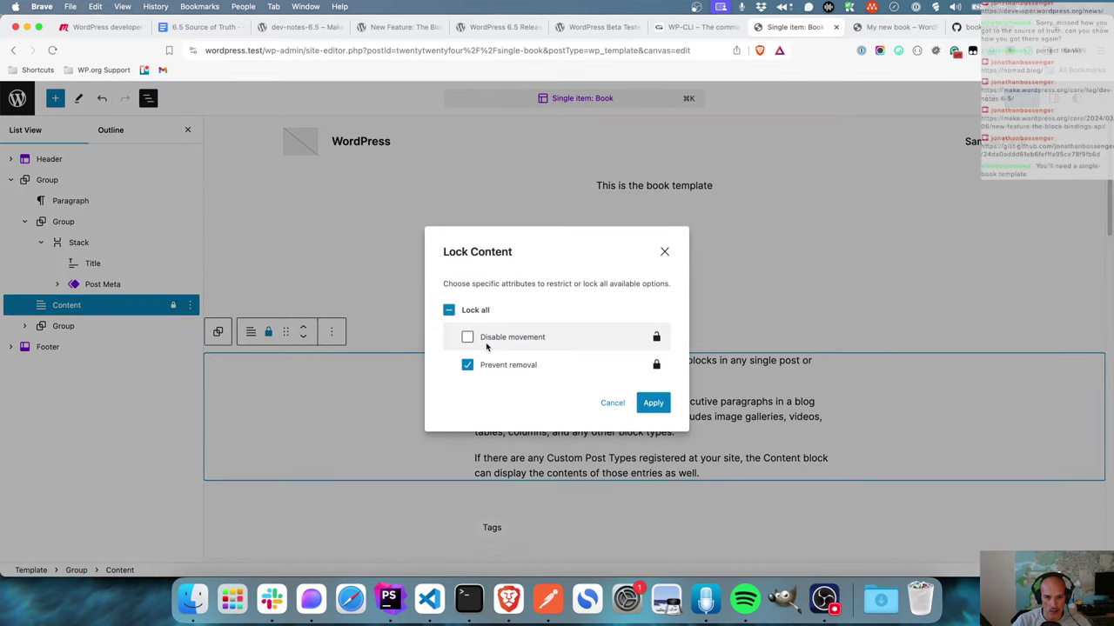
left_click(449, 313)
left_click(448, 313)
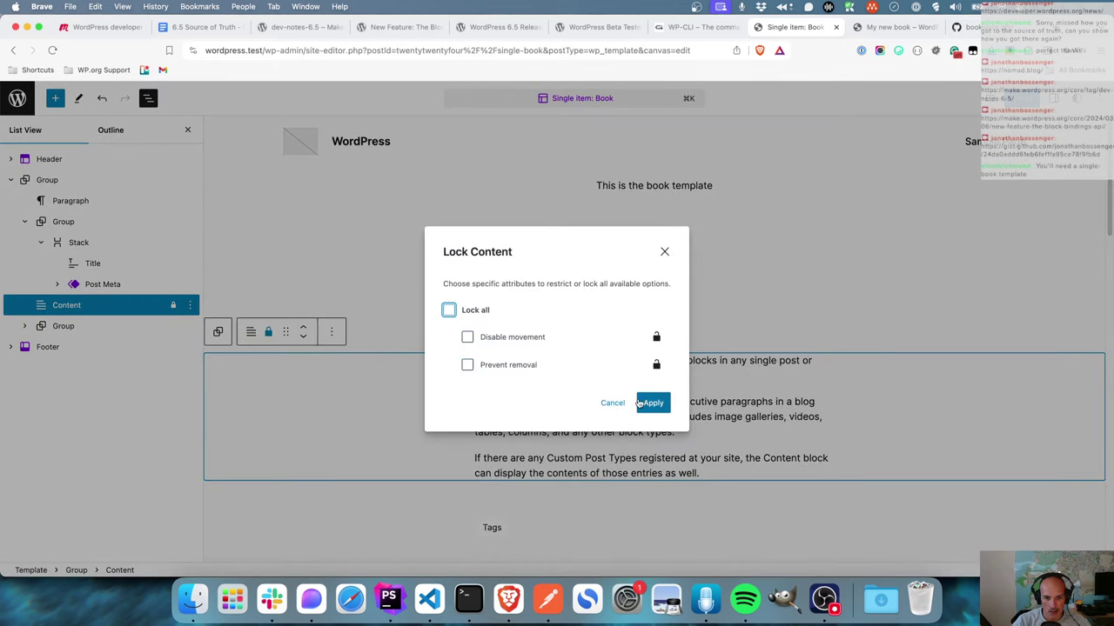
left_click(653, 404)
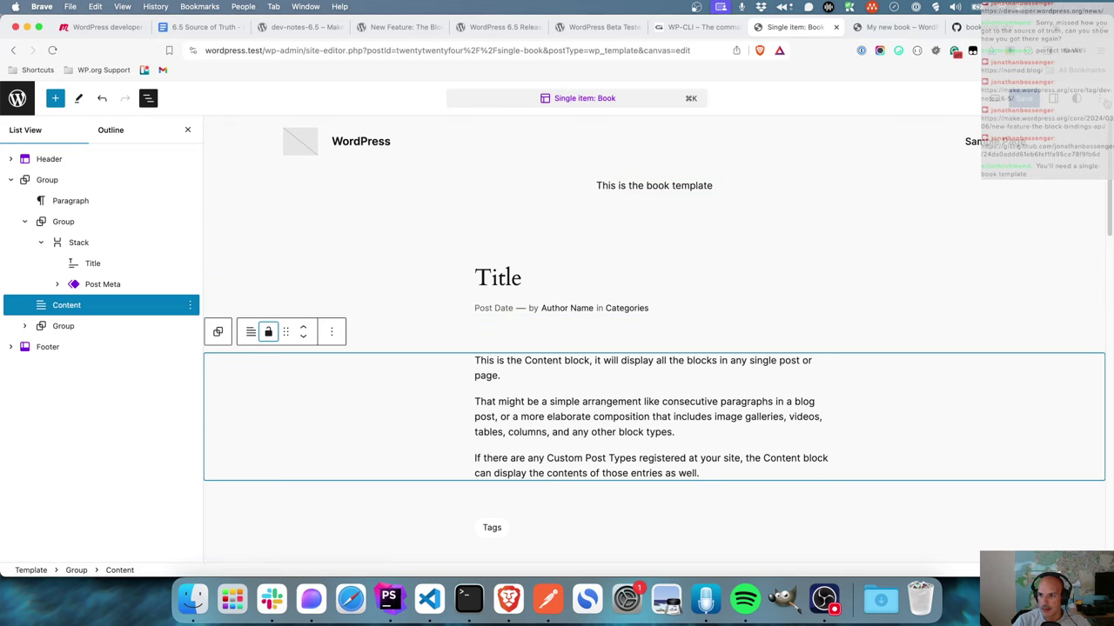
left_click(1100, 99)
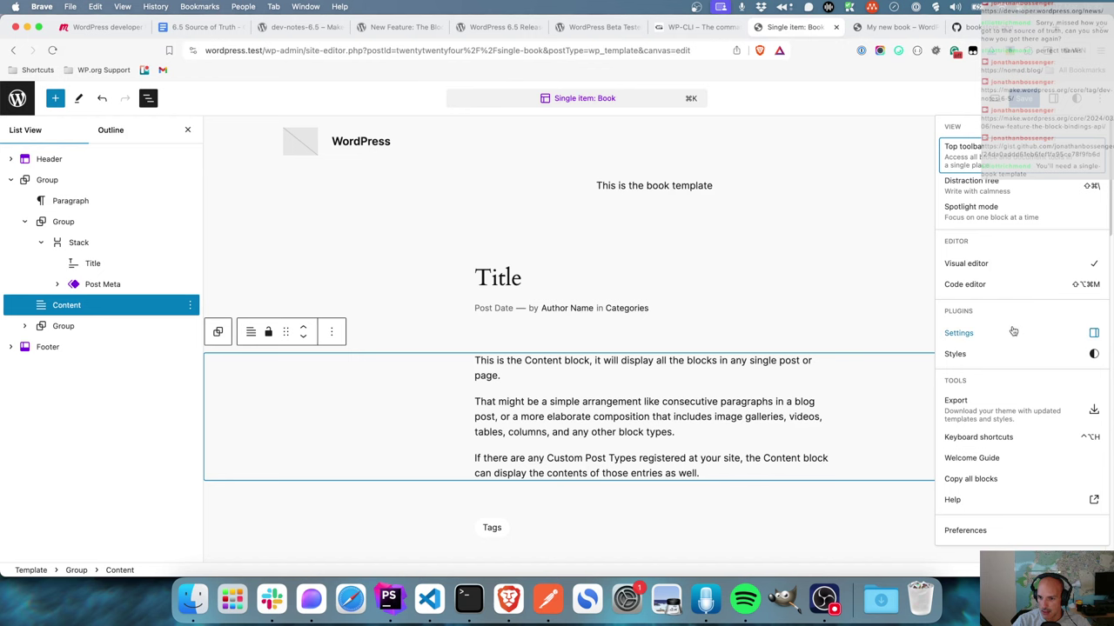
- Open the Book template's markup in the Code editor and consult the Block Bindings API article
left_click(1004, 290)
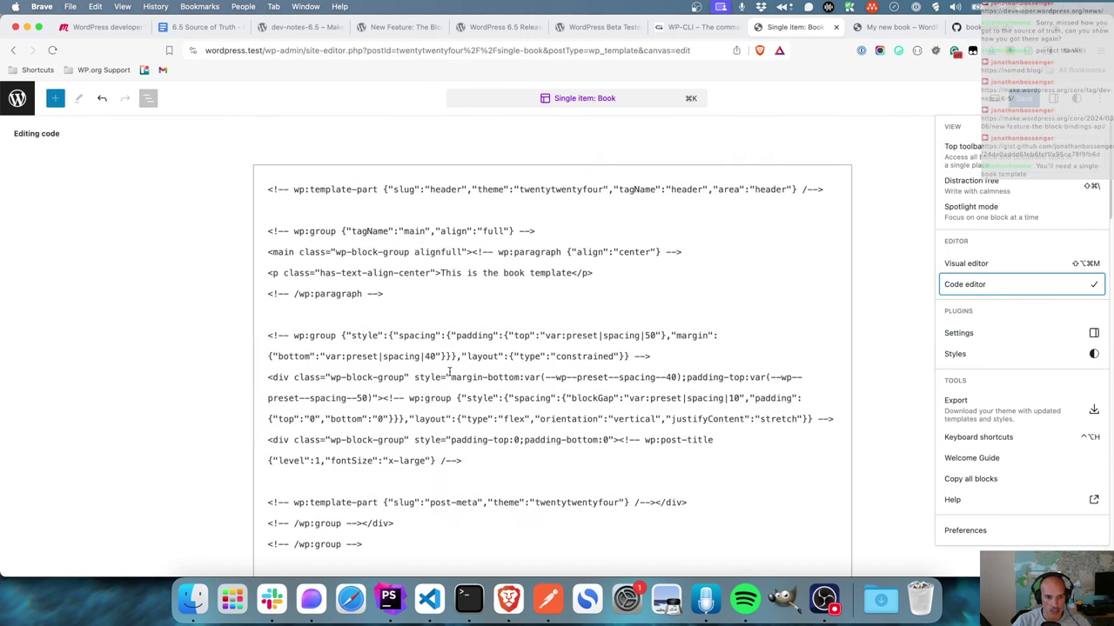
scroll(450, 375, "down", 4)
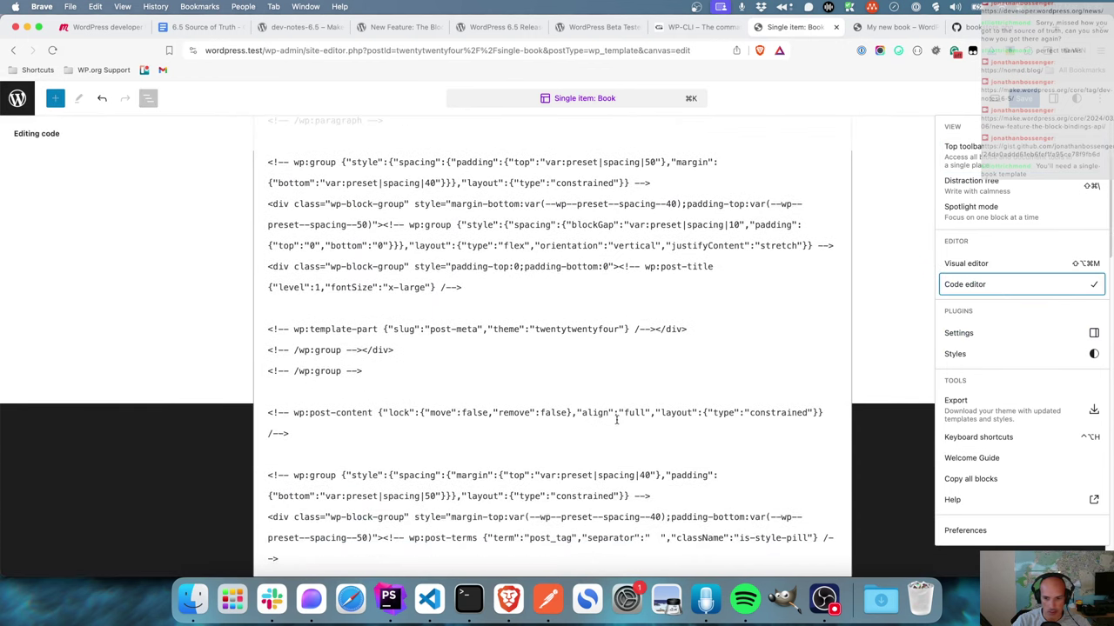
left_click(520, 28)
left_click(598, 27)
left_click(402, 29)
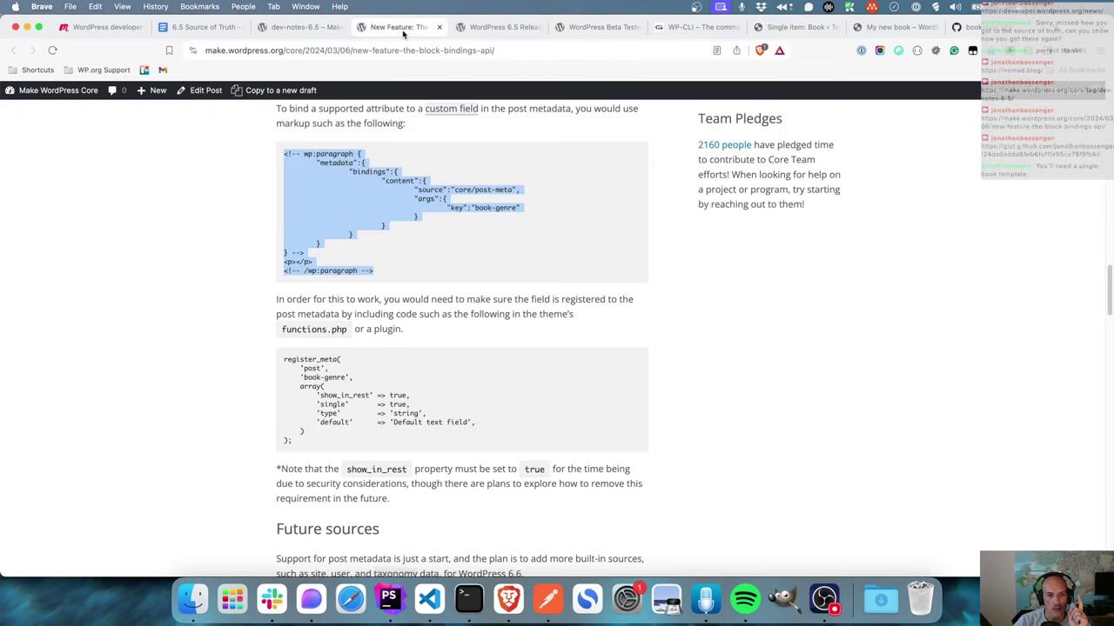
scroll(440, 209, "up", 10)
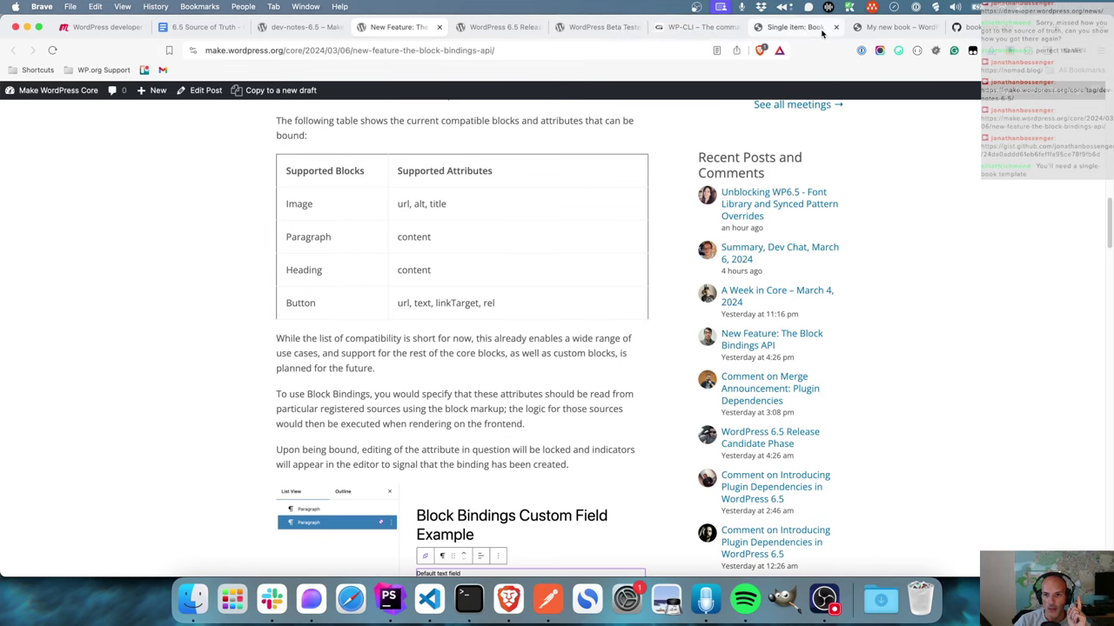
- Scroll through the template markup and compare it again with the article's binding example
left_click(777, 31)
scroll(465, 375, "down", 2)
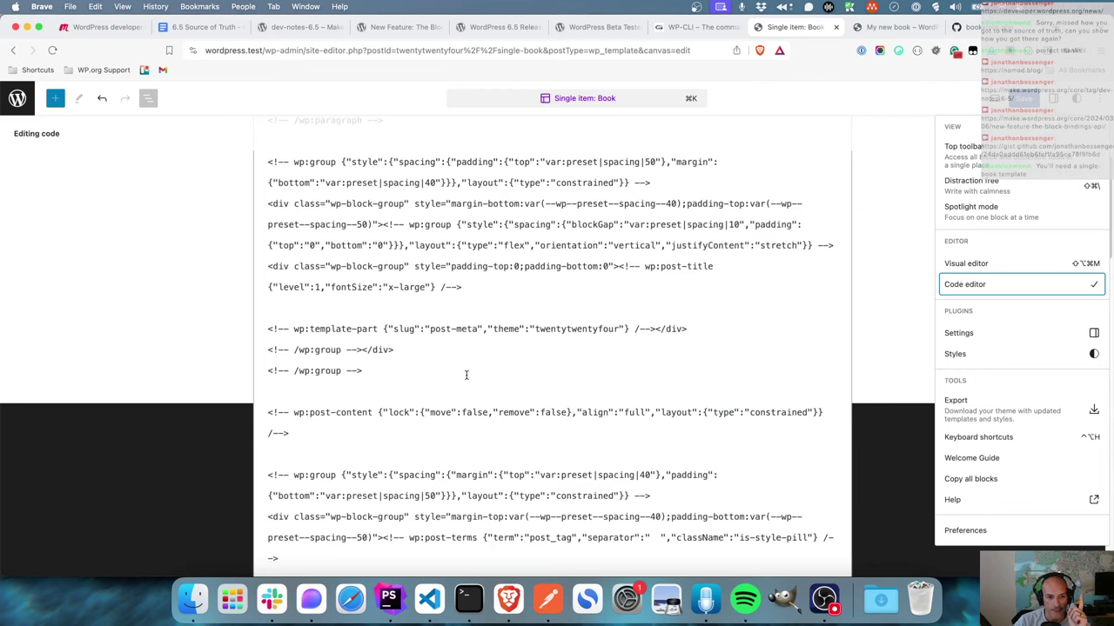
scroll(465, 375, "up", 3)
scroll(465, 375, "up", 1)
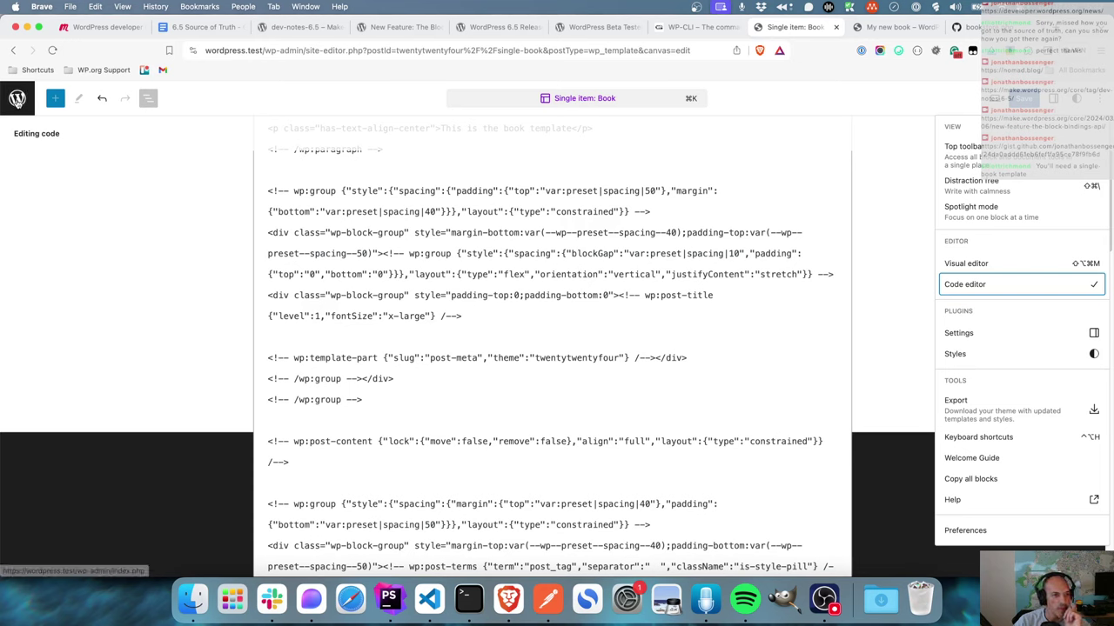
scroll(721, 235, "up", 4)
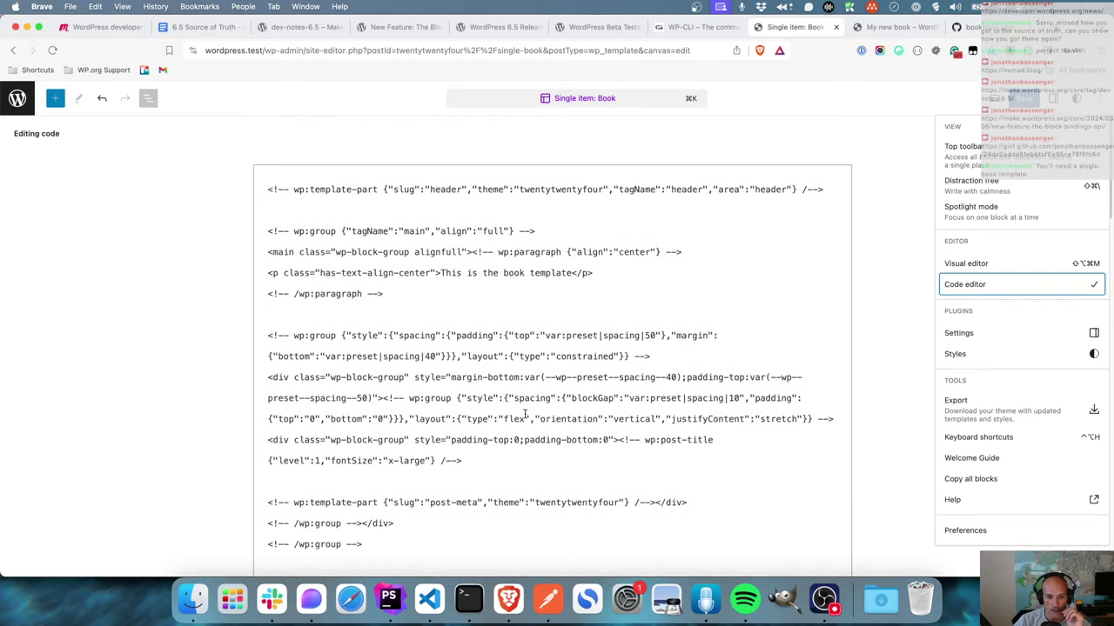
left_click(503, 29)
left_click(609, 28)
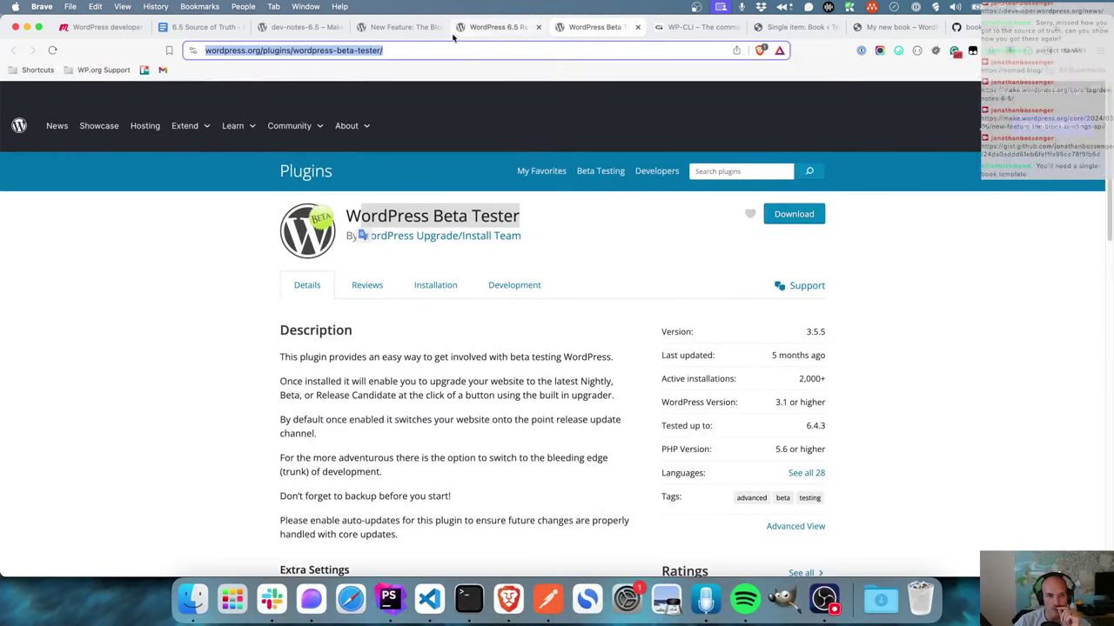
left_click(426, 27)
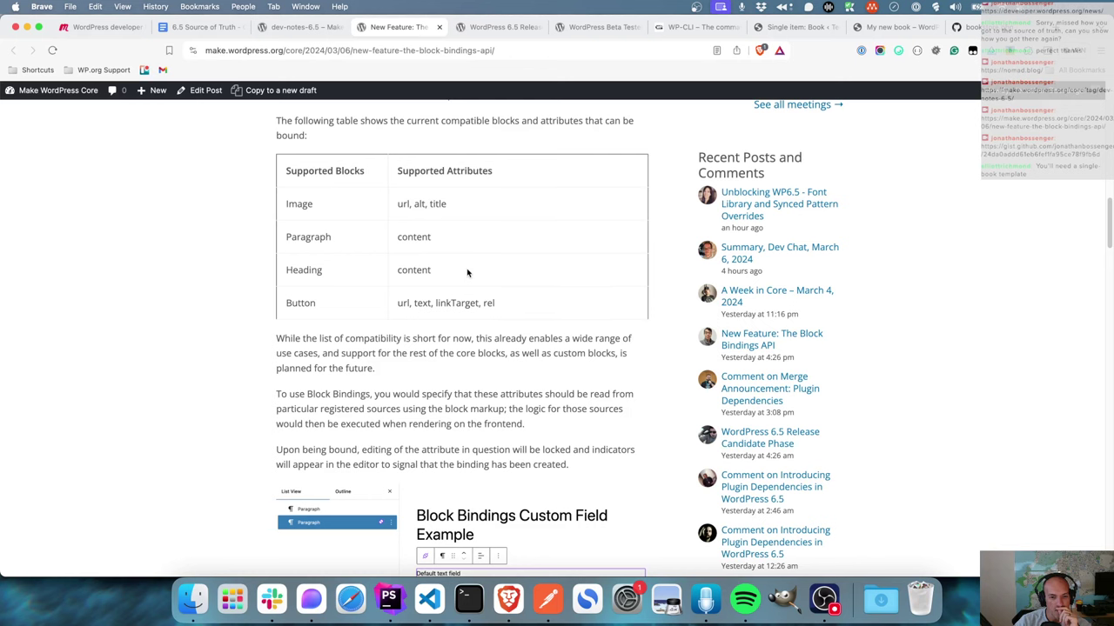
left_click(793, 29)
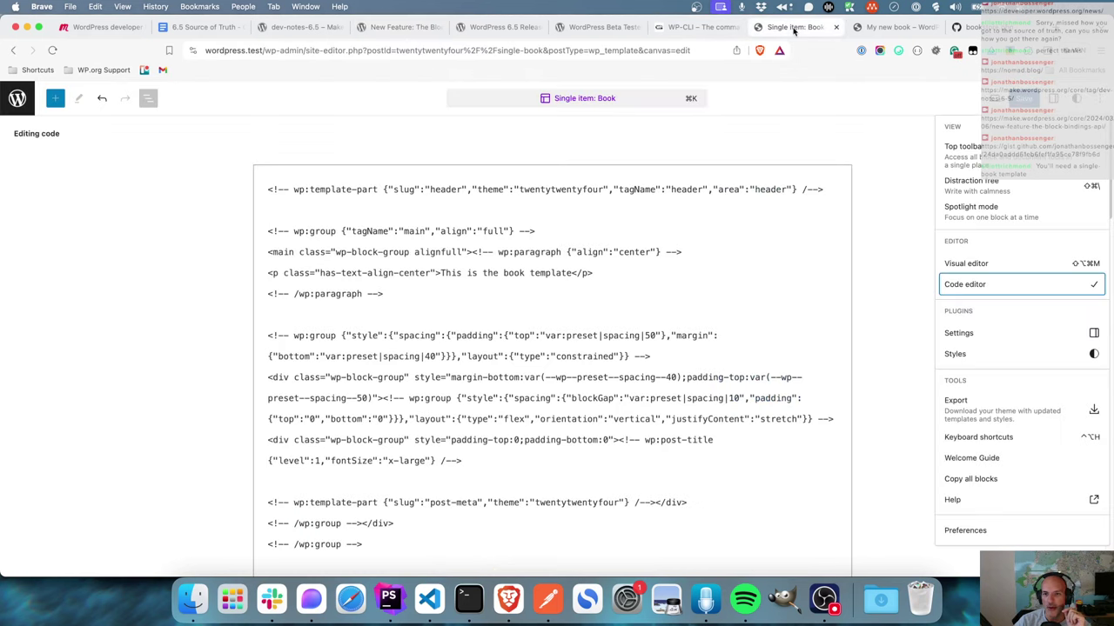
- Exit the code view and reopen the Book template in the visual editor
left_click(889, 190)
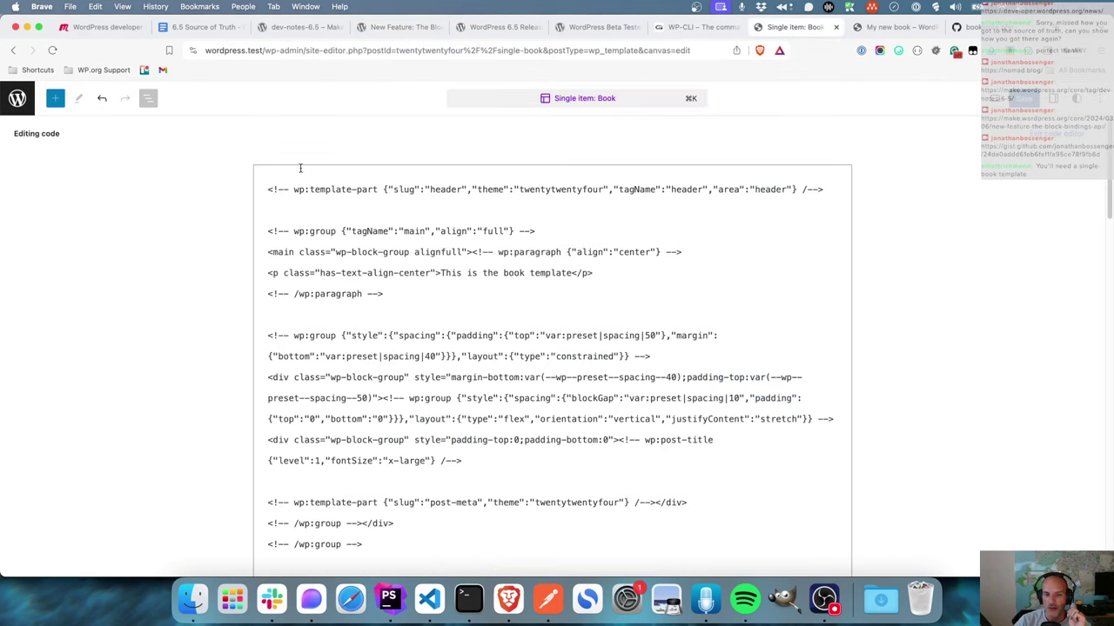
left_click(17, 98)
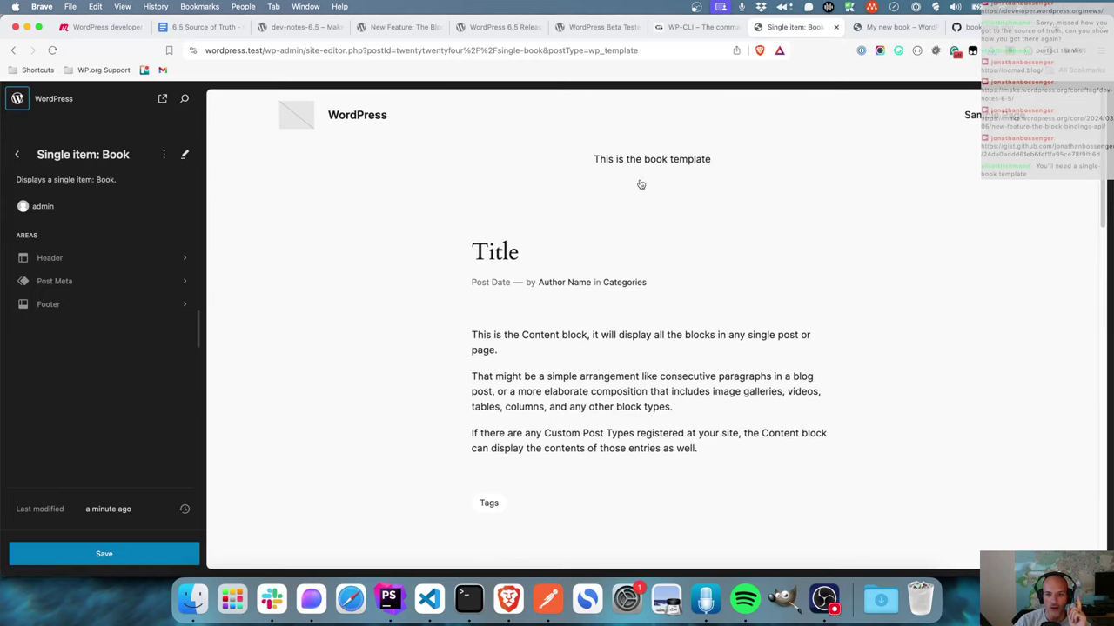
left_click(669, 158)
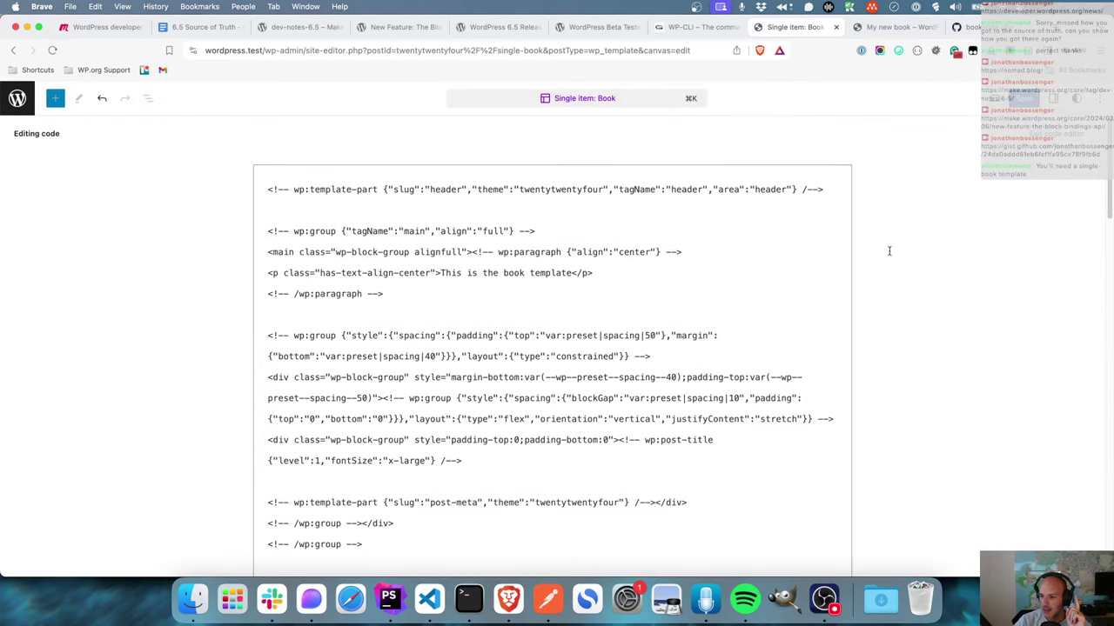
left_click(1056, 137)
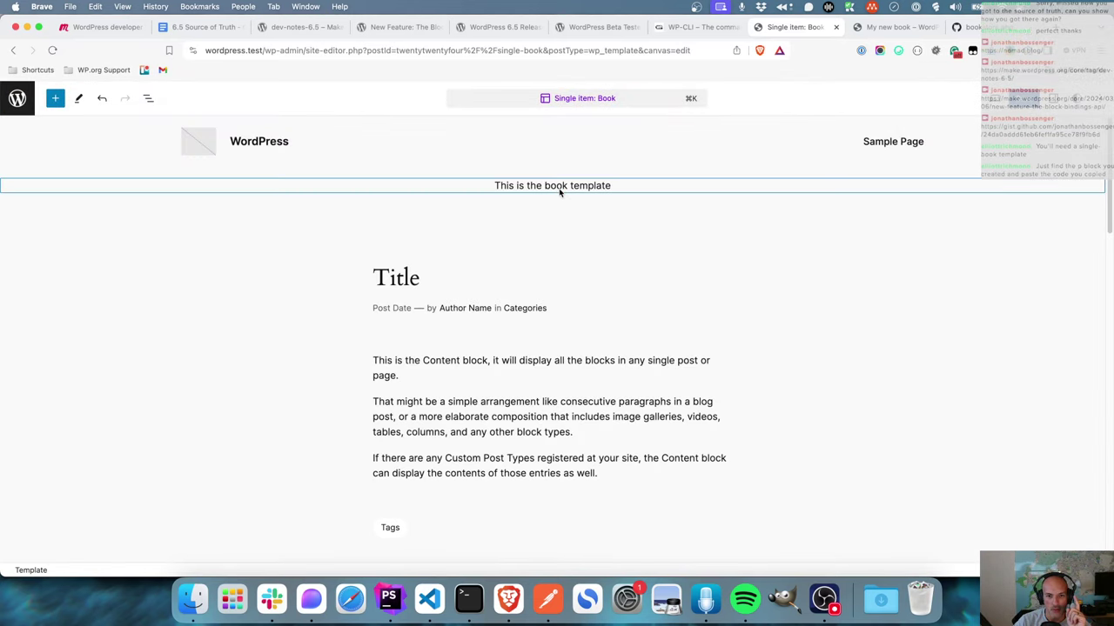
- In the Code editor, move the centered paragraph's block comment onto its own line after the alignfull tag
left_click(559, 185)
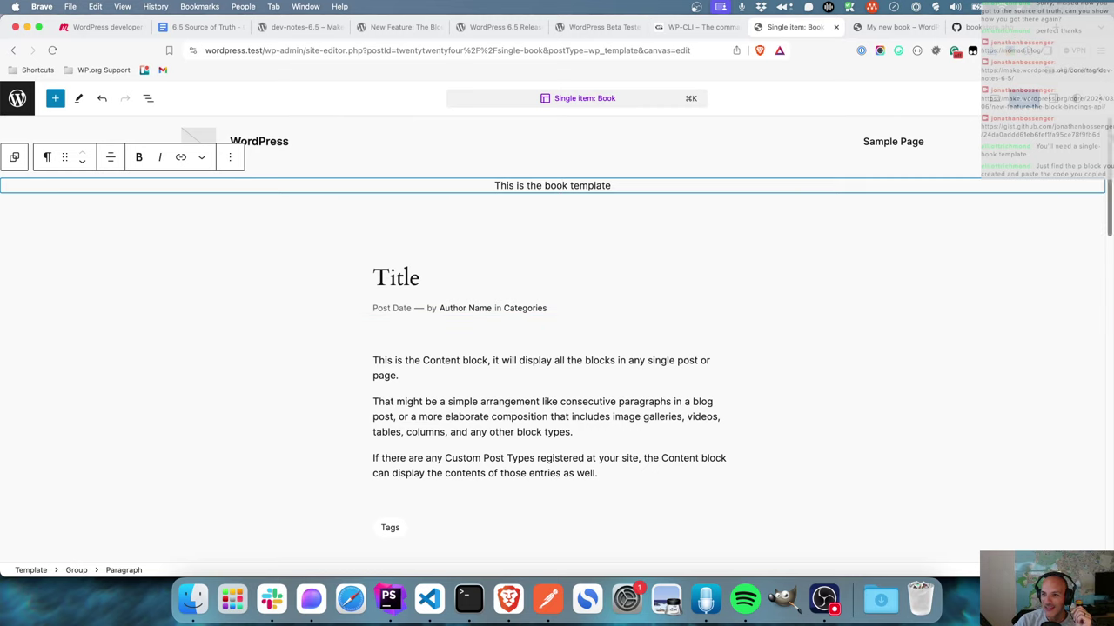
left_click(1103, 98)
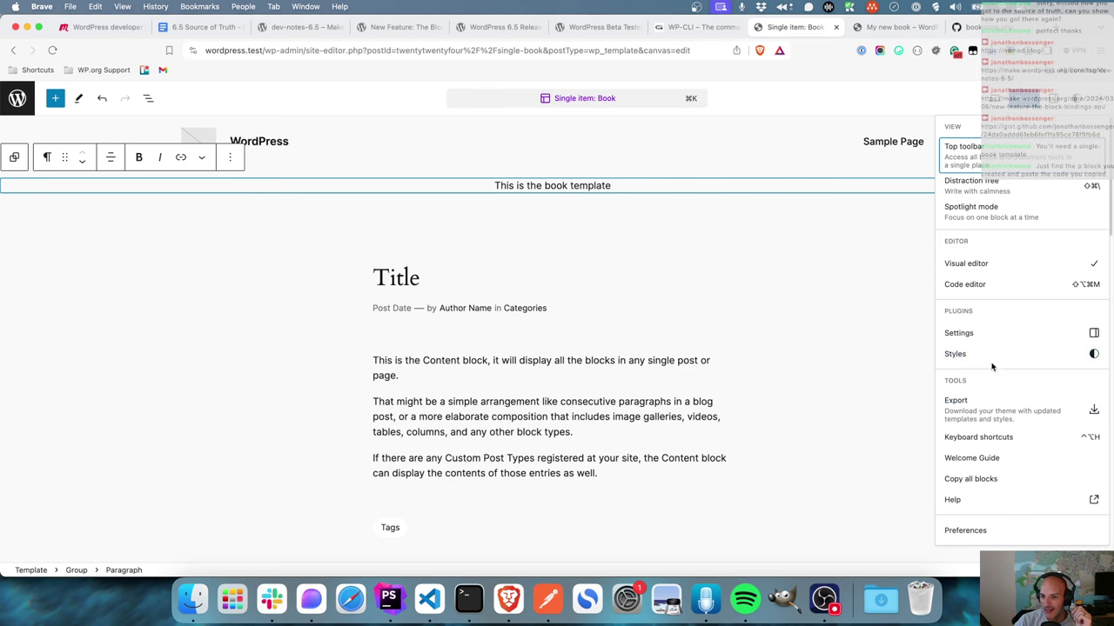
left_click(992, 290)
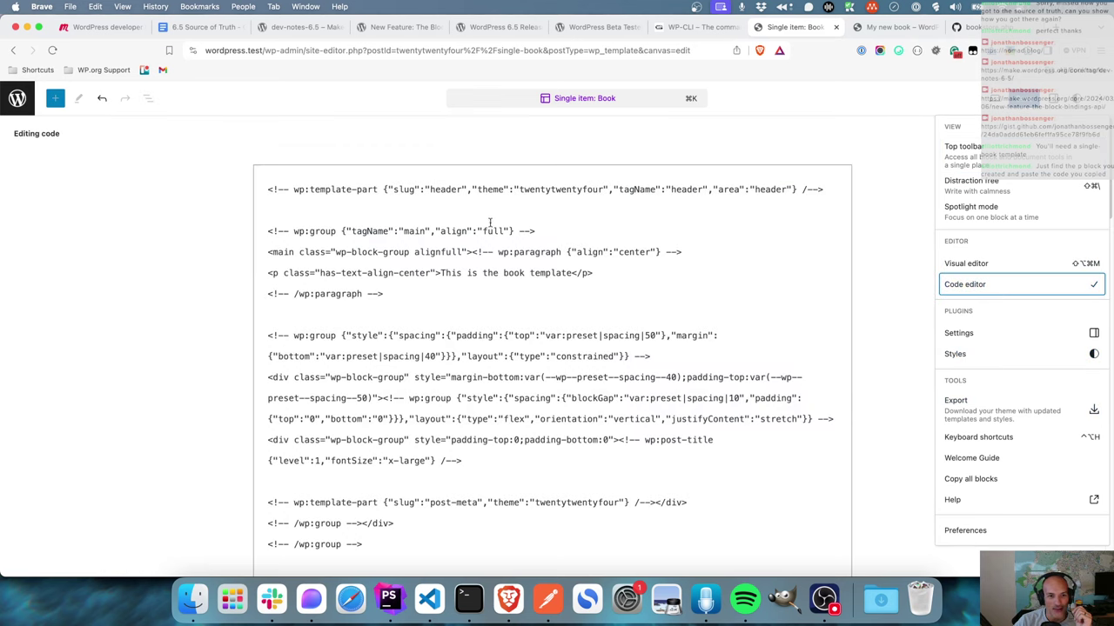
left_click(471, 252)
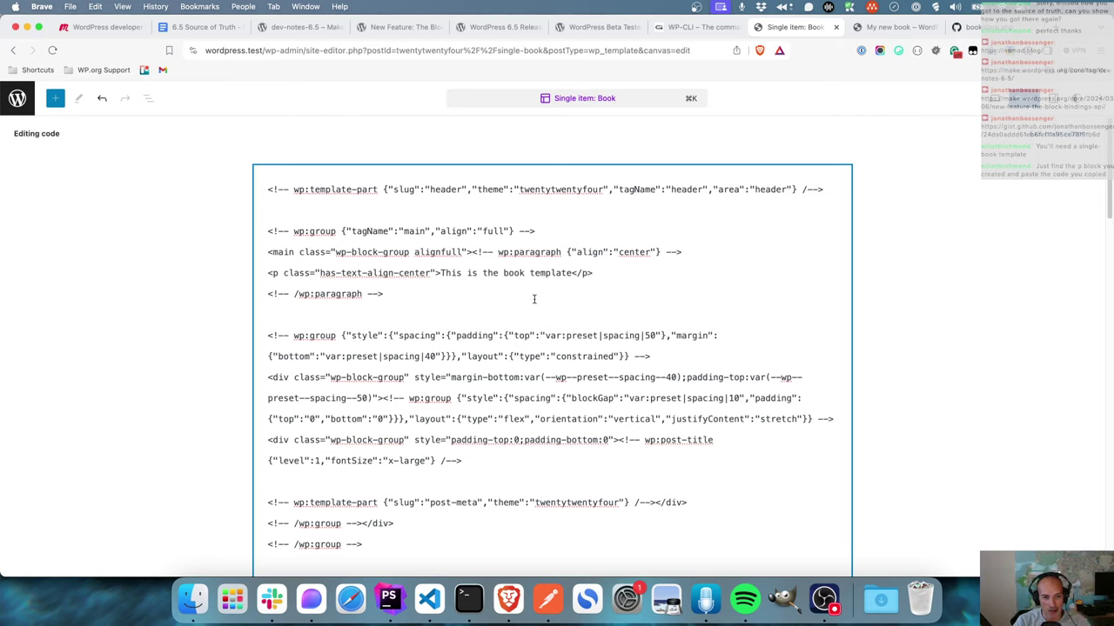
key("Return")
key("Return")
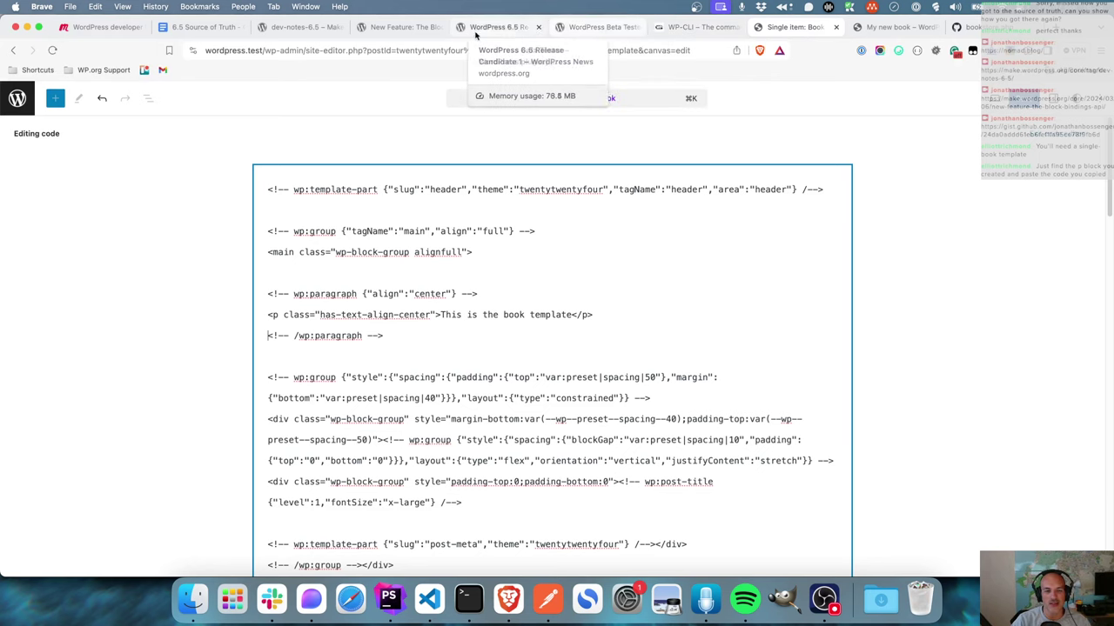
- Paste the article's custom-field binding markup over the paragraph's opening comment
left_click(396, 27)
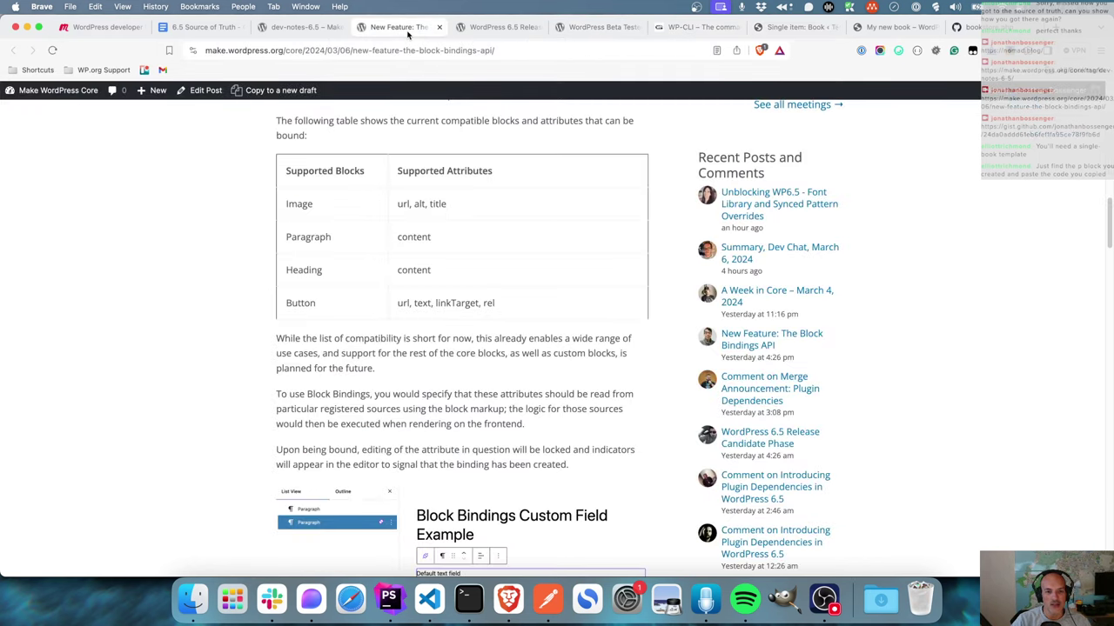
scroll(478, 318, "down", 10)
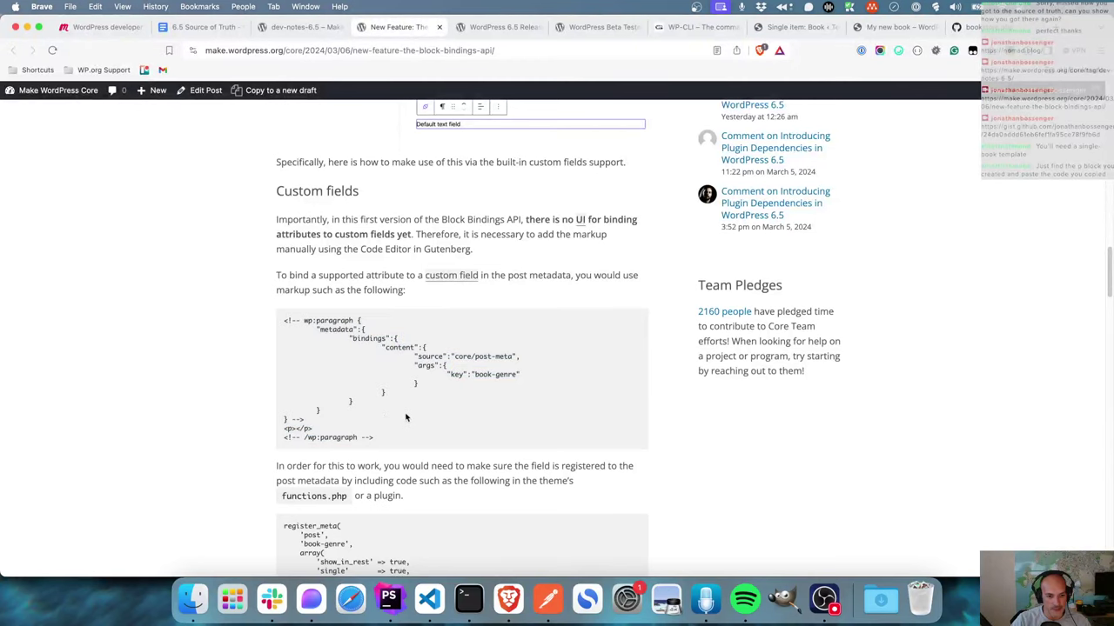
left_click_drag(306, 423, 253, 321)
key("super+c")
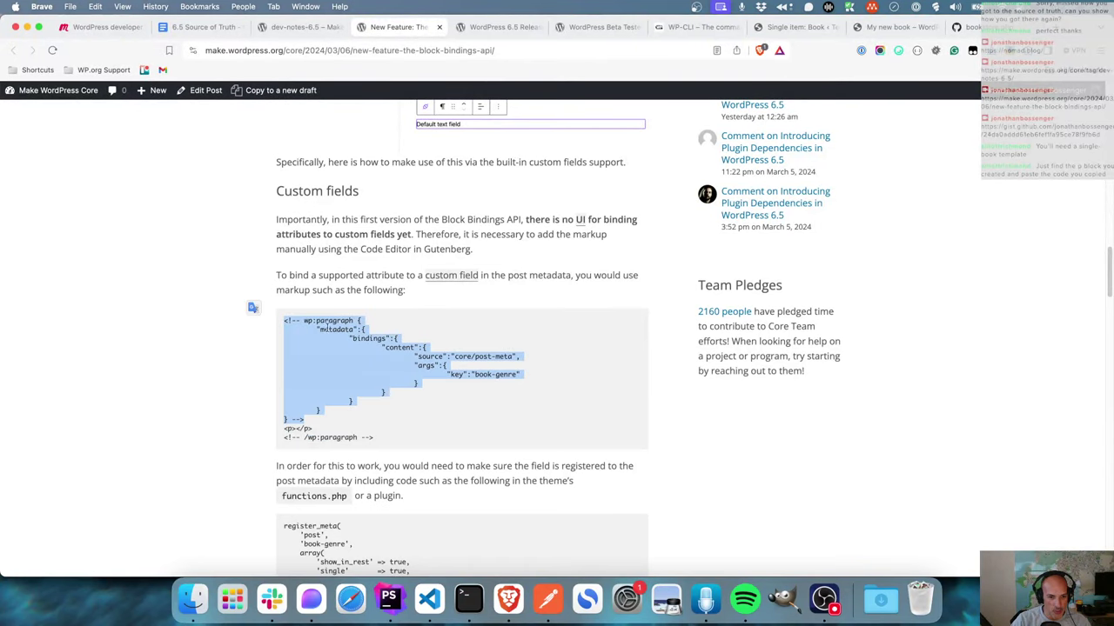
left_click(805, 27)
left_click_drag(479, 294, 264, 294)
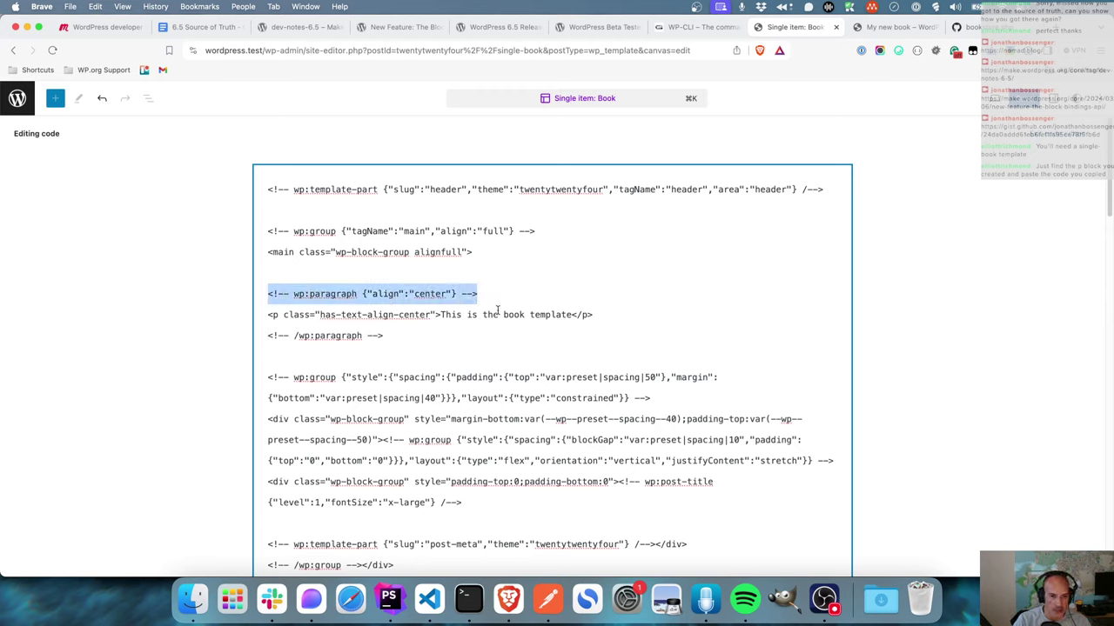
key("super+v")
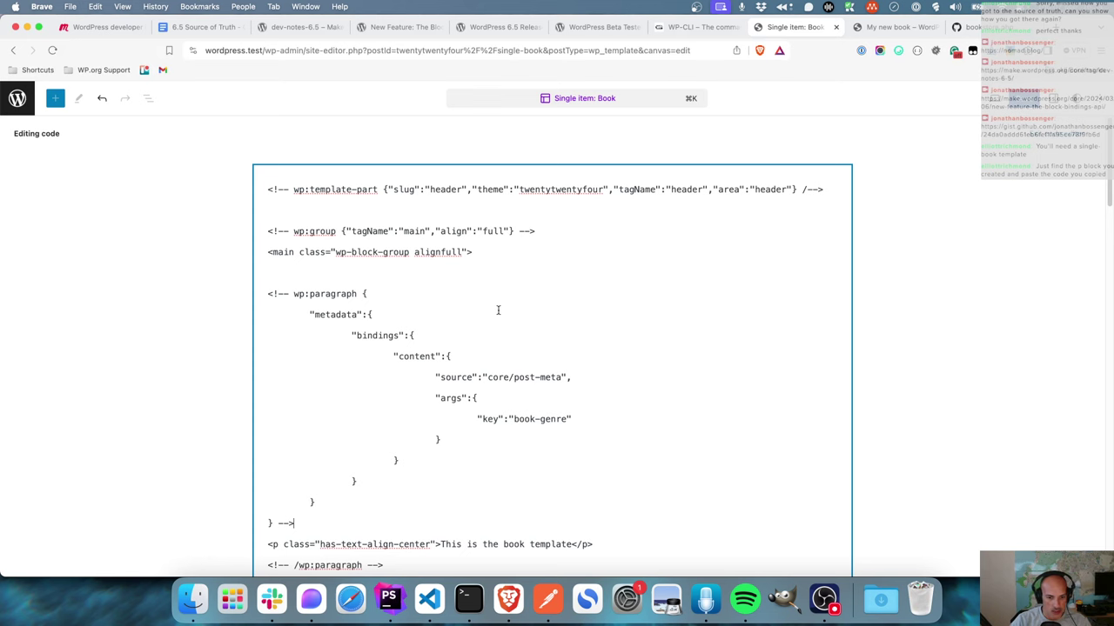
- Try changing the binding key to isbn and removing the centre class, then undo those edits
scroll(497, 310, "down", 3)
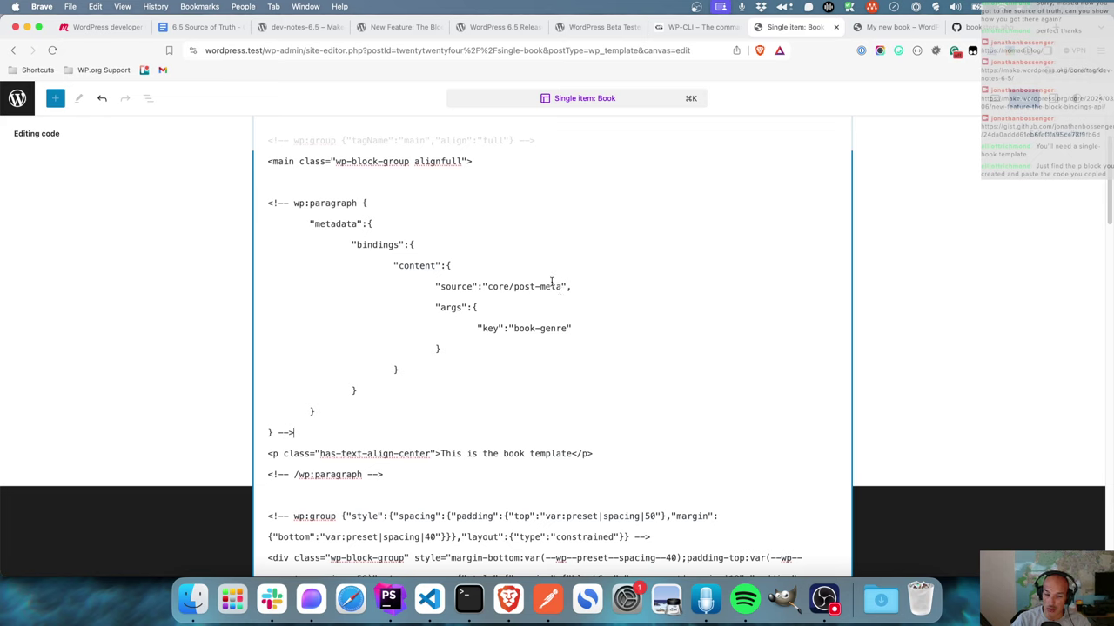
left_click_drag(513, 330, 569, 331)
type("isbn")
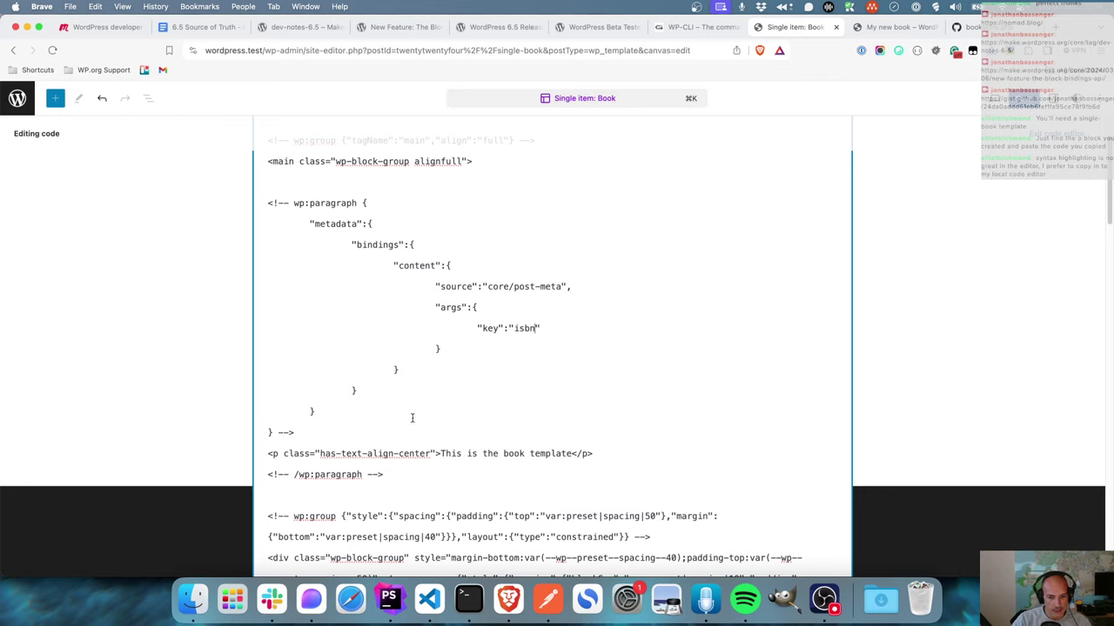
left_click_drag(434, 453, 279, 453)
key("BackSpace")
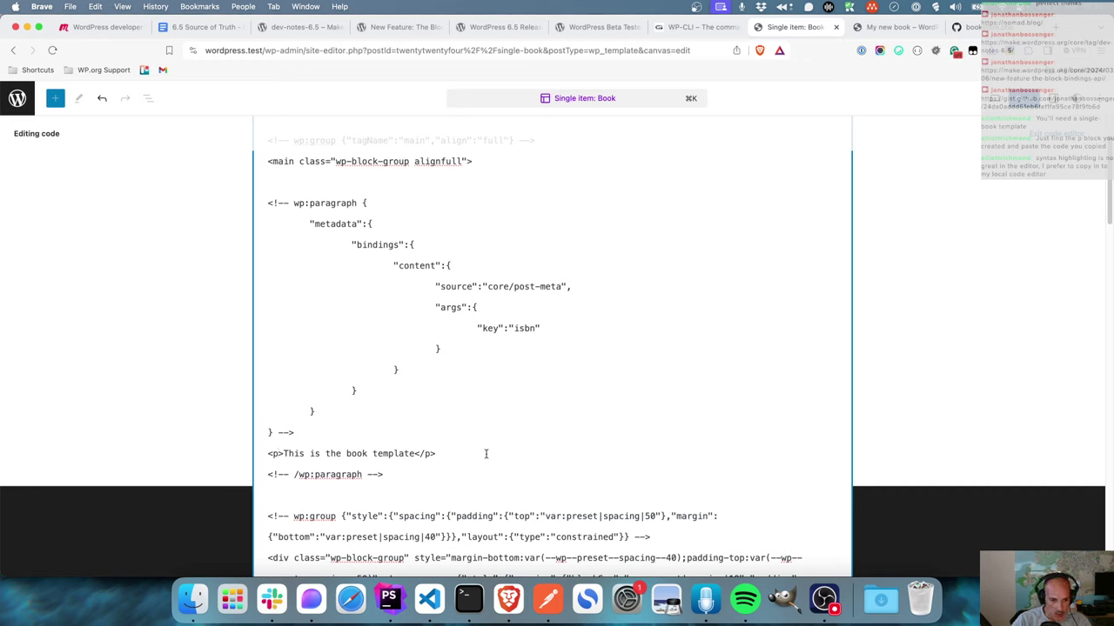
key("super+z")
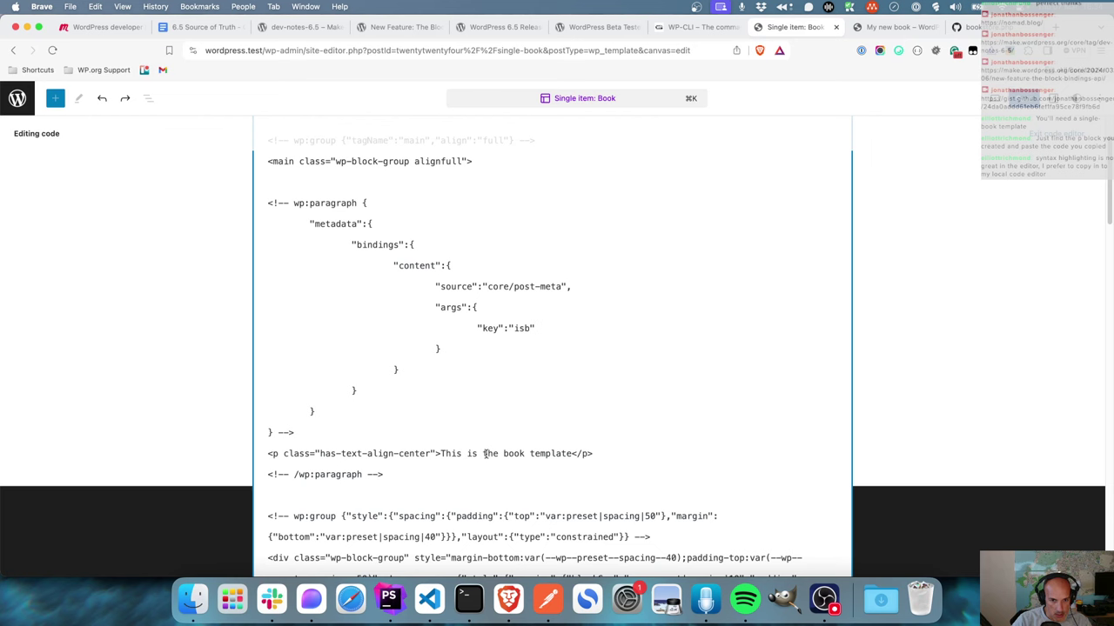
key("super+z")
key("super+z")
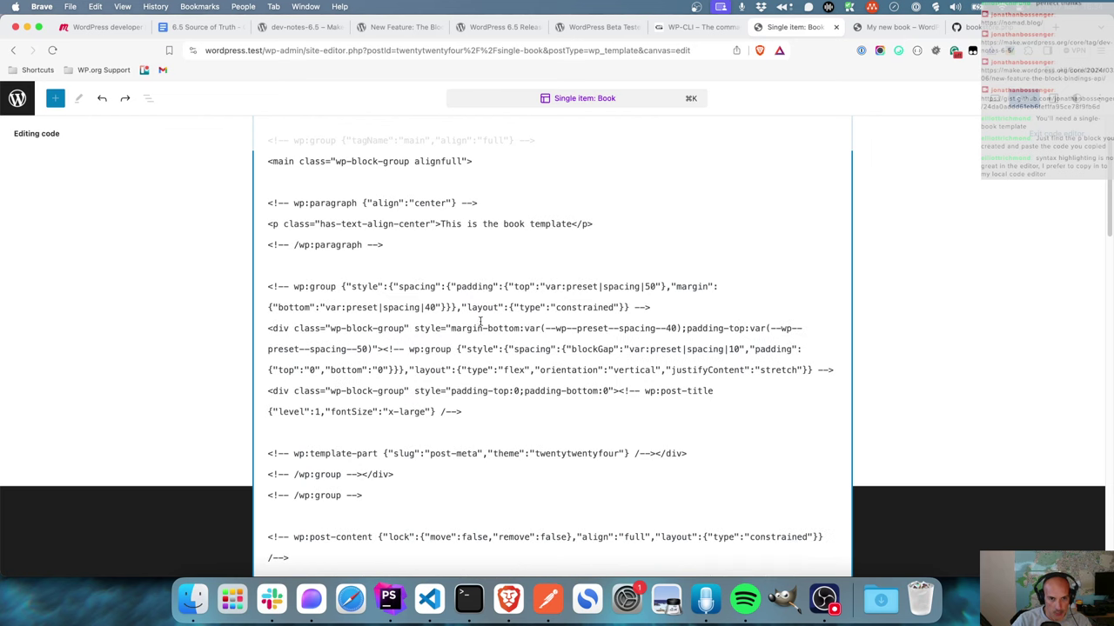
- Copy the binding markup from the article again and paste it into the template code
left_click(387, 32)
right_click(351, 415)
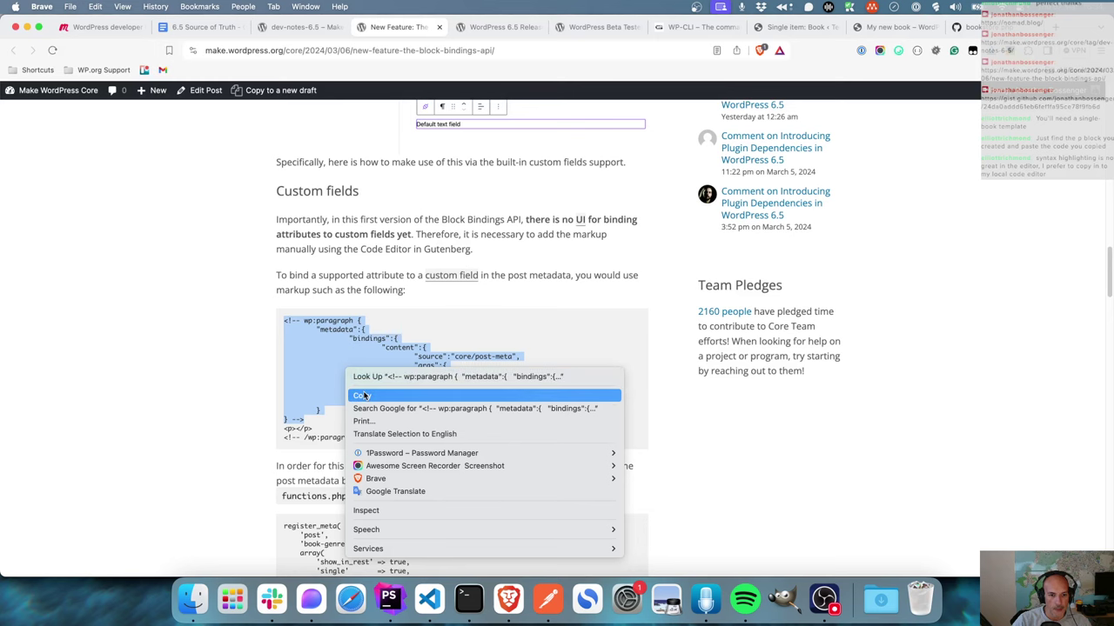
left_click(365, 395)
left_click(820, 27)
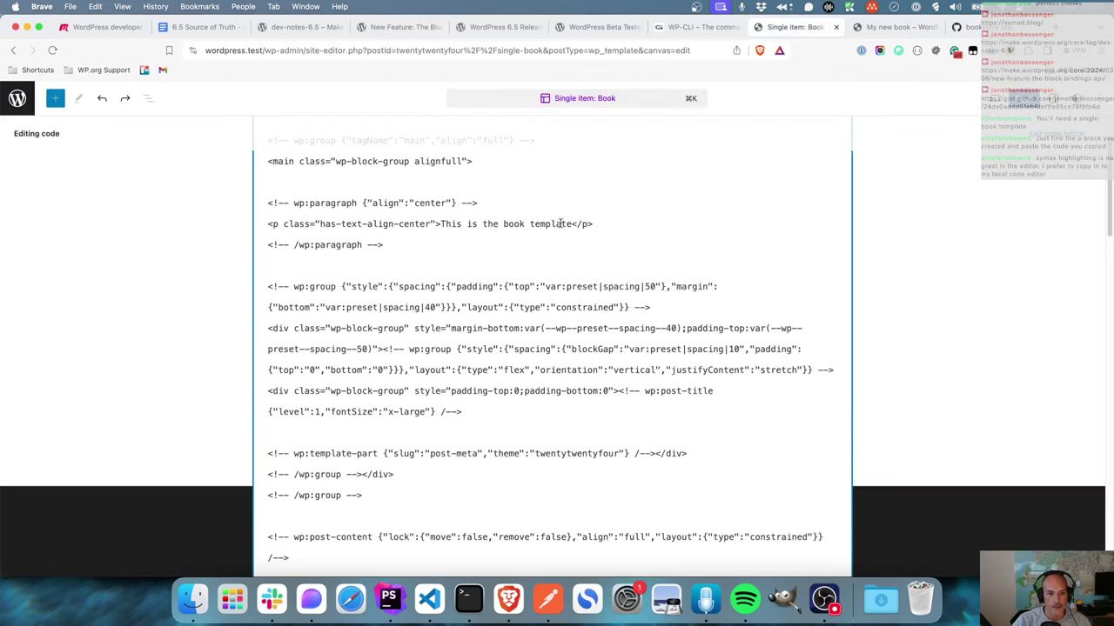
key("super+v")
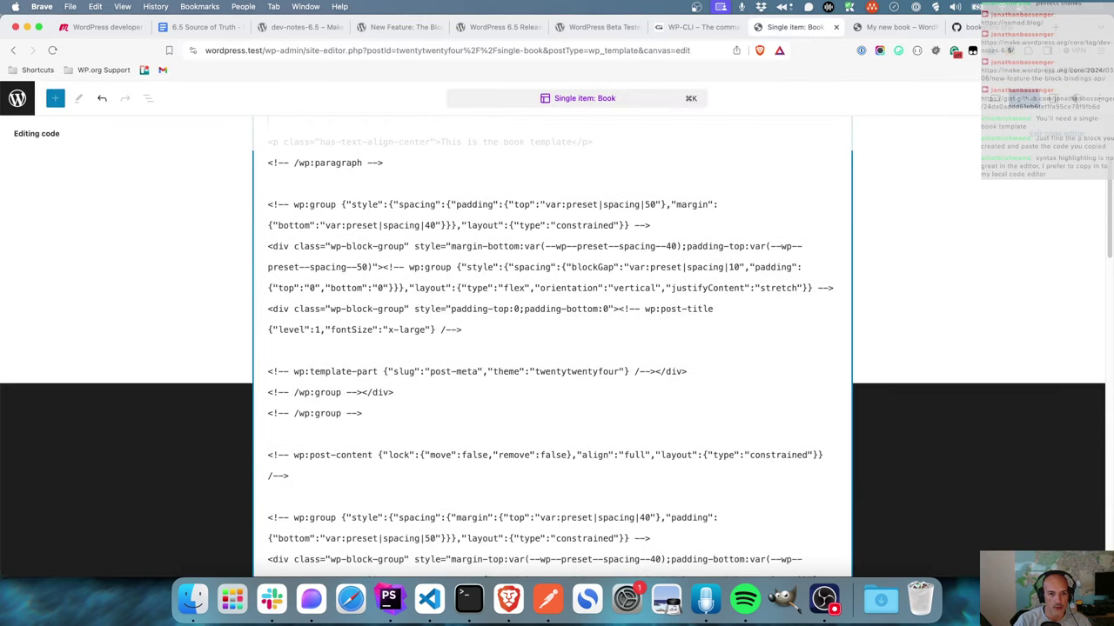
scroll(532, 253, "up", 5)
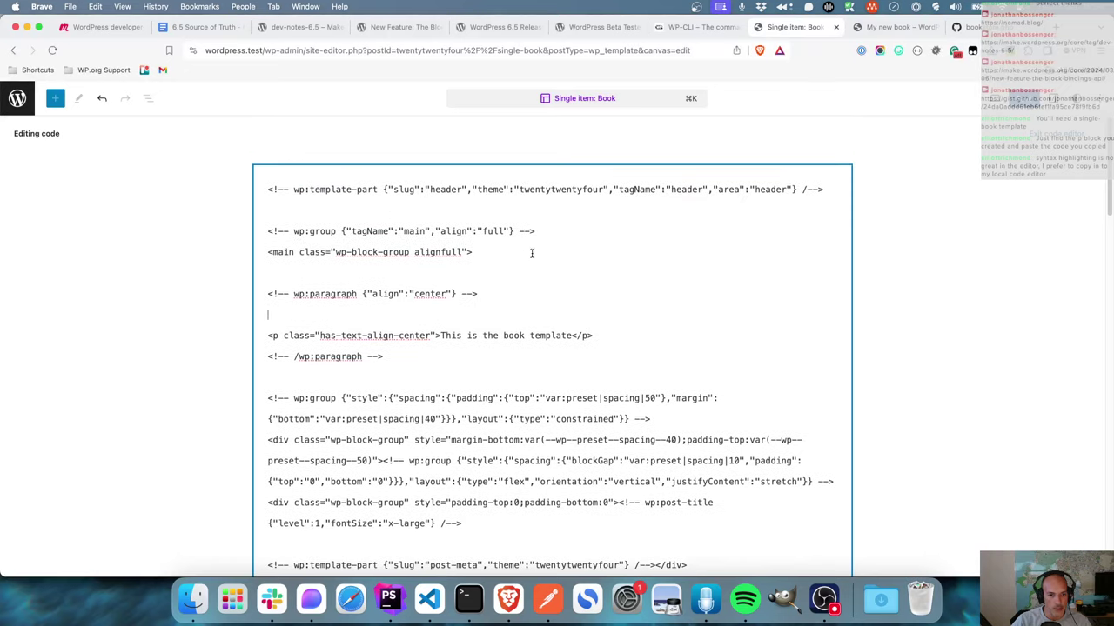
key("super+v")
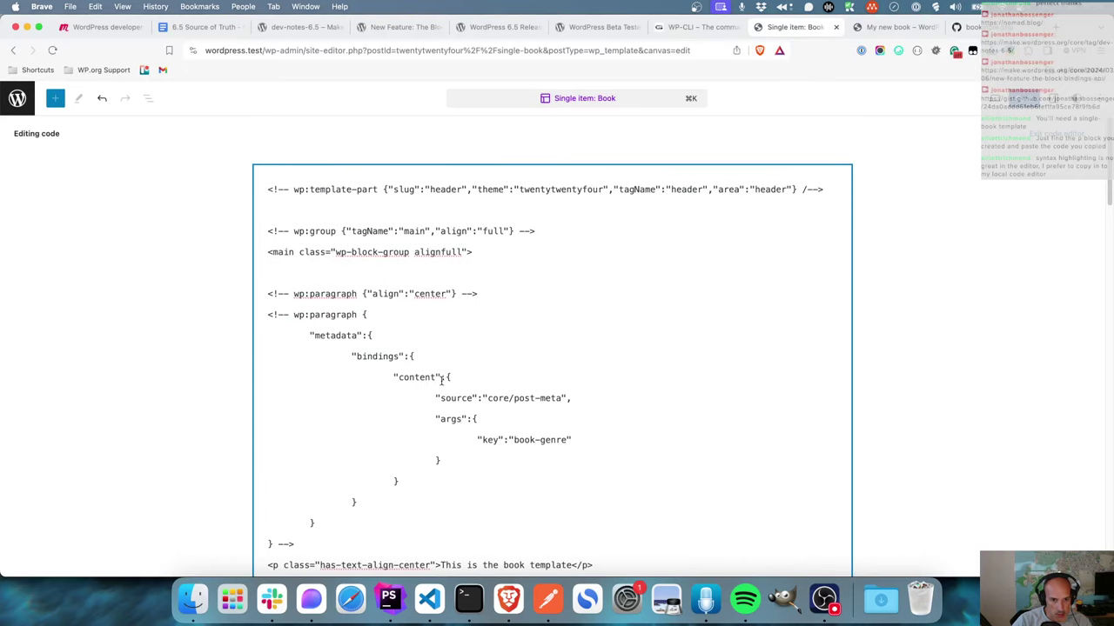
- Add the "align":"center" attribute to the new bindings paragraph comment
left_click_drag(366, 294, 449, 294)
left_click(384, 320)
key("Return")
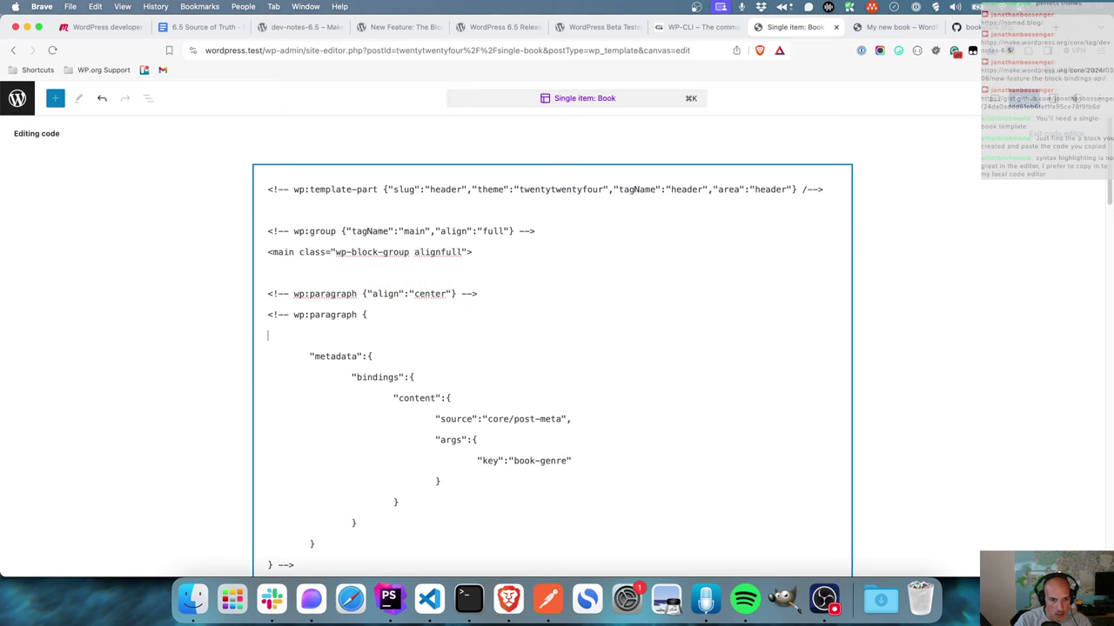
key("super+v")
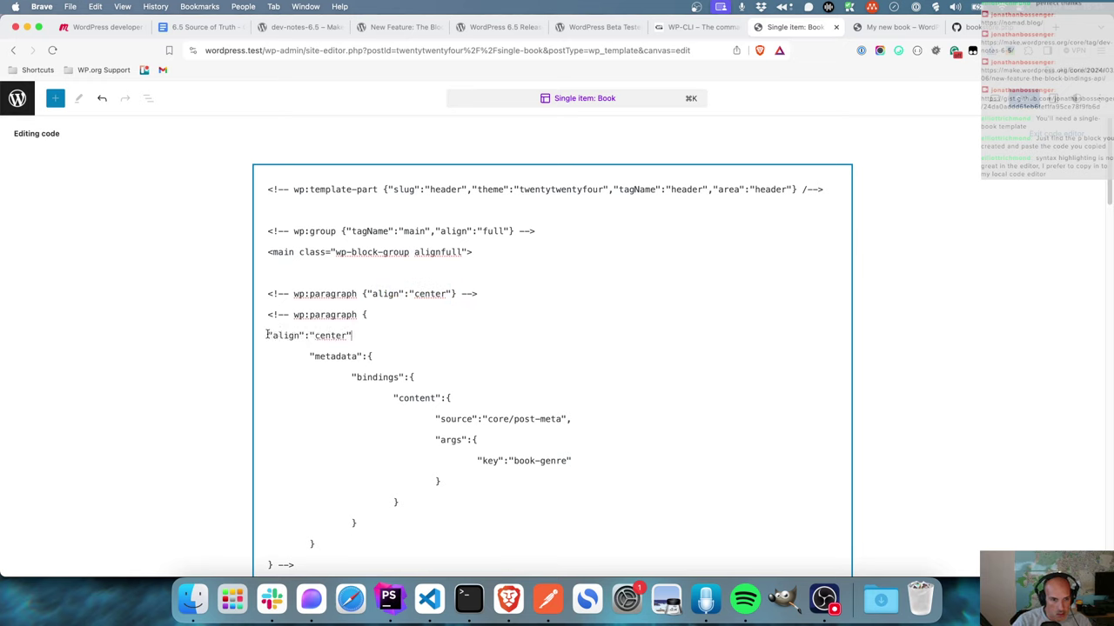
key("BackSpace")
key("BackSpace")
key("BackSpace")
key("BackSpace")
key("BackSpace")
key("BackSpace")
key("super+l")
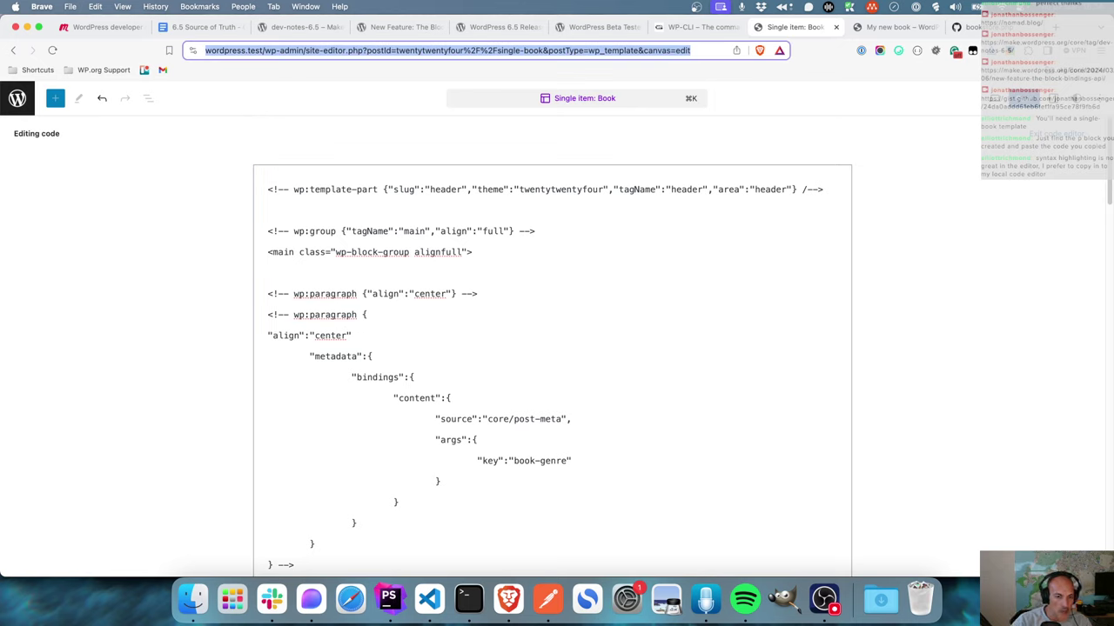
left_click(268, 335)
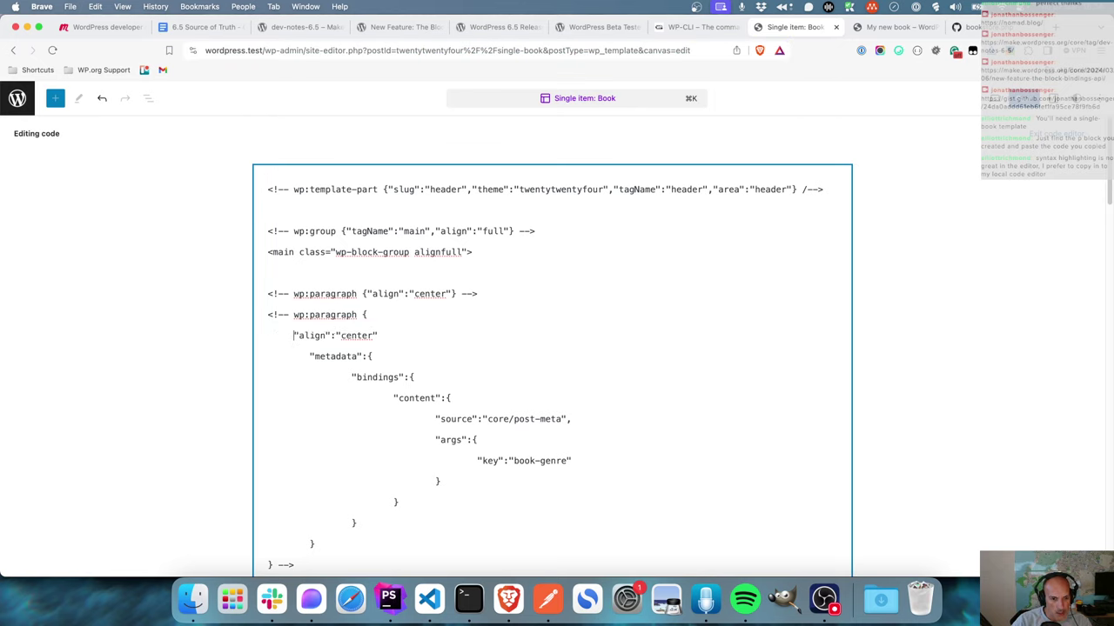
type(",")
- Delete the old paragraph opening comment and save the Book template
scroll(408, 347, "down", 1)
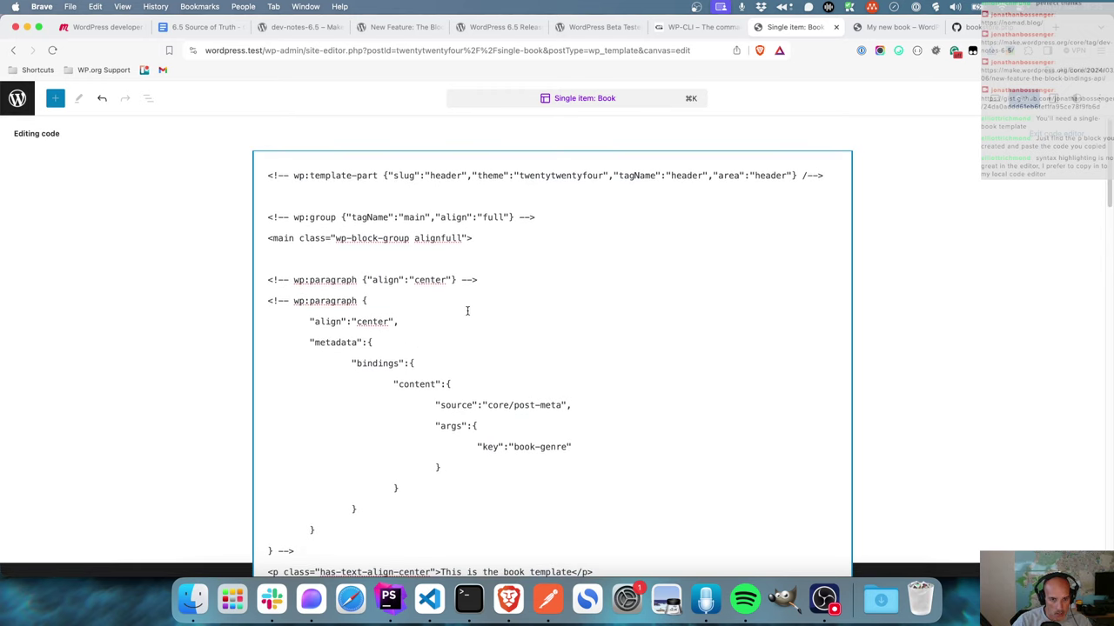
left_click_drag(488, 282, 266, 280)
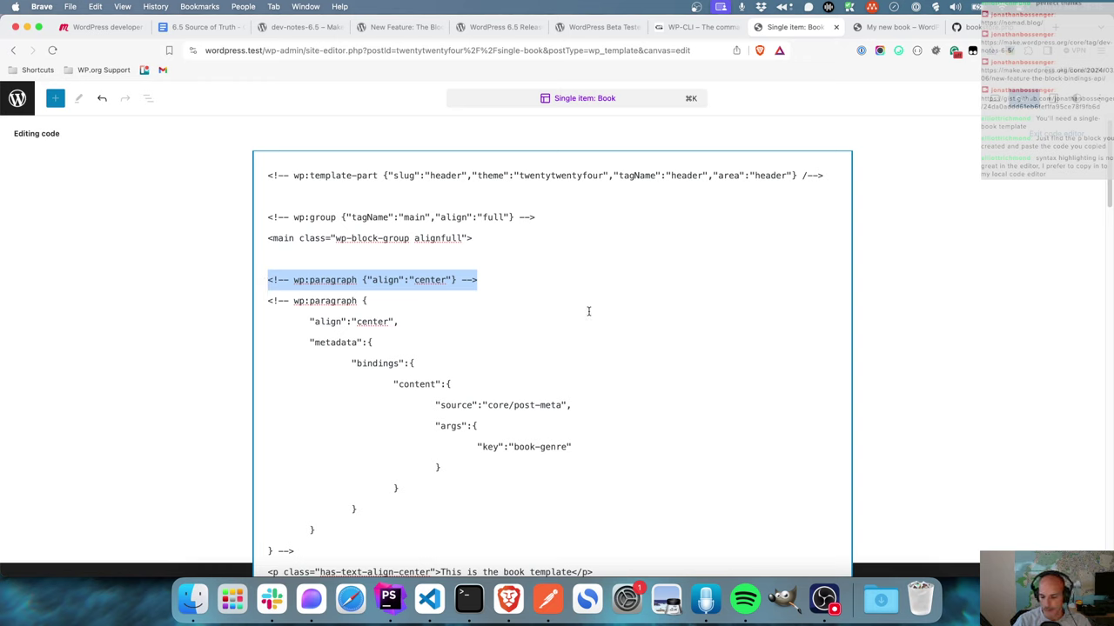
key("BackSpace")
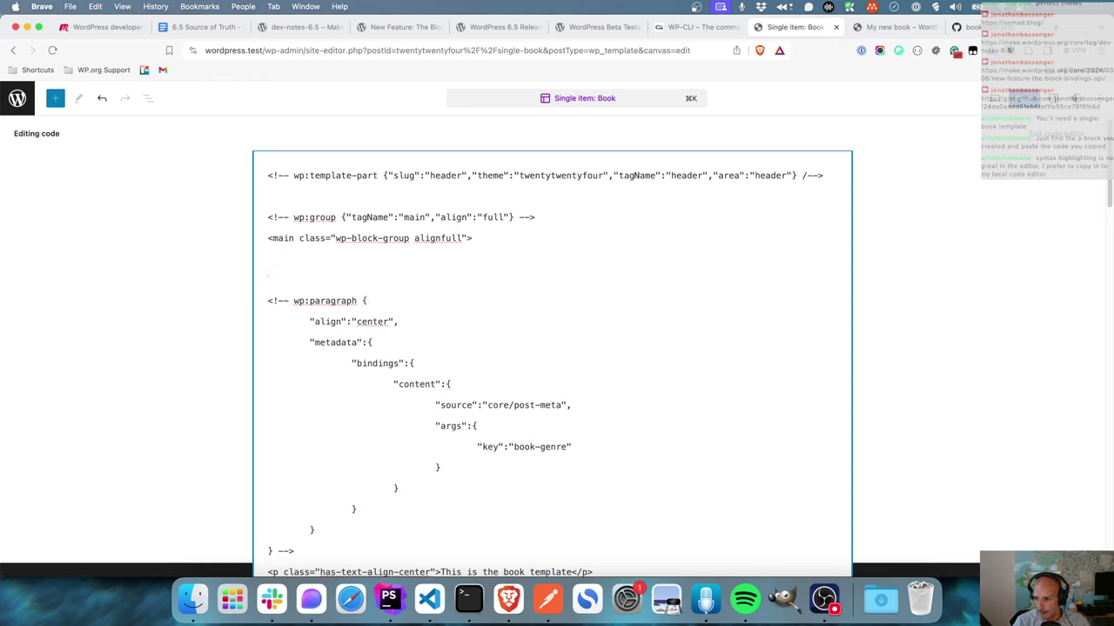
key("BackSpace")
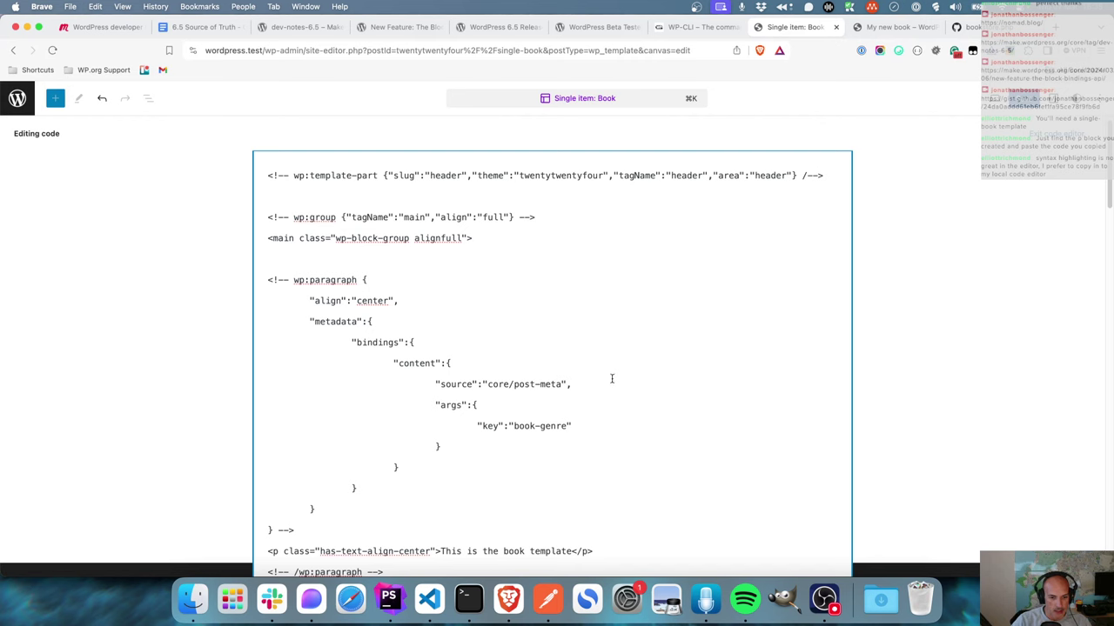
scroll(611, 377, "down", 2)
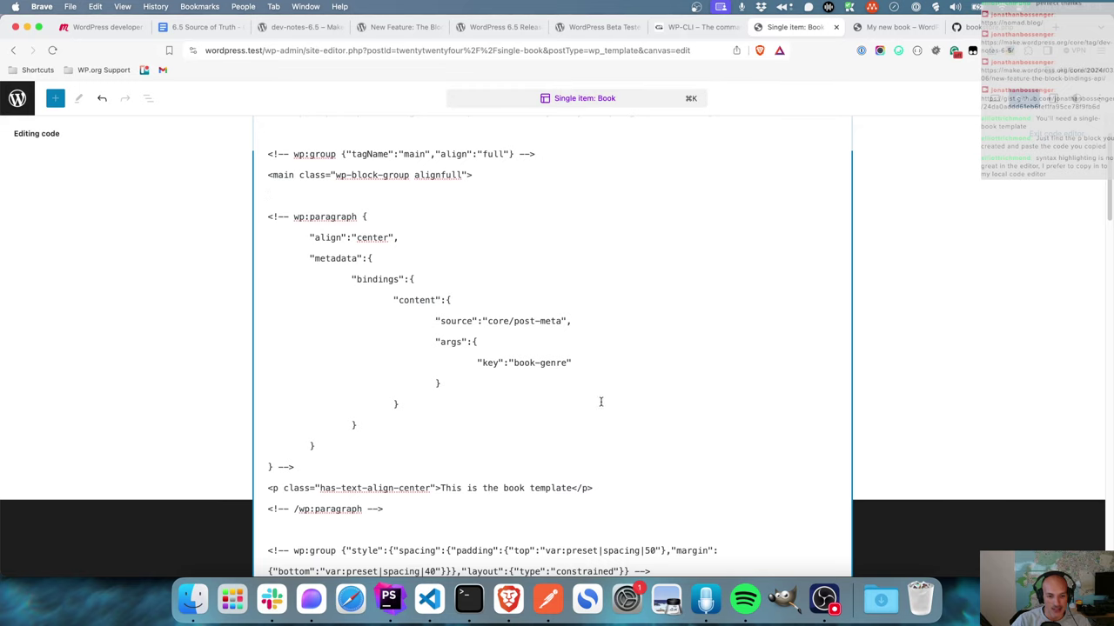
left_click(1019, 103)
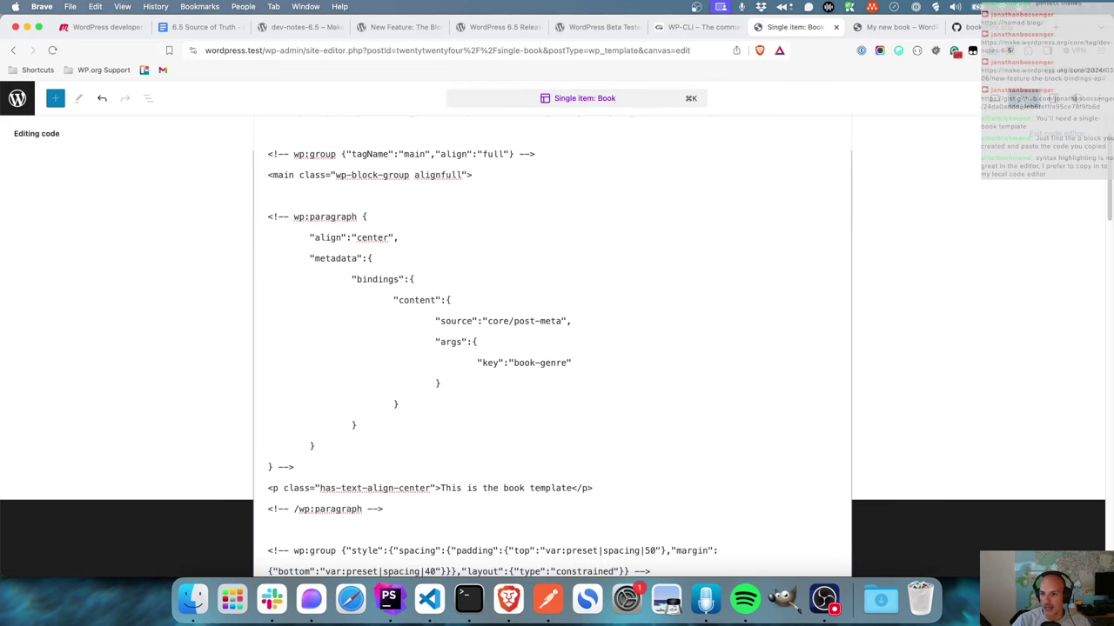
- Save the template, then in the Code editor replace the book-genre meta key with isbn and save
left_click(969, 98)
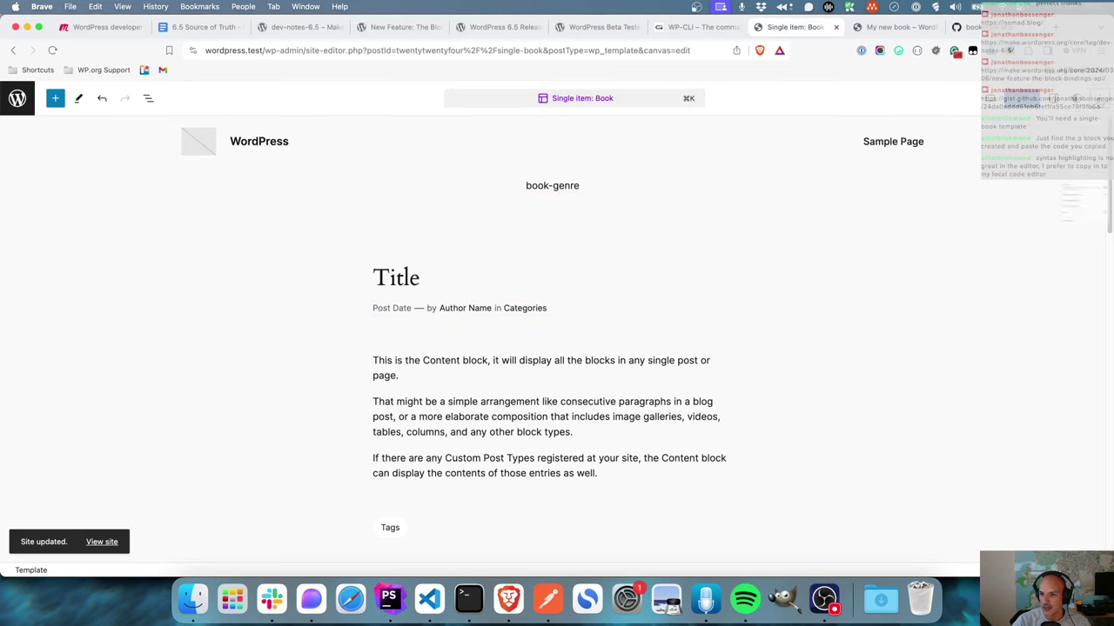
left_click(1097, 99)
left_click(987, 287)
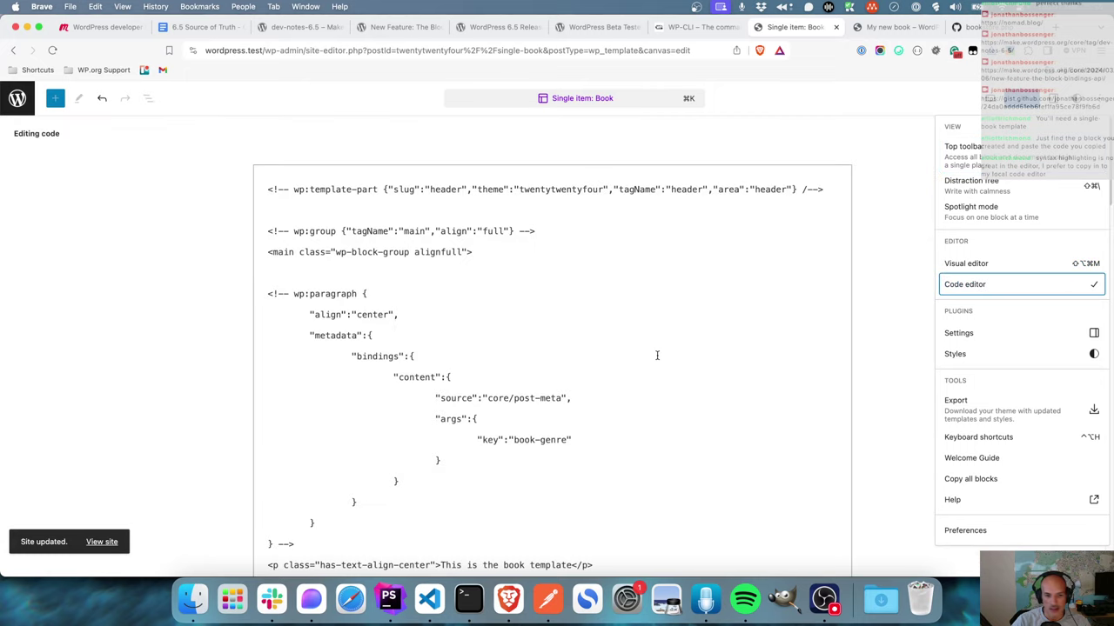
scroll(575, 367, "down", 3)
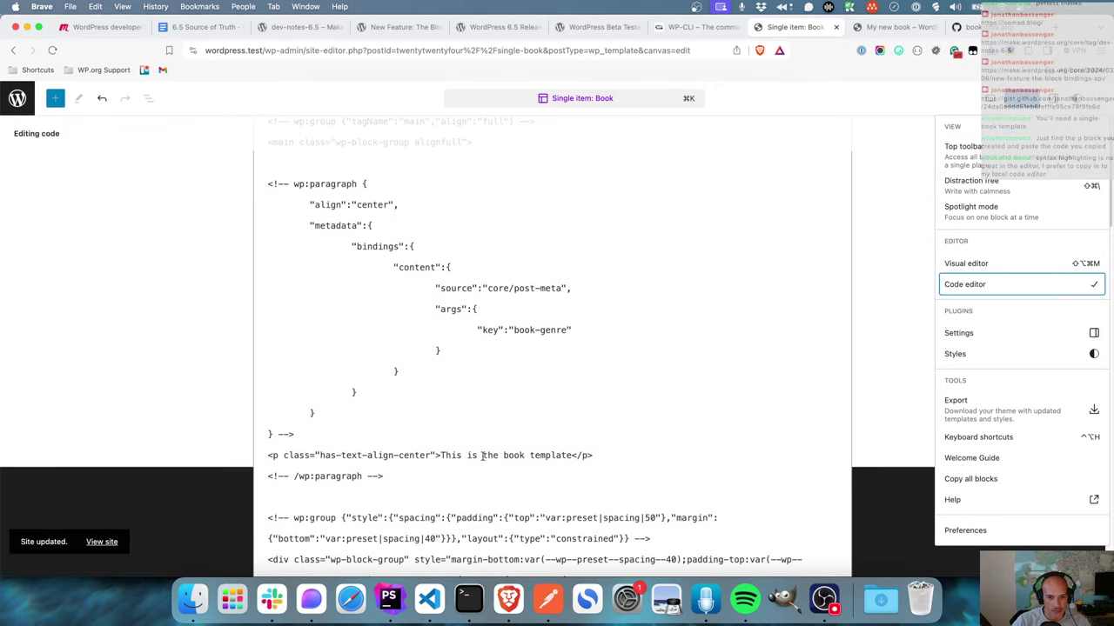
left_click(511, 329)
left_click_drag(512, 330, 569, 336)
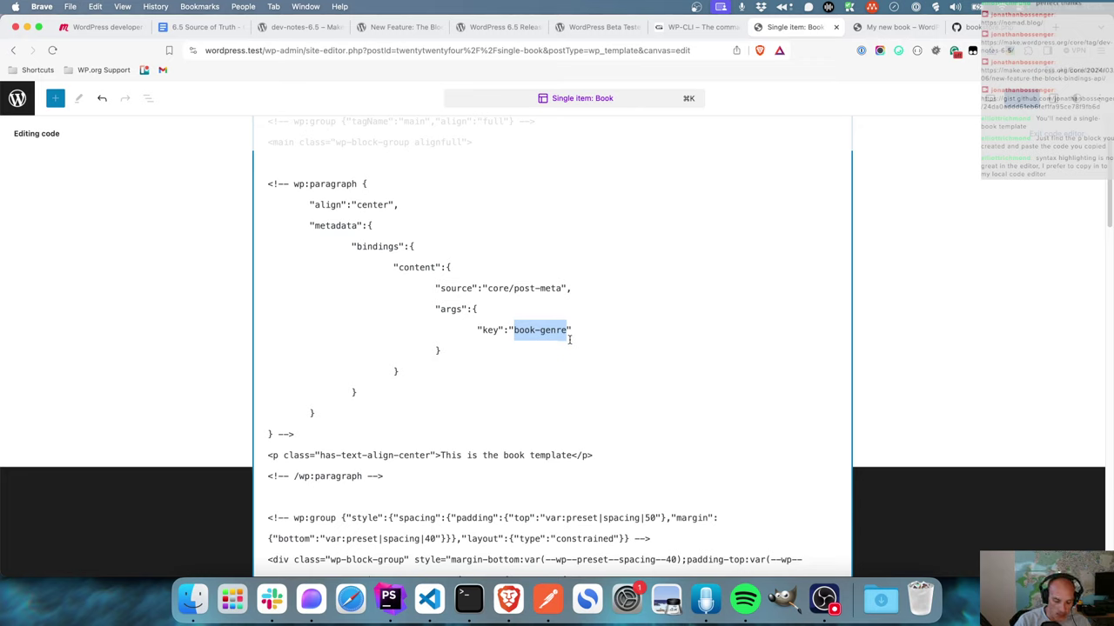
type("isbn")
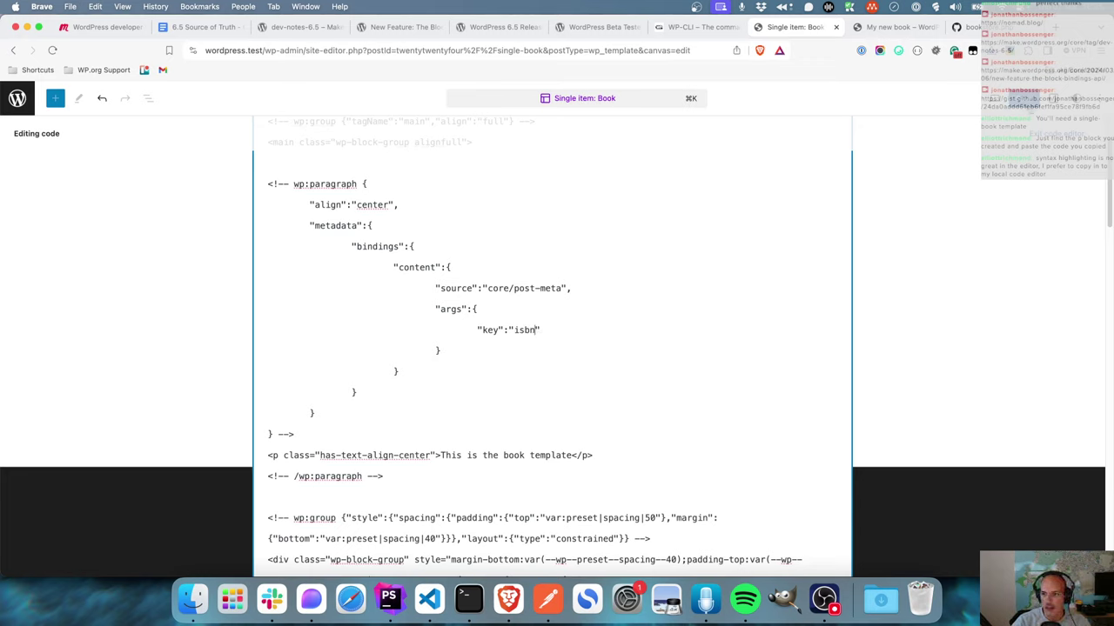
key("super+s")
key("Return")
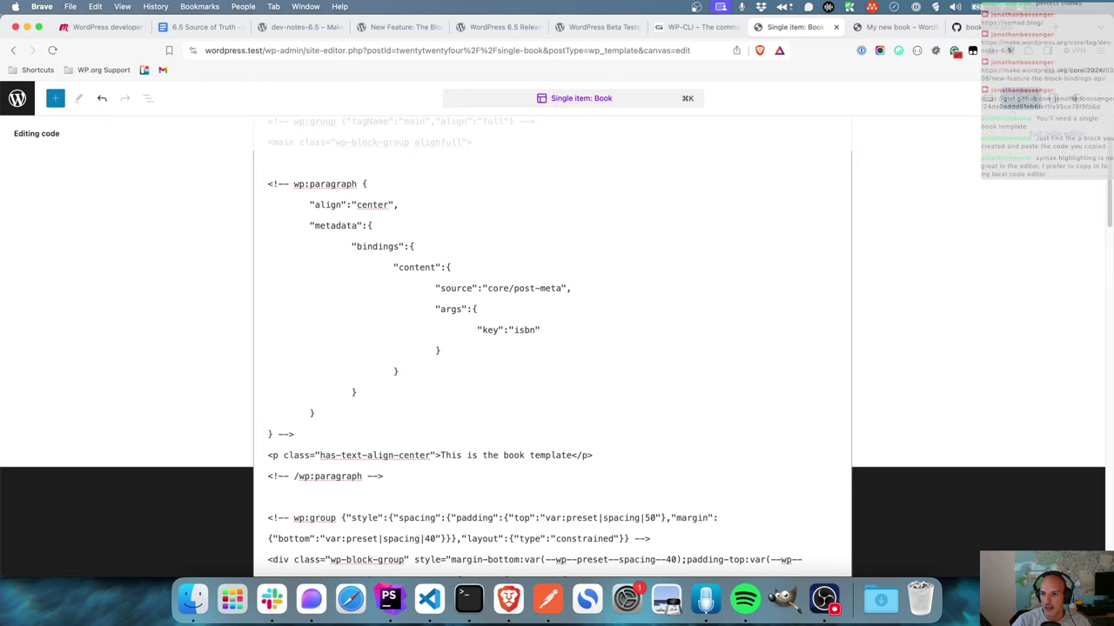
- Back in the visual editor, check the isbn placeholder paragraph, then move to the My new book page
key("super+shift+alt+m")
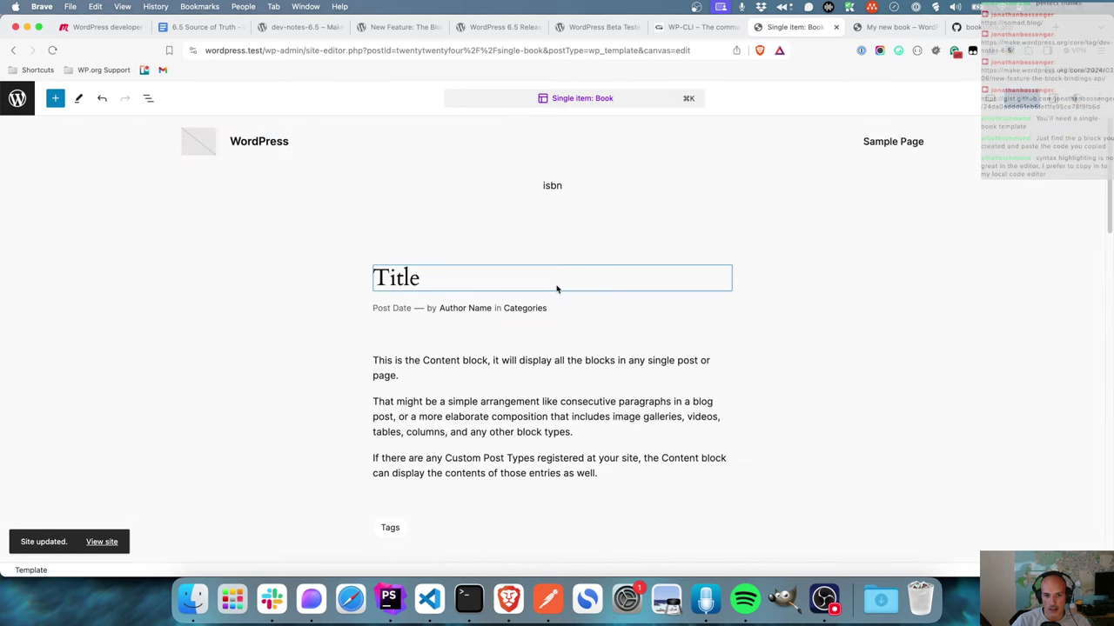
left_click(555, 186)
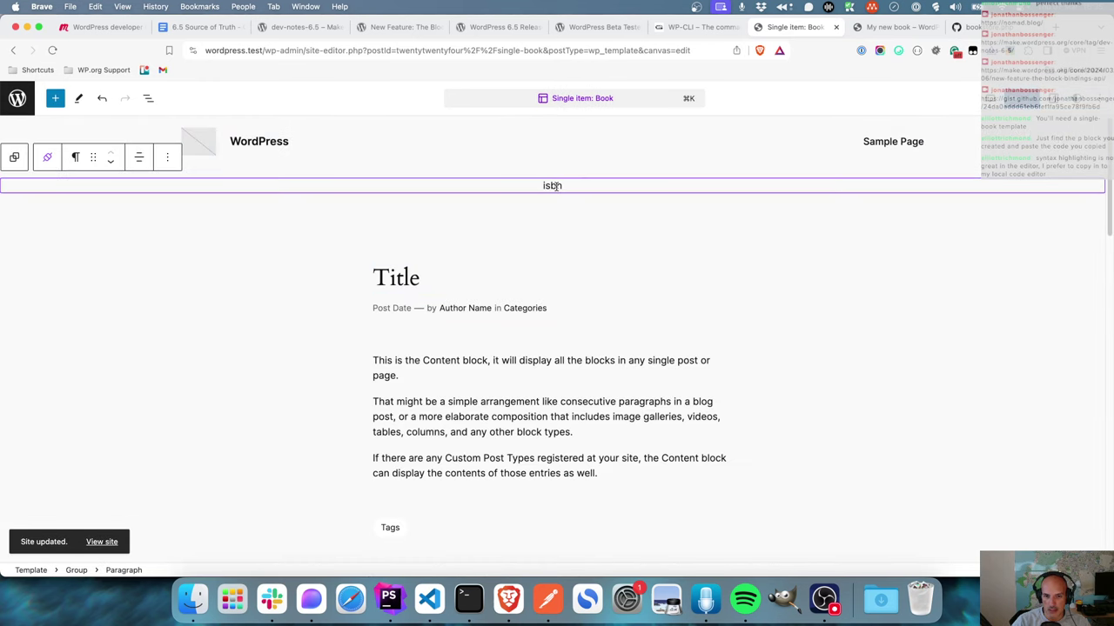
double_click(554, 187)
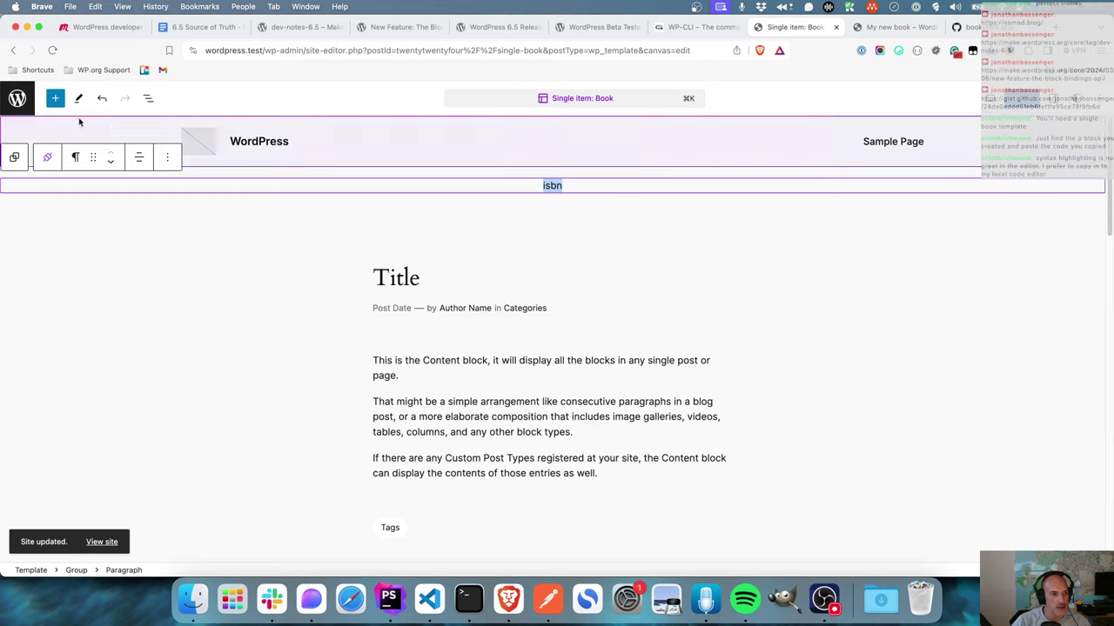
key("ctrl+Tab")
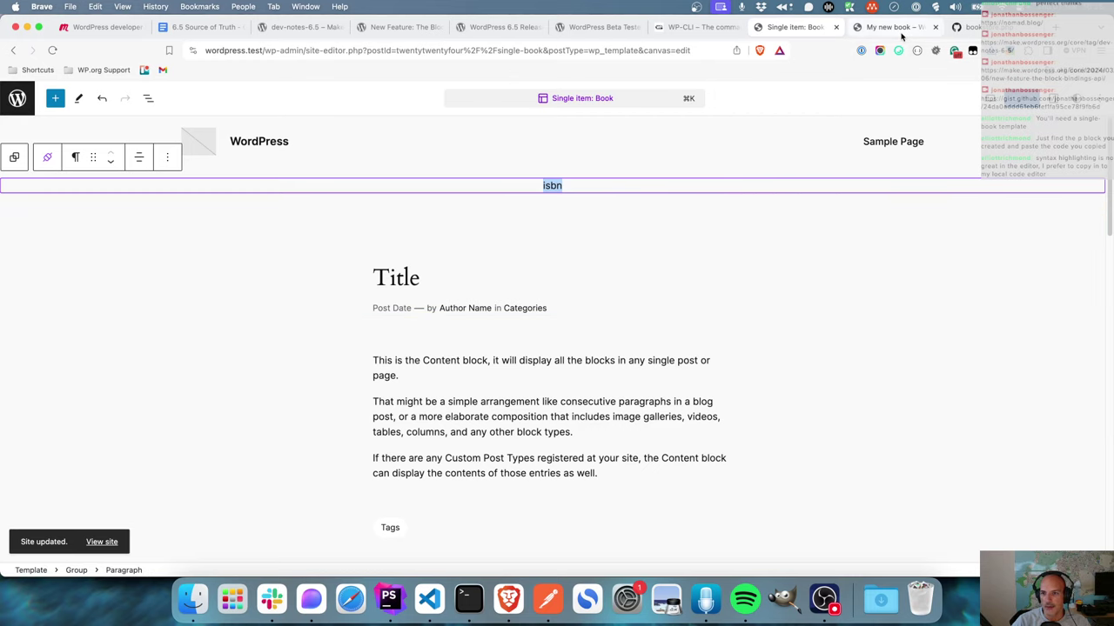
- Reload the My new book page to see BOOK0002 displayed, then return to the template editor
left_click(51, 51)
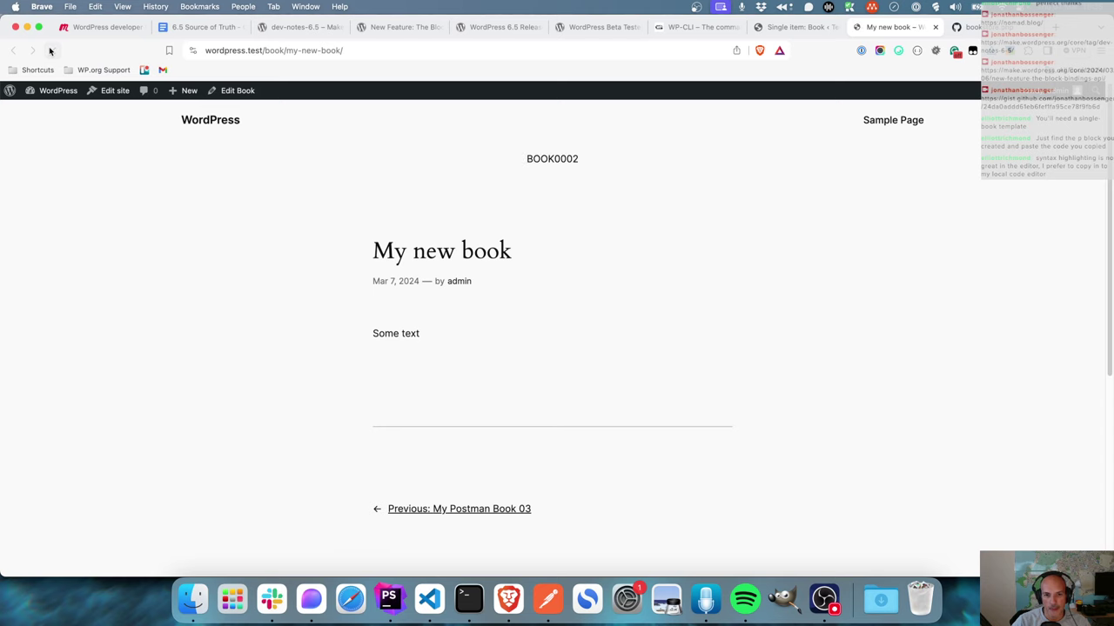
left_click(51, 50)
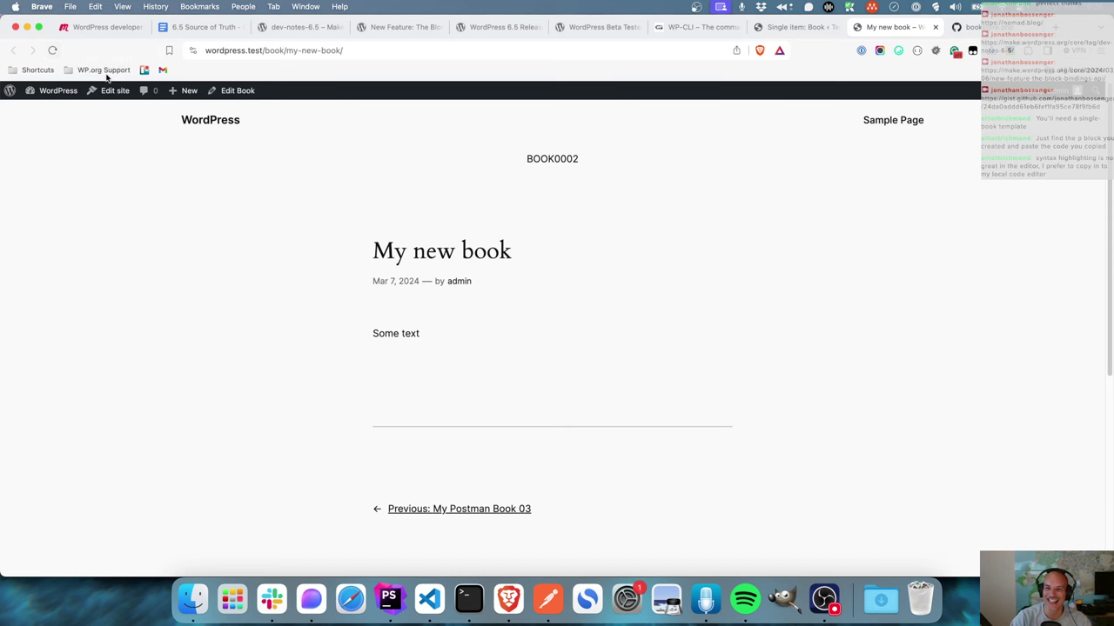
left_click(796, 28)
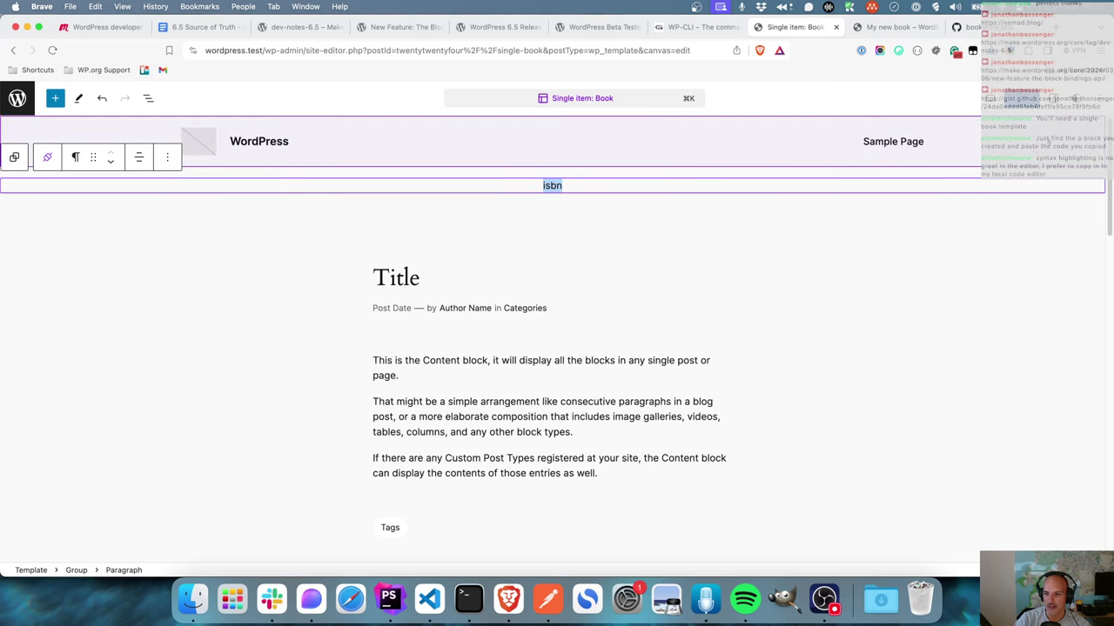
left_click(1091, 99)
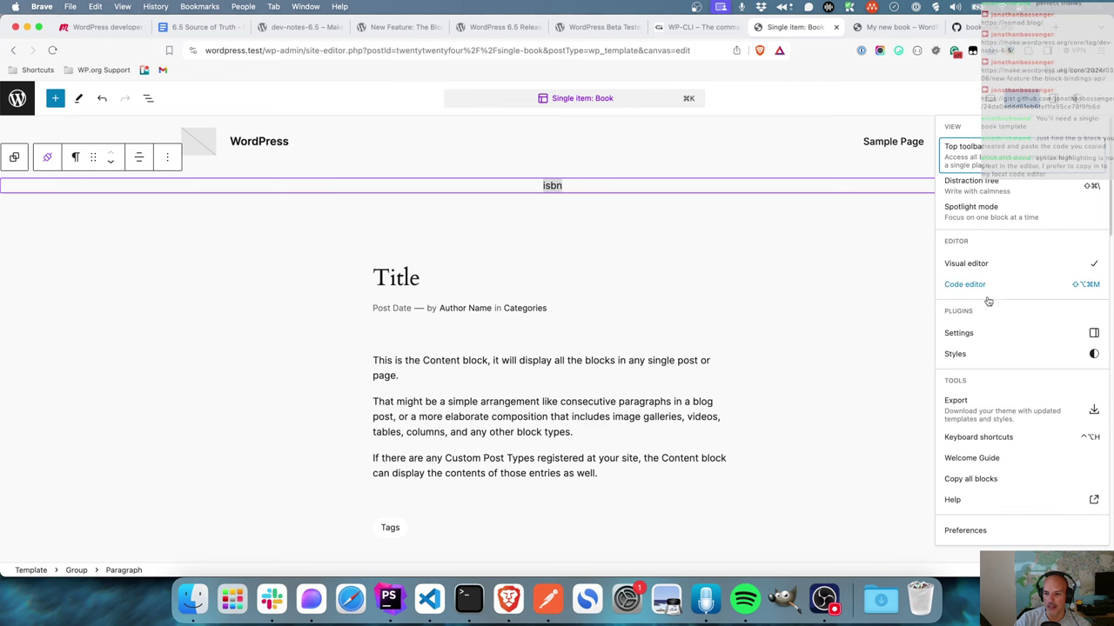
- Review the empty paragraph tags in the Block Bindings API article's code sample
left_click(377, 27)
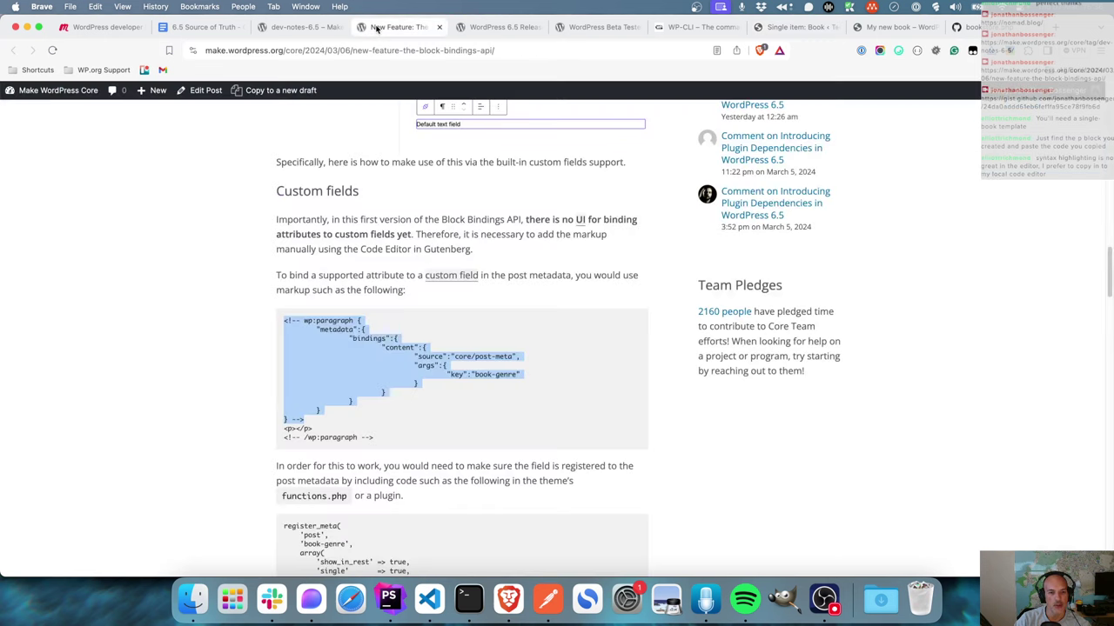
left_click_drag(312, 429, 282, 429)
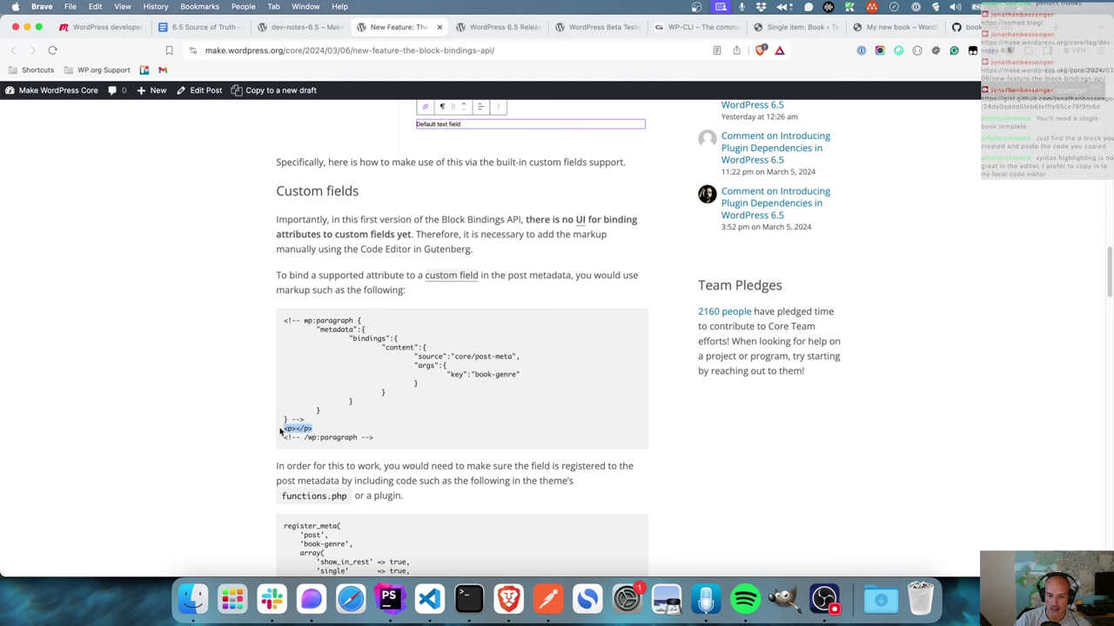
left_click(788, 27)
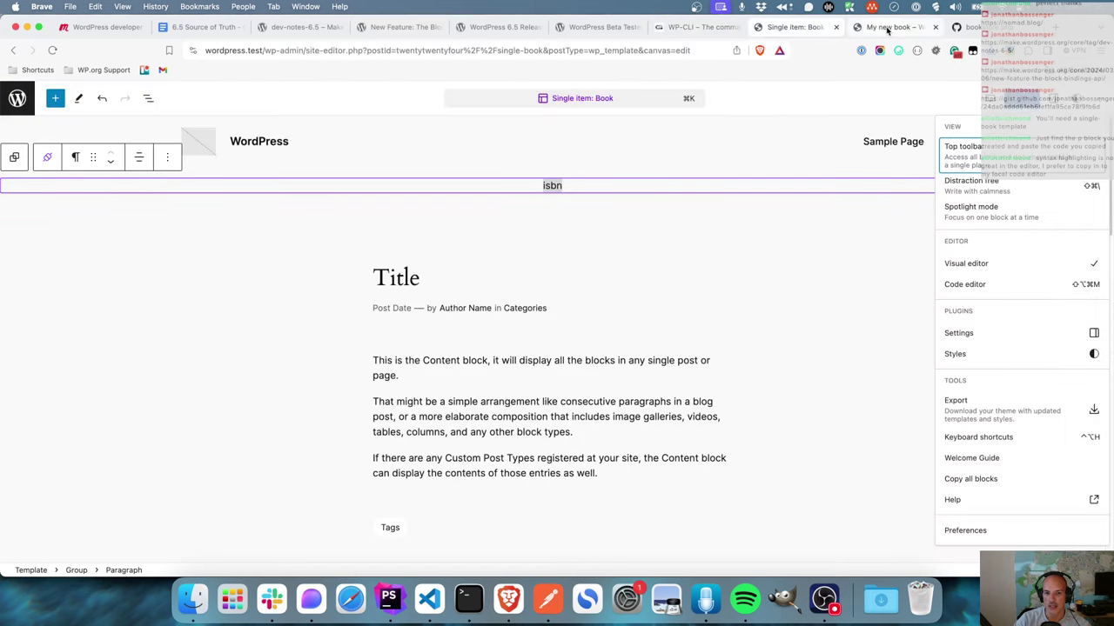
- Inspect the BOOK0002 element's markup on the My new book front-end page, then return to the template
left_click(888, 31)
right_click(545, 154)
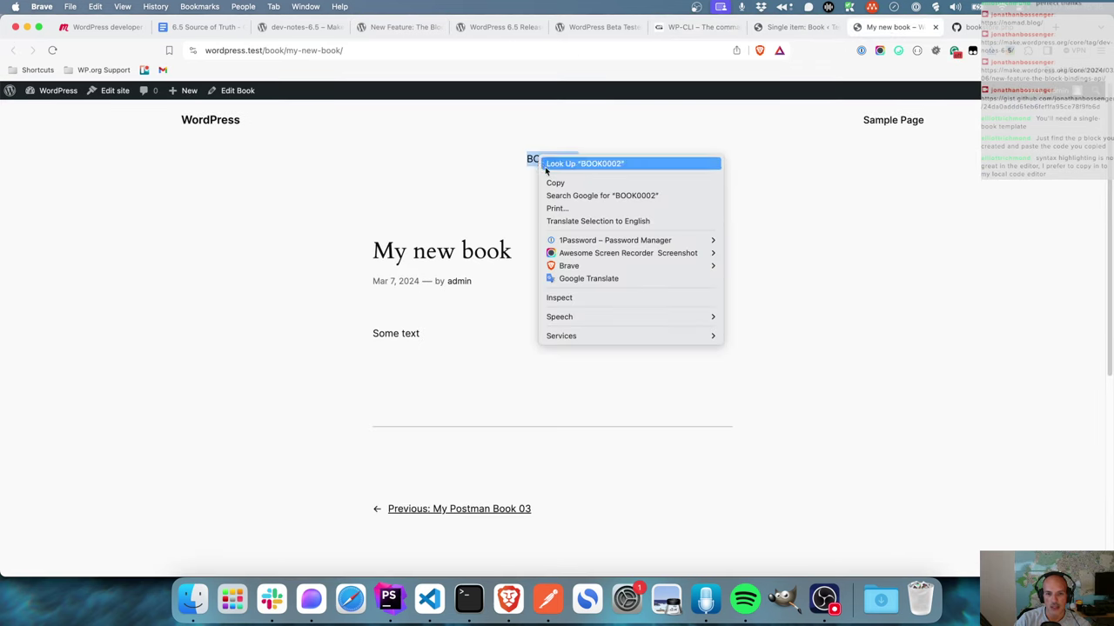
left_click(571, 295)
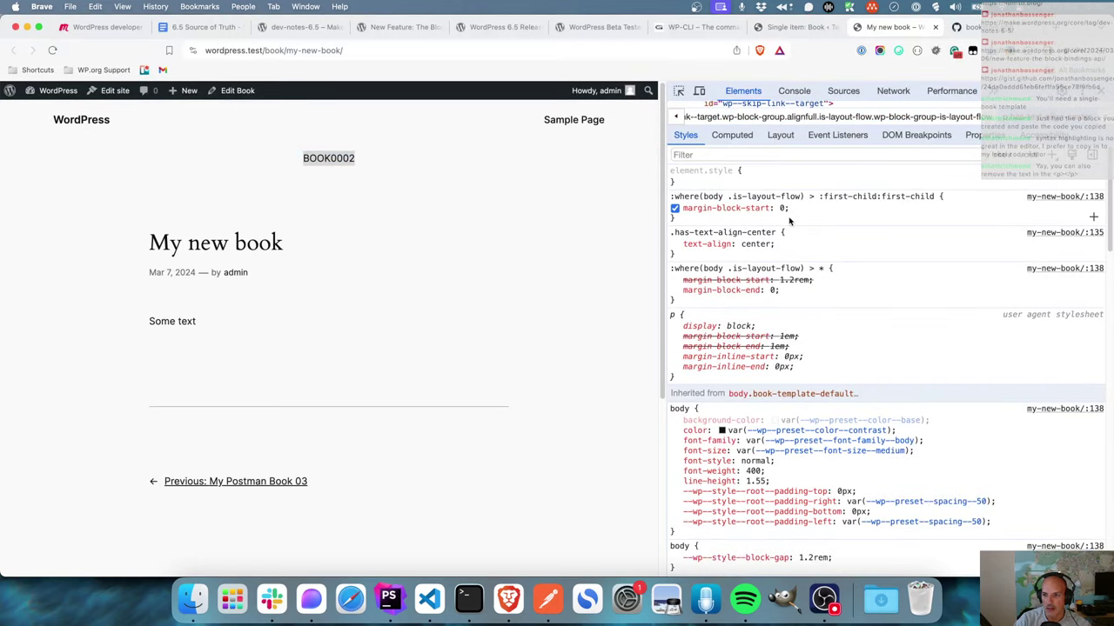
left_click_drag(940, 127, 927, 328)
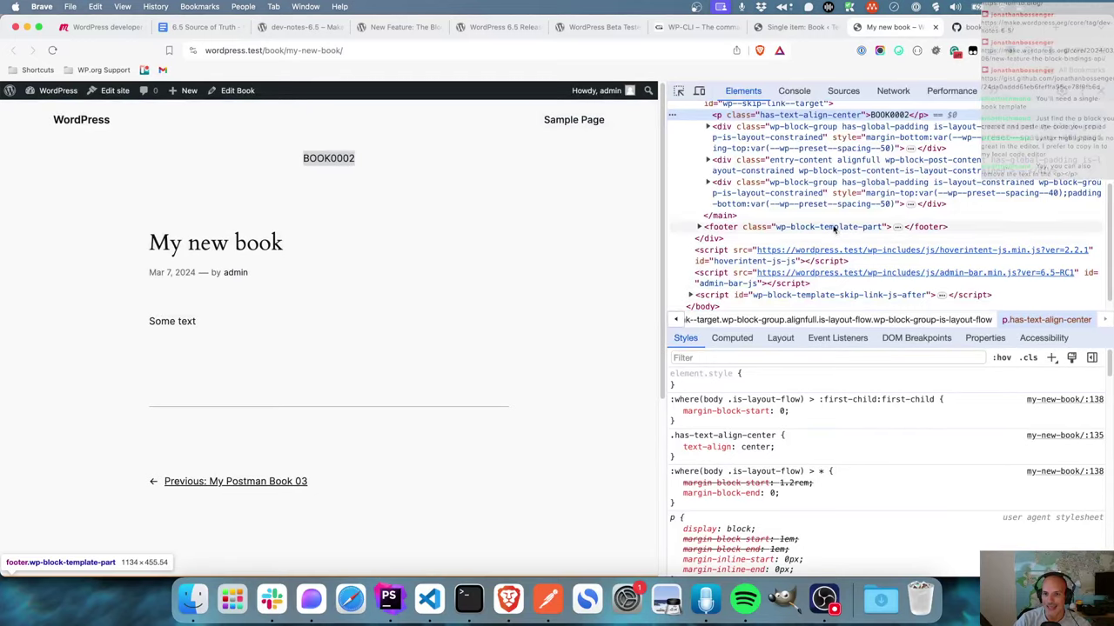
scroll(731, 231, "up", 5)
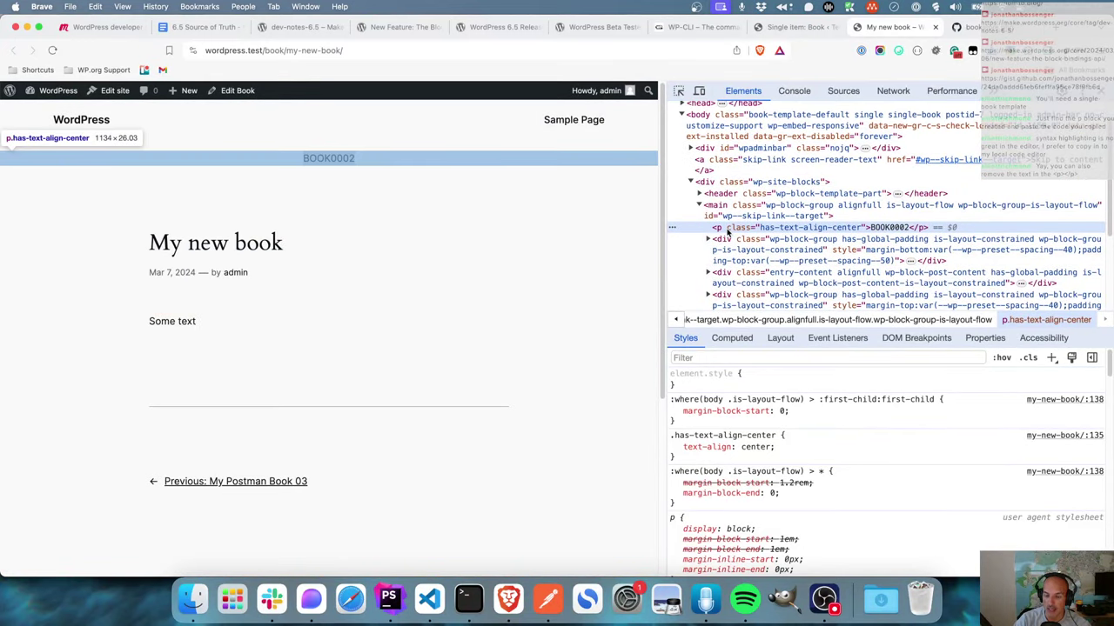
left_click(795, 27)
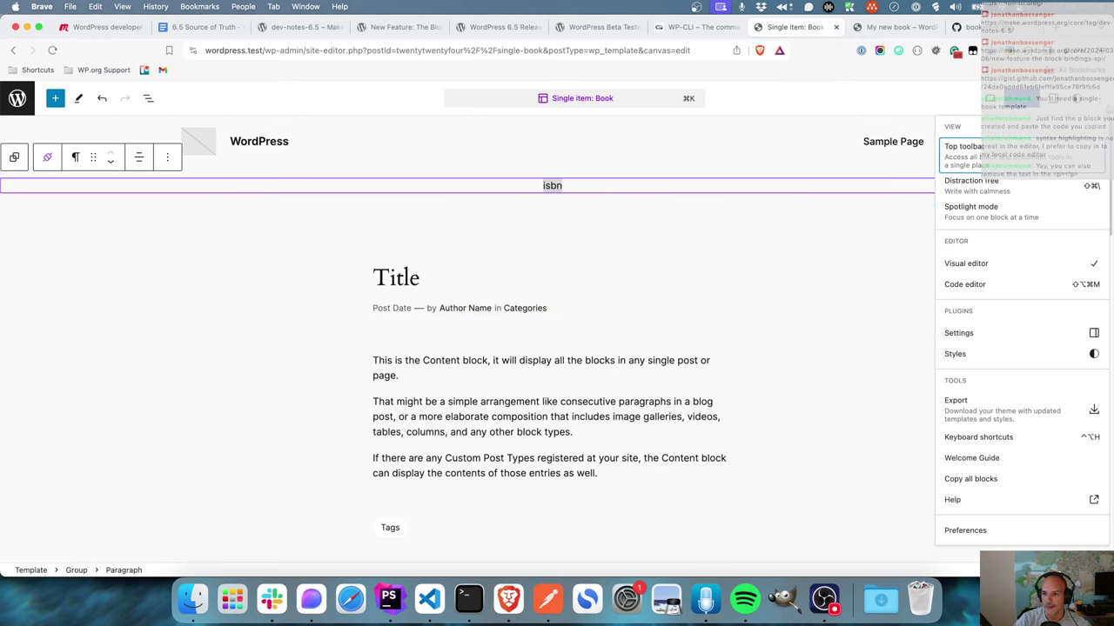
- In the Code editor, delete the 'This is the book template' fallback text from the isbn paragraph
key("Escape")
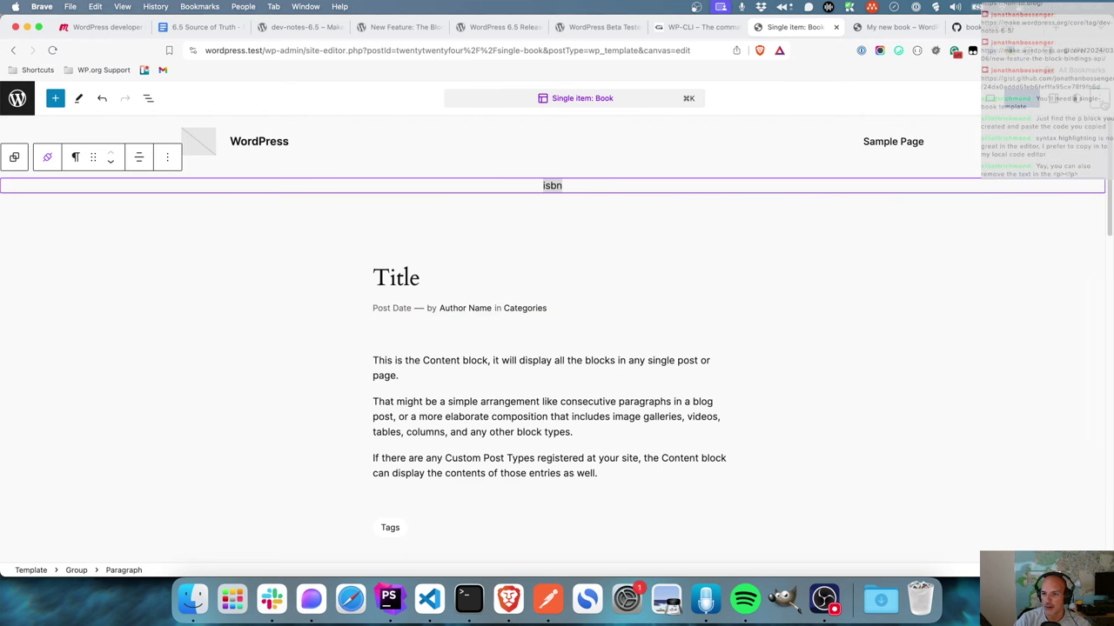
left_click(1098, 97)
left_click(966, 284)
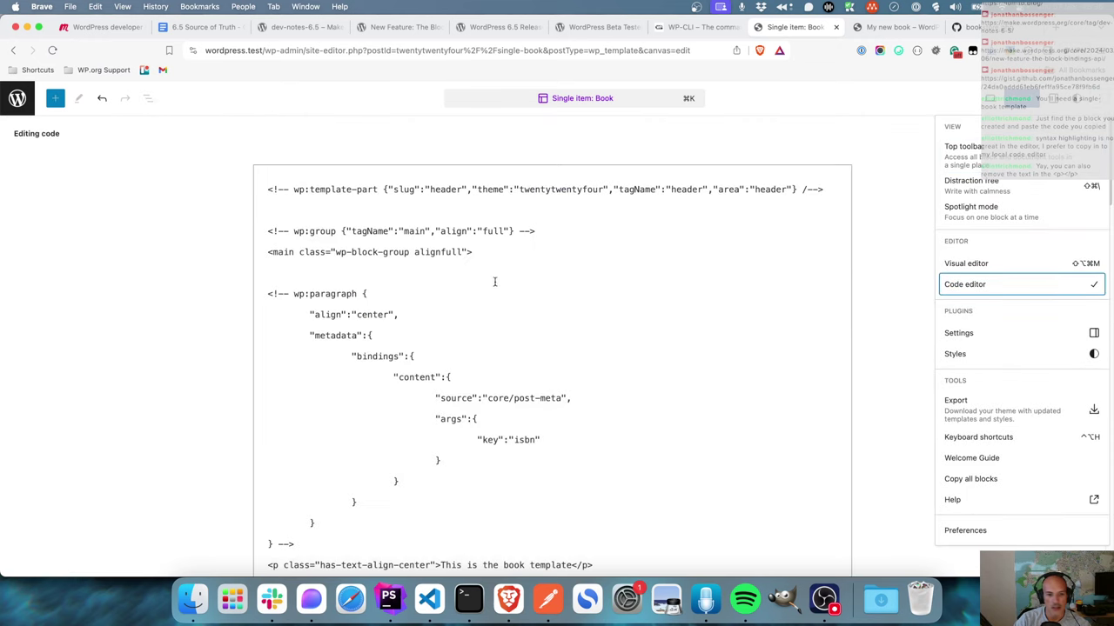
scroll(398, 505, "down", 2)
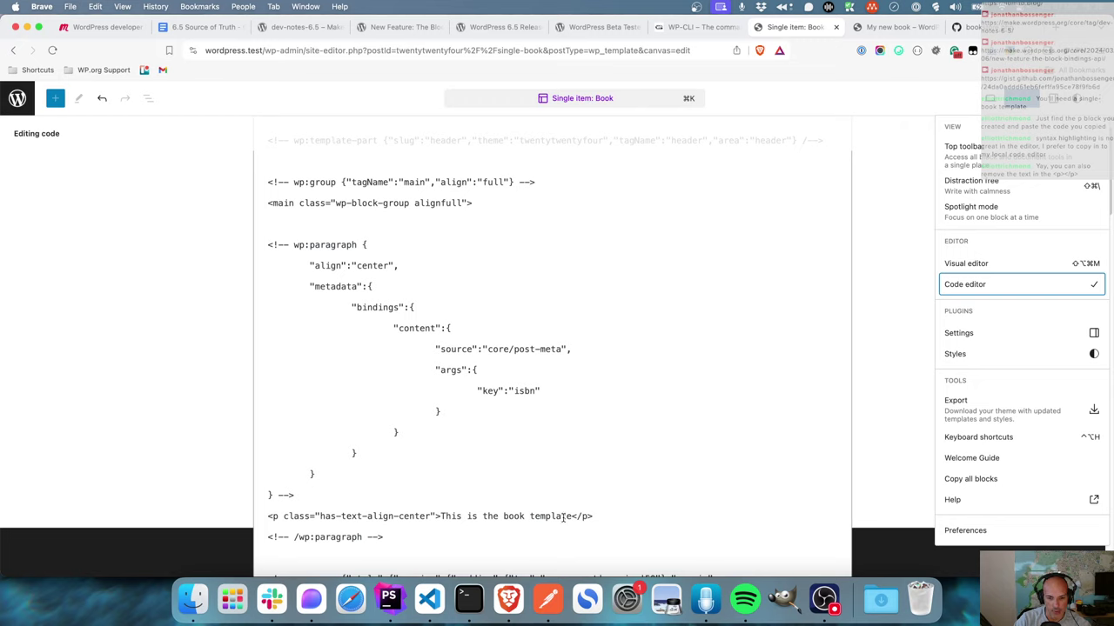
left_click_drag(572, 516, 442, 517)
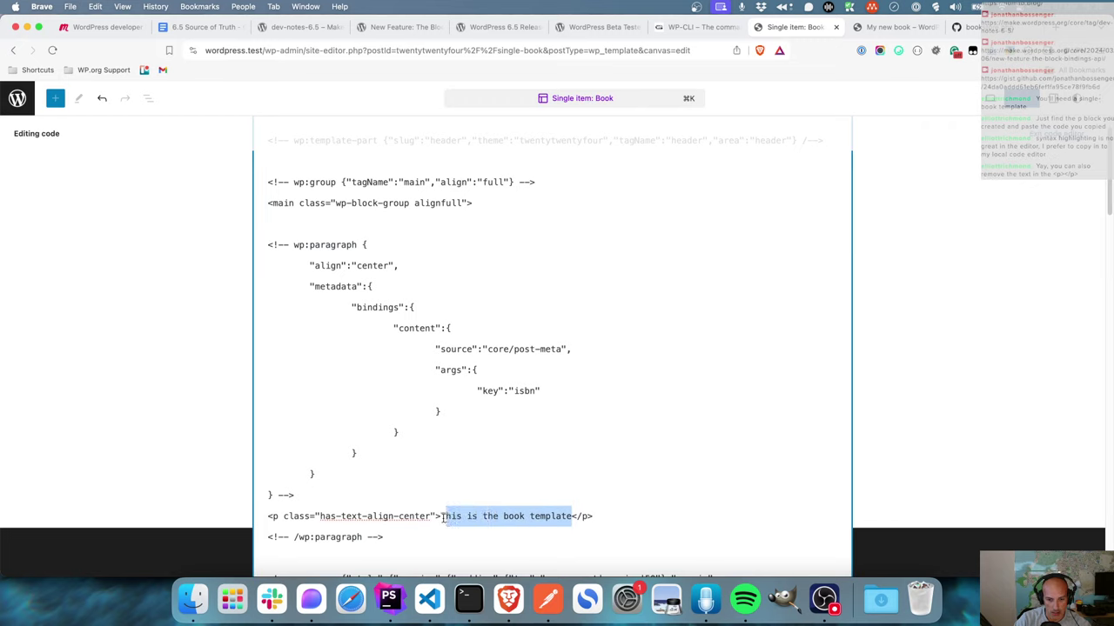
key("BackSpace")
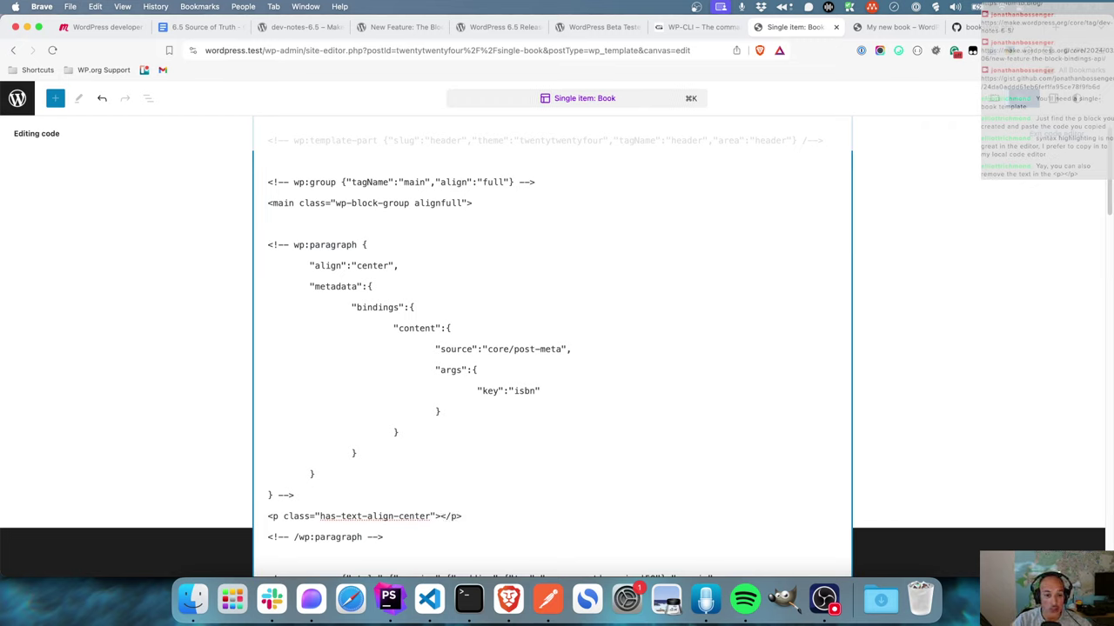
left_click_drag(390, 537, 258, 250)
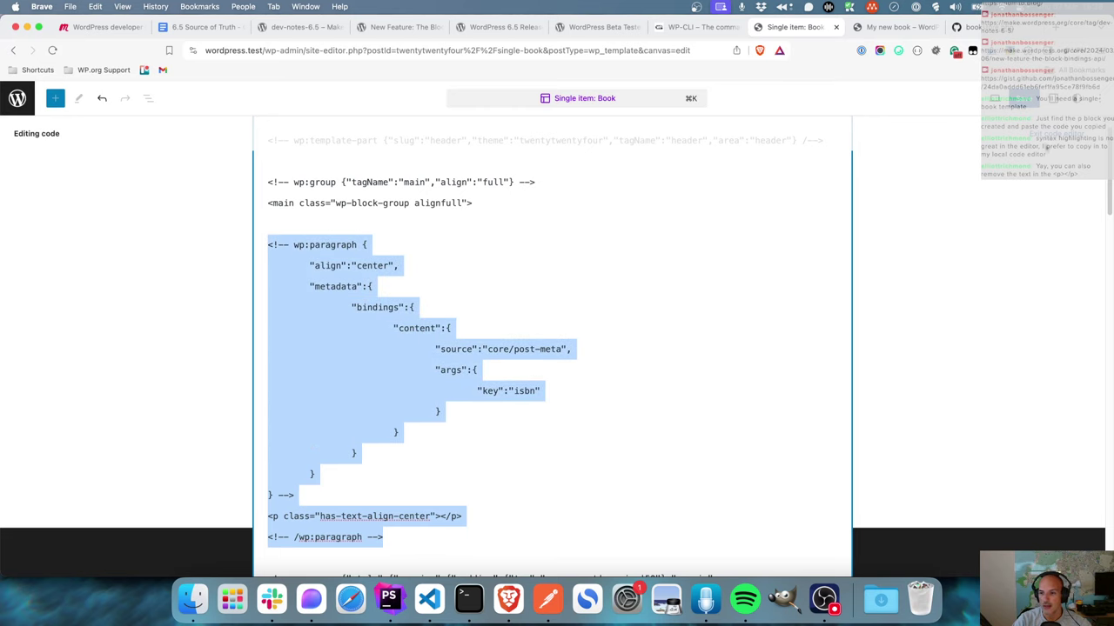
key("alt+shift+super+m")
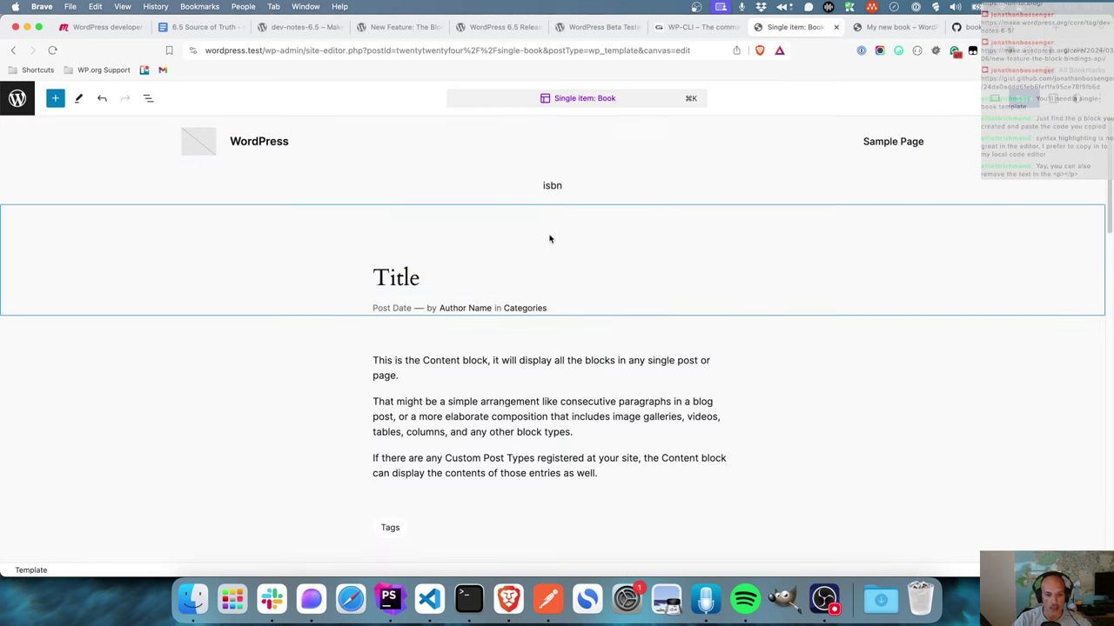
left_click(148, 98)
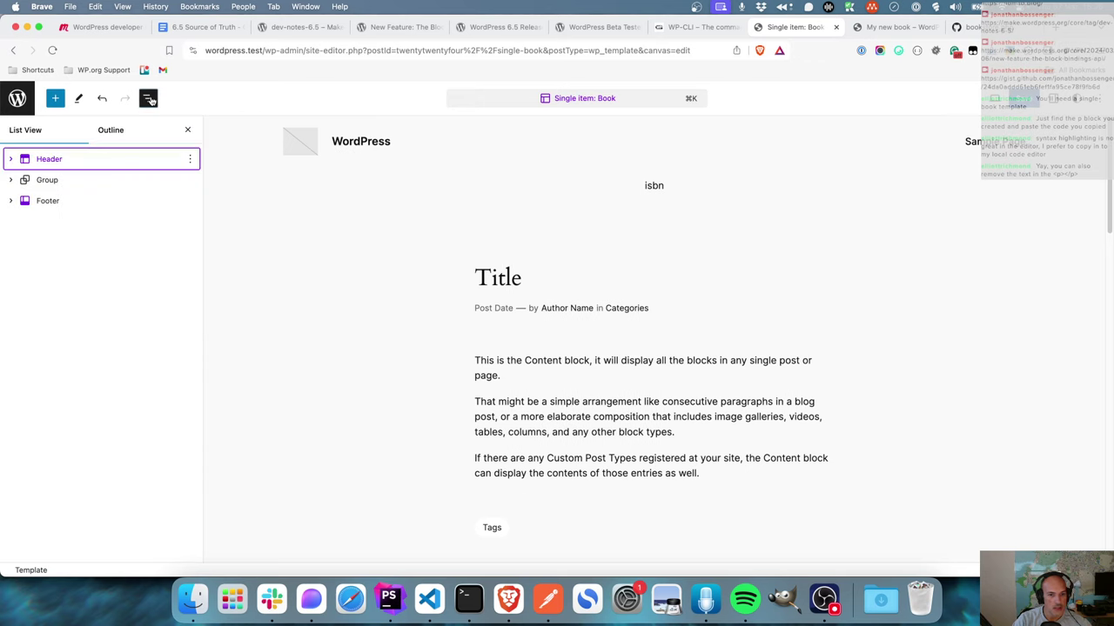
- Move the isbn paragraph into the Stack under Title and left-align it
left_click(12, 180)
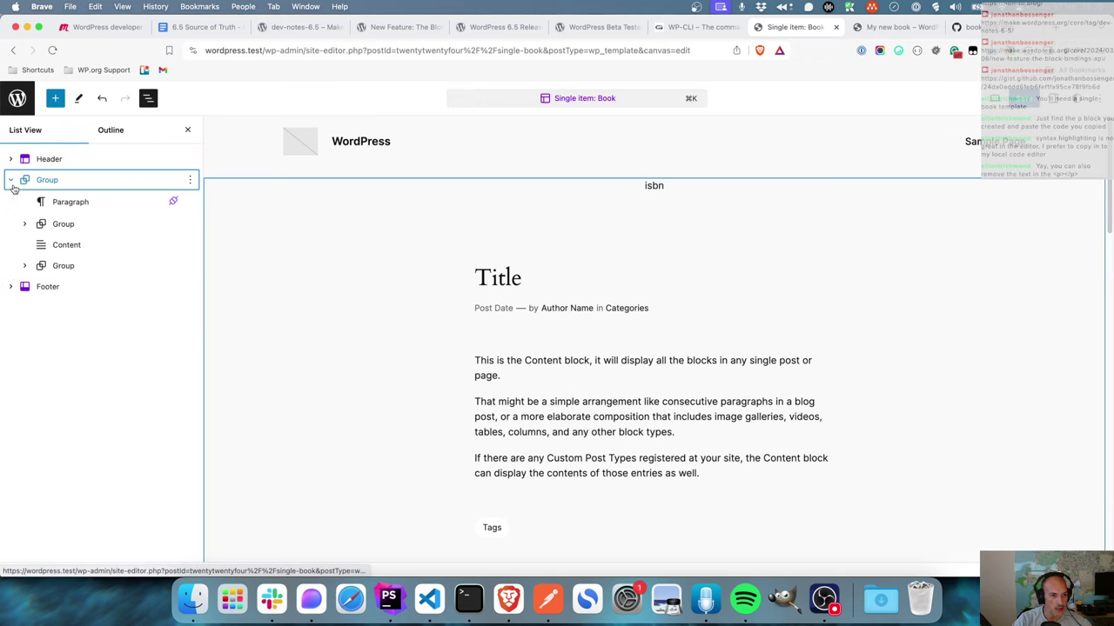
left_click(25, 224)
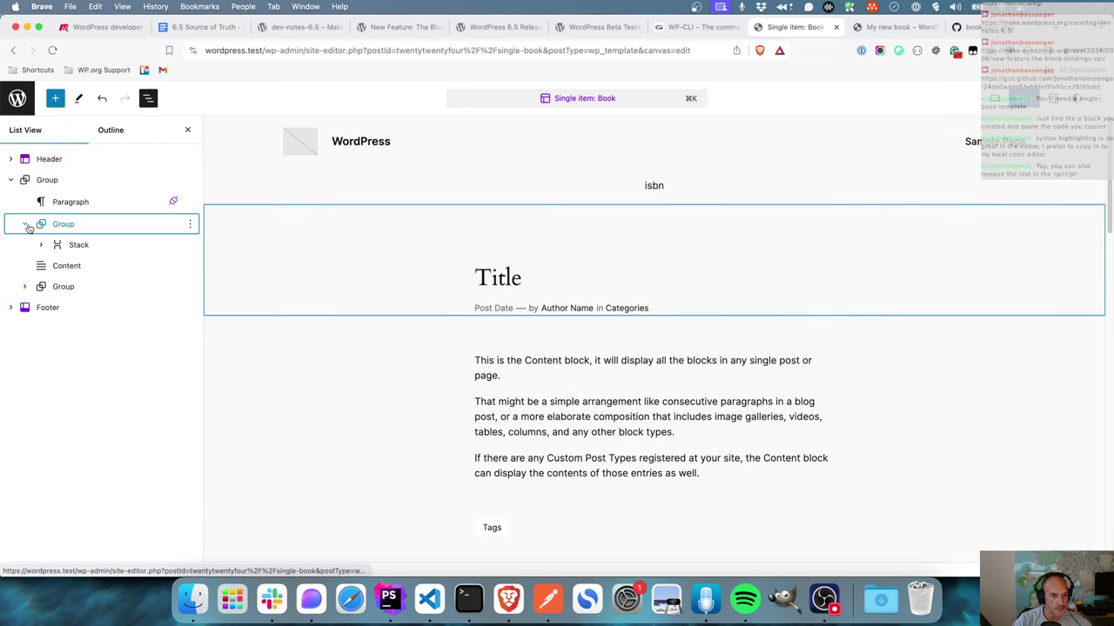
left_click(40, 245)
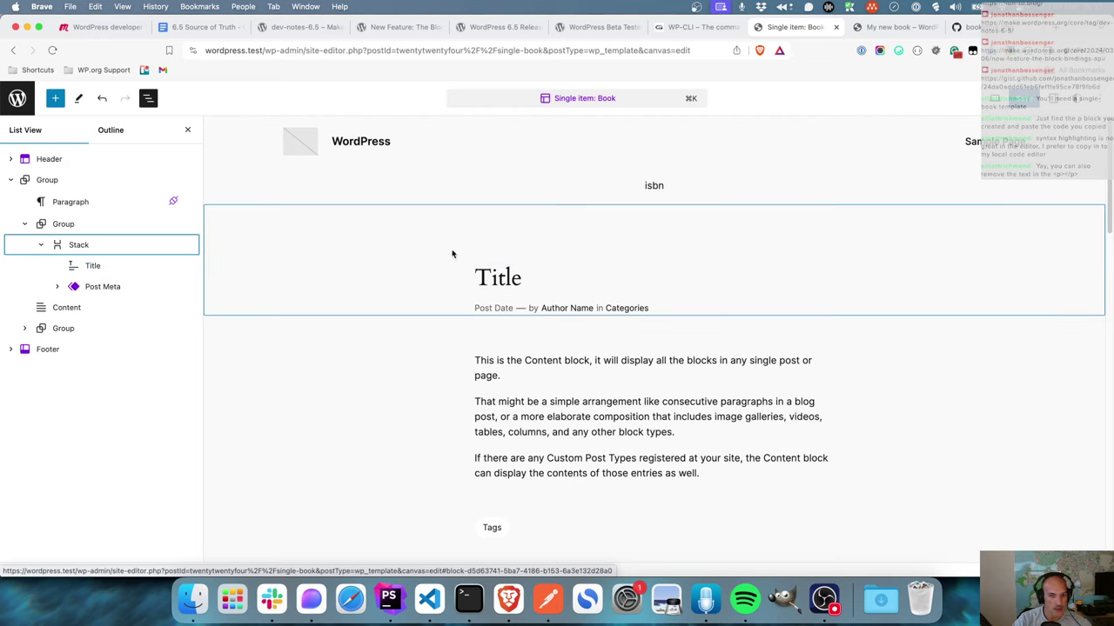
left_click_drag(74, 204, 99, 266)
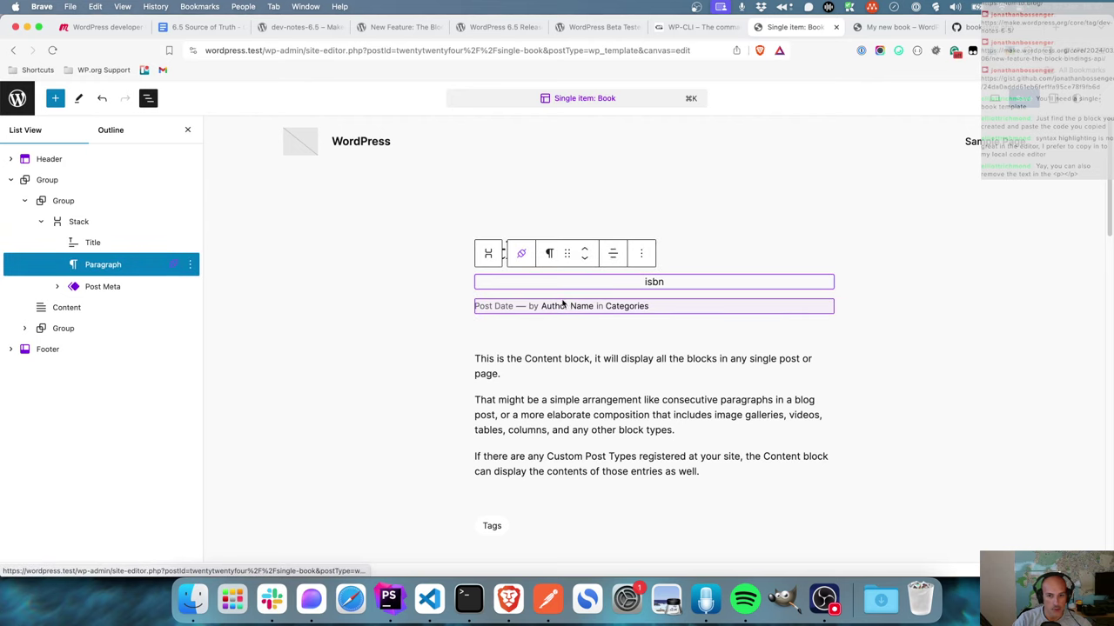
left_click(613, 253)
left_click(625, 292)
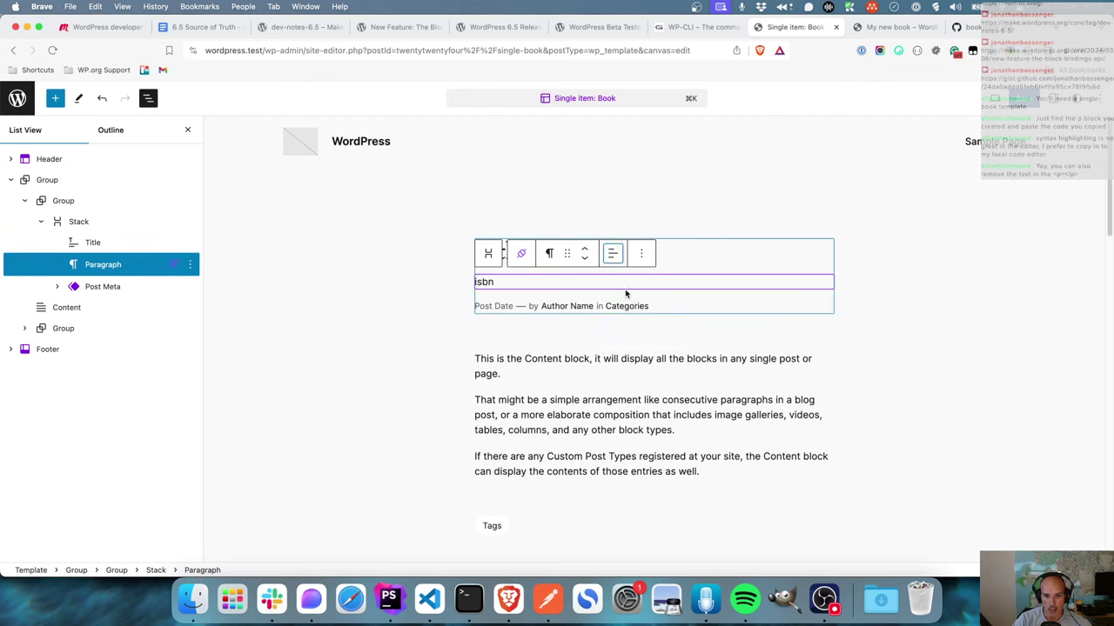
- Reposition the isbn paragraph below the Post Meta line and save the template
double_click(484, 282)
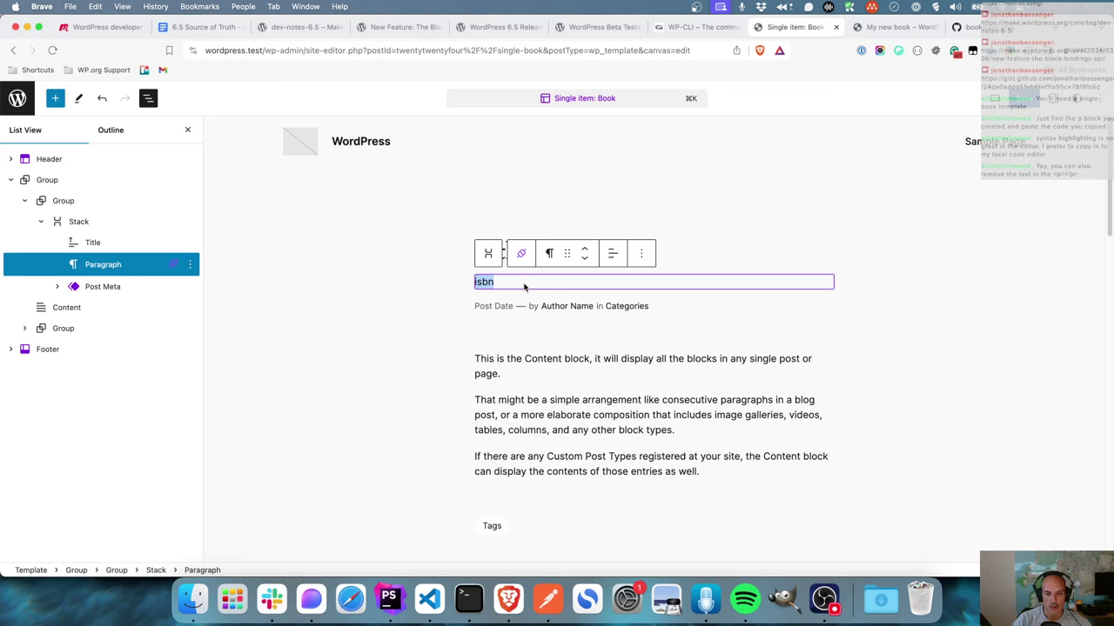
left_click(504, 284)
double_click(504, 284)
left_click(502, 284)
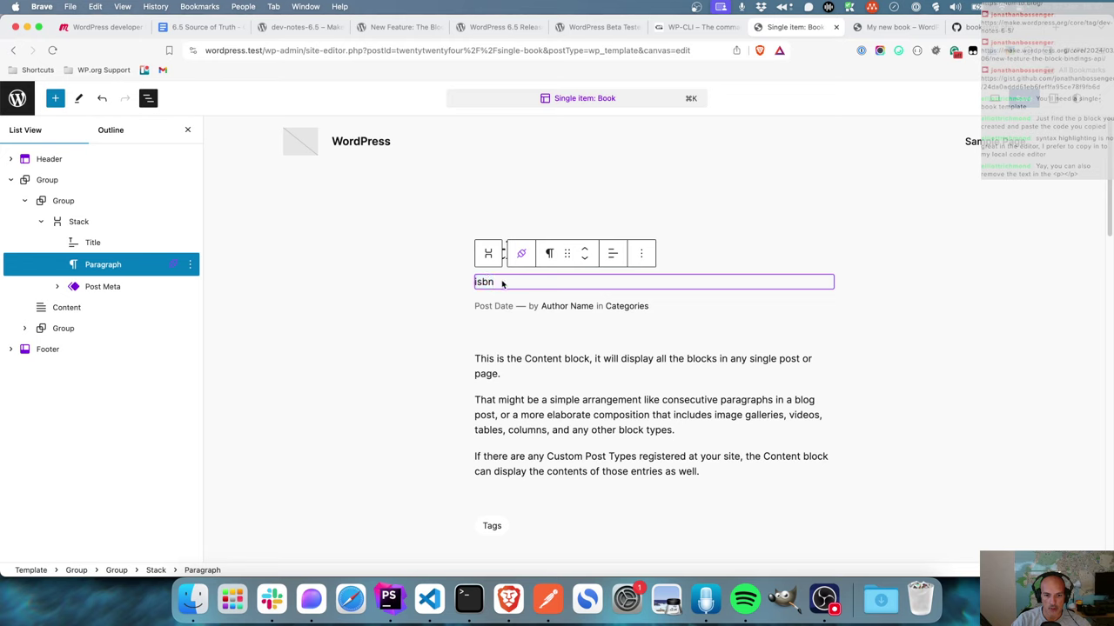
left_click(880, 289)
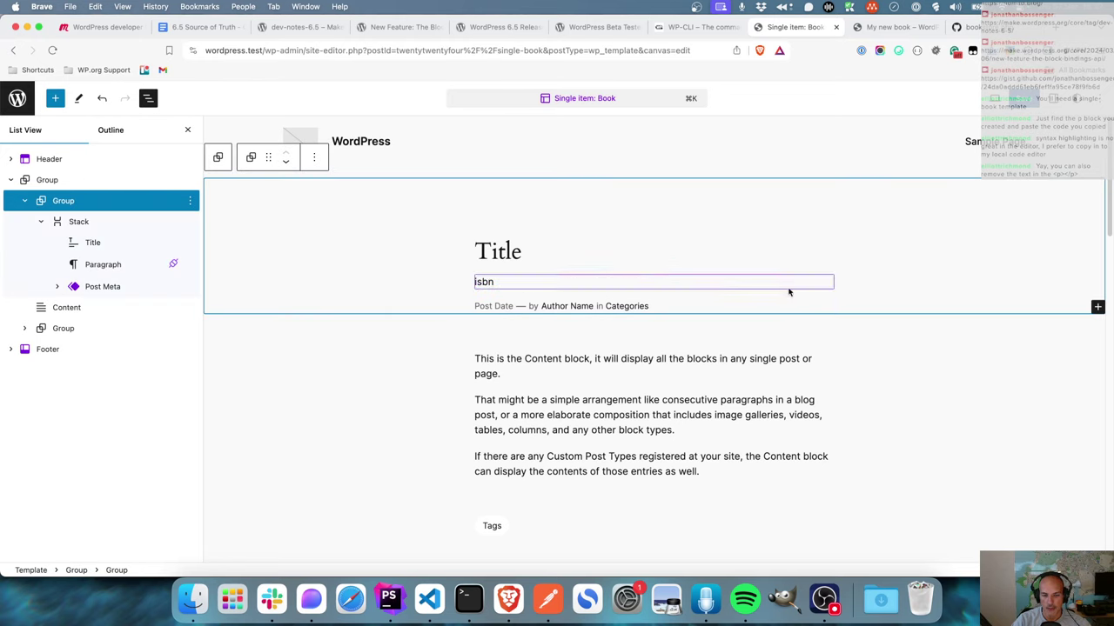
left_click(532, 284)
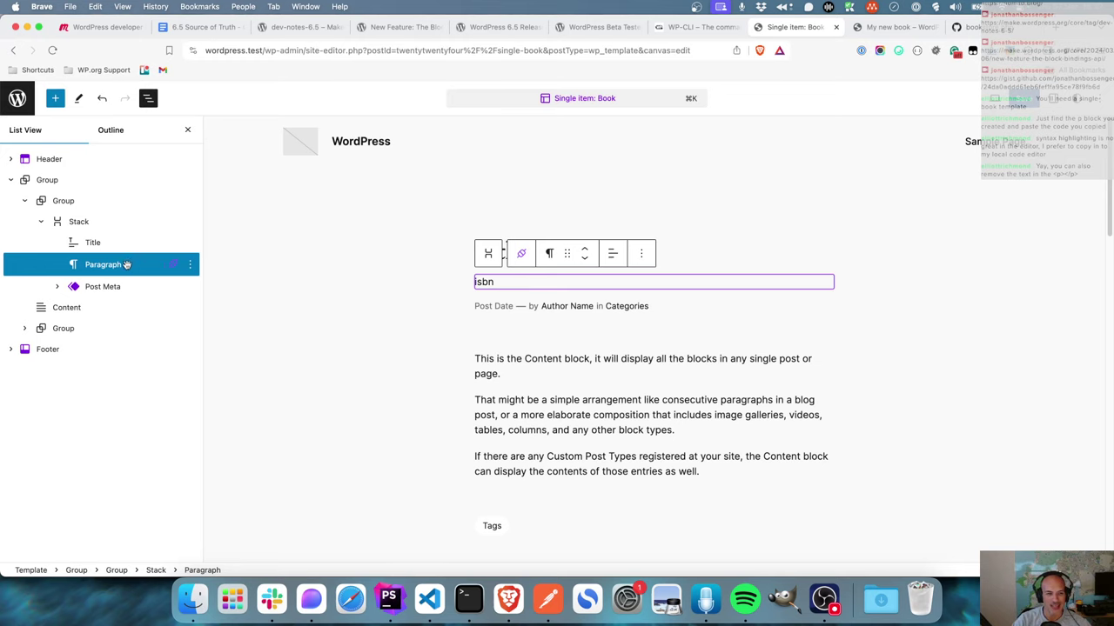
left_click_drag(118, 266, 141, 288)
left_click(409, 357)
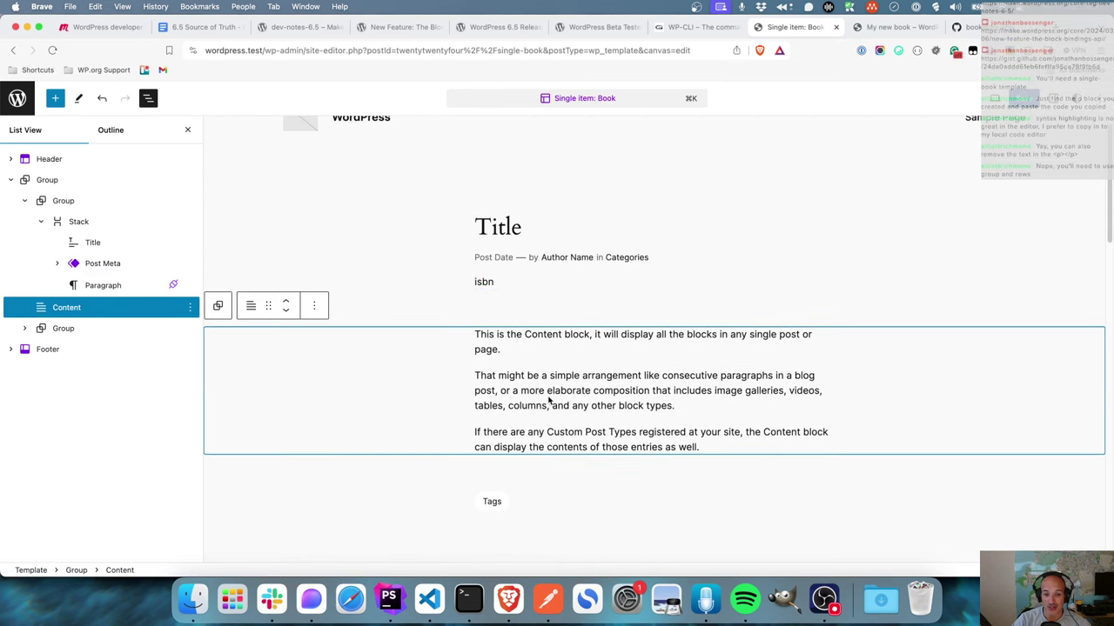
key("super+s")
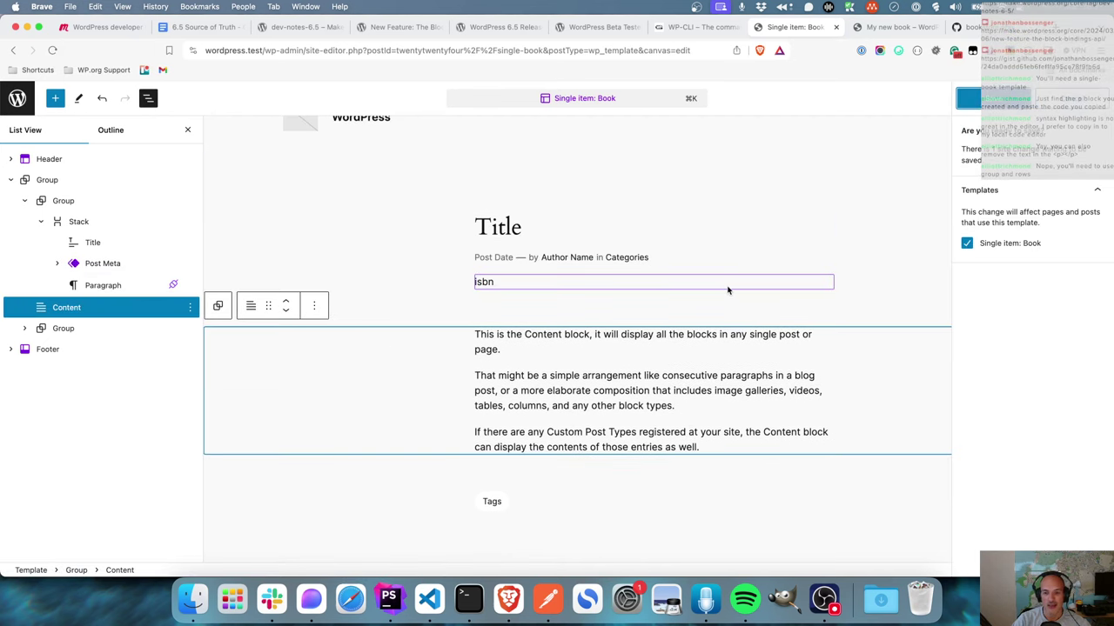
left_click(1001, 98)
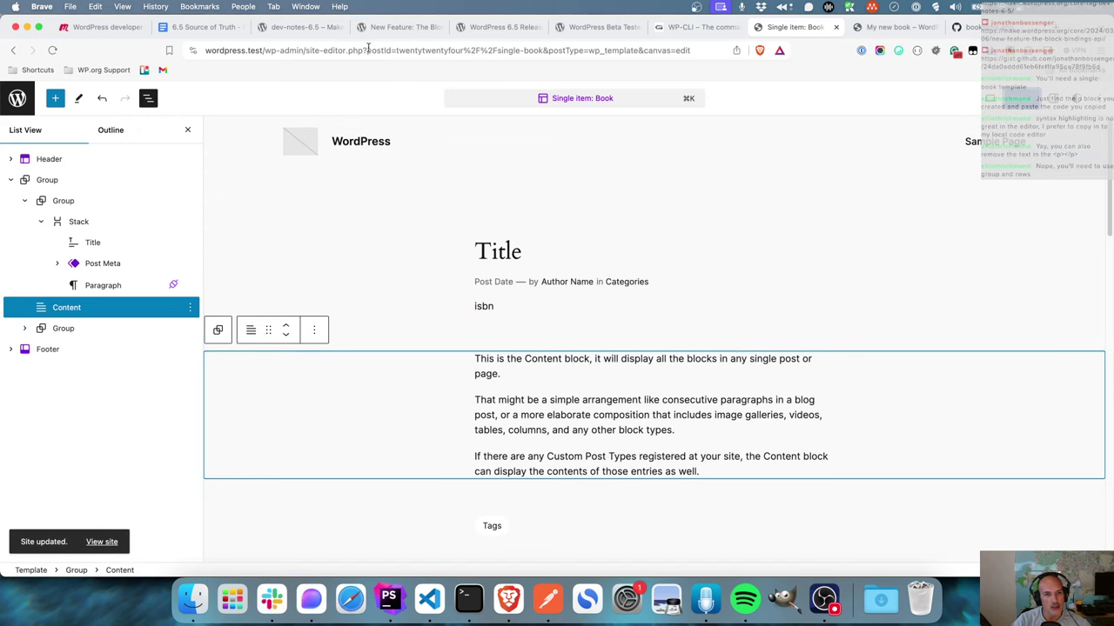
left_click(392, 27)
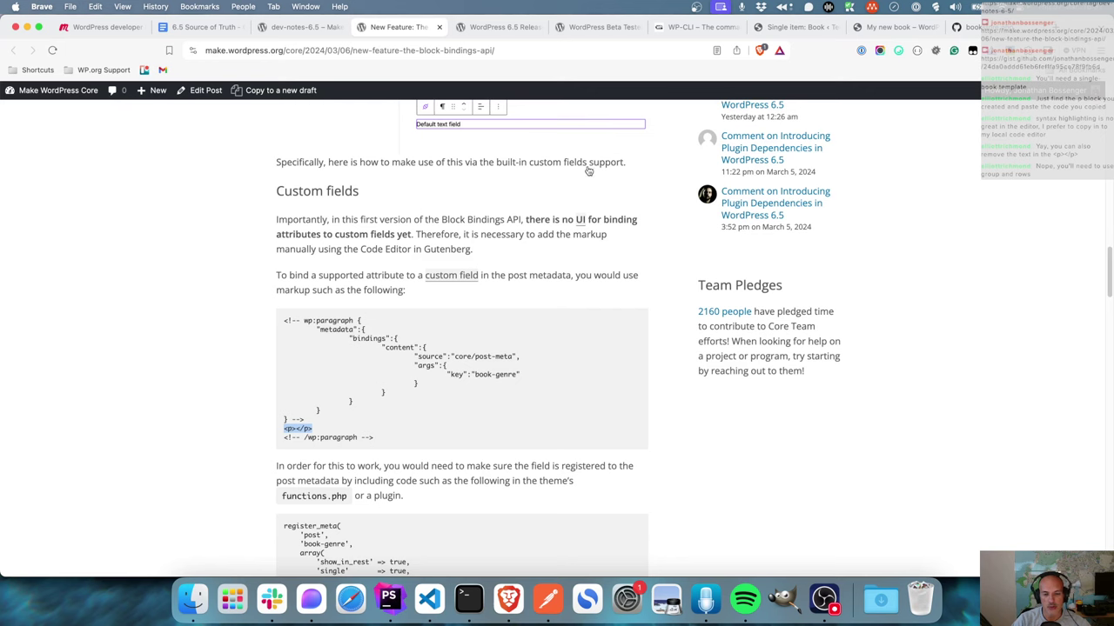
scroll(535, 372, "down", 3)
scroll(534, 372, "down", 2)
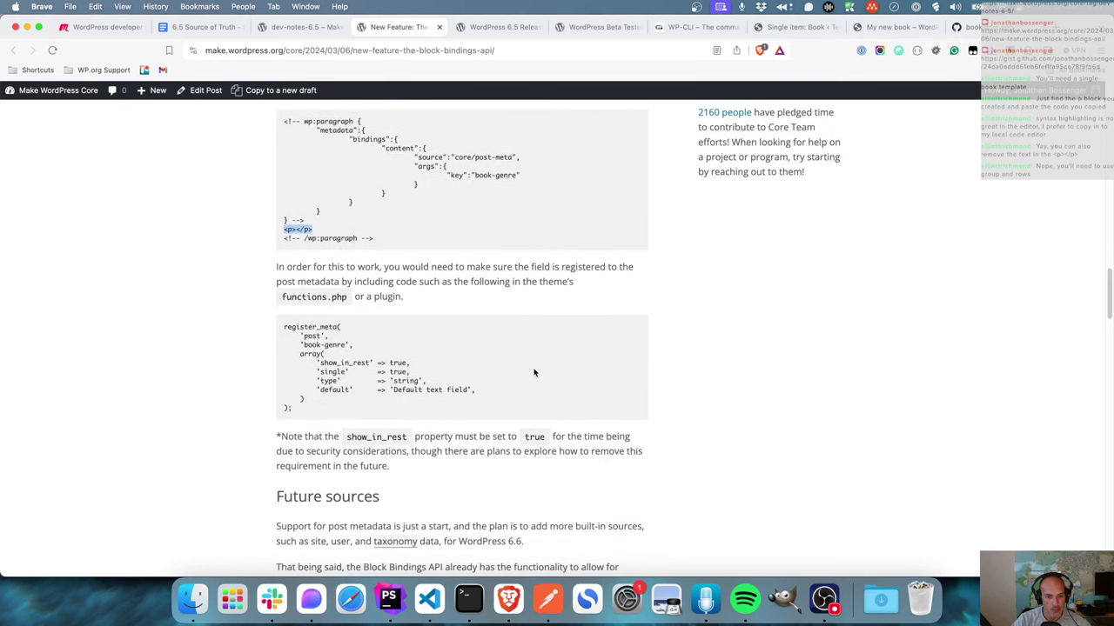
left_click(795, 27)
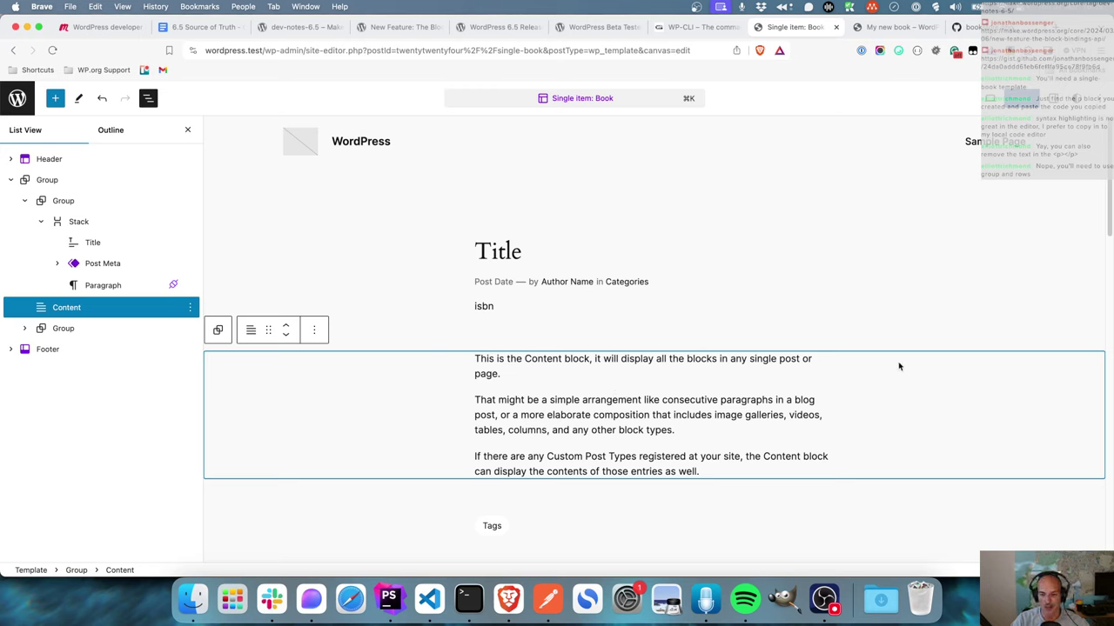
left_click(1104, 99)
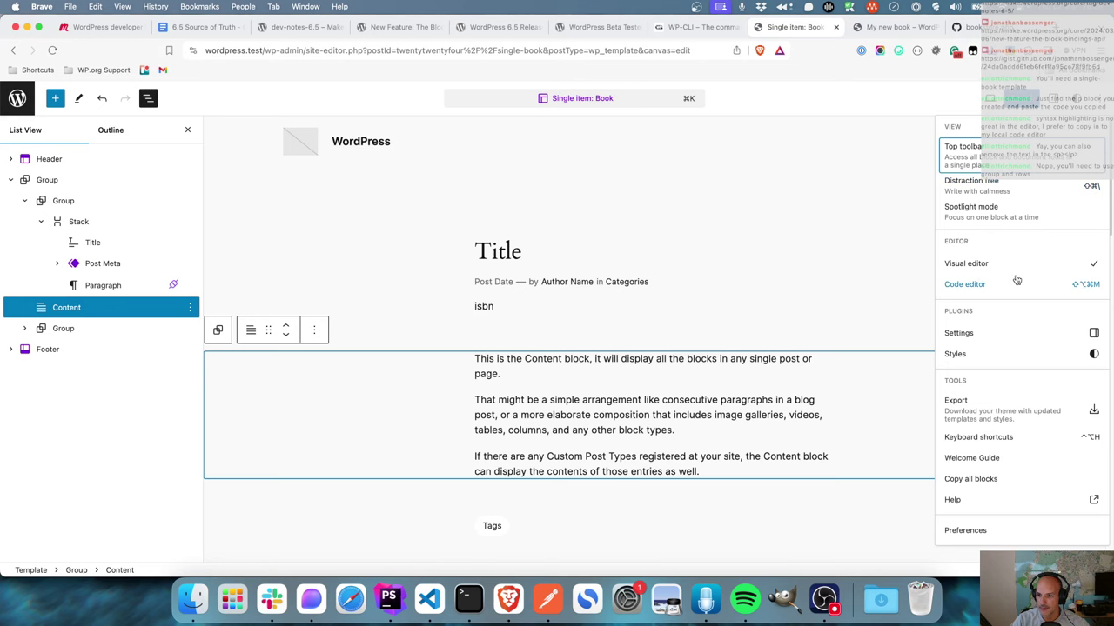
left_click(1015, 284)
scroll(408, 363, "down", 6)
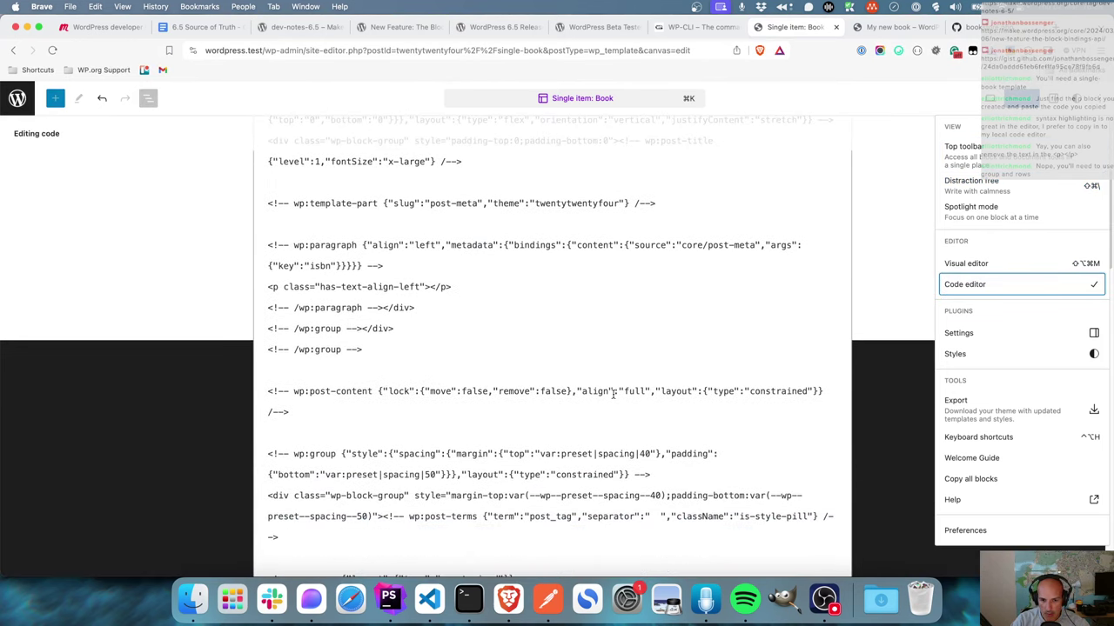
left_click(913, 263)
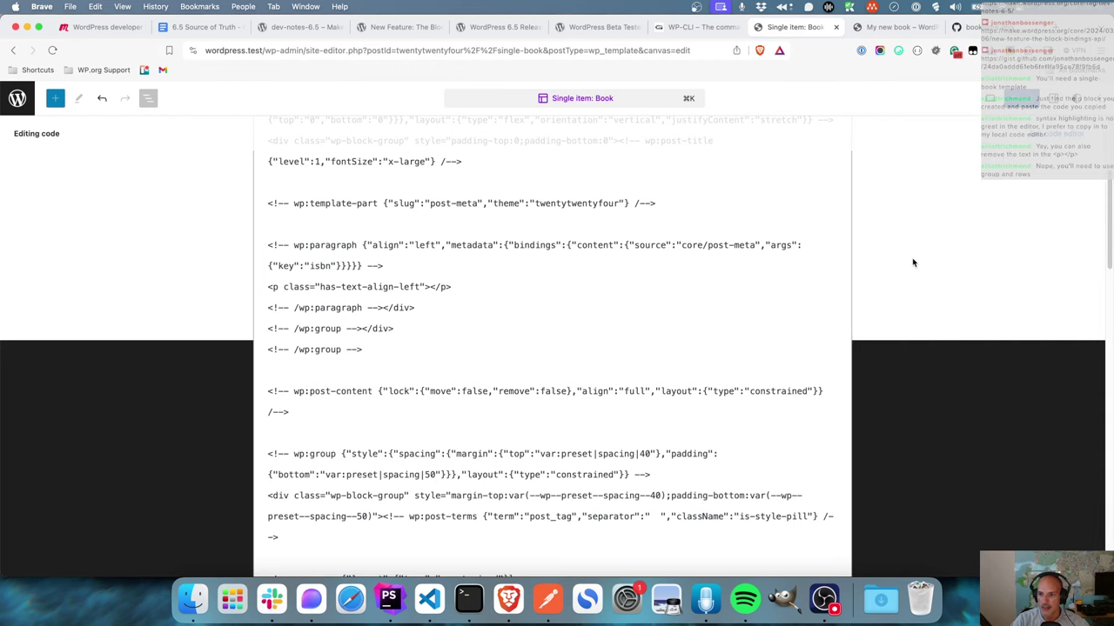
left_click(484, 308)
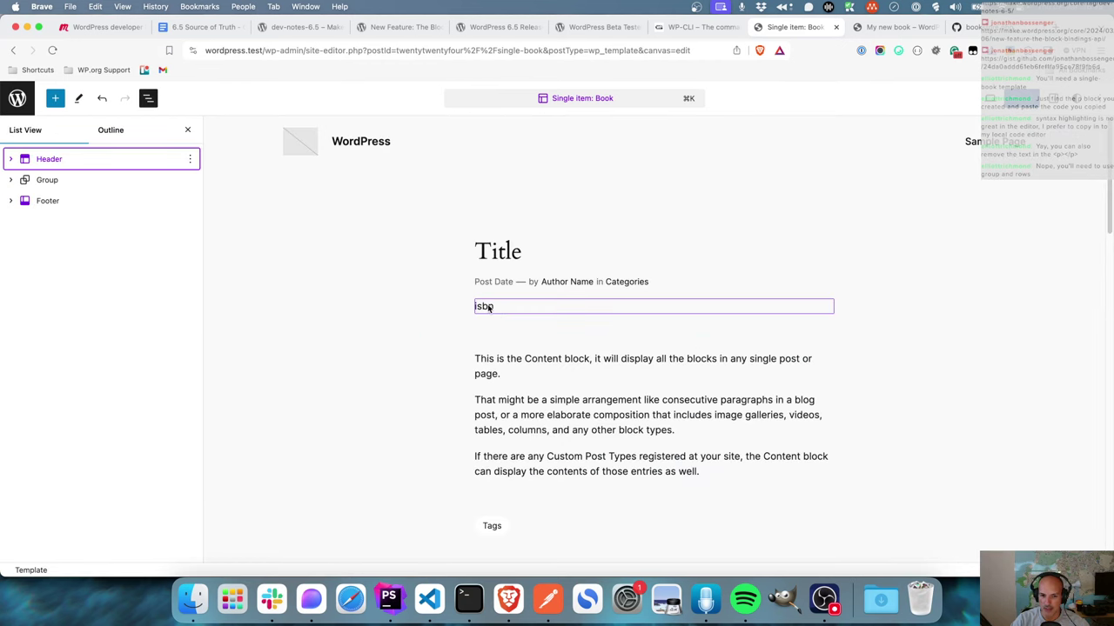
double_click(485, 307)
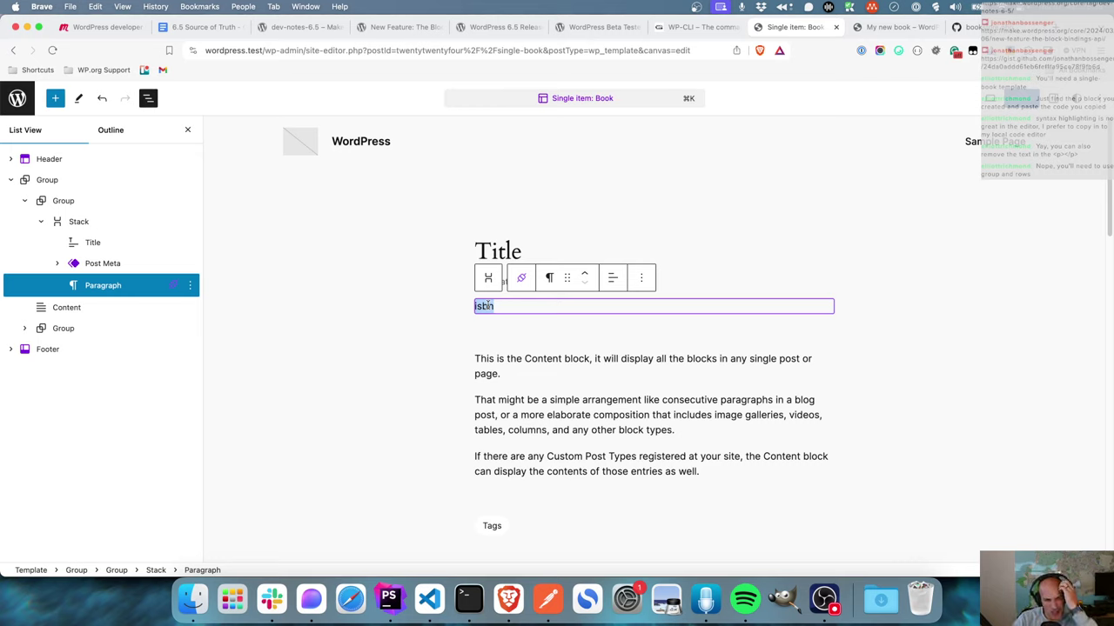
- Insert a Row group before the isbn paragraph containing a paragraph reading 'ISBN:'
left_click(190, 264)
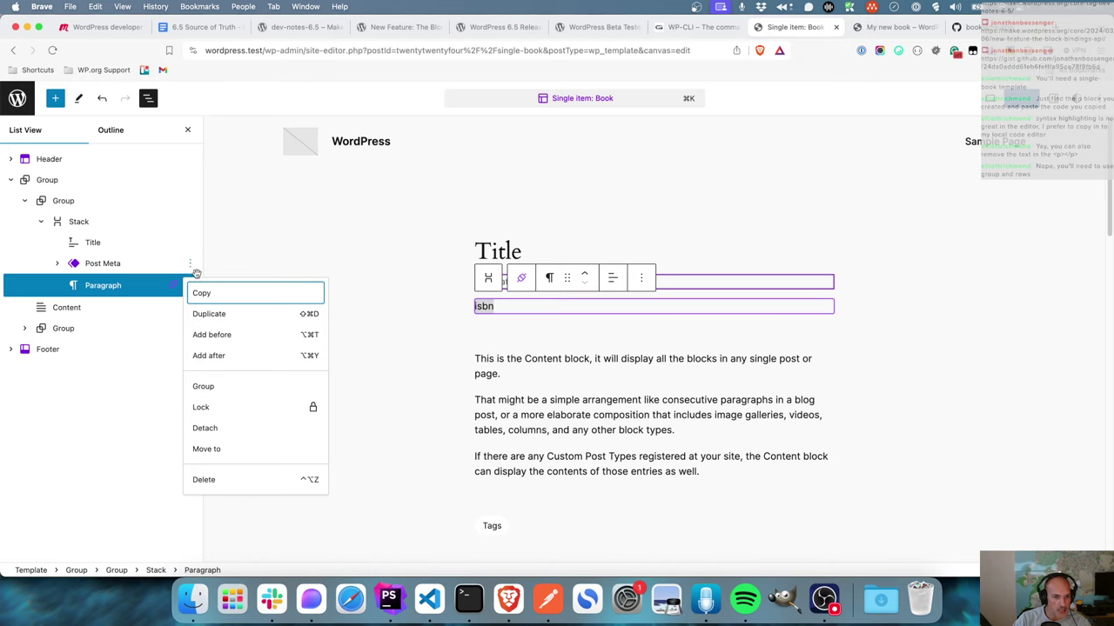
left_click(209, 355)
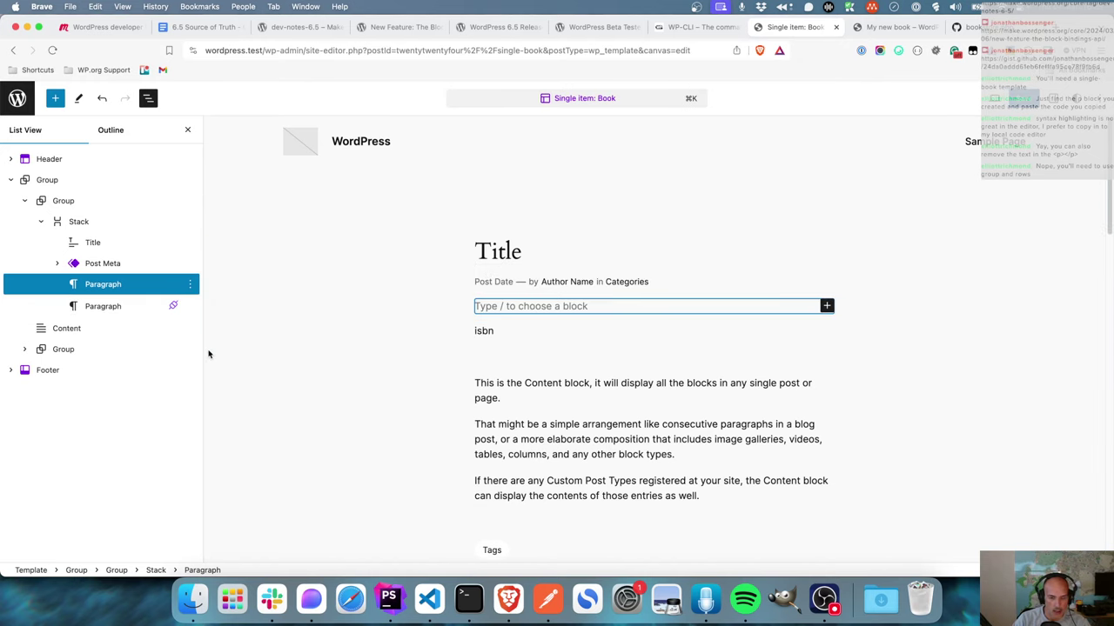
type("/group")
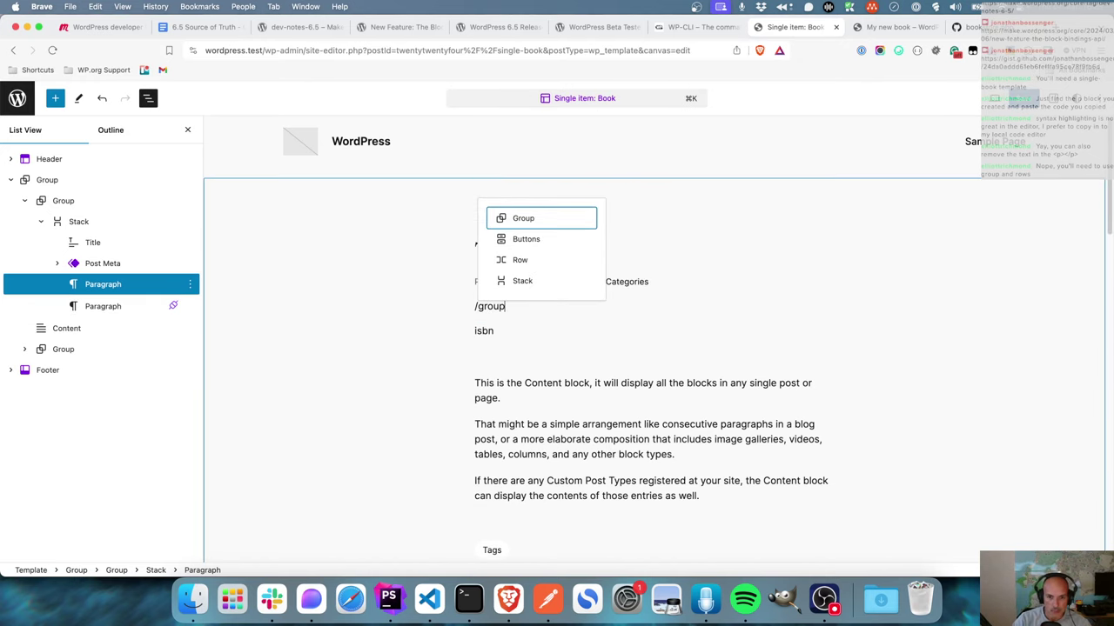
left_click(541, 224)
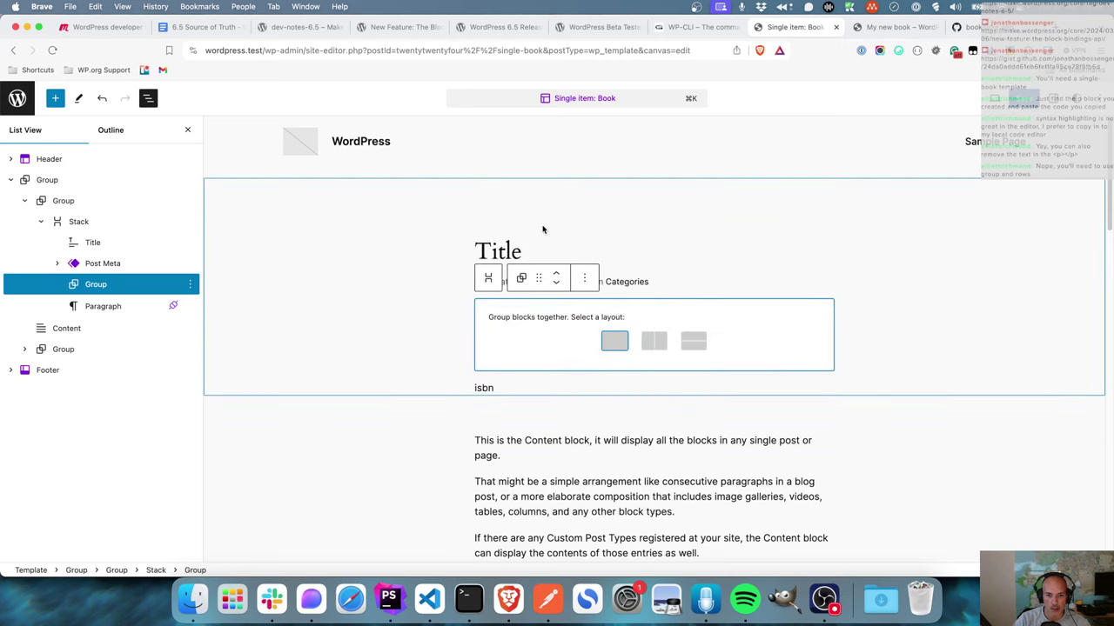
left_click(652, 348)
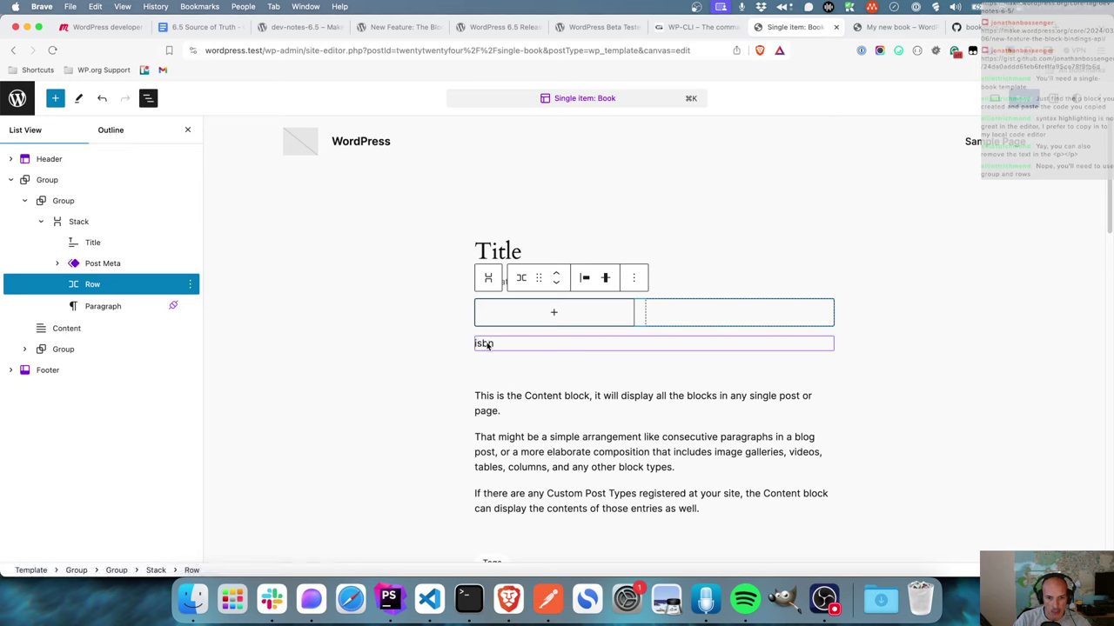
left_click(548, 319)
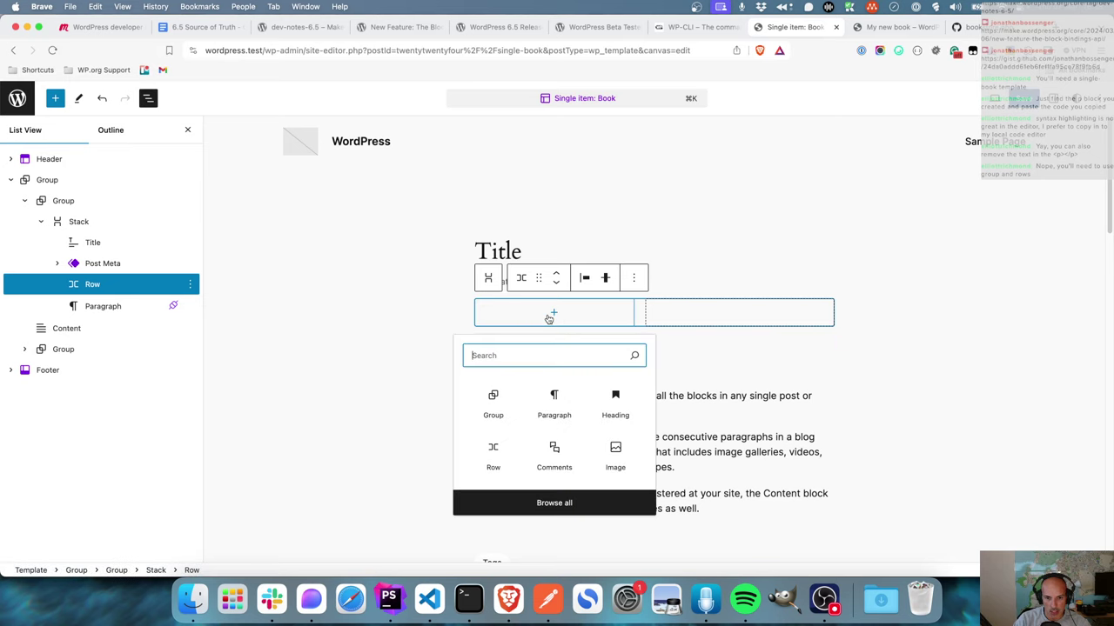
left_click(555, 398)
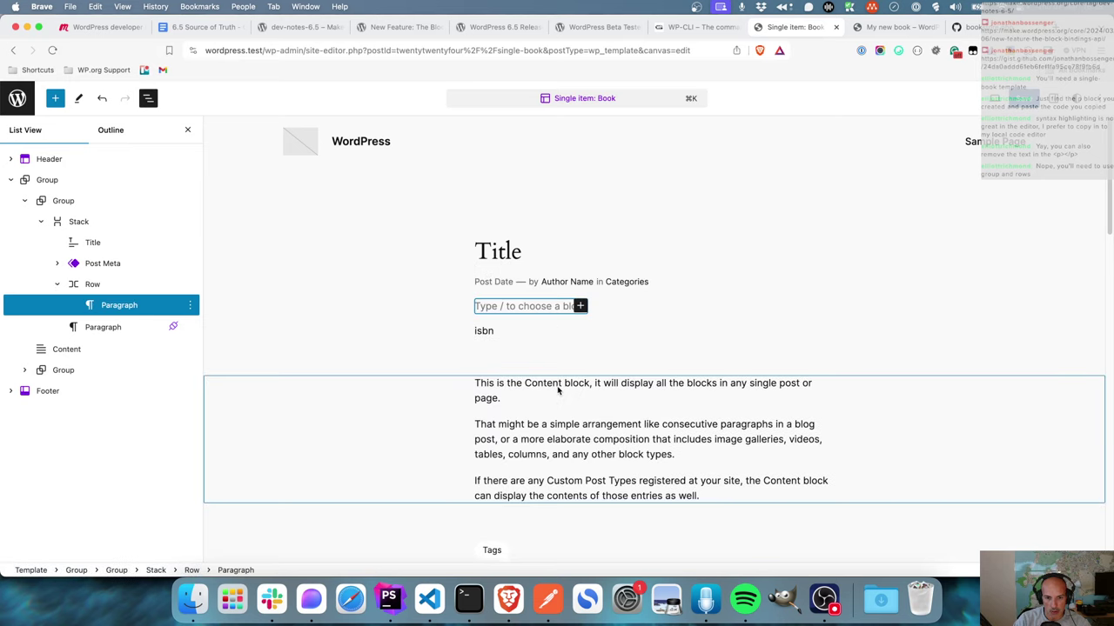
left_click(534, 306)
type("ISBN:")
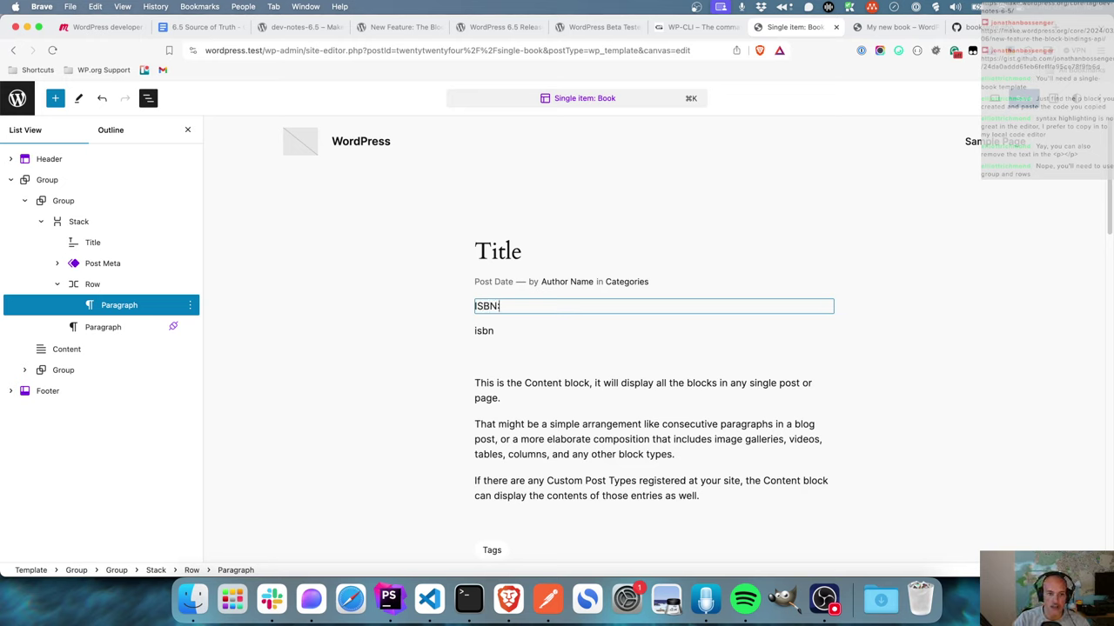
- Move the isbn paragraph into the Row beside the ISBN: label and save the template
left_click(649, 316)
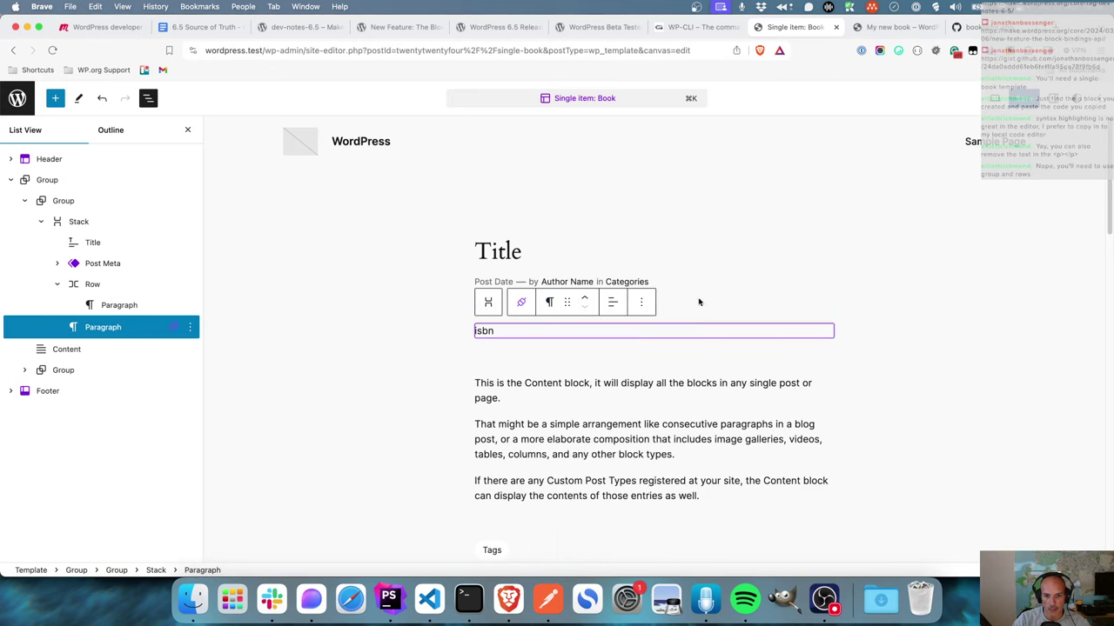
left_click(611, 312)
left_click(826, 307)
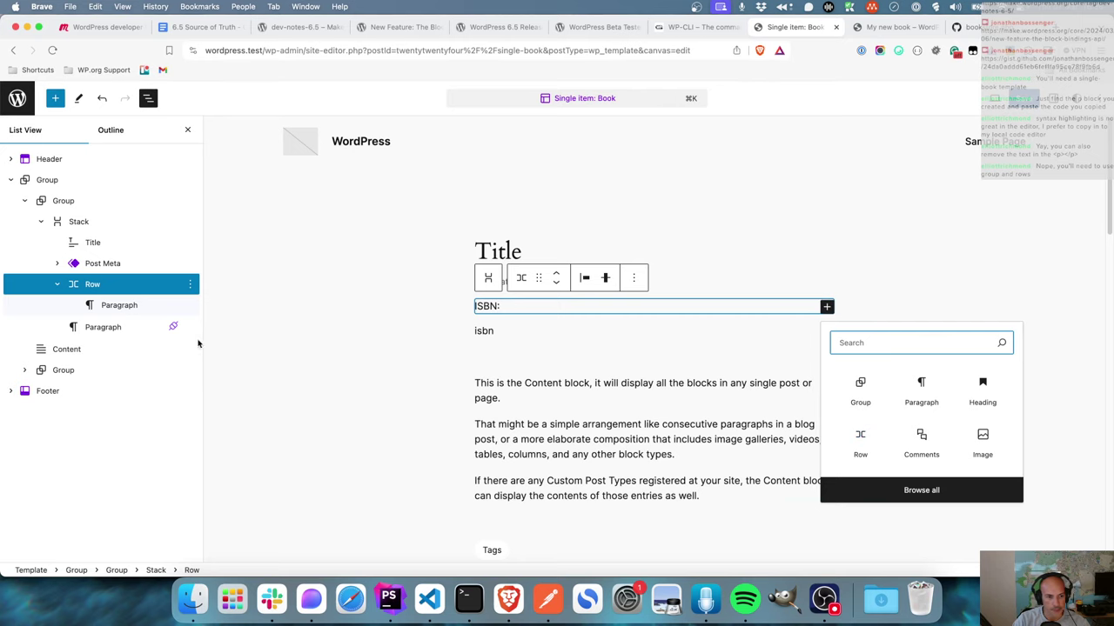
left_click(127, 310)
left_click_drag(102, 326, 112, 324)
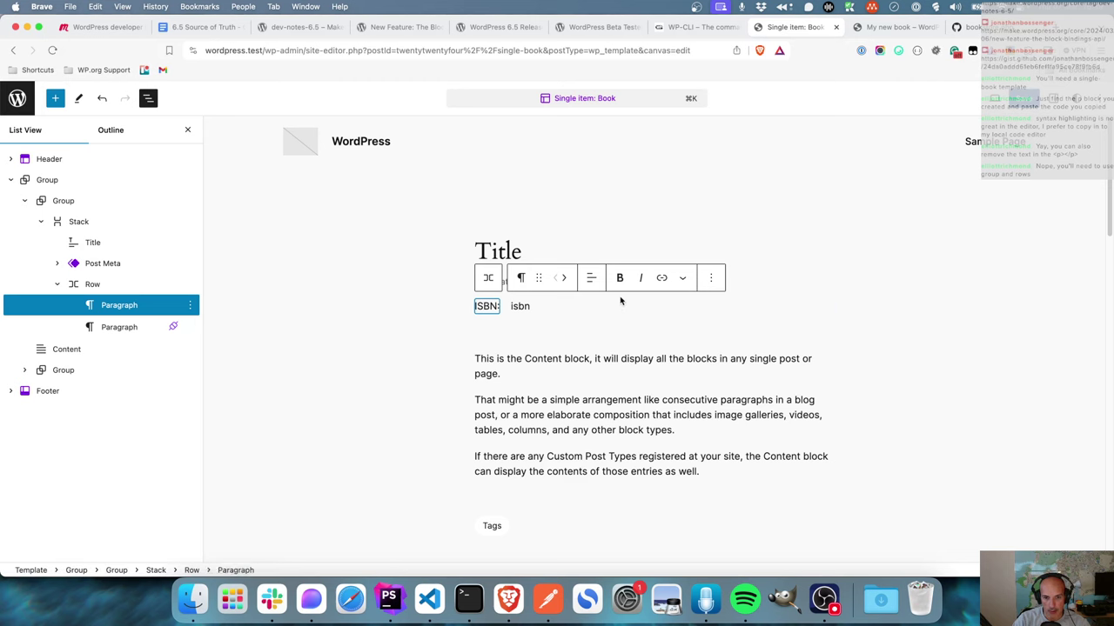
left_click(752, 311)
left_click(927, 310)
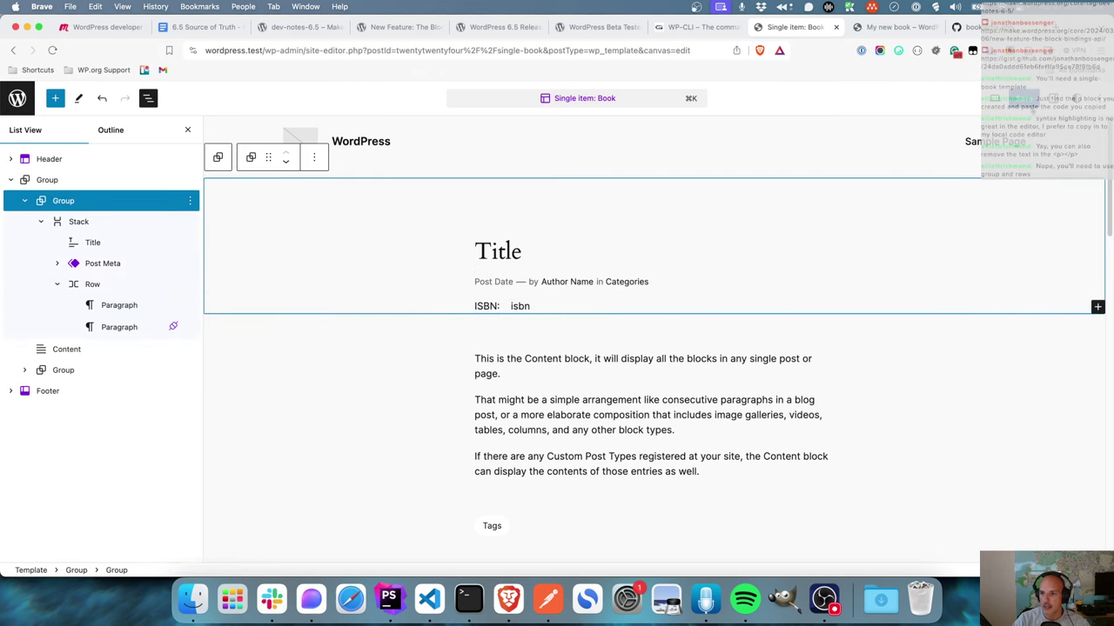
left_click(1028, 101)
left_click(969, 99)
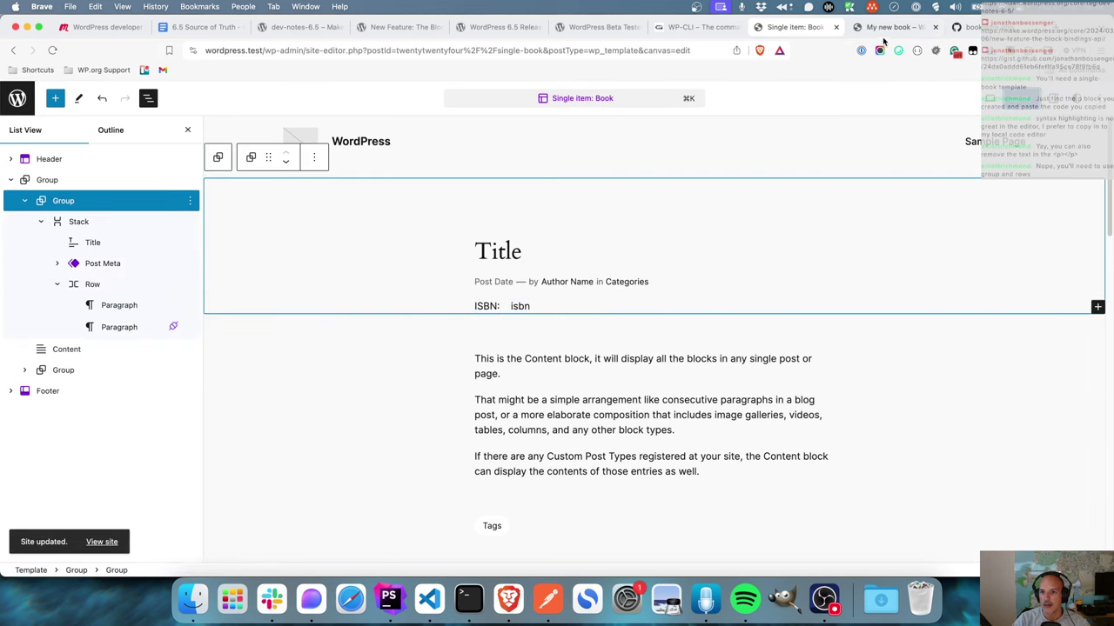
left_click(891, 27)
left_click(52, 50)
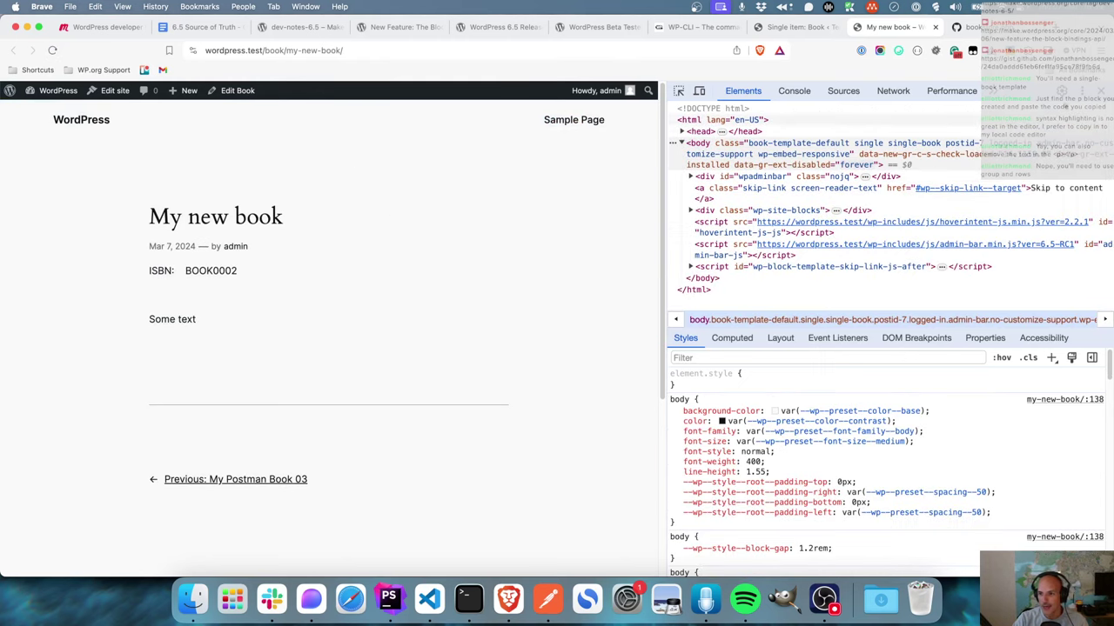
key("super+alt+i")
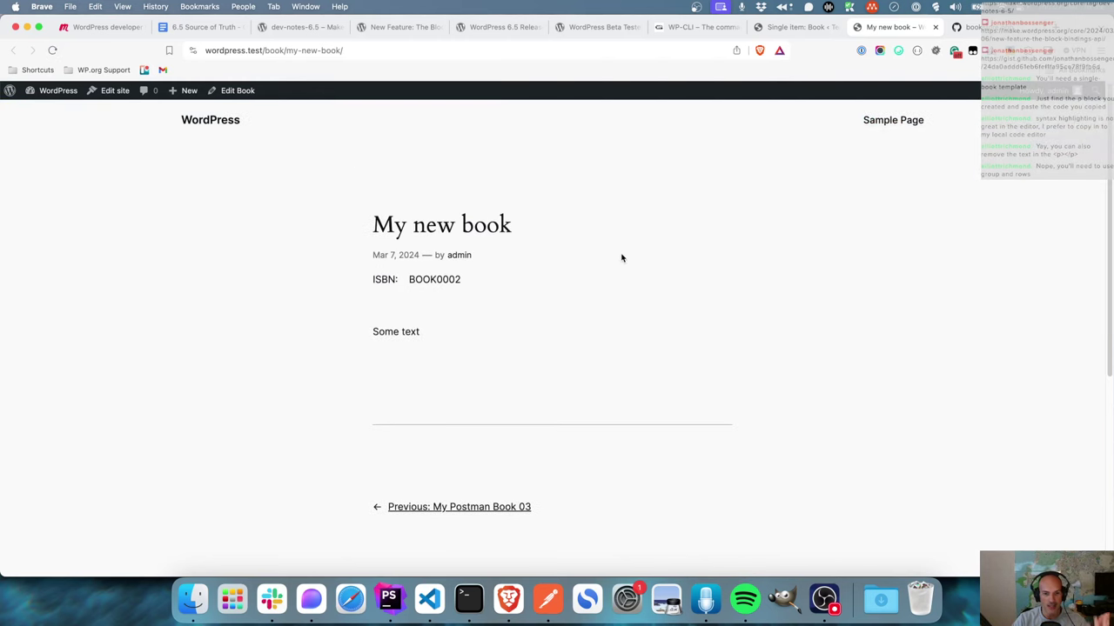
left_click(793, 28)
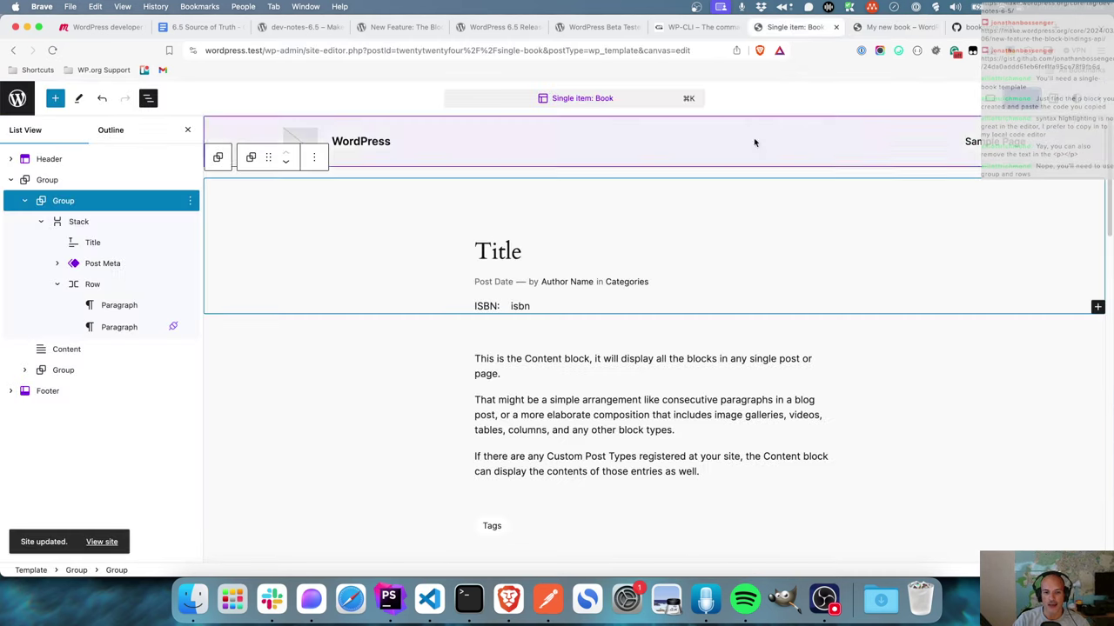
- Switch to the Code editor and review the flex group markup holding ISBN: and the isbn paragraph
double_click(528, 310)
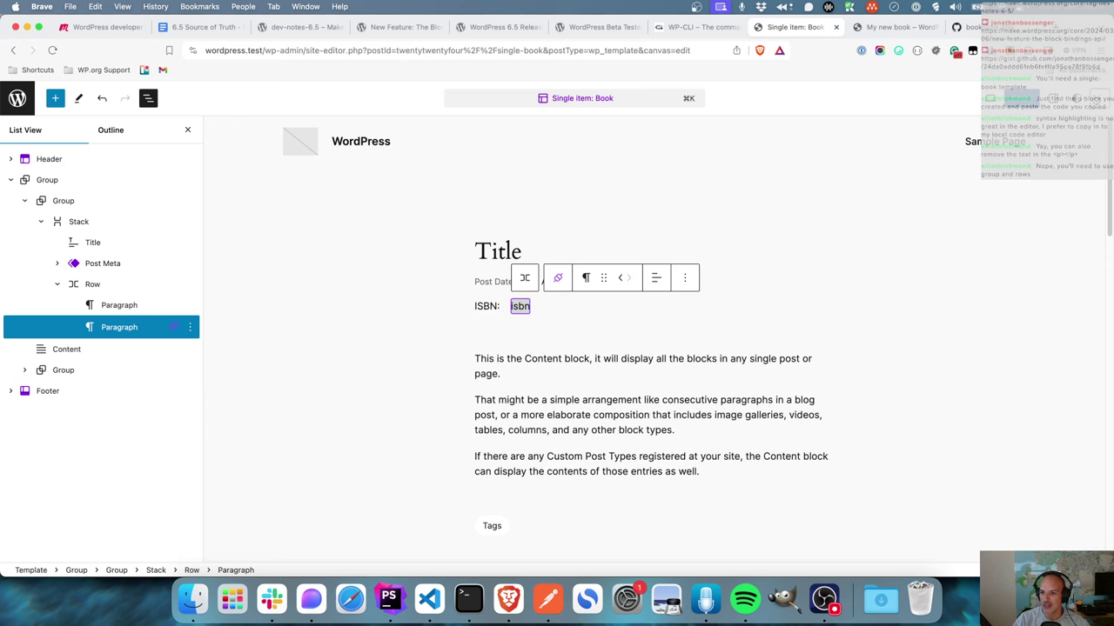
left_click(1098, 99)
left_click(1032, 284)
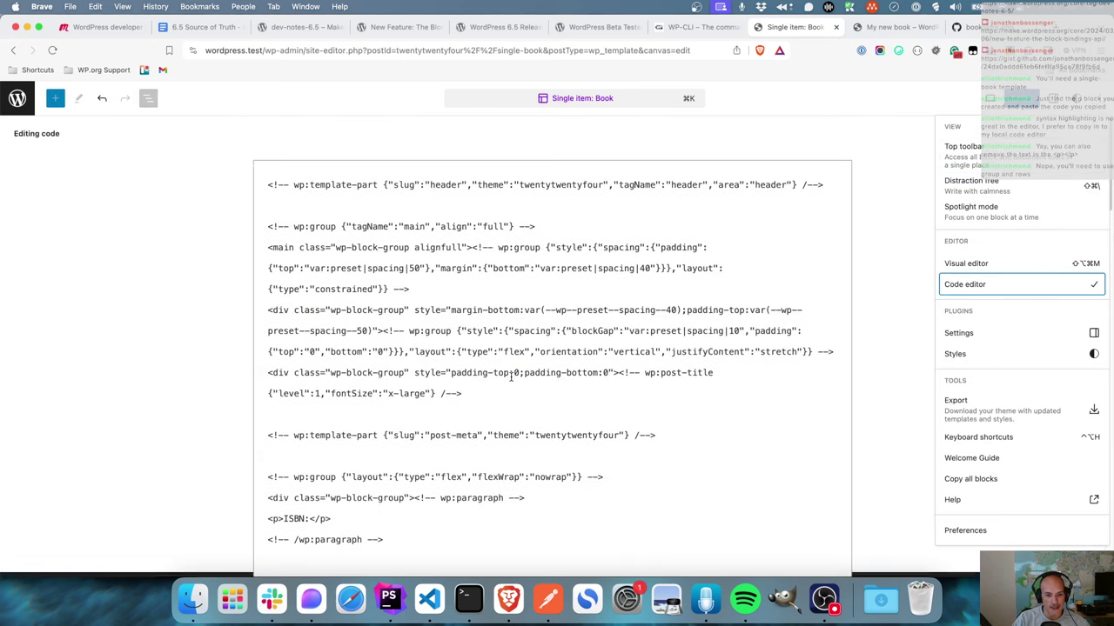
scroll(511, 376, "down", 5)
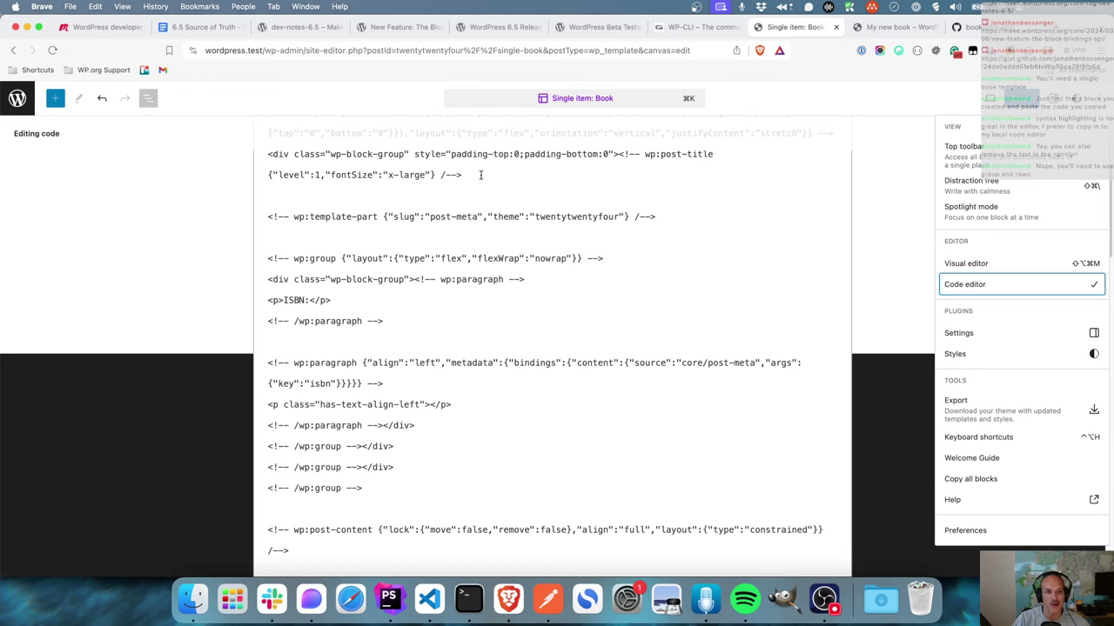
scroll(639, 174, "up", 5)
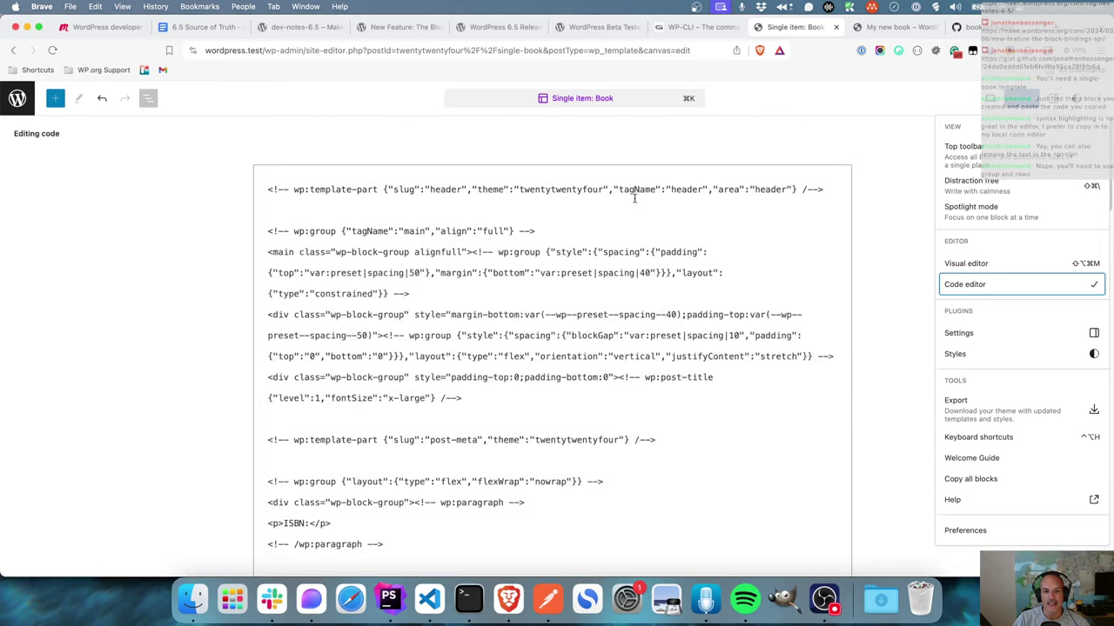
- Return to the Block Bindings API article and look over its register_meta code example
left_click(395, 28)
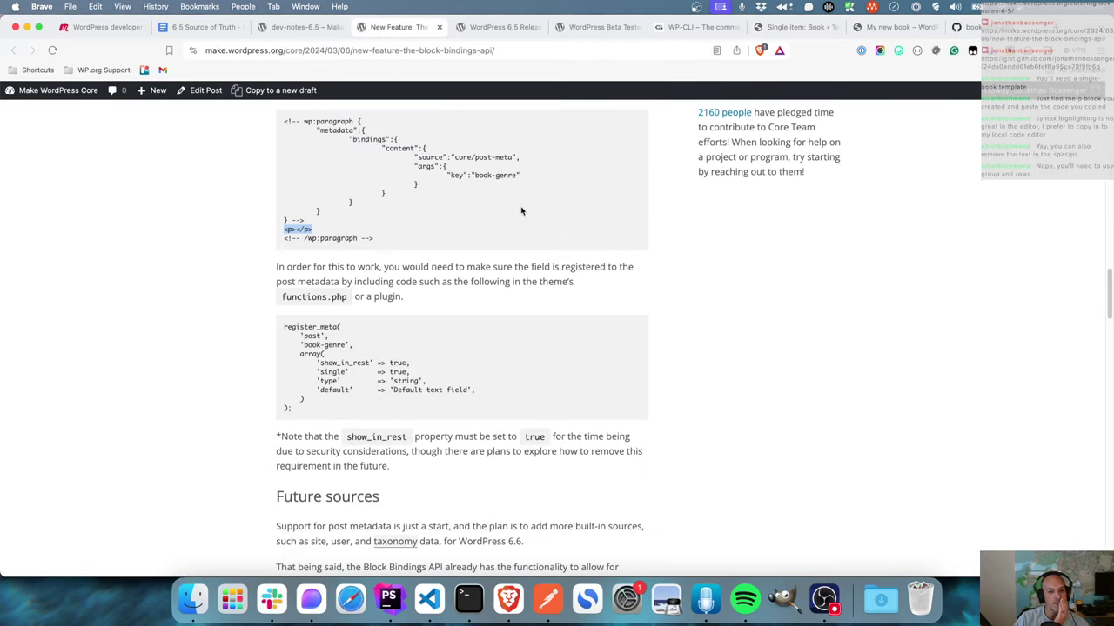
scroll(522, 285, "up", 1)
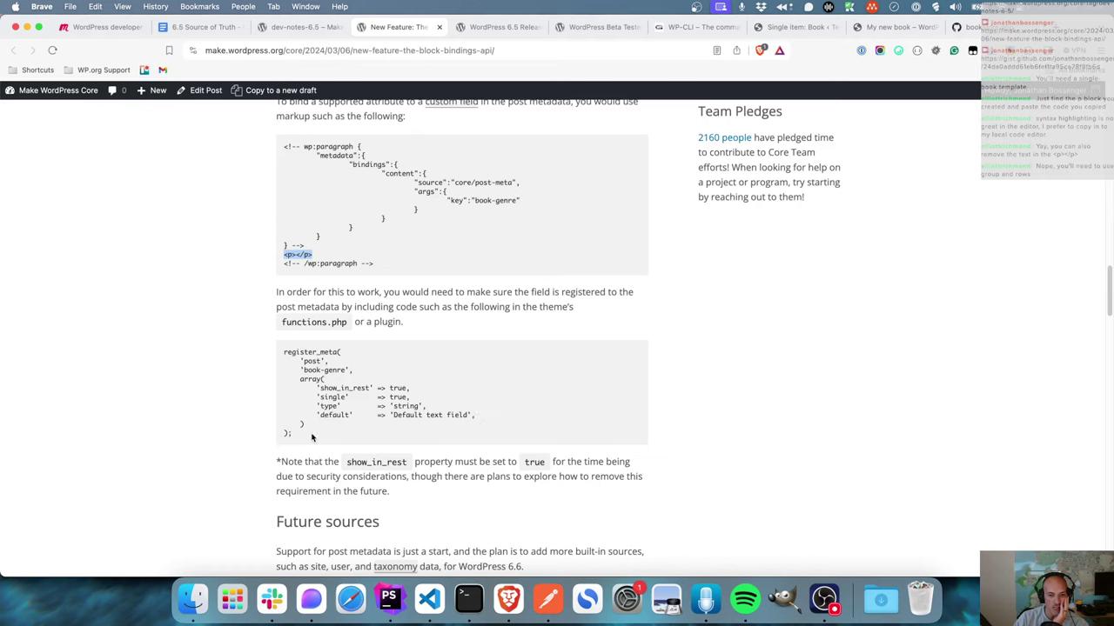
left_click_drag(313, 437, 271, 346)
left_click(397, 372)
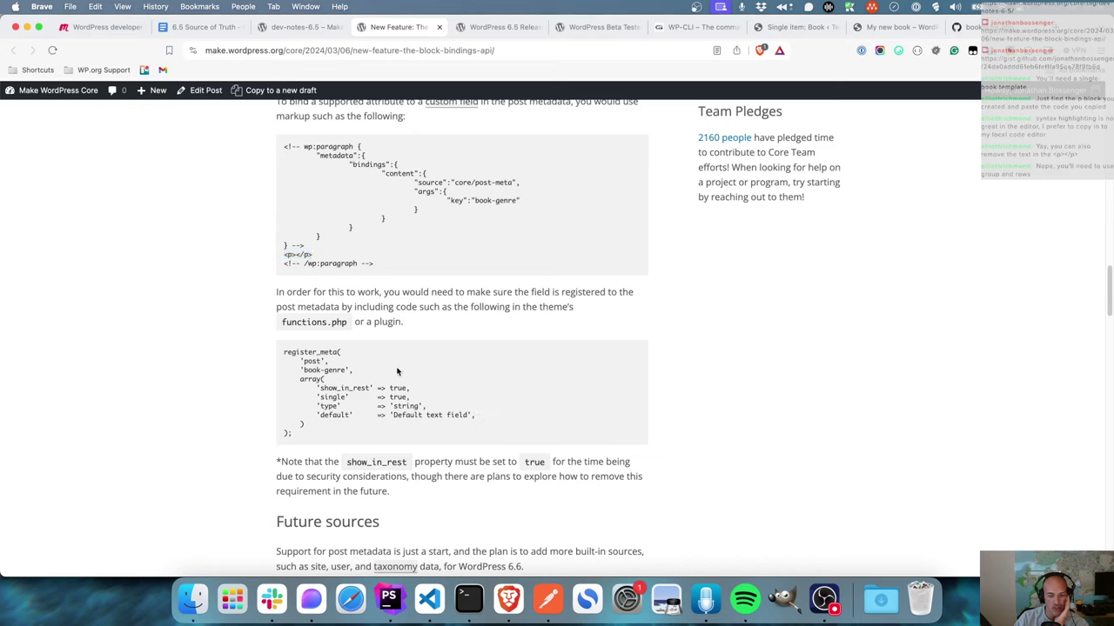
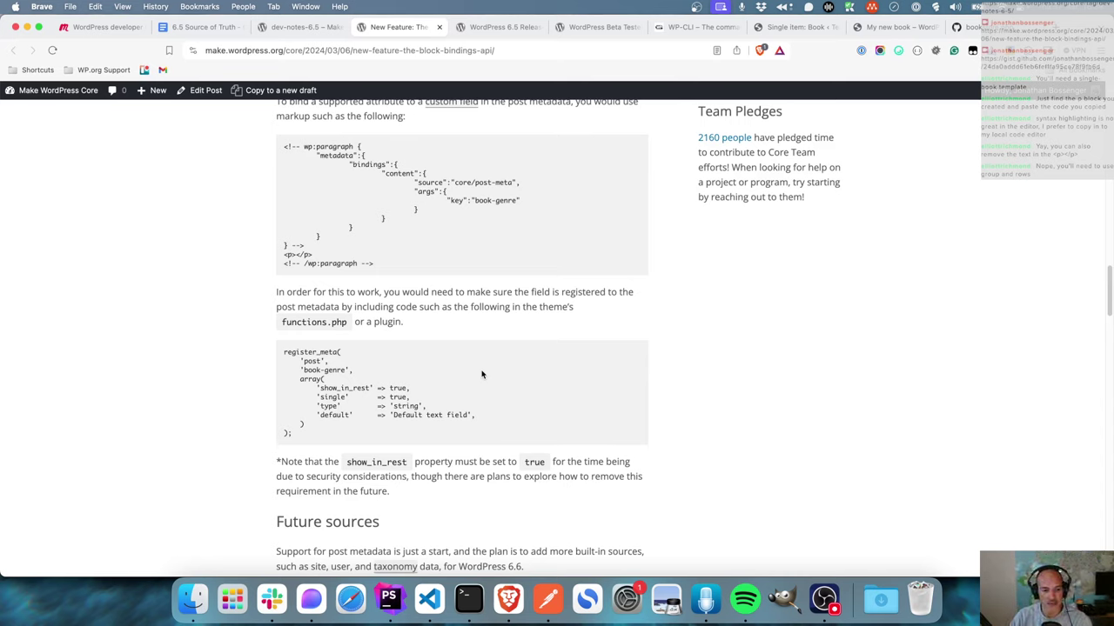
- Select the paragraph binding snippet and its empty <p></p> element in the Block Bindings article
double_click(456, 200)
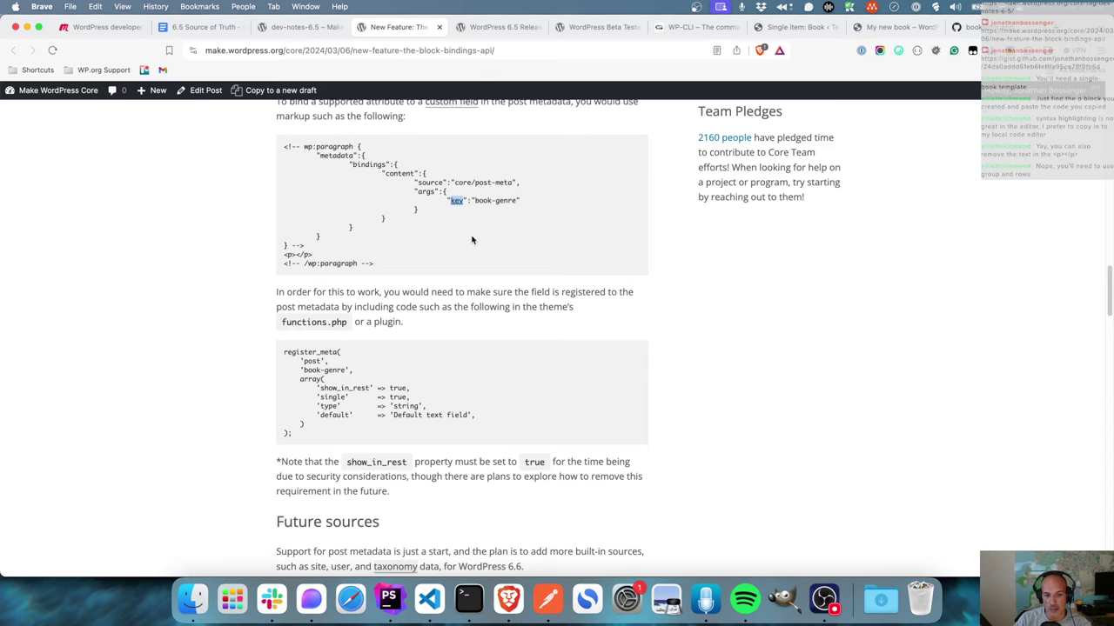
left_click_drag(381, 259, 263, 153)
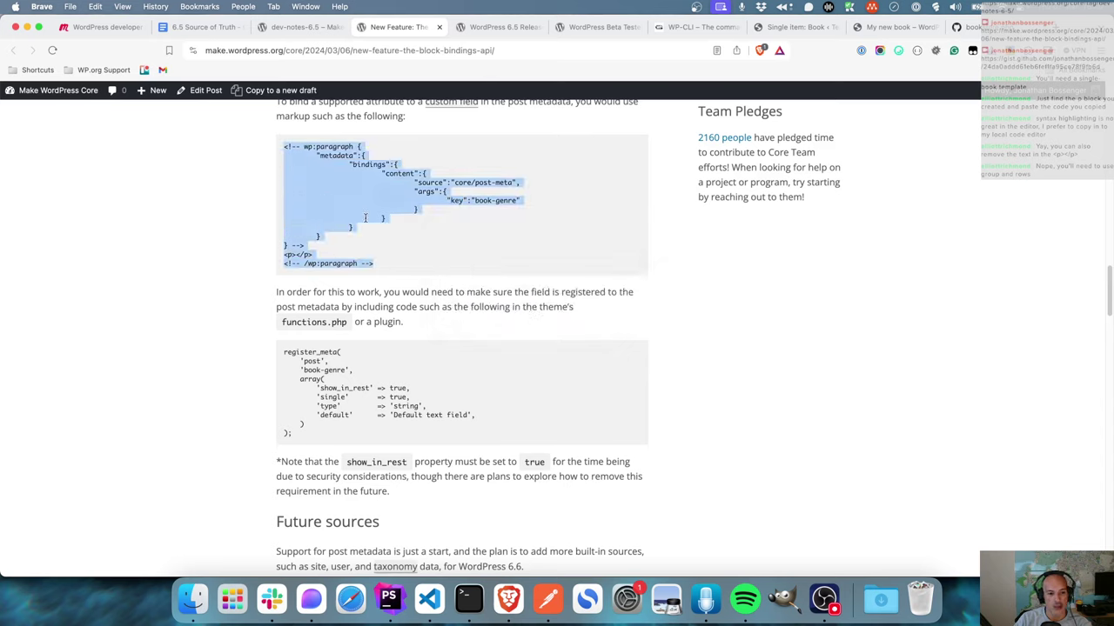
left_click(419, 261)
left_click_drag(401, 268, 283, 144)
left_click_drag(315, 258, 281, 256)
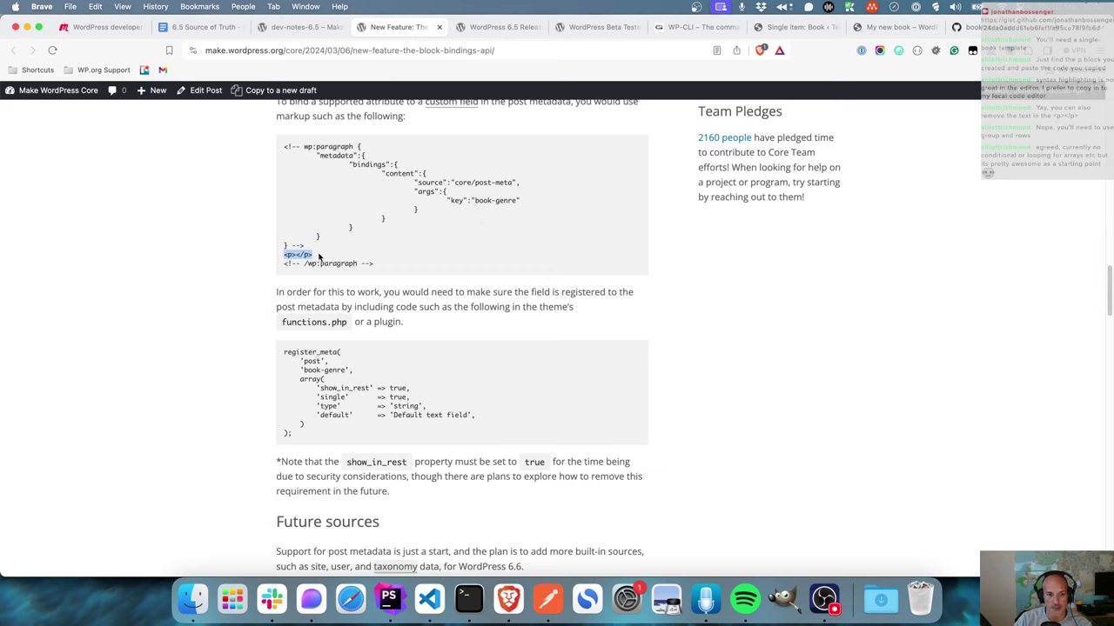
- Reread the article's note about having no binding UI, then return to the Single item: Book template
key("super+Tab")
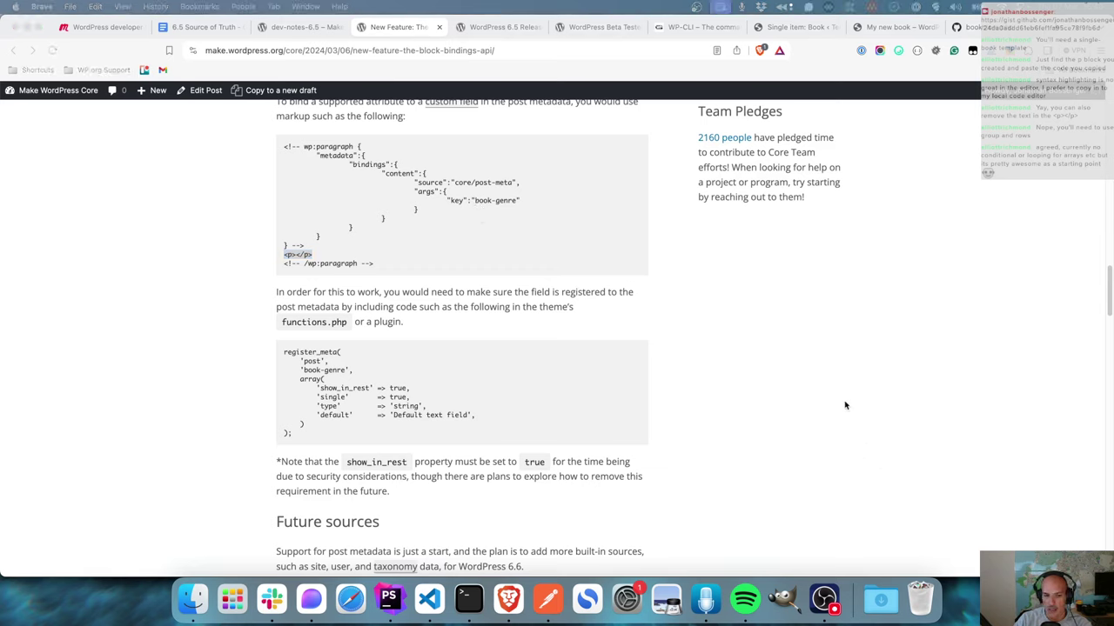
scroll(617, 368, "up", 10)
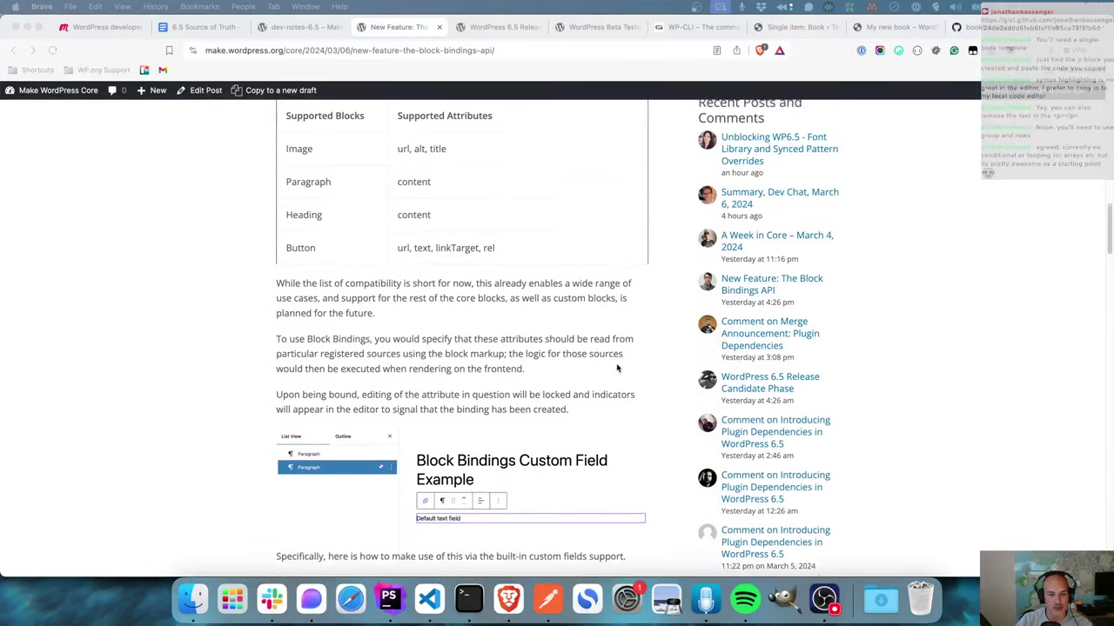
scroll(617, 368, "down", 7)
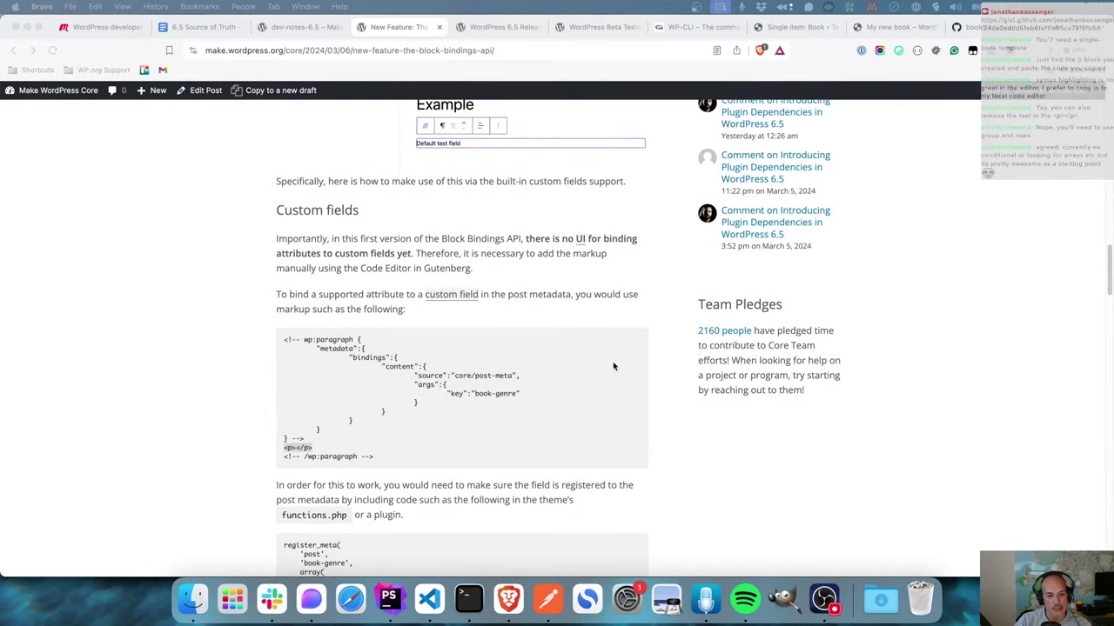
scroll(613, 366, "down", 8)
scroll(613, 366, "down", 6)
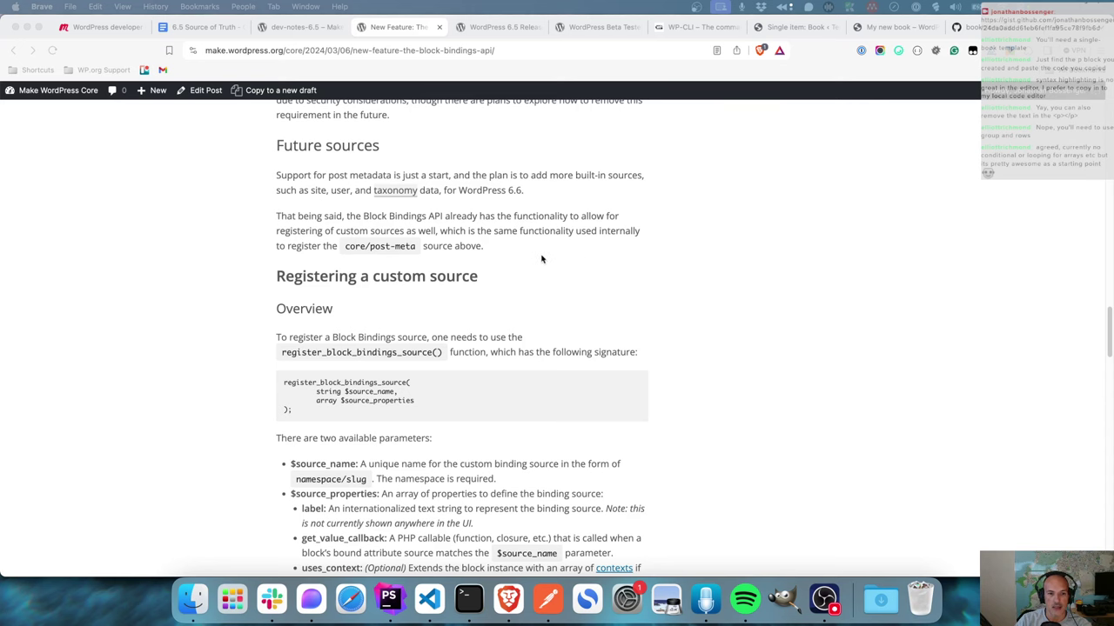
scroll(647, 258, "up", 5)
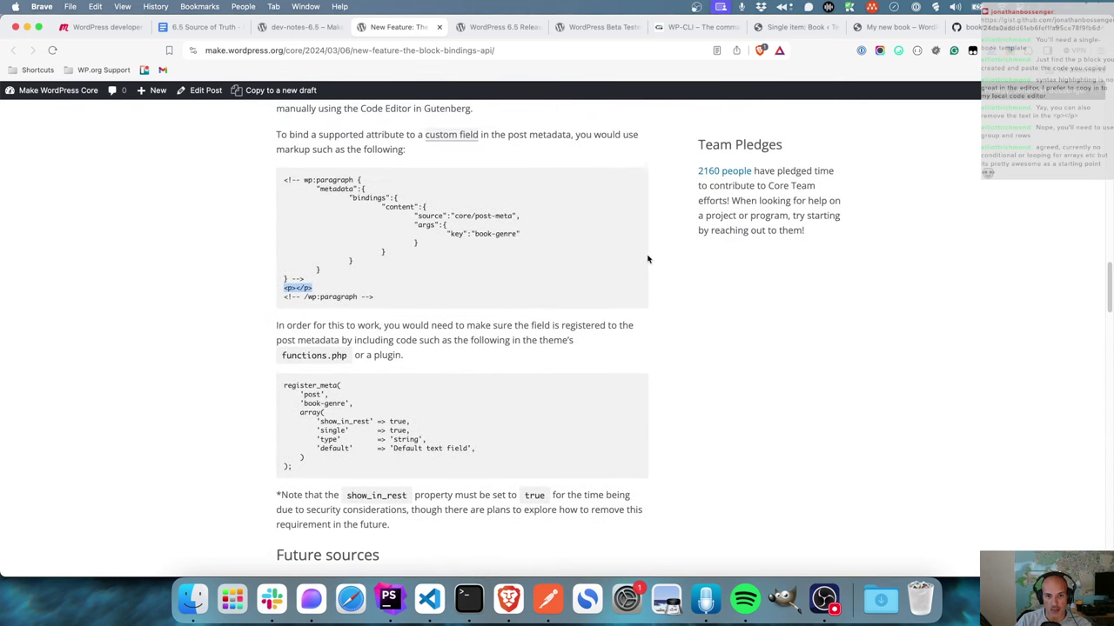
scroll(648, 259, "up", 2)
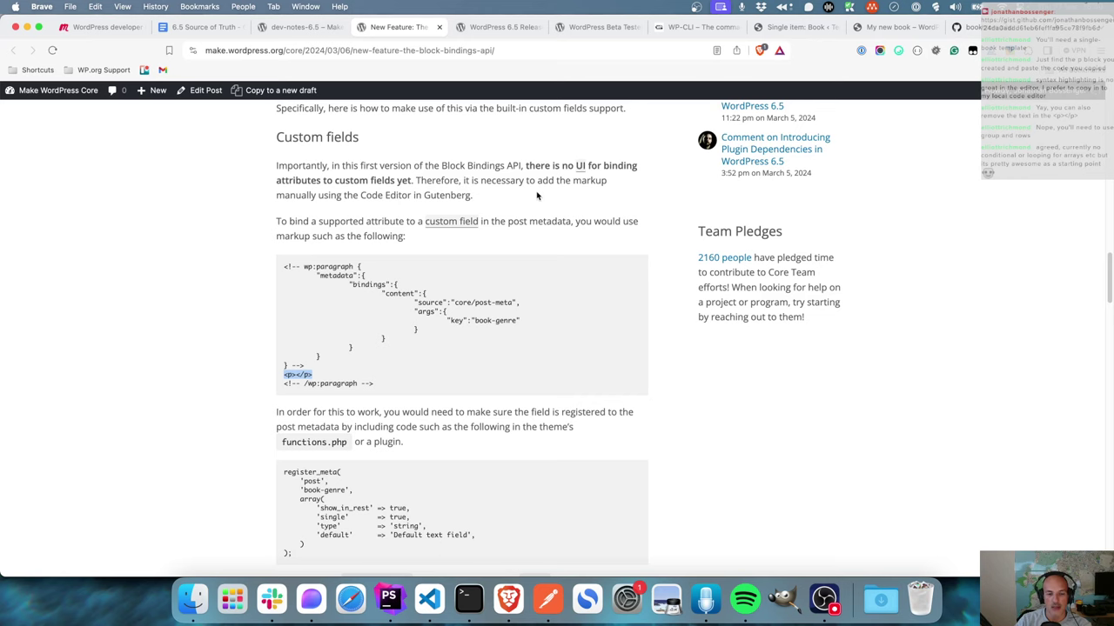
left_click_drag(537, 196, 276, 165)
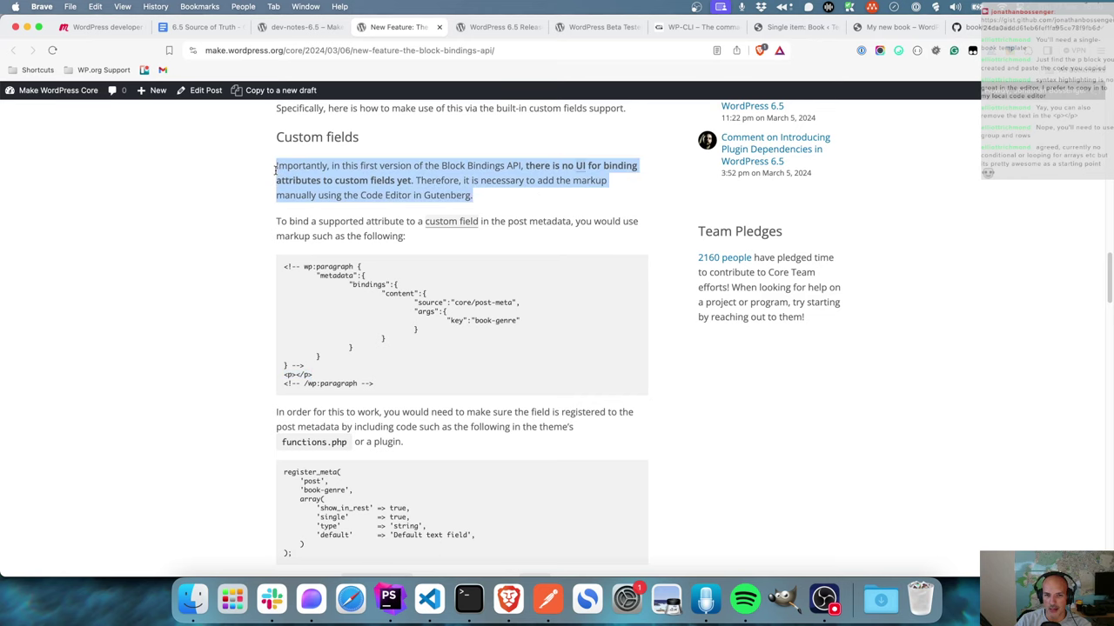
left_click(780, 31)
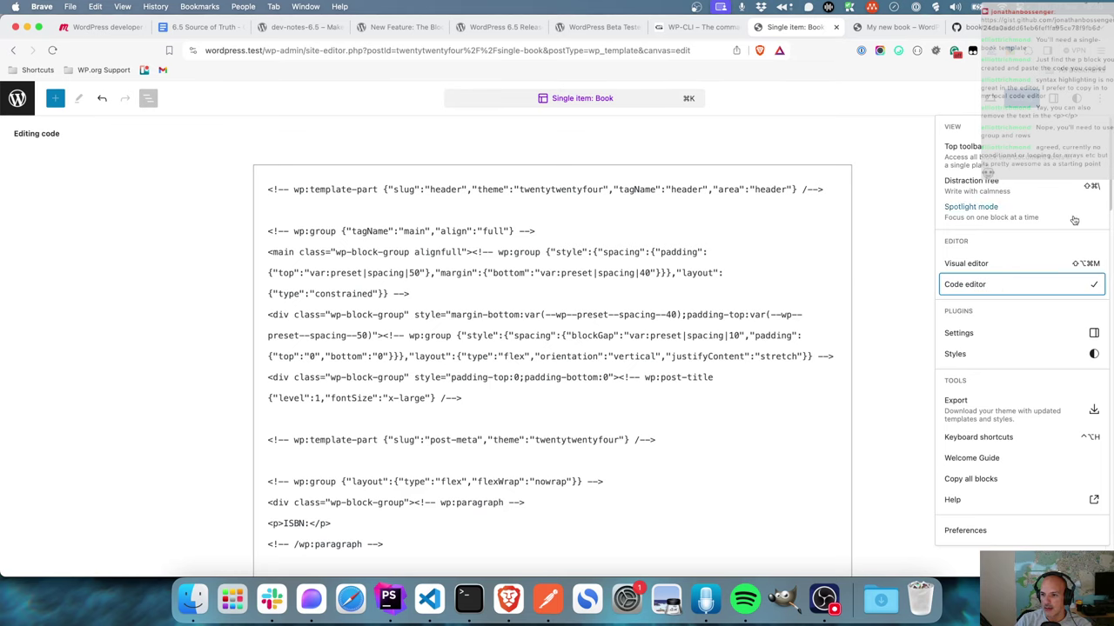
- Switch the template to visual editing, inspect the isbn paragraph's settings, and return to the Block Bindings article
left_click(1004, 264)
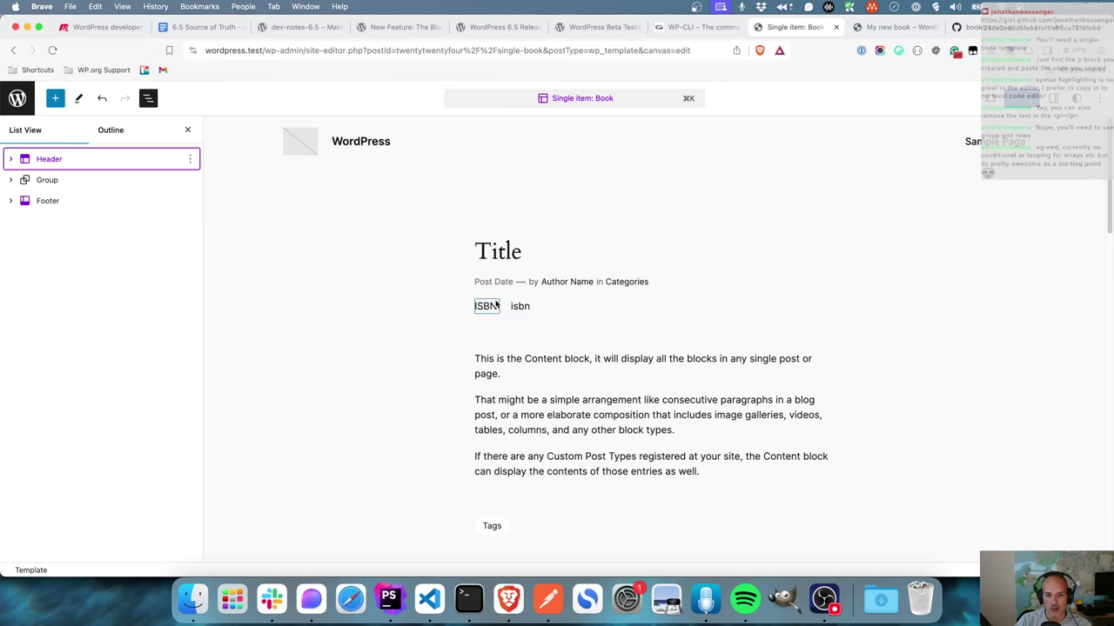
left_click(497, 304)
left_click(520, 307)
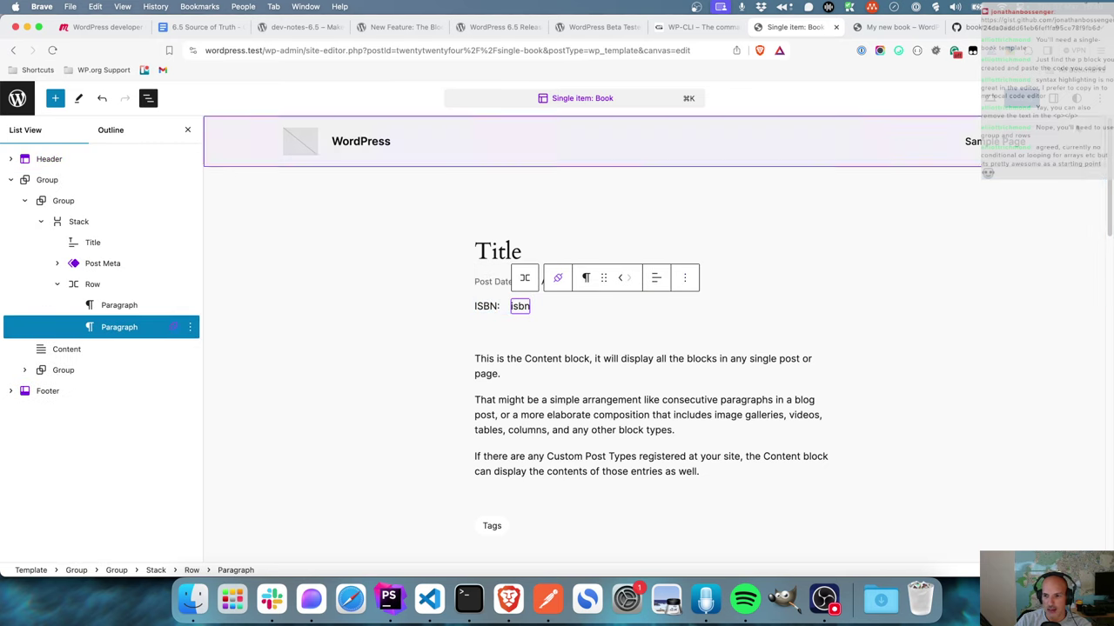
left_click(1066, 97)
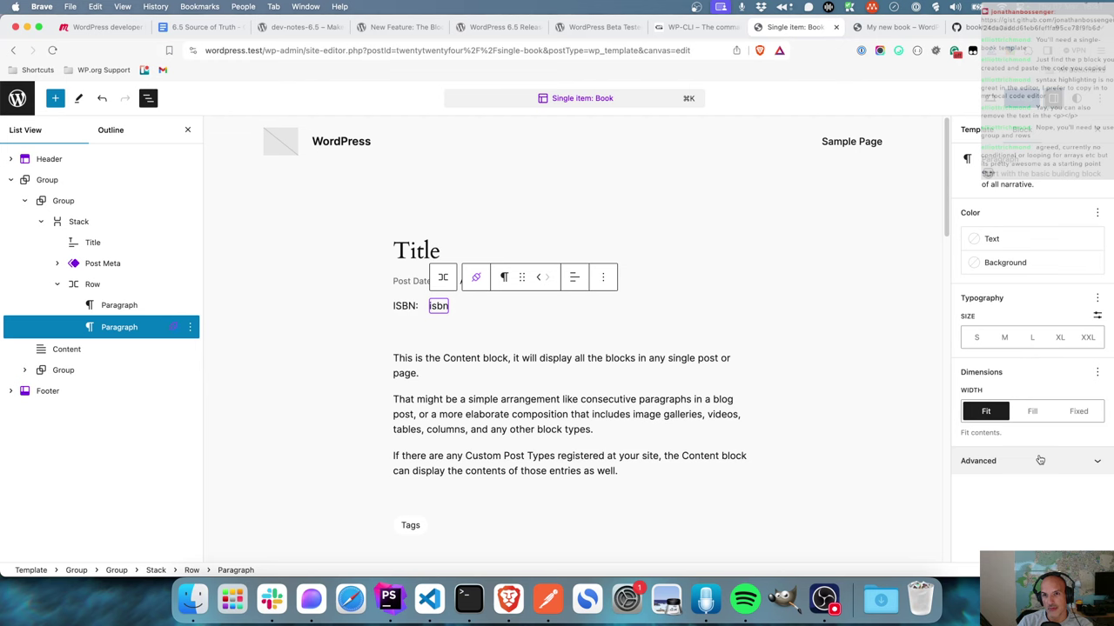
left_click(477, 28)
left_click(402, 27)
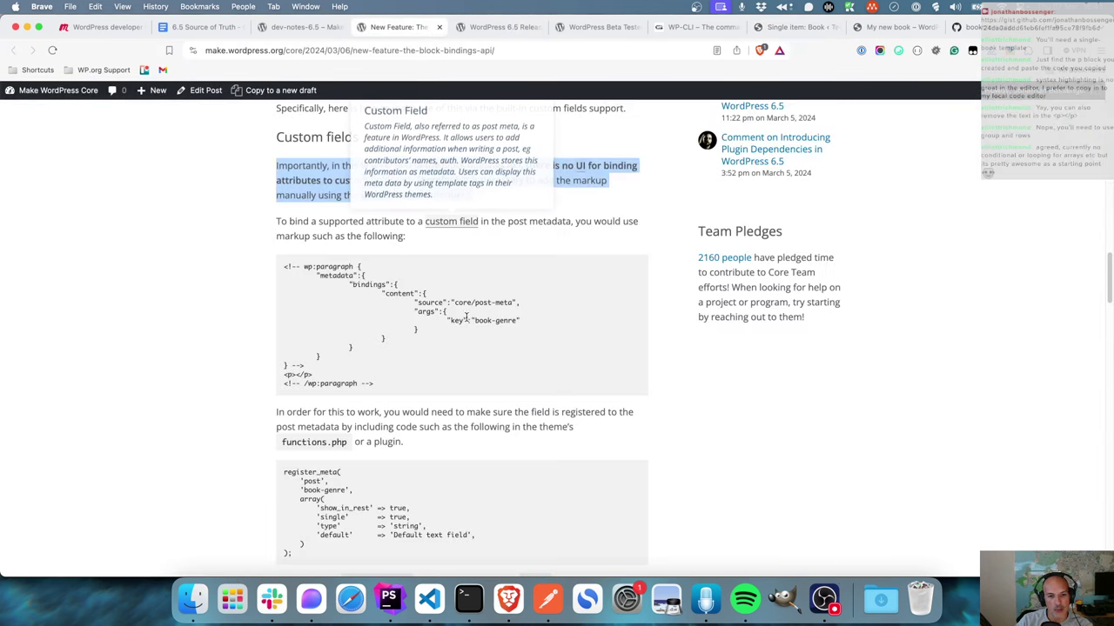
left_click_drag(413, 303, 539, 306)
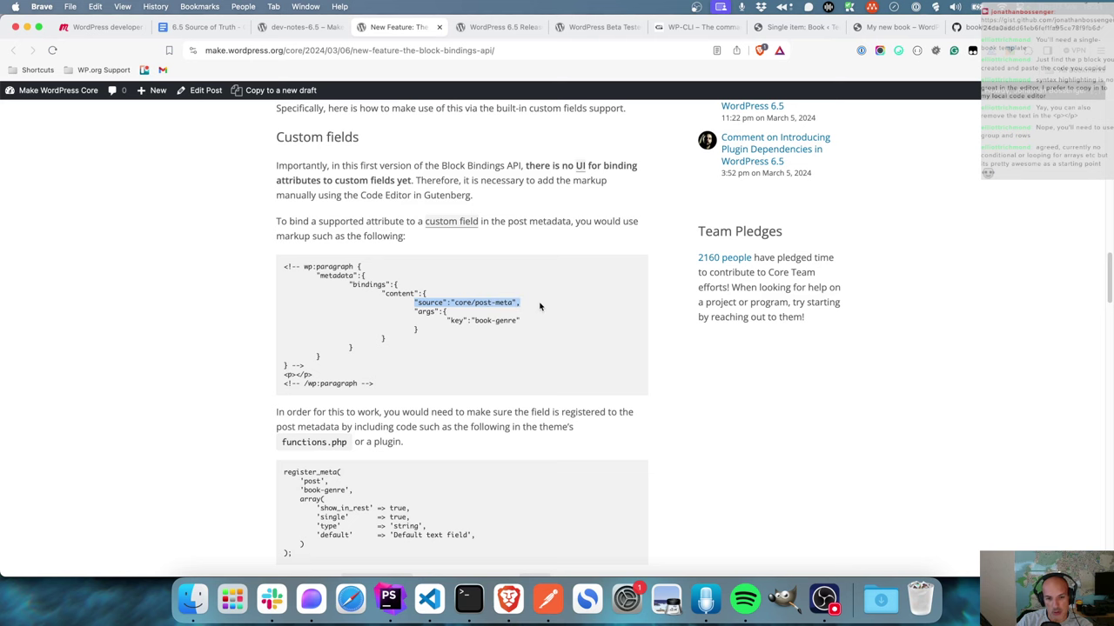
left_click_drag(432, 331, 421, 315)
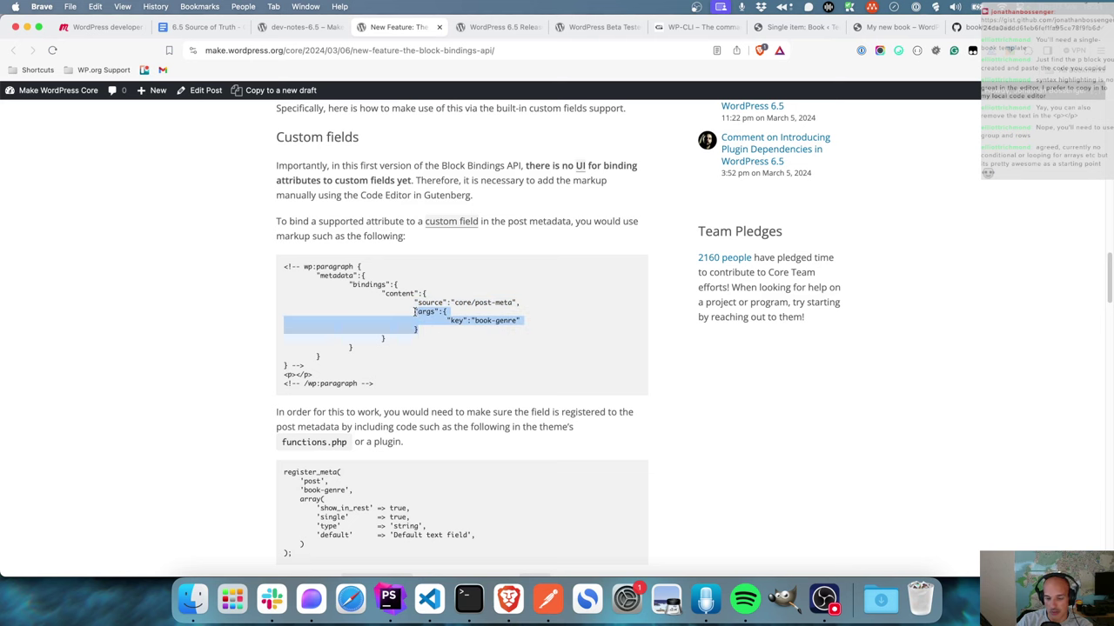
left_click(817, 27)
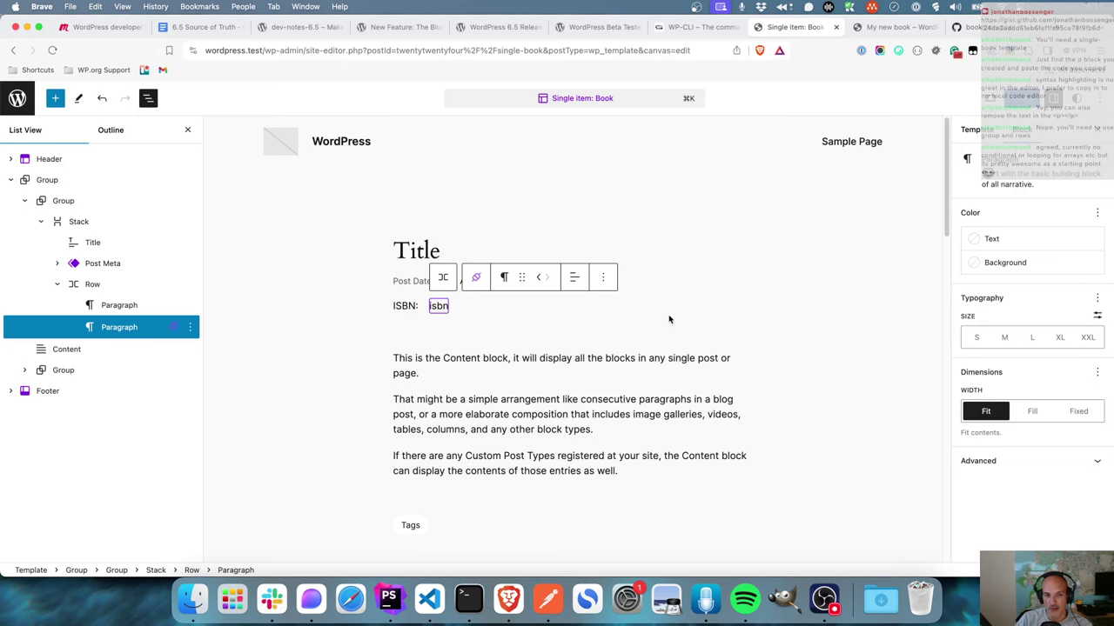
left_click(396, 27)
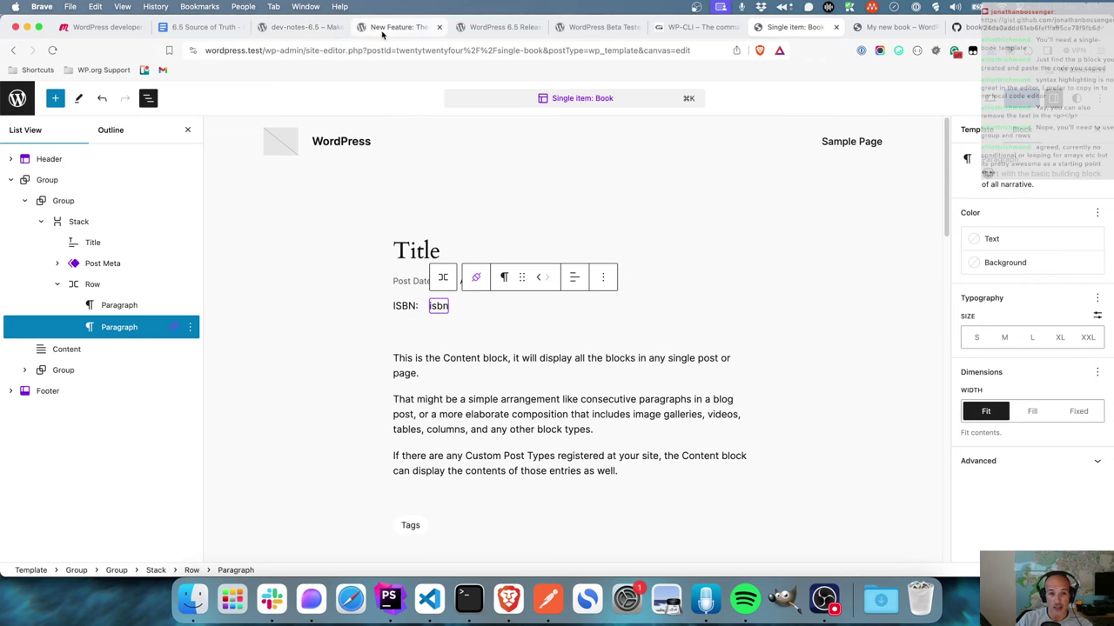
scroll(585, 338, "down", 3)
scroll(584, 339, "up", 15)
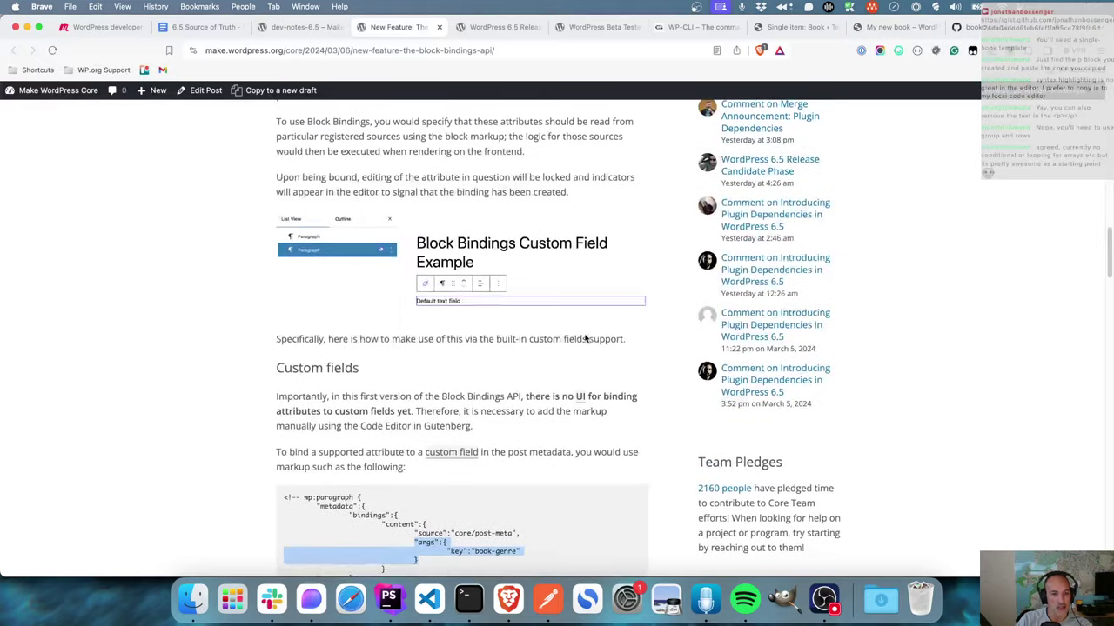
scroll(584, 338, "up", 10)
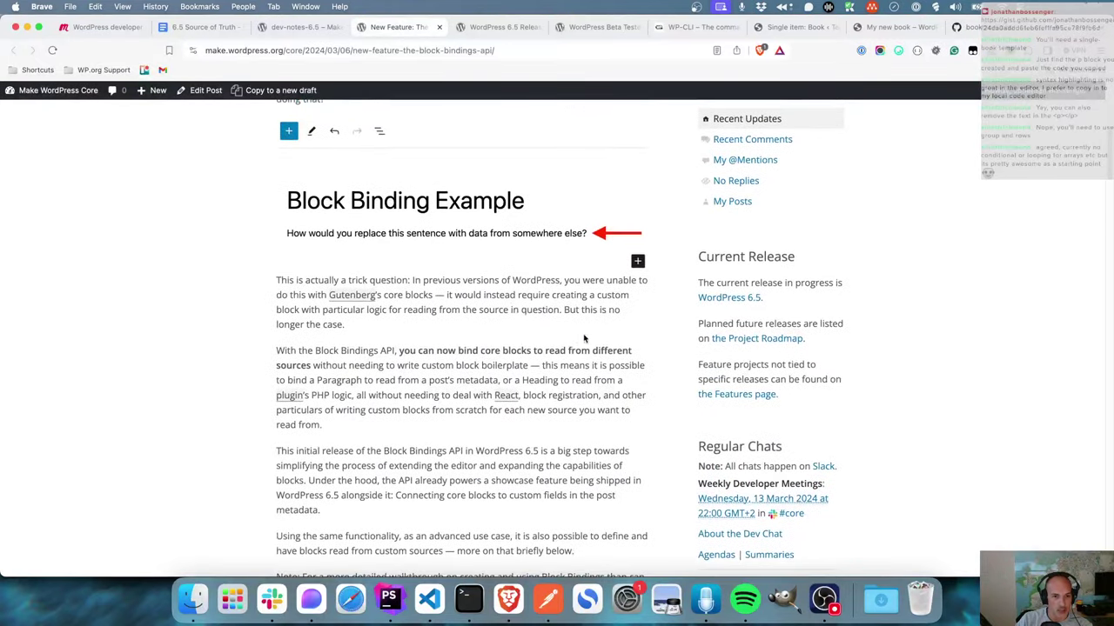
scroll(387, 252, "up", 1)
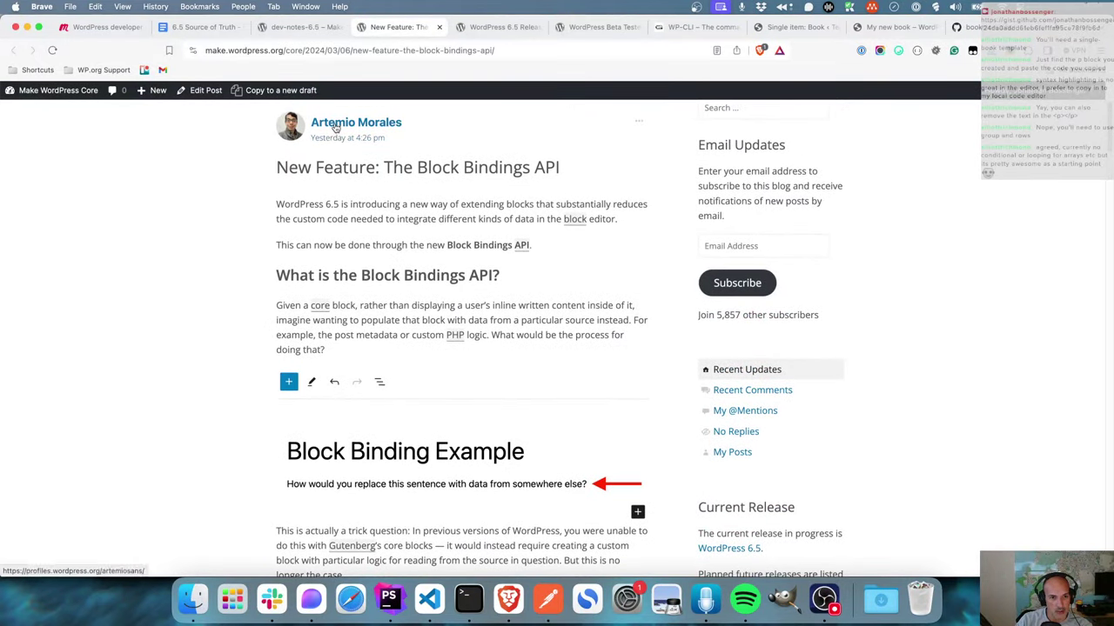
scroll(616, 323, "down", 20)
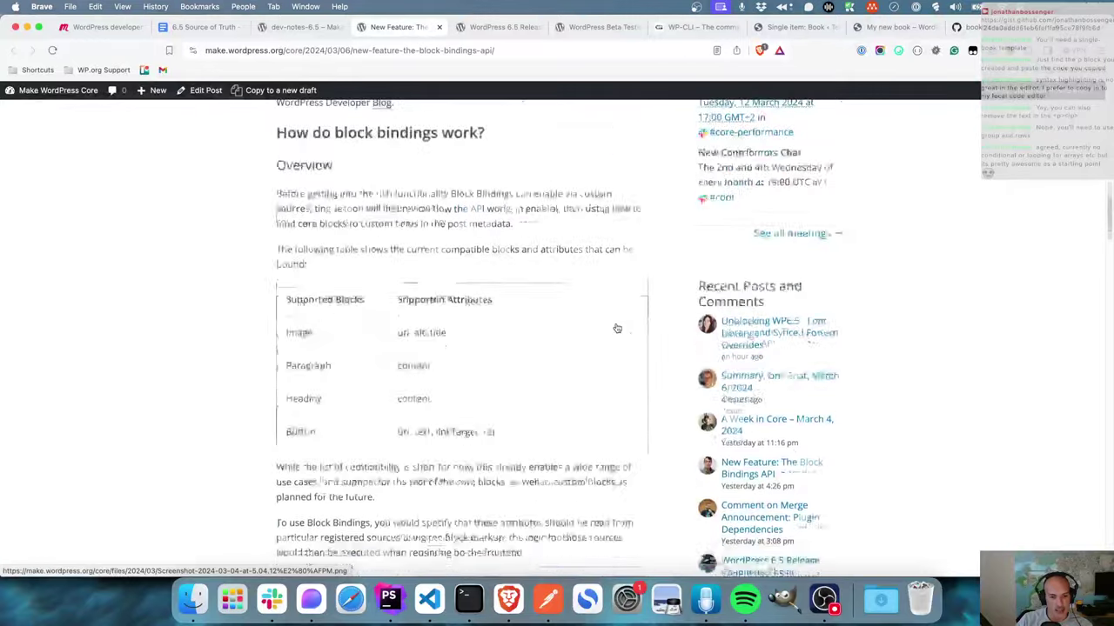
scroll(616, 328, "down", 12)
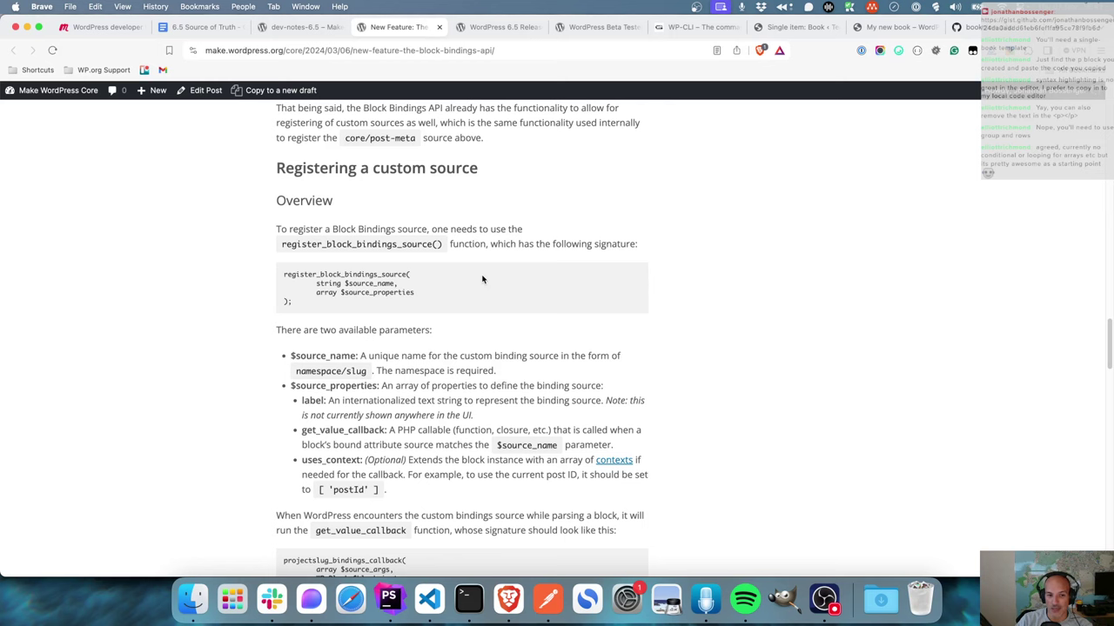
- Scroll to the copyright example and highlight projectslug in its source name
scroll(483, 279, "down", 7)
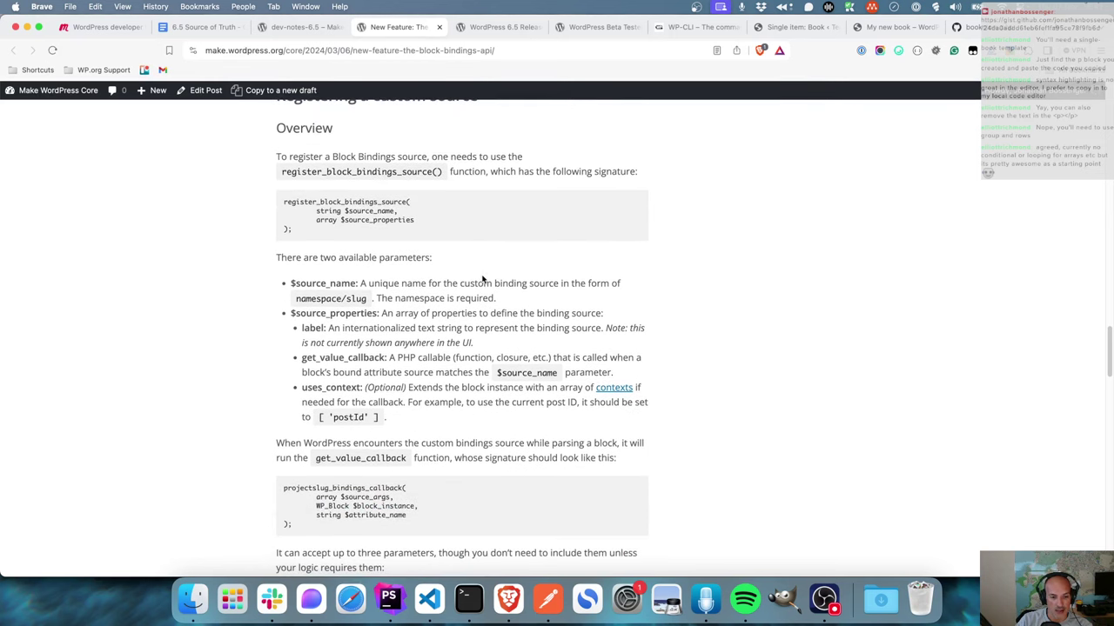
scroll(482, 275, "down", 6)
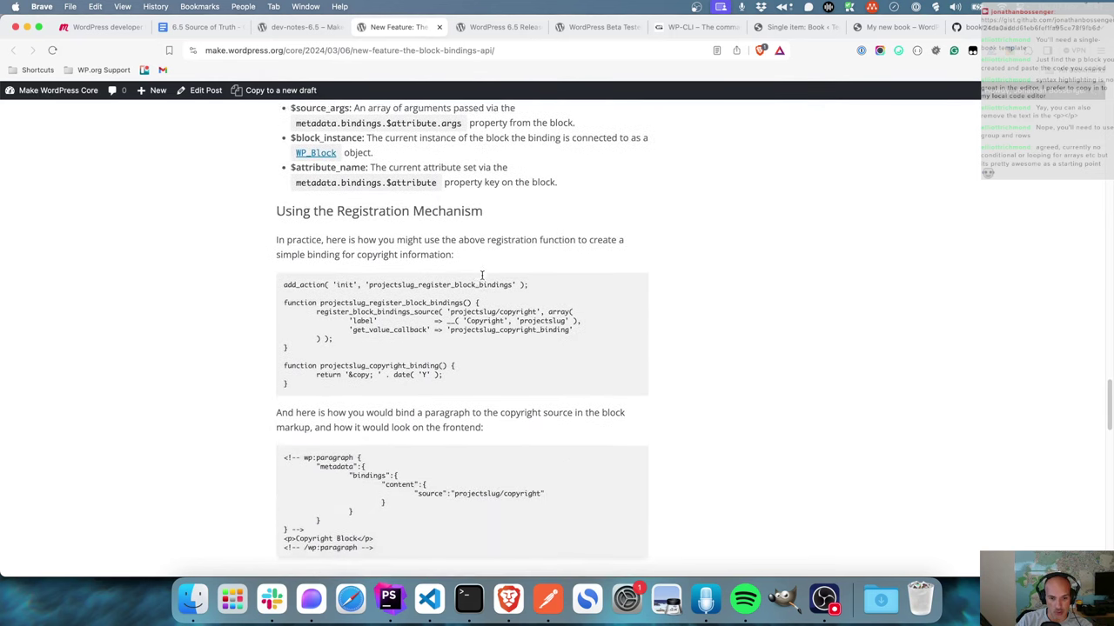
double_click(509, 300)
double_click(481, 301)
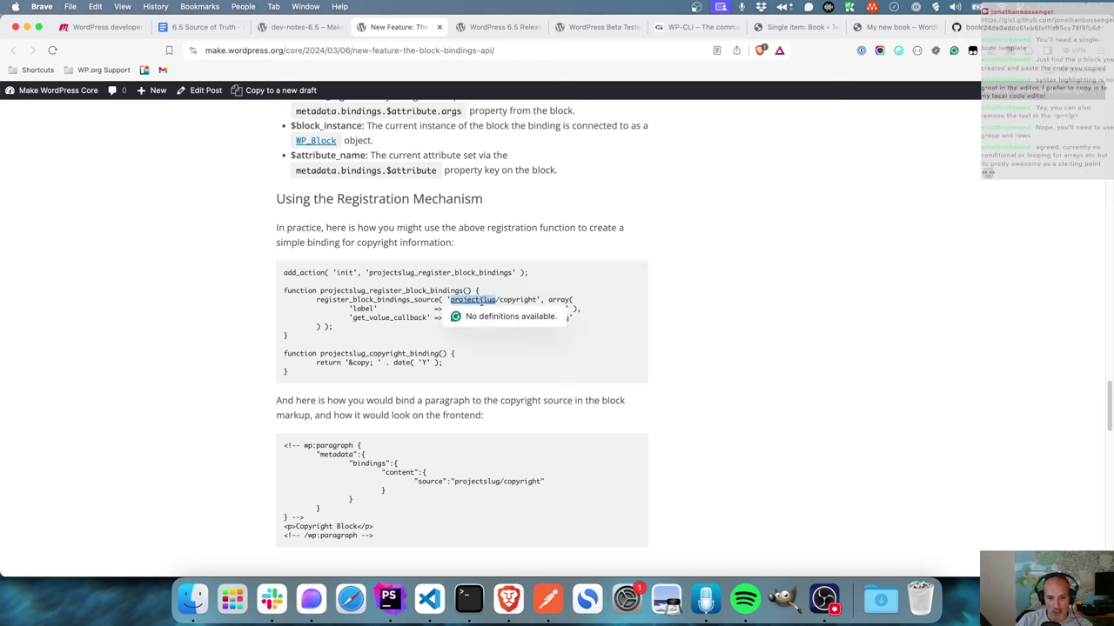
left_click(398, 328)
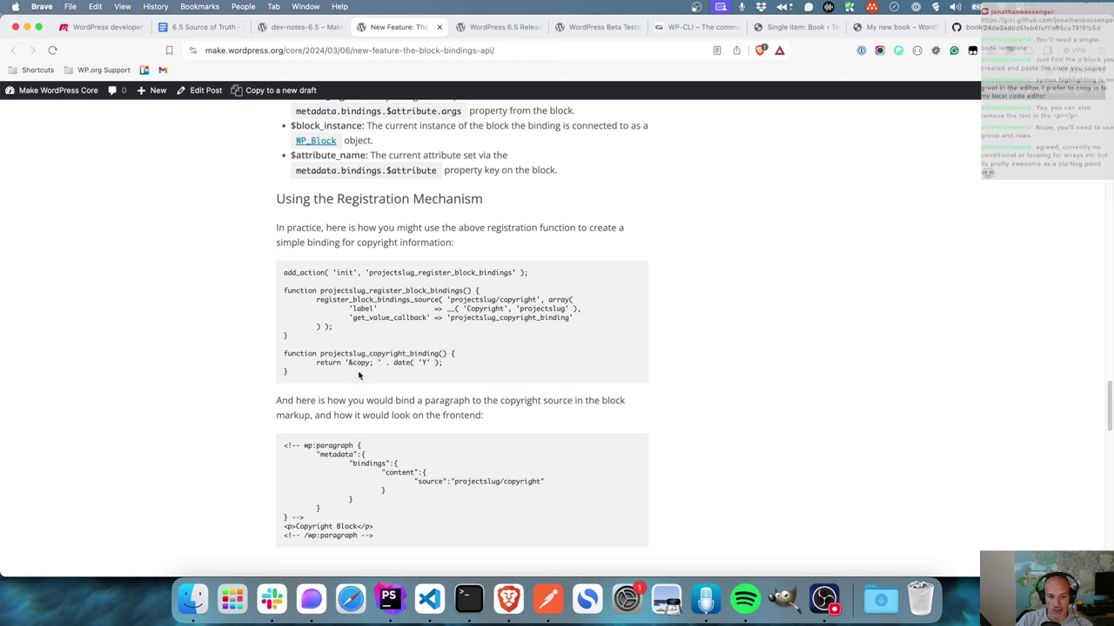
- Select the projectslug/copyright registration example code and copy it
left_click_drag(360, 378, 279, 273)
left_click(523, 343)
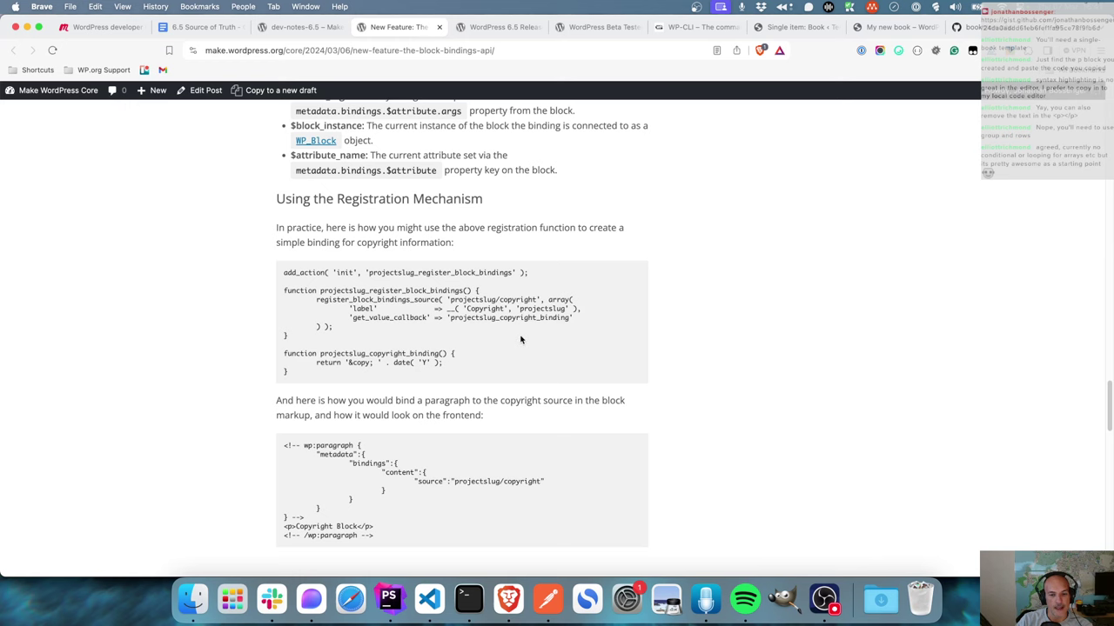
scroll(520, 339, "down", 2)
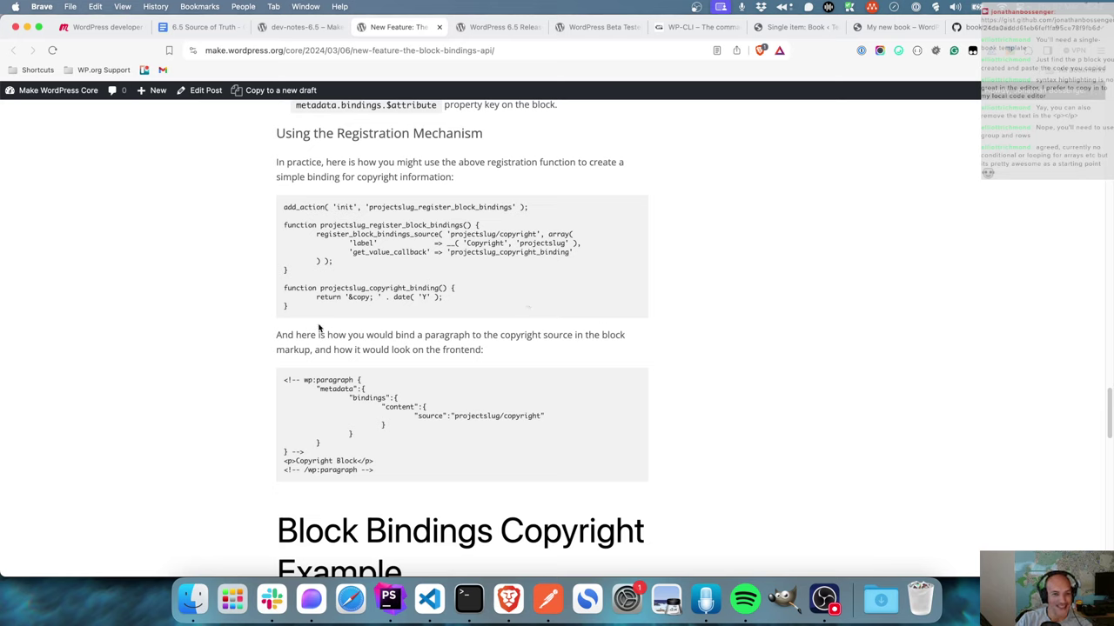
left_click_drag(308, 315, 284, 210)
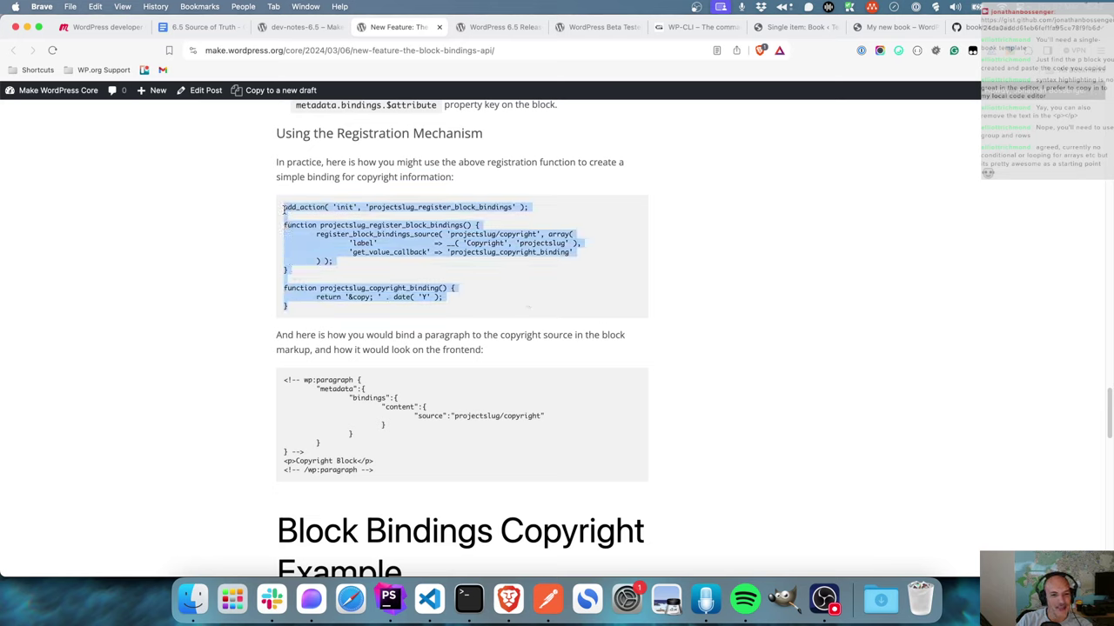
right_click(350, 206)
left_click(376, 228)
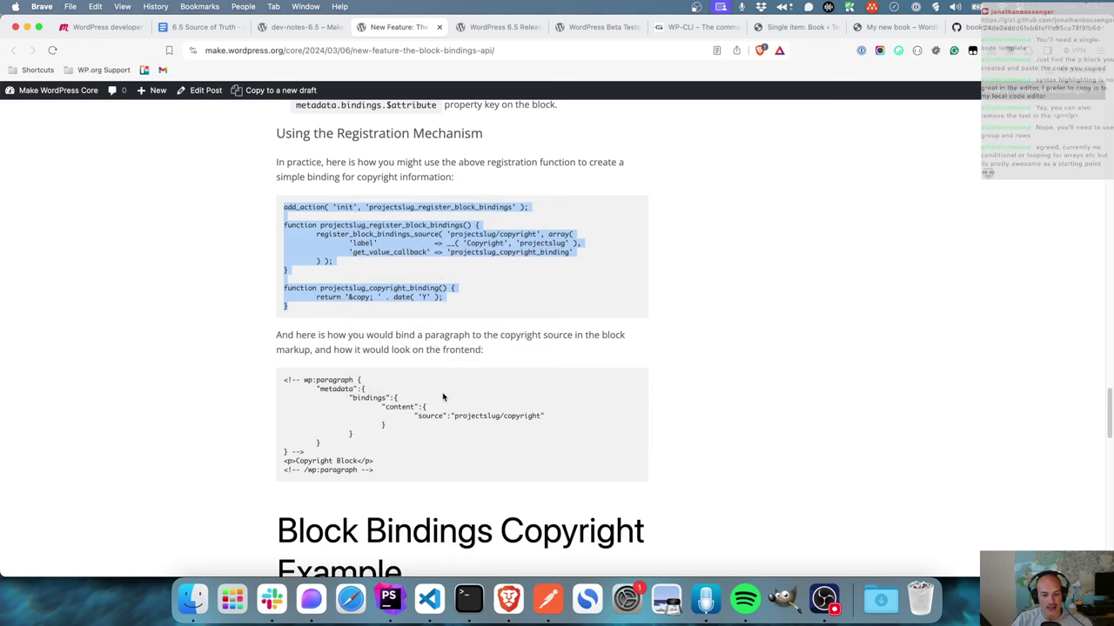
left_click(391, 599)
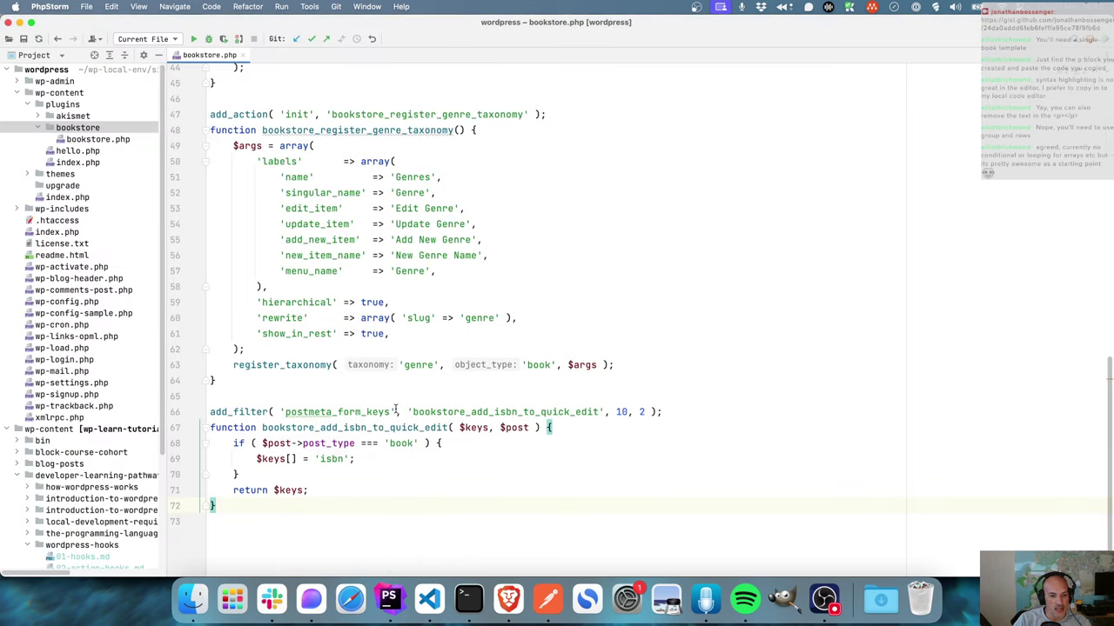
- Paste the copied block bindings example below the last function in bookstore.php
scroll(396, 410, "down", 2)
key("Return")
key("Return")
key("super+v")
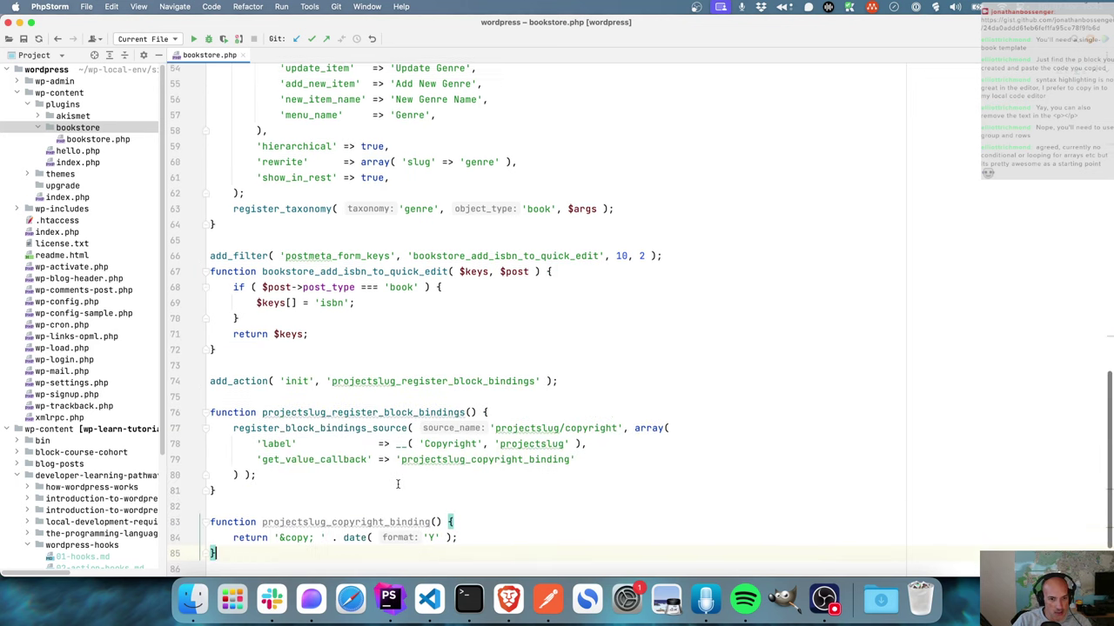
scroll(398, 484, "down", 3)
left_click(391, 336)
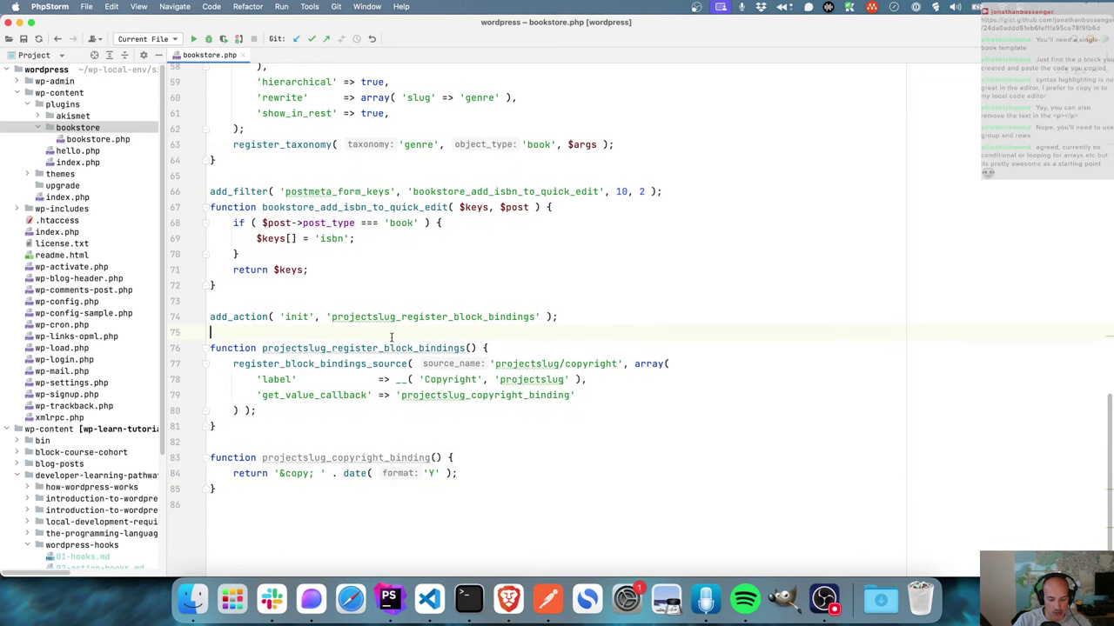
key("BackSpace")
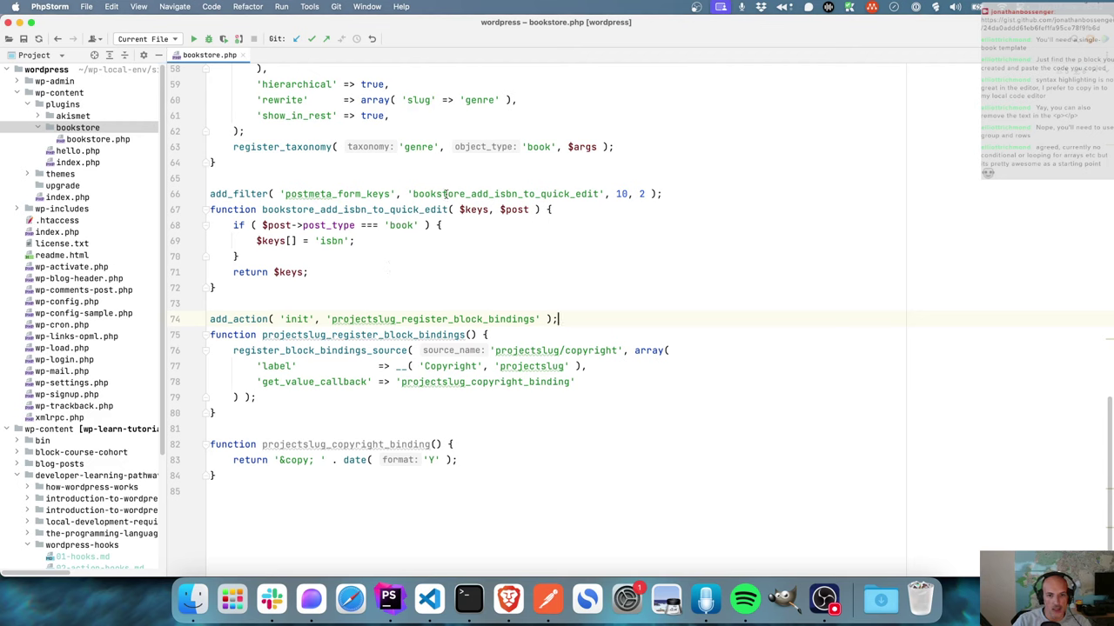
- Rename the init hook and registration function to bookstore_register_block_bindings
double_click(417, 193)
left_click_drag(415, 193, 466, 193)
left_click_drag(332, 319, 397, 319)
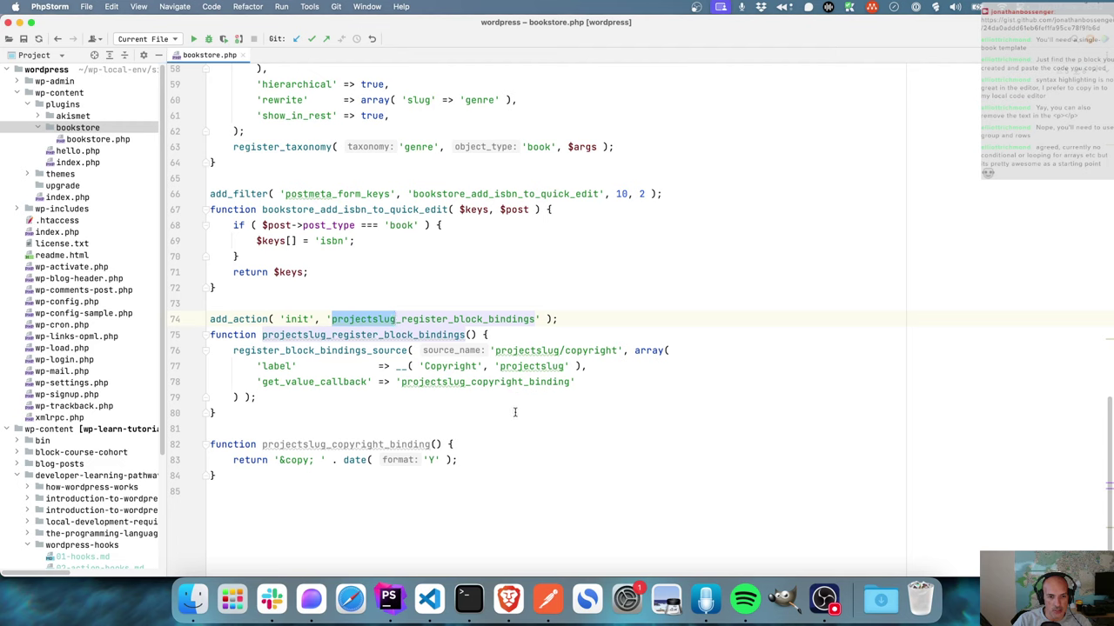
key("super+v")
double_click(441, 319)
key("super+c")
double_click(420, 335)
key("super+v")
- Rename the binding source from projectslug/copyright to bookstore/store-name
double_click(498, 351)
key("super+v")
key("super+z")
type("bookstore")
key("Right")
key("shift+Right")
key("shift+Right")
key("shift+Right")
key("shift+Right")
key("shift+Right")
key("shift+Right")
key("shift+Right")
key("shift+Right")
key("shift+Right")
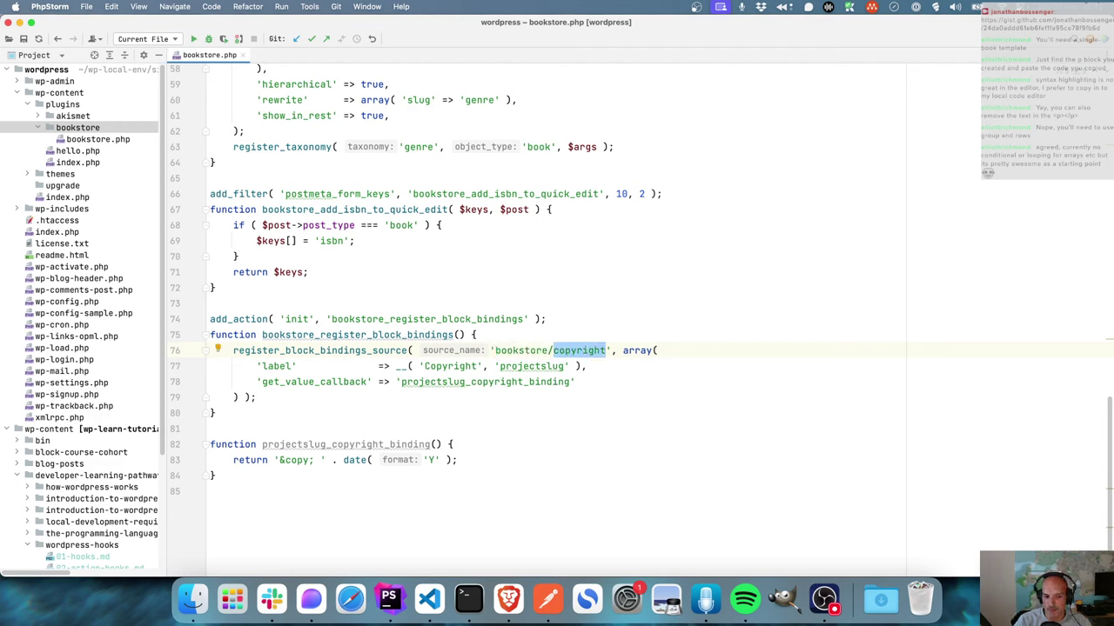
type("store-nam")
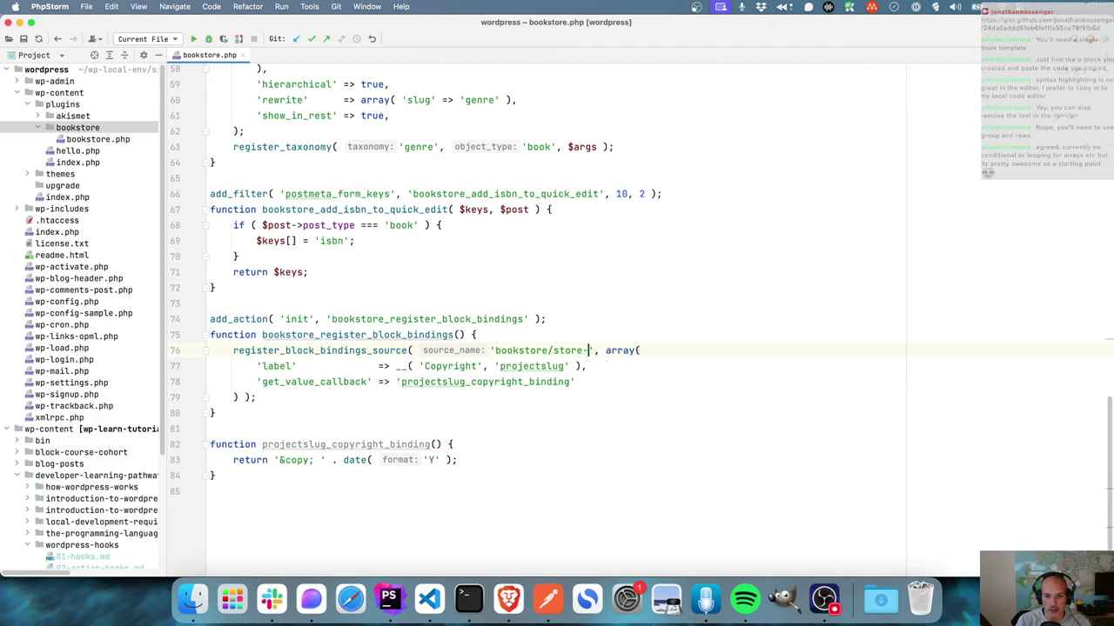
type("e")
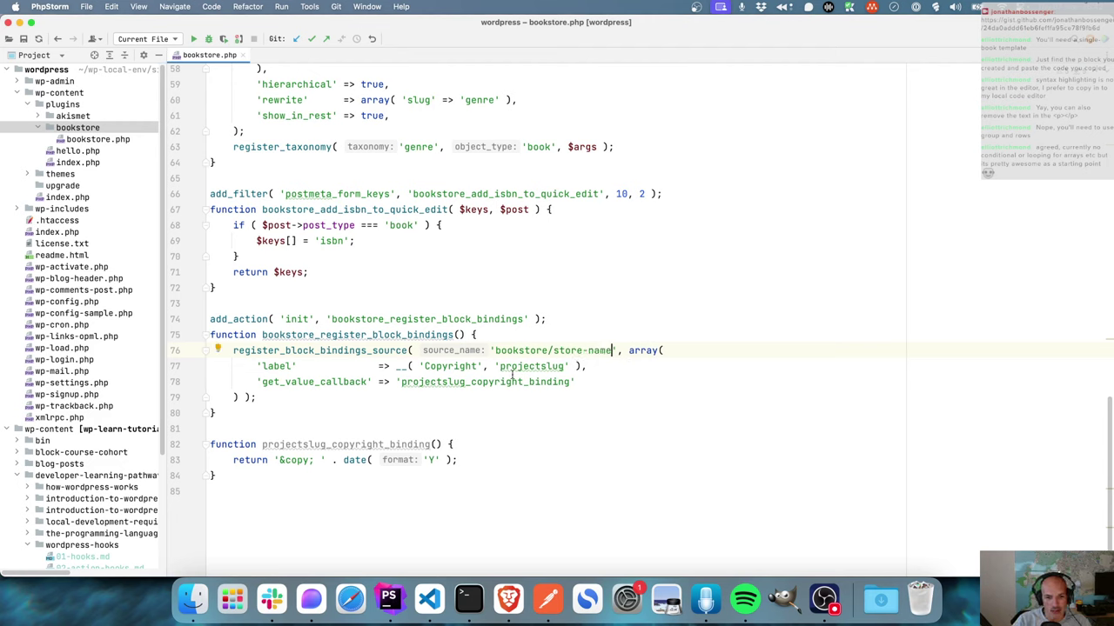
- Set the source's label to 'Storename' with the bookstore text domain
double_click(519, 350)
key("super+c")
double_click(531, 366)
key("super+v")
double_click(458, 366)
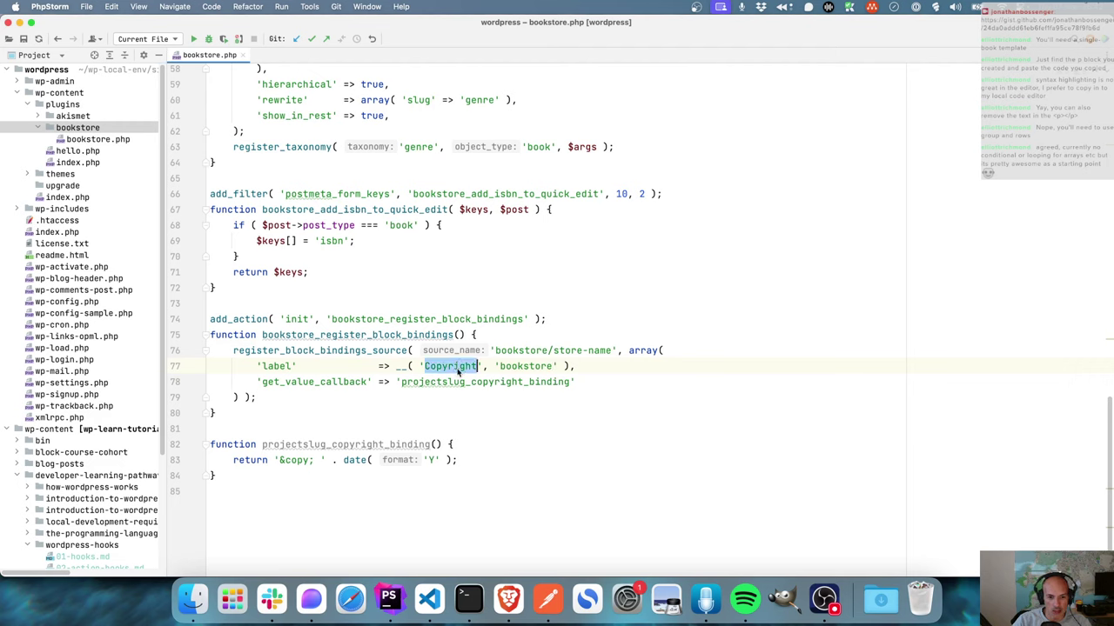
type("Storename")
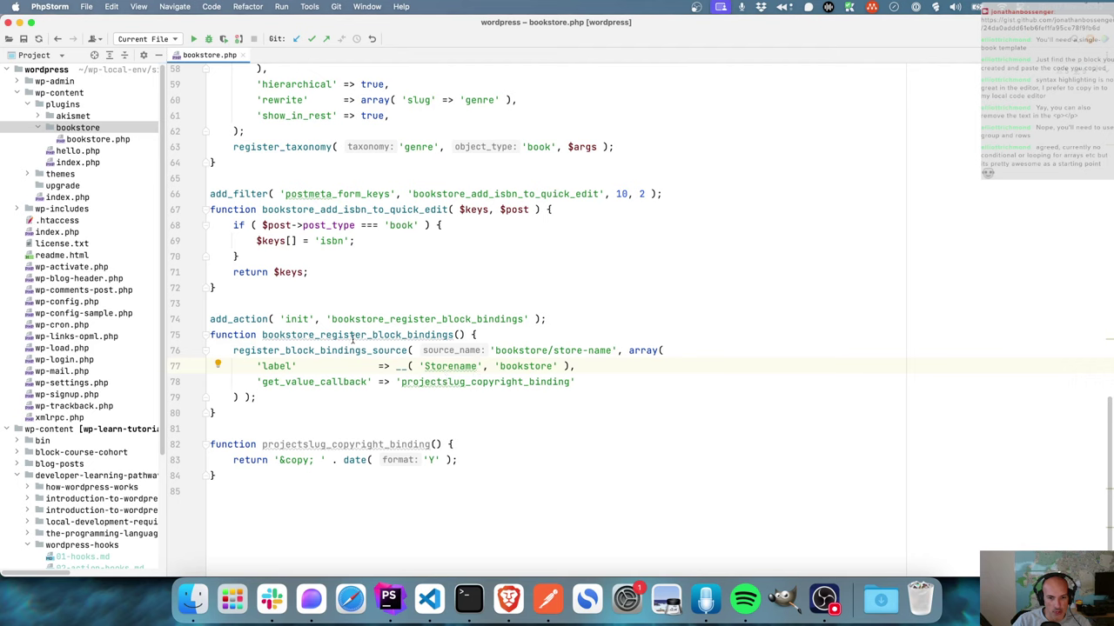
- Rename the callback and its function to bookstore_store_name_binding
left_click_drag(262, 335, 315, 335)
left_click_drag(401, 382, 512, 383)
key("super+v")
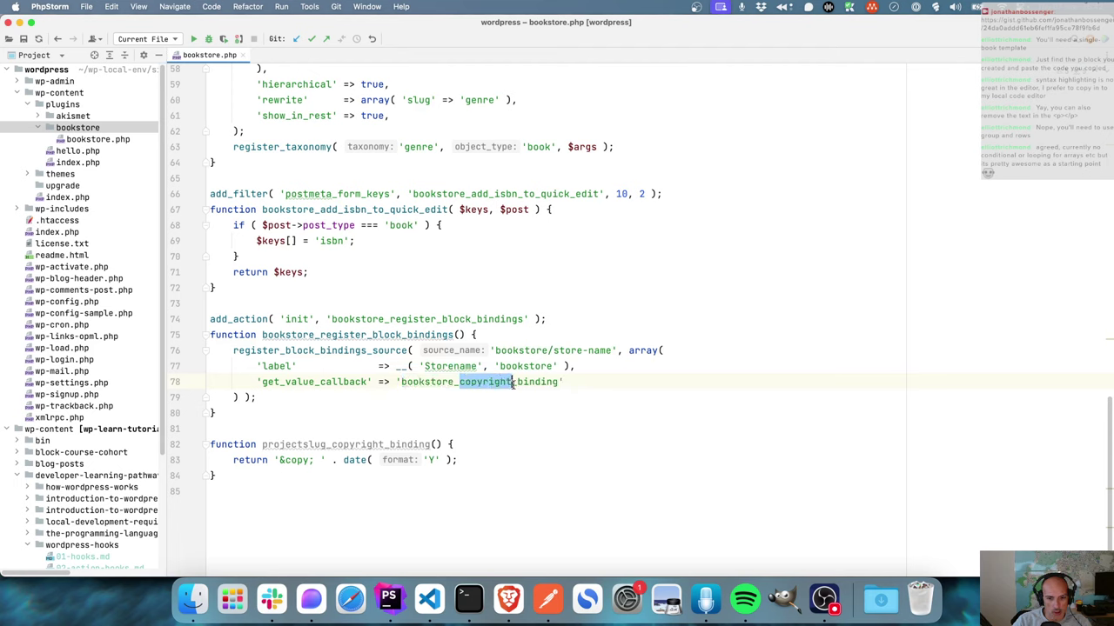
type("store_name")
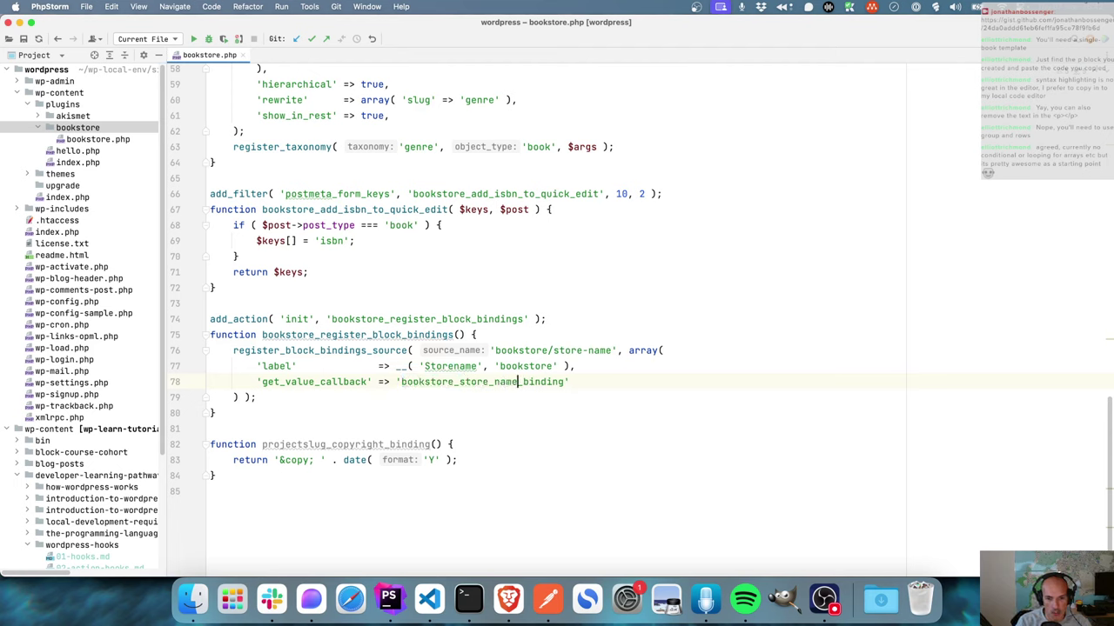
double_click(504, 382)
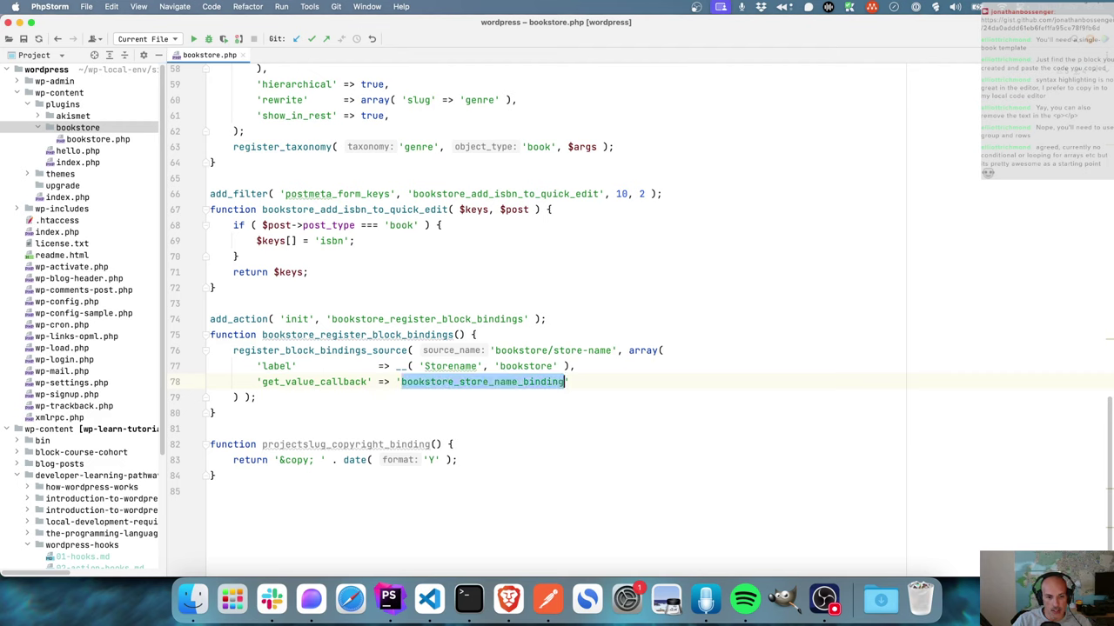
double_click(311, 382)
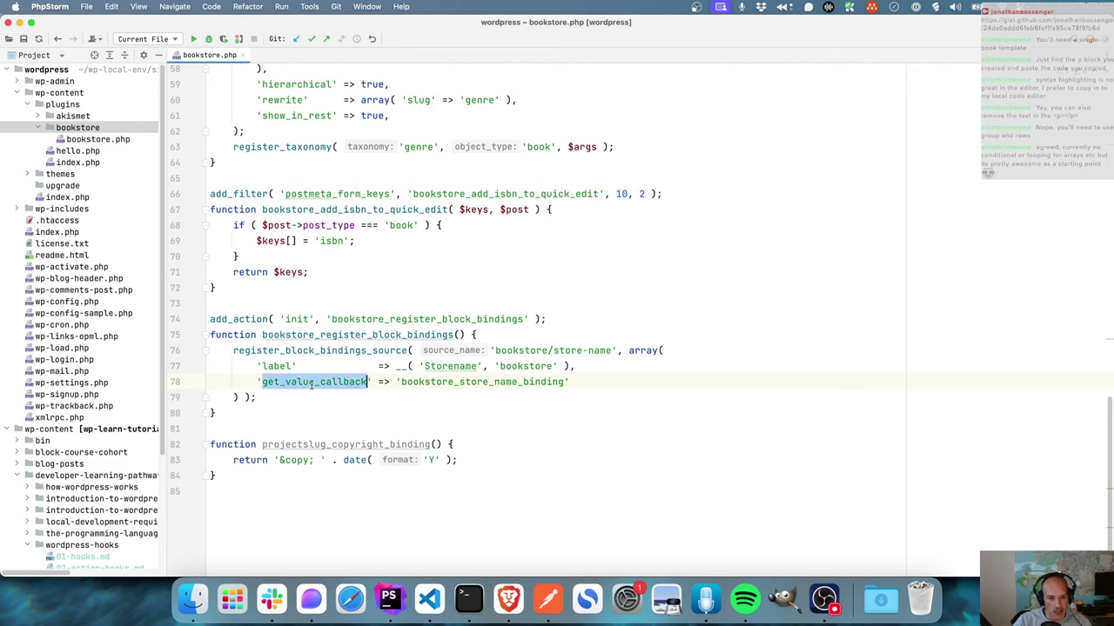
double_click(522, 382)
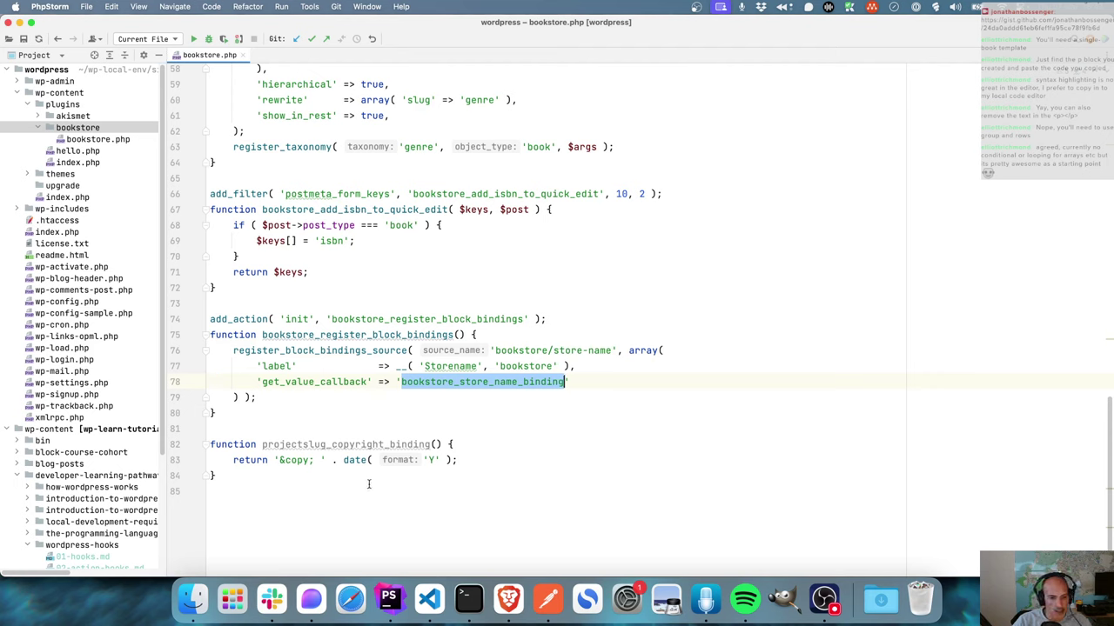
double_click(327, 446)
key("super+v")
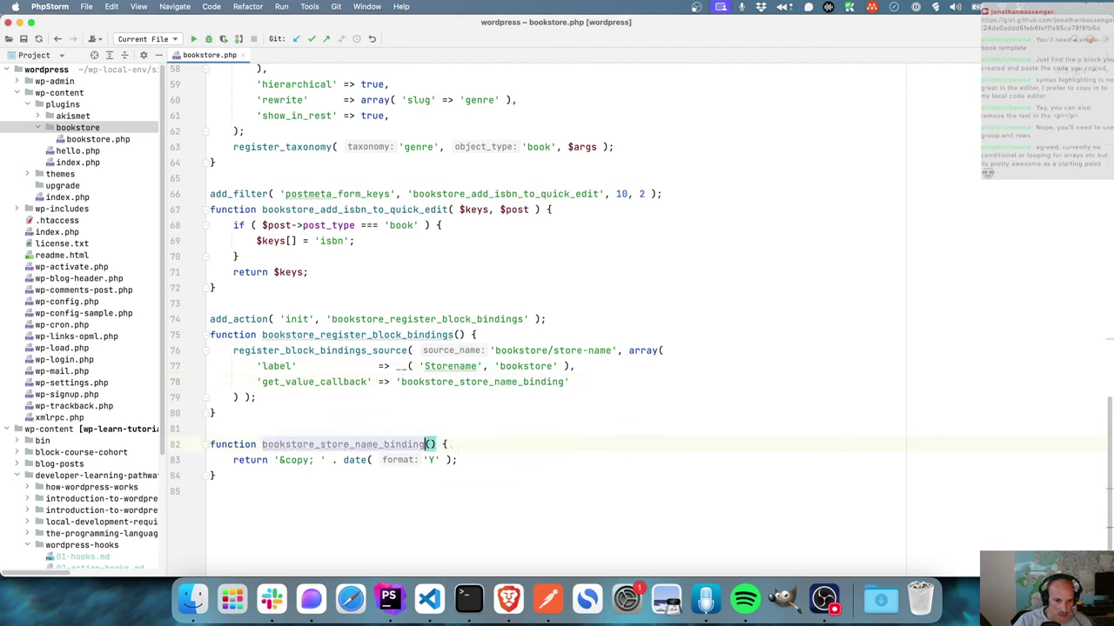
- Replace the copyright year expression so the callback returns the store's name, with its apostrophe escaped
left_click_drag(278, 461, 450, 460)
key("BackSpace")
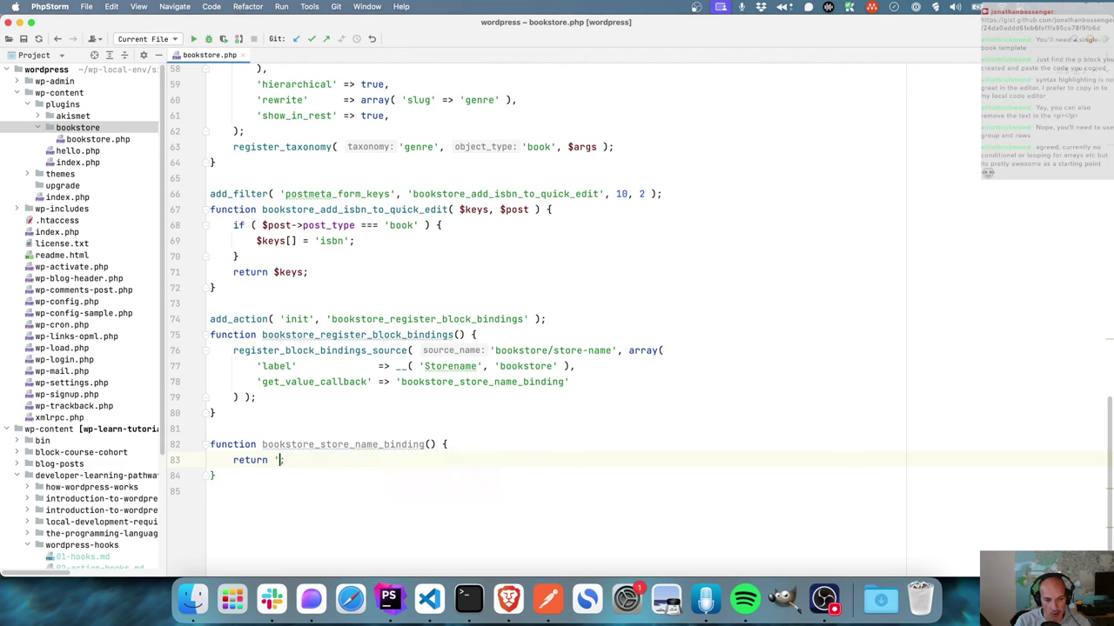
type("'")
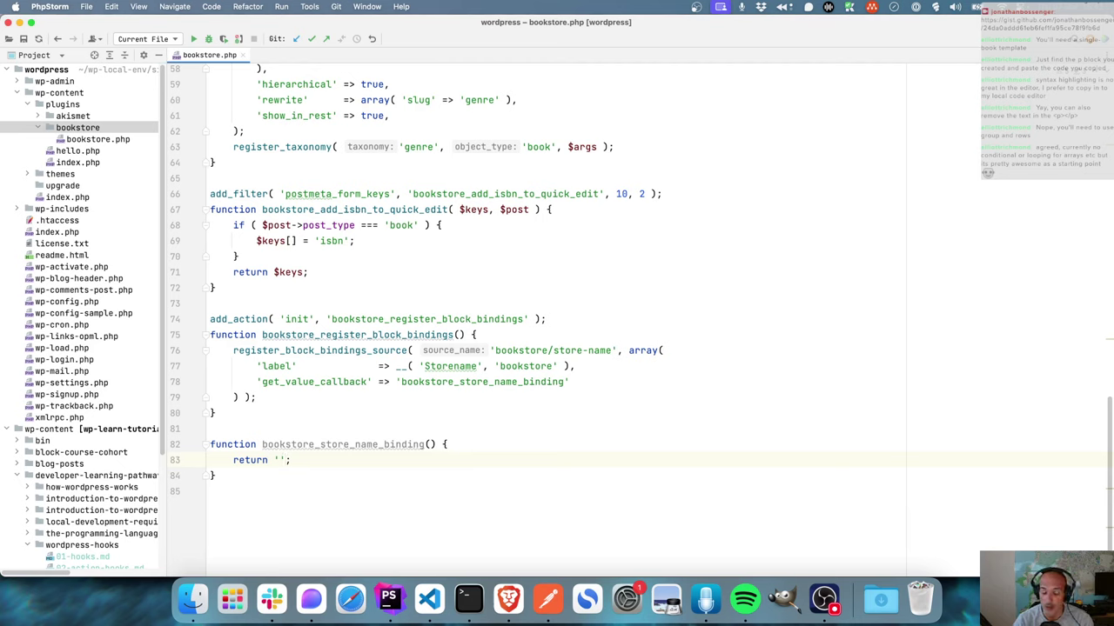
type("Jon's Books")
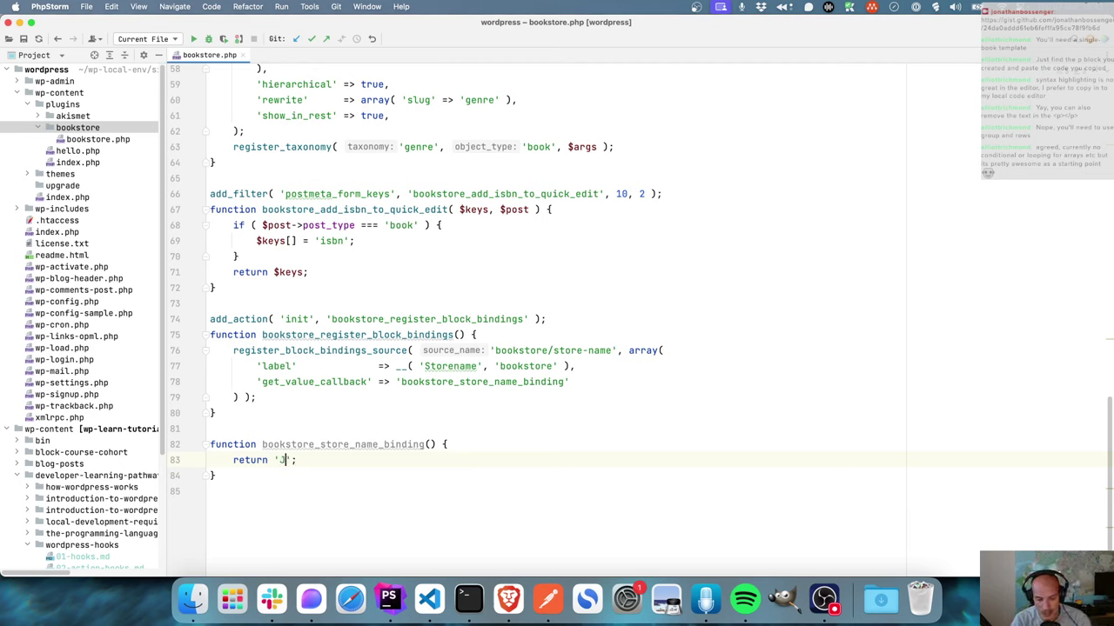
type("tore")
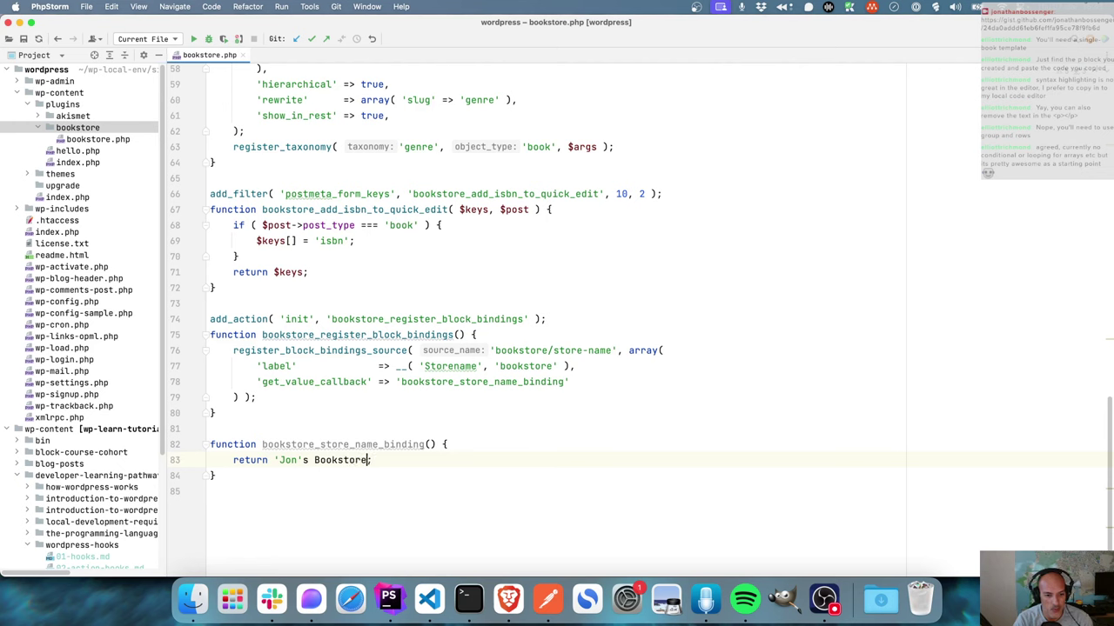
left_click(320, 460)
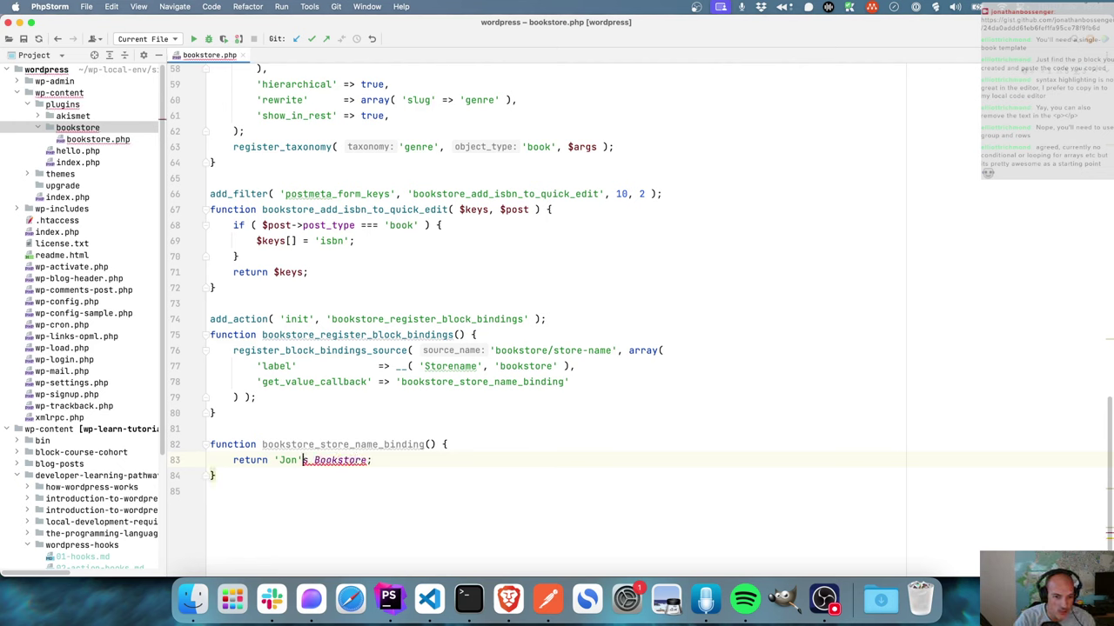
type("\\")
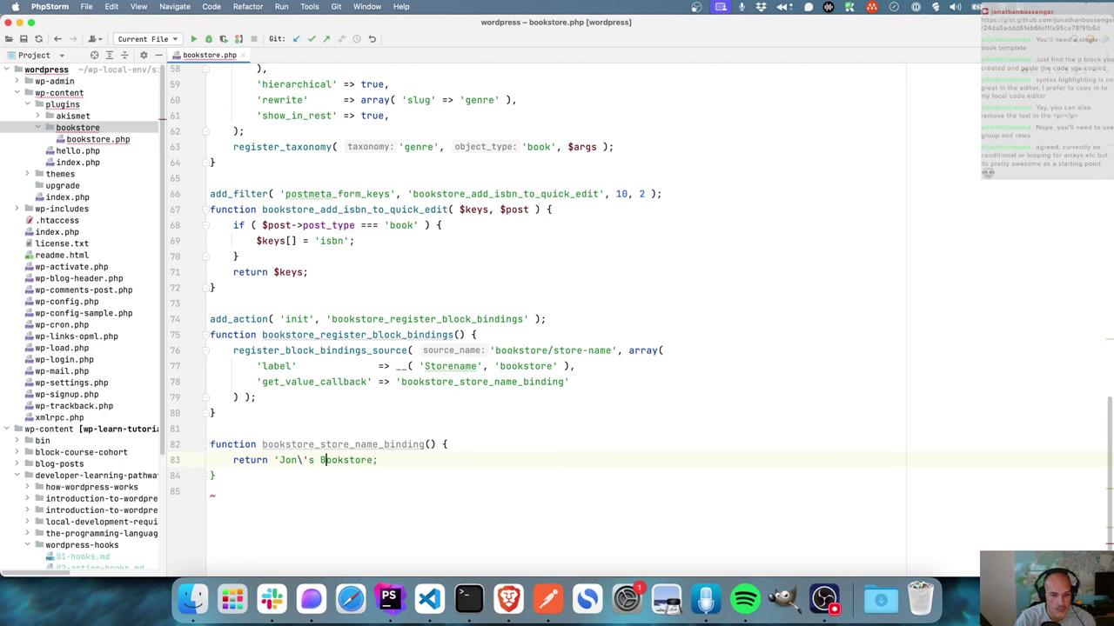
key("Right")
key("Right")
key("Right")
key("Right")
type("'")
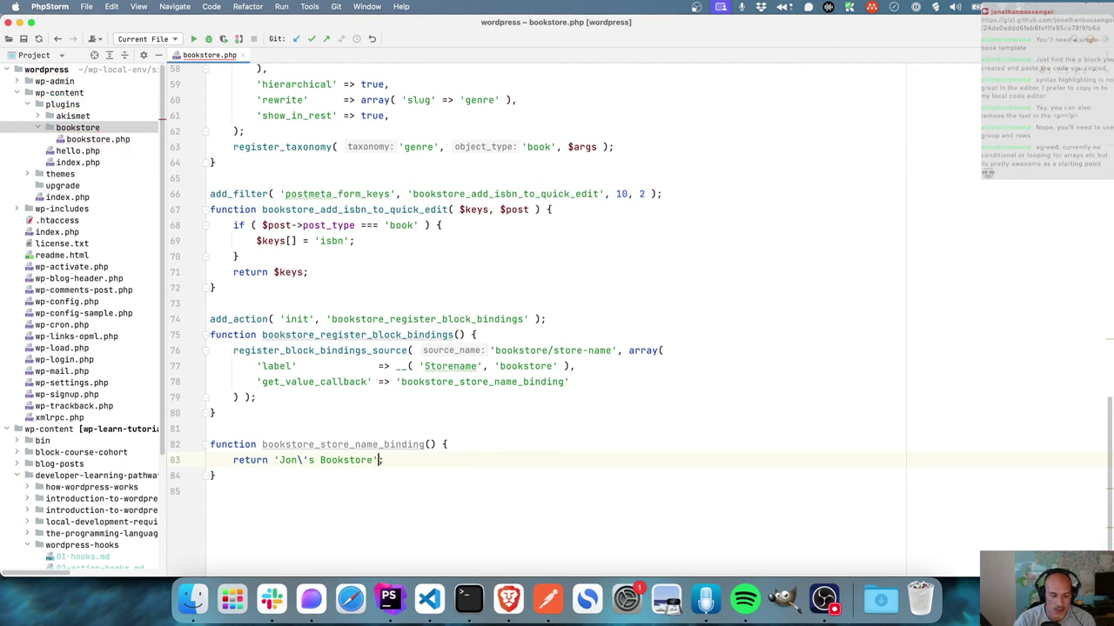
key("Down")
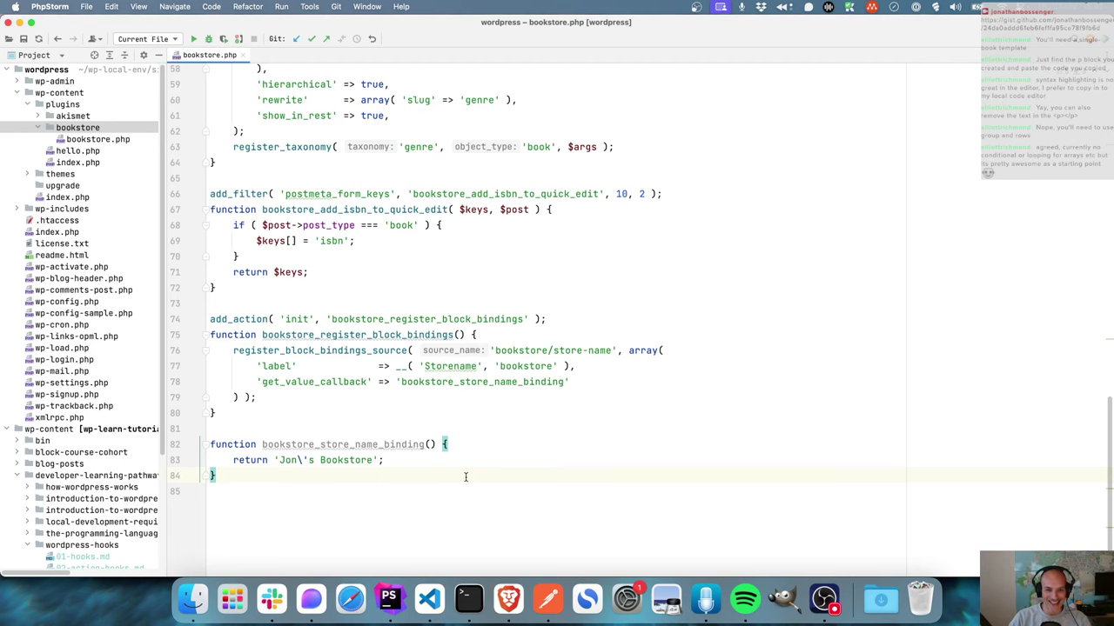
- Select the Copyright Block example paragraph markup in the article, then return to the Single item: Book template
left_click(508, 599)
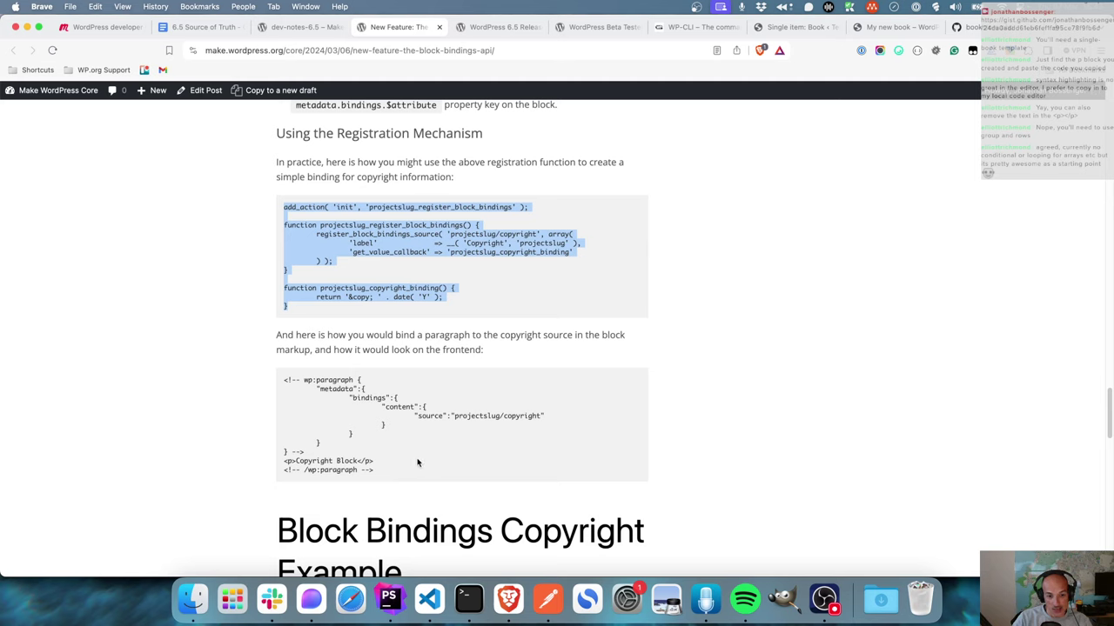
left_click_drag(357, 461, 304, 462)
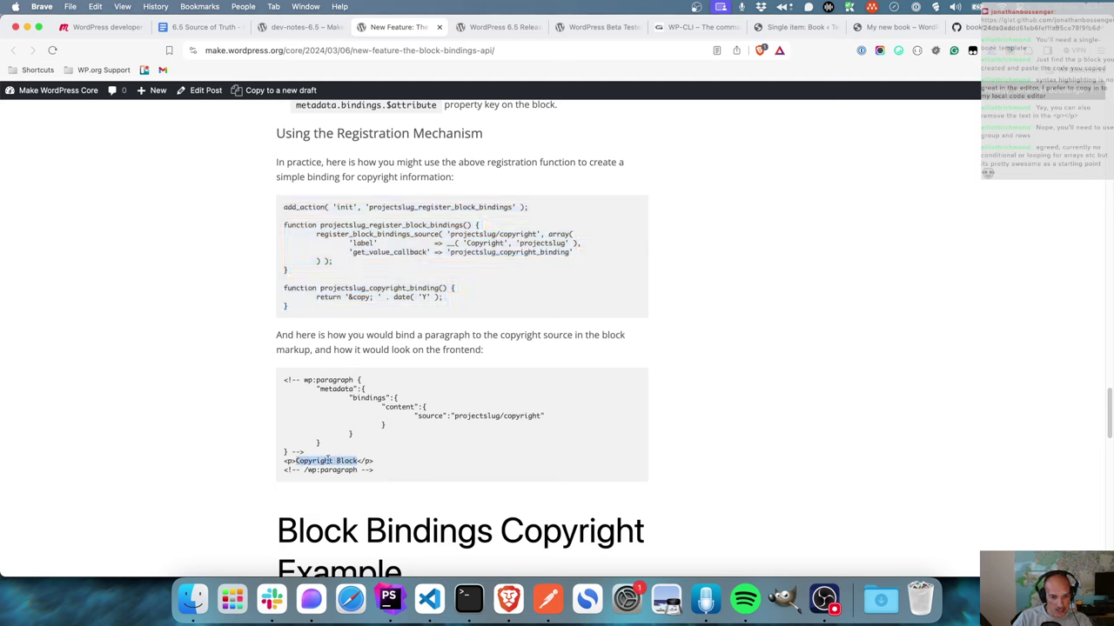
left_click_drag(396, 476, 270, 385)
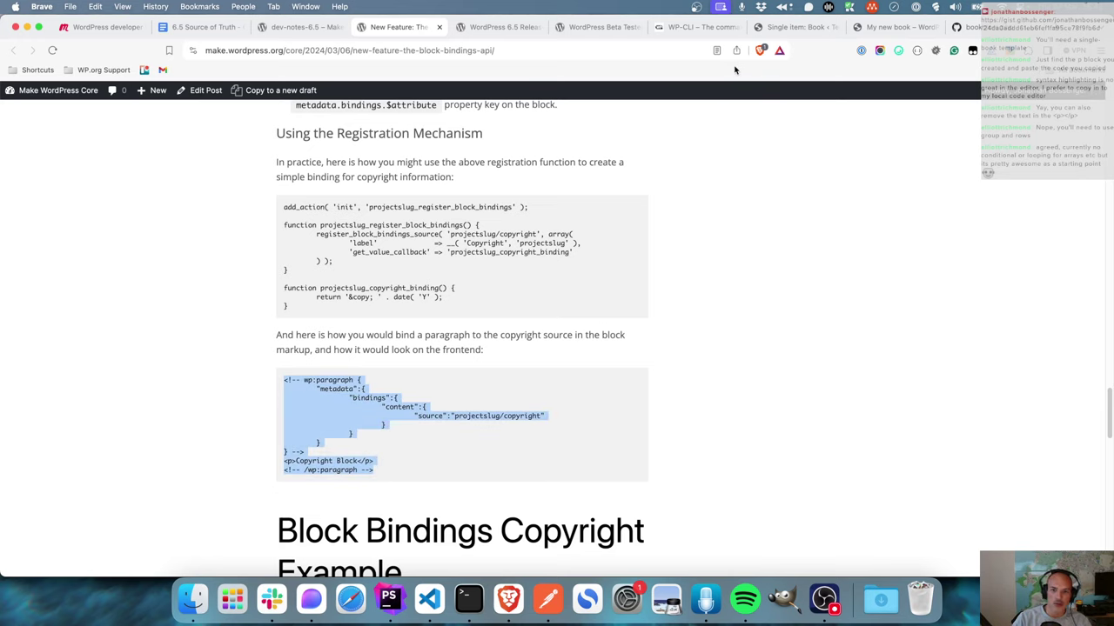
left_click(783, 27)
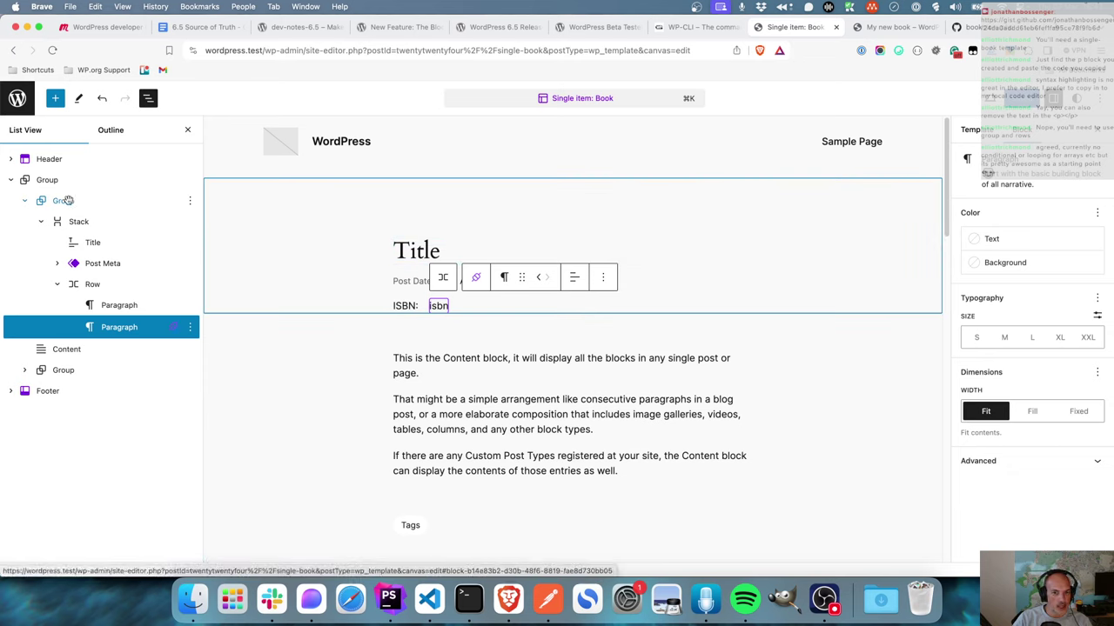
- Insert a paragraph after the outer book-content group and type 'Store Name' into it
left_click(67, 201)
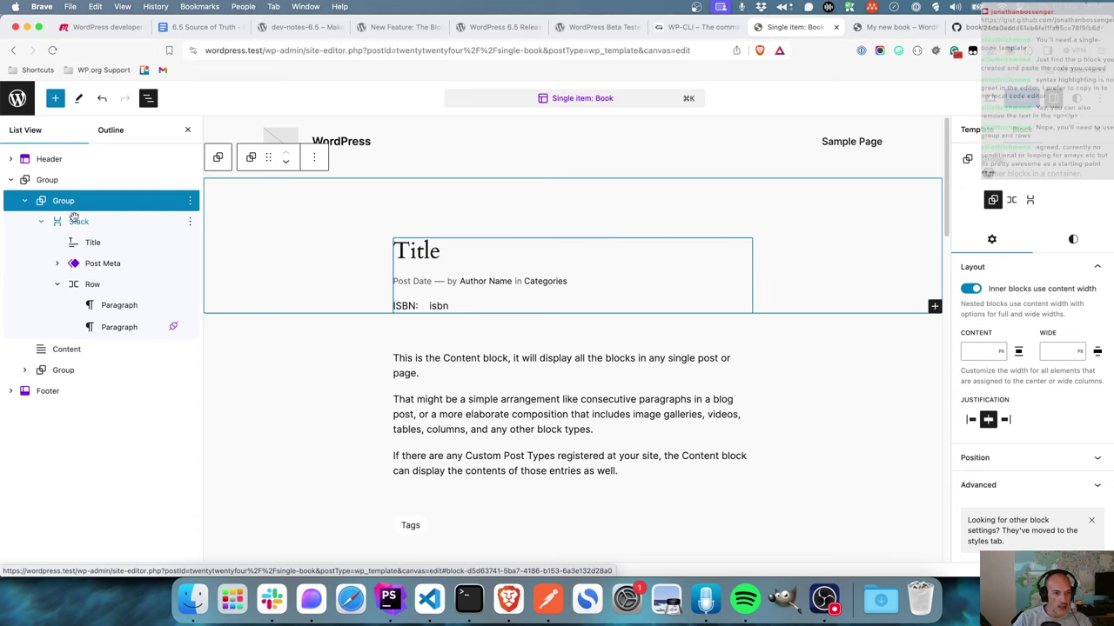
left_click(74, 181)
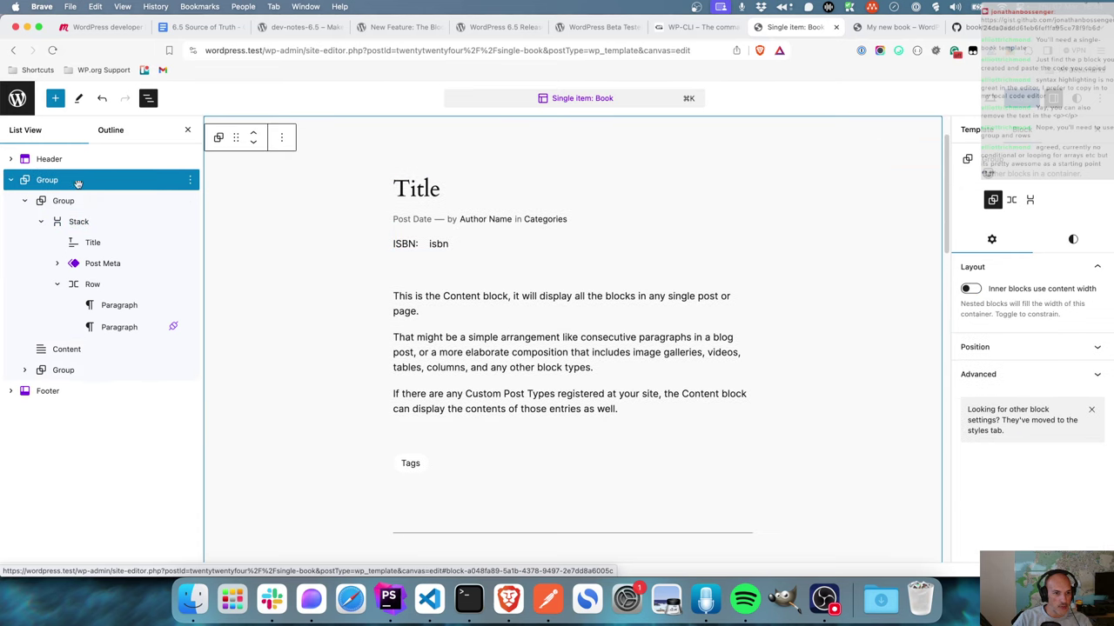
left_click(191, 182)
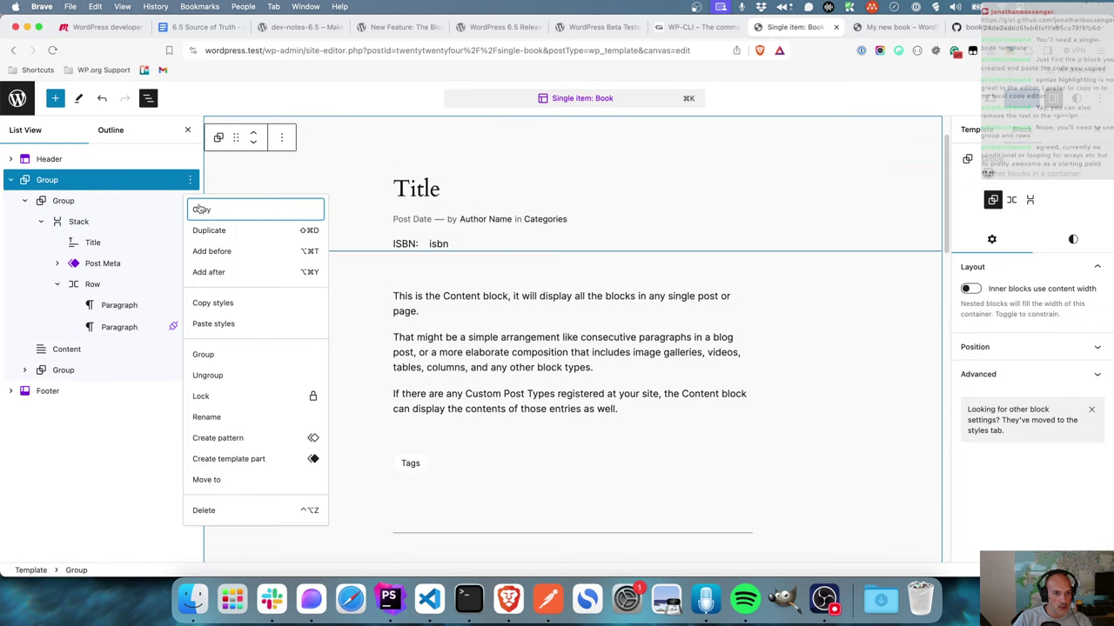
left_click(213, 272)
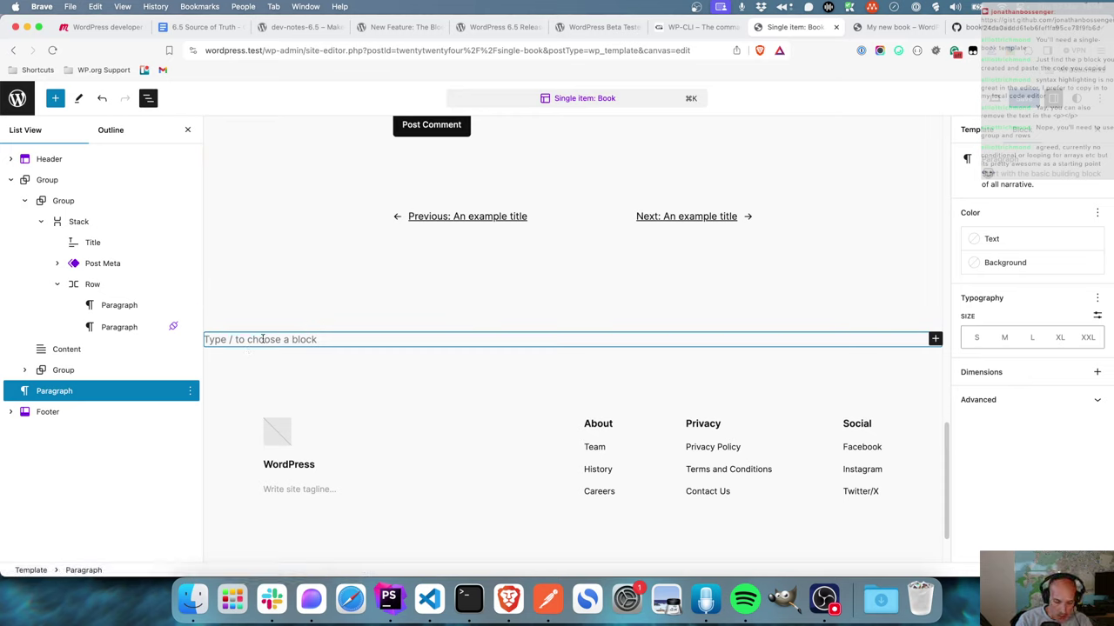
type("Some")
key("BackSpace")
key("BackSpace")
type("ore Name")
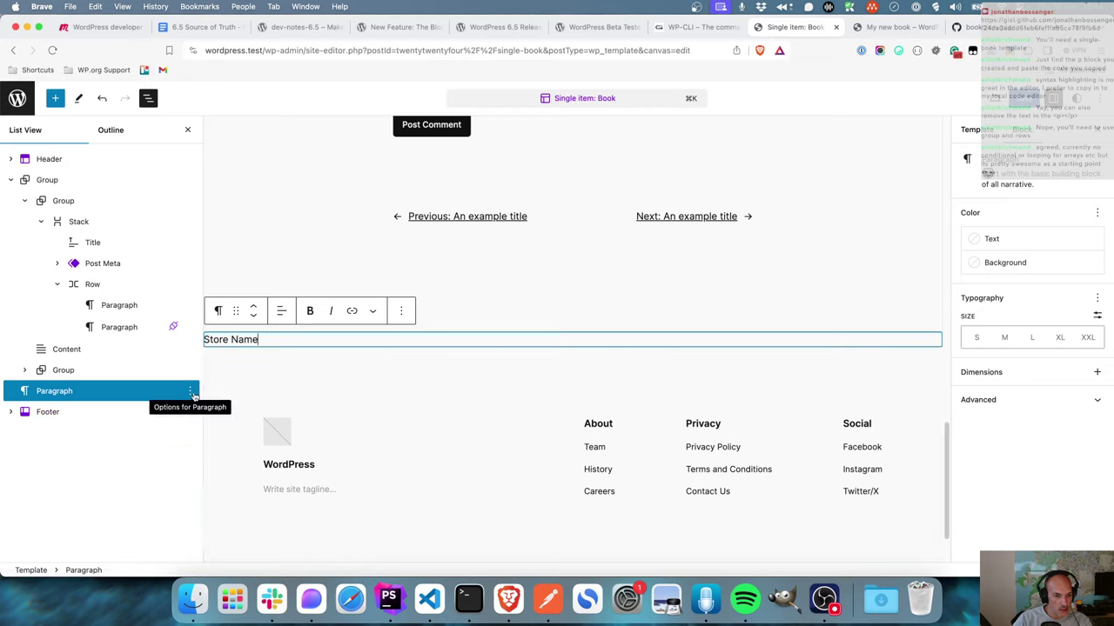
- Delete the Store Name paragraph and insert an empty paragraph before the group instead
left_click(190, 391)
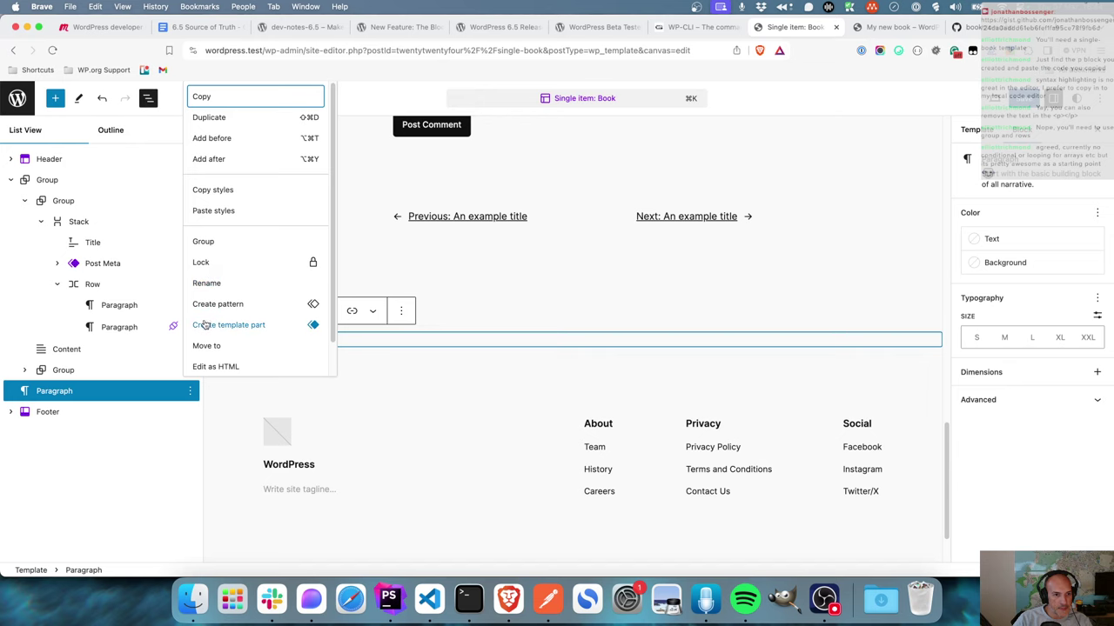
left_click(128, 399)
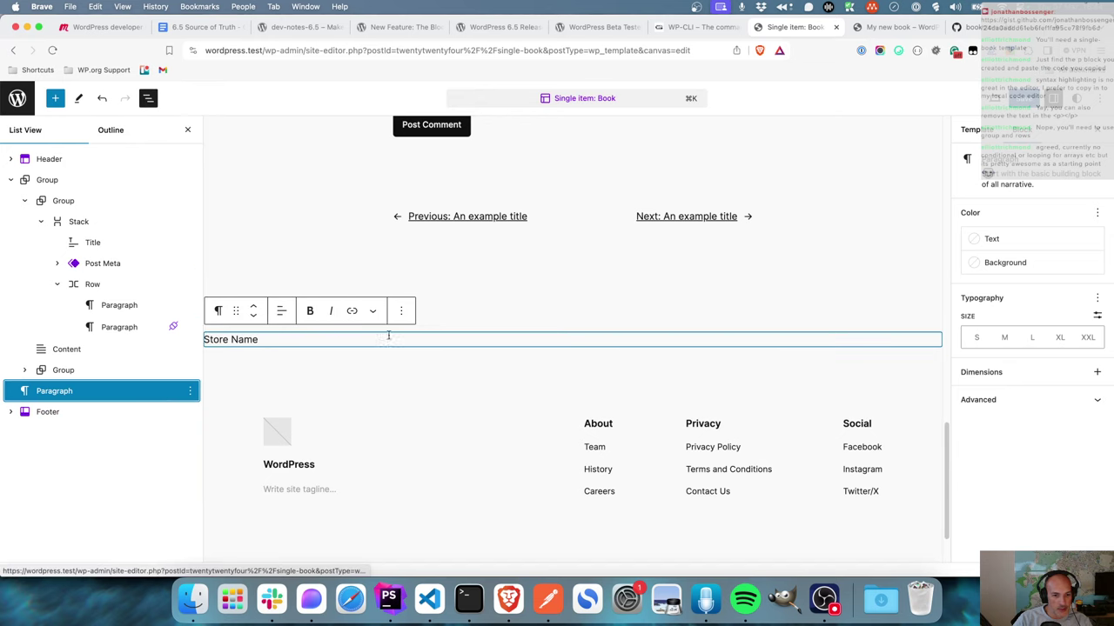
left_click(401, 310)
scroll(448, 536, "down", 2)
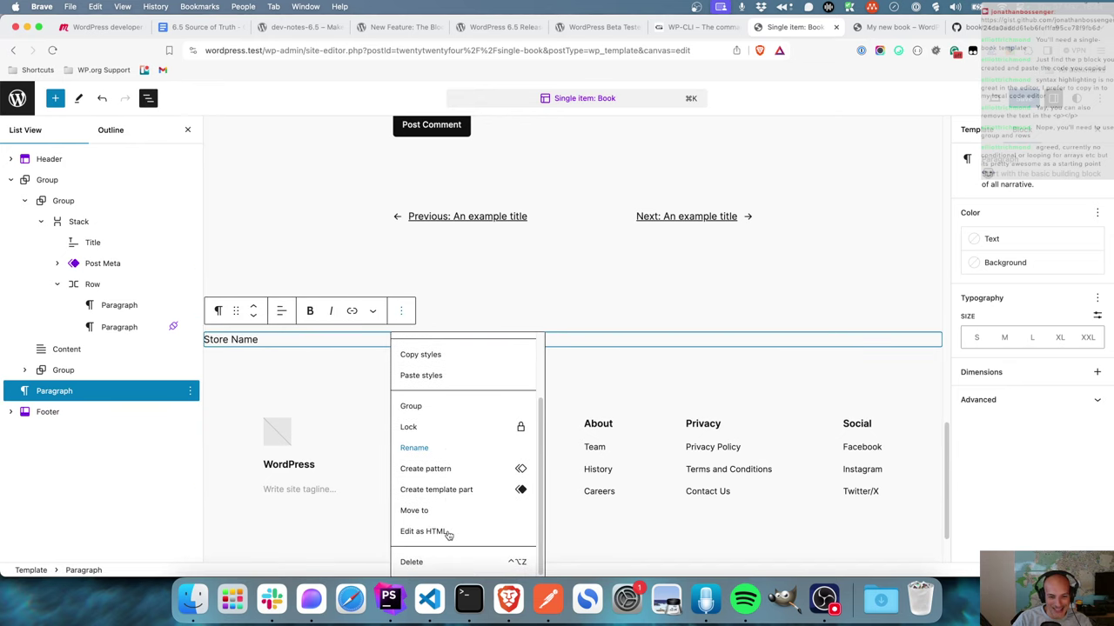
left_click(427, 562)
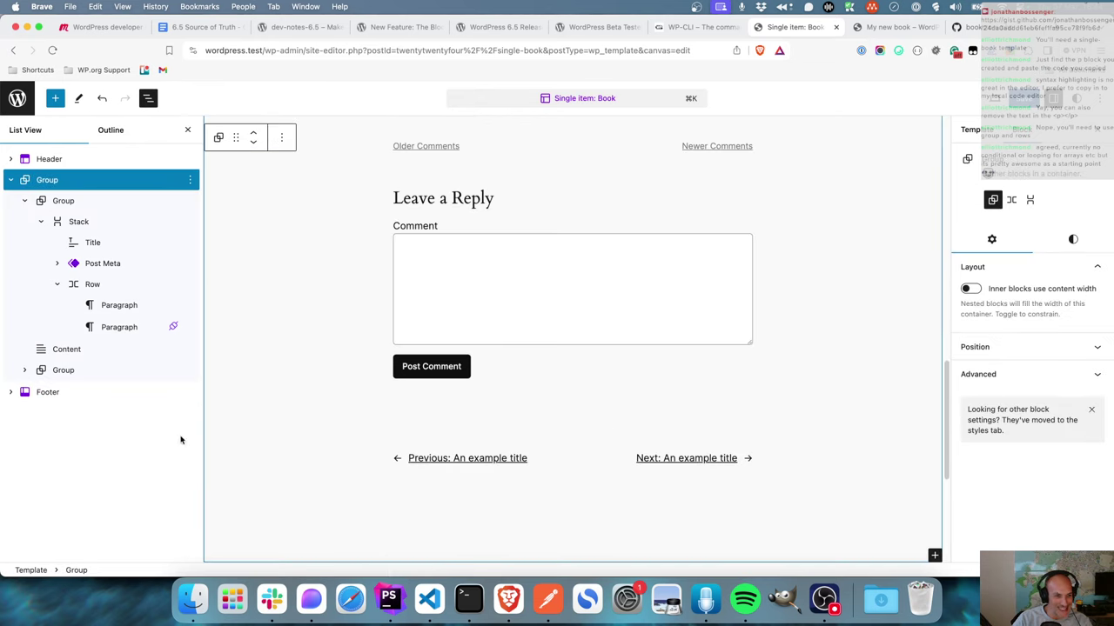
left_click(190, 180)
left_click(228, 252)
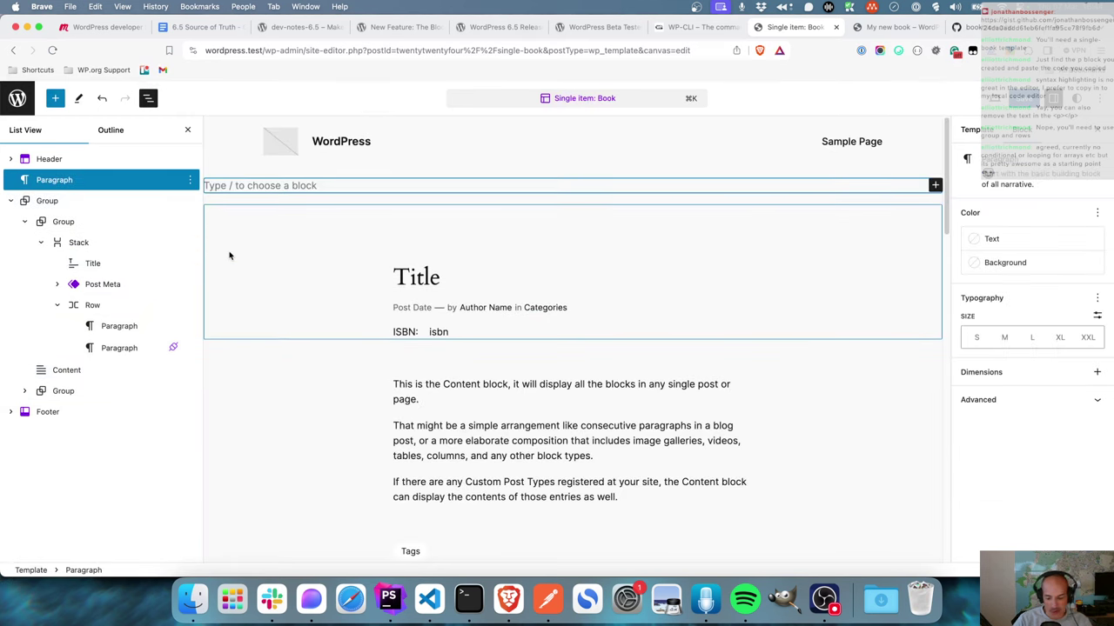
- Turn the empty paragraph into a plain group containing a 'Store name' paragraph
type("/group")
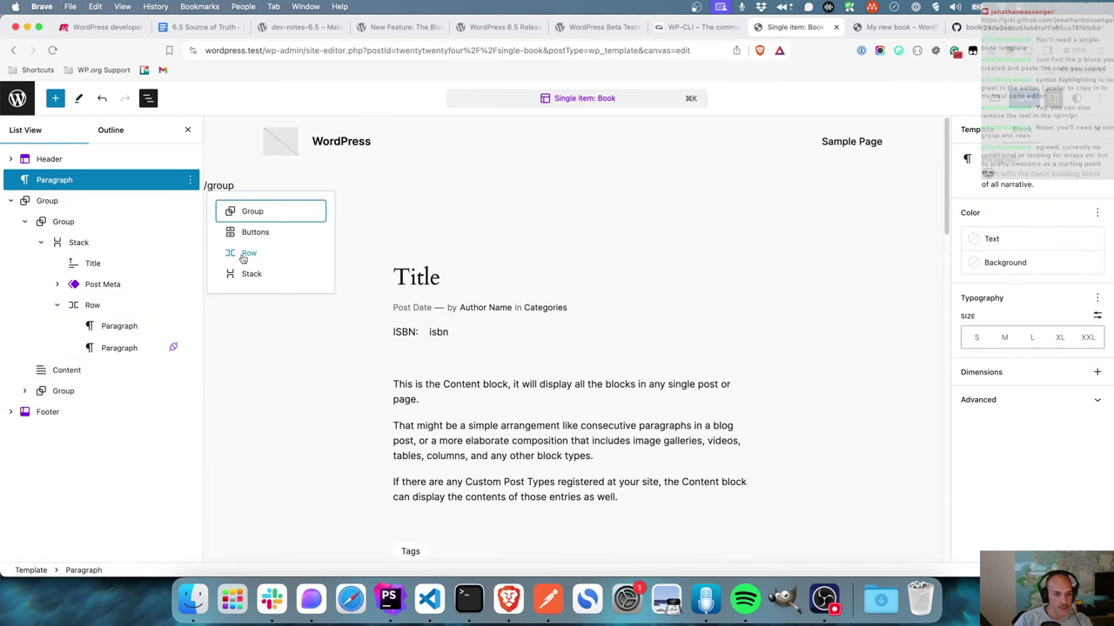
left_click(261, 213)
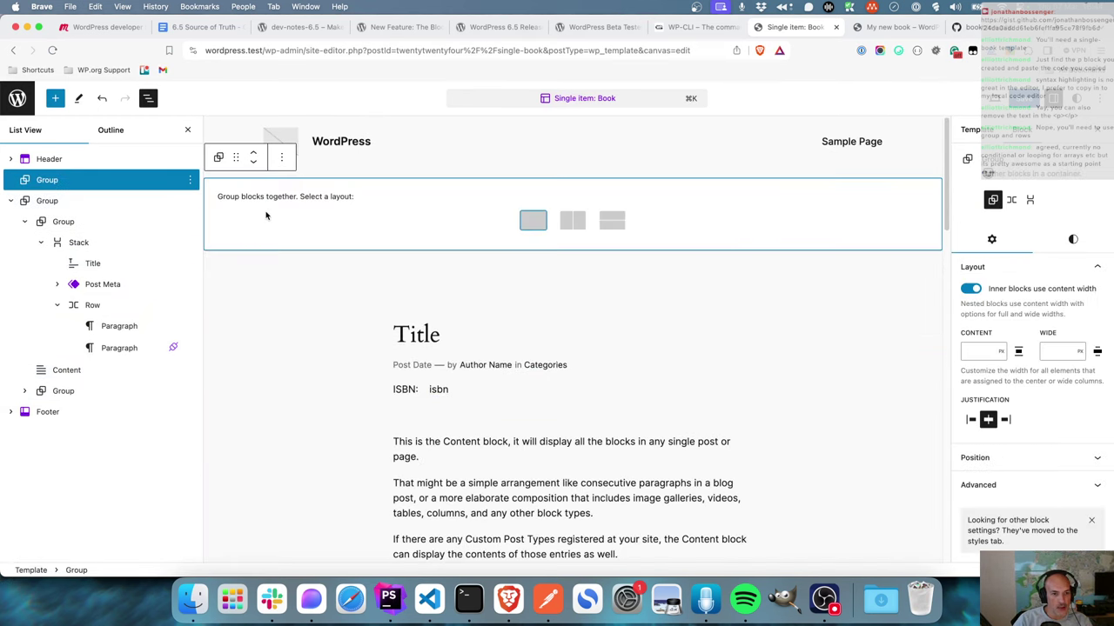
left_click(535, 223)
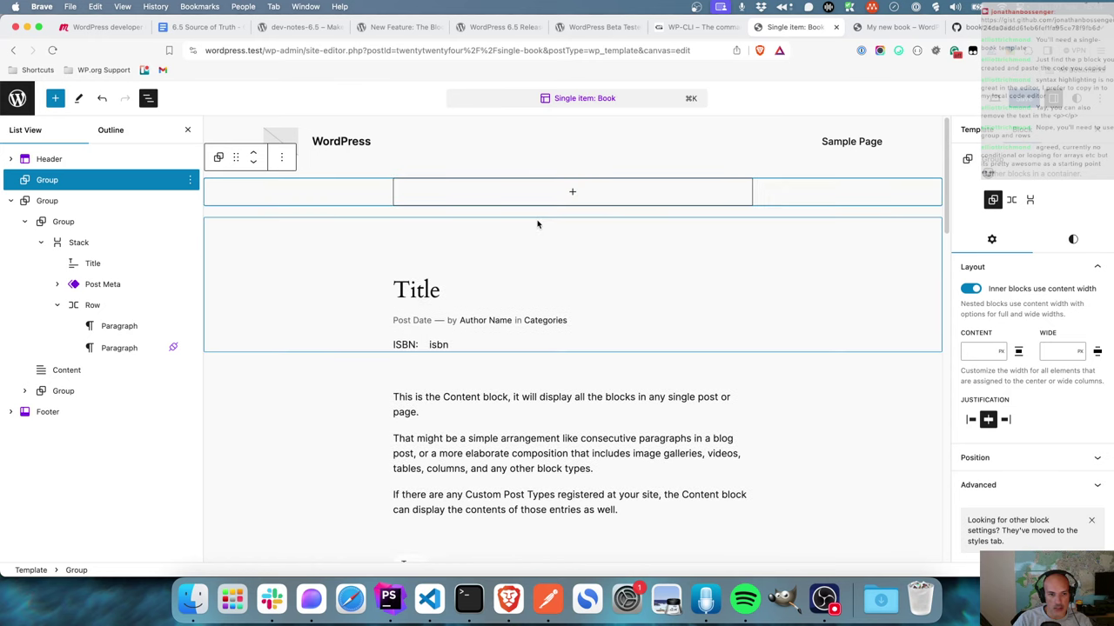
left_click(574, 193)
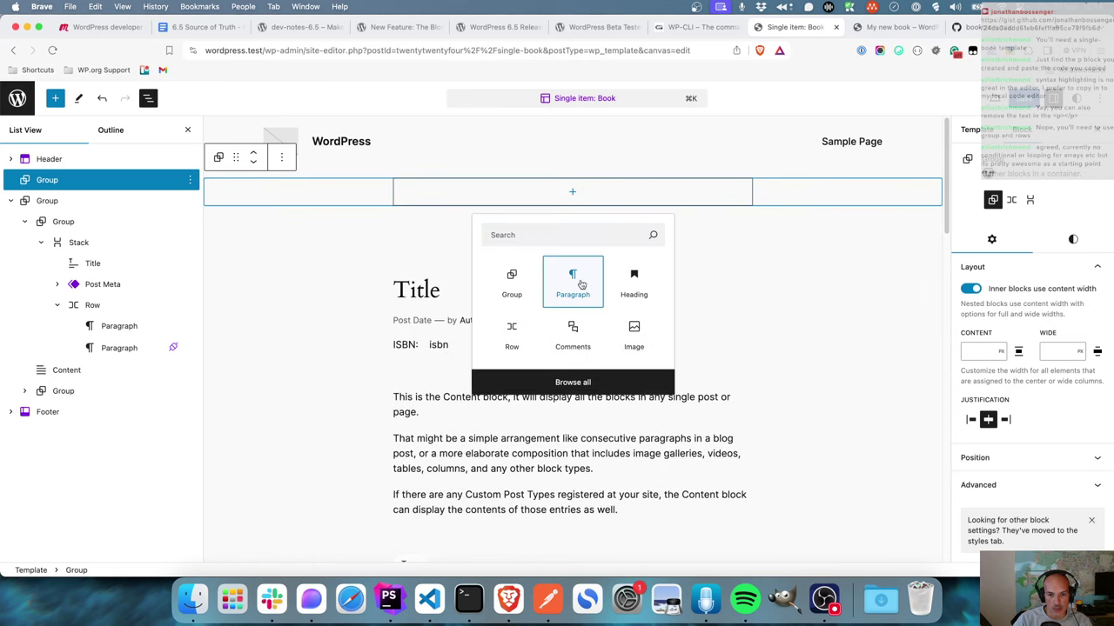
left_click(573, 283)
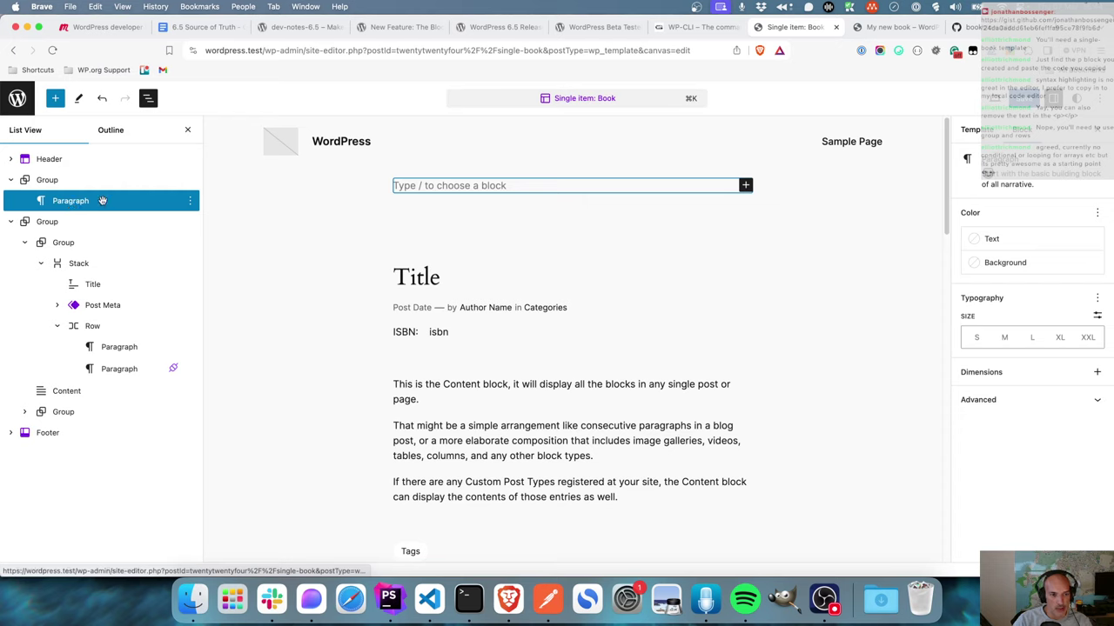
type("Store name")
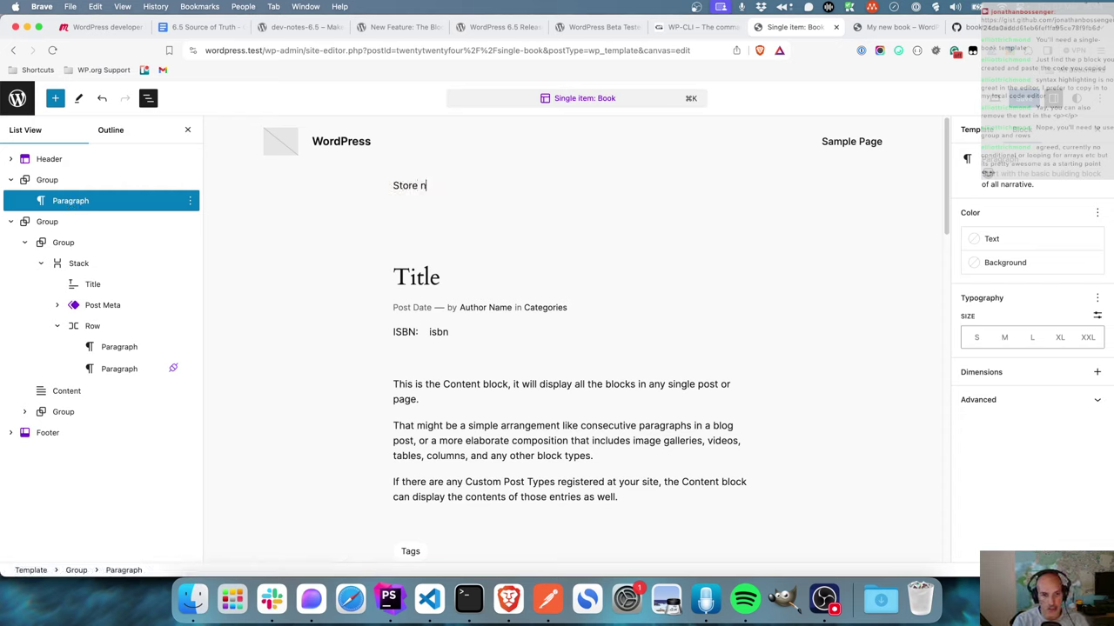
- Make Store name bold, Accent 3 red background, centered and XXL, then view it in the code editor
left_click(531, 159)
triple_click(456, 186)
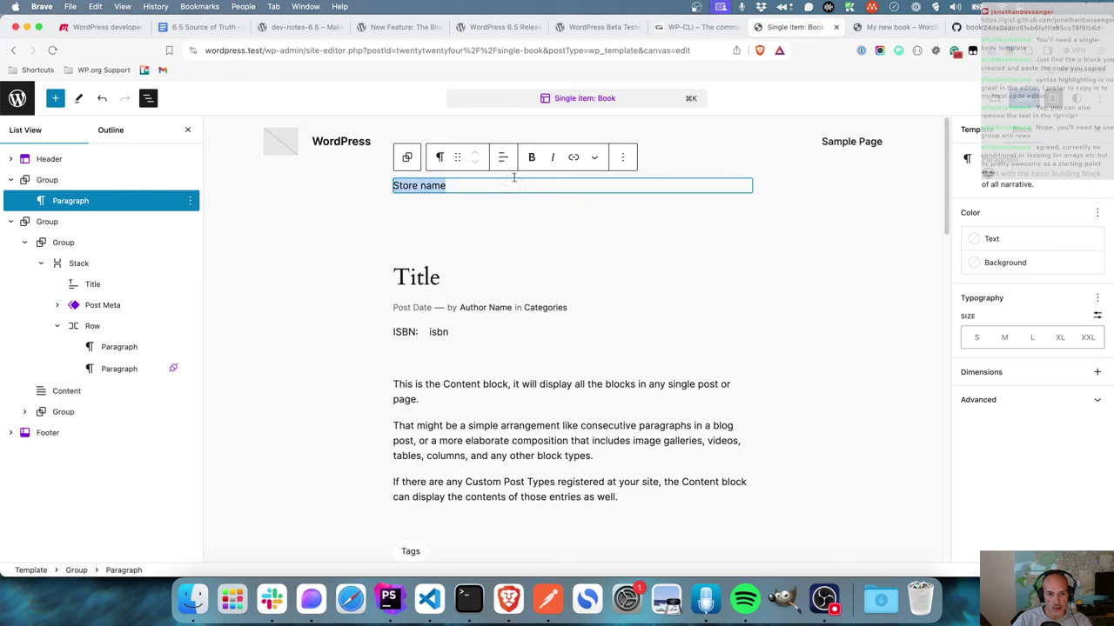
left_click(531, 157)
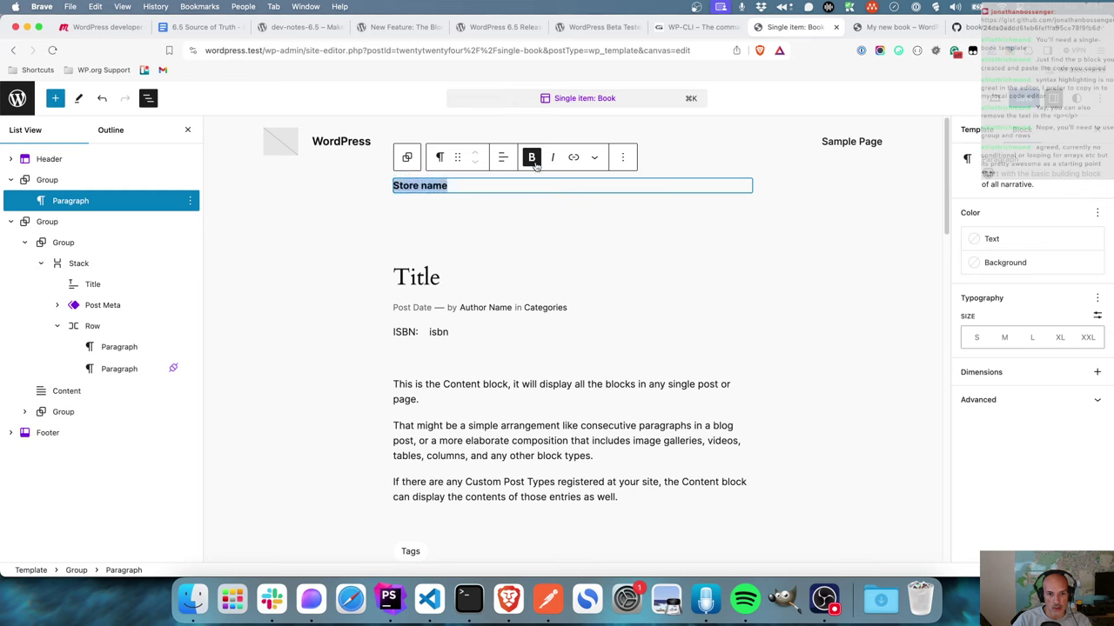
left_click(1005, 262)
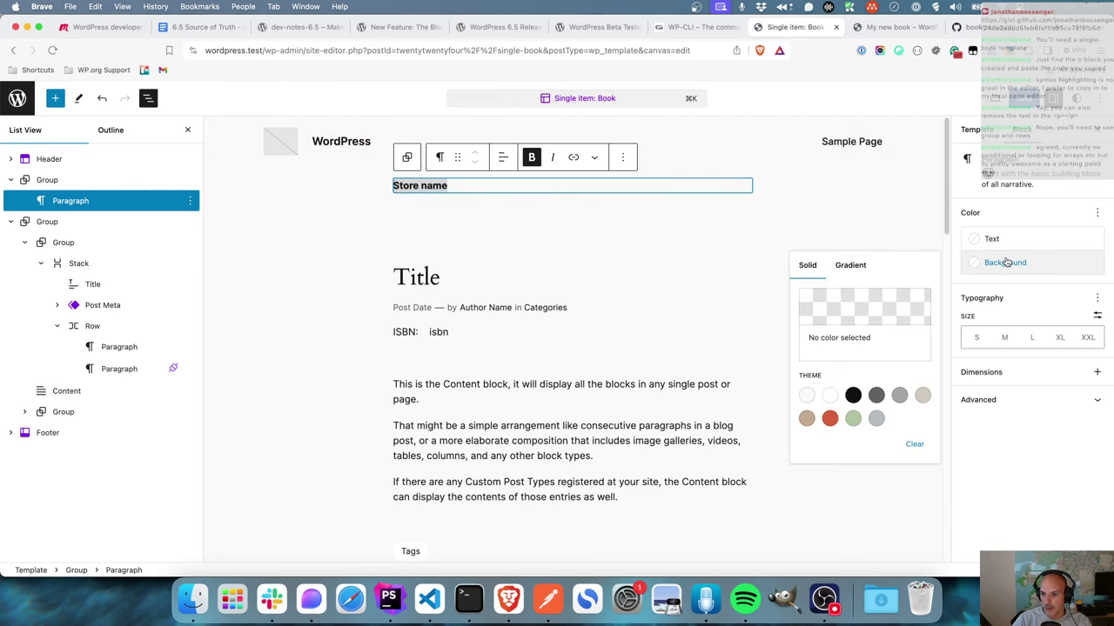
left_click(829, 419)
left_click(480, 157)
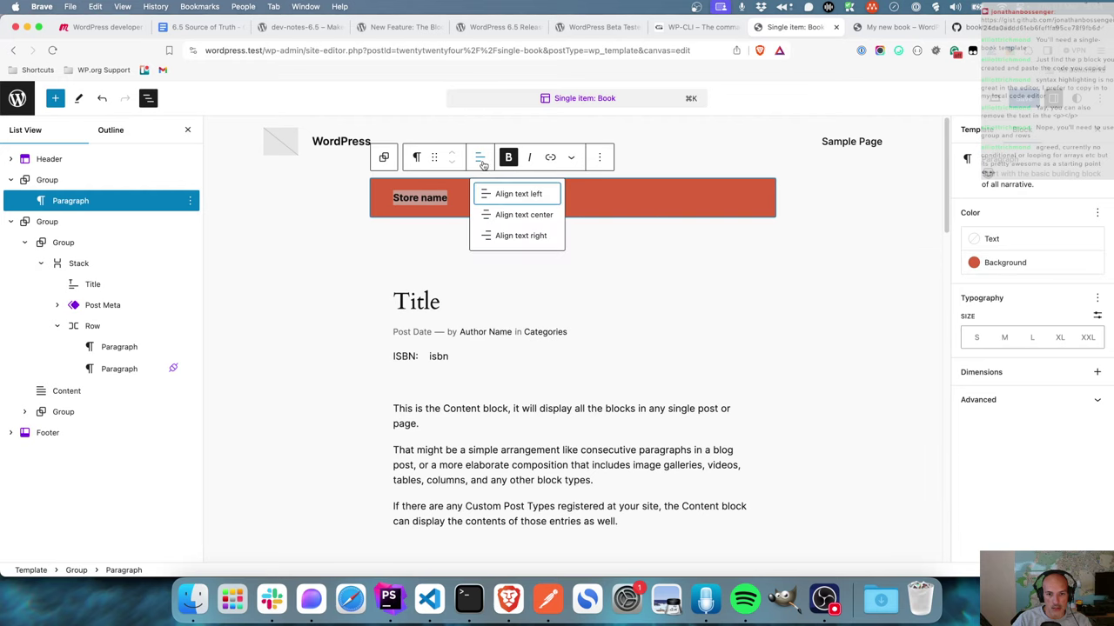
left_click(516, 214)
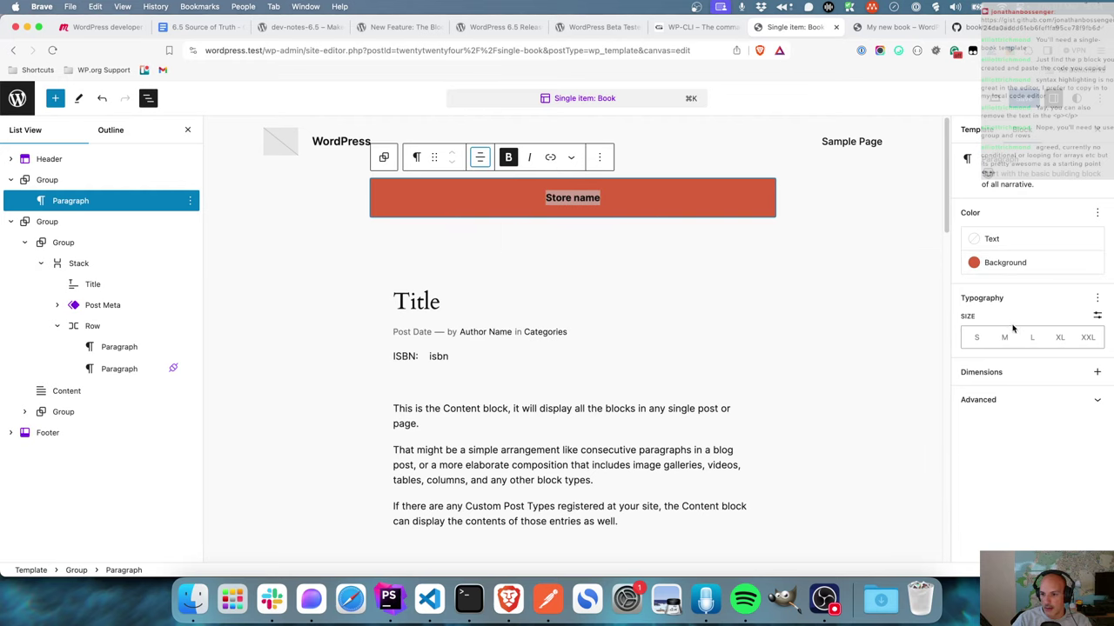
left_click(1084, 341)
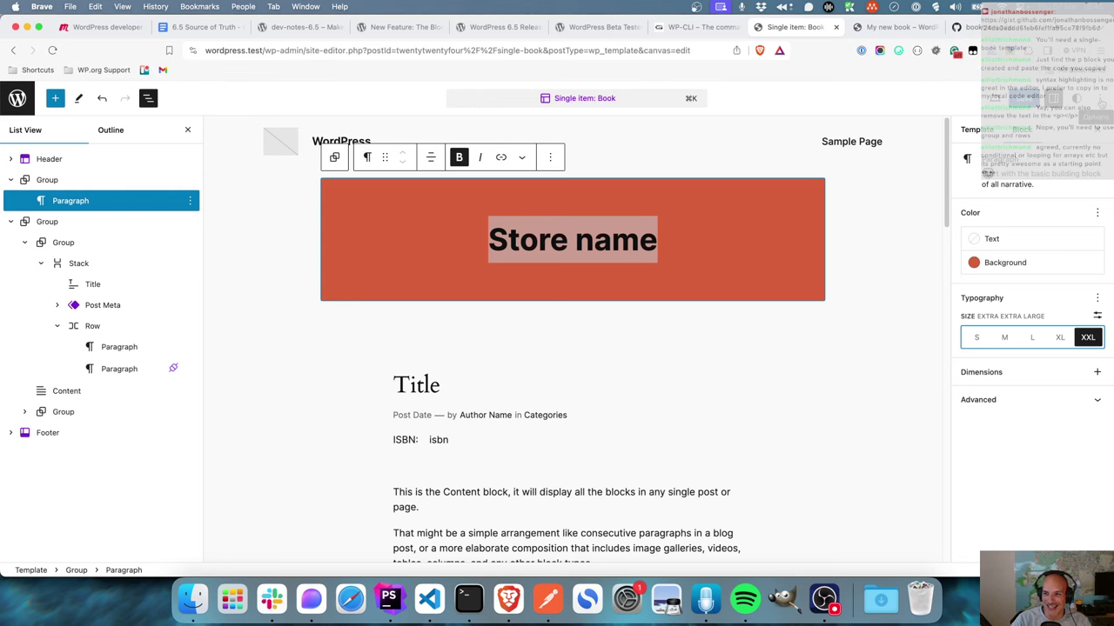
left_click(1094, 116)
left_click(1018, 284)
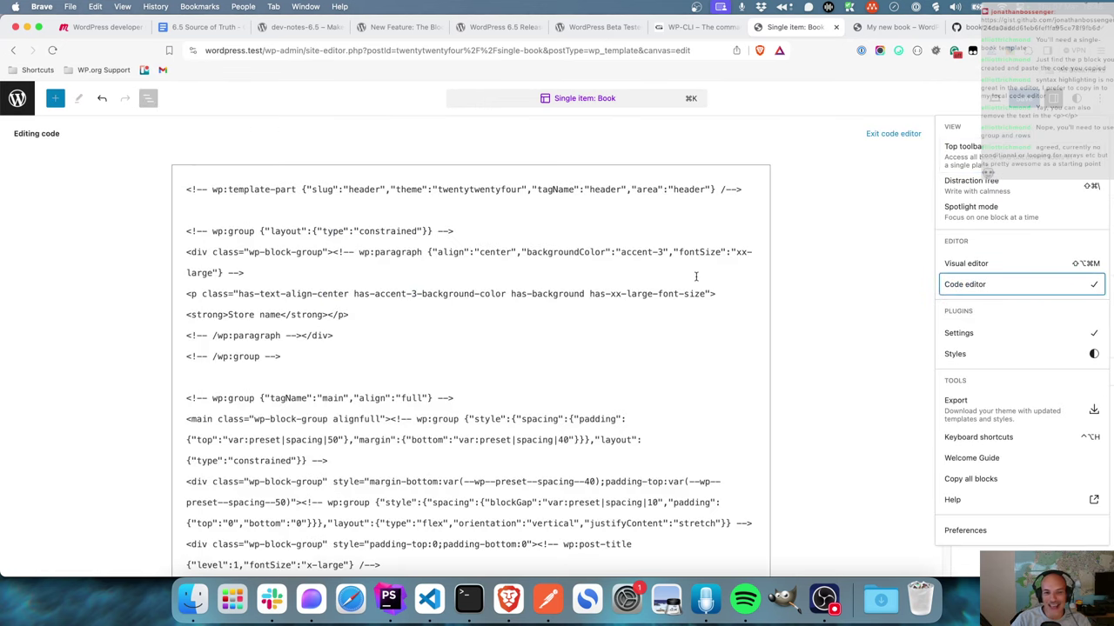
- Move the Store name paragraph's block comment onto its own line and select its attribute settings
left_click(387, 290)
left_click(330, 252)
key("Return")
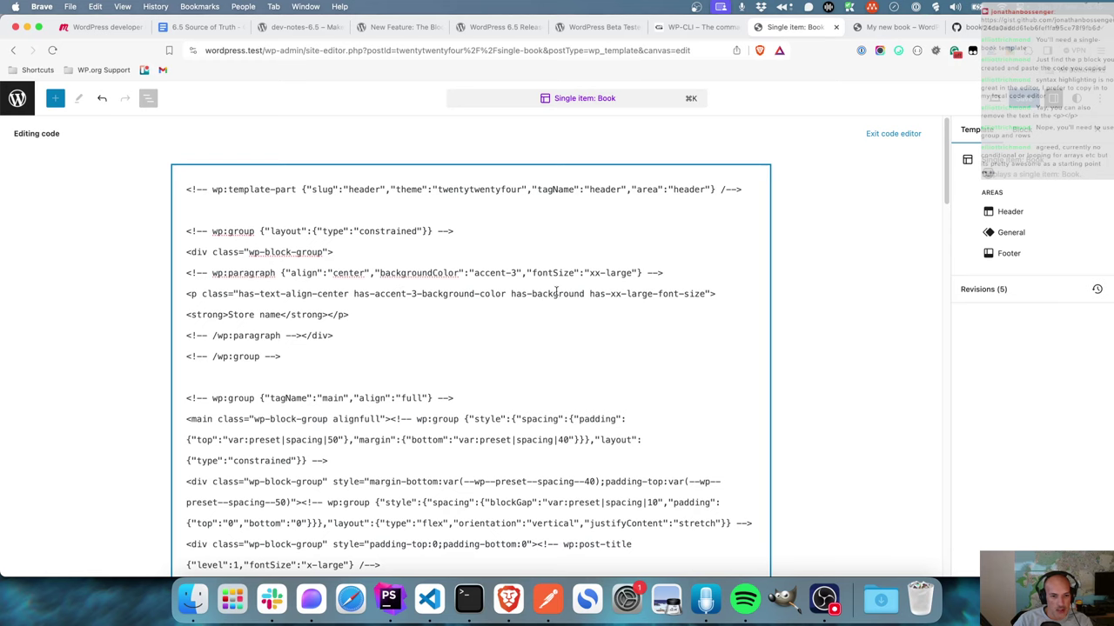
left_click_drag(642, 274, 277, 273)
key("super+c")
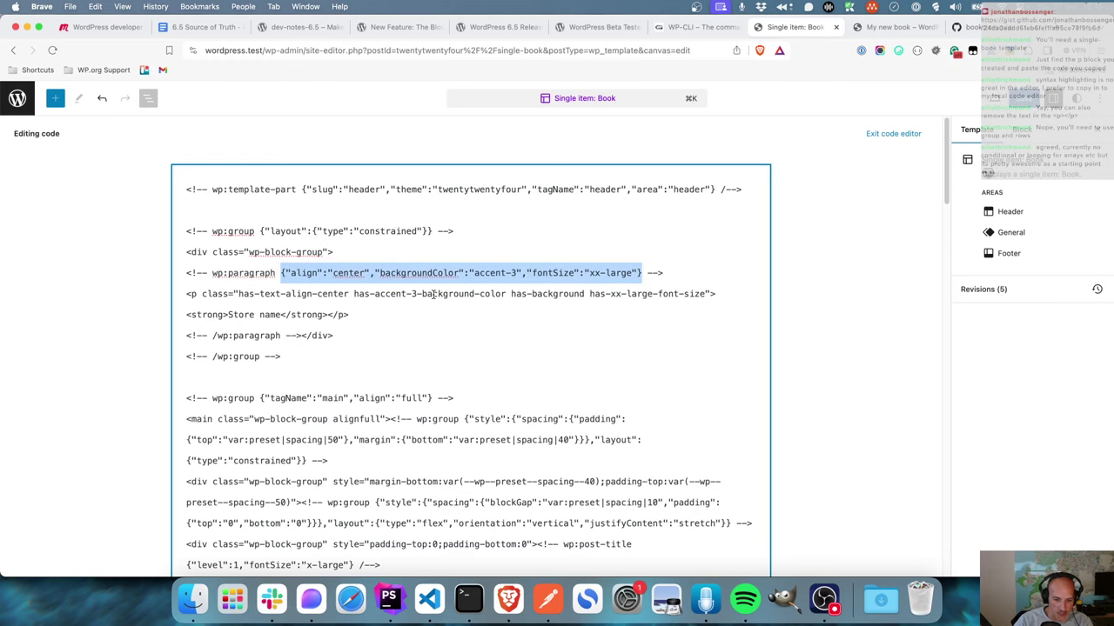
- In PhpStorm's project tree, expand Scratches and Consoles and its Extensions folder to show Database Tools and SQL
left_click(389, 599)
scroll(68, 416, "down", 5)
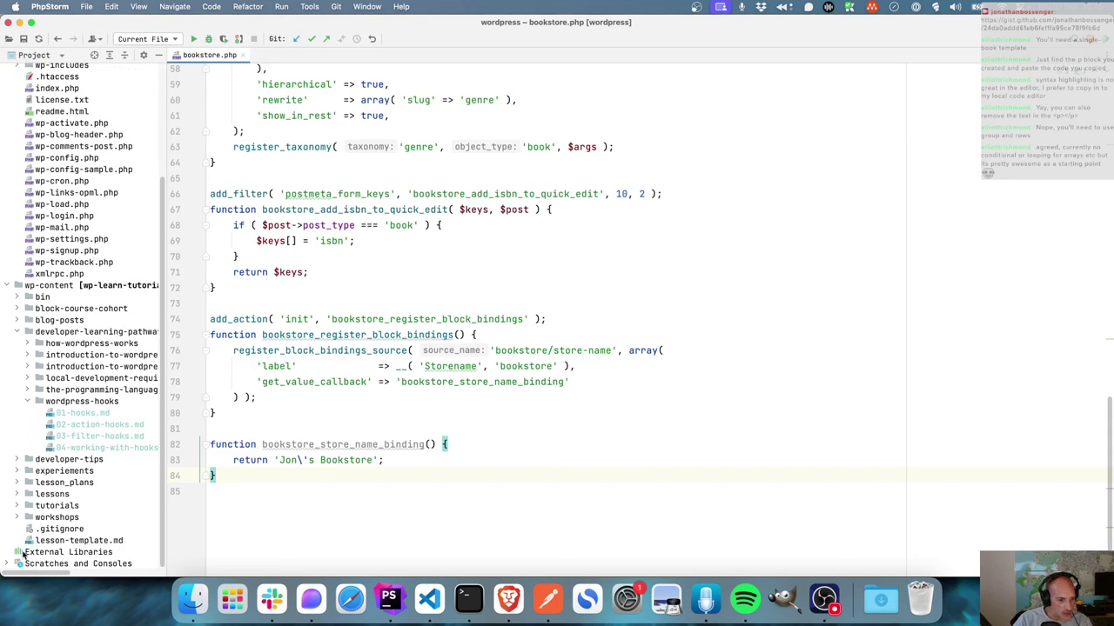
left_click(11, 565)
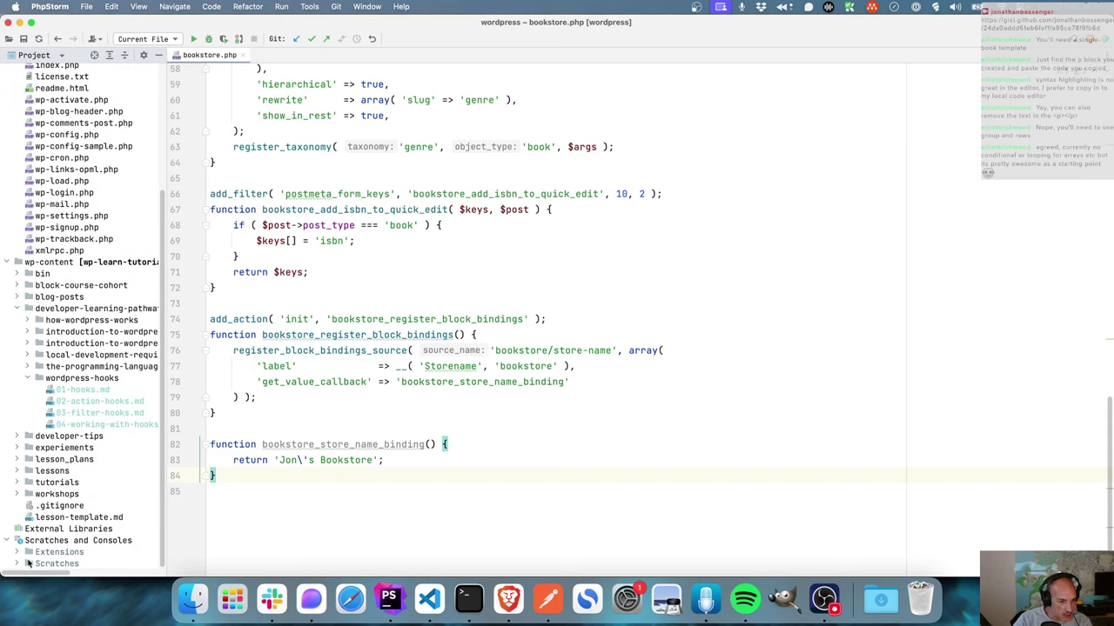
left_click(16, 554)
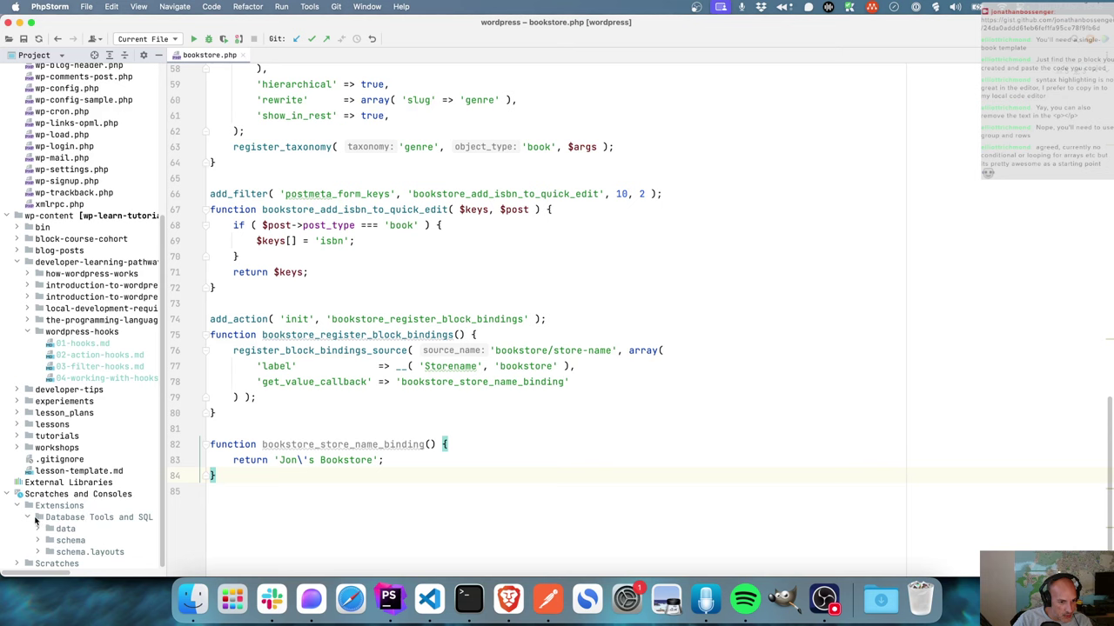
- Replace scratch_6.json's contents with the pasted align, backgroundColor and fontSize attributes, reformatted as indented JSON
left_click(29, 519)
left_click(19, 564)
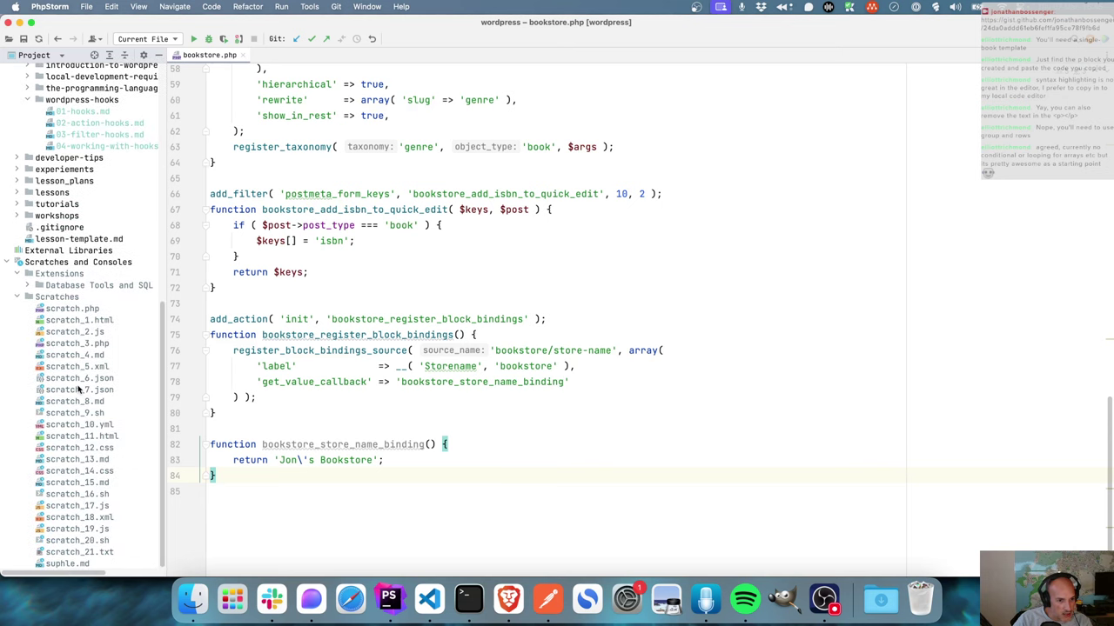
double_click(75, 380)
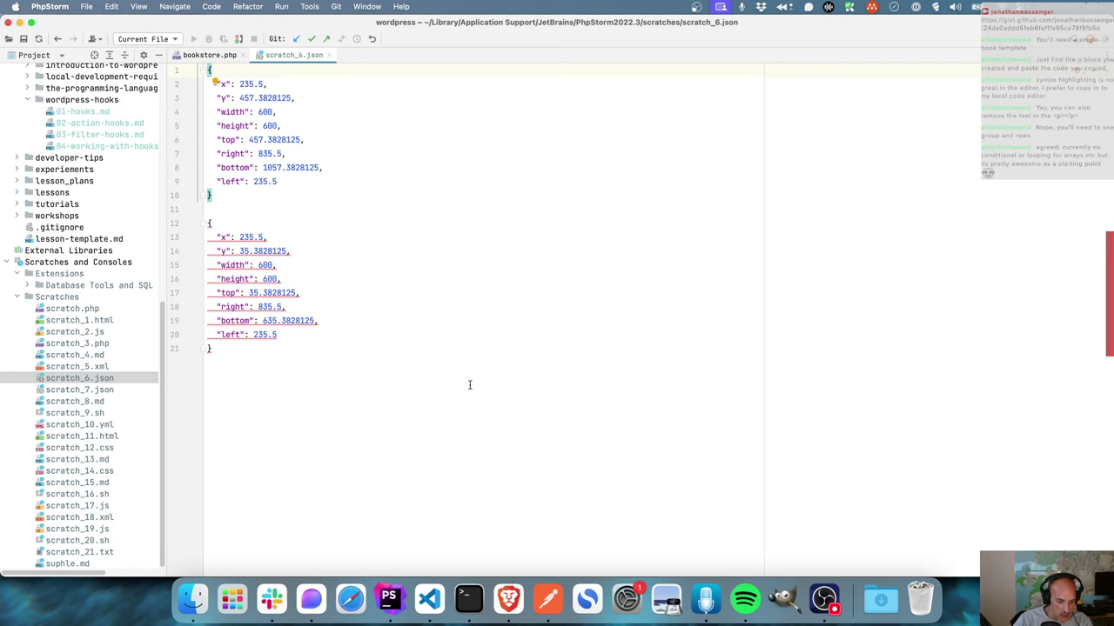
key("super+a")
key("super+v")
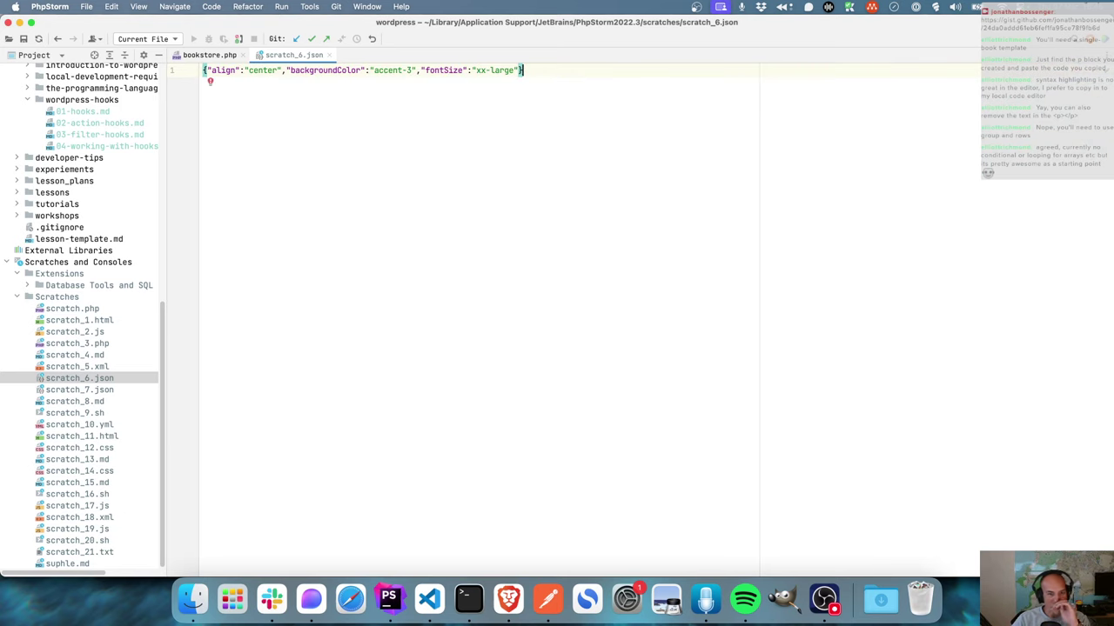
key("super+alt+l")
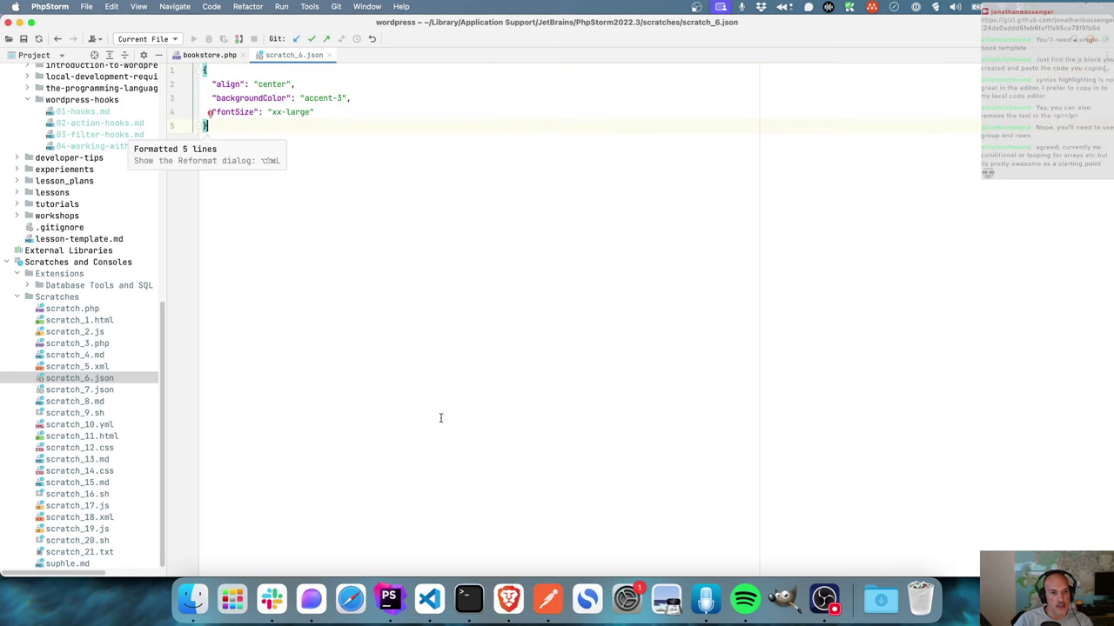
left_click(508, 598)
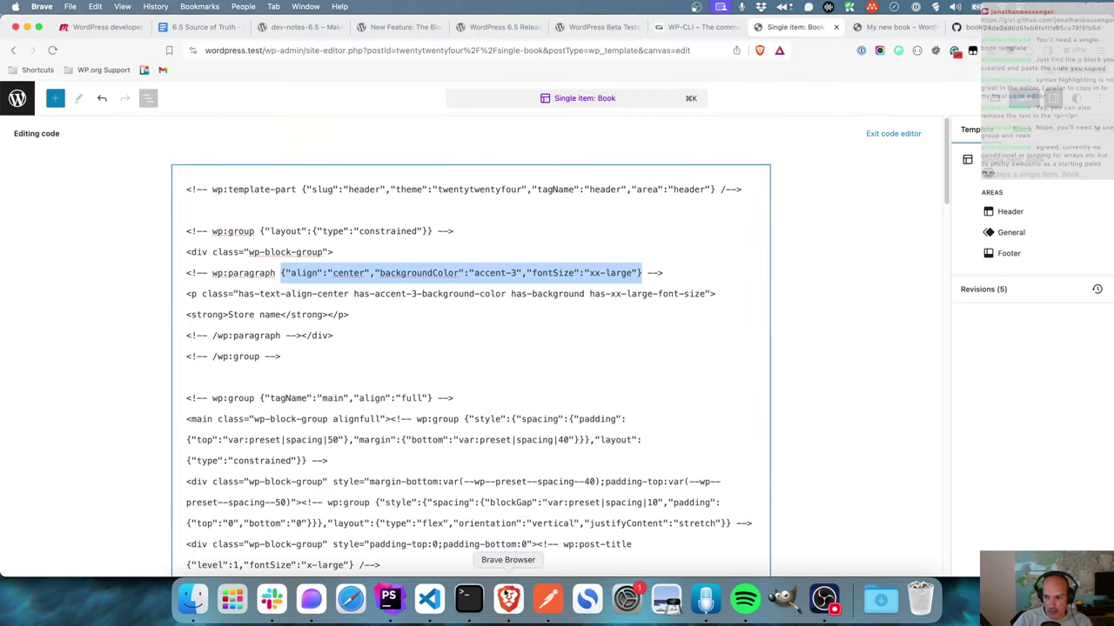
- Select the metadata bindings lines of the code sample in the block bindings article
left_click(503, 27)
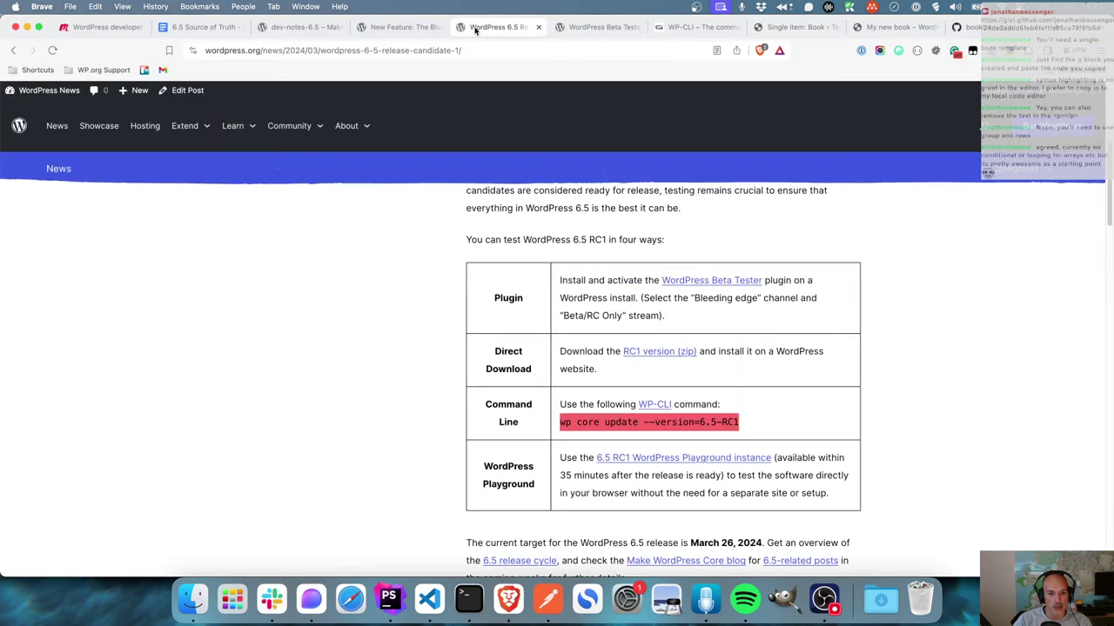
left_click(407, 27)
left_click(419, 443)
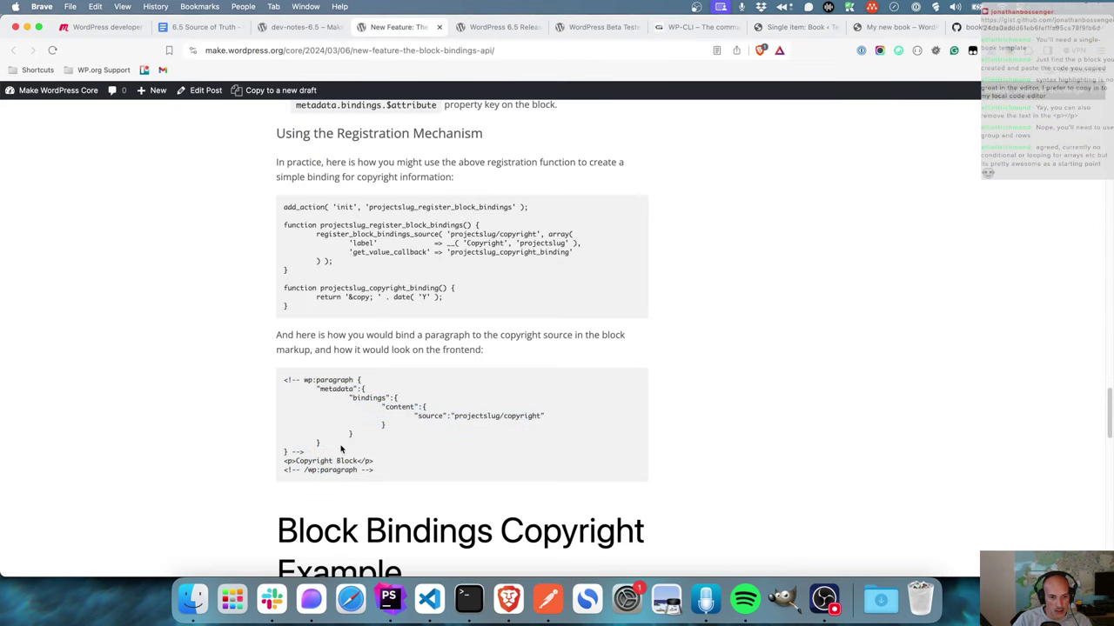
left_click_drag(331, 443, 317, 389)
key("super+c")
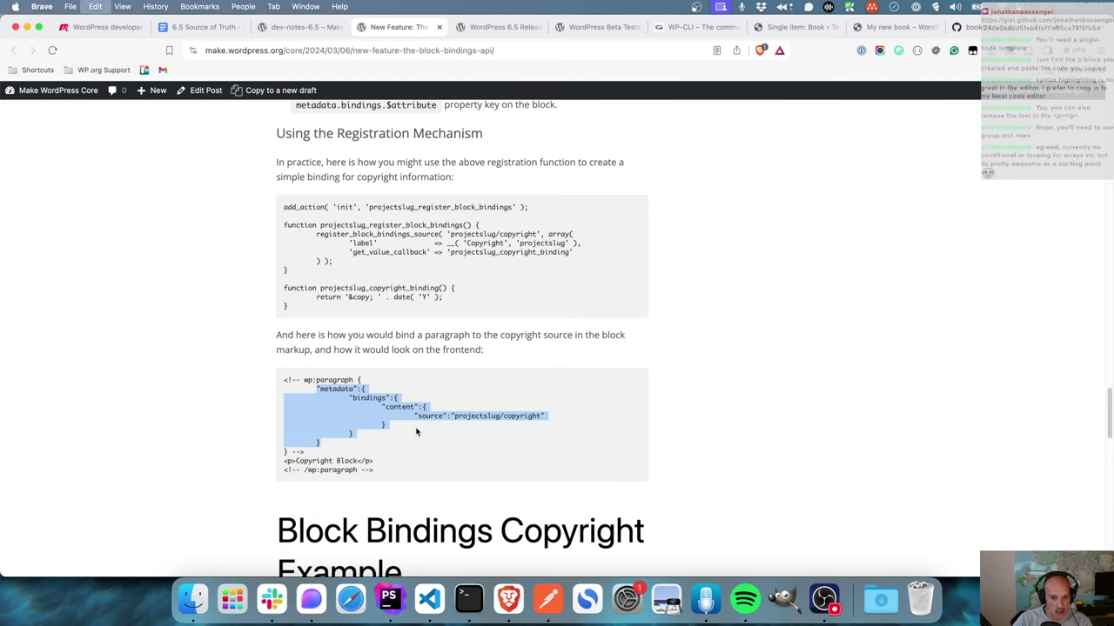
- Paste the metadata bindings block after the fontSize entry in scratch_6.json and reformat it
left_click(389, 599)
left_click(324, 111)
type(",")
key("Return")
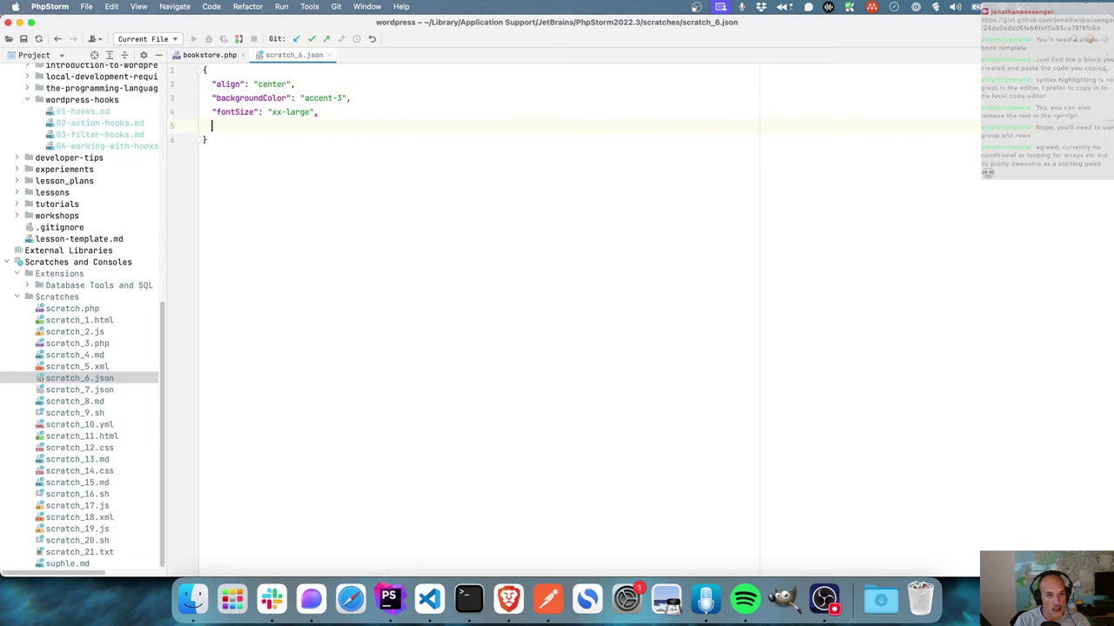
key("super+v")
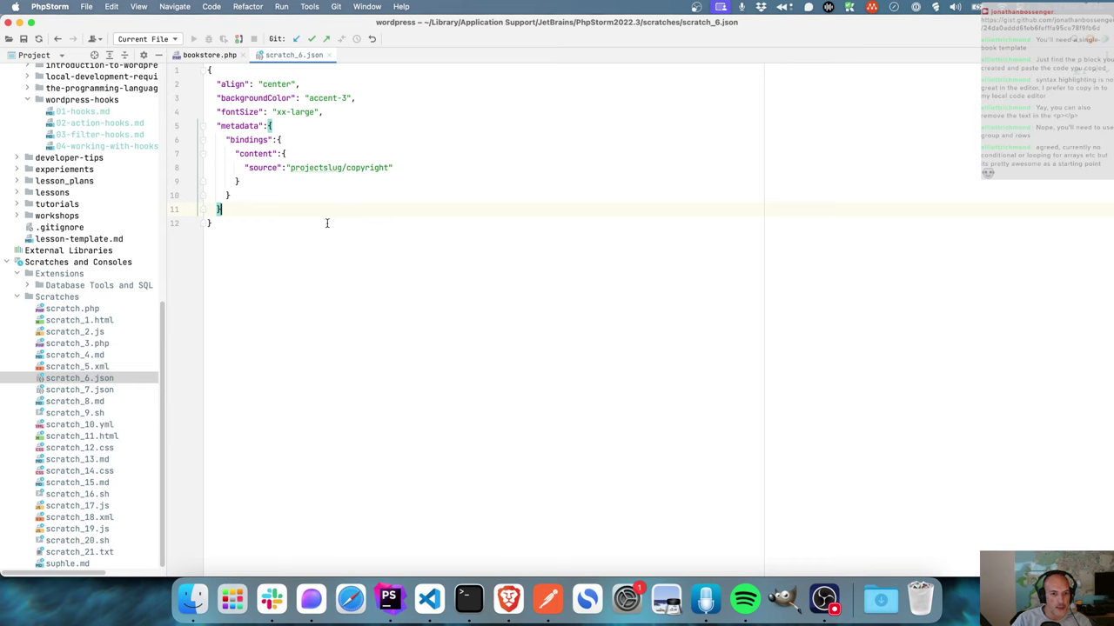
key("super+alt+l")
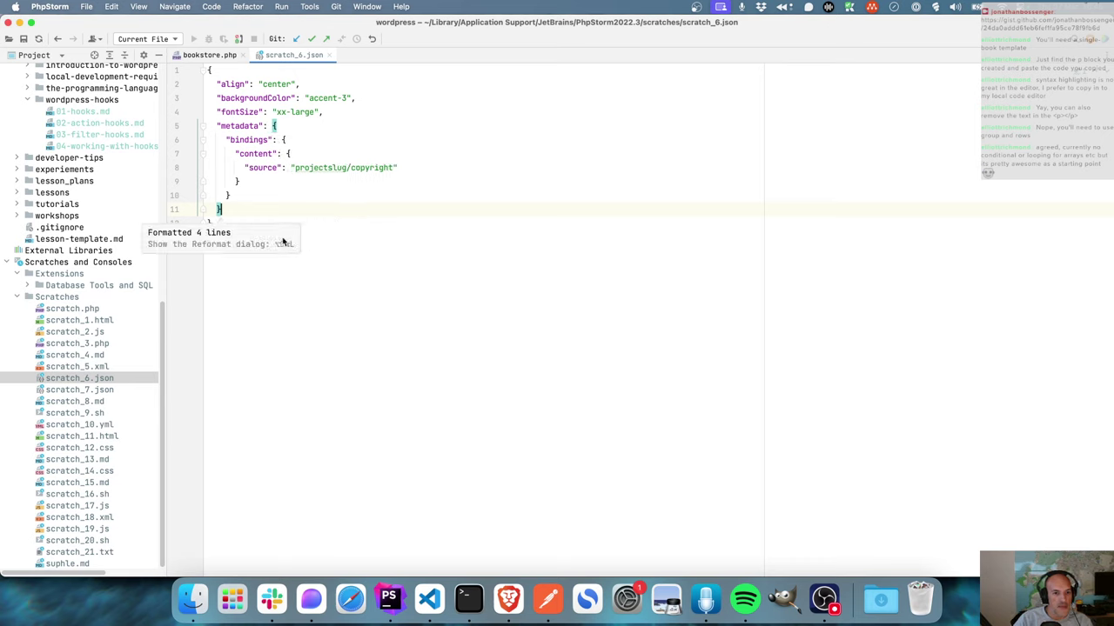
- Fix the indentation of the metadata, bindings, content and source lines
left_click_drag(222, 213, 202, 135)
key("shift+Tab")
key("shift+Tab")
key("shift+Tab")
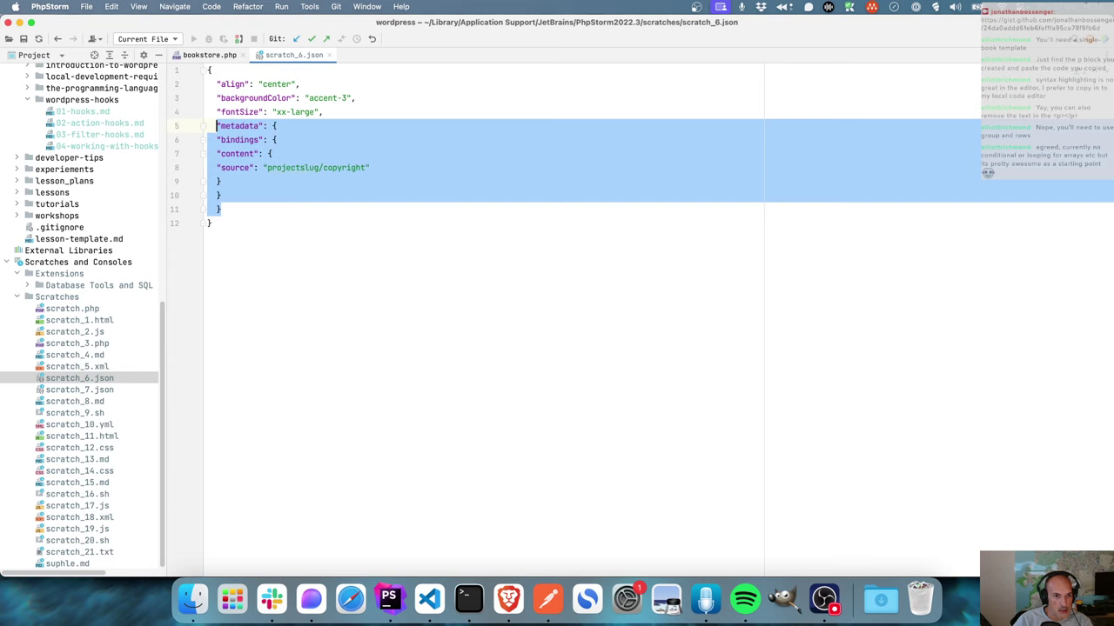
left_click(259, 181)
key("alt+Up")
key("alt+Up")
key("alt+Up")
key("Tab")
left_click(264, 179)
key("alt+Up")
key("alt+Up")
key("Tab")
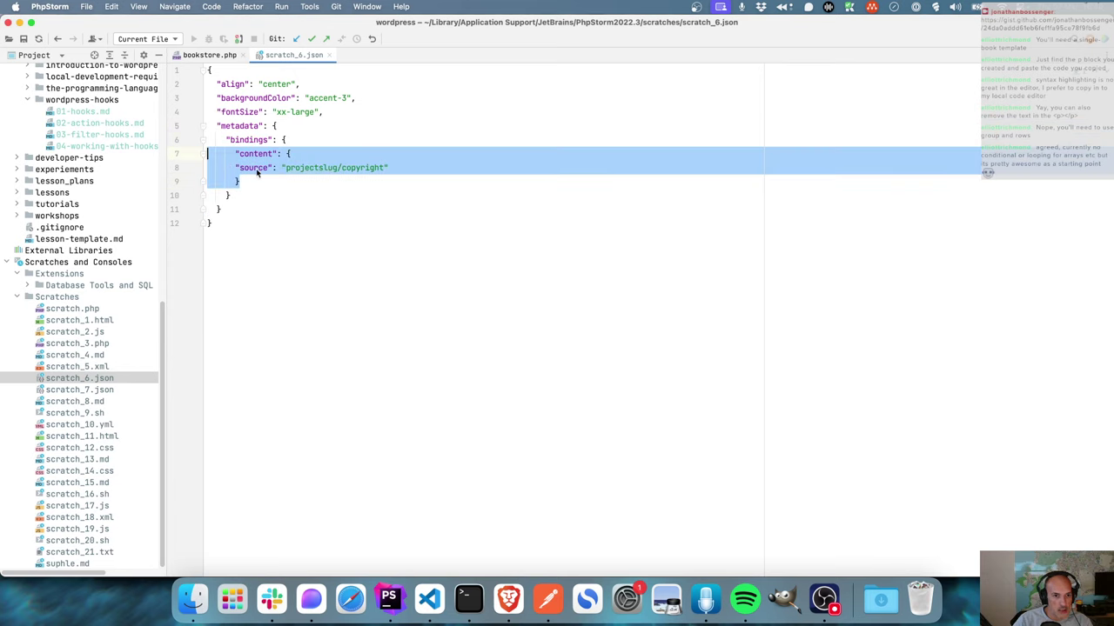
left_click(235, 169)
key("Tab")
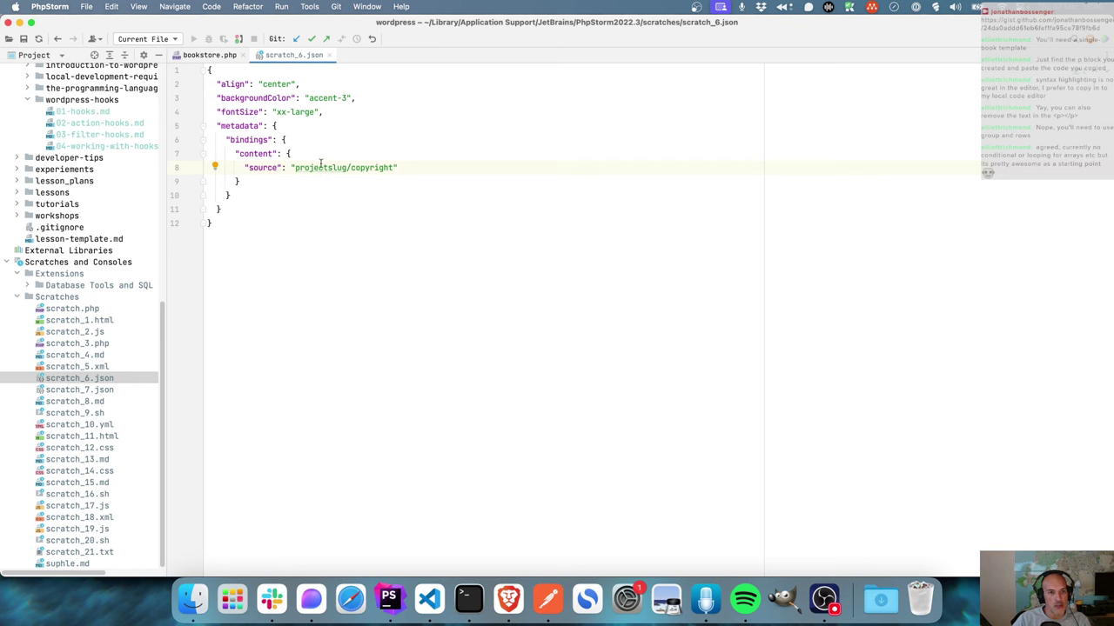
- Replace the projectslug/copyright source with bookstore/store-name from bookstore.php, then select the whole JSON
left_click(212, 55)
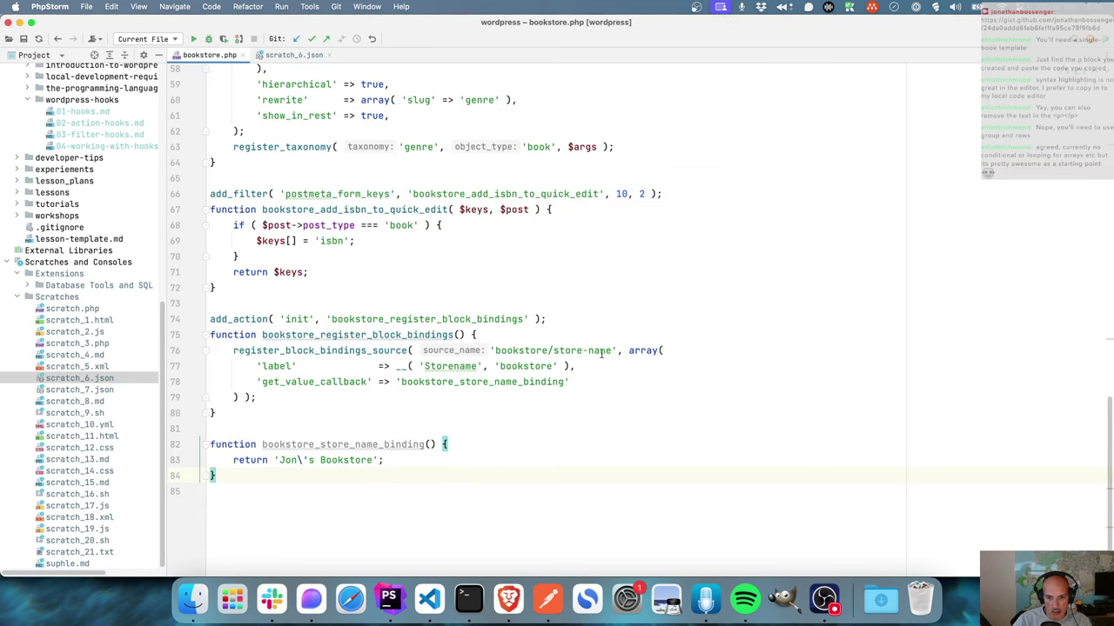
left_click_drag(613, 350, 497, 350)
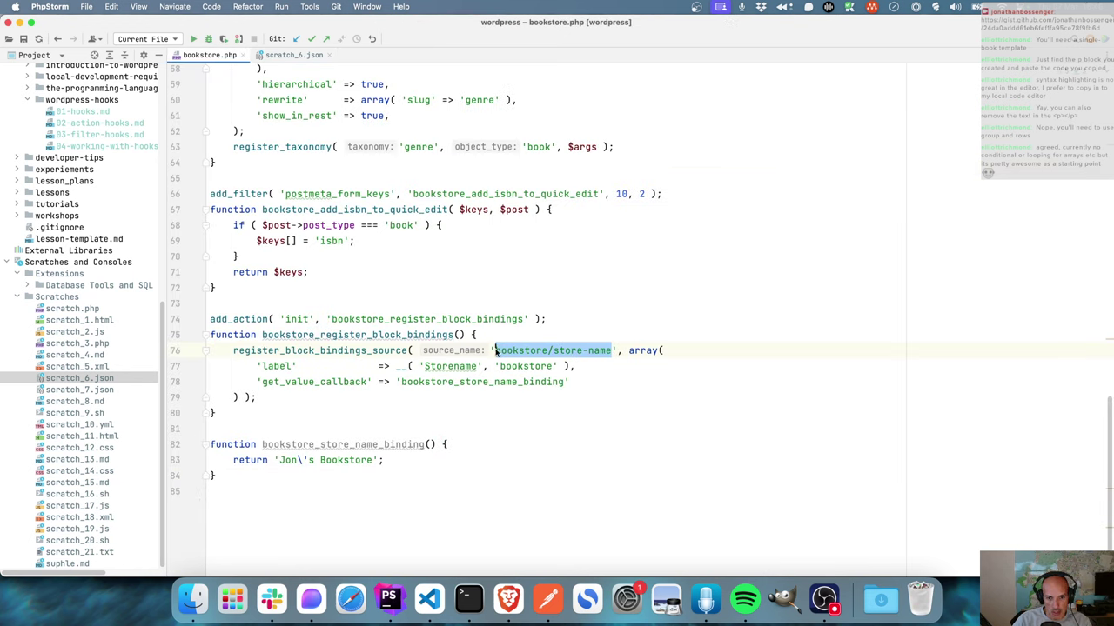
left_click(294, 54)
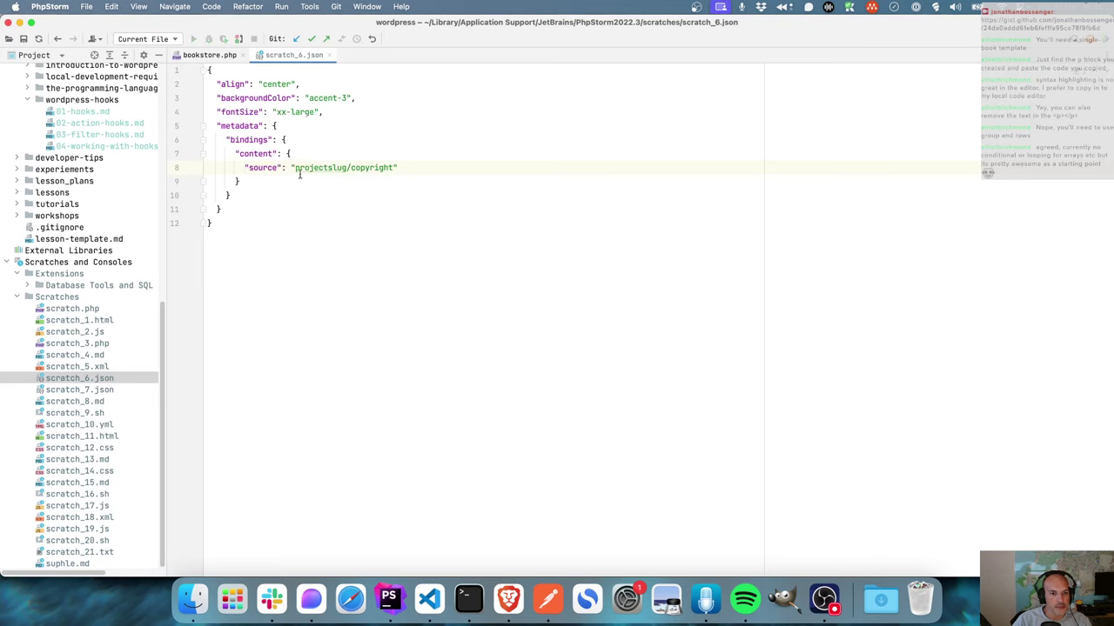
left_click_drag(295, 168, 395, 168)
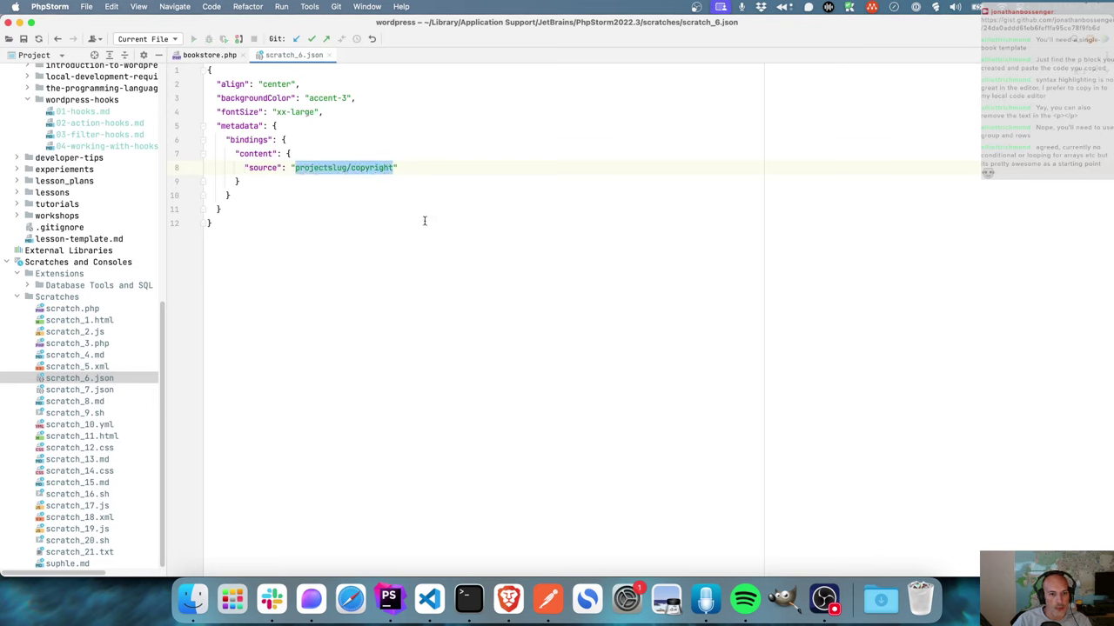
type("bookstore/store-name")
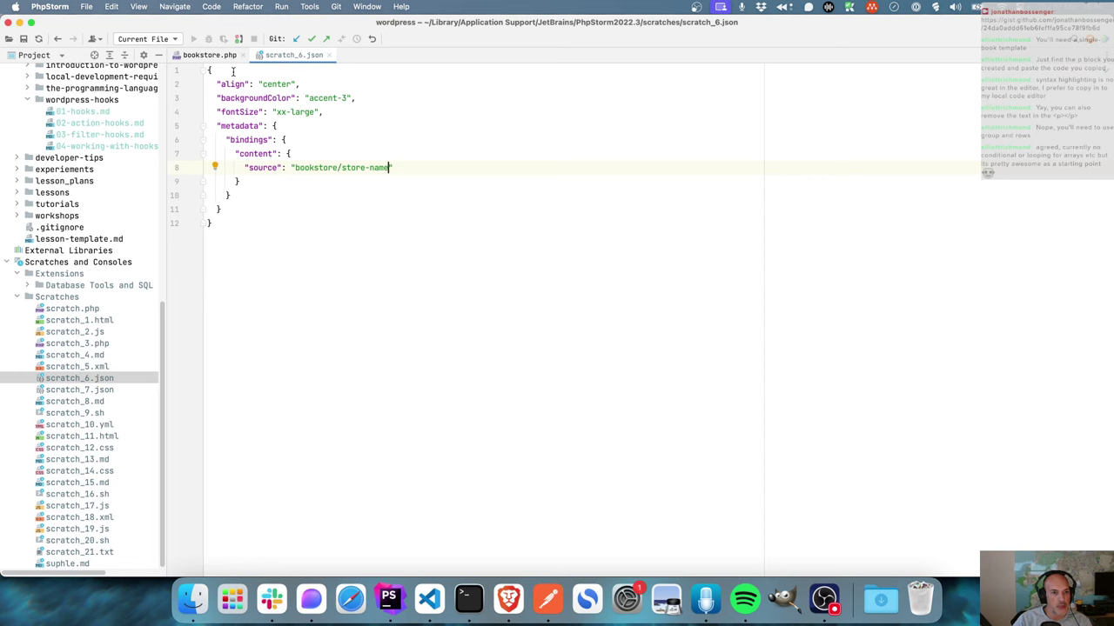
left_click_drag(228, 224, 197, 77)
key("super+c")
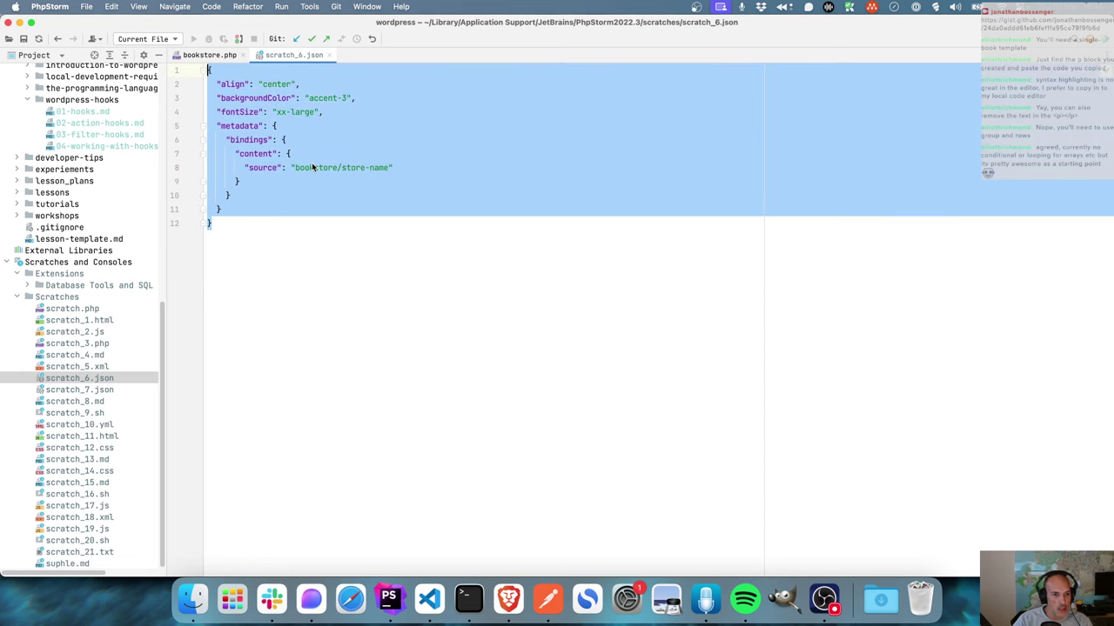
- Replace the Store name paragraph's attribute JSON in the template markup with the bindings version
left_click(508, 599)
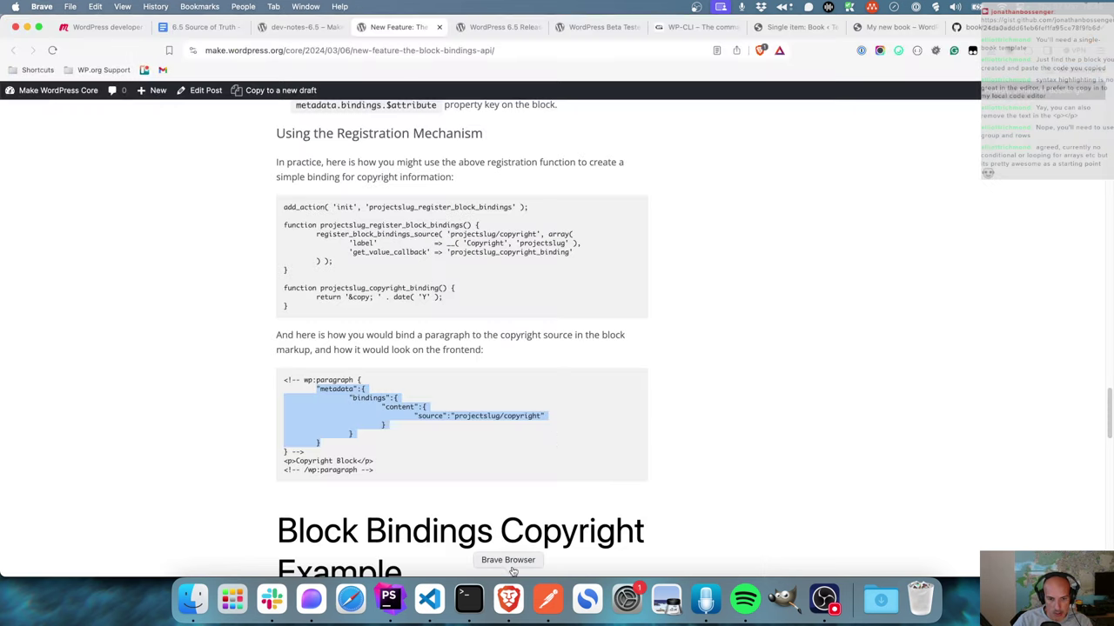
left_click(896, 27)
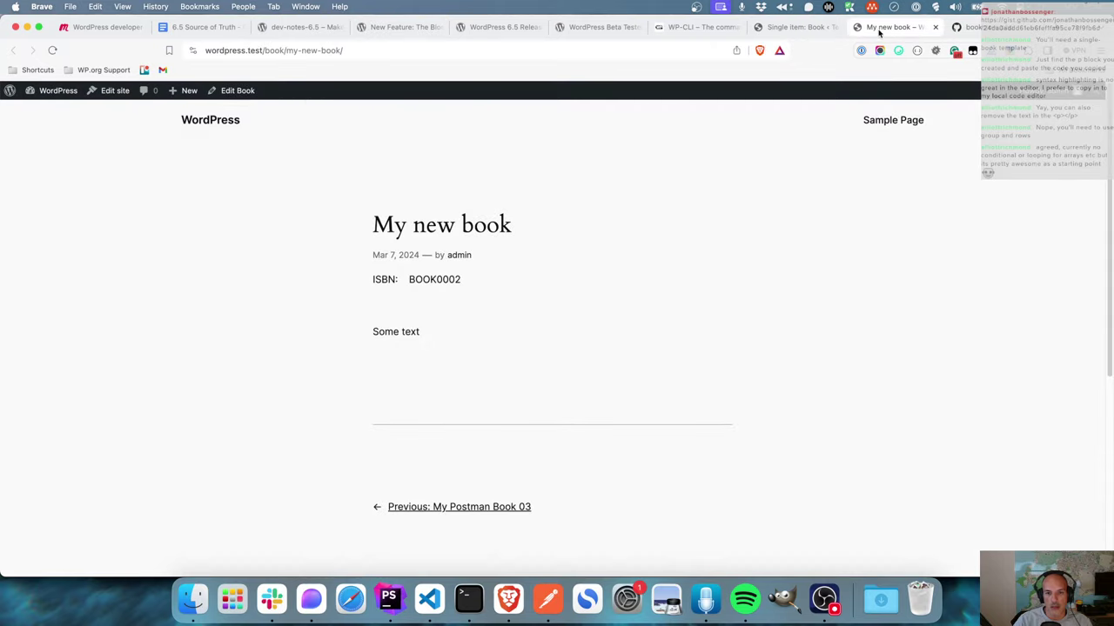
left_click(808, 28)
left_click(287, 276)
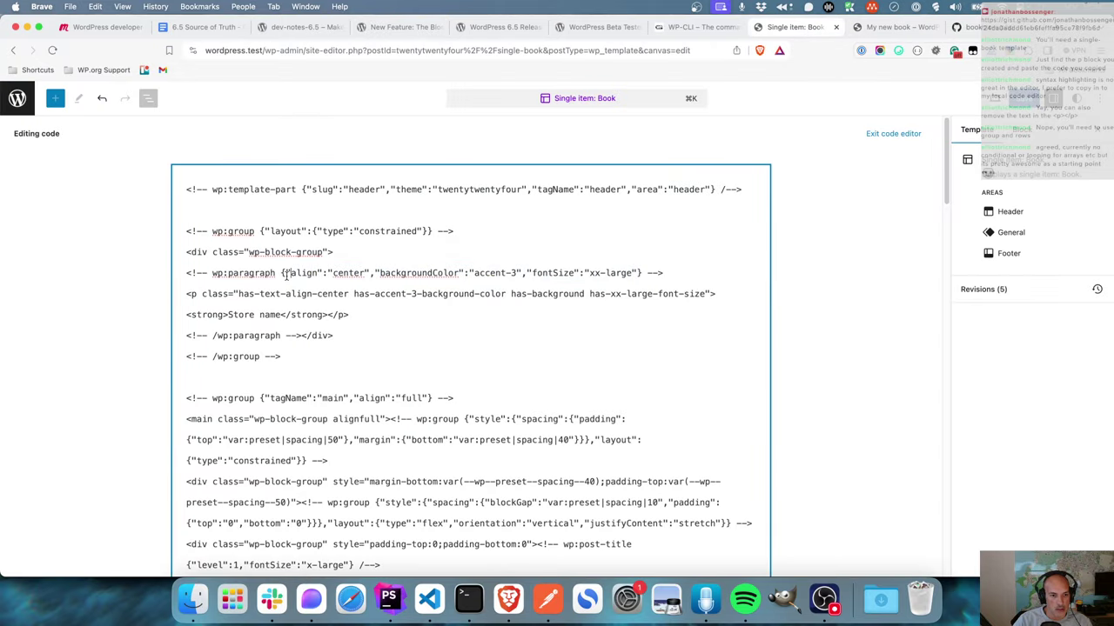
left_click_drag(281, 273, 639, 273)
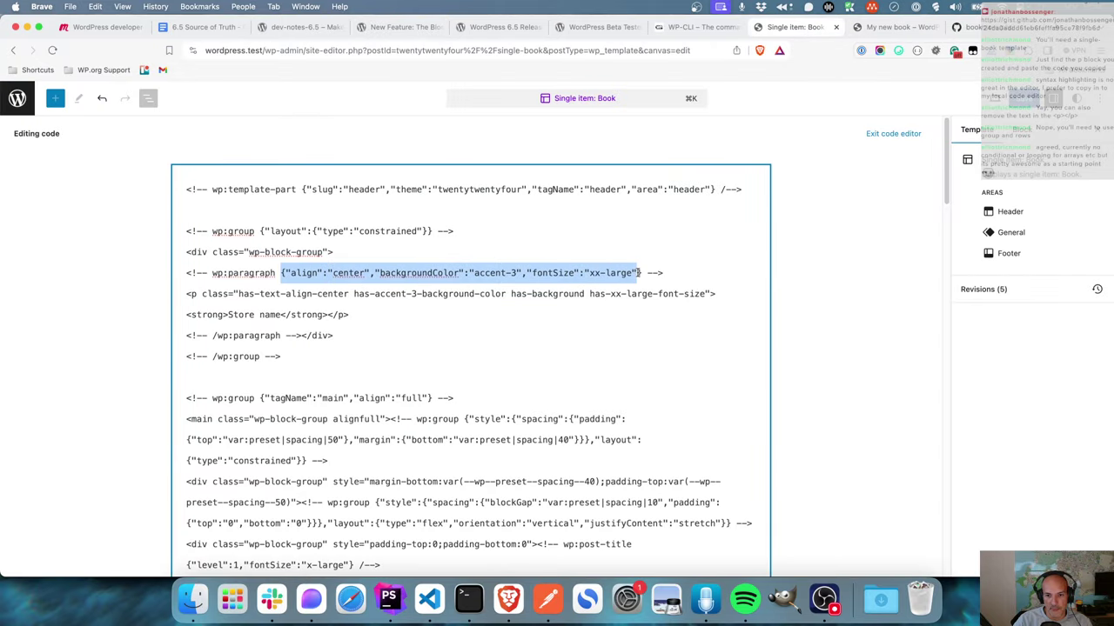
key("Return")
key("Return")
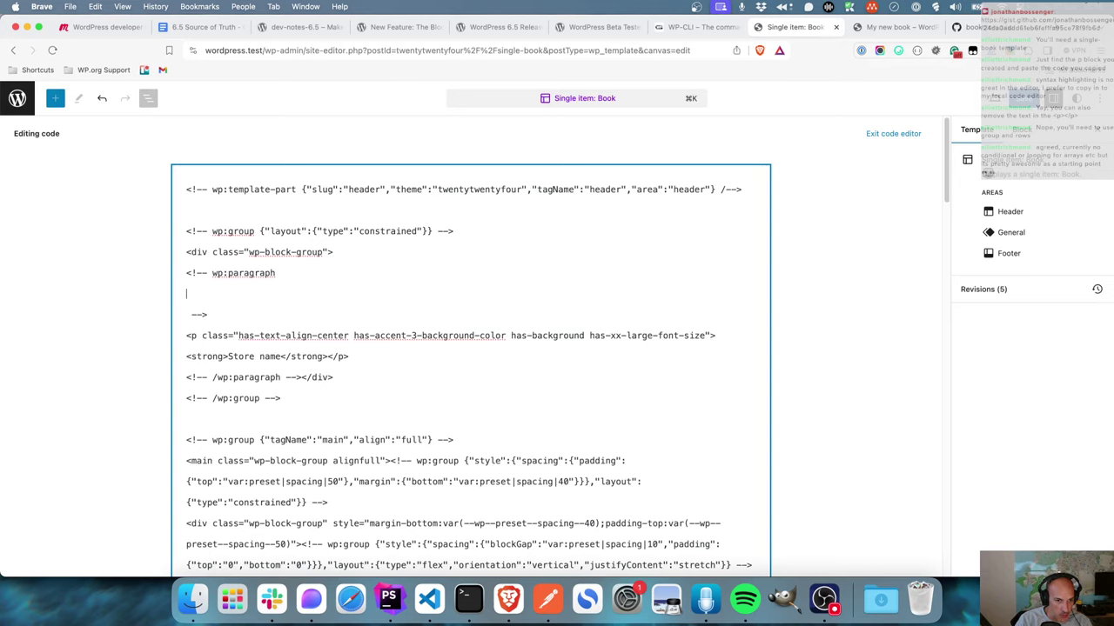
key("super+v")
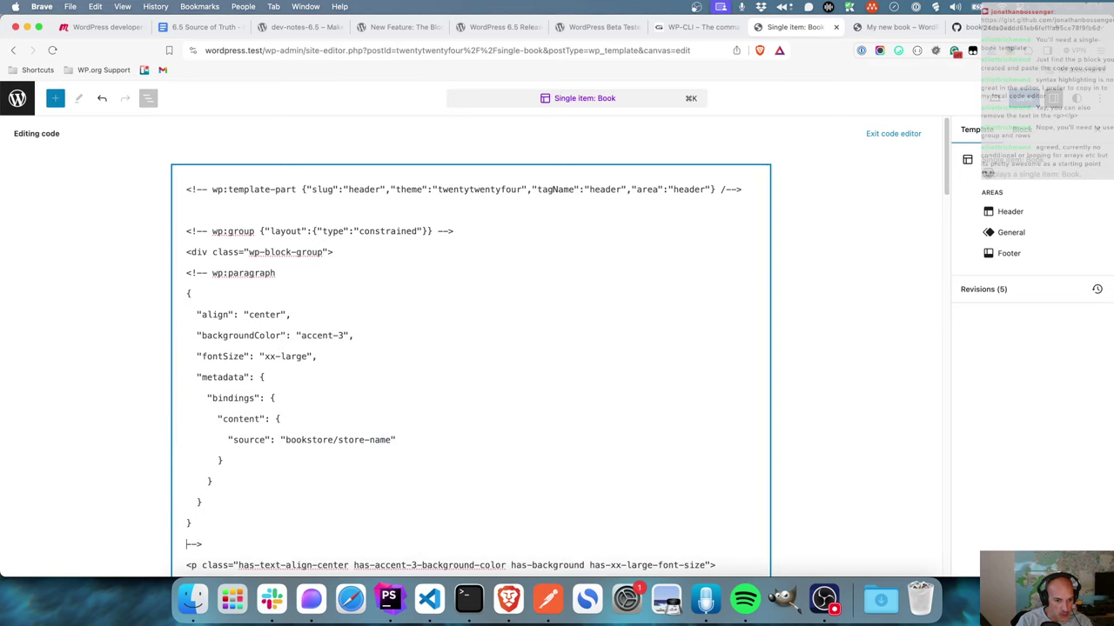
key("BackSpace")
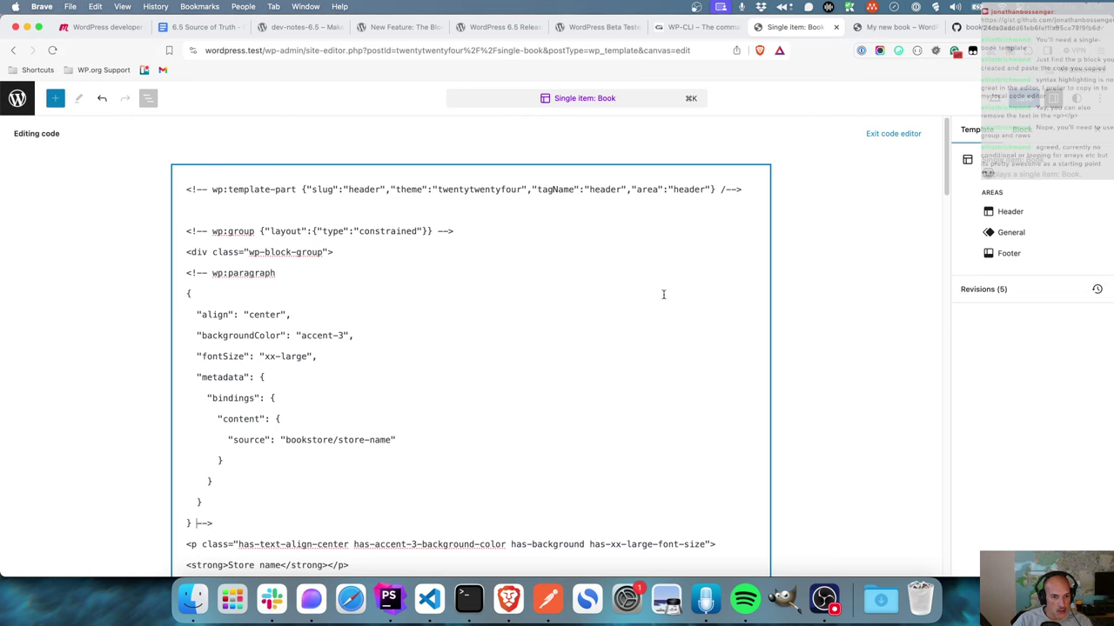
- Review the binding markup and return to the visual editor
scroll(450, 318, "down", 1)
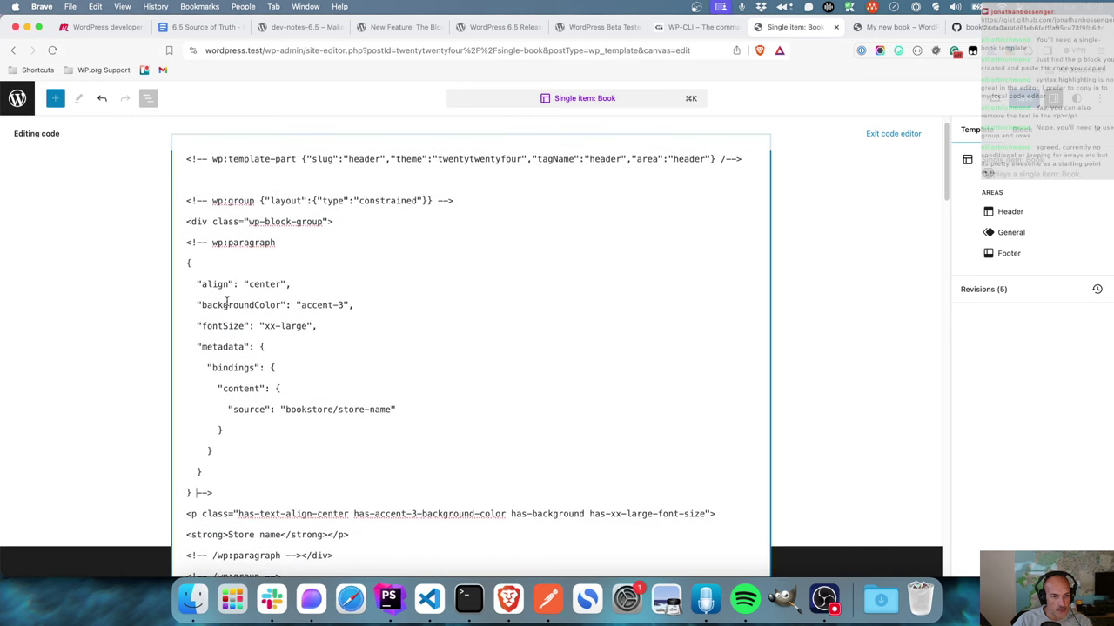
scroll(329, 314, "down", 1)
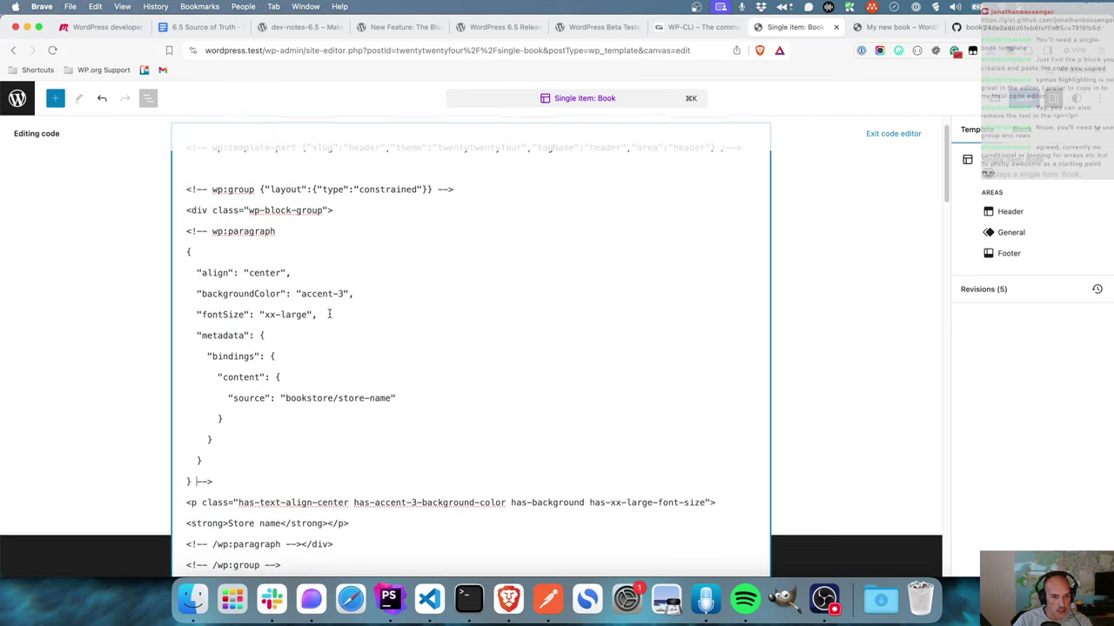
scroll(278, 405, "down", 1)
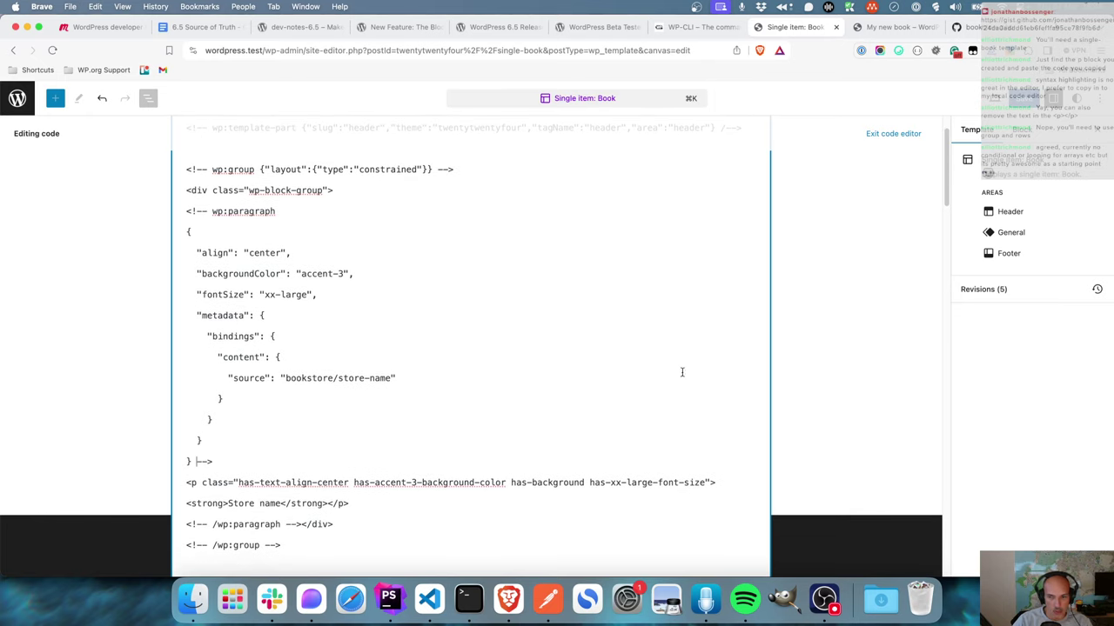
left_click(896, 134)
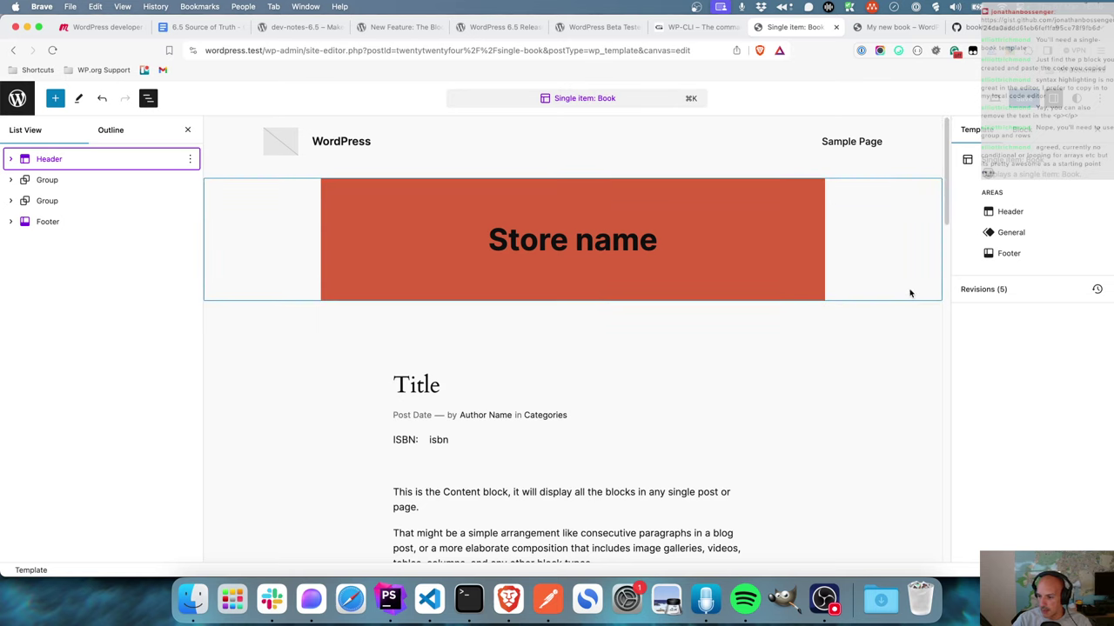
- Save the Single item: Book template and reload My new book to check the bound store name
key("super+s")
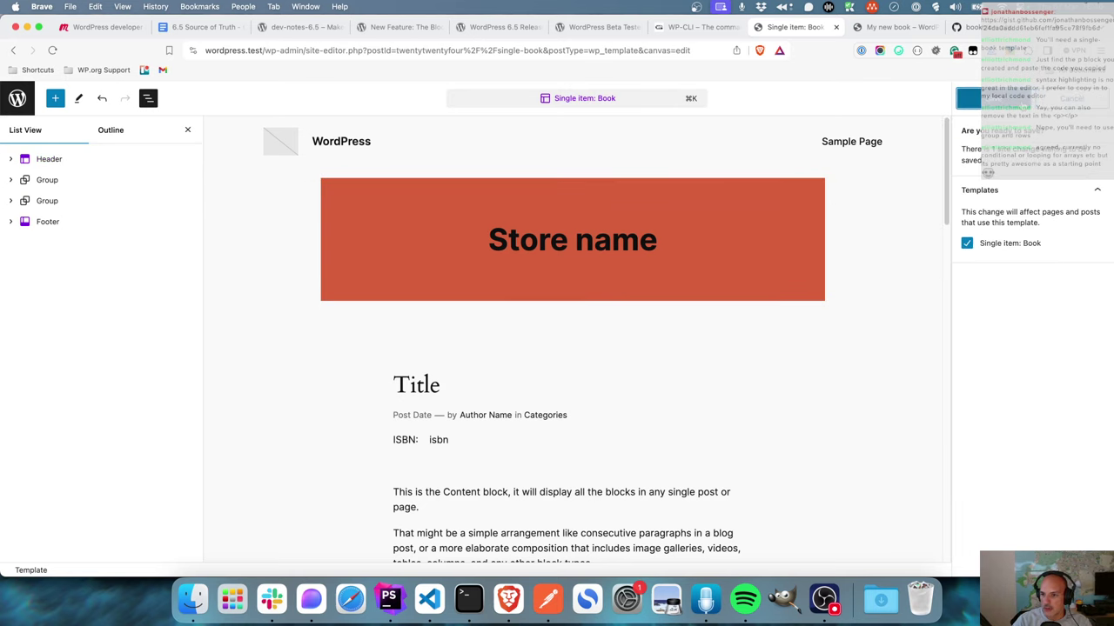
left_click(999, 105)
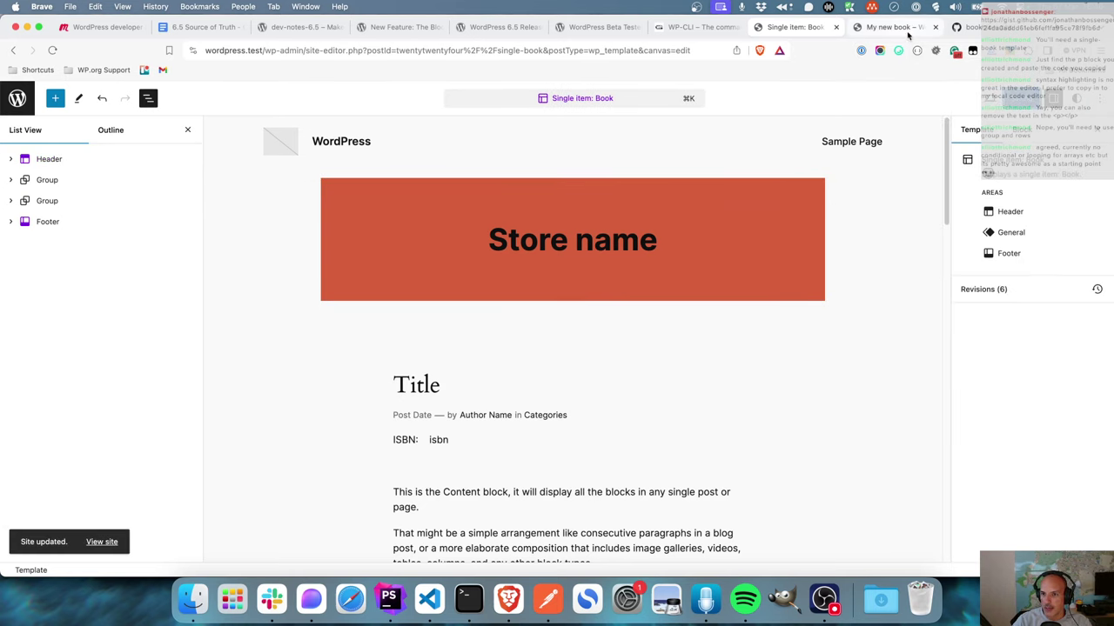
left_click(905, 29)
left_click(53, 53)
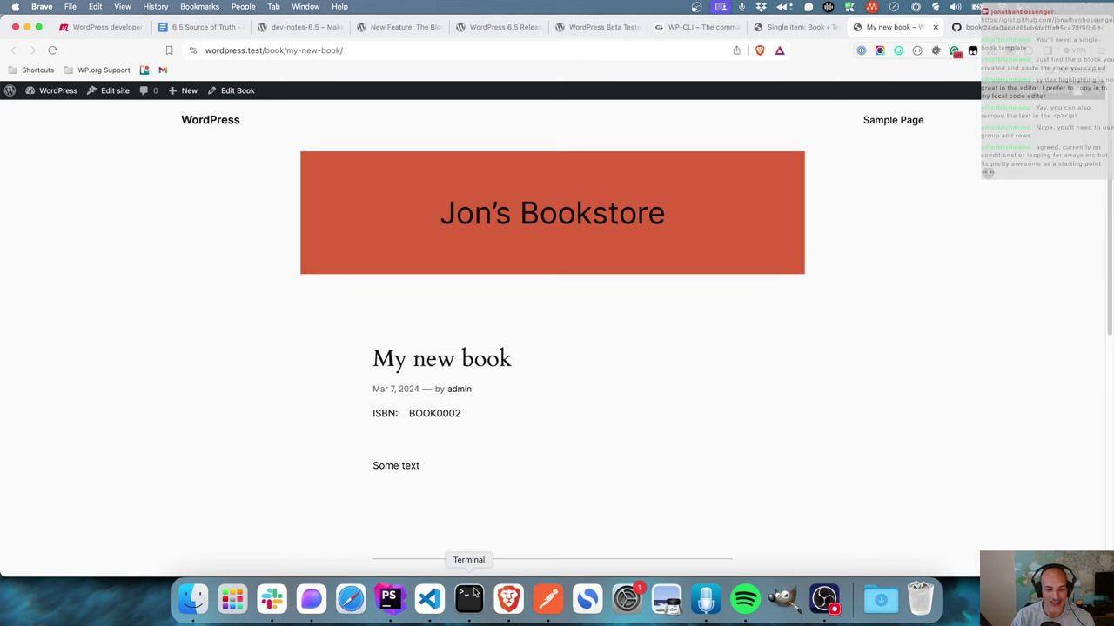
left_click(792, 27)
left_click(441, 441)
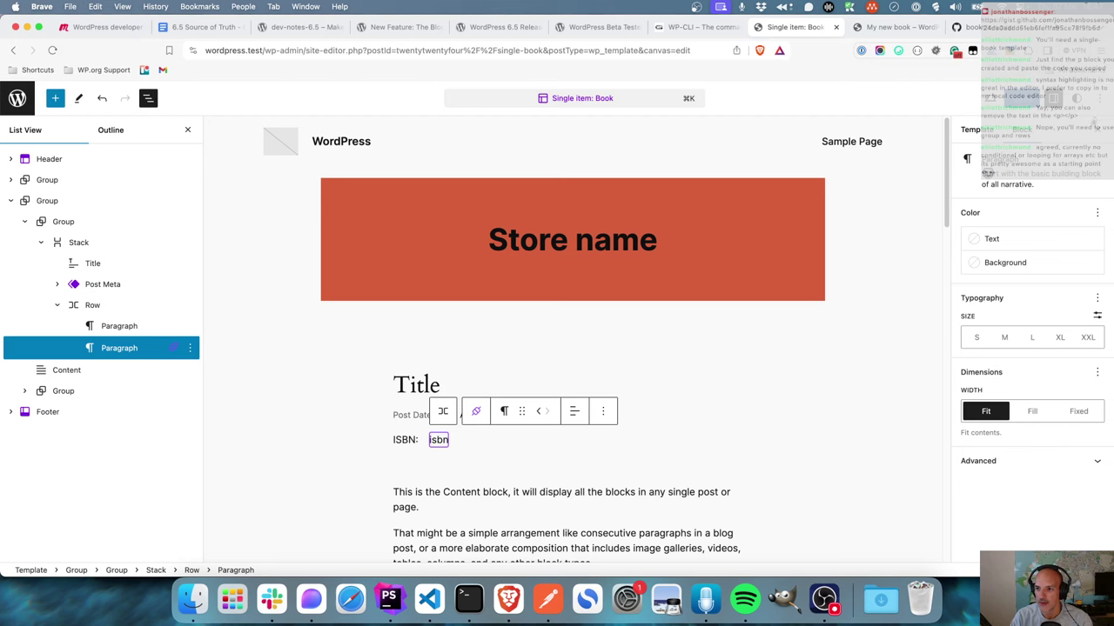
- In the code editor, type Isbn inside the empty ISBN paragraph, then exit to visual editing
left_click(1098, 99)
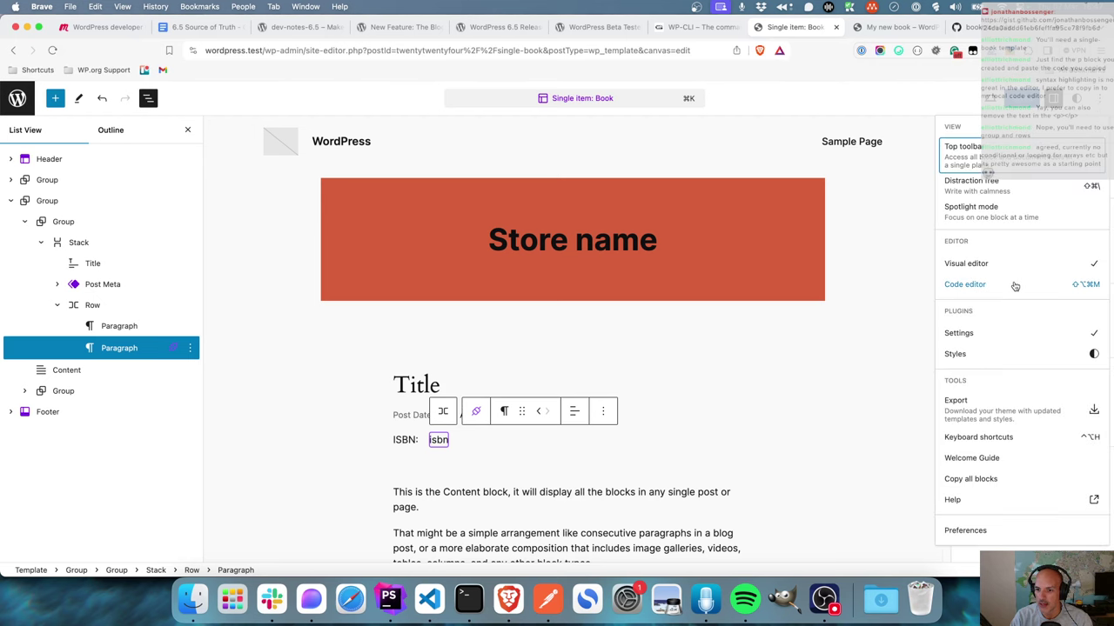
left_click(1017, 284)
scroll(455, 419, "down", 10)
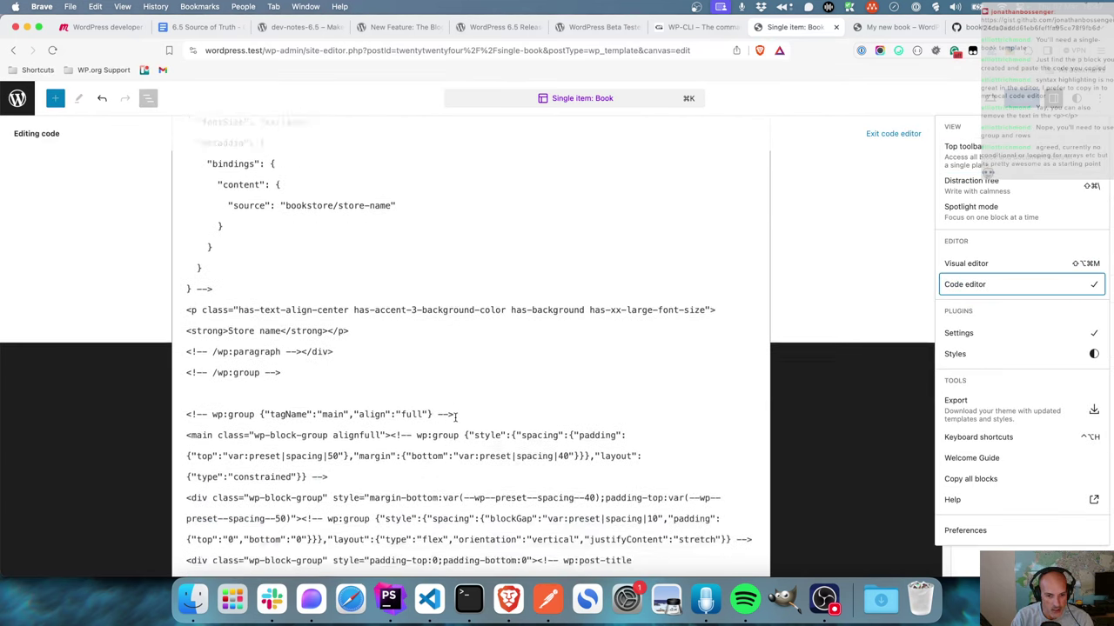
scroll(455, 418, "down", 3)
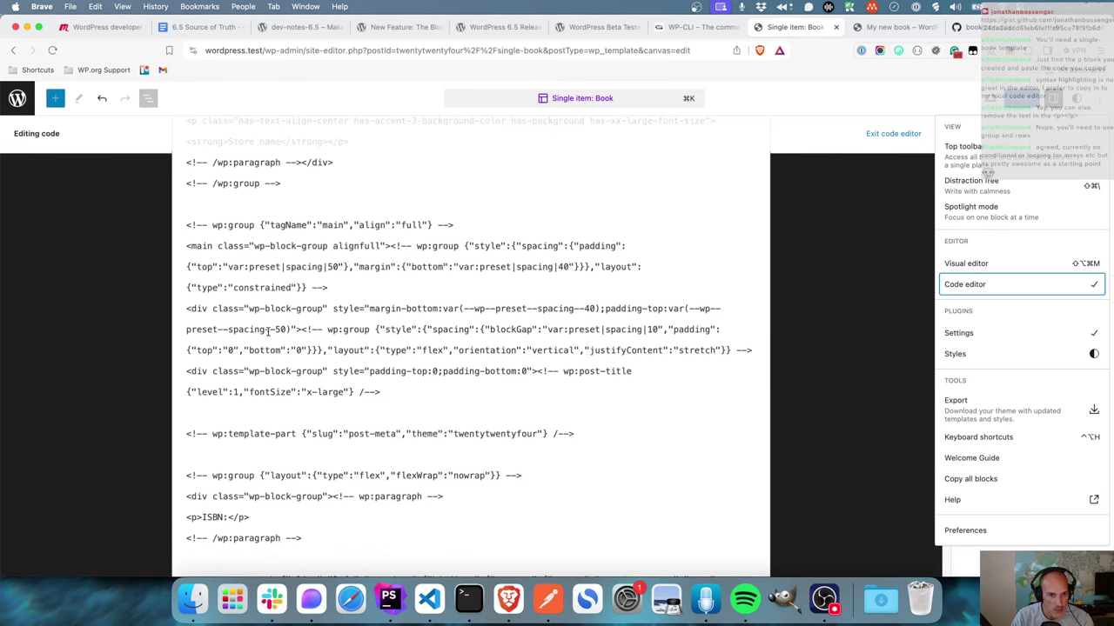
scroll(287, 336, "up", 3)
scroll(369, 353, "down", 1)
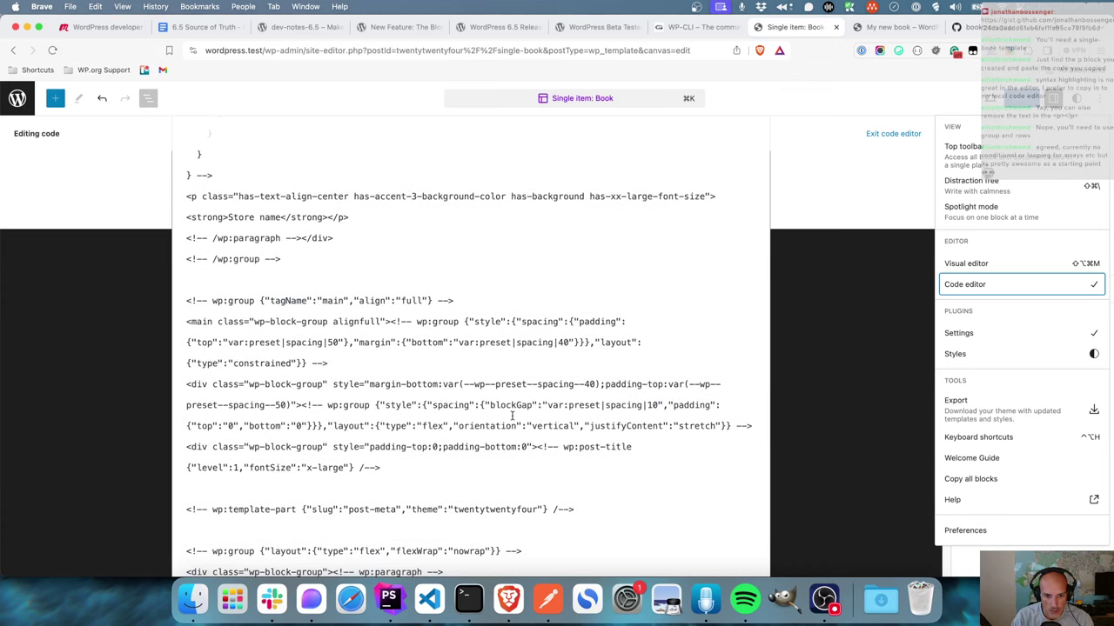
scroll(512, 416, "down", 10)
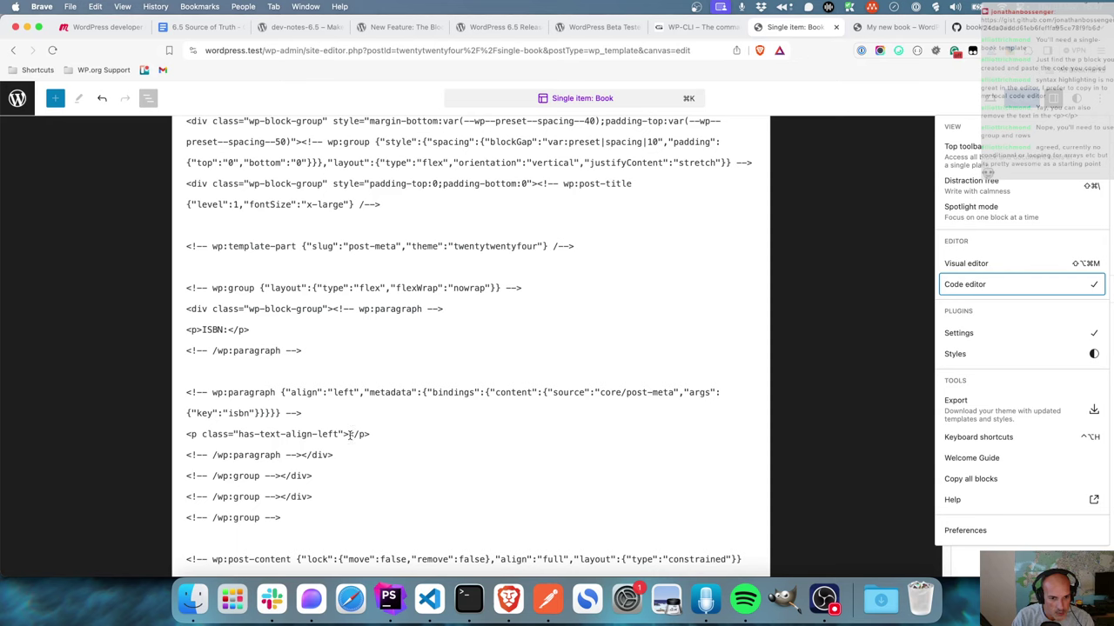
left_click(349, 434)
type("Isbn")
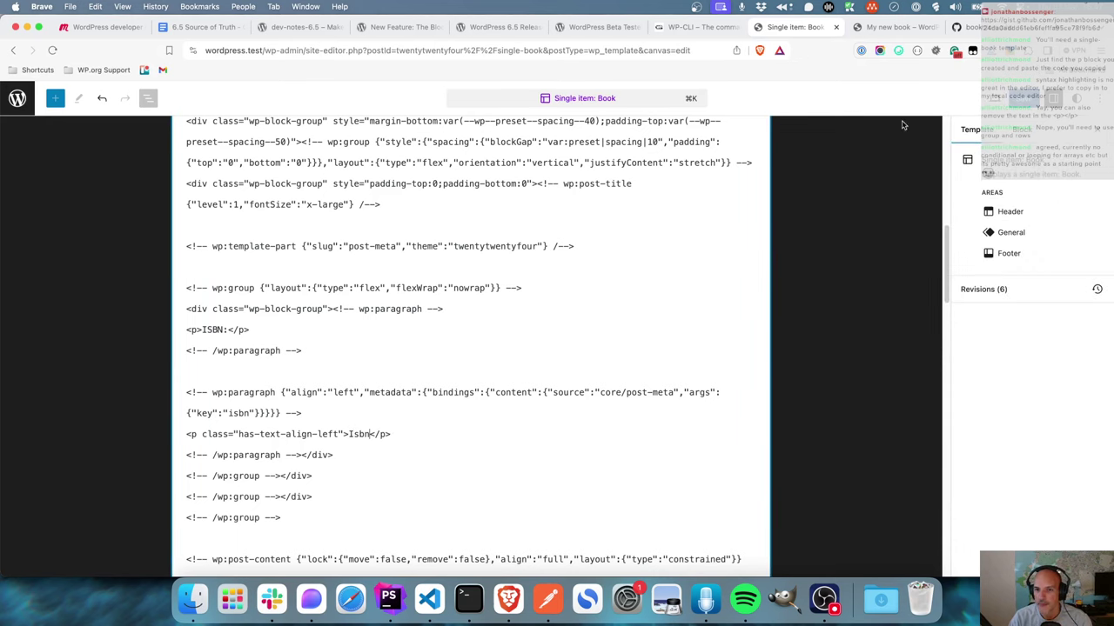
scroll(788, 142, "up", 15)
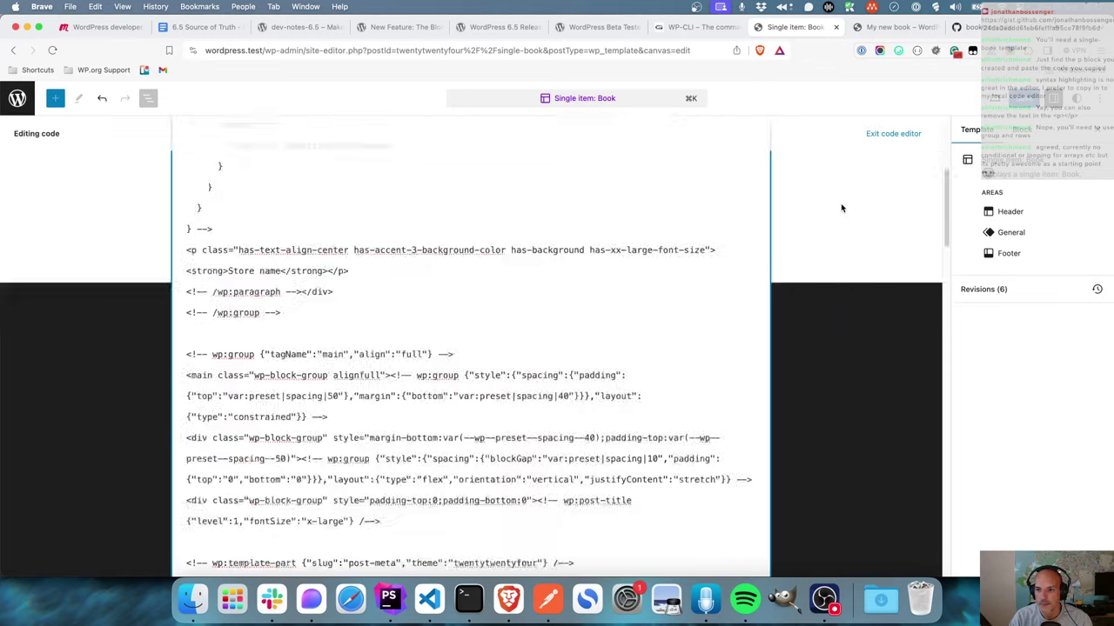
left_click(880, 136)
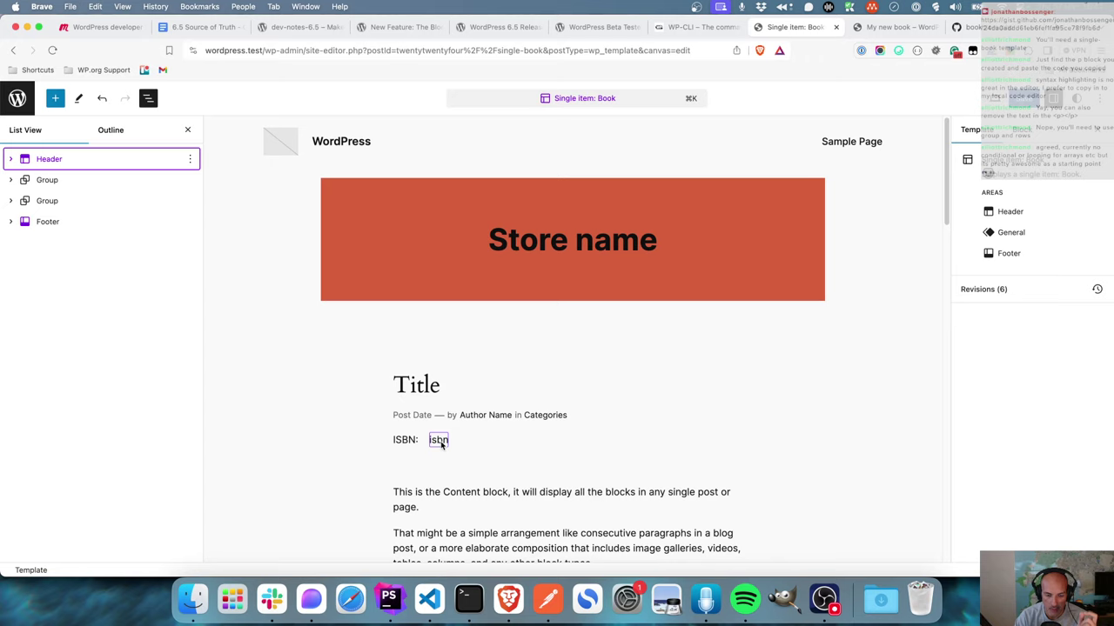
- Inspect the Store name and ISBN blocks in the template and on the My new book page
triple_click(600, 245)
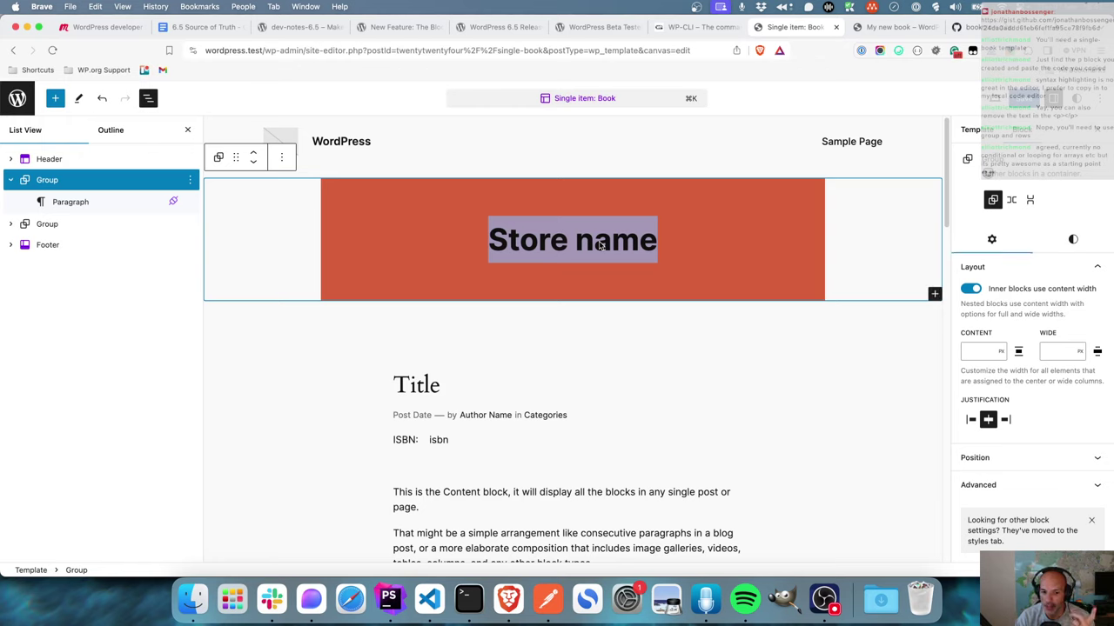
left_click(443, 442)
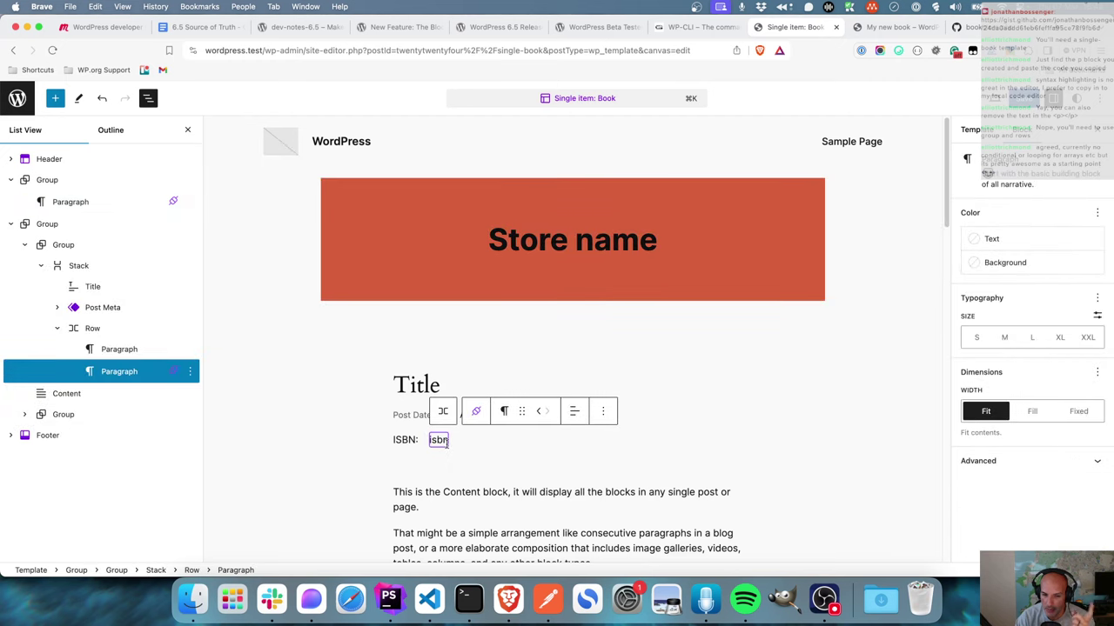
triple_click(589, 248)
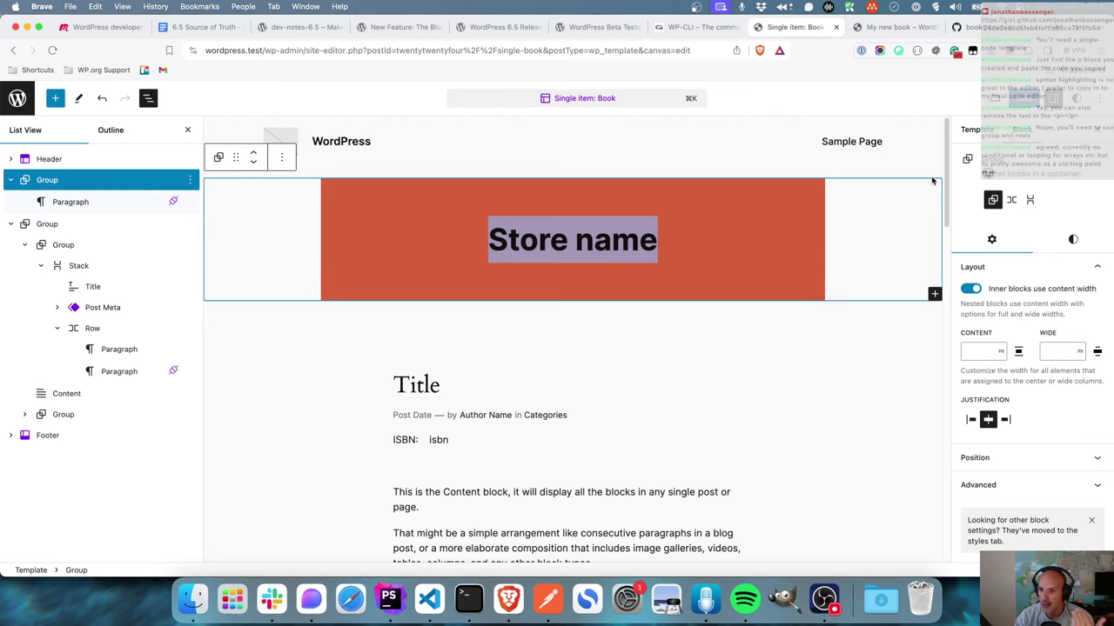
left_click(896, 27)
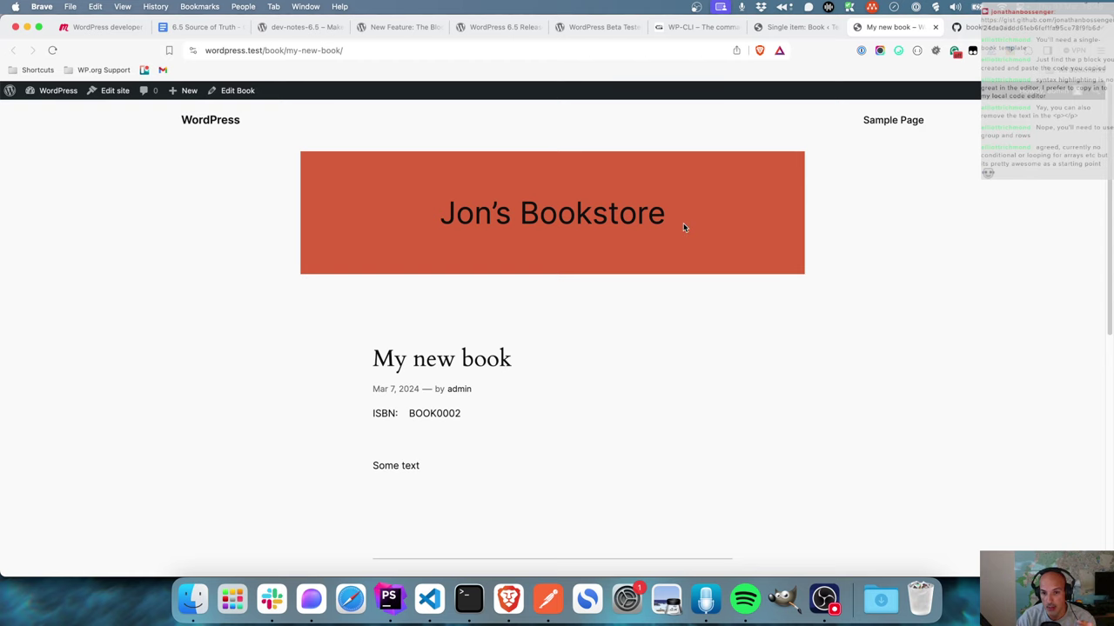
left_click(793, 27)
left_click(474, 441)
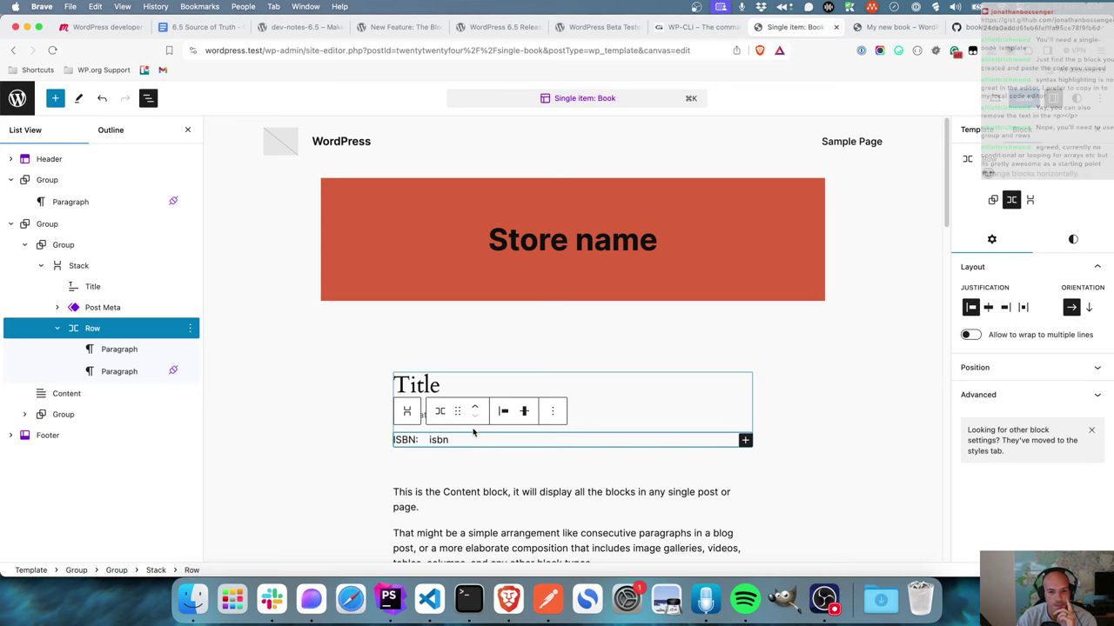
left_click(599, 254)
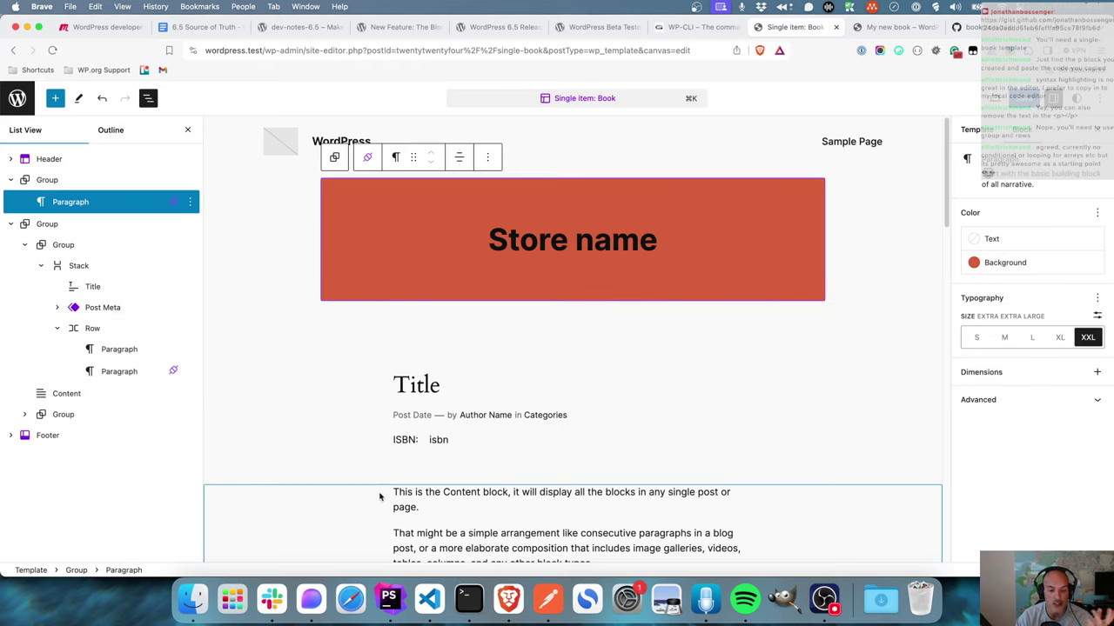
left_click(392, 598)
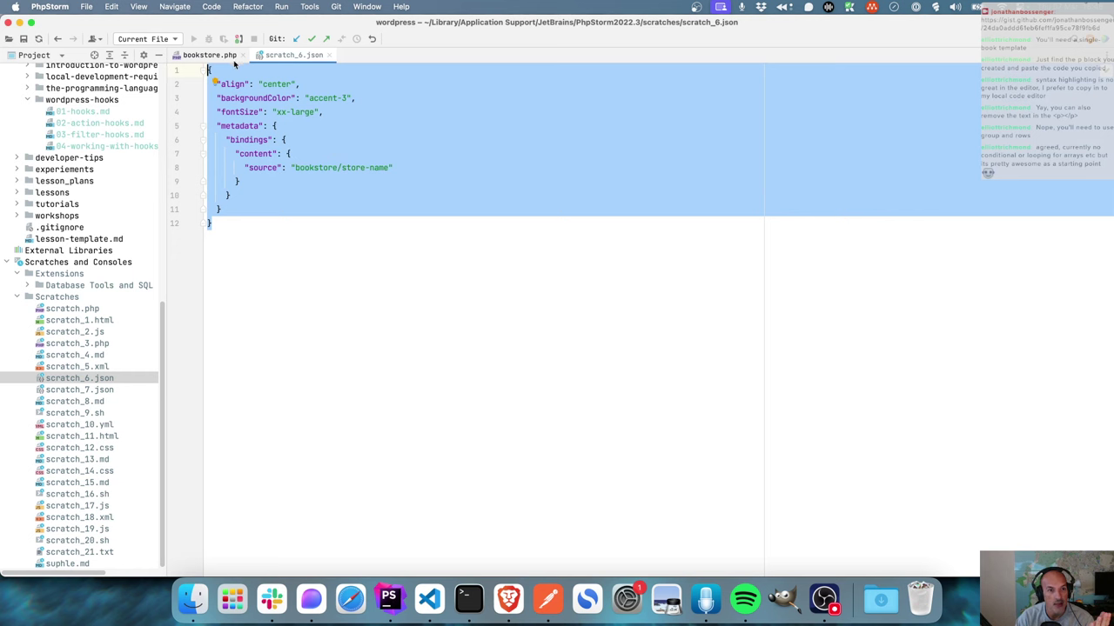
- Make line 83 of bookstore.php return get_option('siteurl'), then open a new Brave tab
left_click(209, 54)
left_click(419, 465)
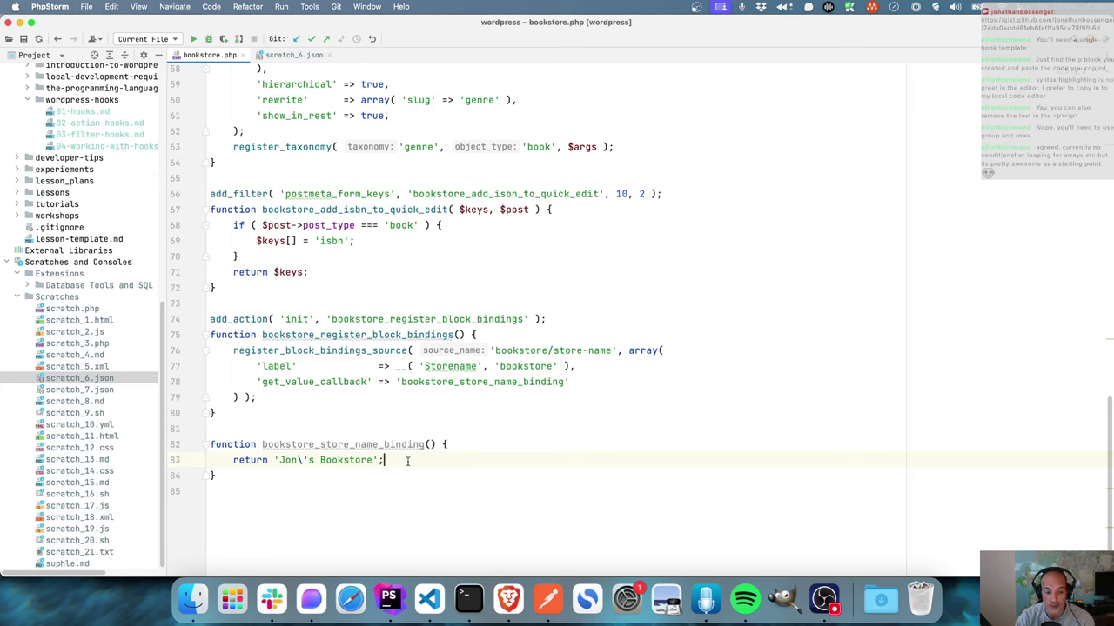
left_click_drag(389, 461, 273, 461)
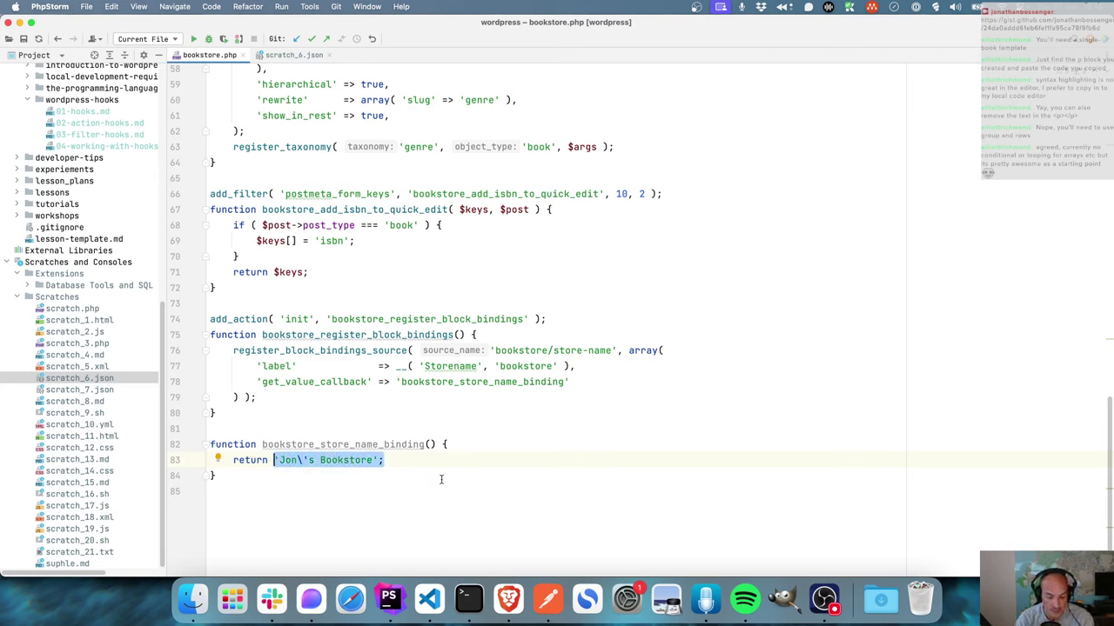
key("BackSpace")
type("get_o")
key("BackSpace")
type("op")
key("Return")
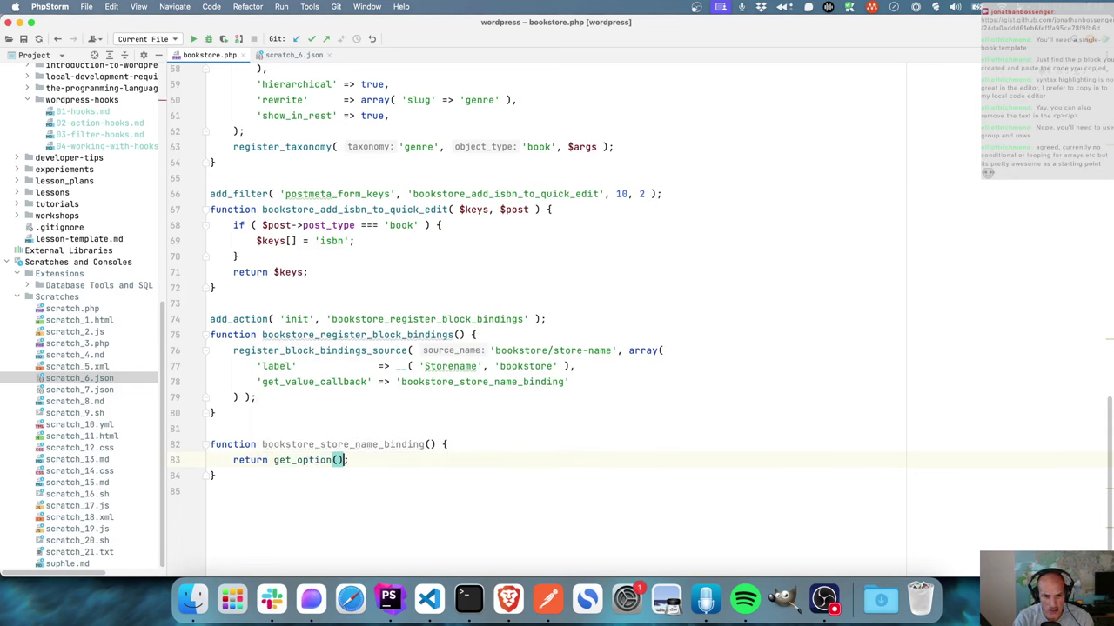
type("'s")
type("iteurl")
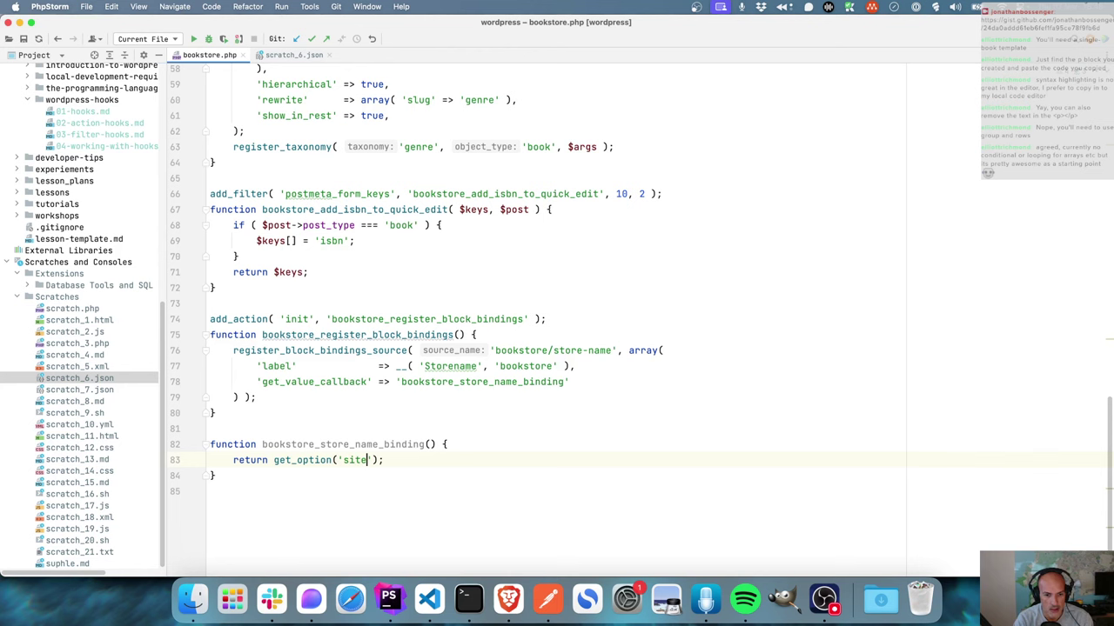
key("End")
left_click(455, 590)
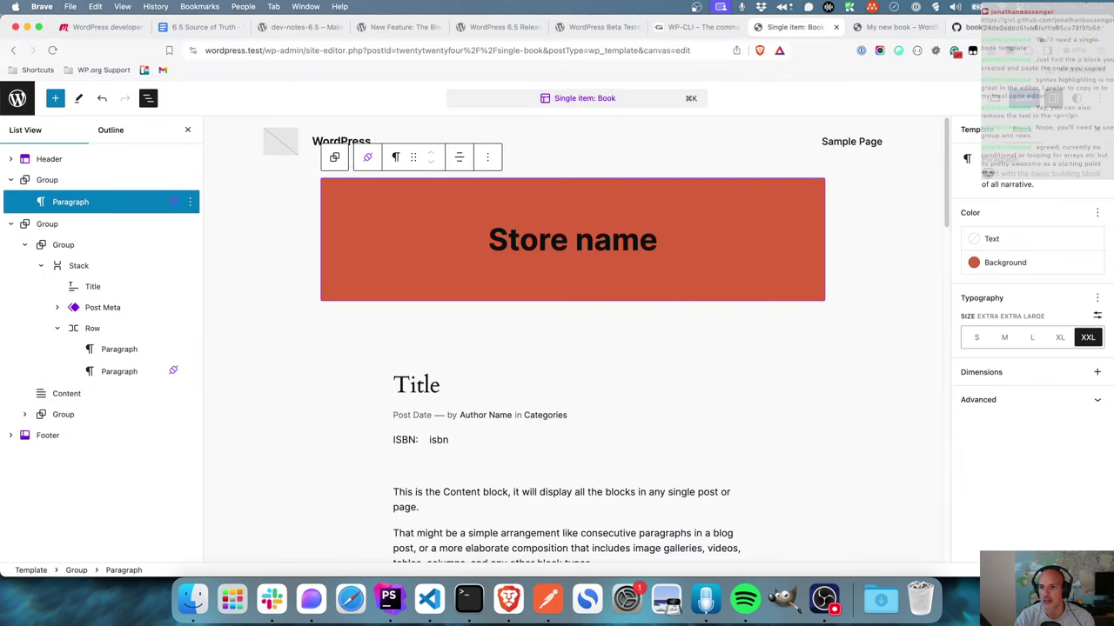
key("super+t")
- Open phpMyAdmin and log in as root, retrying with the correct password
type("wp-l")
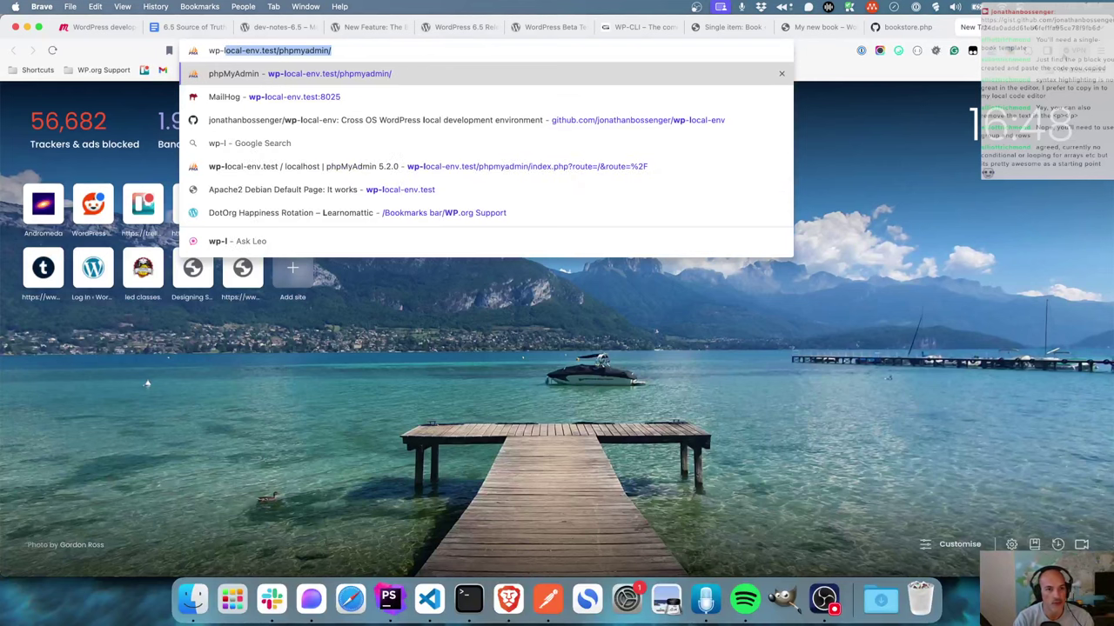
key("Return")
left_click(624, 321)
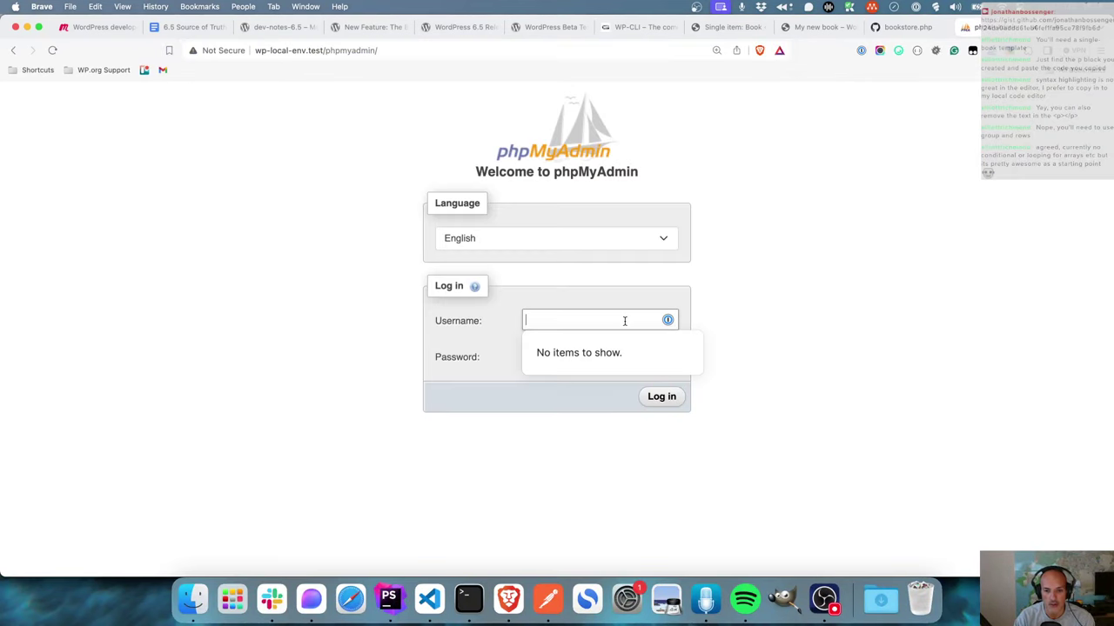
type("root")
key("Tab")
type("pa")
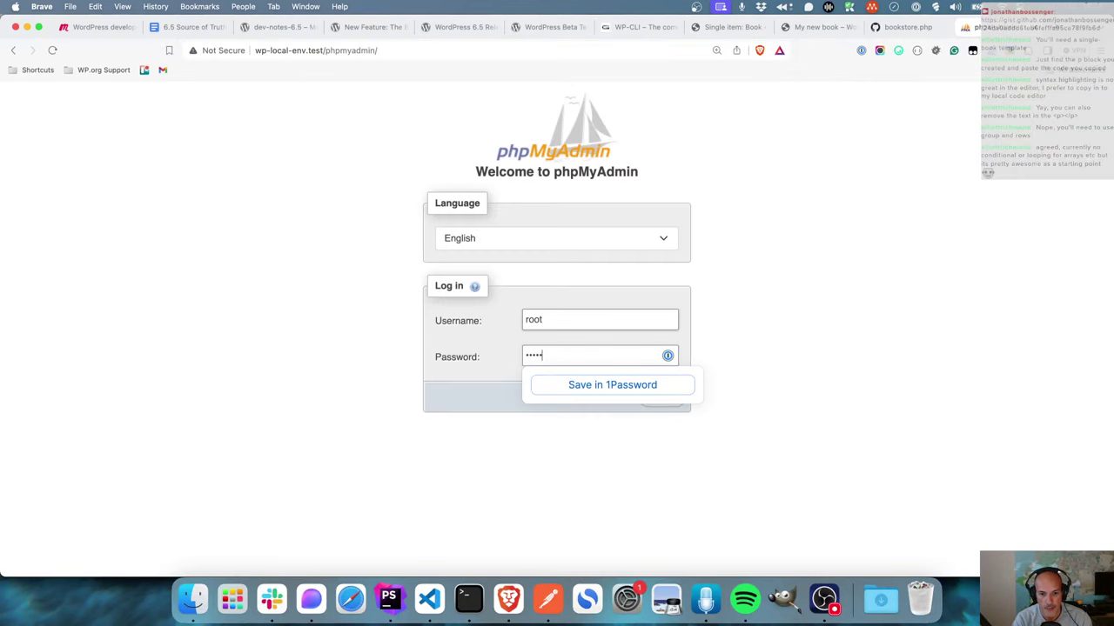
key("Return")
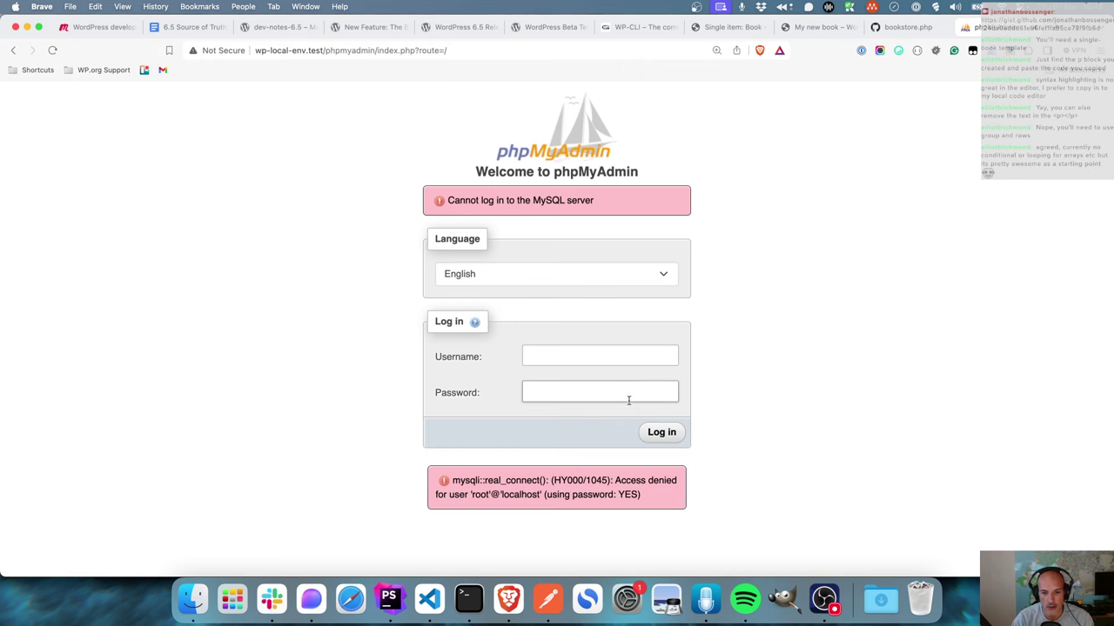
left_click(624, 356)
type("root")
key("Tab")
type("password")
key("Return")
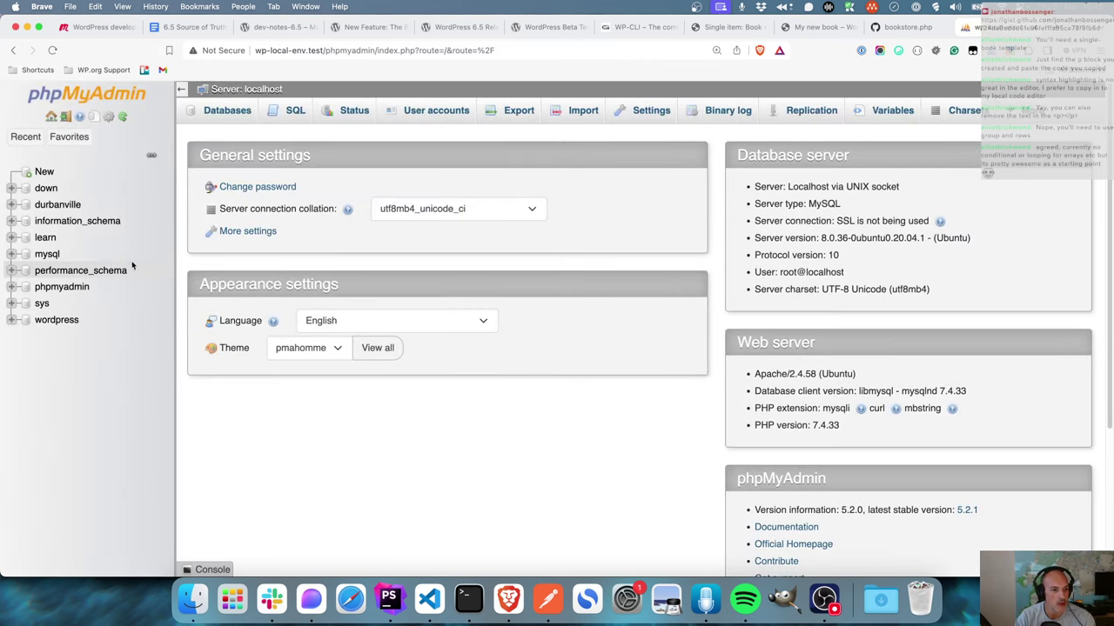
- Browse the learn database's wp_options table and select the blogname option name
left_click(45, 237)
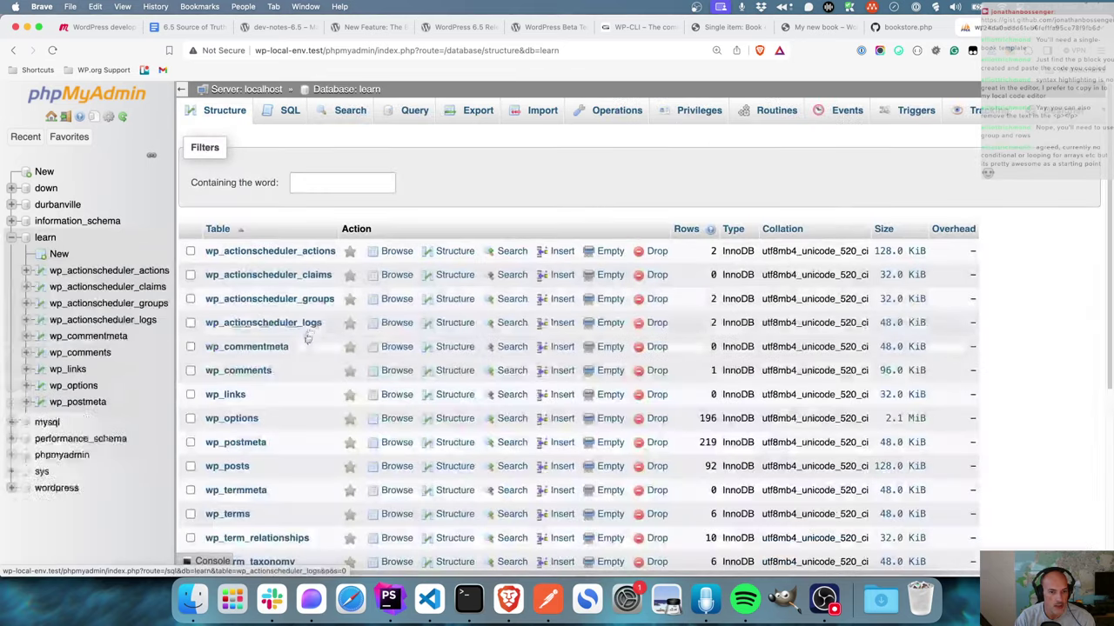
left_click(244, 419)
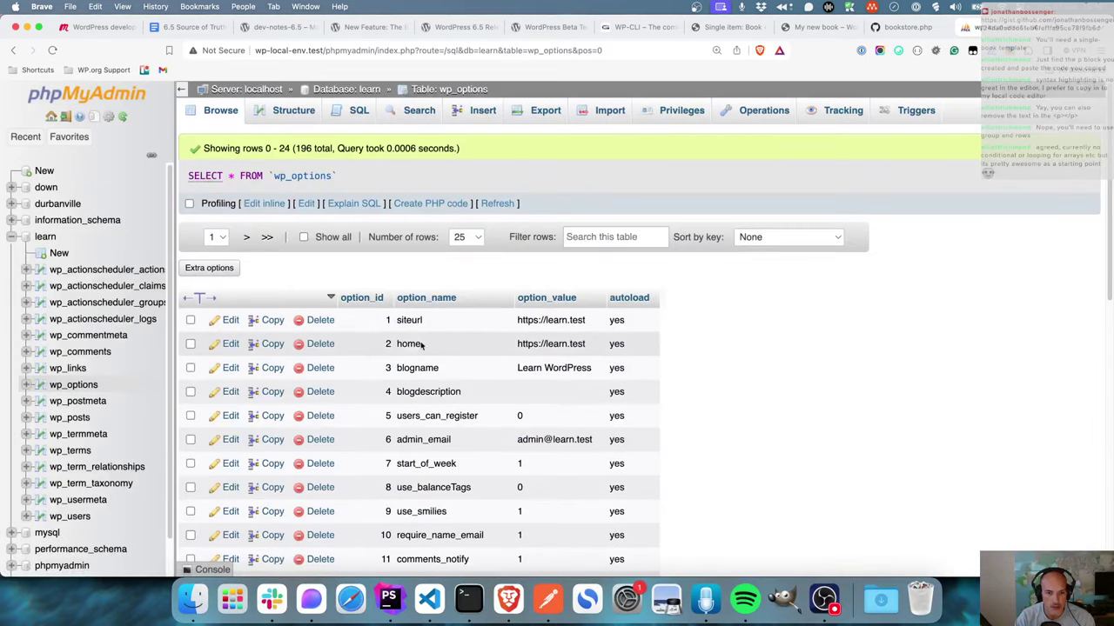
double_click(432, 368)
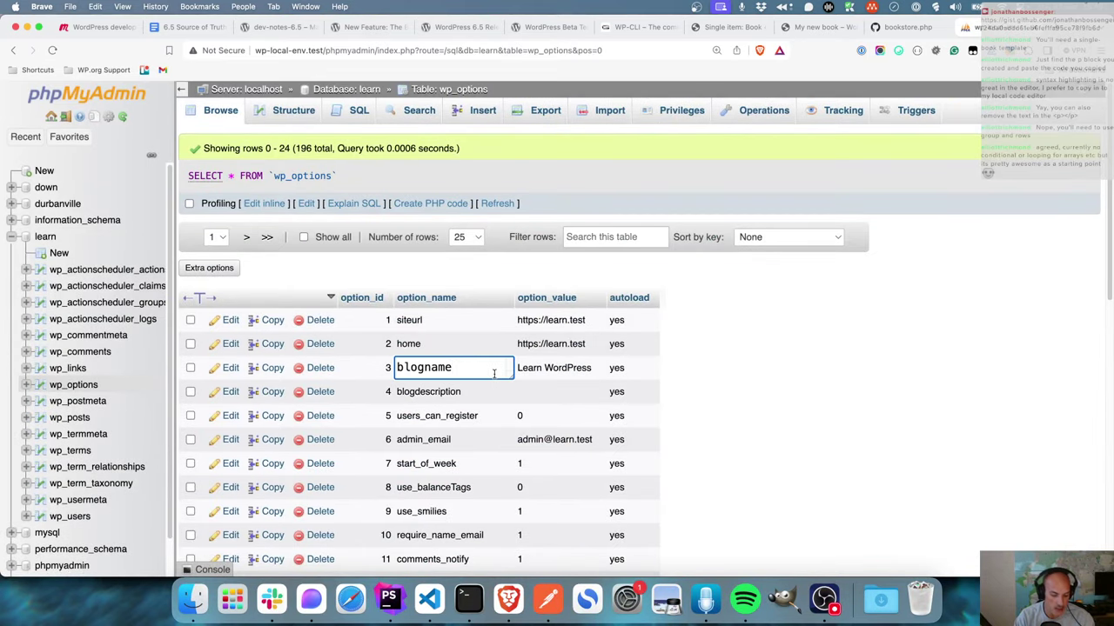
key("super+a")
key("super+c")
- Change get_option('siteurl') to get_option('blogname') and reload the My new book page
key("super+Tab")
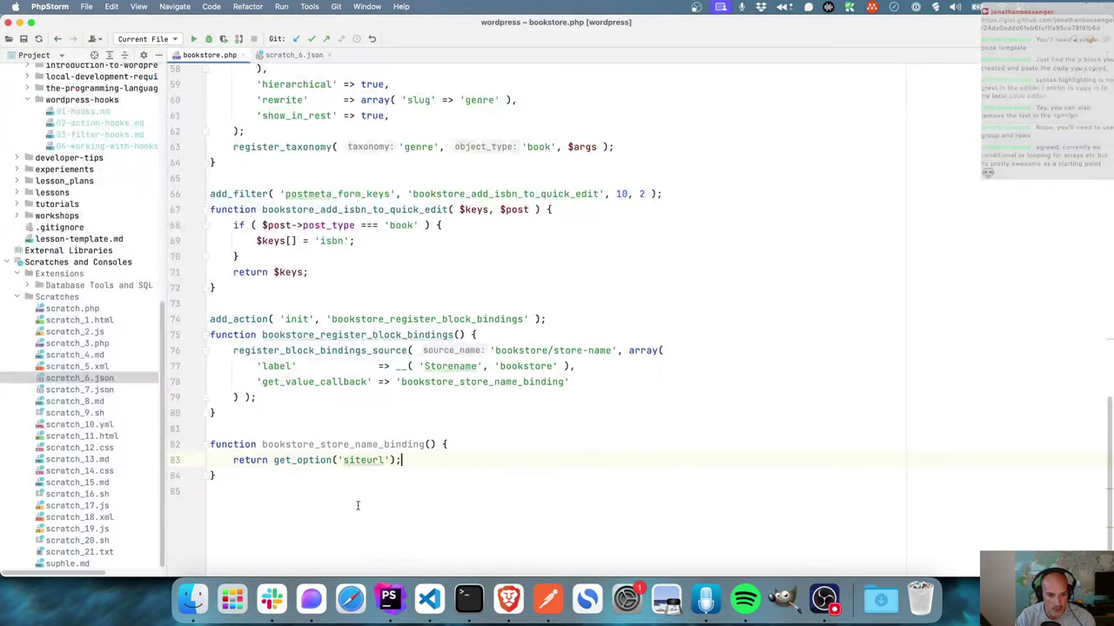
double_click(363, 461)
key("super+v")
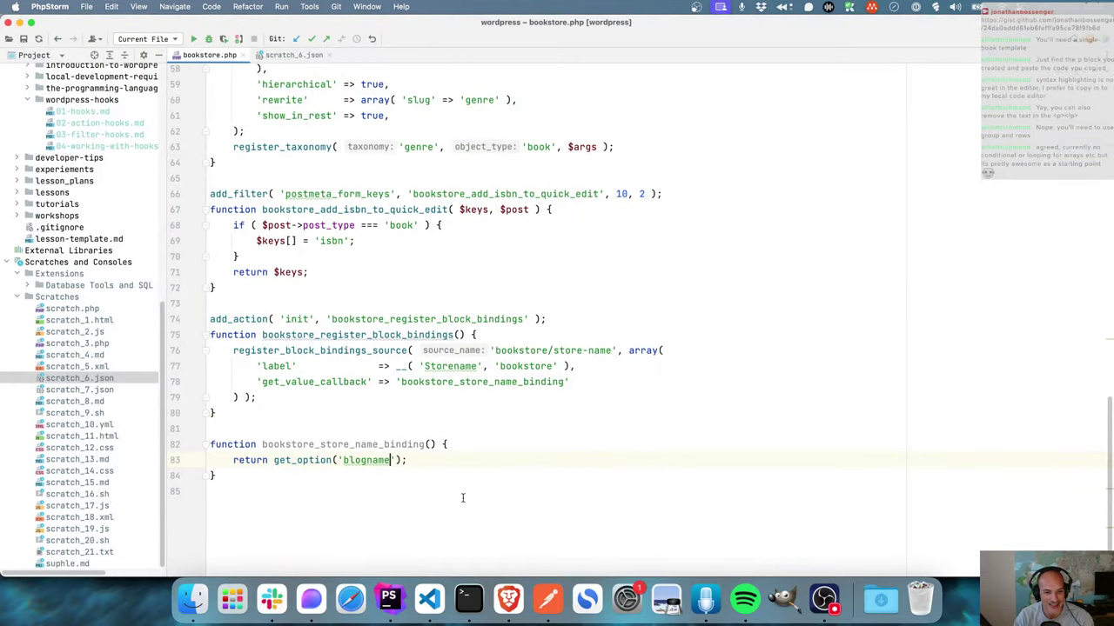
left_click(508, 598)
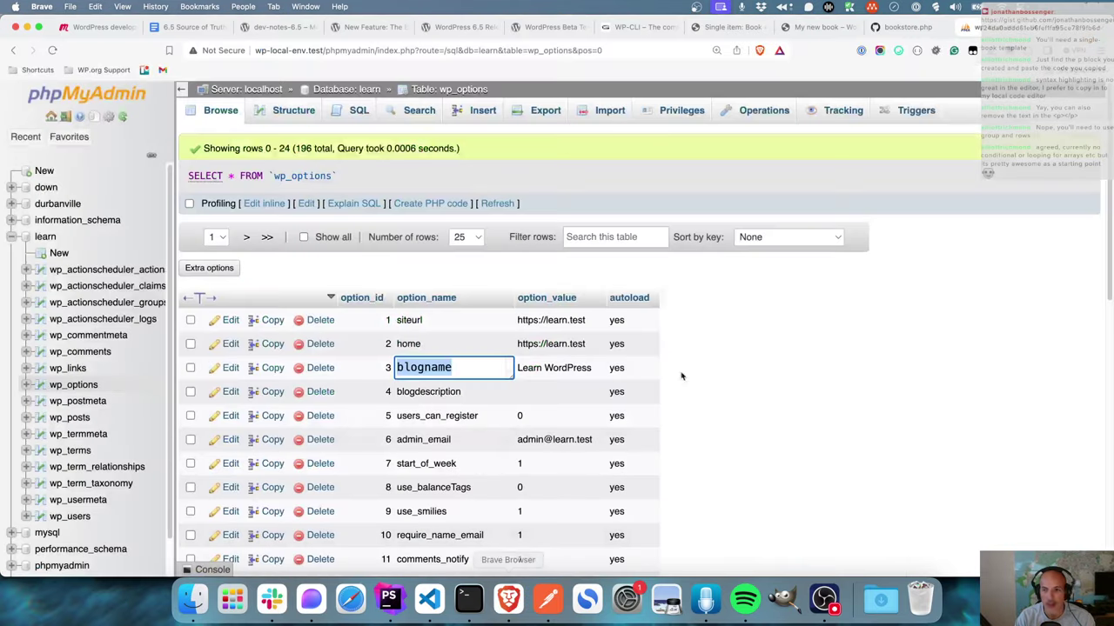
left_click(900, 27)
left_click(826, 27)
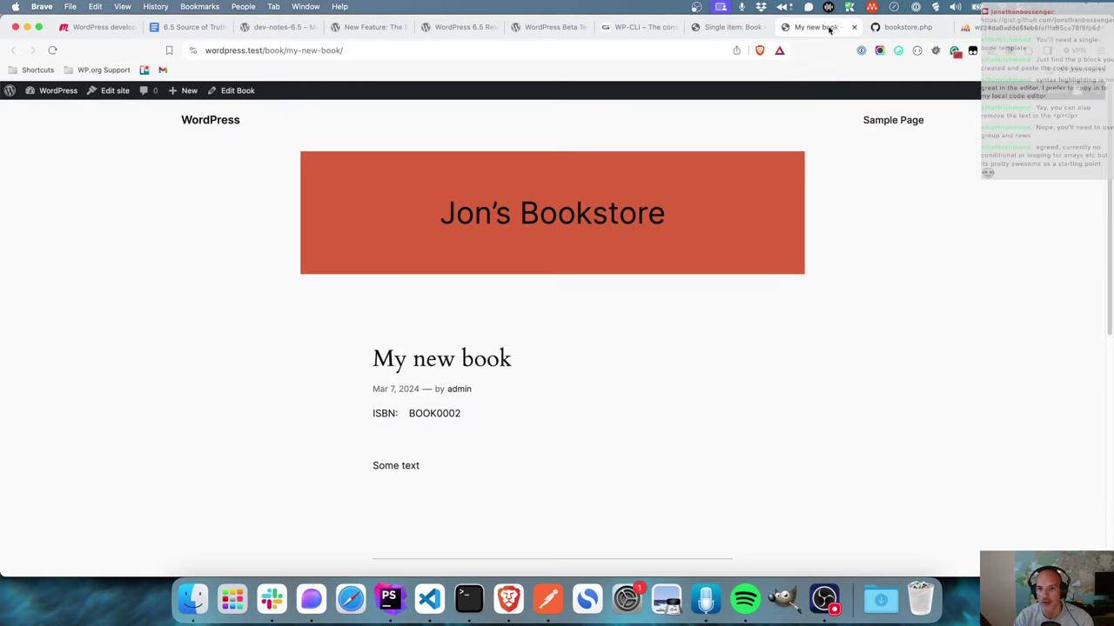
left_click(53, 53)
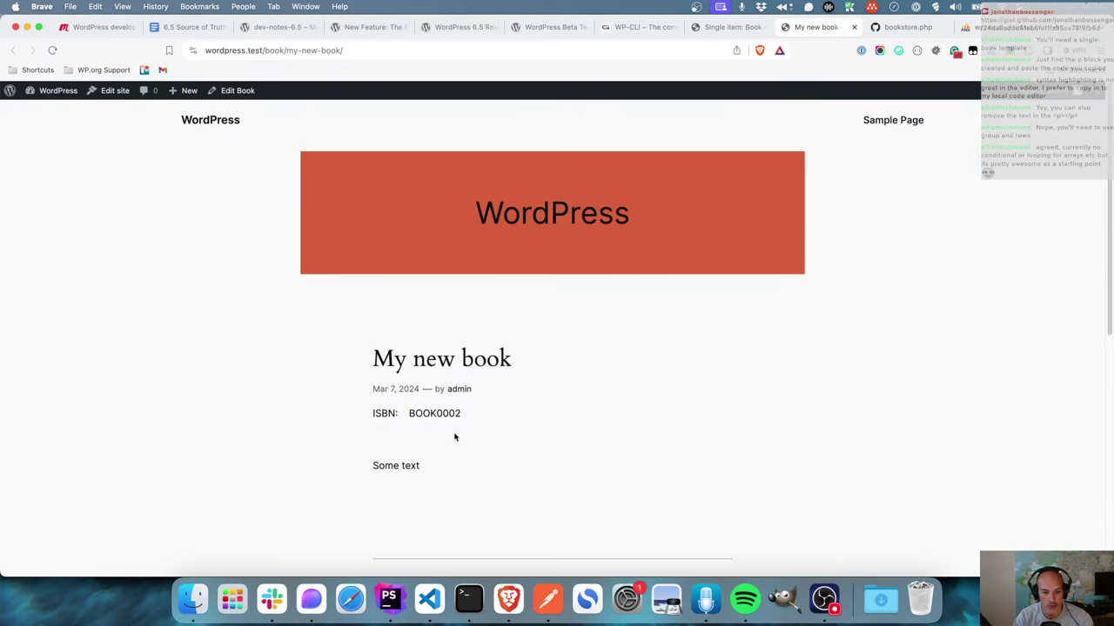
- Append . ' Store!' to the return value and reload the book page to see 'WordPress Store!'
left_click(389, 599)
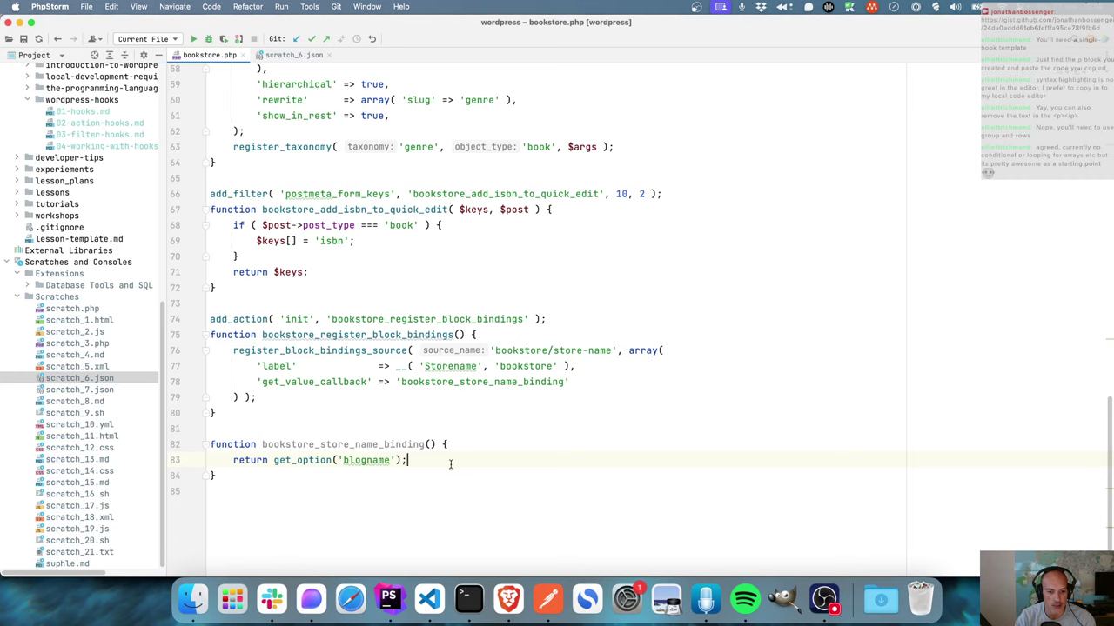
key("Left")
type(".")
key("ctrl+space")
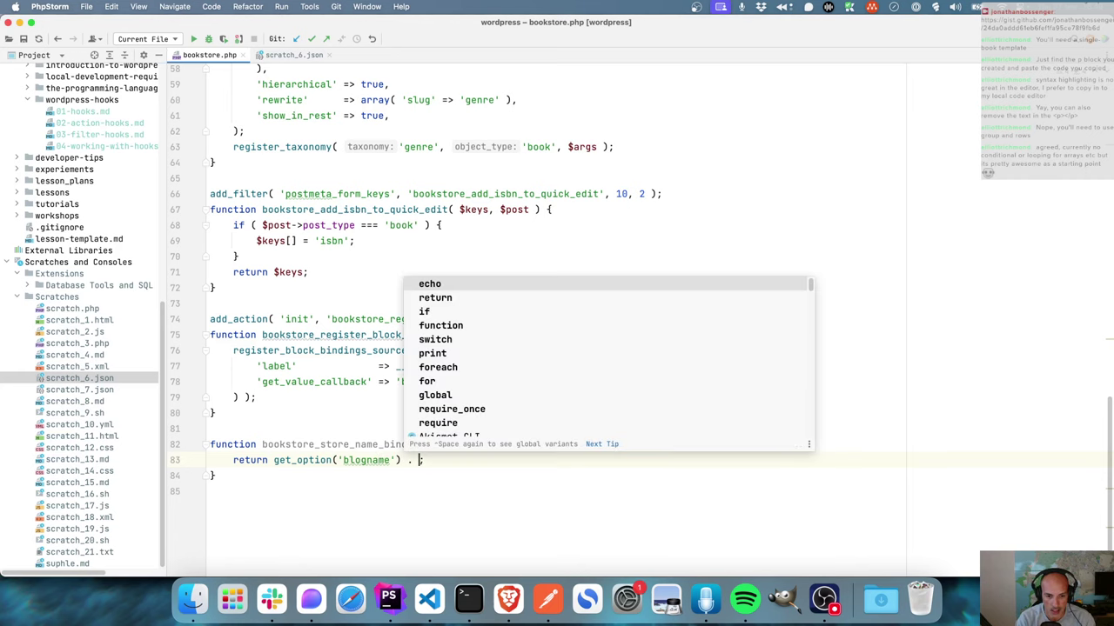
type("' Store")
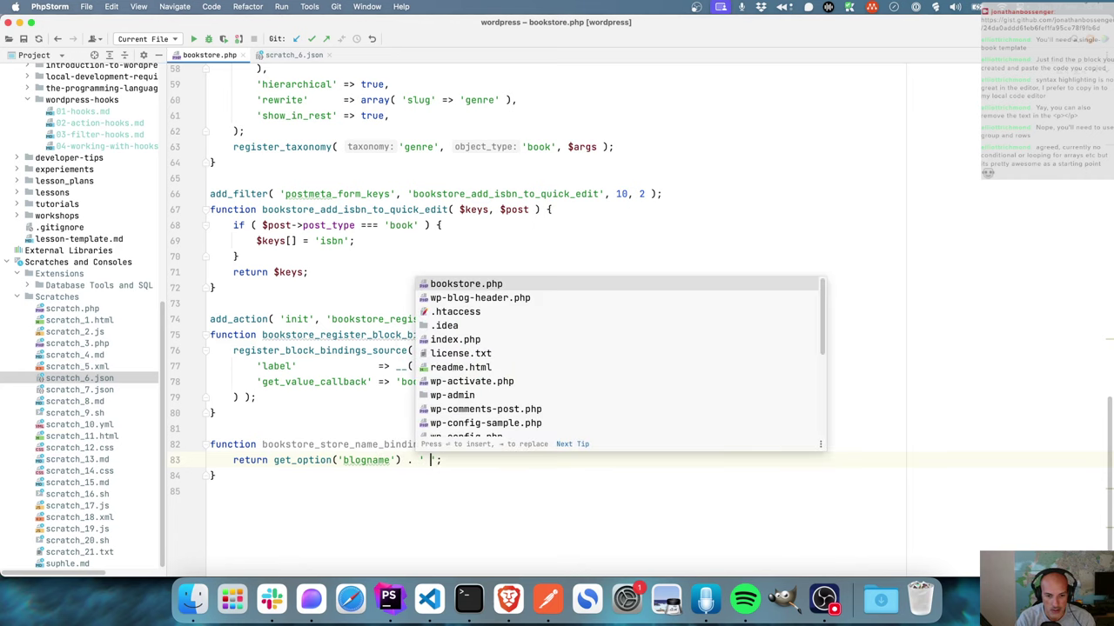
type("!")
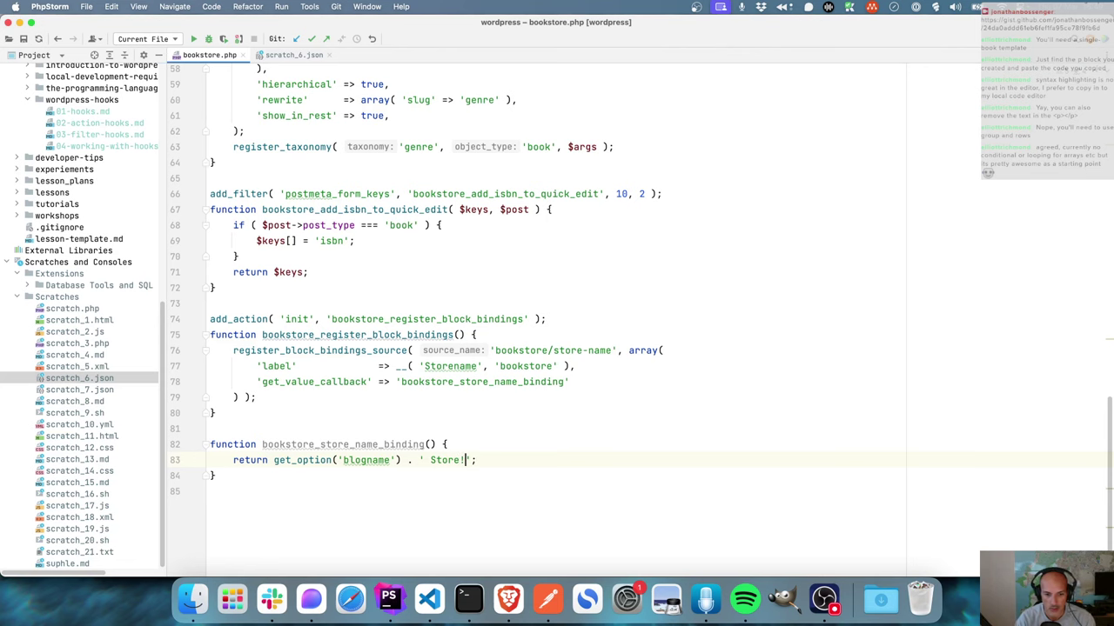
left_click(508, 599)
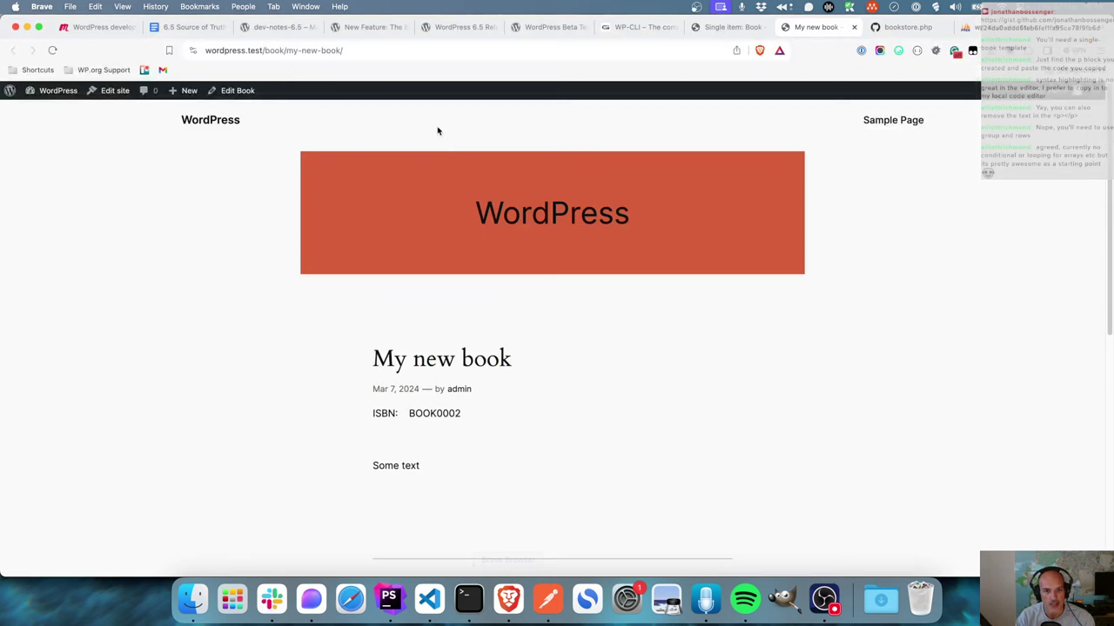
left_click(52, 50)
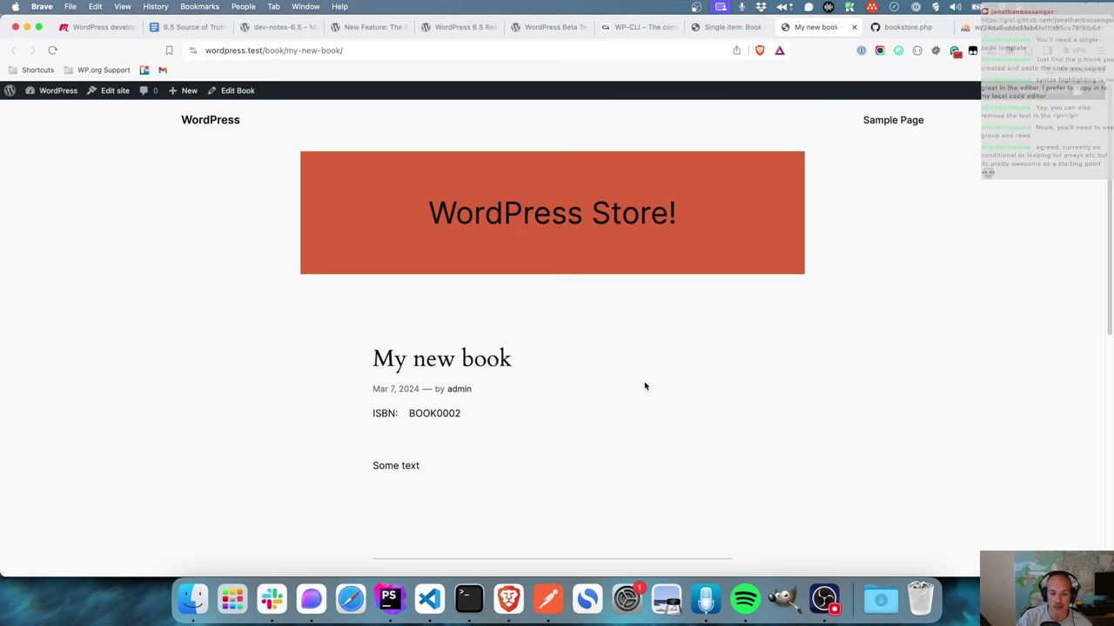
left_click(740, 30)
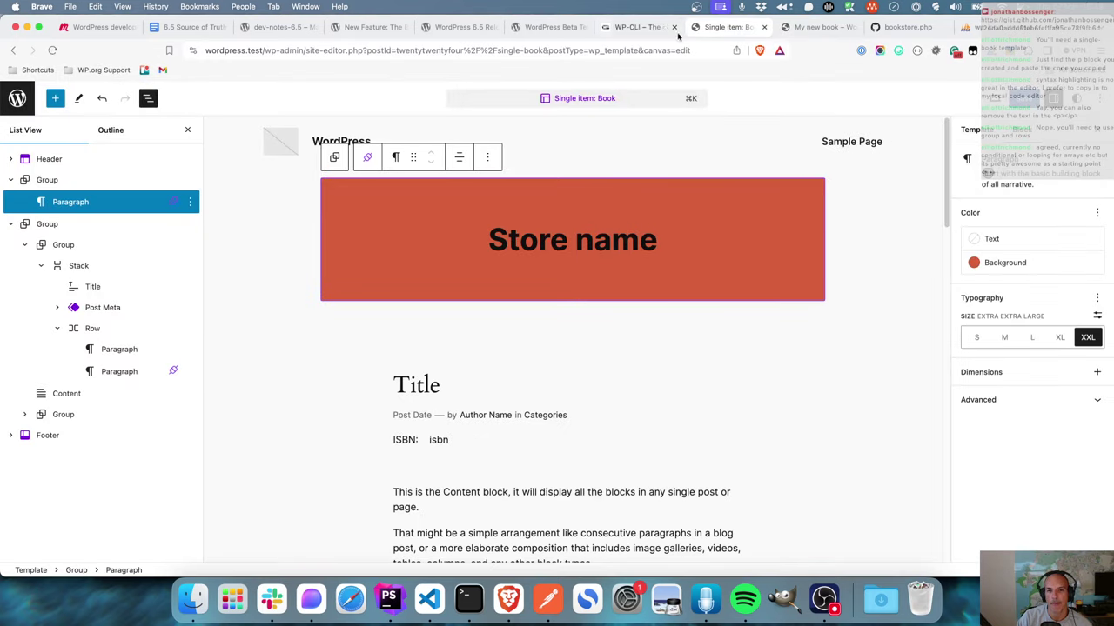
- Open the Block Bindings API post and look up Image and Paragraph in the supported blocks table
left_click(644, 29)
left_click(563, 33)
left_click(461, 30)
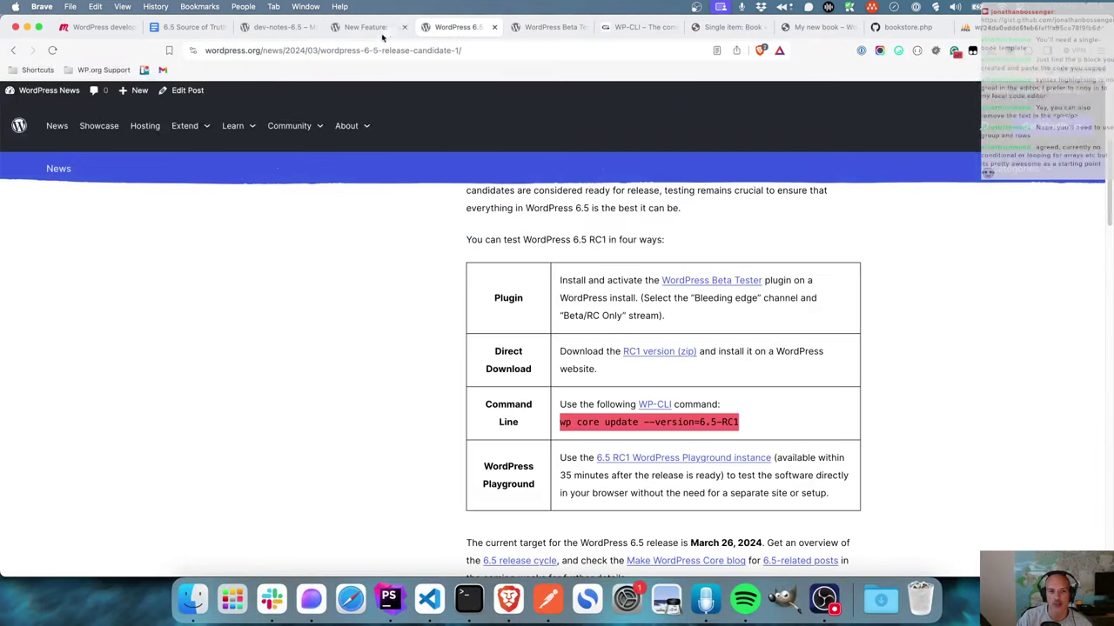
left_click(379, 29)
scroll(425, 289, "up", 5)
scroll(425, 289, "up", 4)
scroll(424, 292, "up", 5)
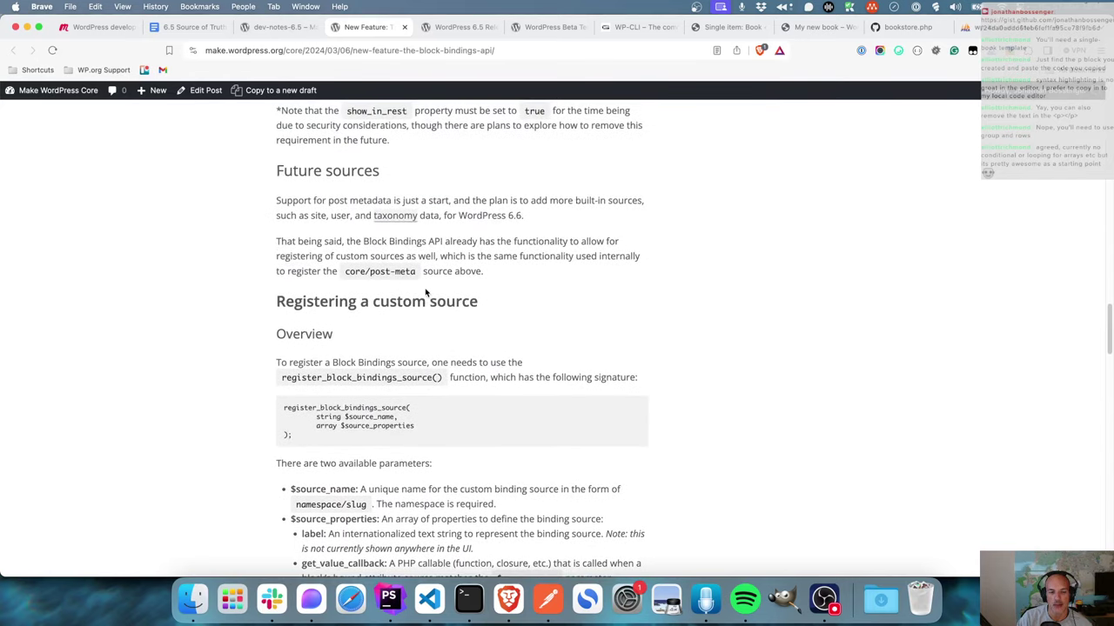
scroll(425, 292, "up", 9)
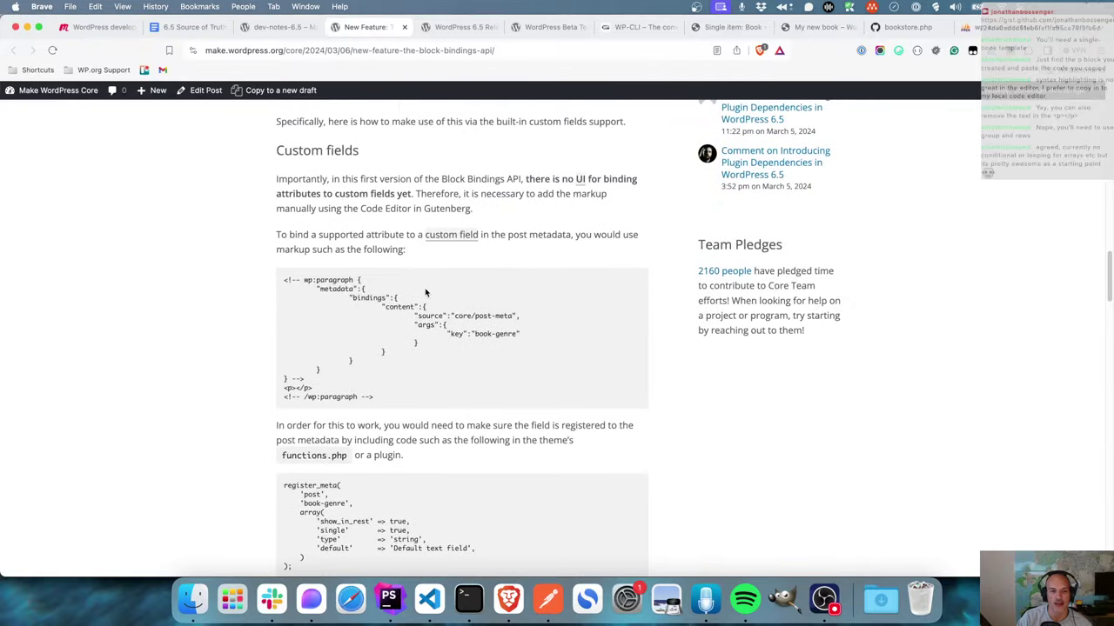
scroll(425, 293, "up", 20)
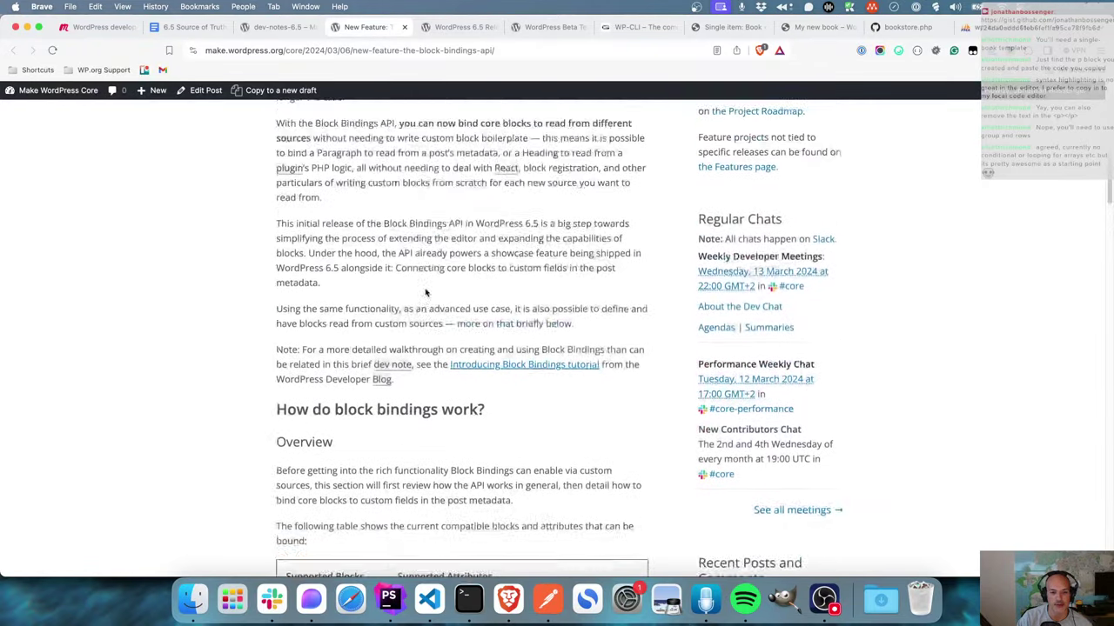
scroll(425, 292, "down", 7)
double_click(308, 255)
double_click(309, 287)
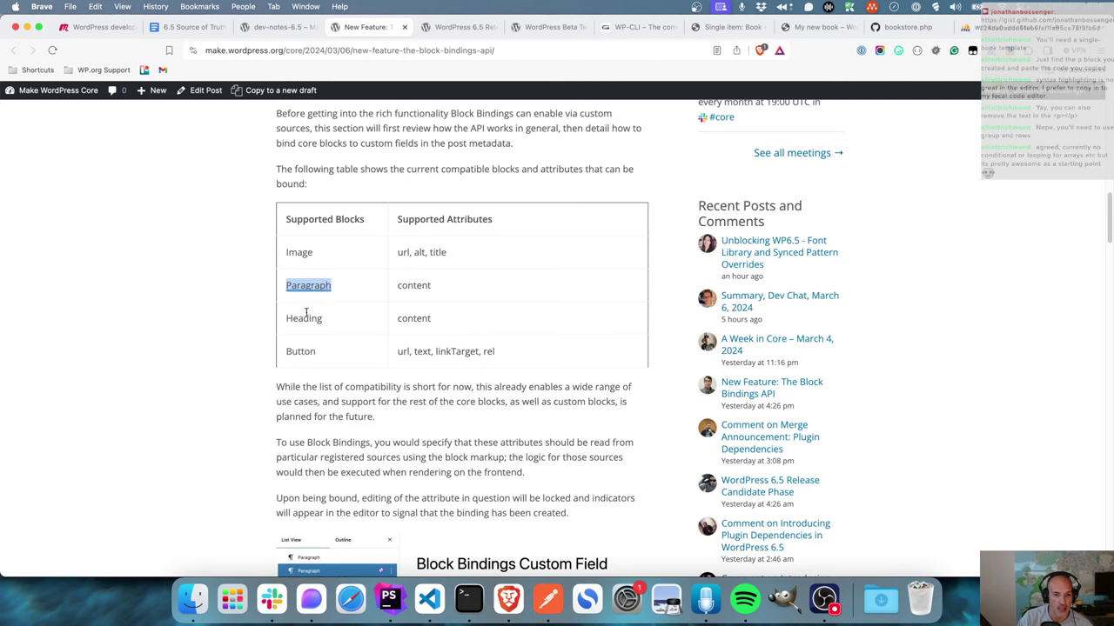
left_click(241, 341)
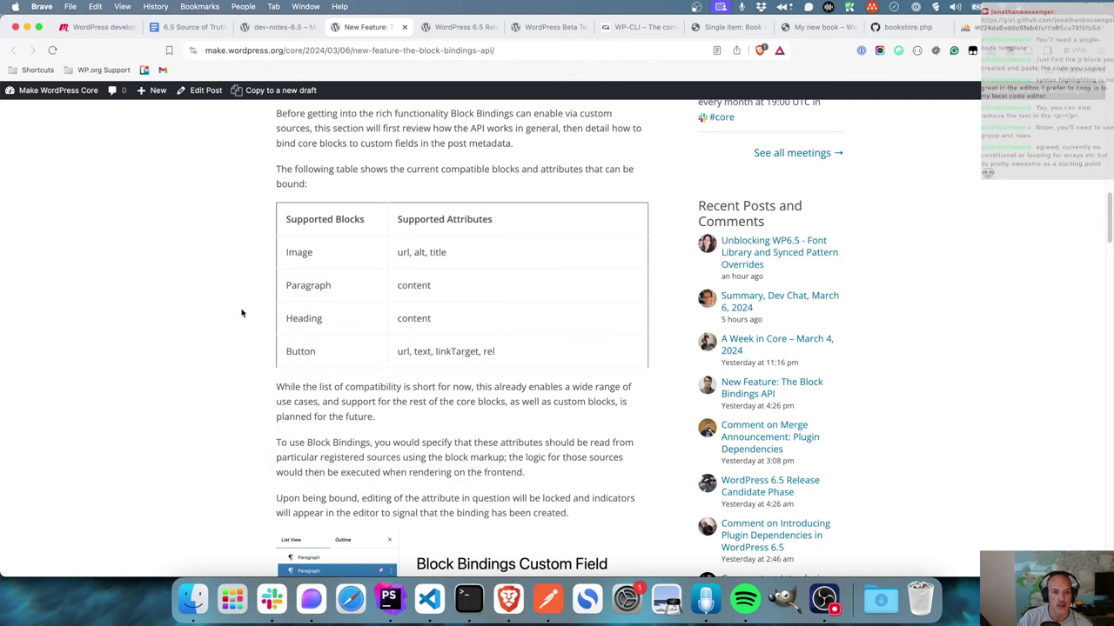
- Scroll through the Block Bindings API post to review its content
scroll(245, 309, "up", 3)
scroll(248, 308, "up", 5)
scroll(247, 308, "up", 4)
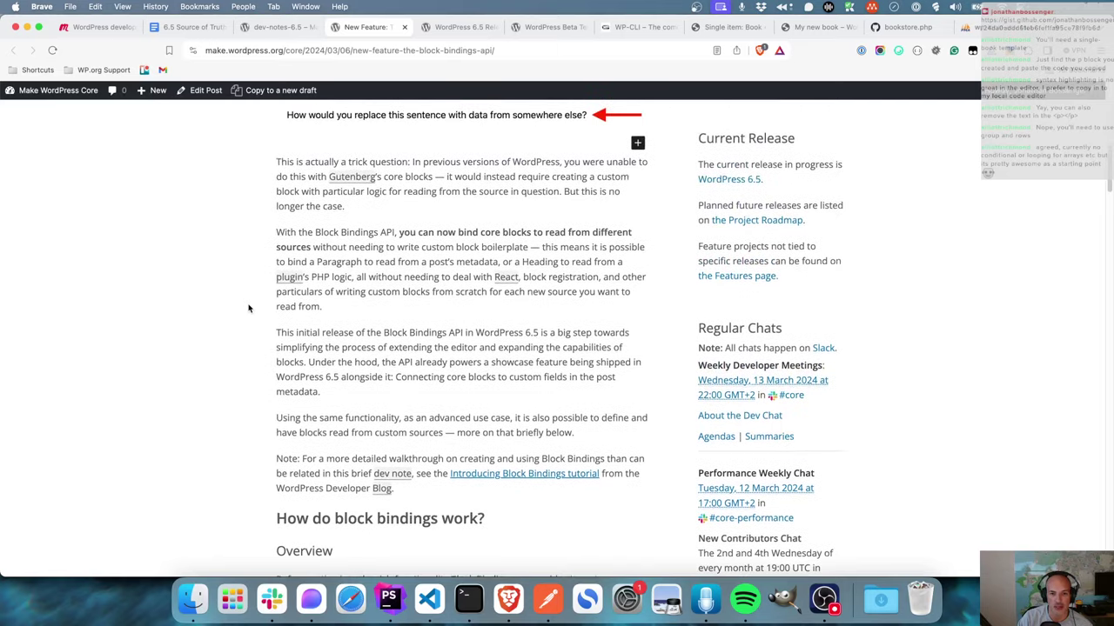
scroll(248, 308, "up", 2)
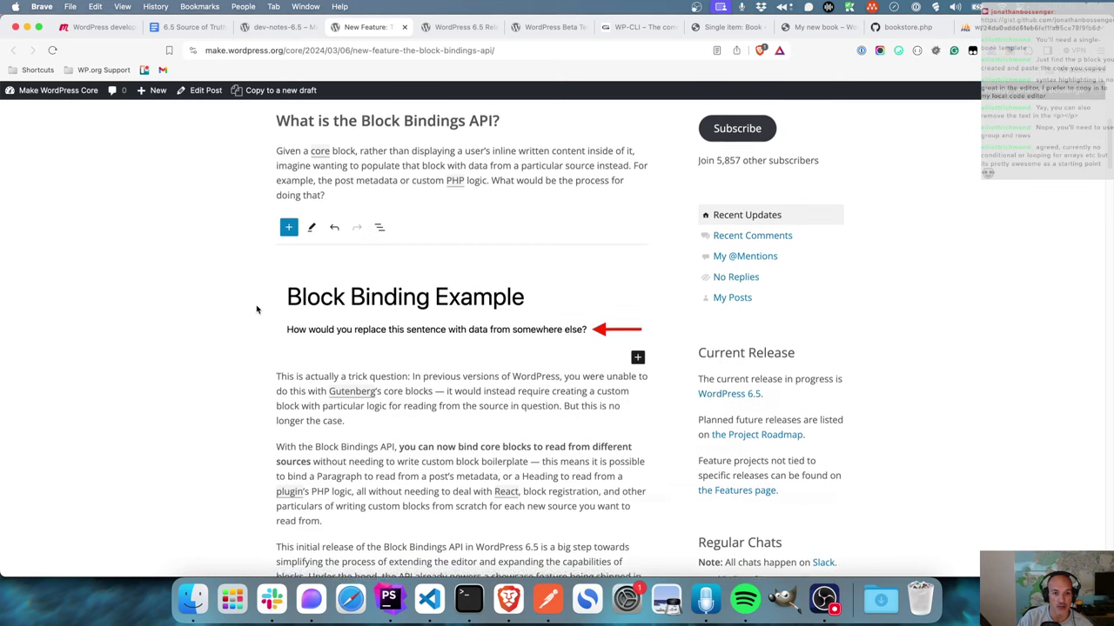
scroll(256, 309, "up", 2)
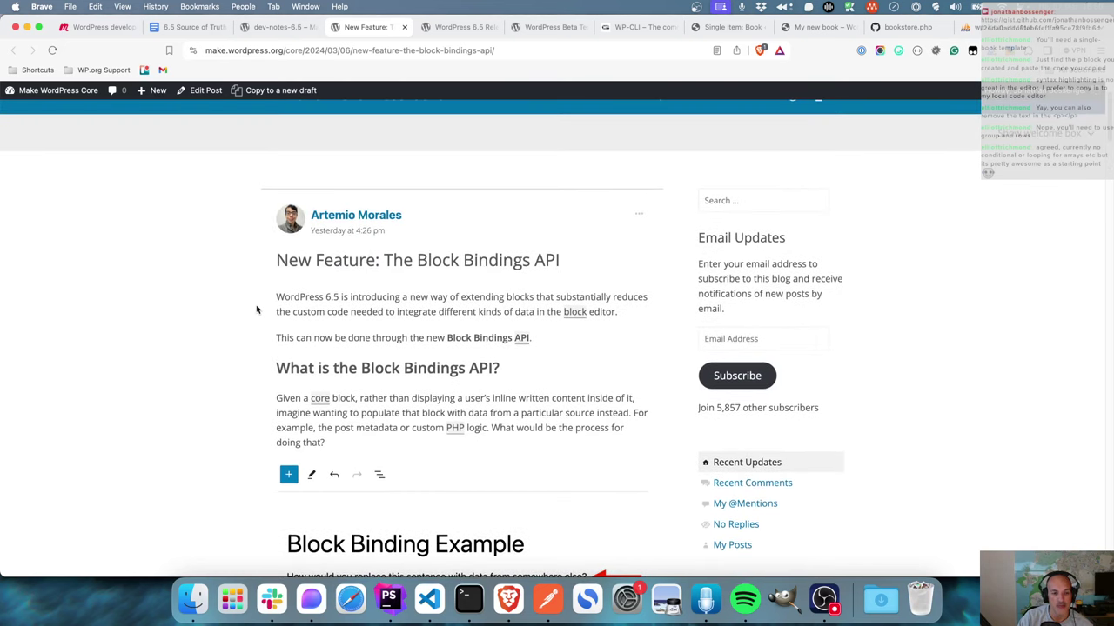
scroll(257, 310, "down", 5)
scroll(257, 310, "down", 1)
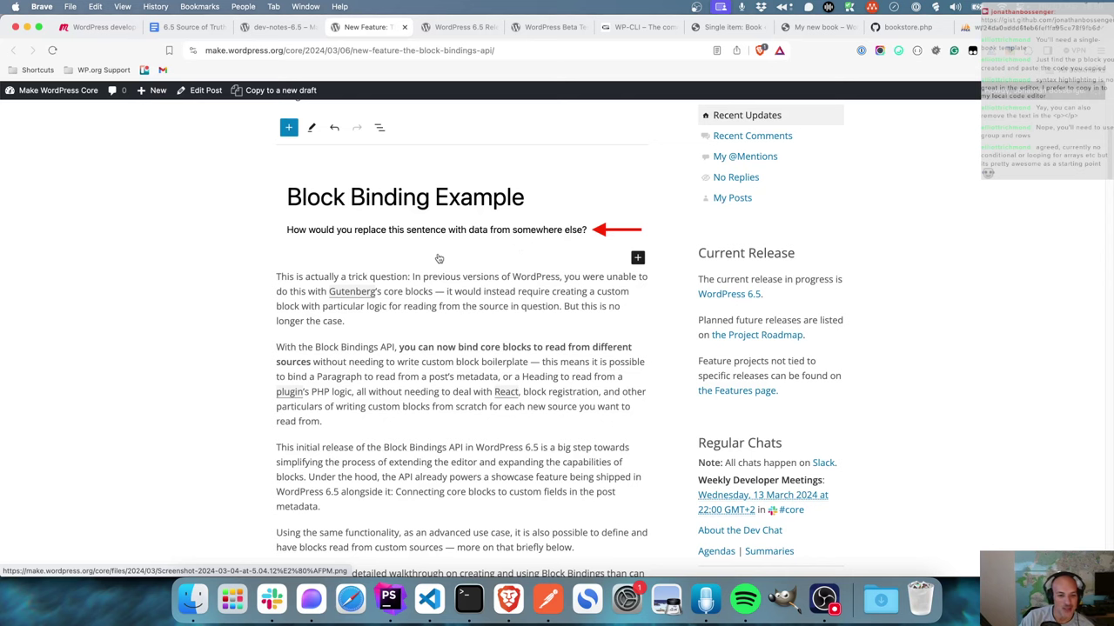
scroll(265, 260, "down", 5)
scroll(265, 260, "down", 1)
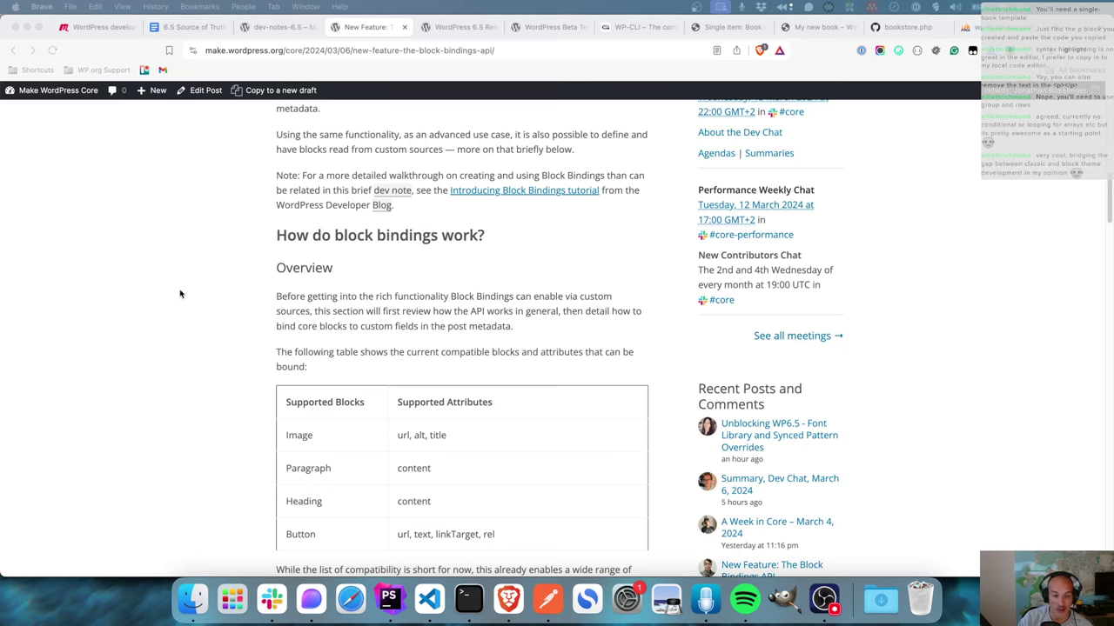
scroll(232, 311, "down", 10)
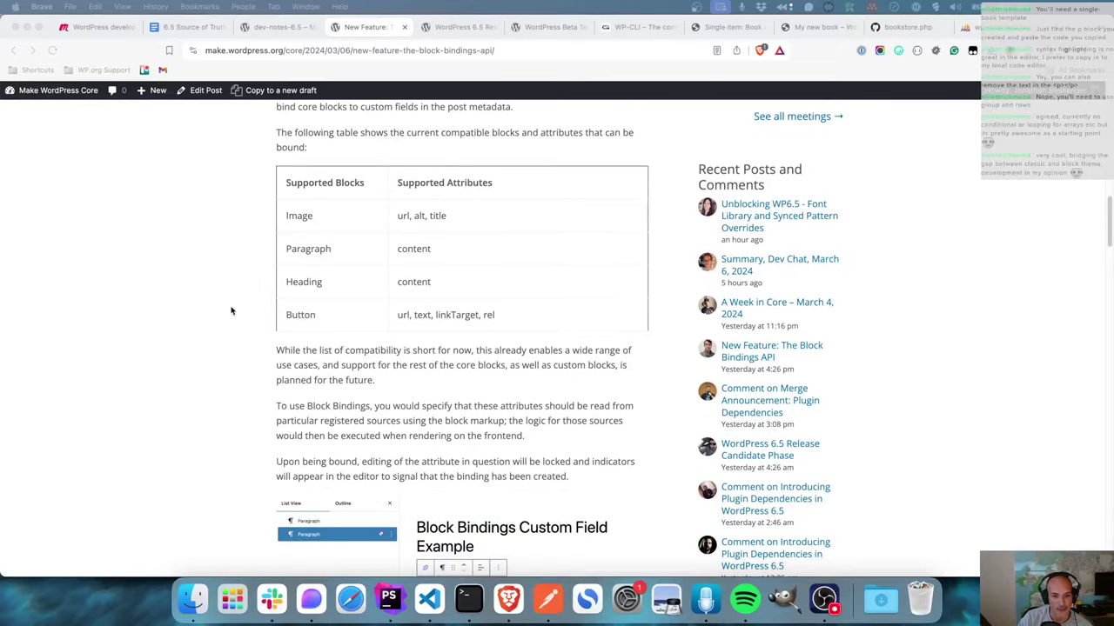
scroll(231, 310, "down", 18)
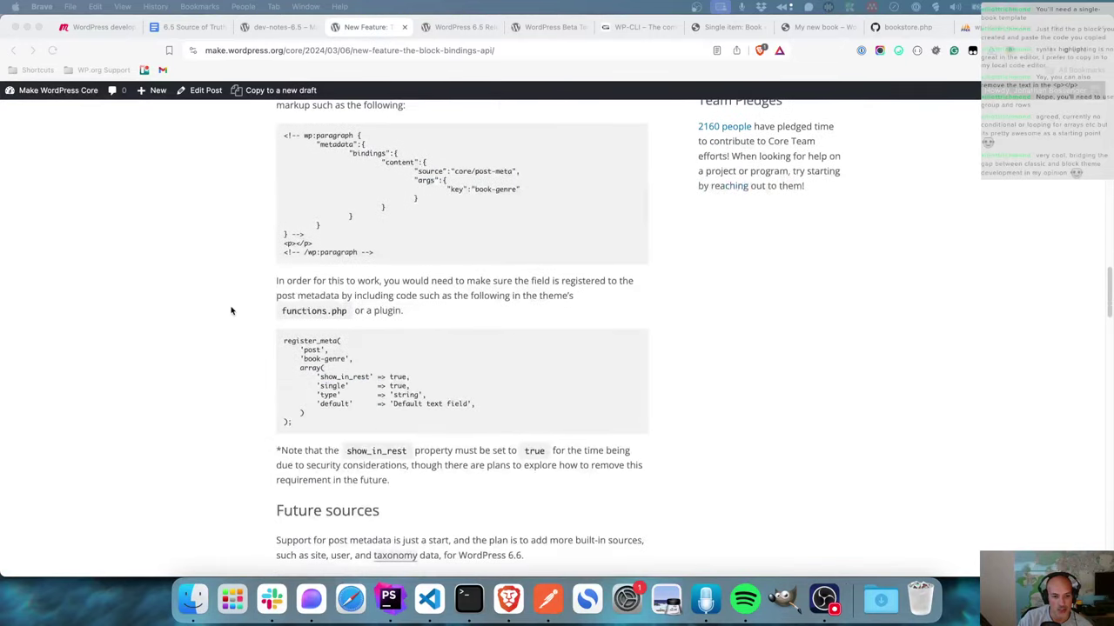
scroll(231, 310, "down", 6)
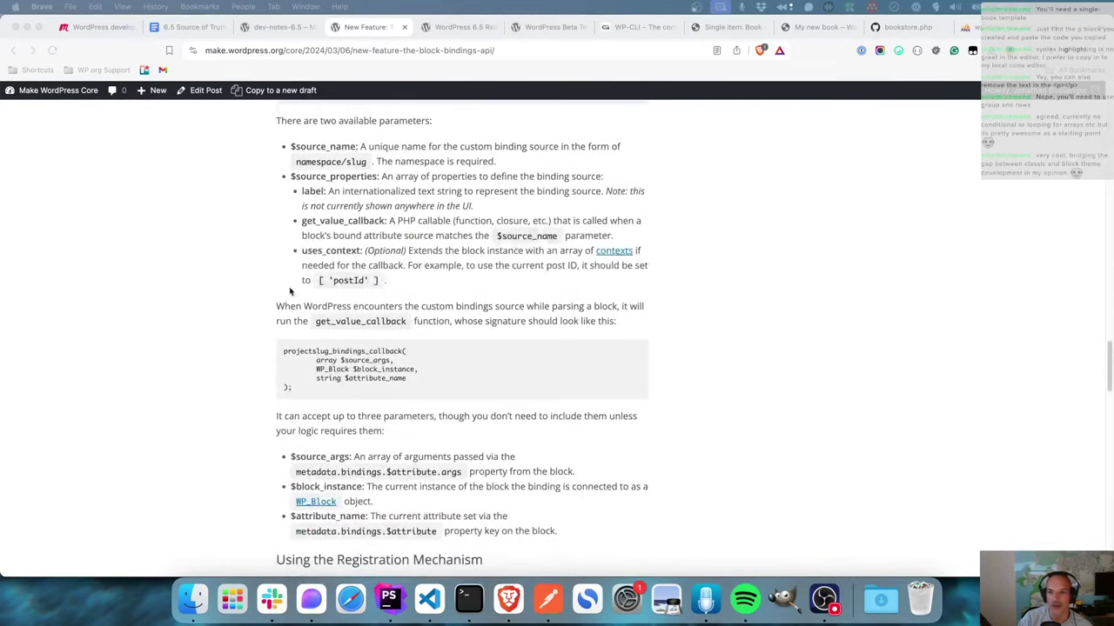
- Copy the Block Bindings API article's web address from the address bar
left_click(907, 27)
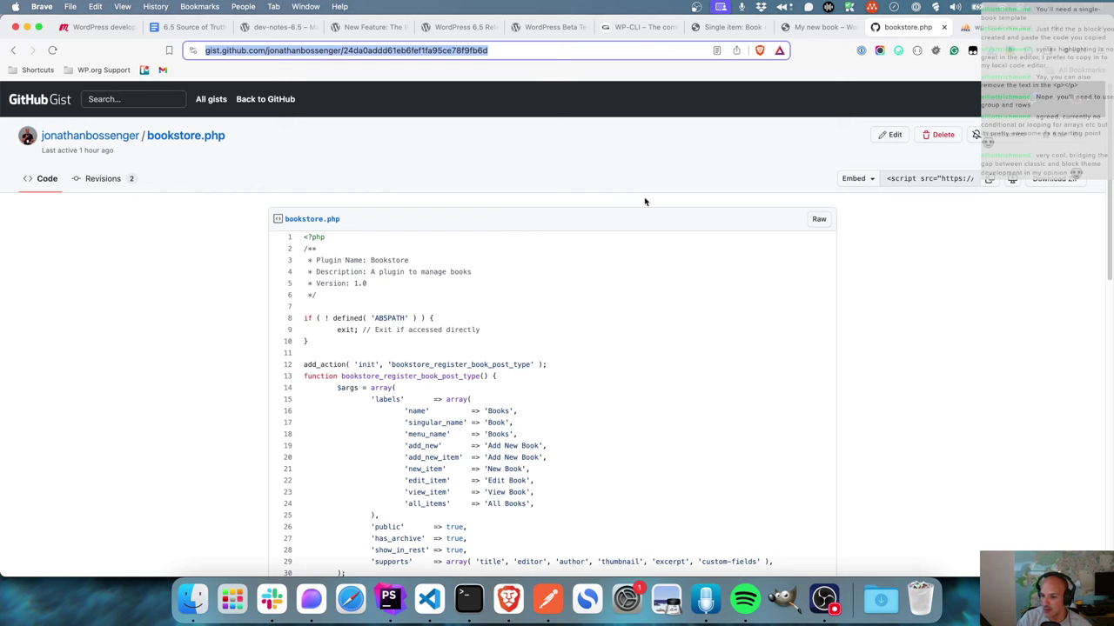
left_click(290, 30)
left_click(454, 27)
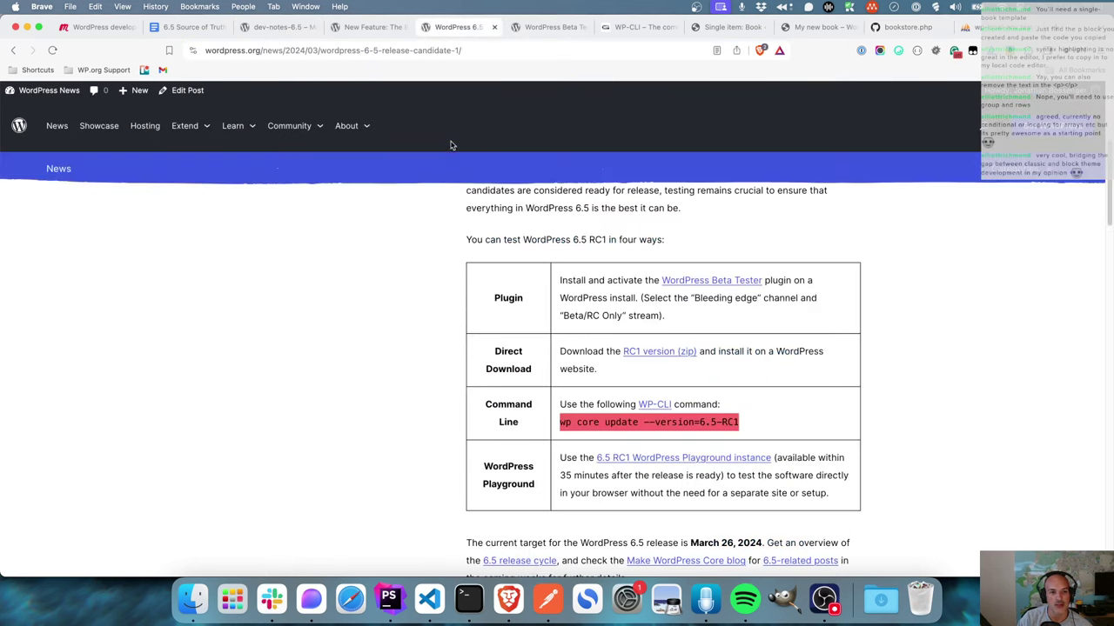
left_click(365, 27)
left_click(502, 51)
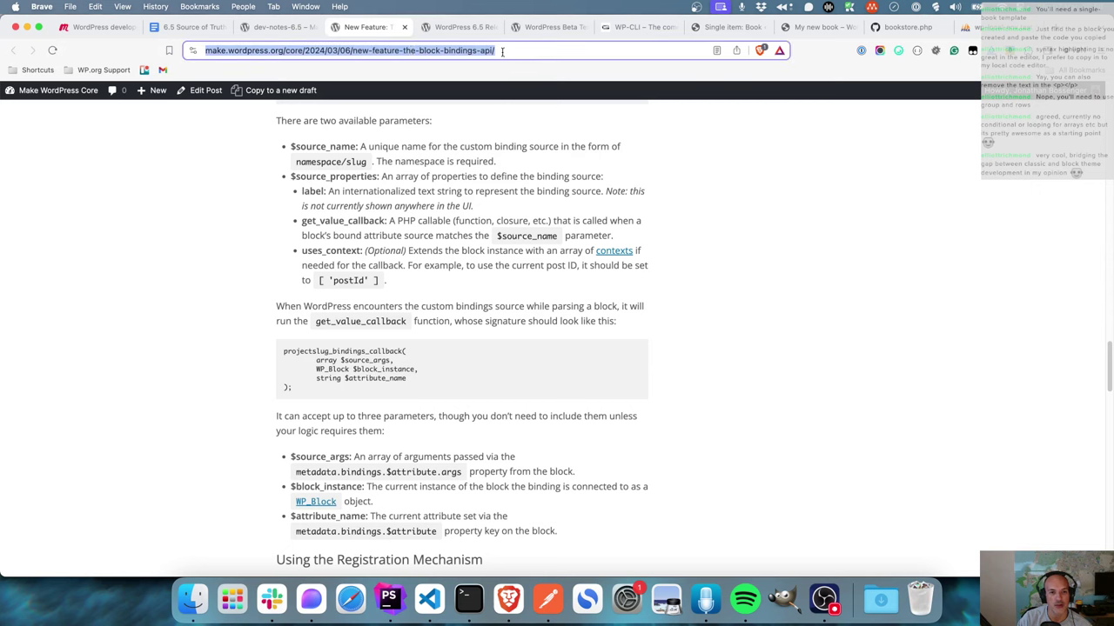
right_click(380, 50)
left_click(429, 121)
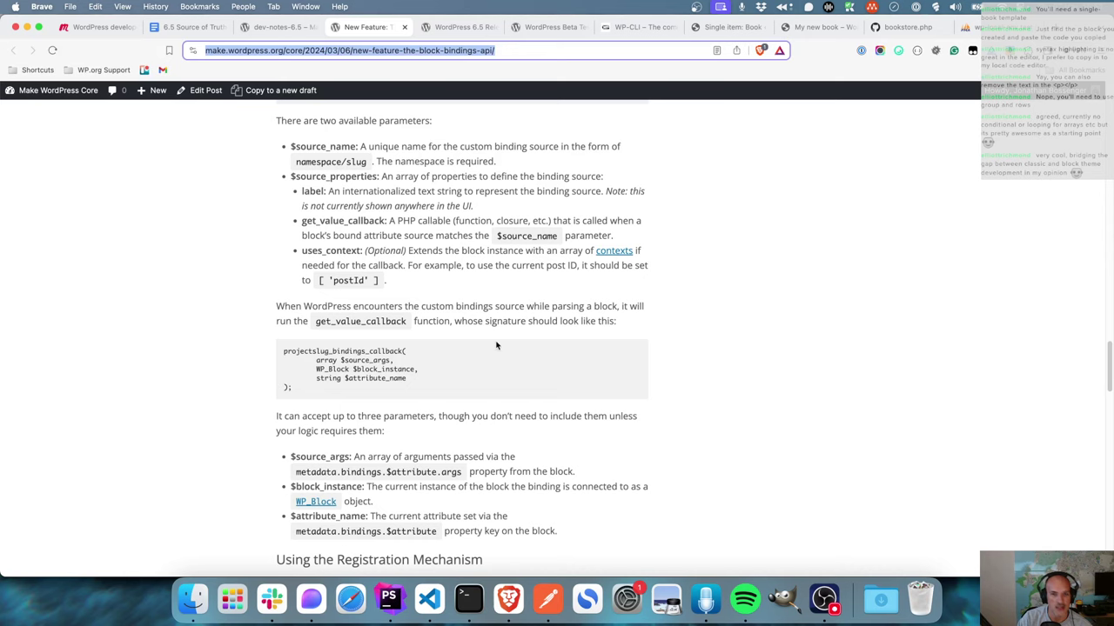
scroll(534, 325, "down", 10)
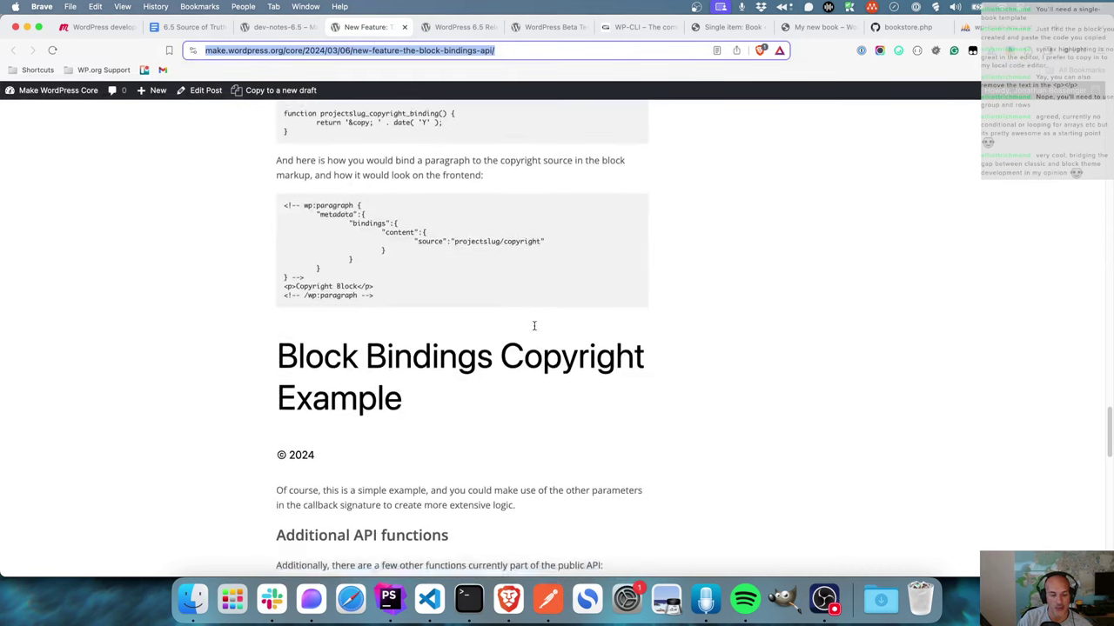
scroll(534, 325, "down", 7)
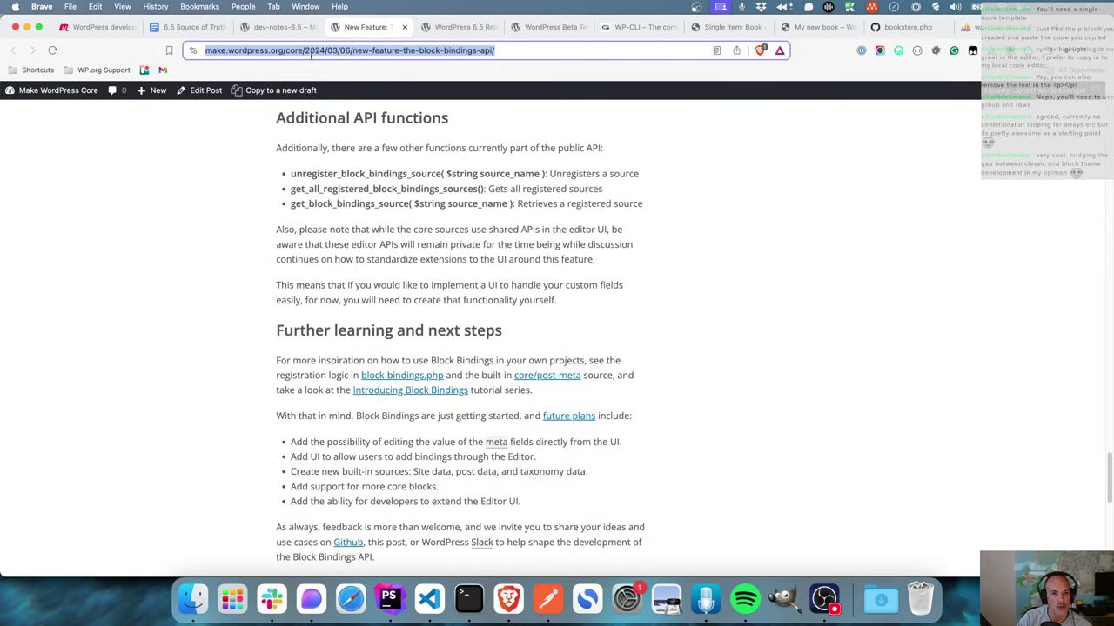
- Go back to the dev-notes-6.5 tag page and open the 'Introducing Plugin Dependencies in WordPress 6.5' post
left_click(280, 31)
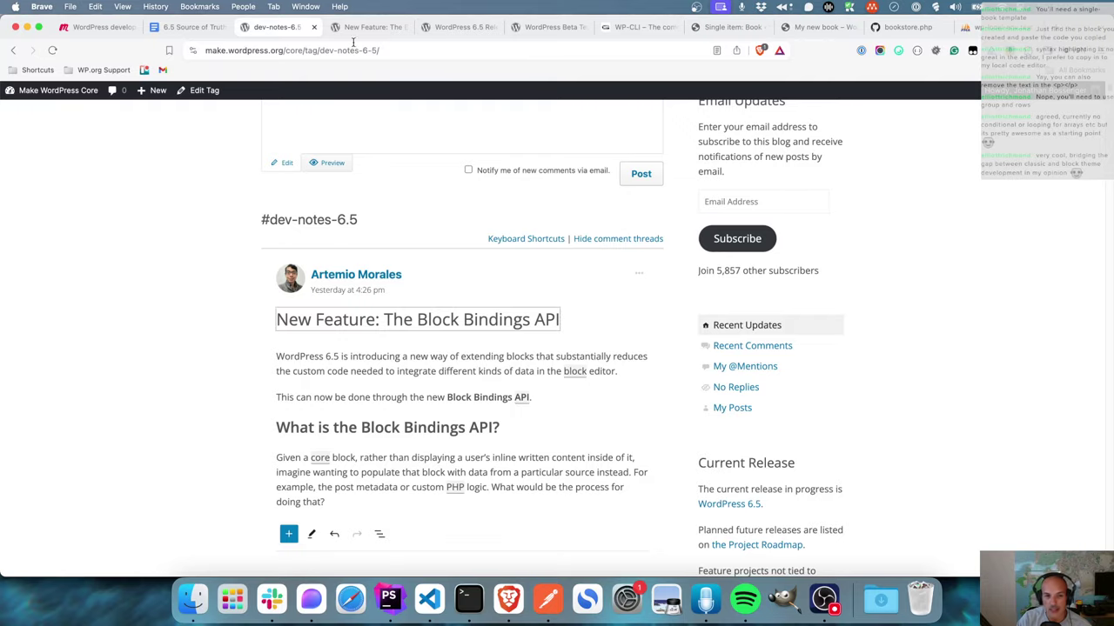
scroll(464, 298, "down", 6)
scroll(465, 298, "down", 20)
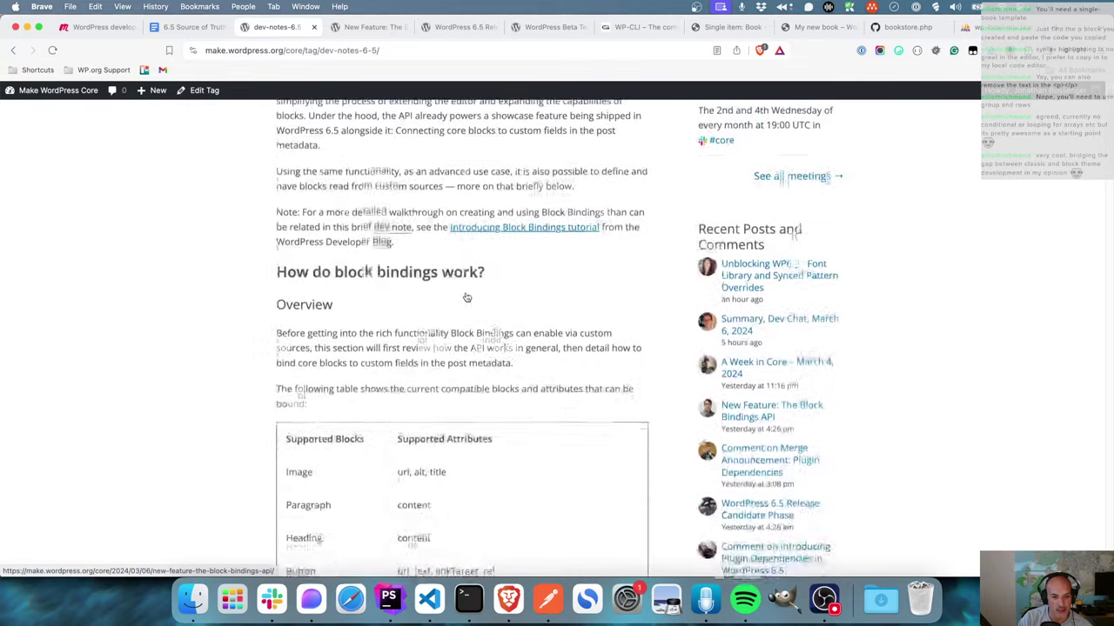
scroll(466, 294, "down", 20)
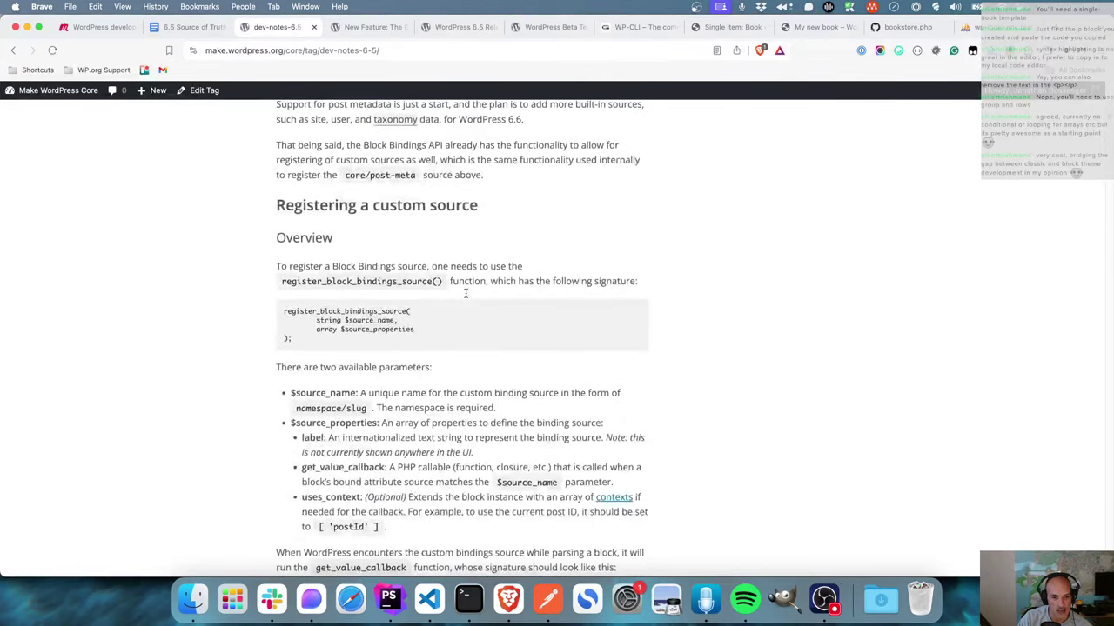
scroll(465, 294, "down", 10)
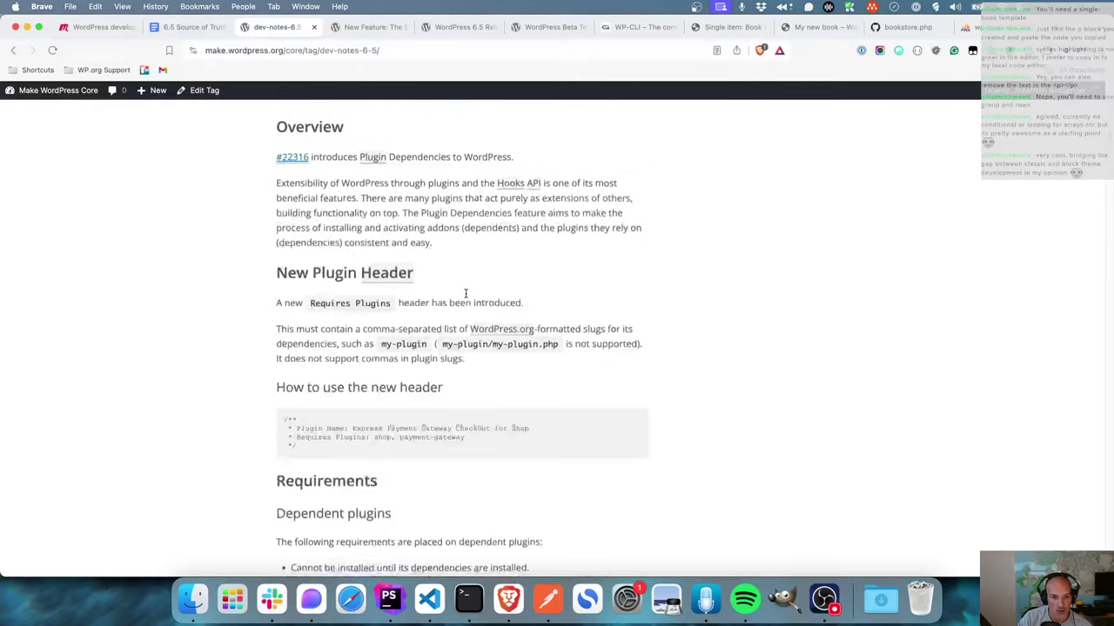
scroll(465, 293, "up", 3)
left_click(455, 273)
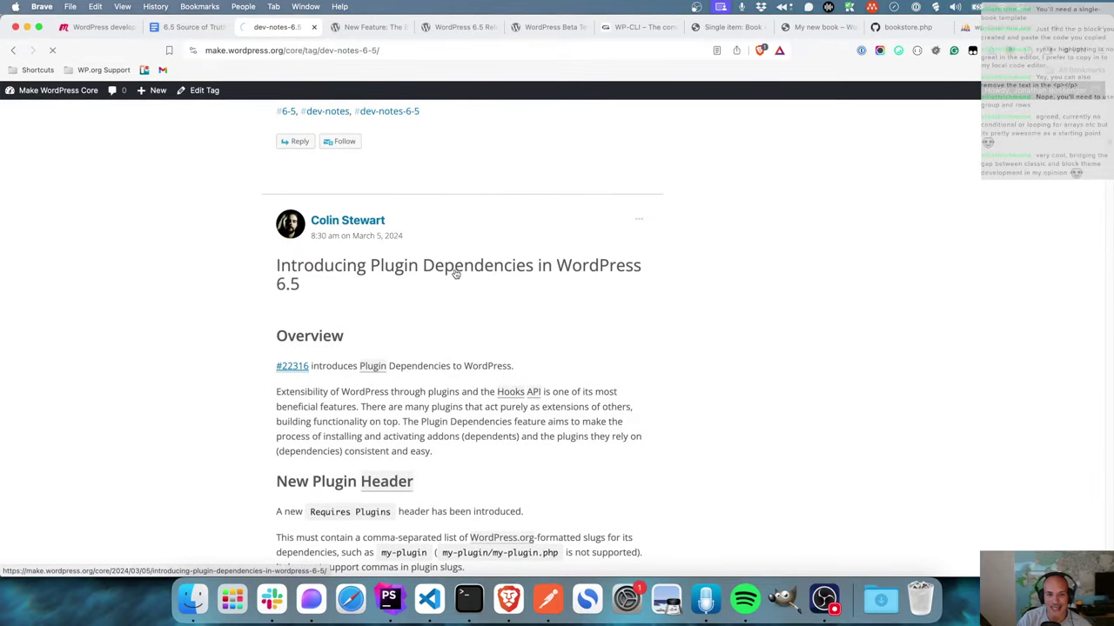
- Copy the post's URL from the address bar and send it in the chat
left_click(546, 52)
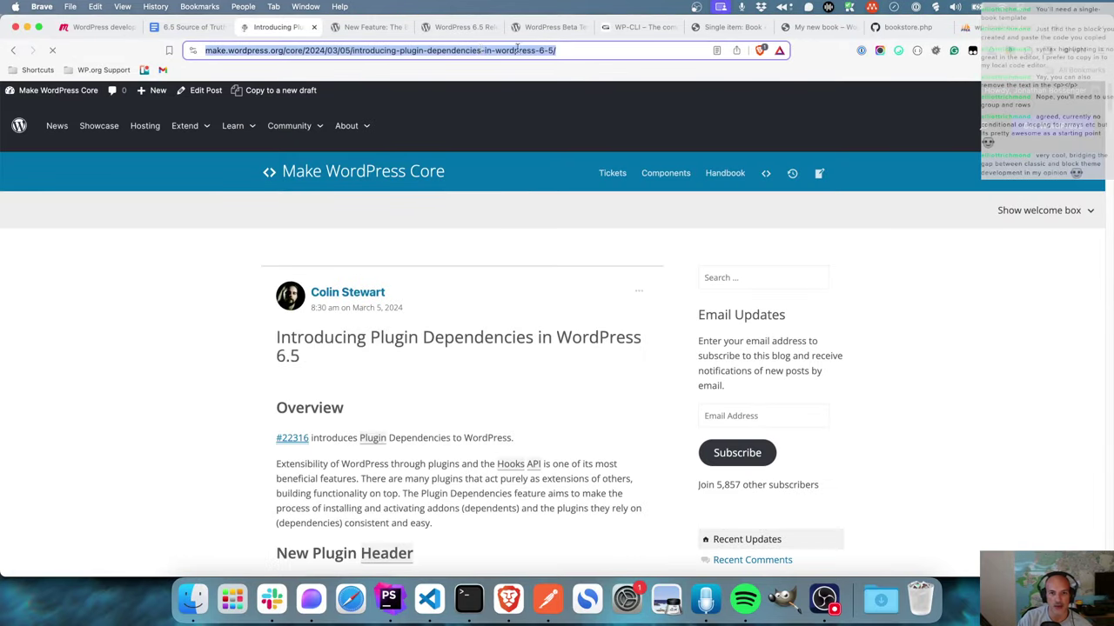
right_click(478, 50)
left_click(522, 126)
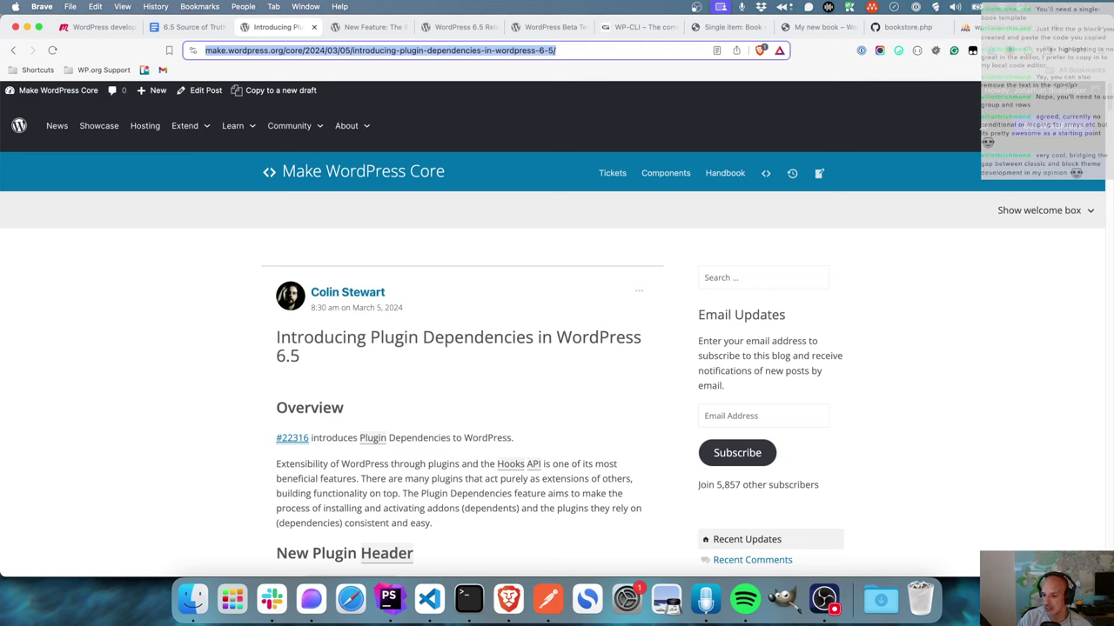
key("super+Tab")
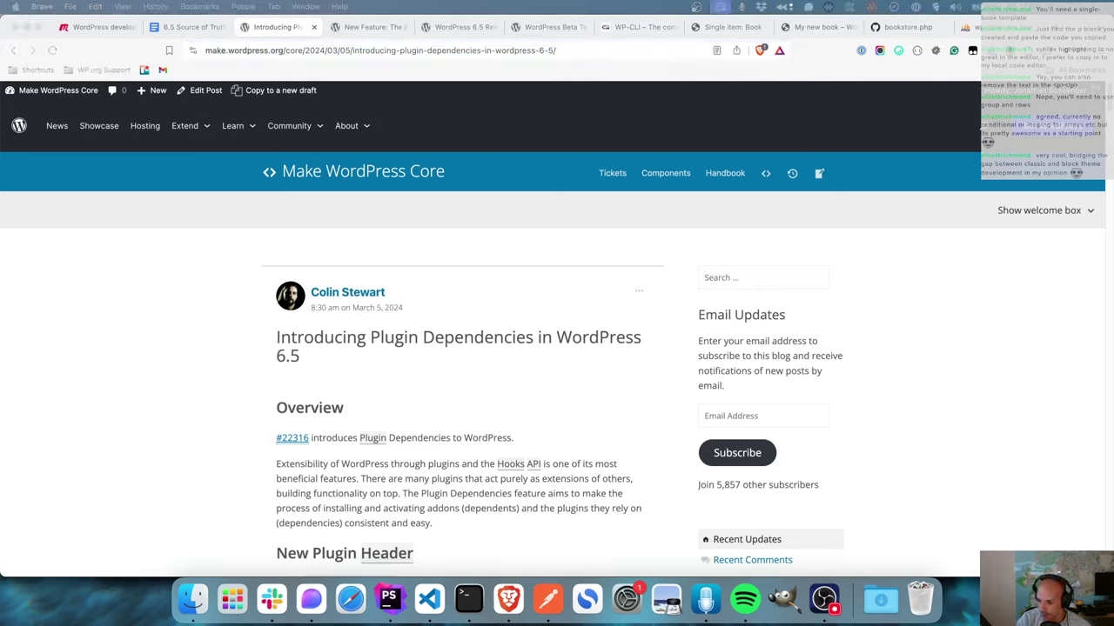
key("super+v")
key("Return")
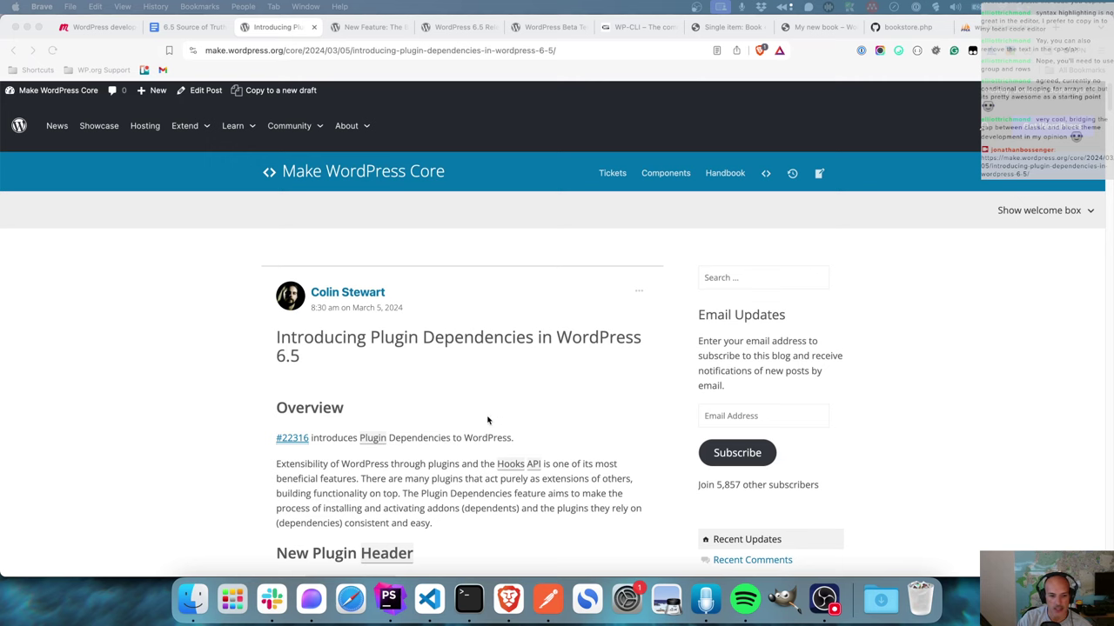
- Highlight the Requires Plugins example header line, then read further down the article
scroll(485, 421, "down", 5)
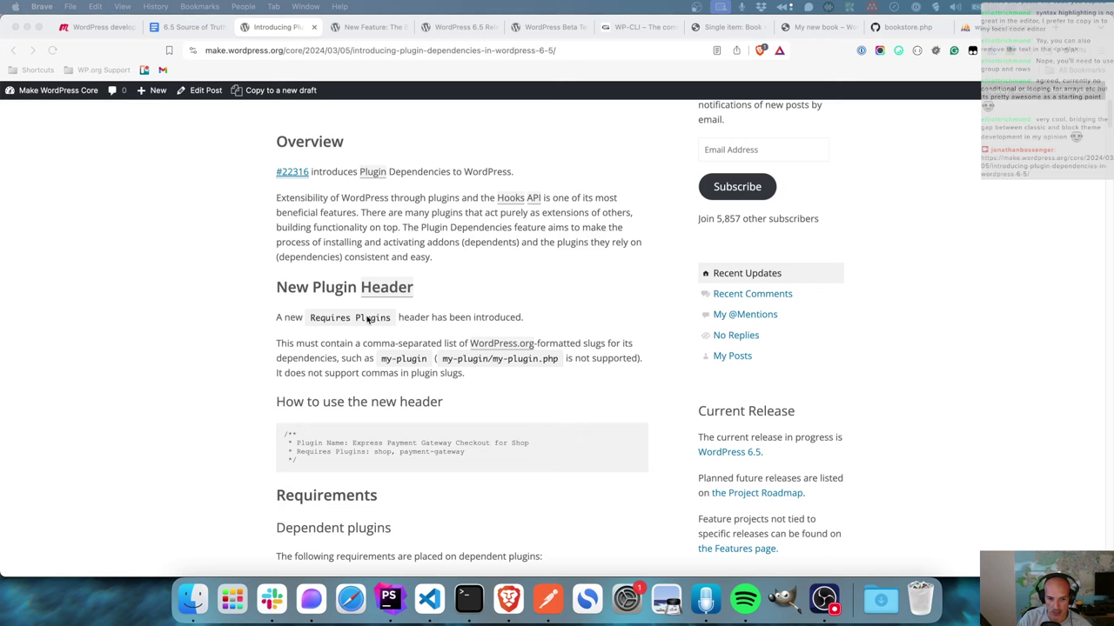
left_click_drag(464, 456, 298, 453)
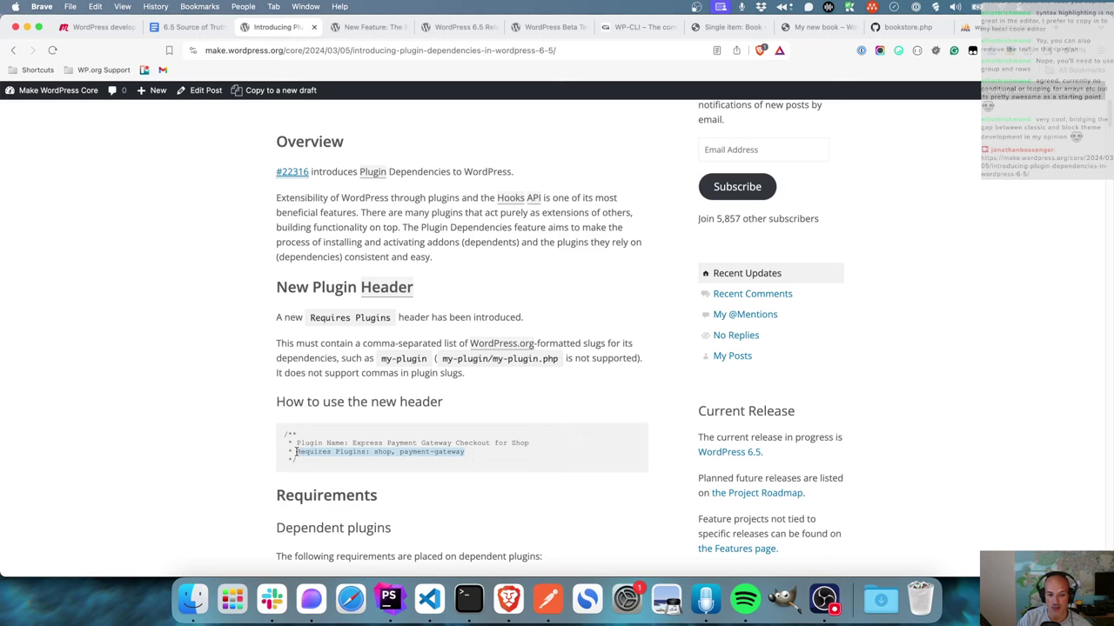
scroll(326, 446, "down", 6)
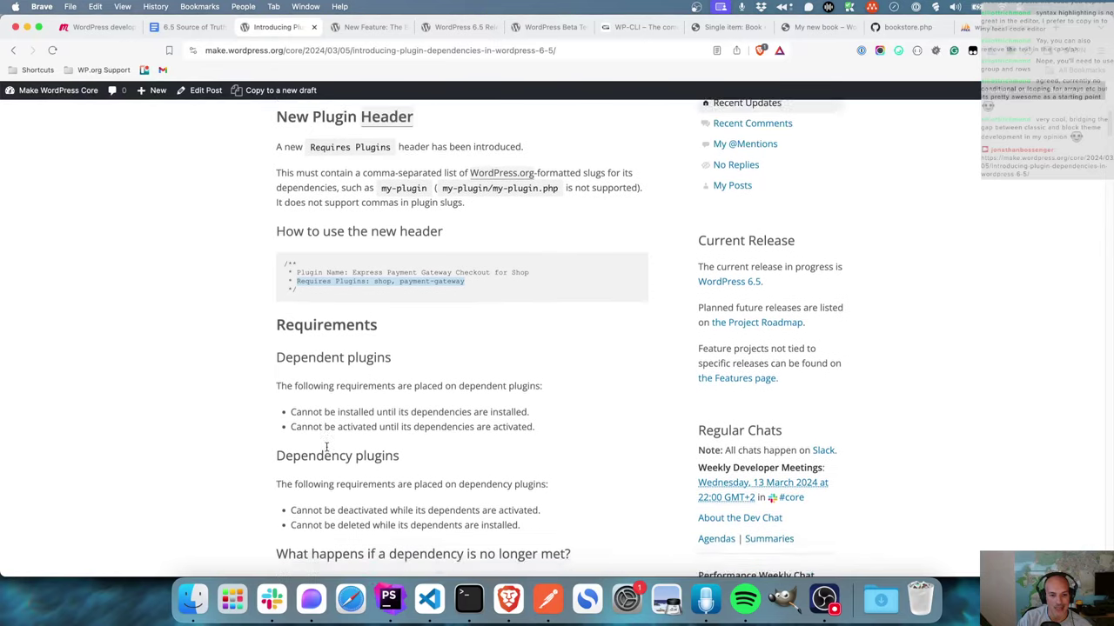
scroll(327, 447, "down", 5)
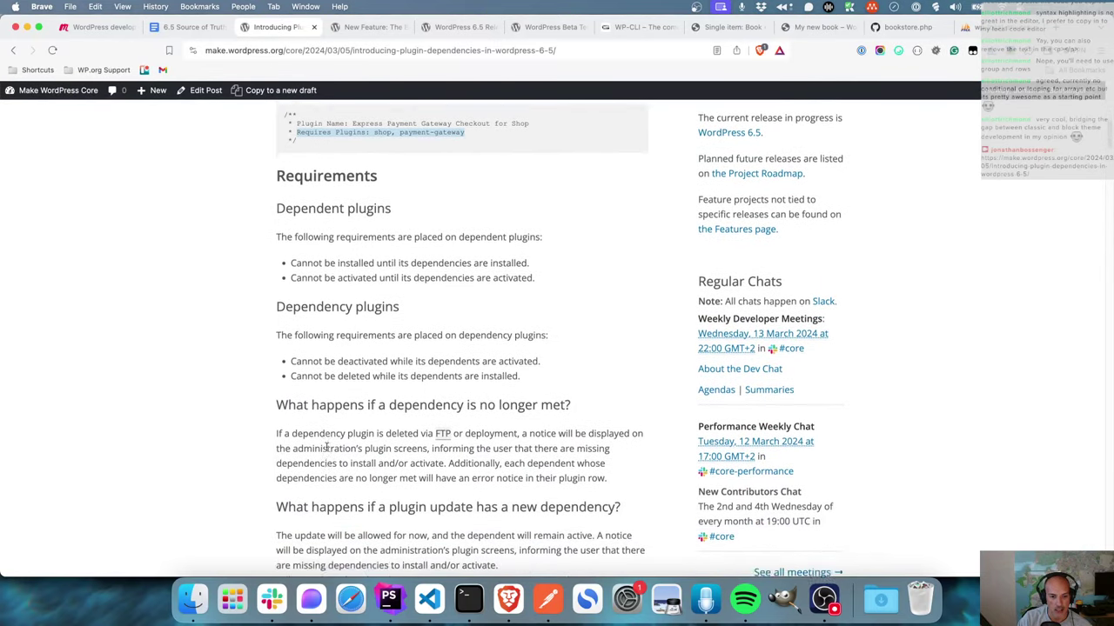
scroll(327, 451, "down", 9)
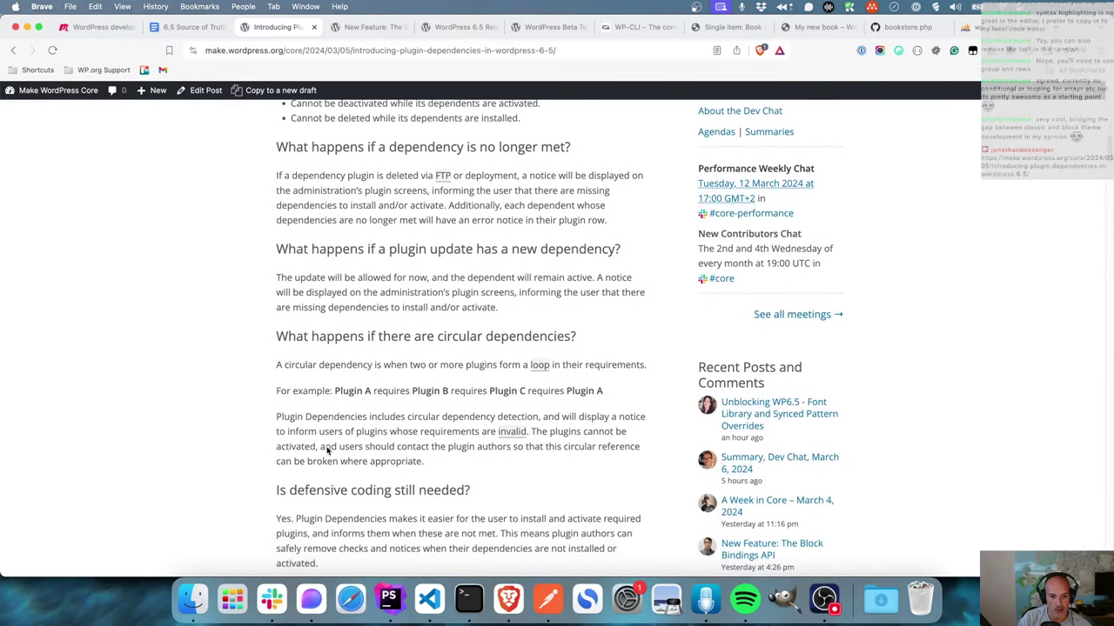
scroll(327, 451, "down", 6)
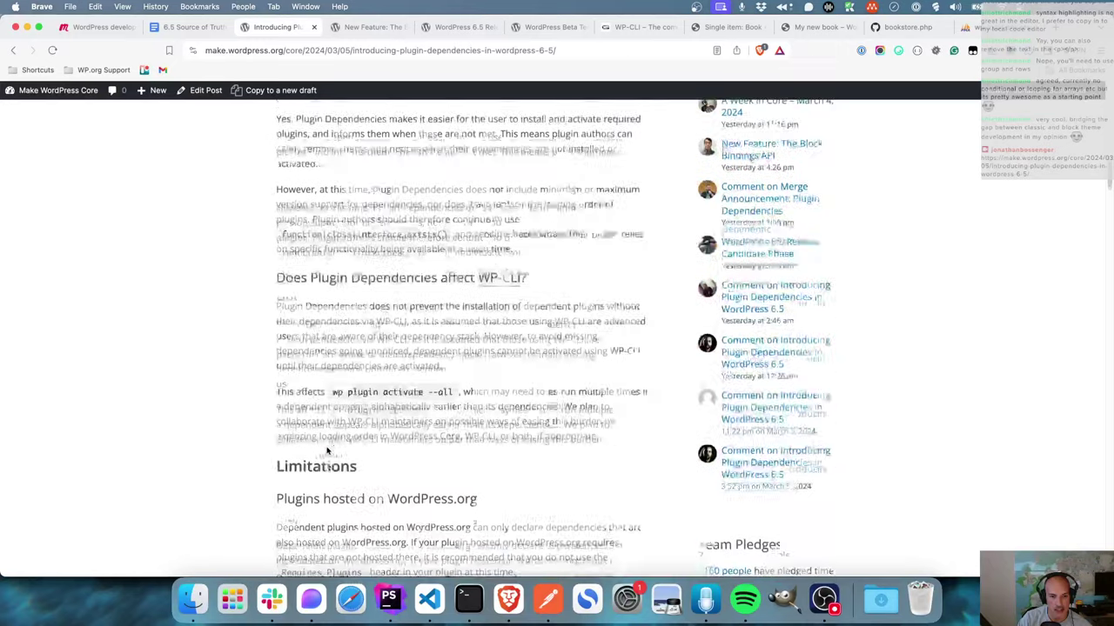
- Highlight WordPress.org in the hosted-plugins limitation heading, then return to the New Plugin Header section
left_click_drag(499, 334, 396, 342)
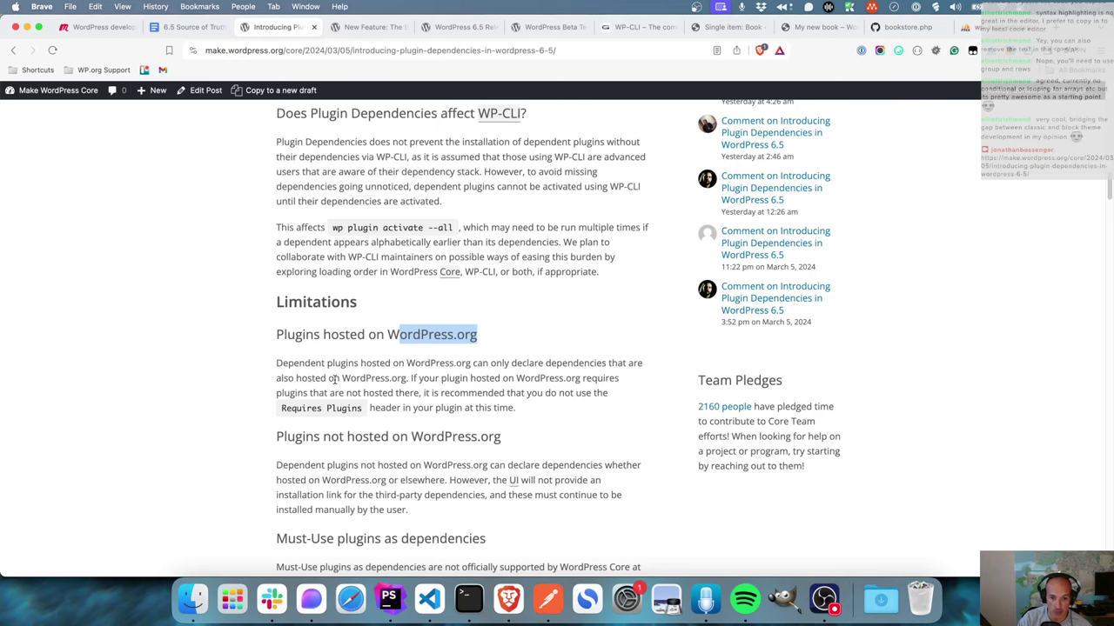
scroll(334, 380, "down", 2)
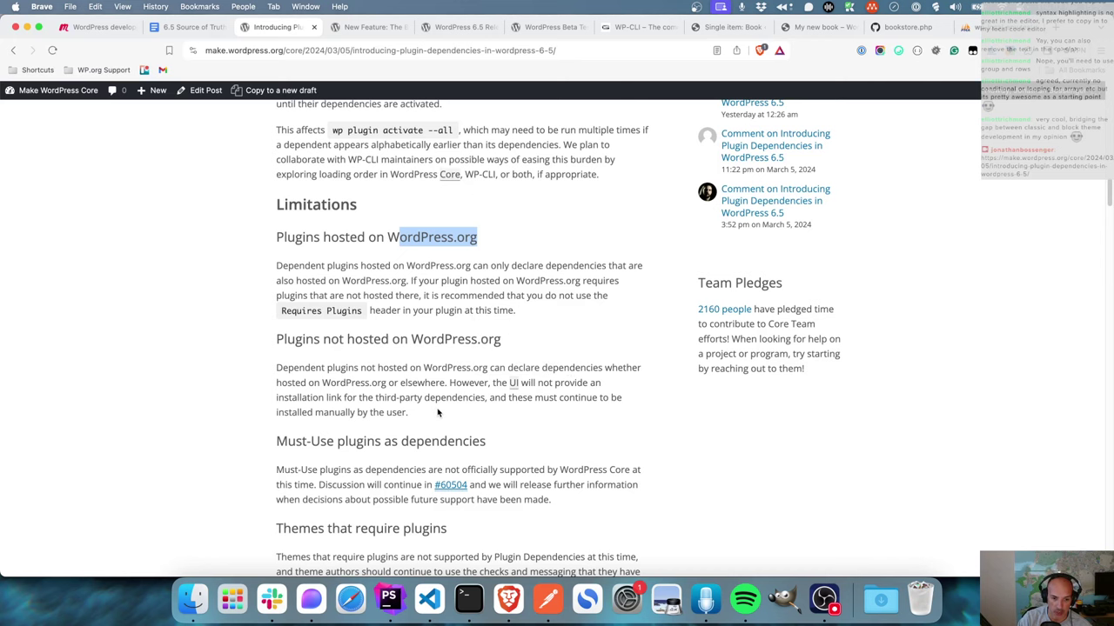
scroll(438, 412, "down", 10)
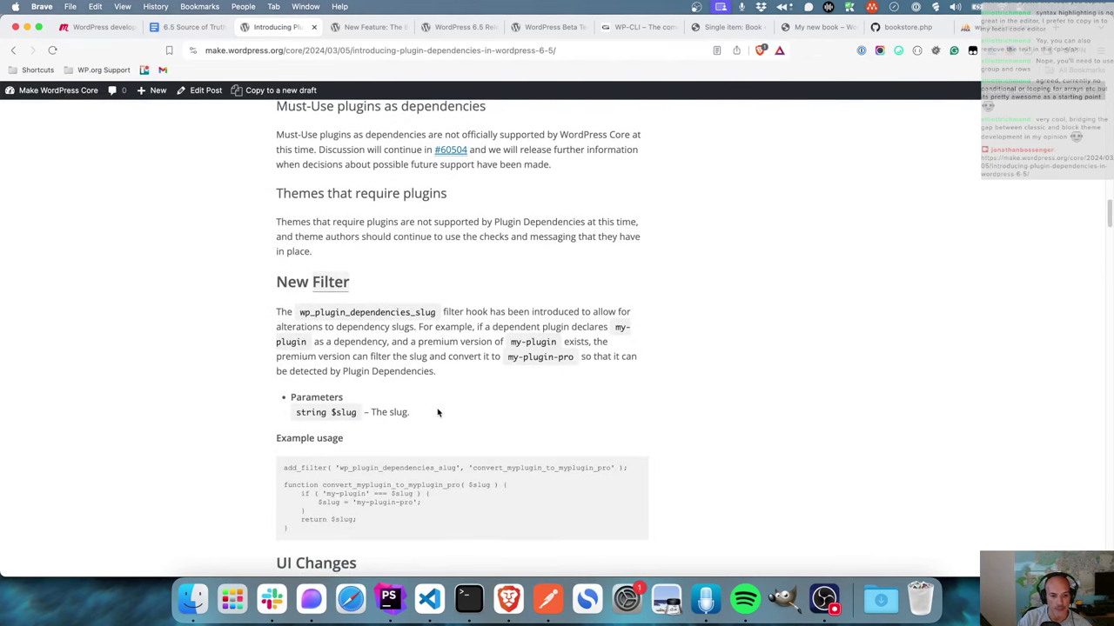
scroll(438, 412, "down", 10)
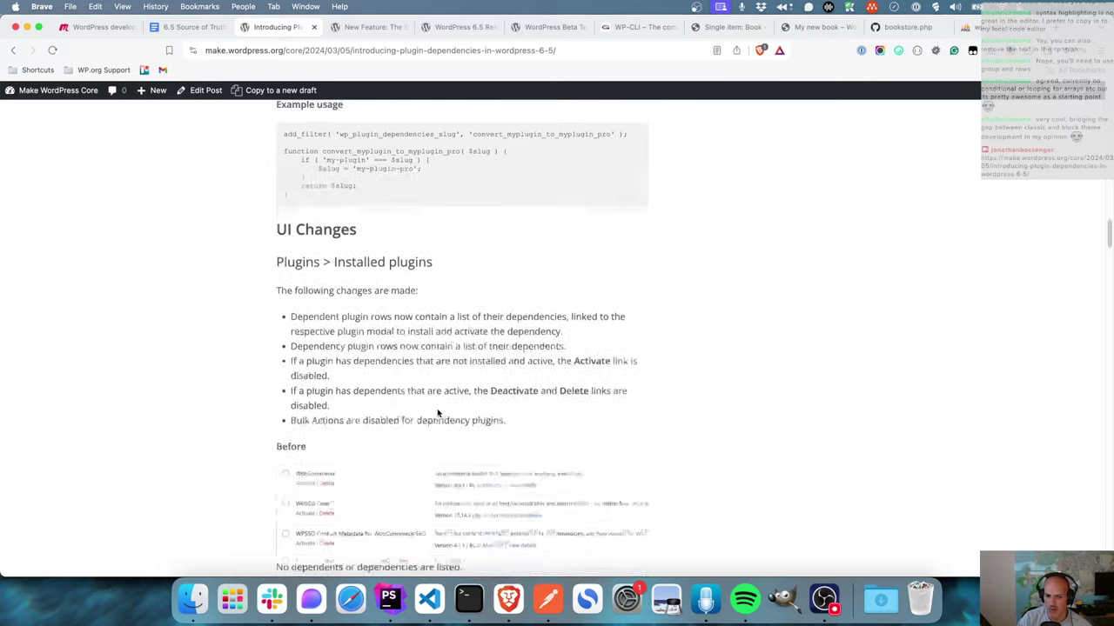
scroll(438, 412, "up", 15)
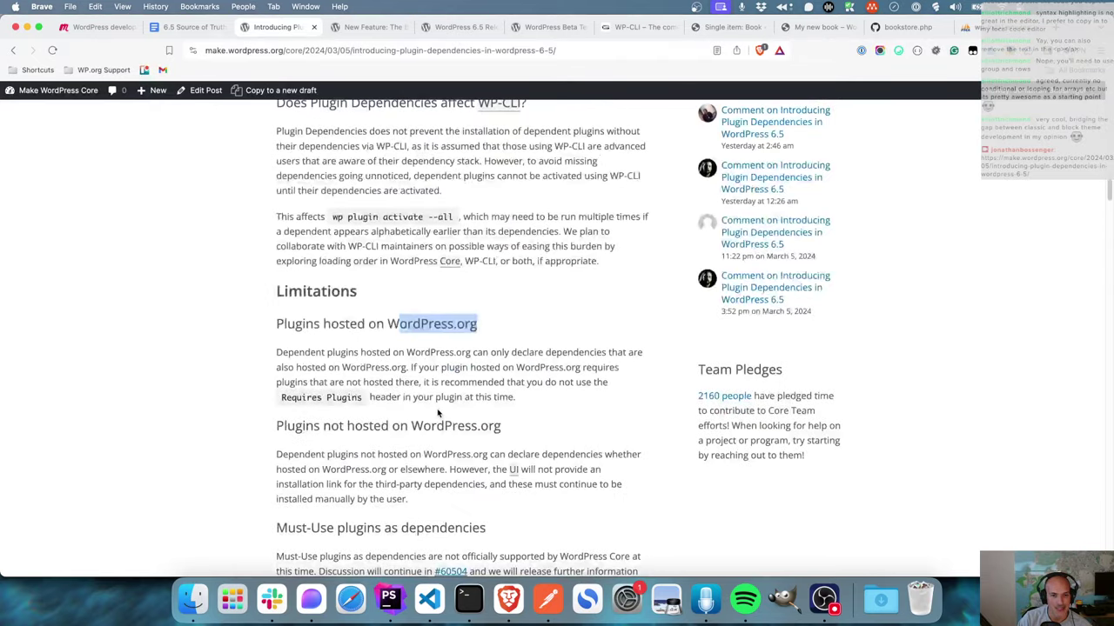
scroll(438, 413, "up", 15)
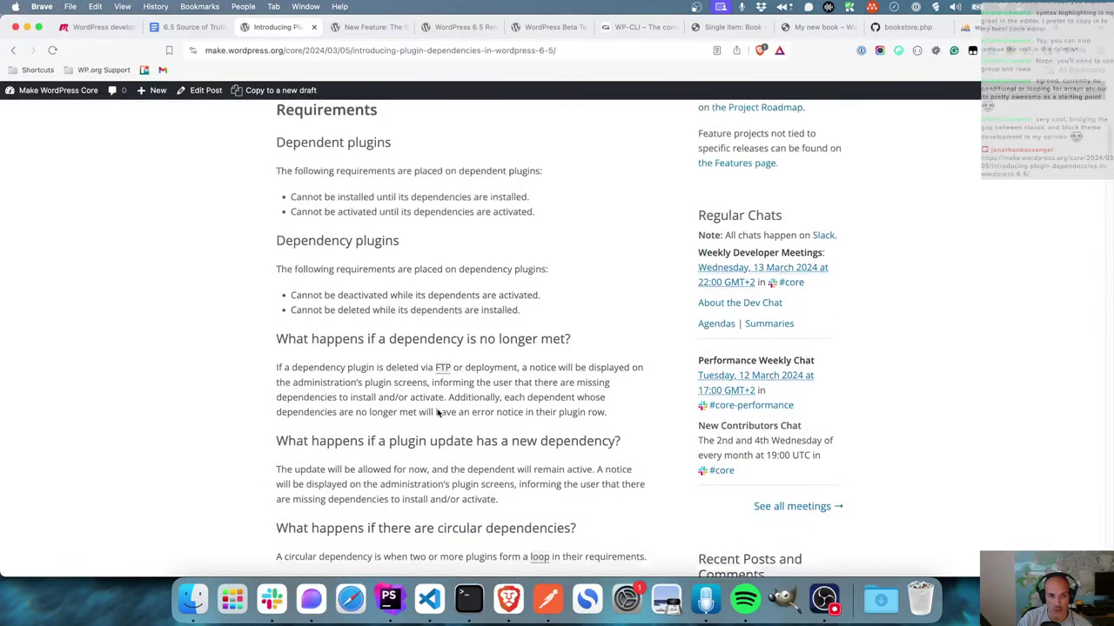
- Exit the Single item: Book template in the site editor to the dashboard without saving
left_click(391, 600)
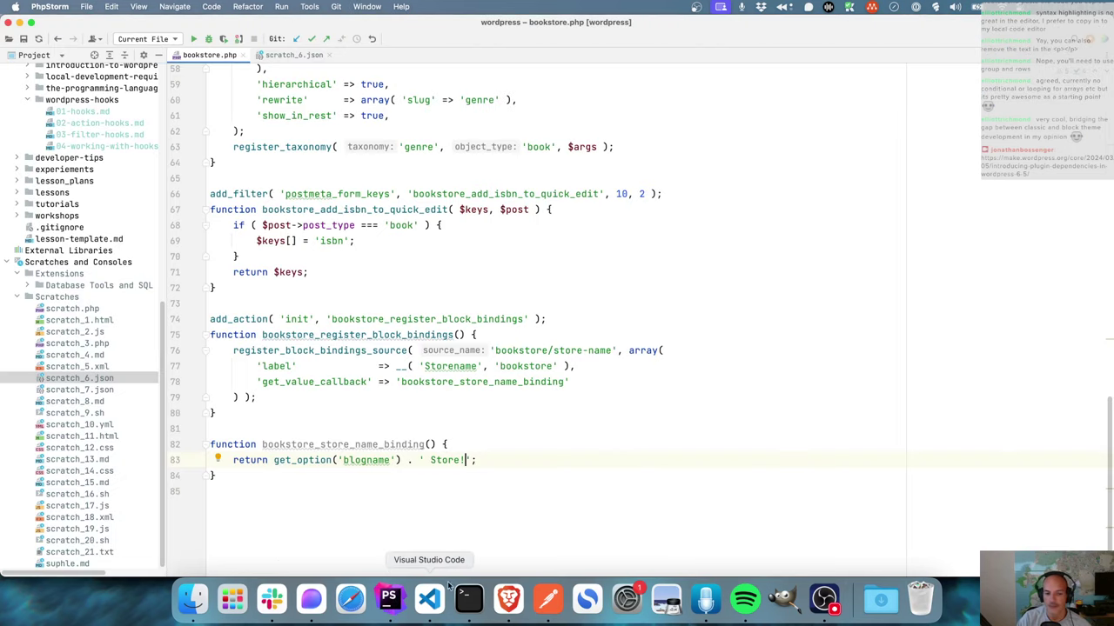
left_click(509, 601)
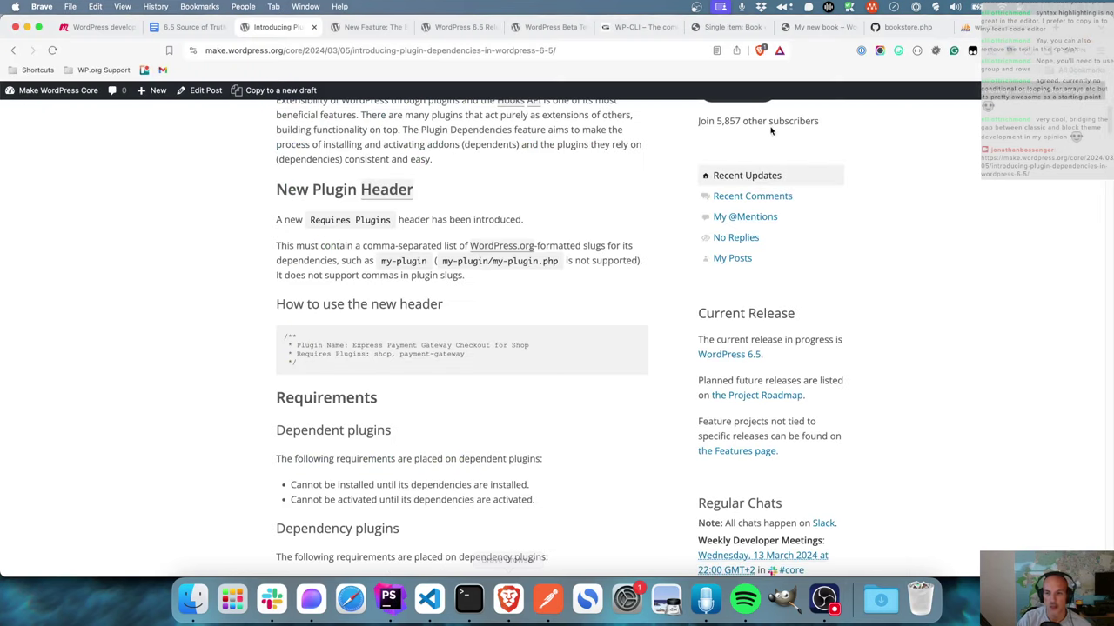
left_click(727, 27)
left_click(19, 103)
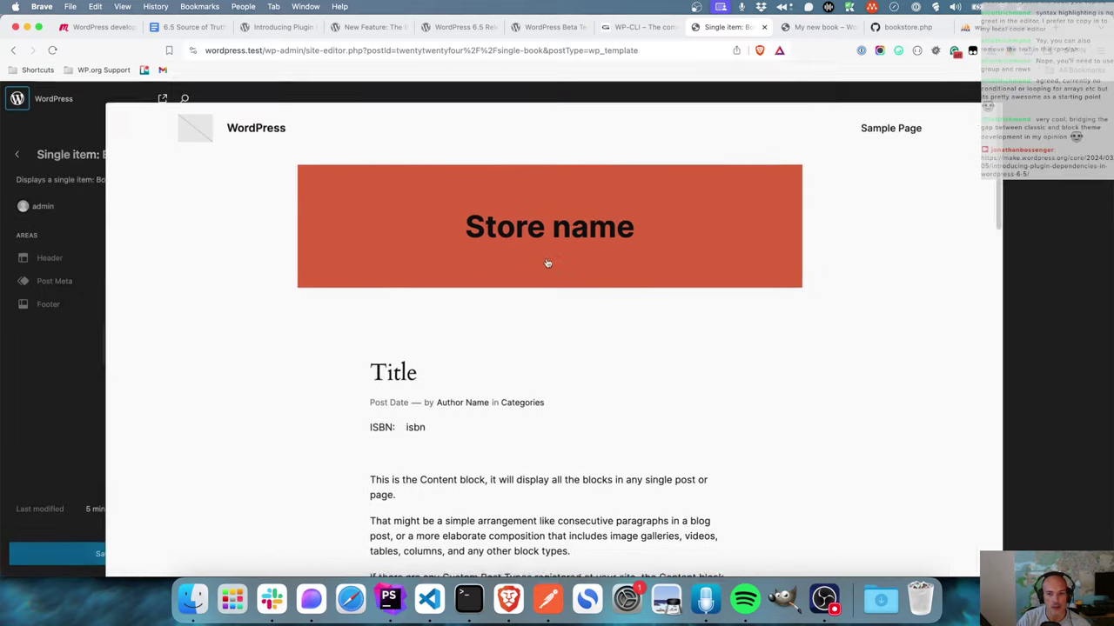
left_click(18, 98)
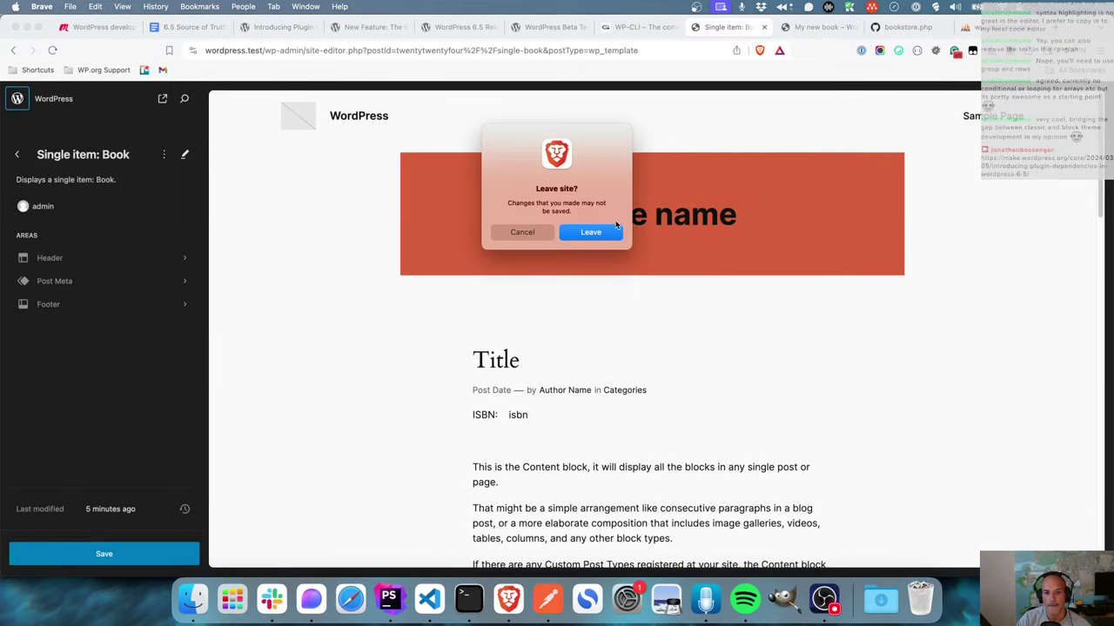
left_click(609, 231)
- Close the My new book, bookstore.php gist and database admin tabs
left_click(818, 28)
left_click(852, 28)
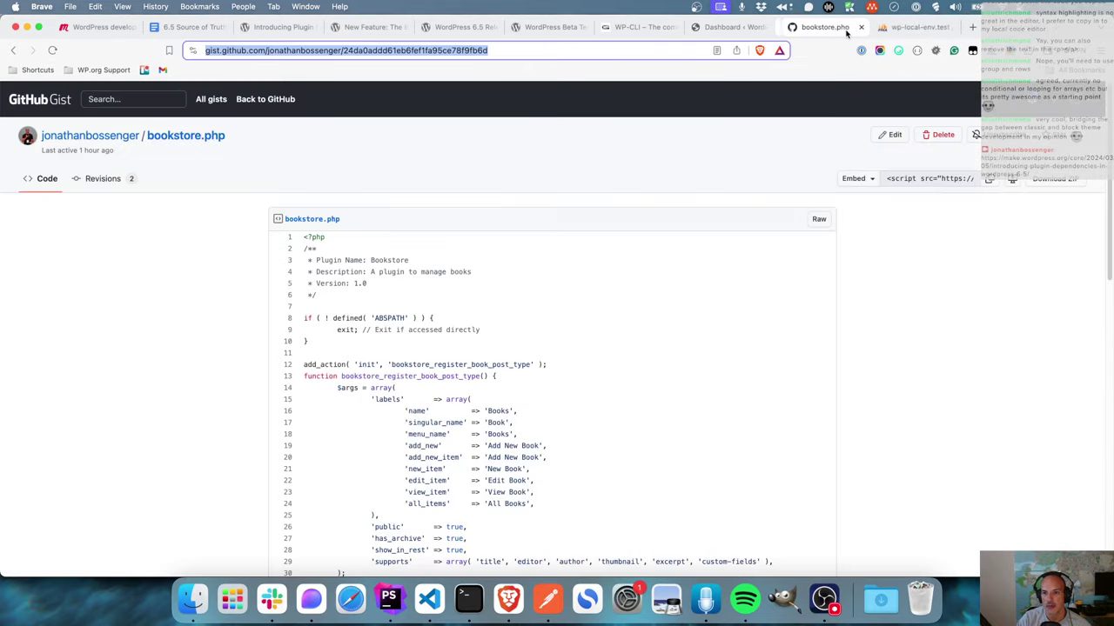
left_click(853, 27)
left_click(852, 28)
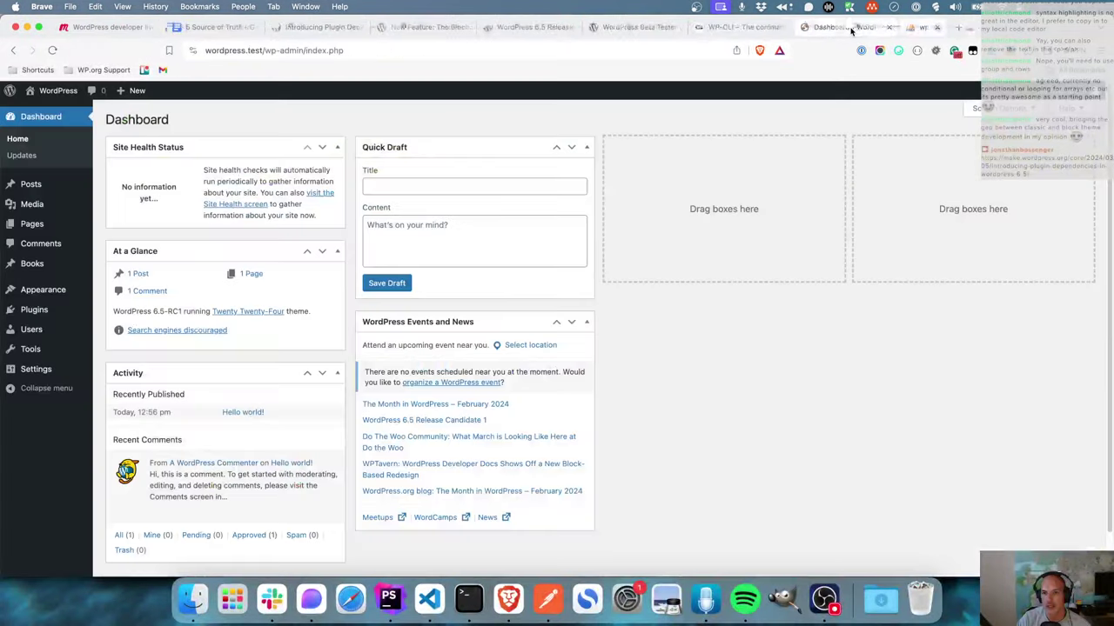
- Deactivate the Bookstore plugin under Installed Plugins, then return to the Plugin Dependencies article
left_click(33, 309)
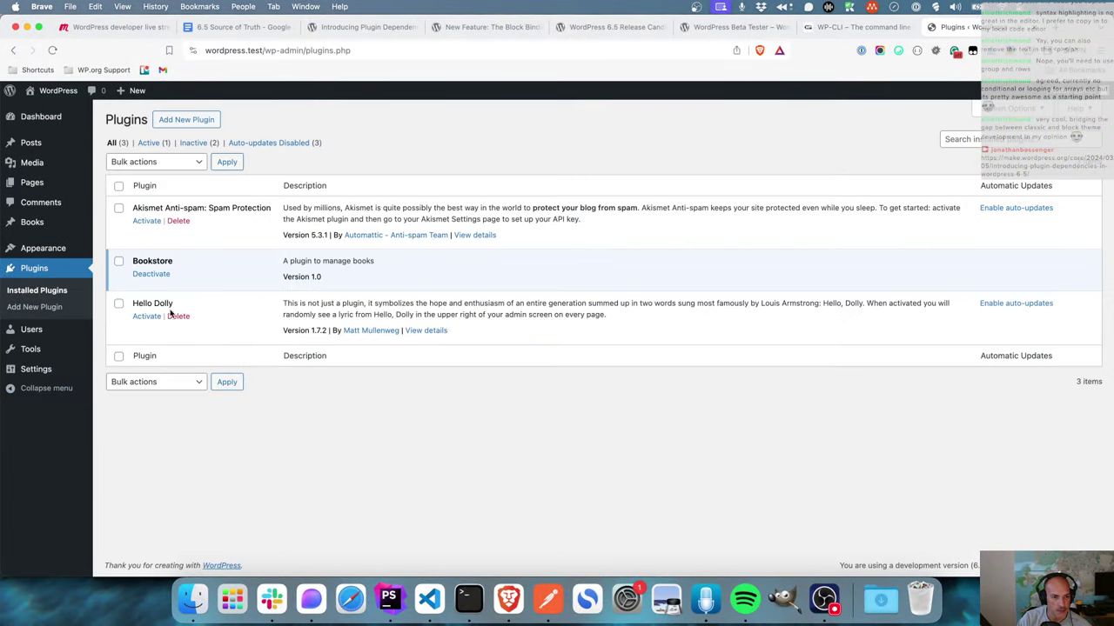
left_click(155, 276)
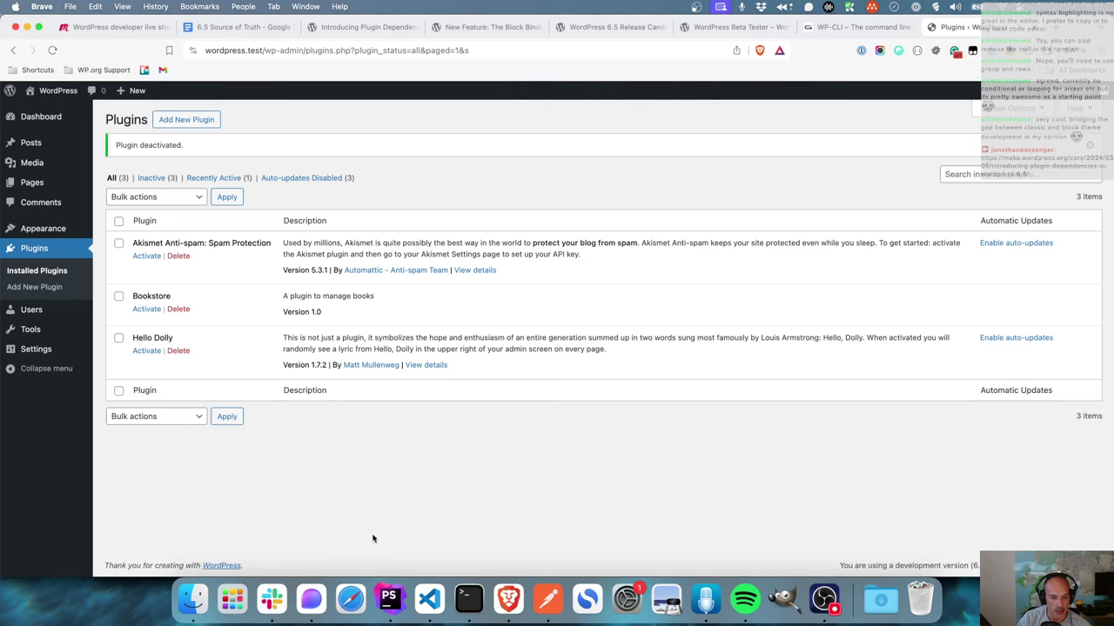
left_click(463, 29)
left_click(388, 28)
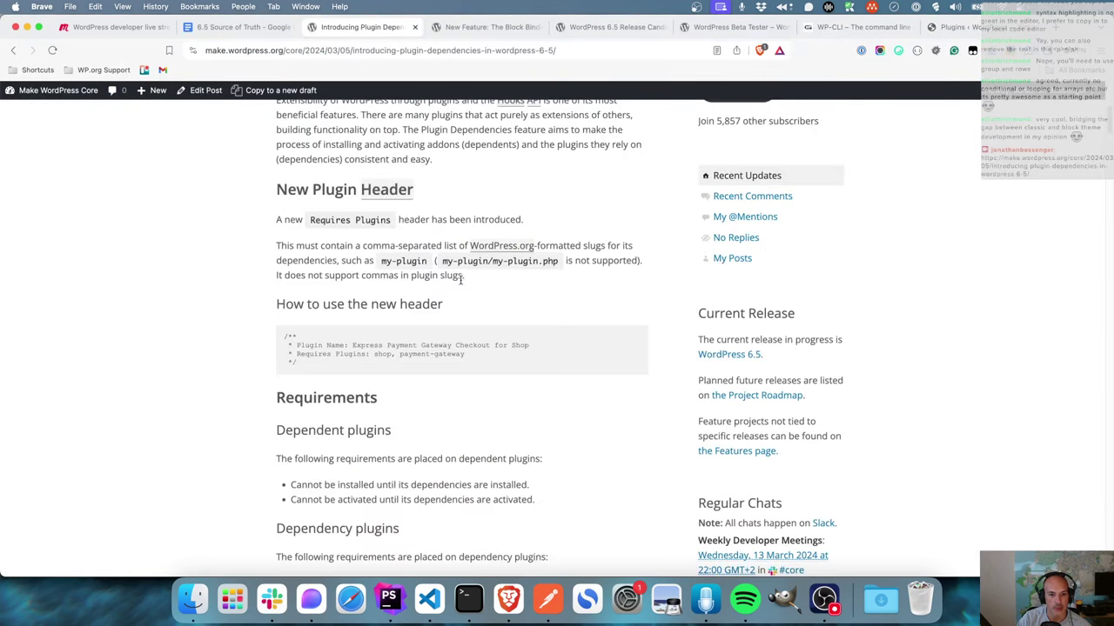
- Copy the example line 'Requires Plugins: shop, payment-gateway' from the code sample
left_click_drag(470, 358, 296, 357)
right_click(335, 354)
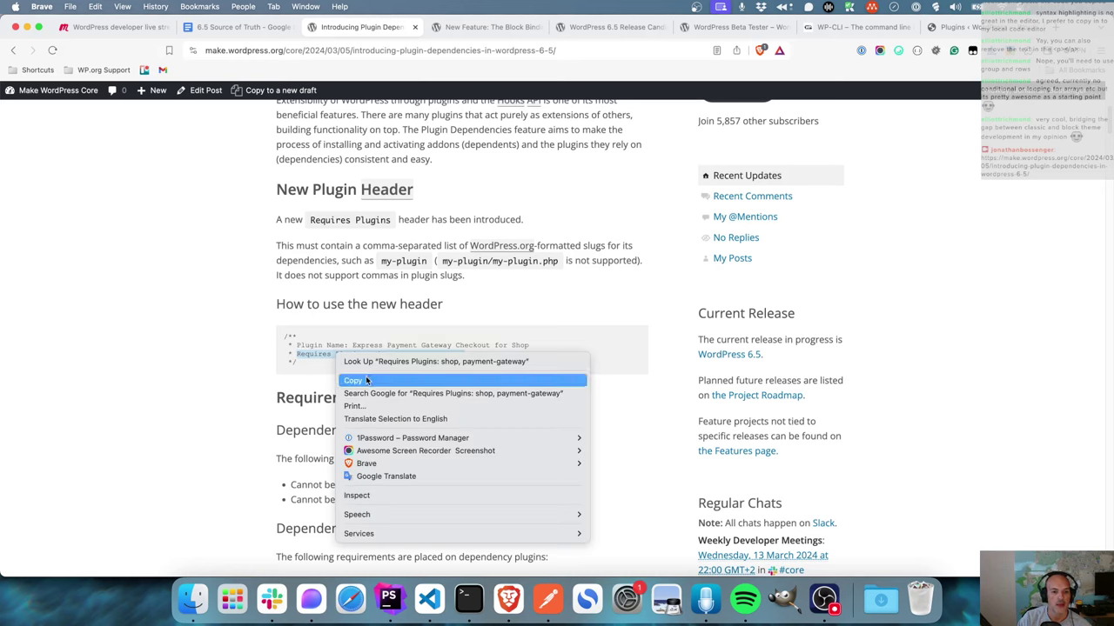
left_click(369, 381)
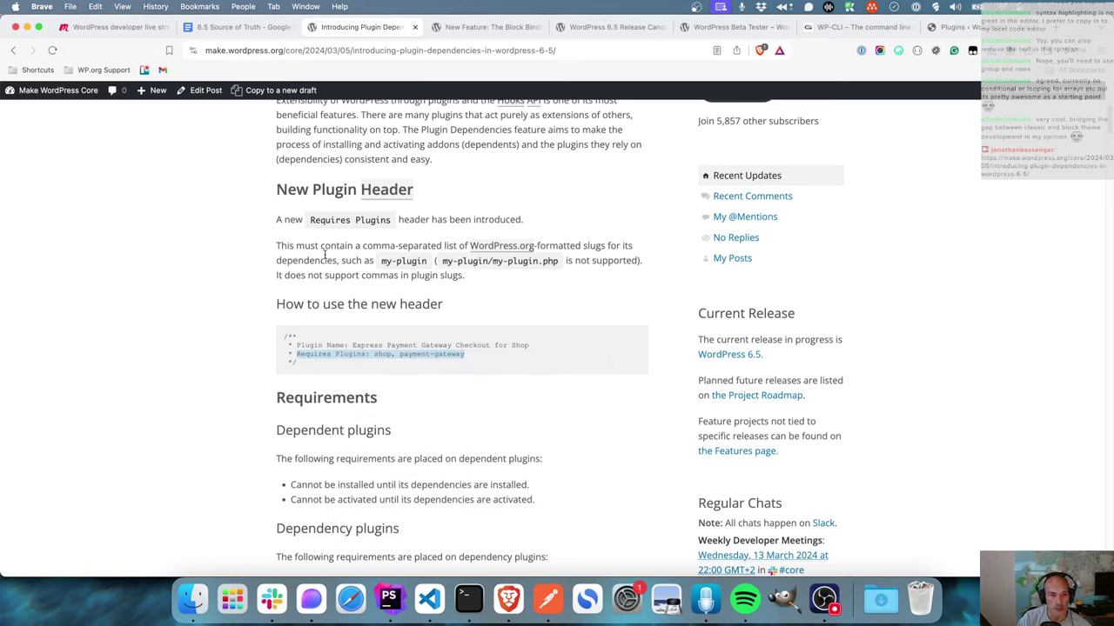
- Select the sentence about commas in plugin slugs, then read further down the article
mouse_move(489, 246)
left_click_drag(476, 279, 268, 304)
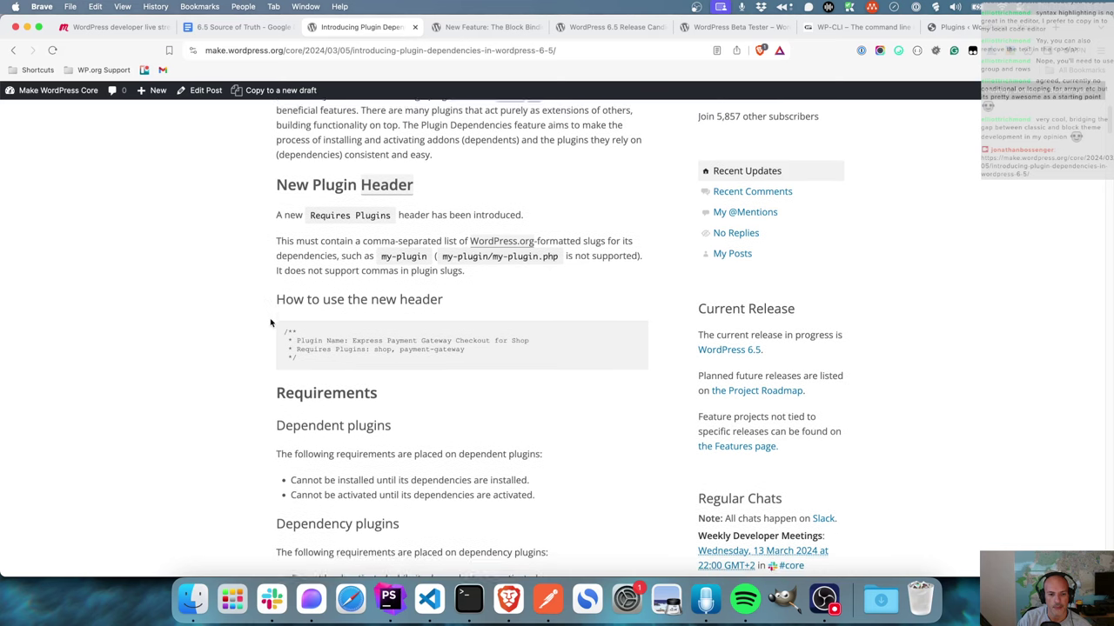
scroll(270, 323, "down", 1)
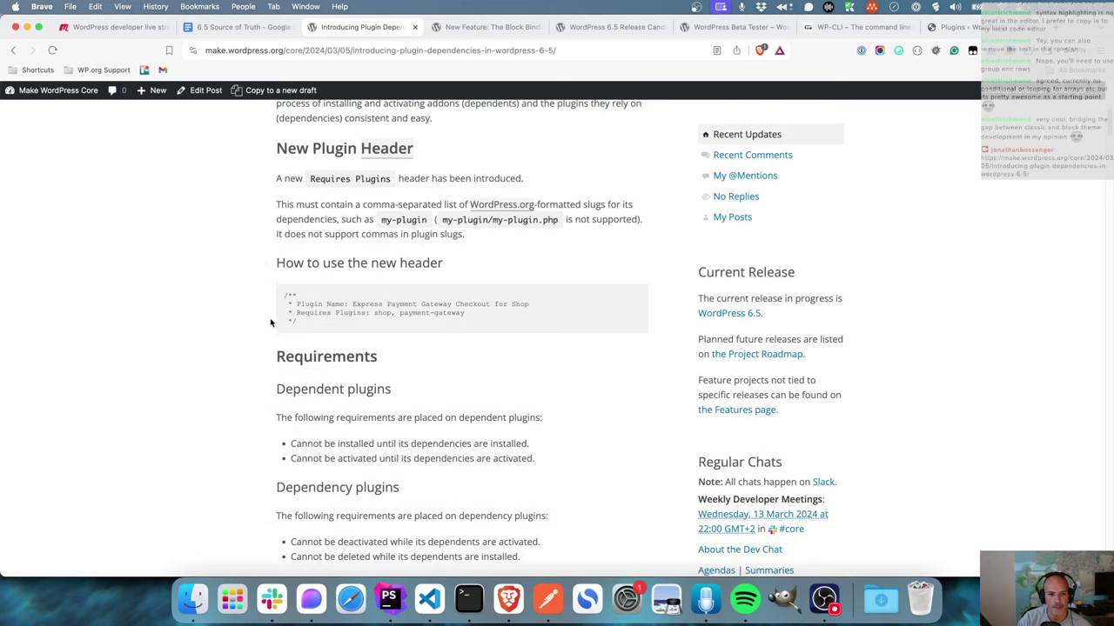
scroll(271, 323, "down", 5)
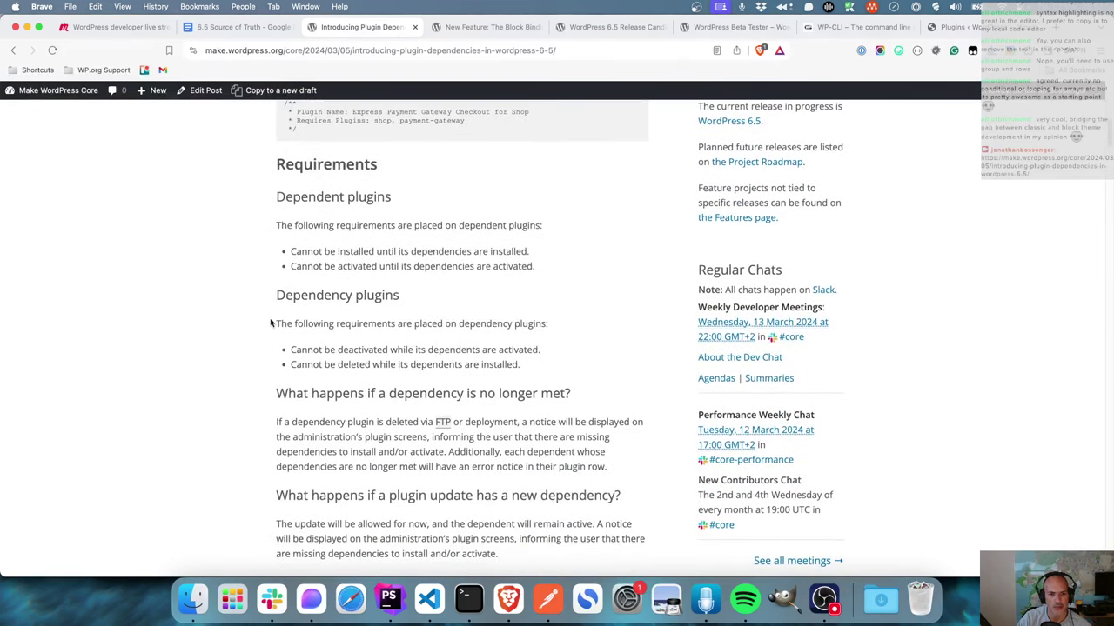
scroll(271, 322, "down", 2)
scroll(270, 322, "up", 9)
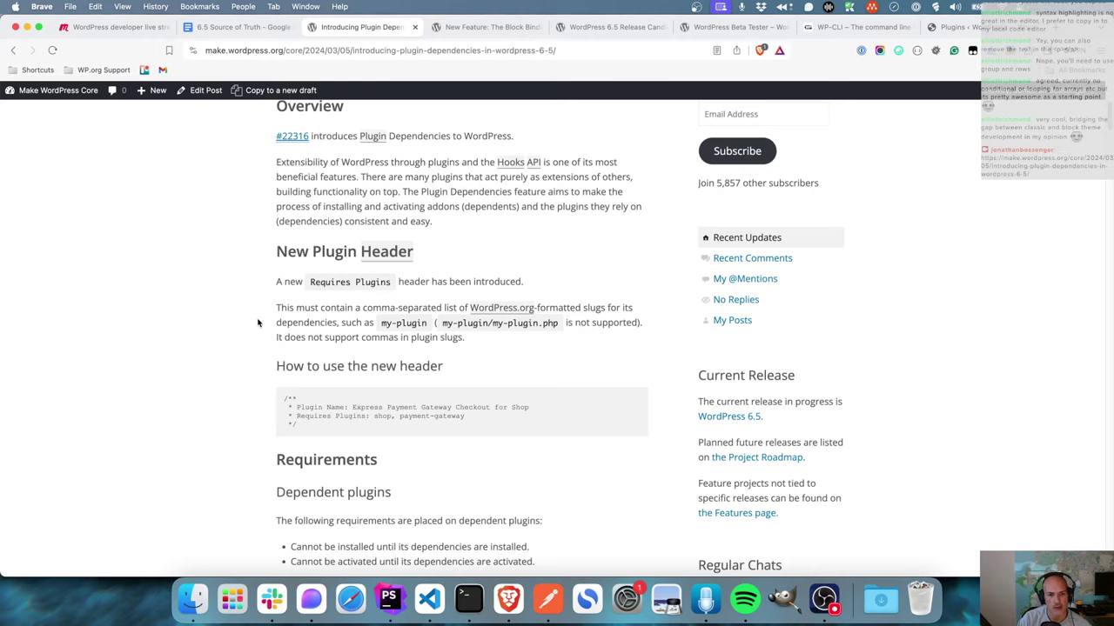
scroll(258, 323, "down", 1)
scroll(257, 323, "down", 1)
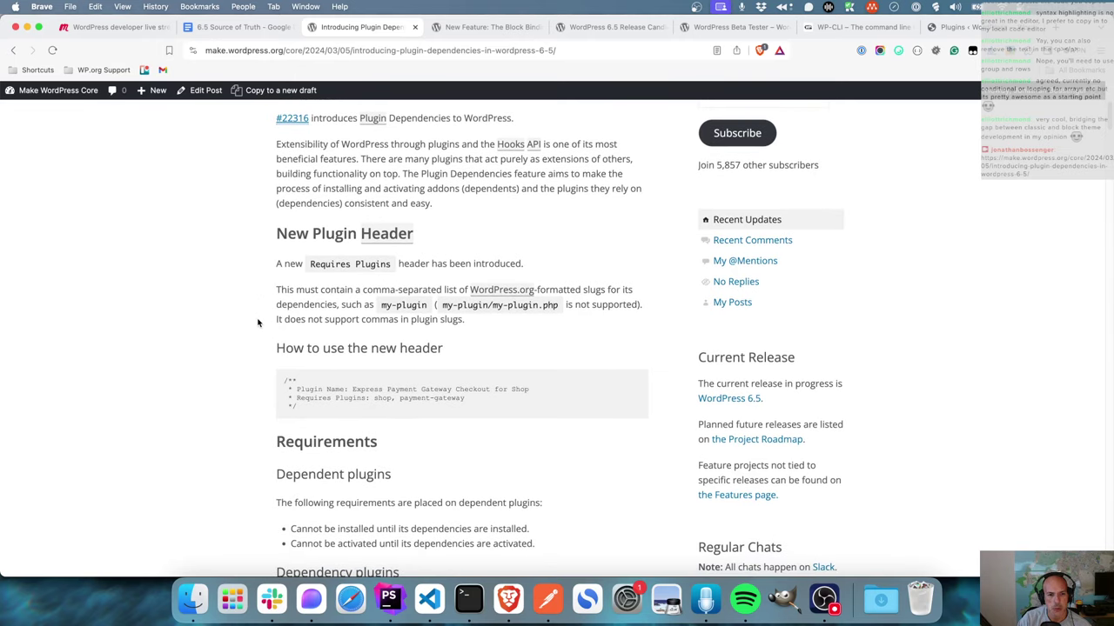
- Scroll down through the rest of the article, then back up to the section on non-WordPress.org plugins
scroll(257, 322, "down", 10)
scroll(258, 322, "down", 12)
scroll(257, 323, "down", 10)
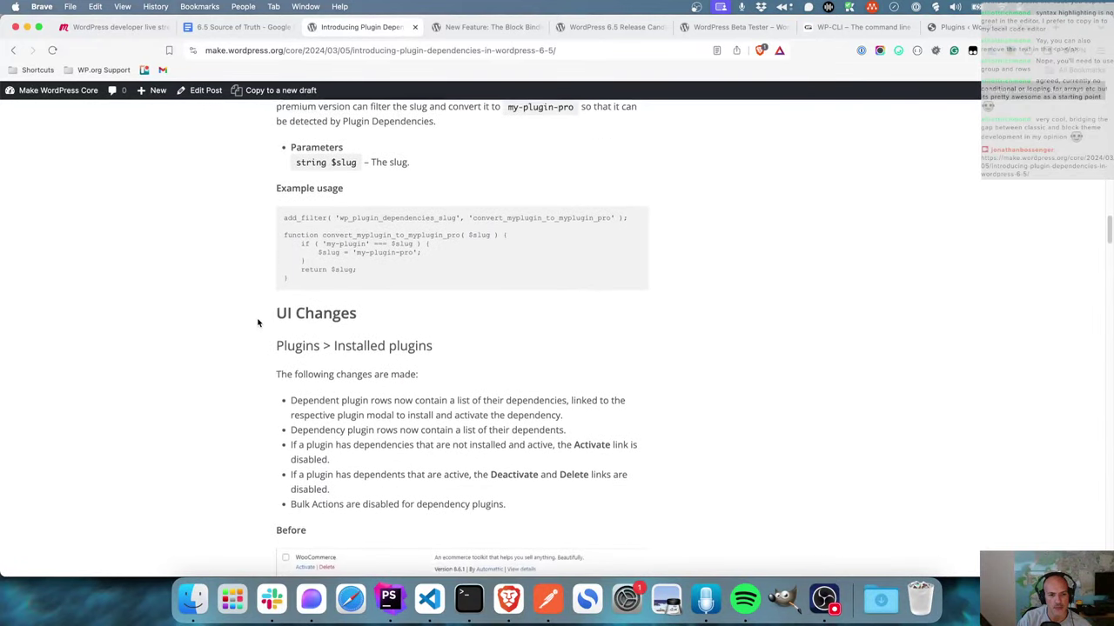
scroll(257, 323, "down", 10)
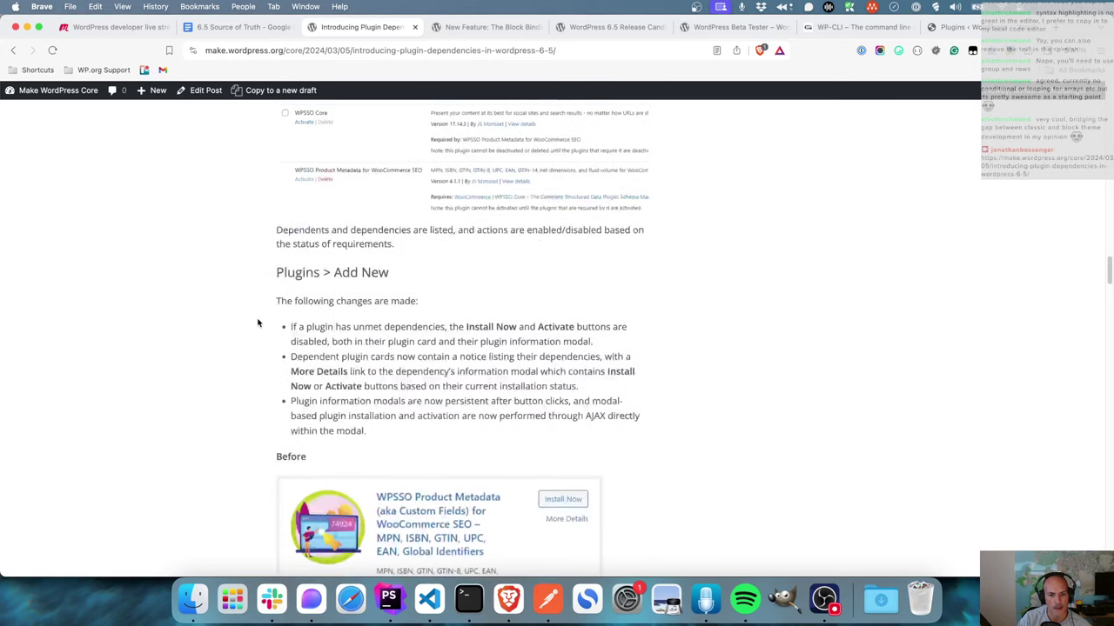
scroll(257, 323, "down", 12)
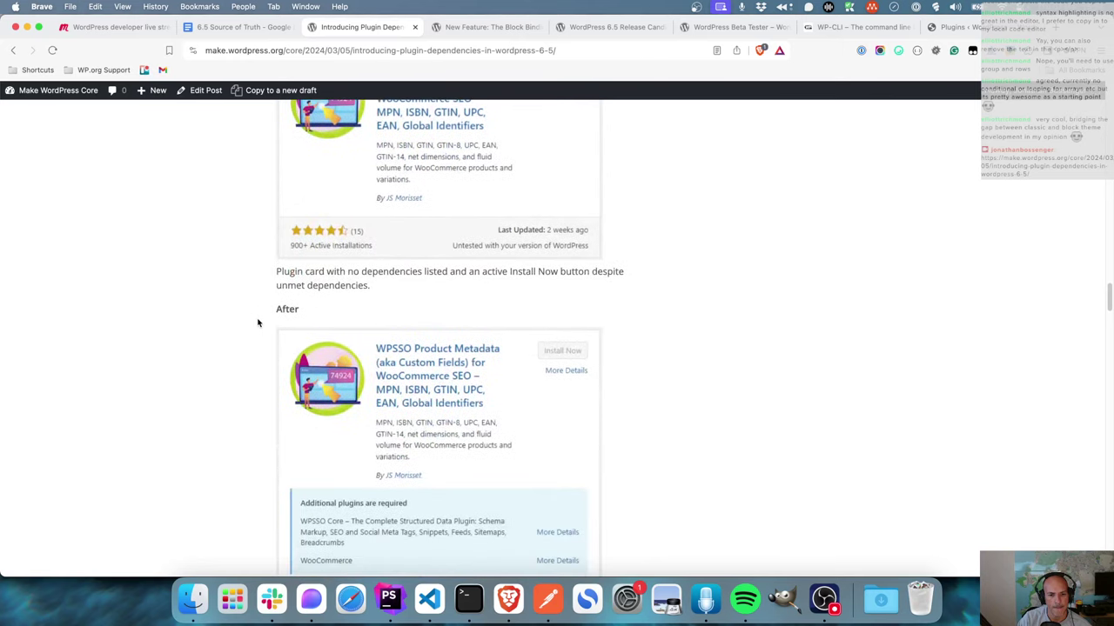
scroll(257, 323, "down", 7)
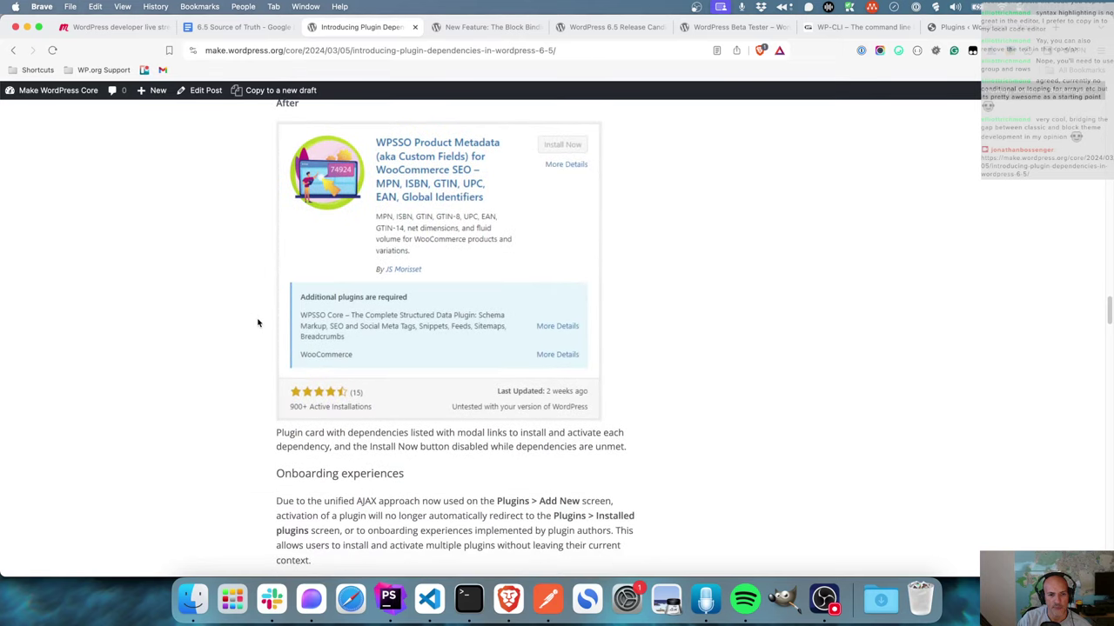
scroll(257, 323, "down", 10)
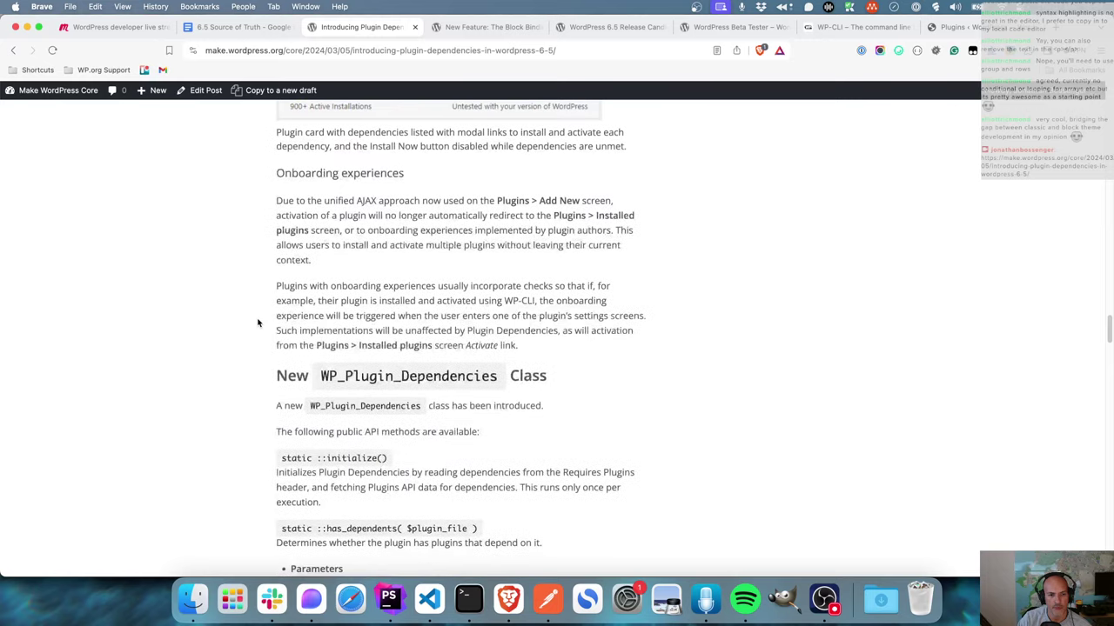
scroll(257, 323, "down", 13)
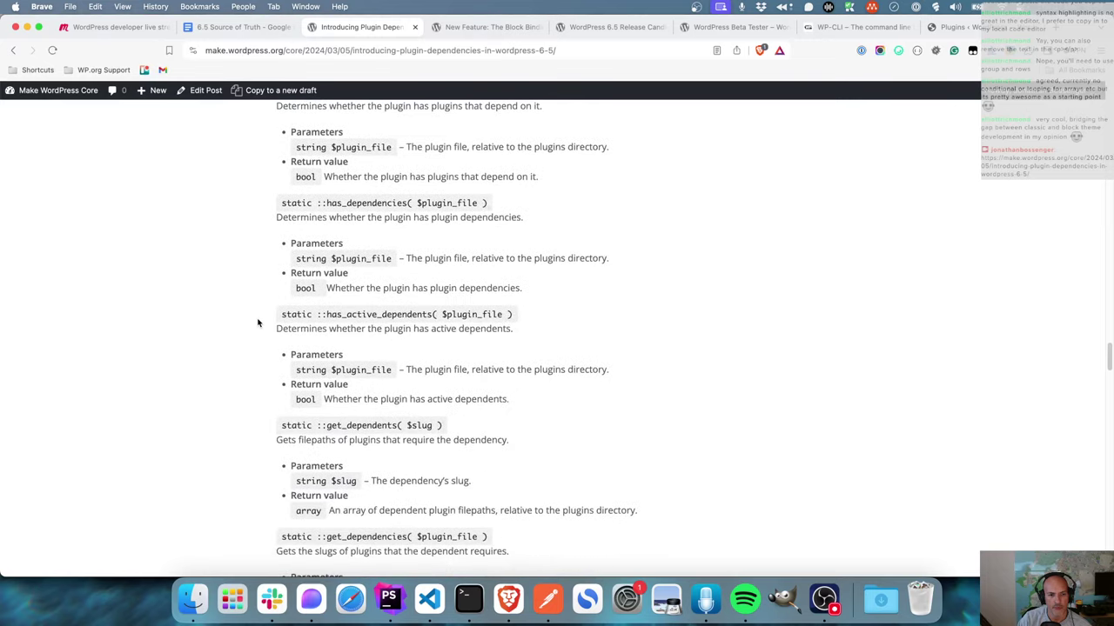
scroll(257, 322, "down", 8)
scroll(258, 323, "up", 17)
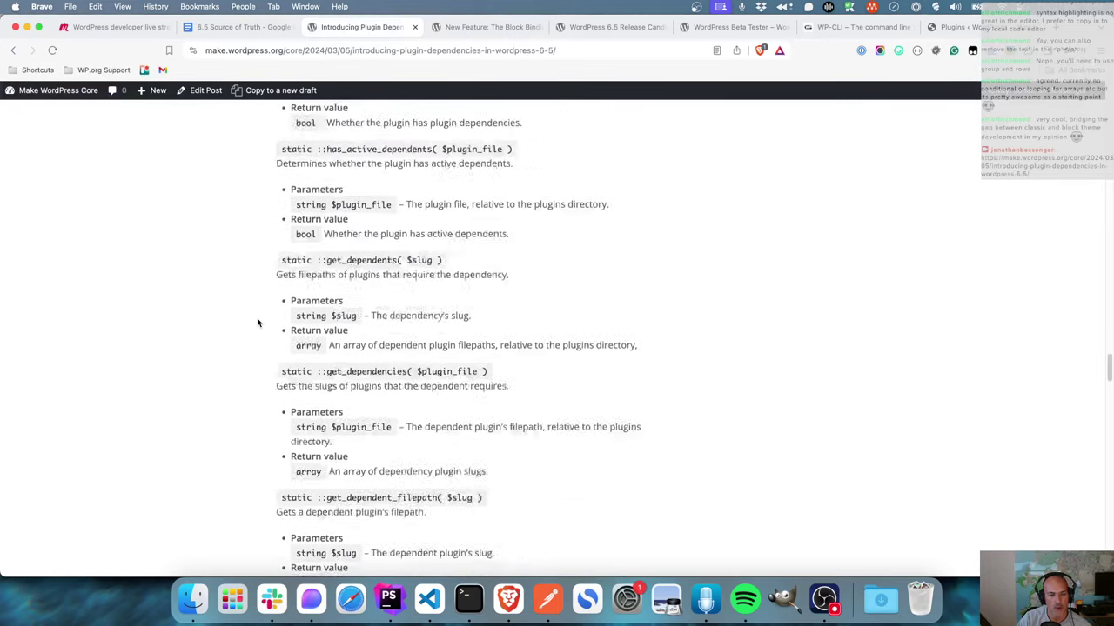
scroll(257, 323, "up", 2)
scroll(258, 322, "up", 20)
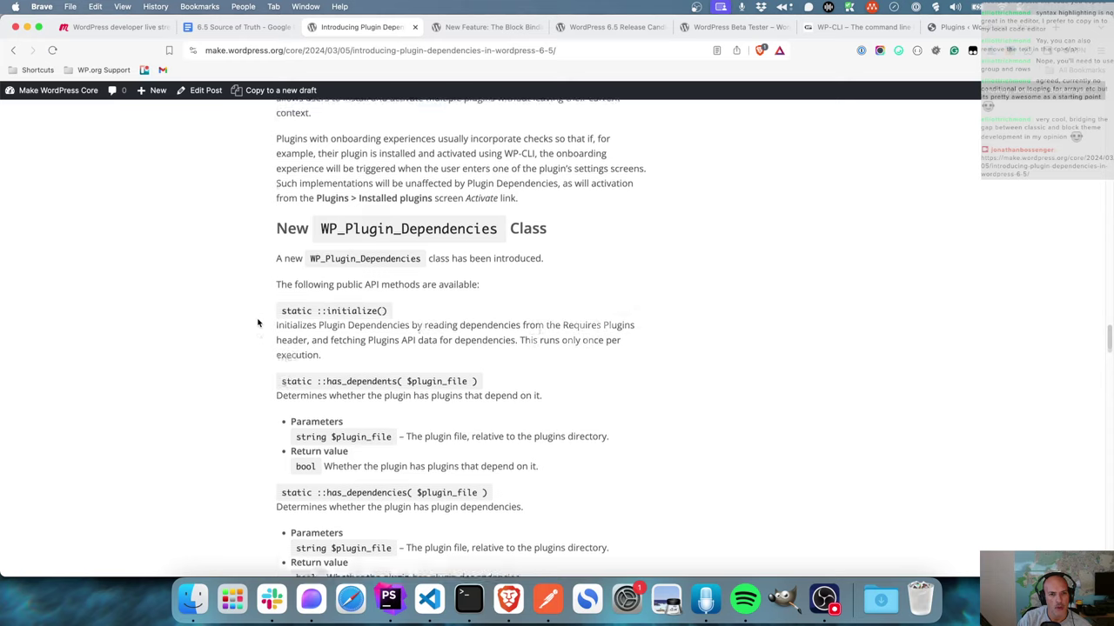
scroll(258, 322, "up", 20)
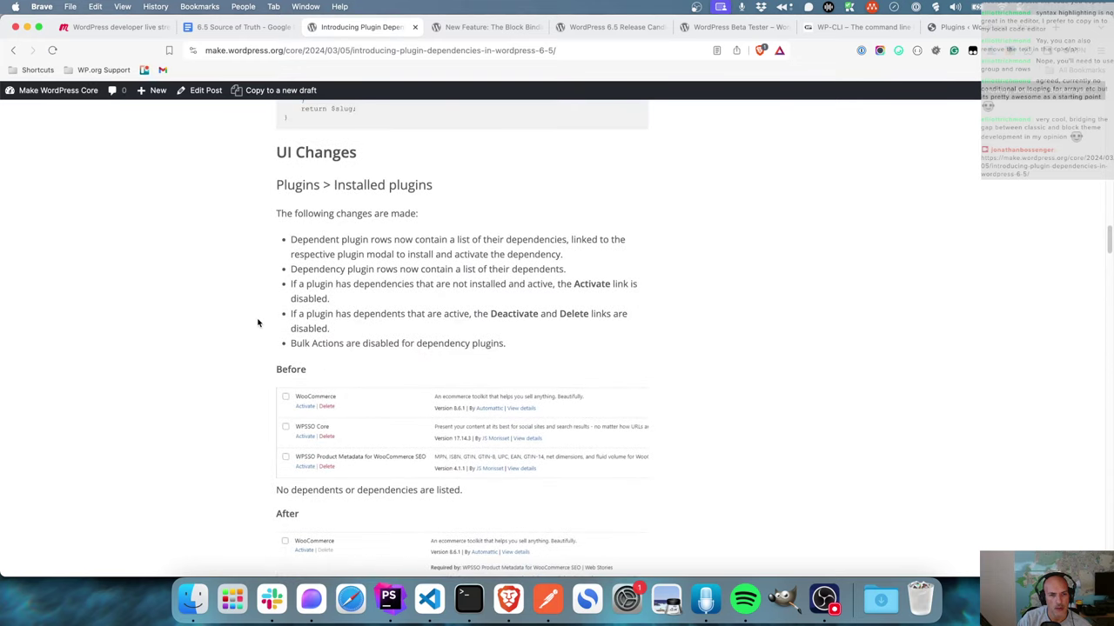
scroll(257, 323, "up", 2)
scroll(385, 305, "up", 2)
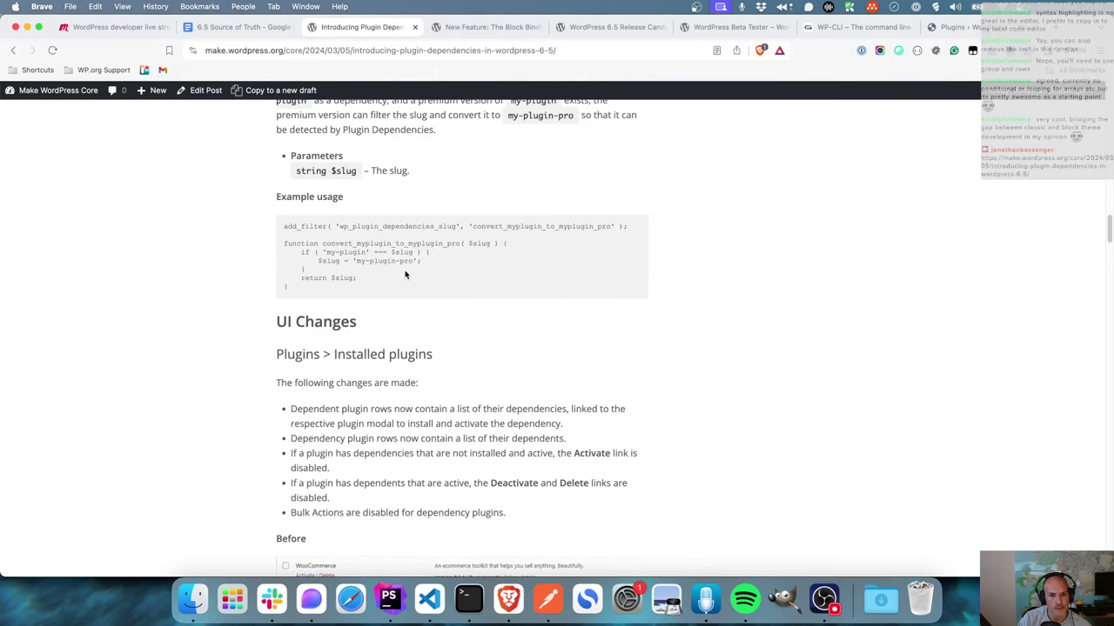
scroll(402, 280, "up", 2)
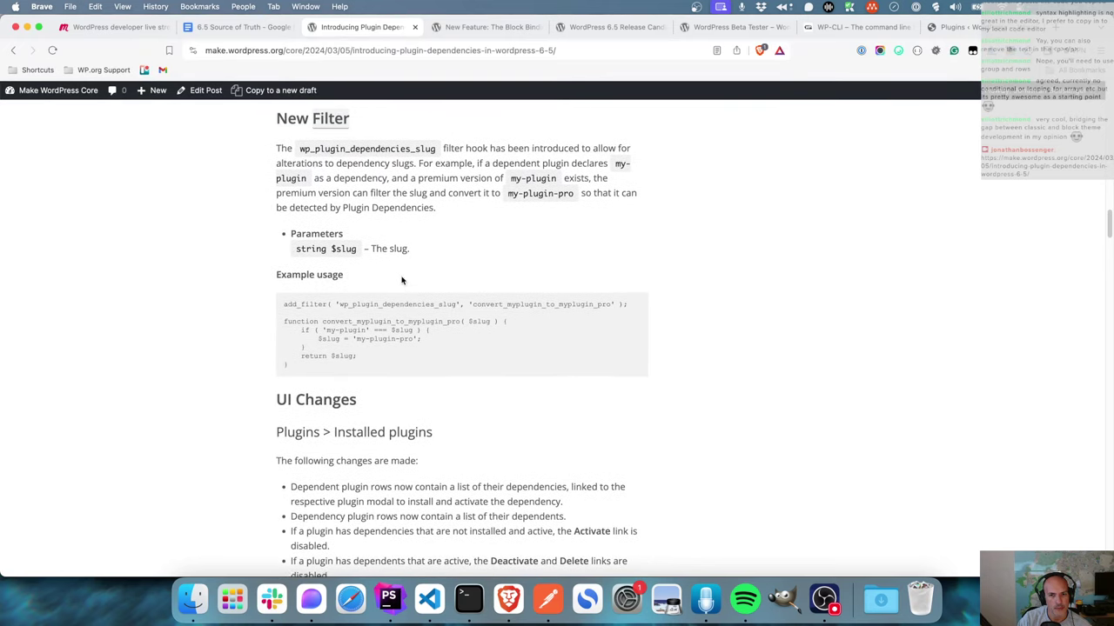
scroll(401, 279, "up", 1)
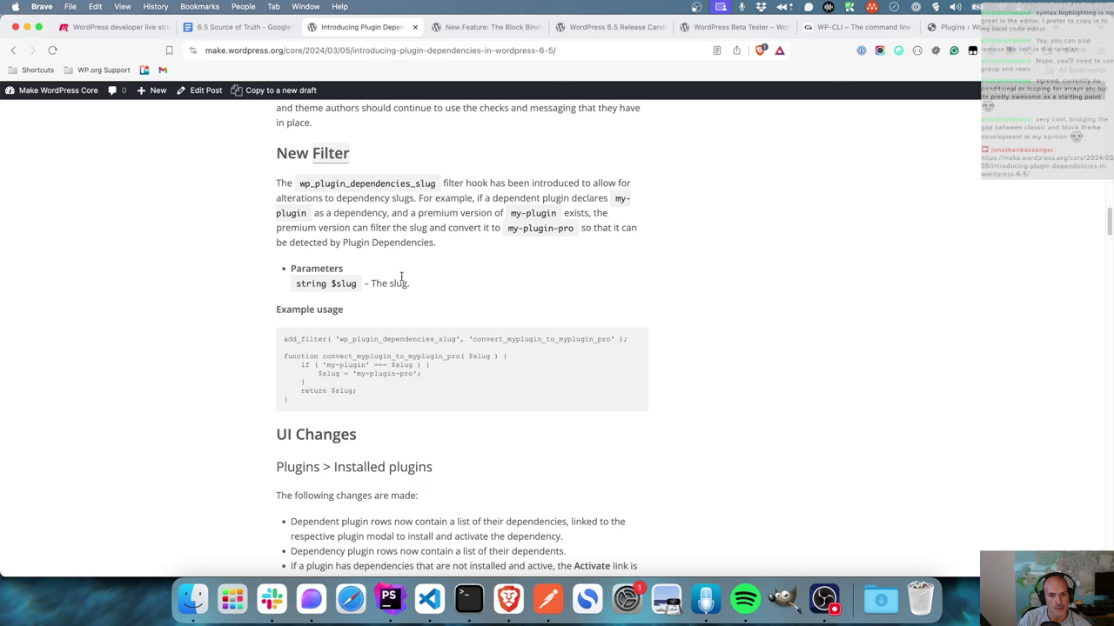
scroll(401, 277, "up", 2)
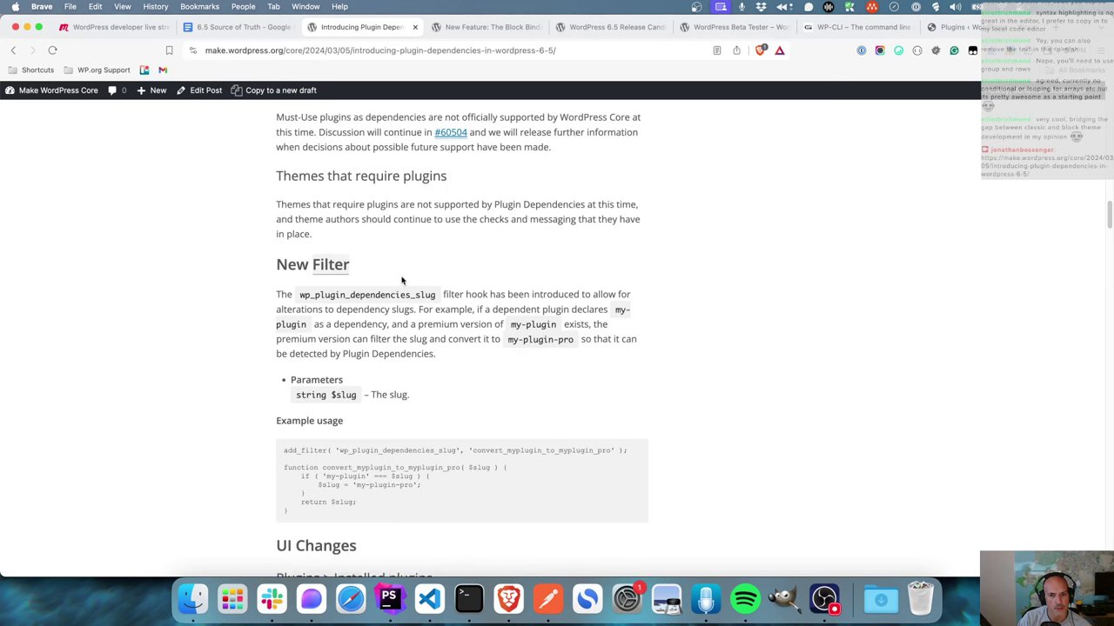
scroll(401, 277, "up", 3)
scroll(401, 277, "up", 1)
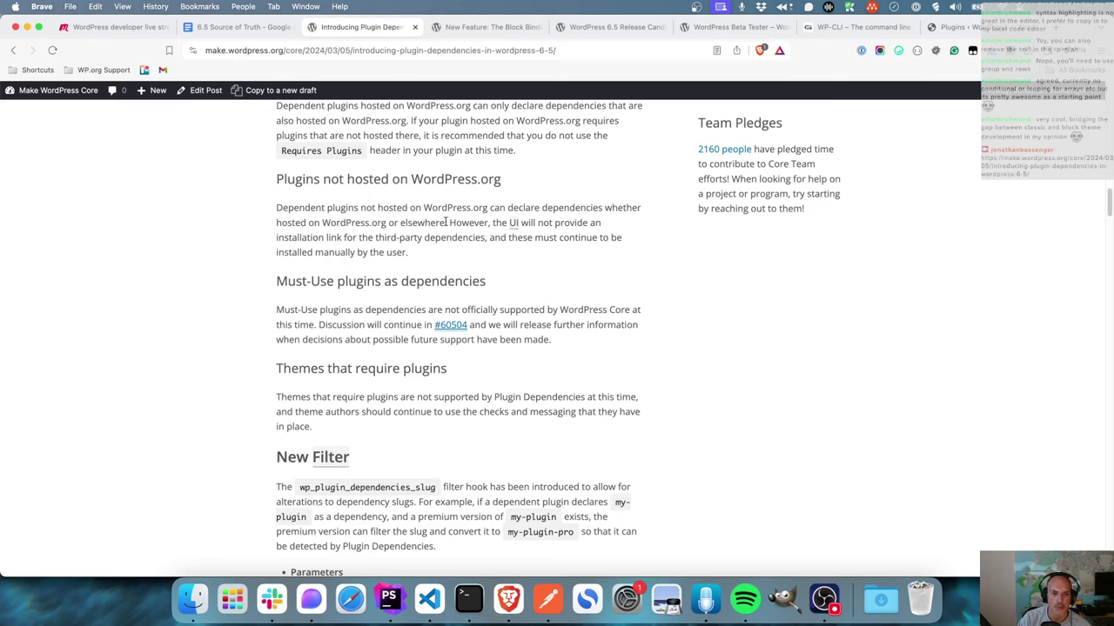
- Select and deselect the paragraph on plugins not hosted on WordPress.org, then return to bookstore.php in PhpStorm
mouse_move(499, 223)
left_click_drag(409, 253, 270, 218)
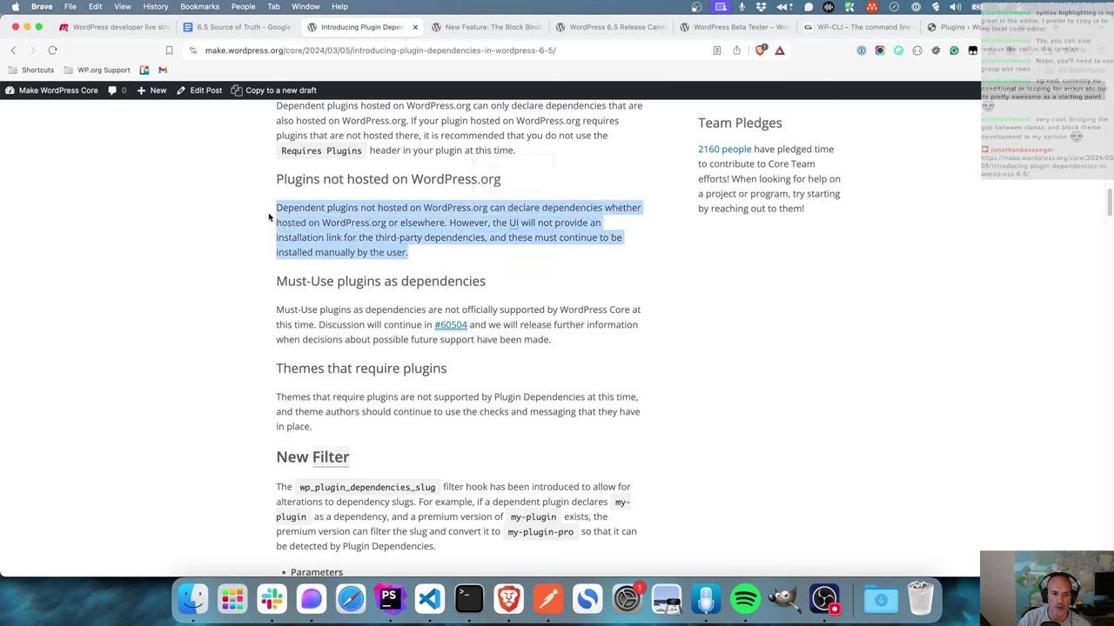
left_click(438, 256)
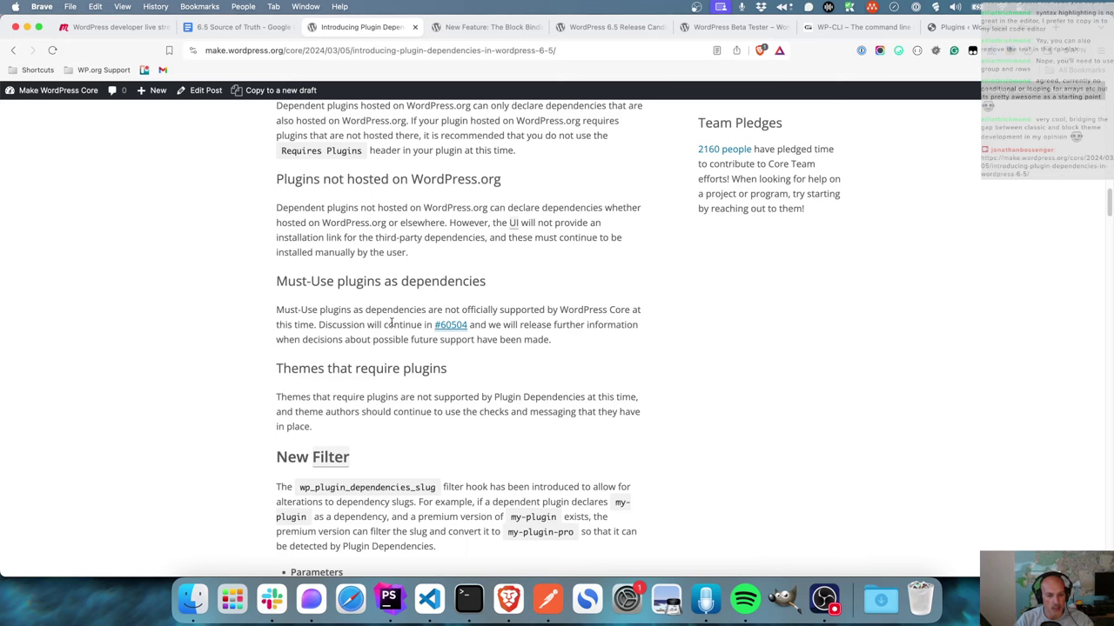
left_click(388, 600)
- Add ' * Requires Plugins: woocommerce, advanced-custom-fields' below the Version line of bookstore.php's header
scroll(358, 301, "up", 10)
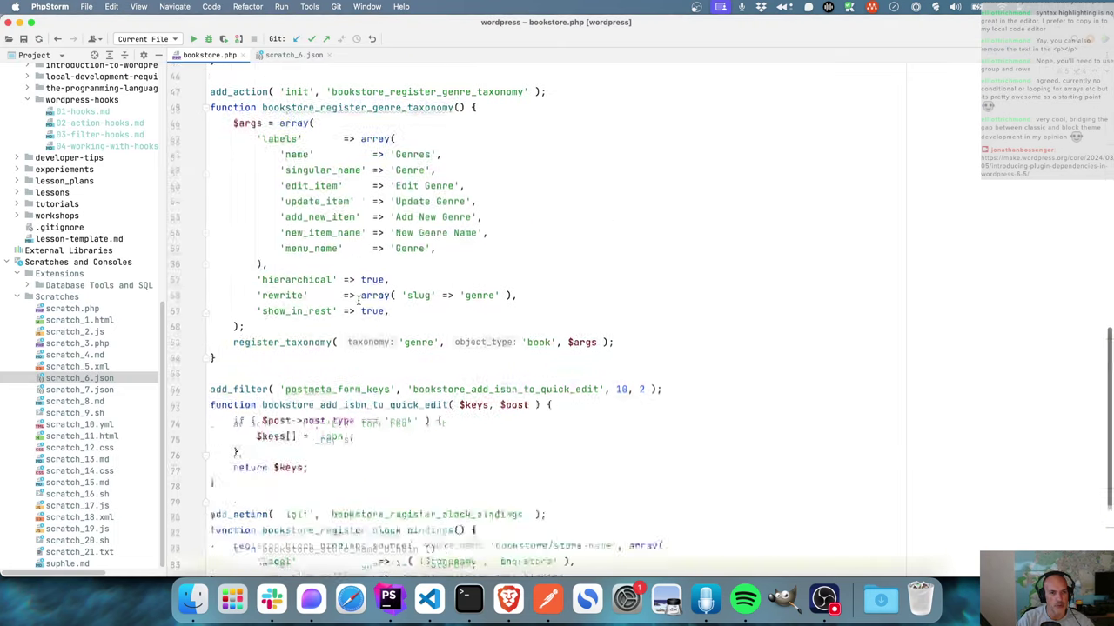
scroll(357, 301, "up", 6)
left_click(396, 136)
key("Return")
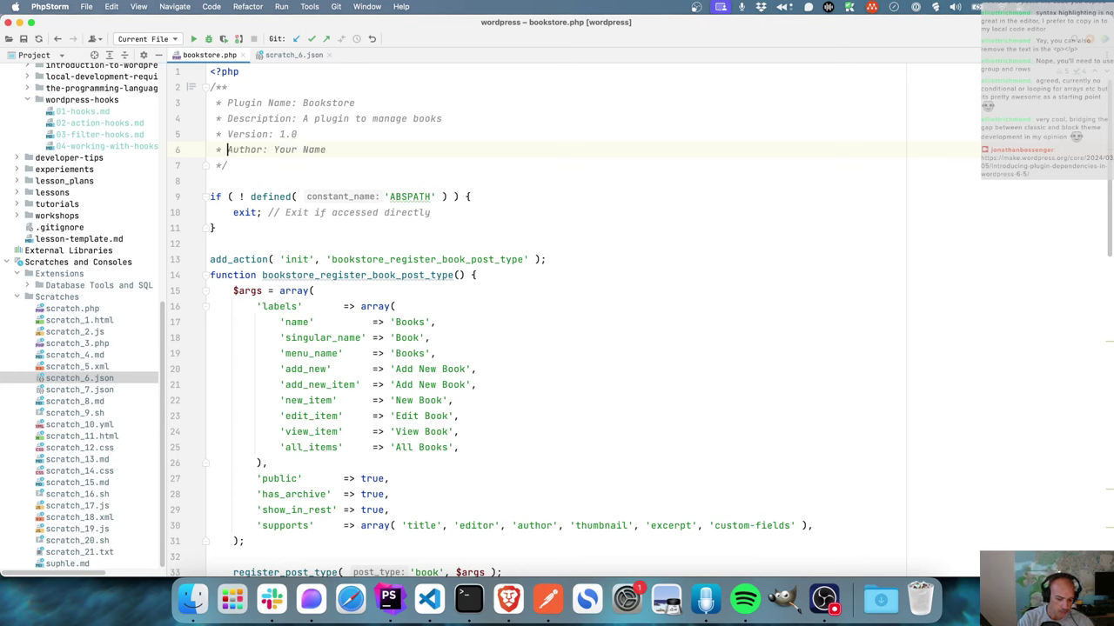
type("Requires Plugins: shop, payment-gateway")
key("shift+Left")
key("shift+Left")
key("shift+Left")
key("shift+Left")
key("shift+Left")
key("shift+Left")
key("shift+Left")
key("shift+Left")
key("shift+Left")
key("shift+Left")
key("shift+Left")
key("shift+Left")
key("shift+Left")
key("shift+Left")
key("shift+Left")
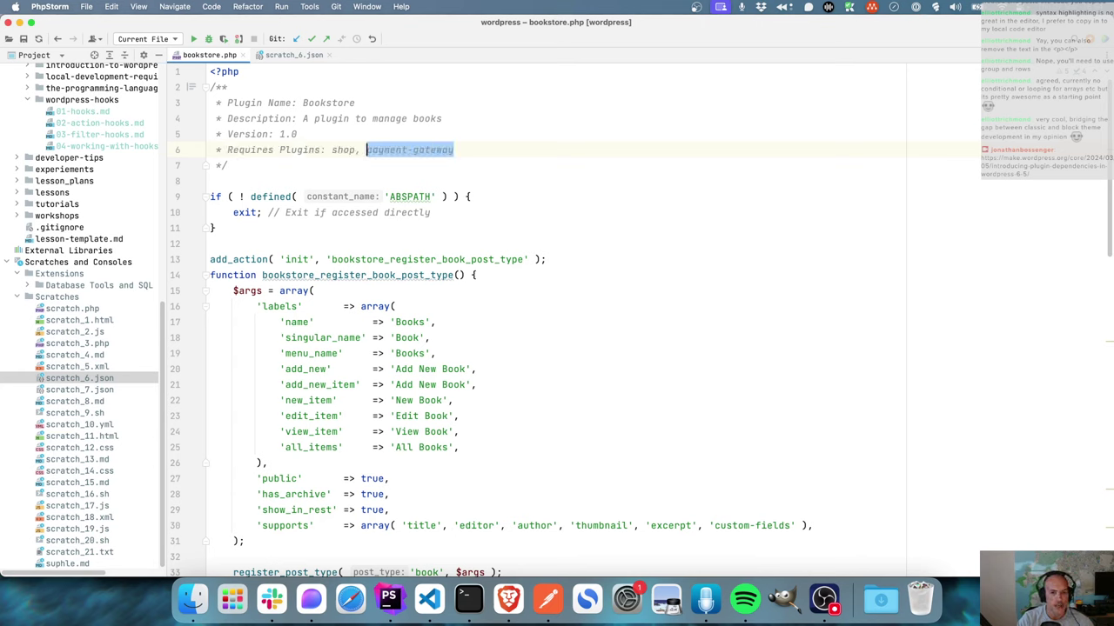
key("shift+Left")
key("shift+Left")
key("shift+Left")
key("shift+Left")
key("shift+Left")
key("shift+Left")
type("woocommerce")
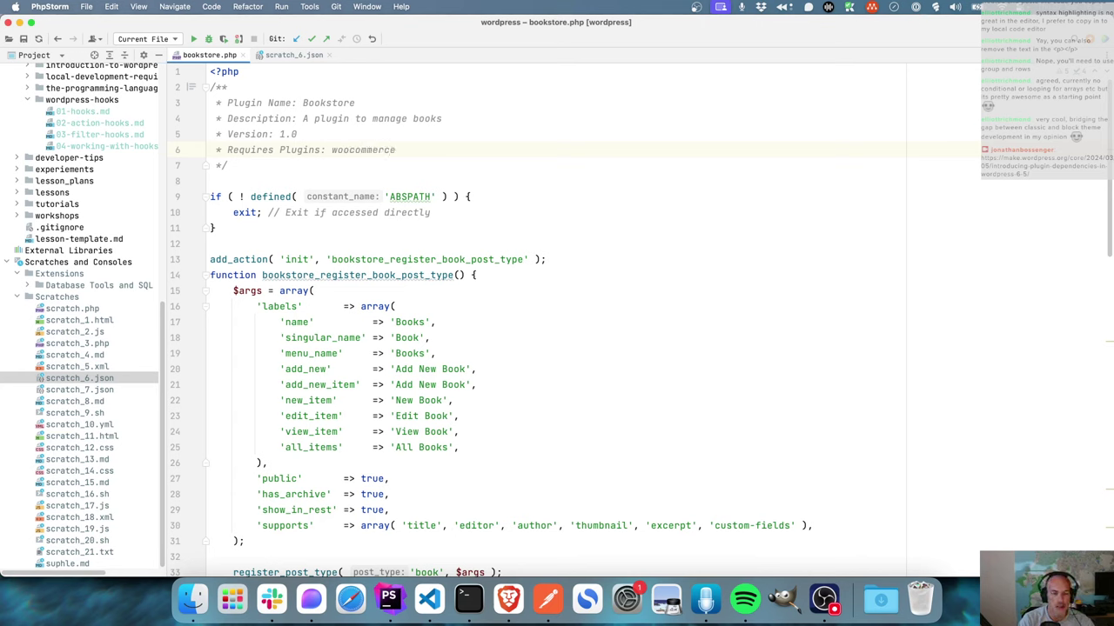
type(",")
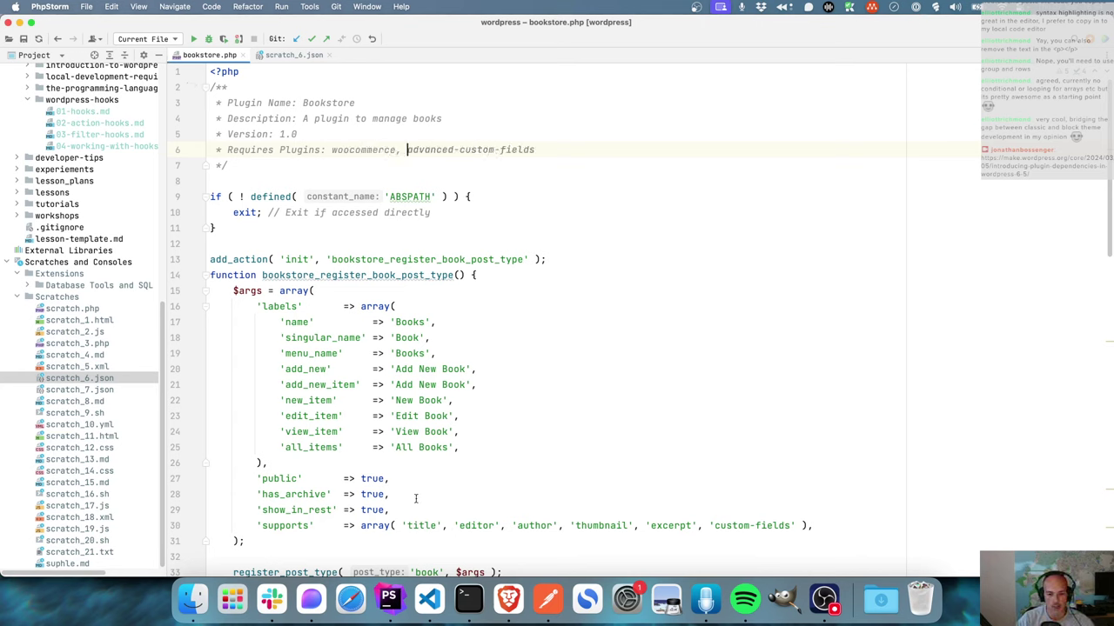
right_click(508, 599)
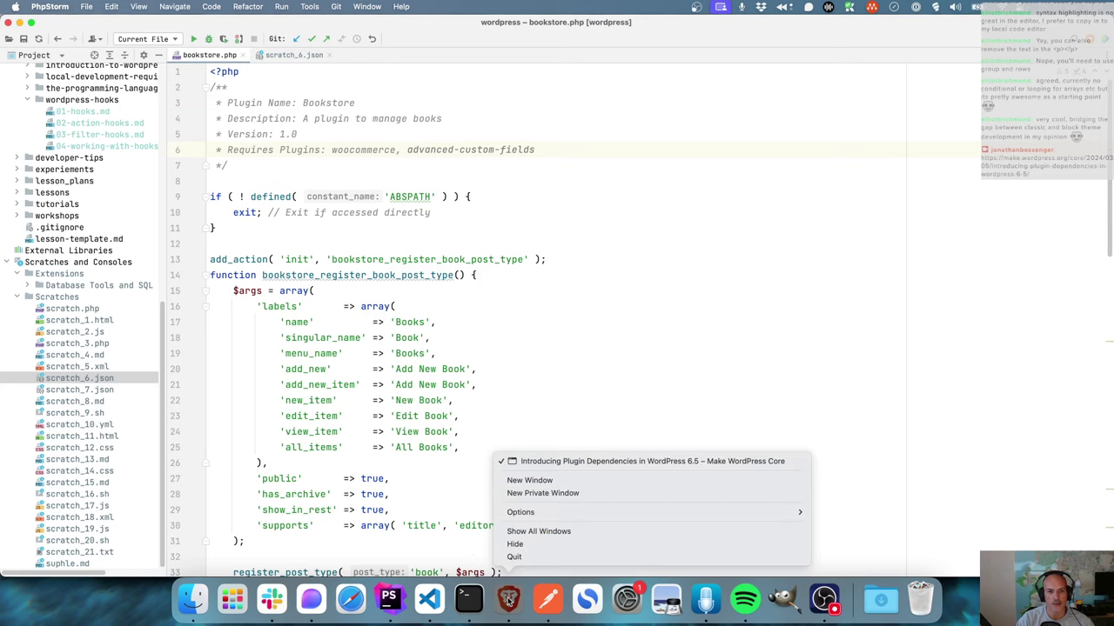
left_click(551, 158)
type("a")
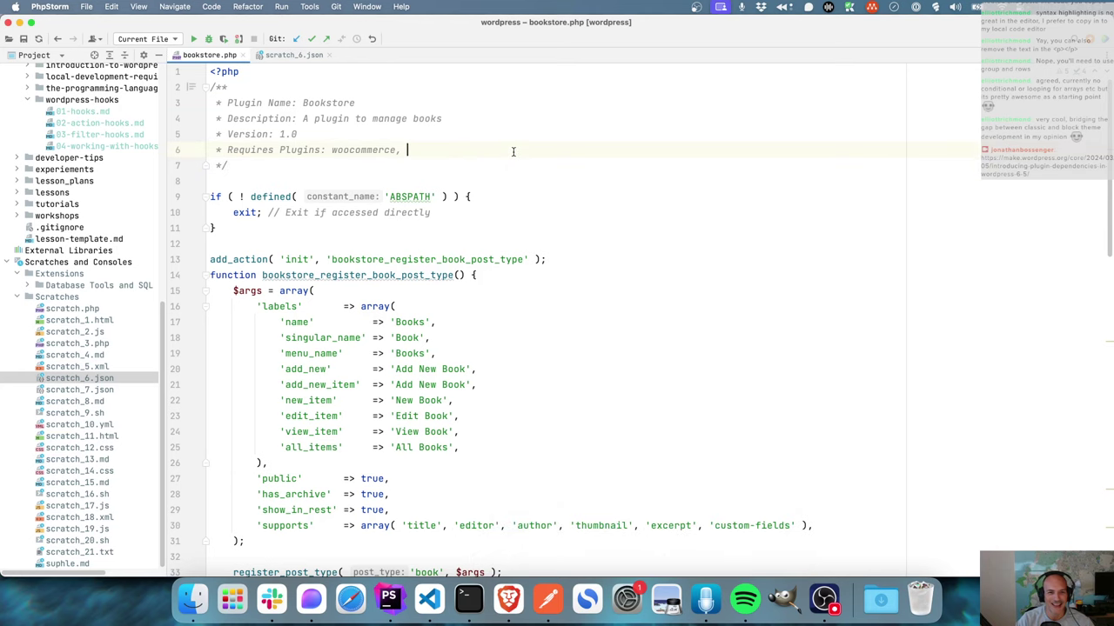
key("Tab")
key("Down")
key("Down")
- Switch to Brave's WP admin Plugins page showing Bookstore requires ACF and WooCommerce
left_click(509, 600)
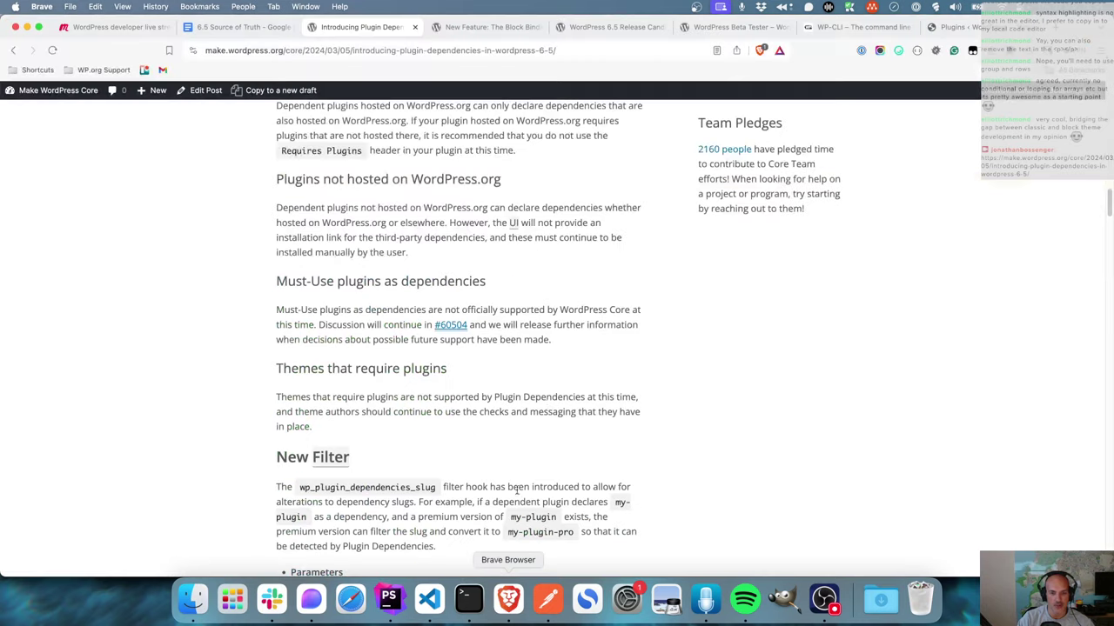
key("ctrl+Tab")
key("ctrl+Tab")
key("ctrl+Tab")
key("ctrl+Tab")
key("ctrl+Tab")
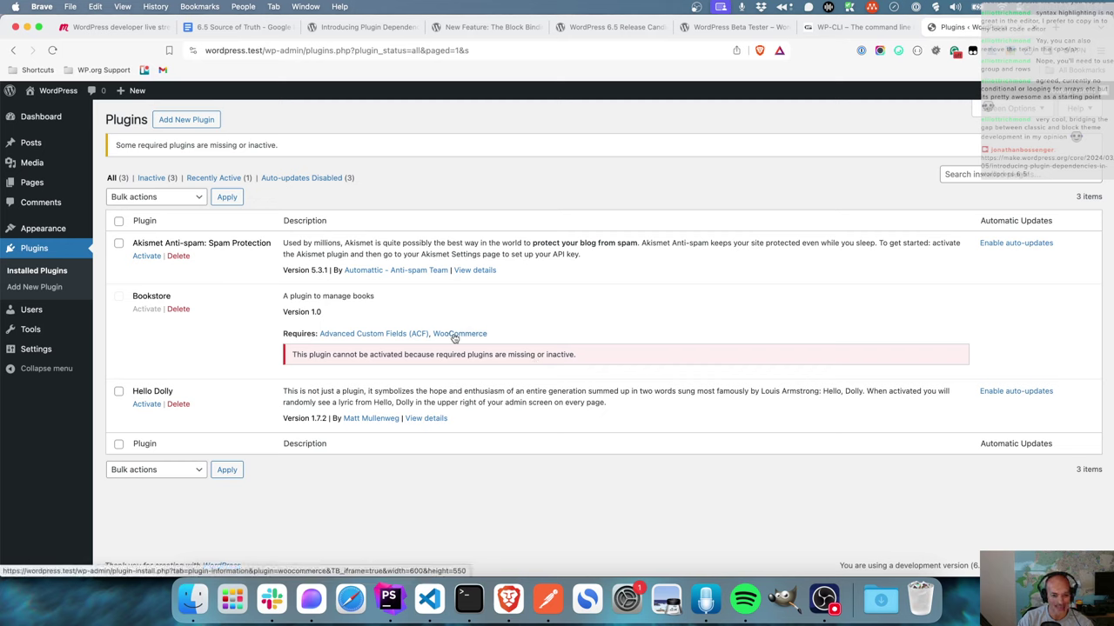
- Install and activate Advanced Custom Fields (ACF) from Bookstore's Requires link, then close its details dialog
left_click(379, 335)
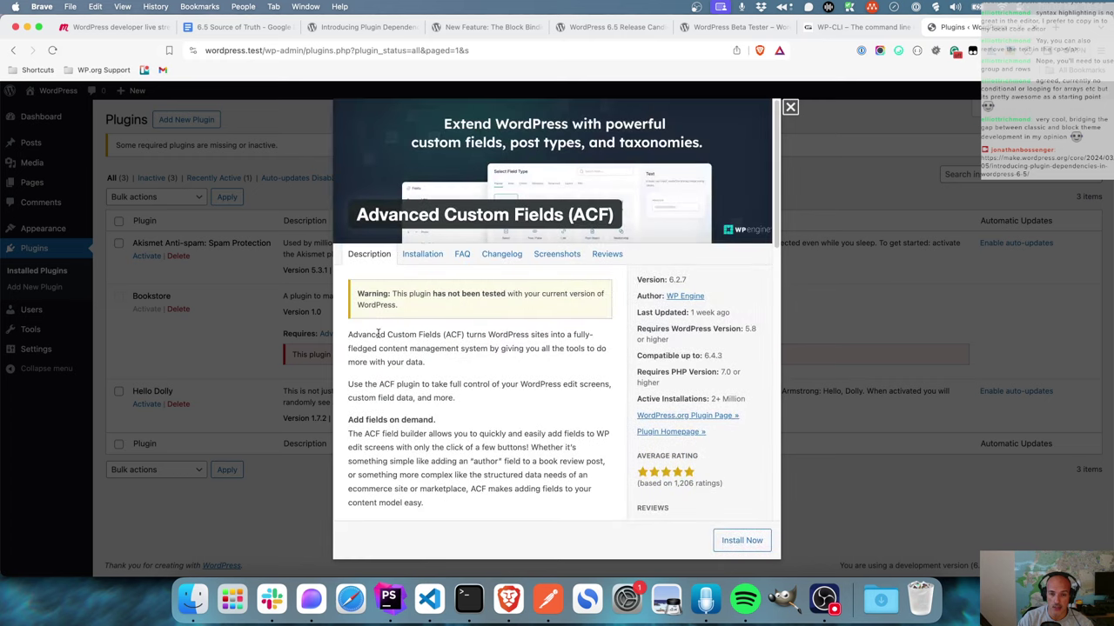
left_click(740, 542)
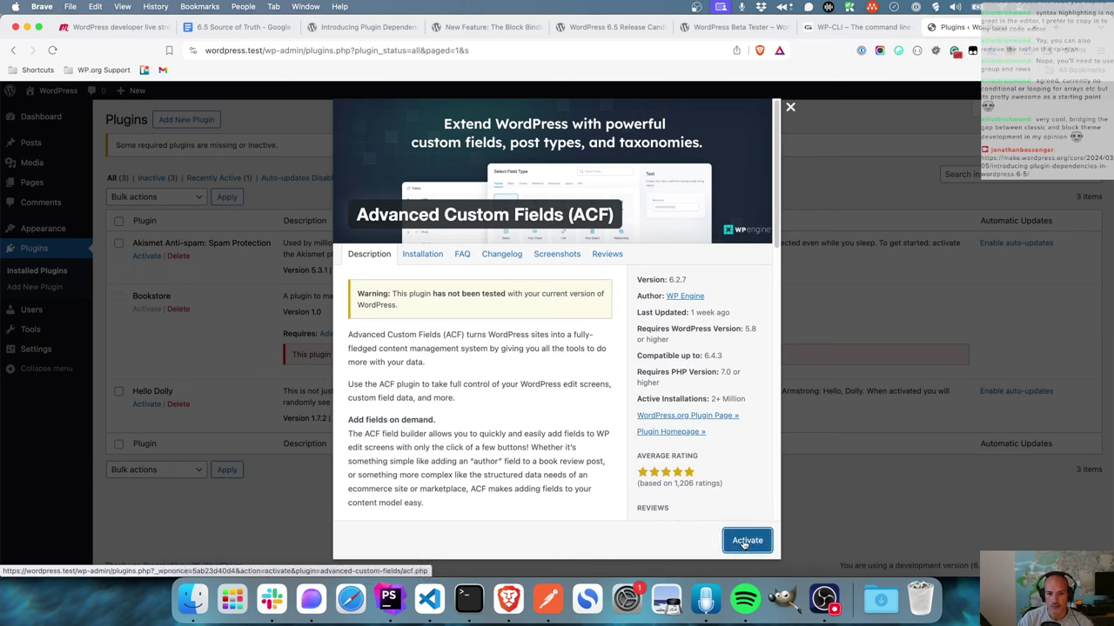
left_click(745, 541)
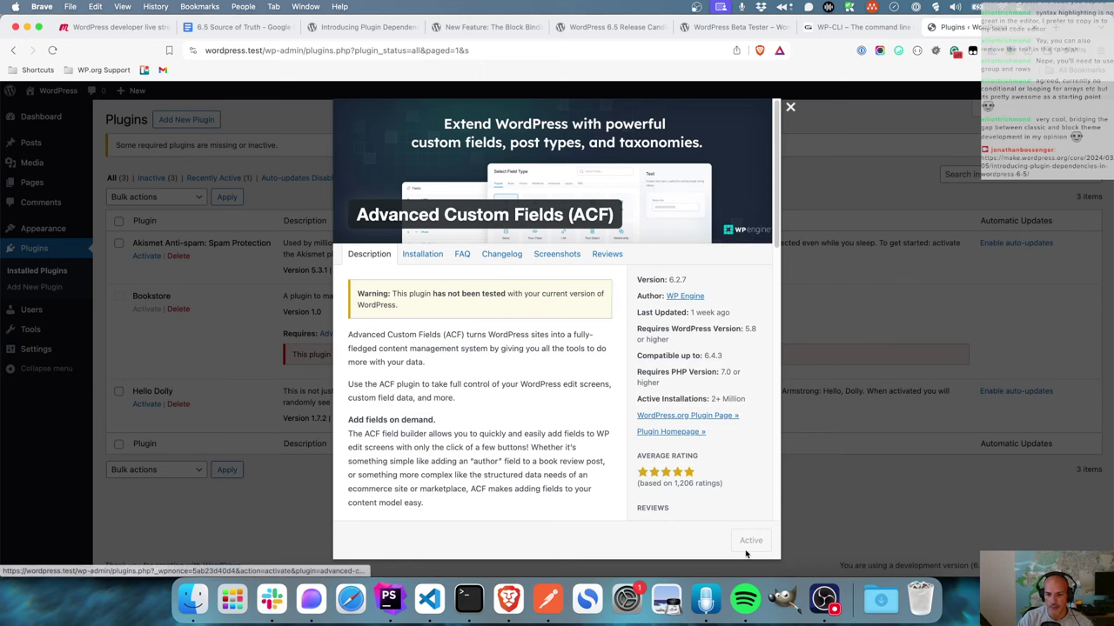
left_click(790, 108)
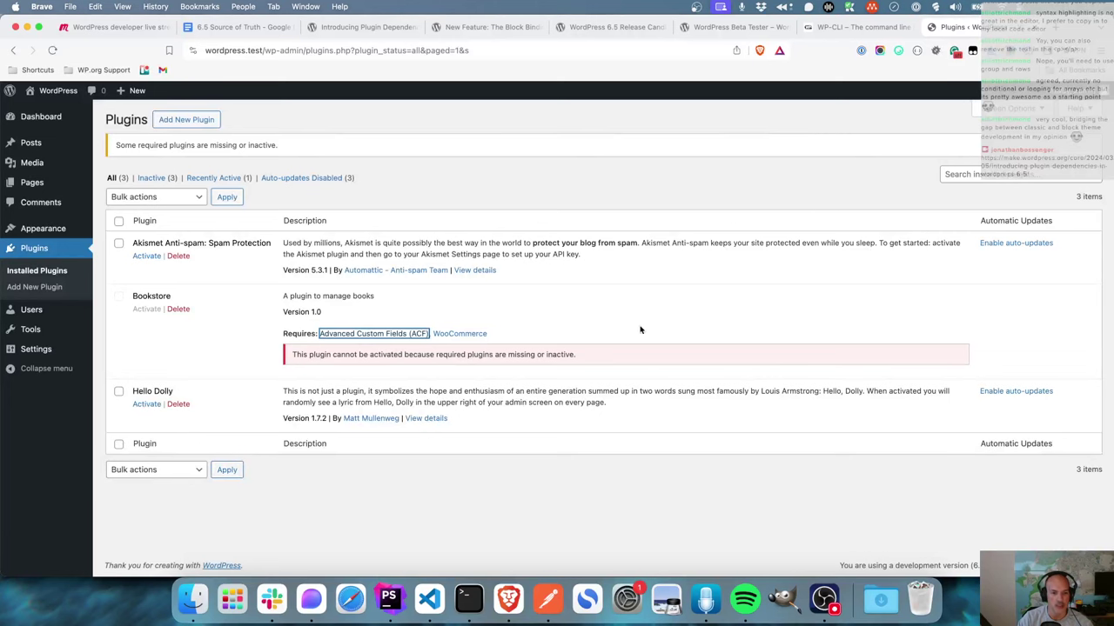
- Install and activate WooCommerce from Bookstore's Requires link, then reload the Plugins page
left_click(473, 335)
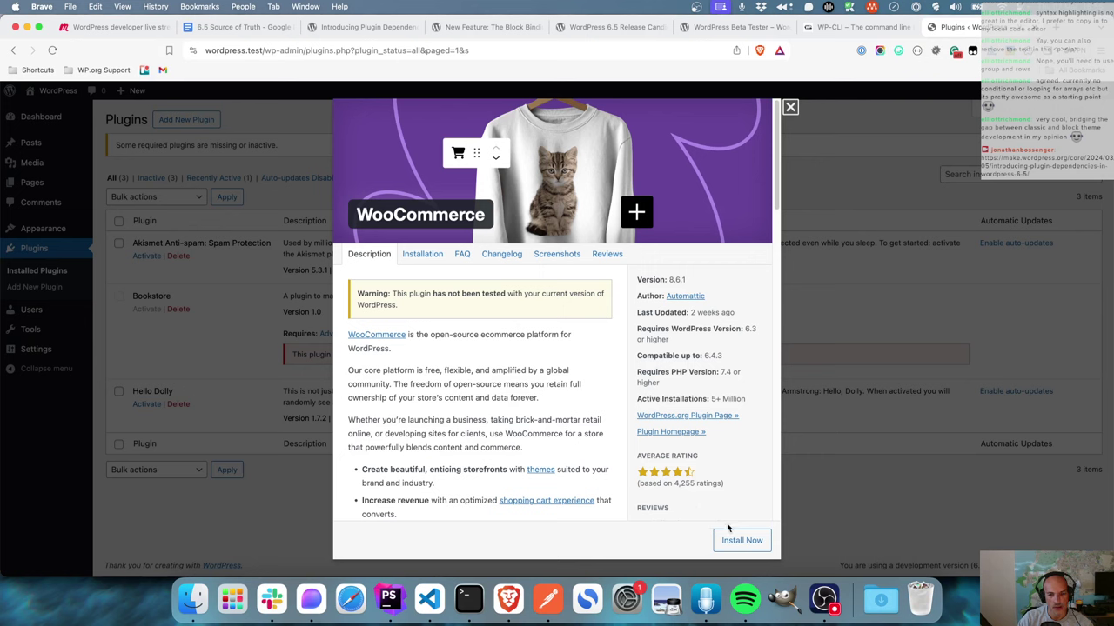
left_click(743, 541)
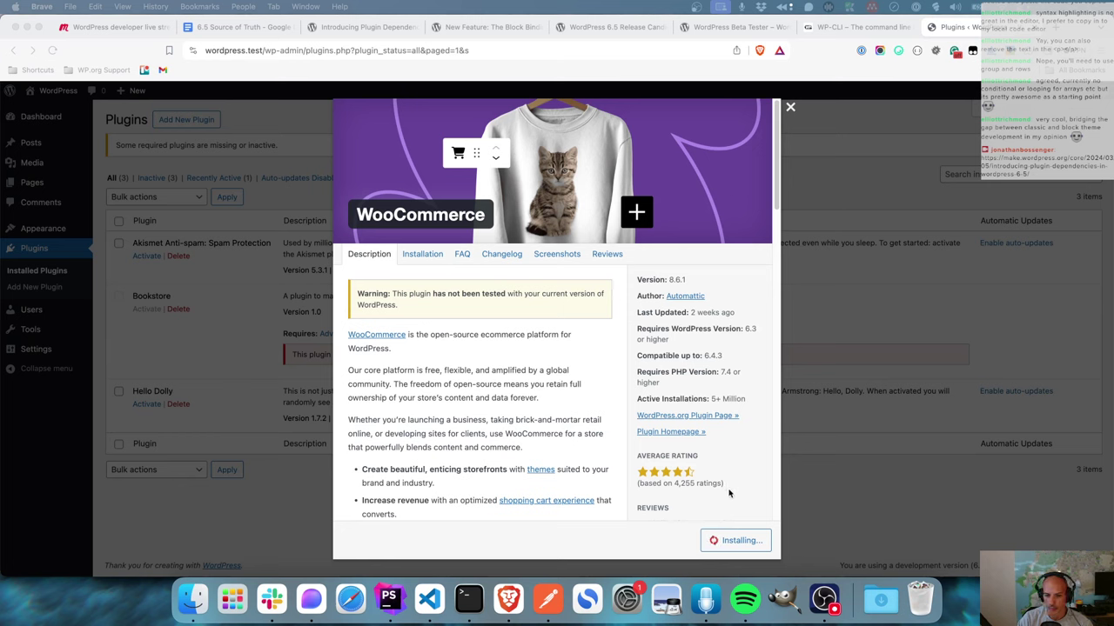
left_click(741, 540)
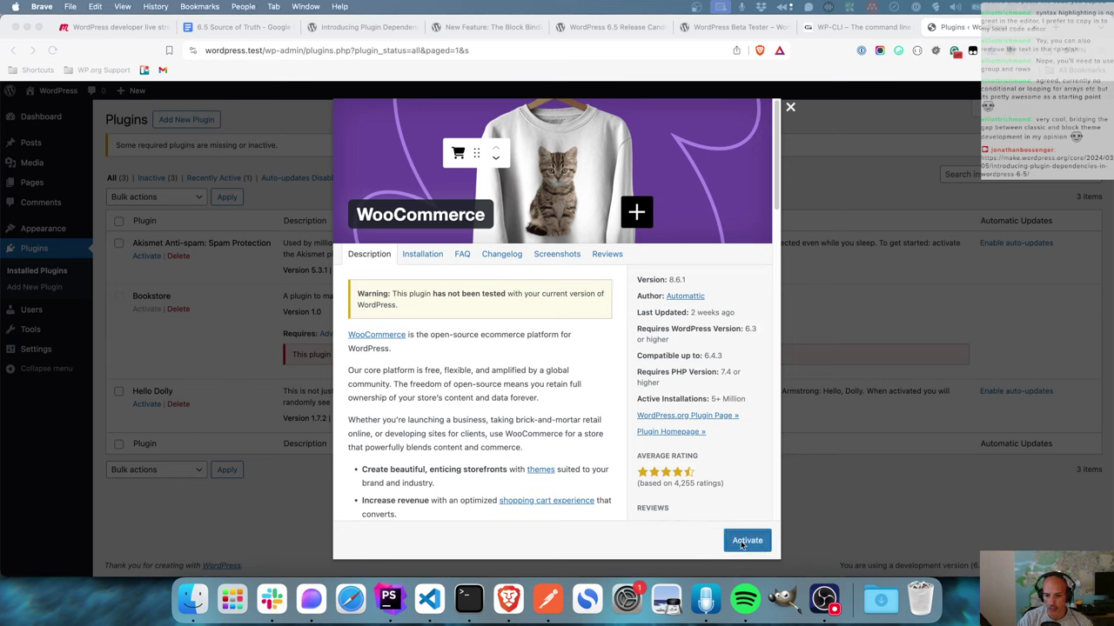
left_click(743, 543)
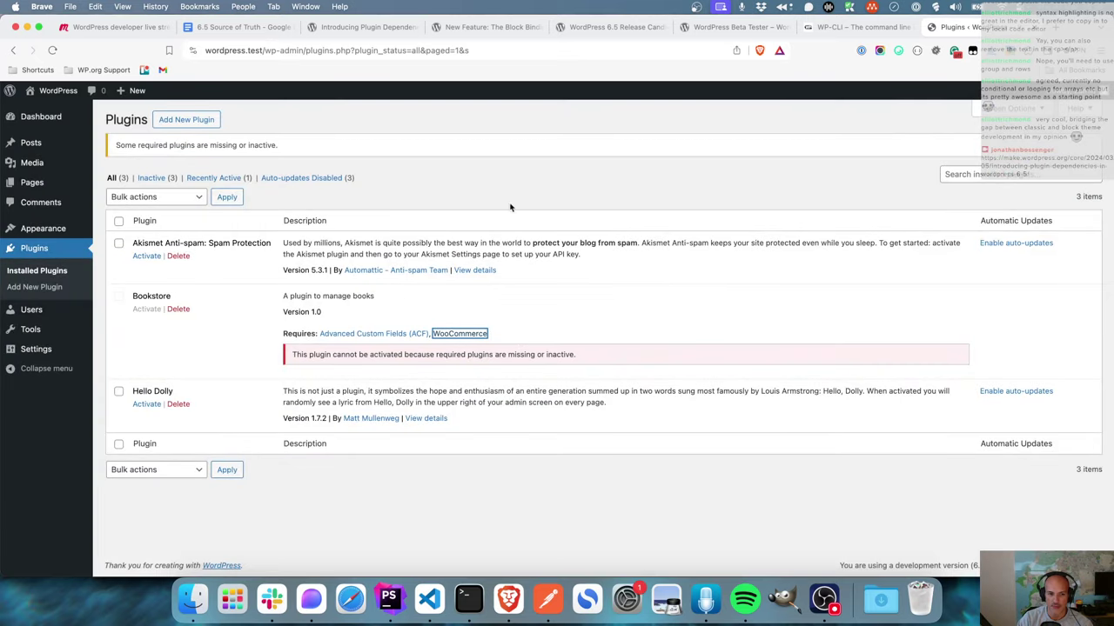
left_click(52, 49)
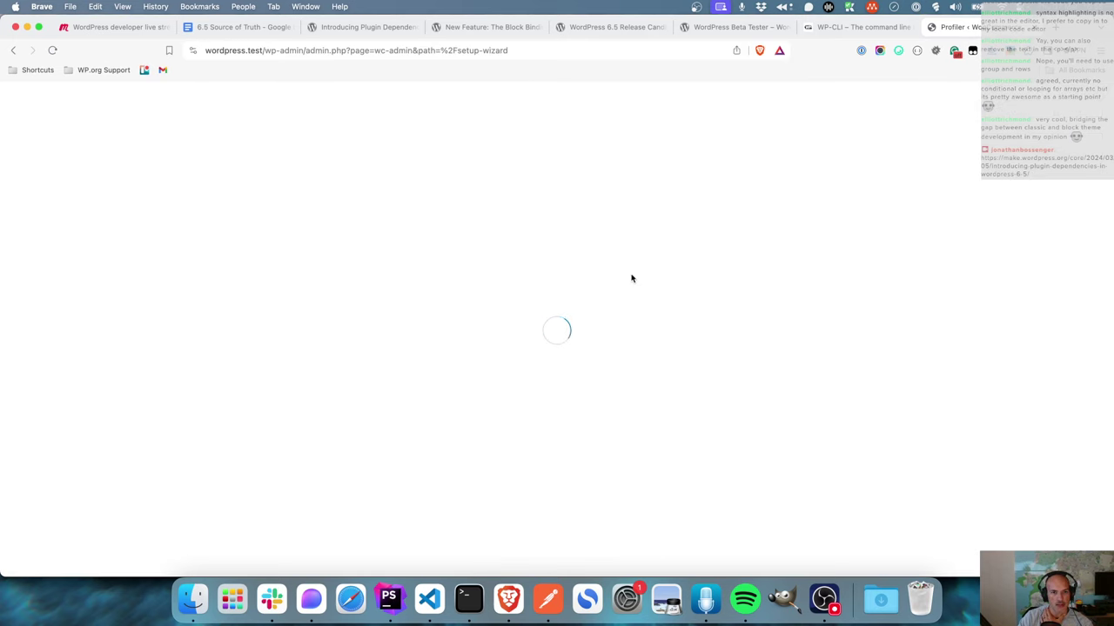
- Skip WooCommerce's guided setup, choose Bahrain as the business country/region, and go to the store
left_click(1065, 108)
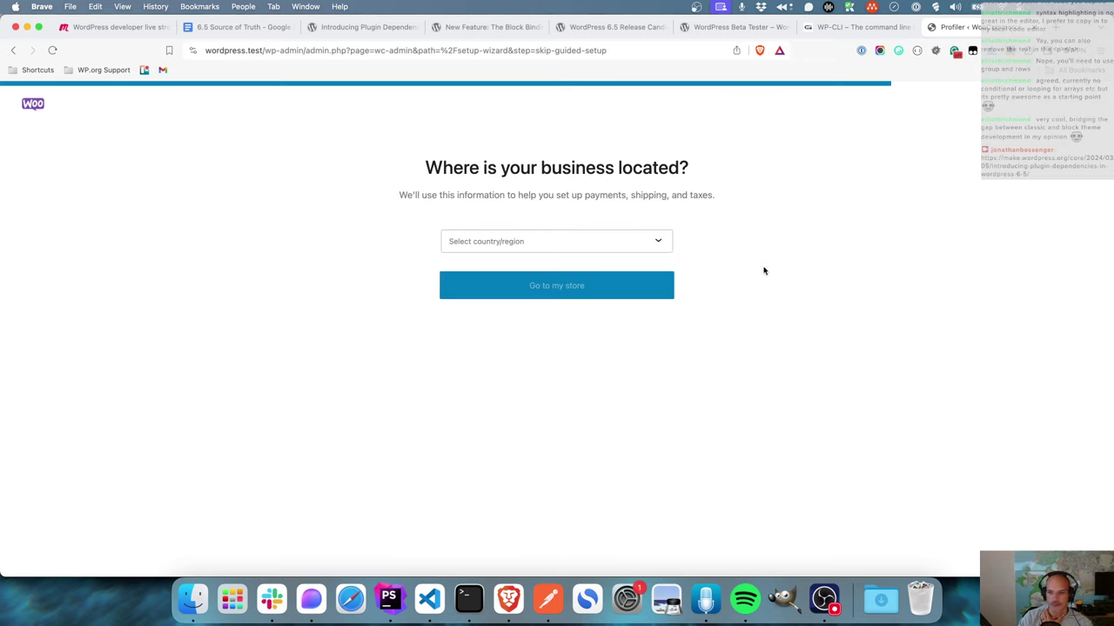
left_click(582, 250)
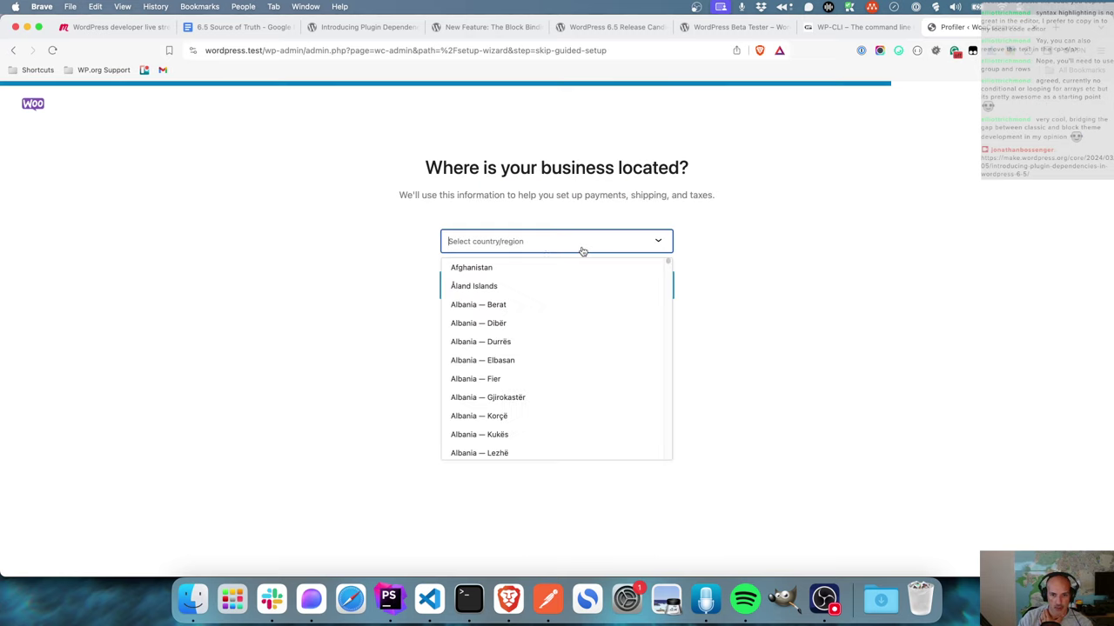
scroll(537, 360, "down", 20)
scroll(538, 361, "down", 5)
scroll(539, 360, "up", 15)
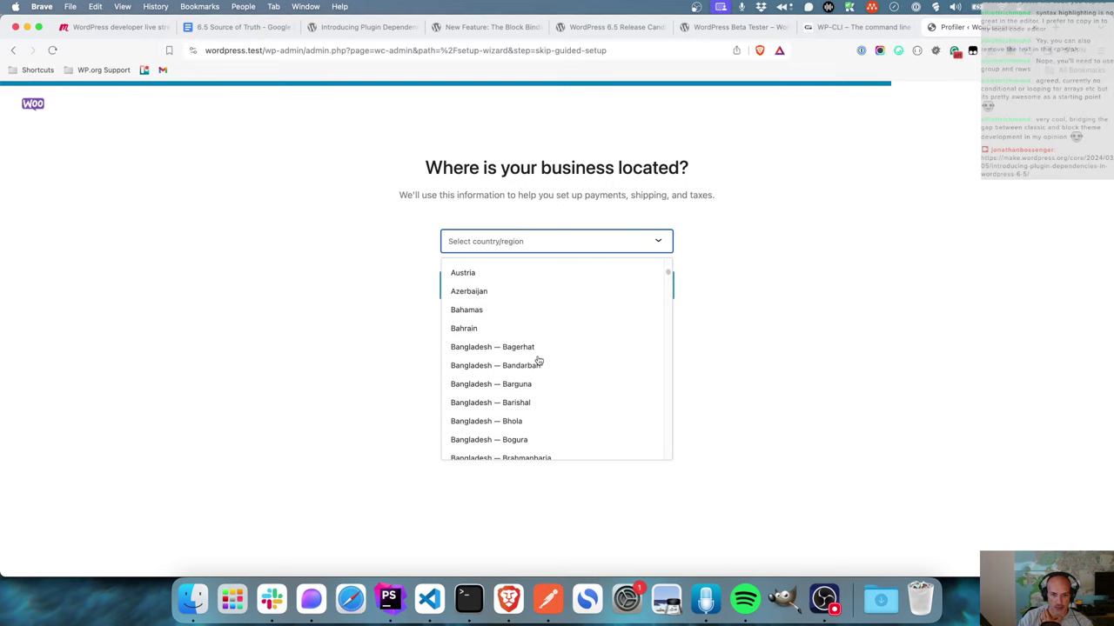
left_click(501, 329)
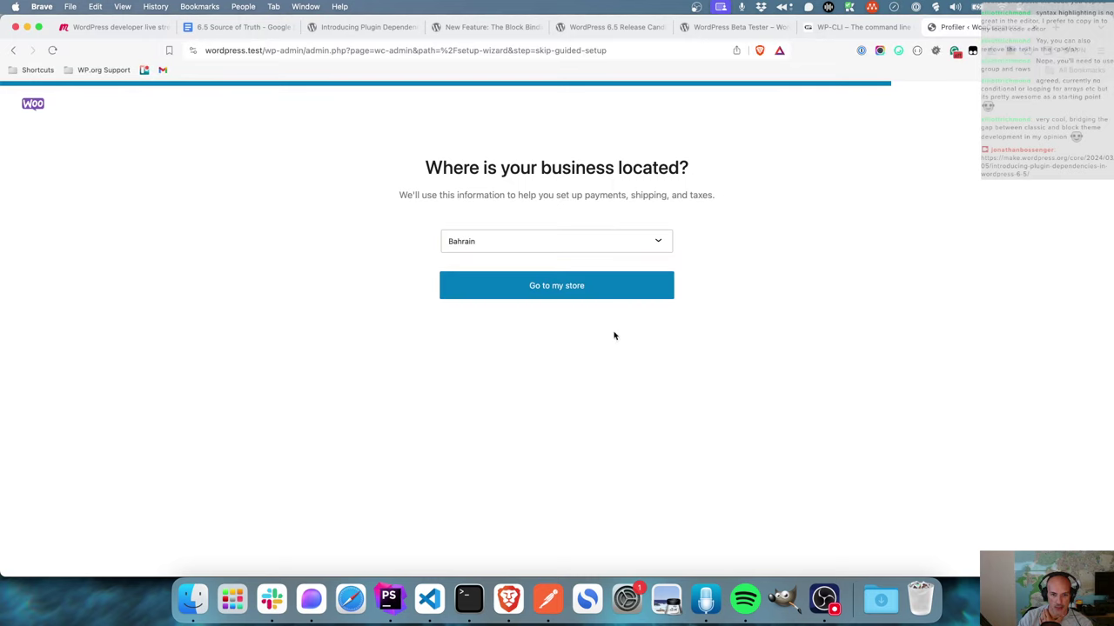
left_click(565, 295)
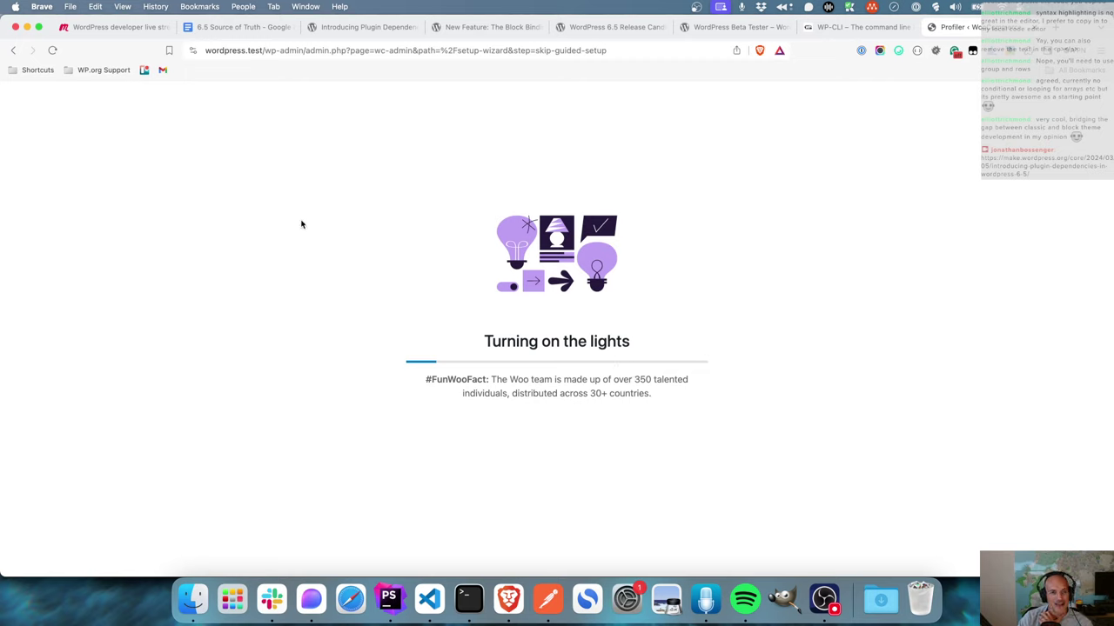
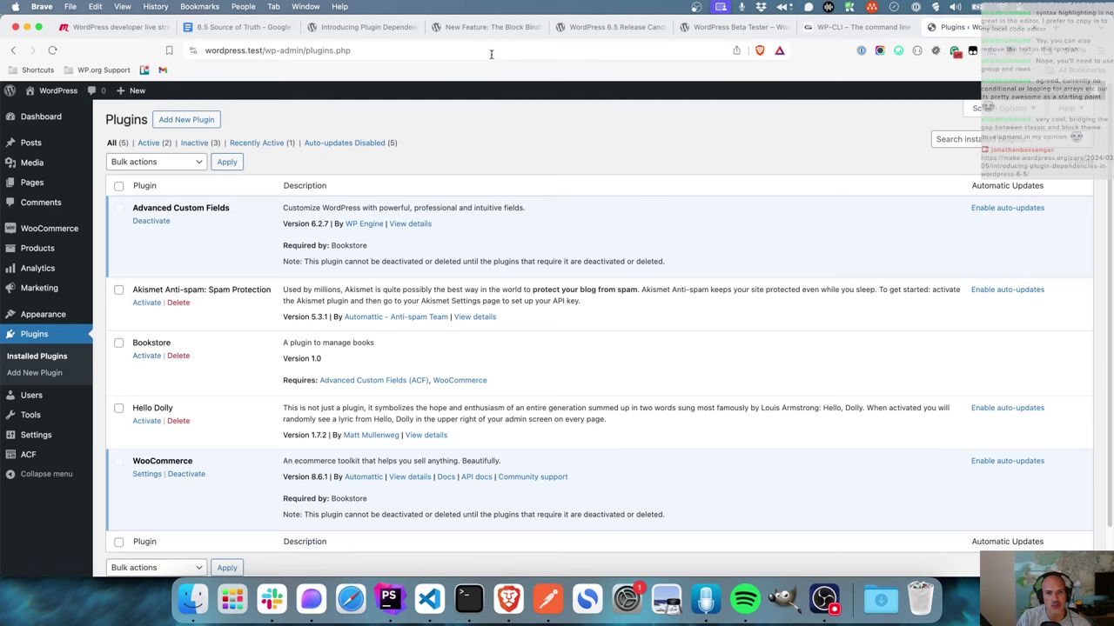
- Open the make.wordpress.org article introducing plugin dependencies in WordPress 6.5
left_click(366, 27)
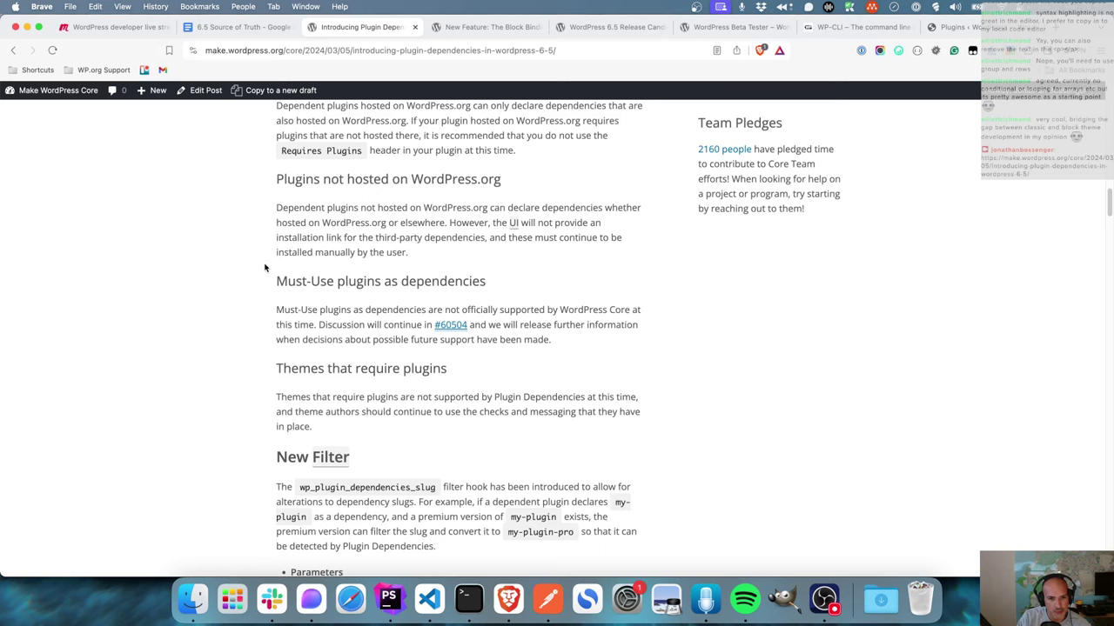
scroll(257, 275, "down", 5)
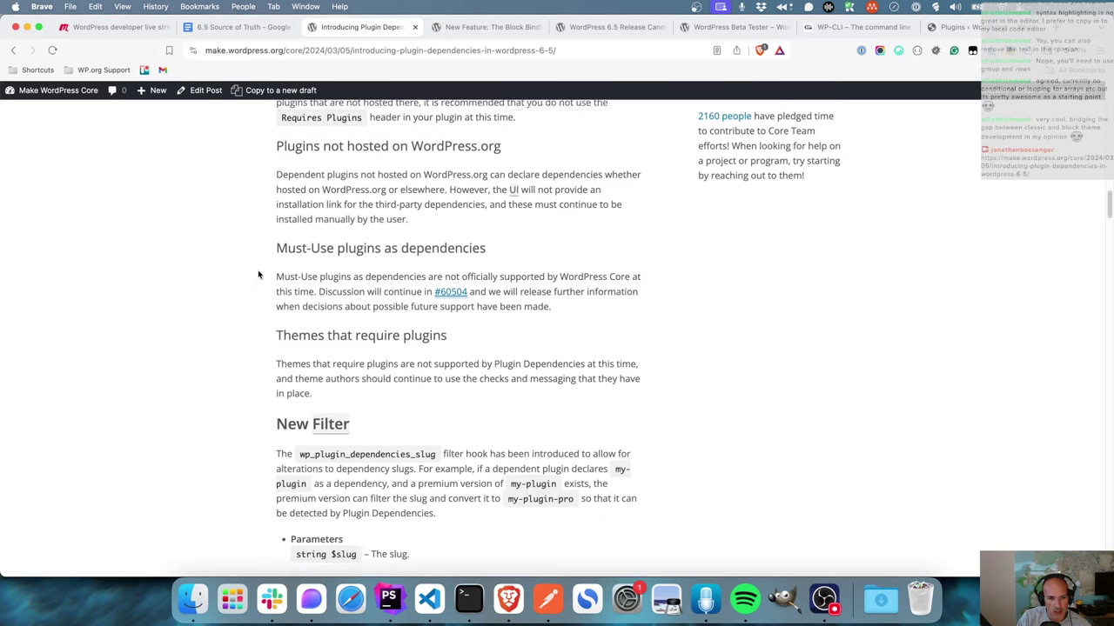
scroll(257, 275, "down", 5)
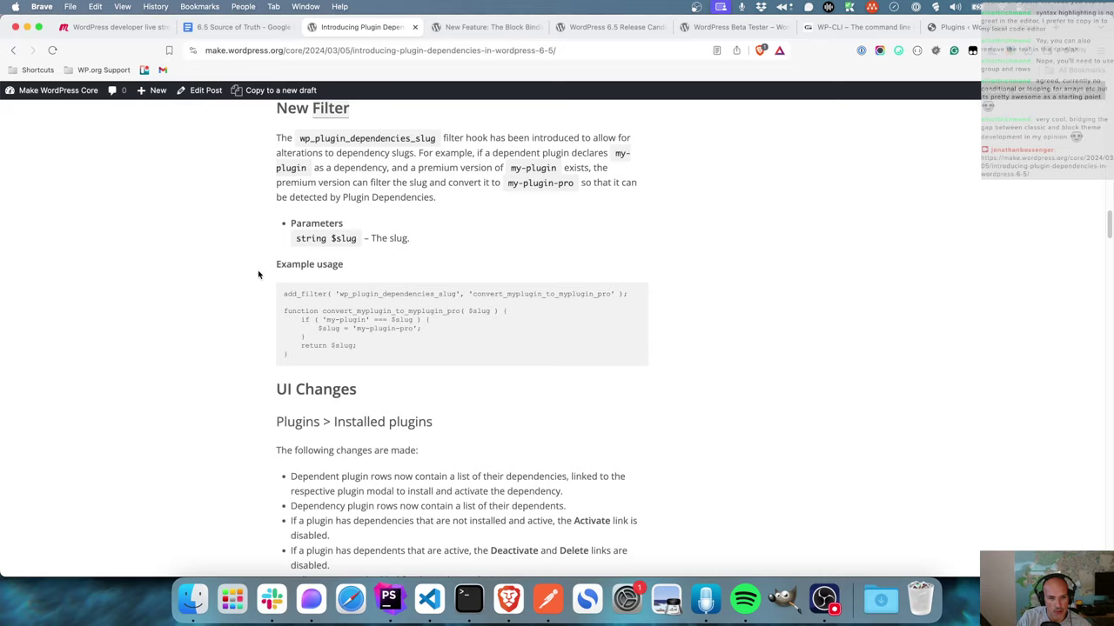
scroll(258, 275, "down", 20)
scroll(257, 275, "down", 15)
scroll(258, 275, "down", 20)
scroll(258, 275, "down", 20)
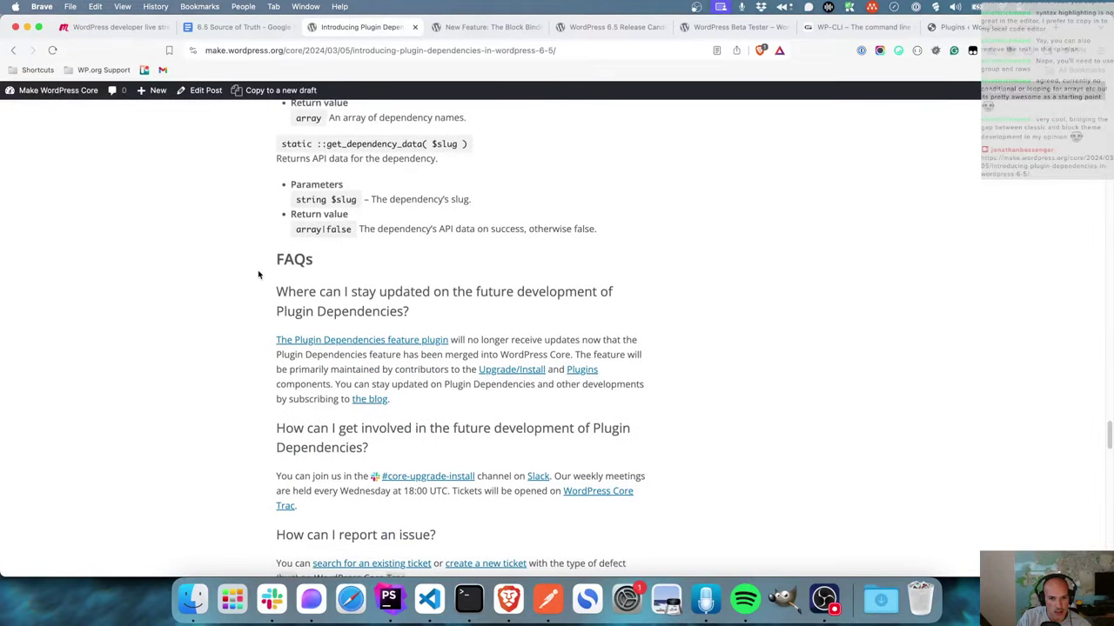
scroll(258, 275, "down", 3)
scroll(257, 275, "down", 5)
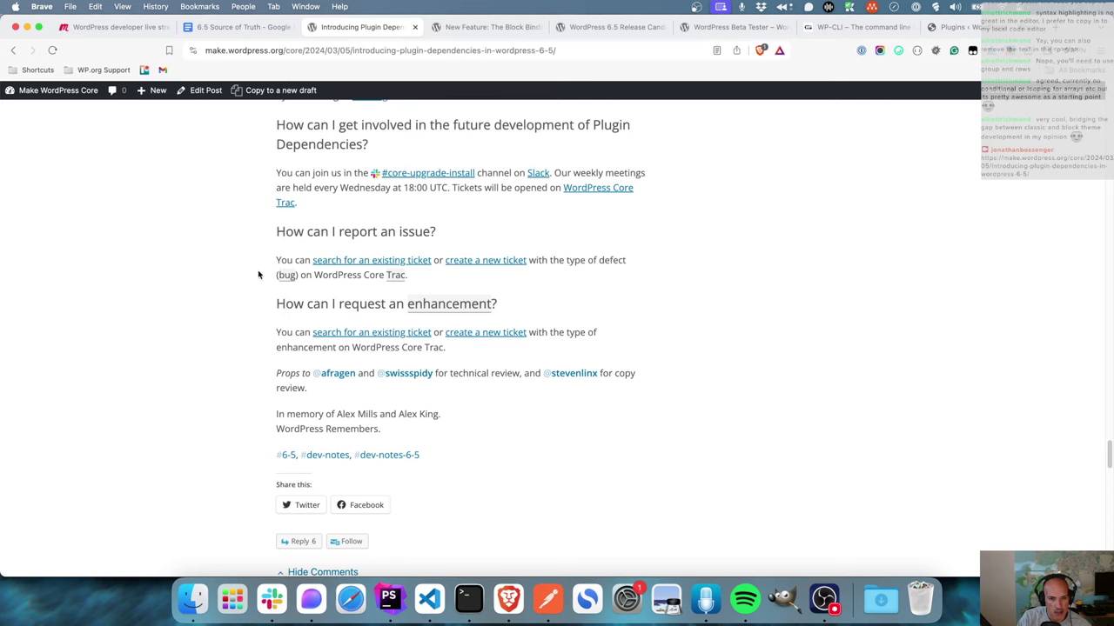
scroll(258, 275, "down", 12)
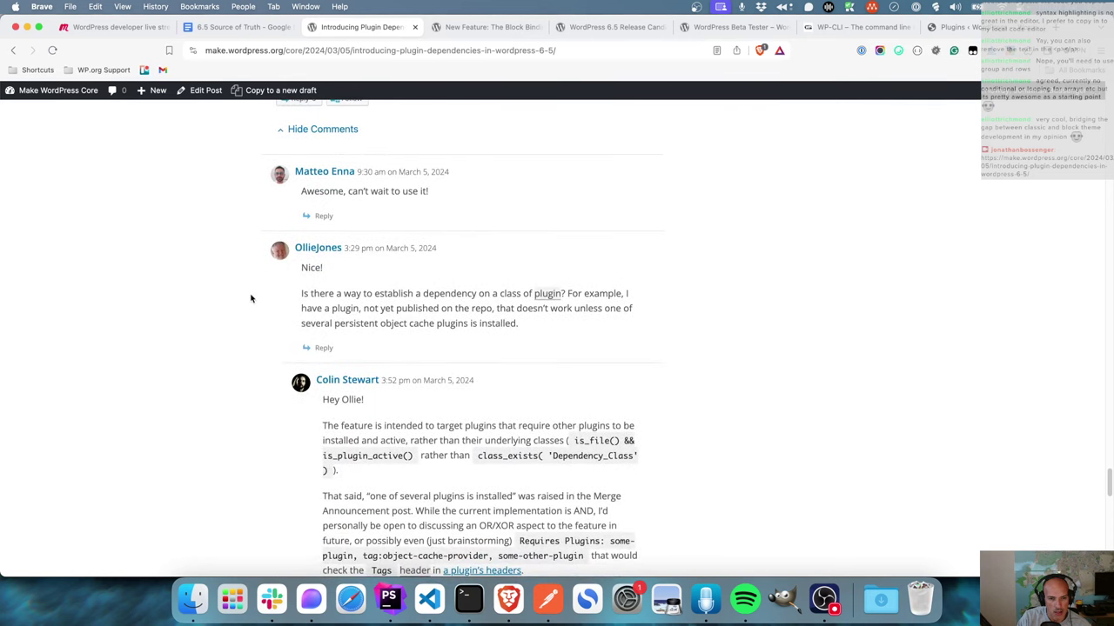
scroll(250, 298, "down", 4)
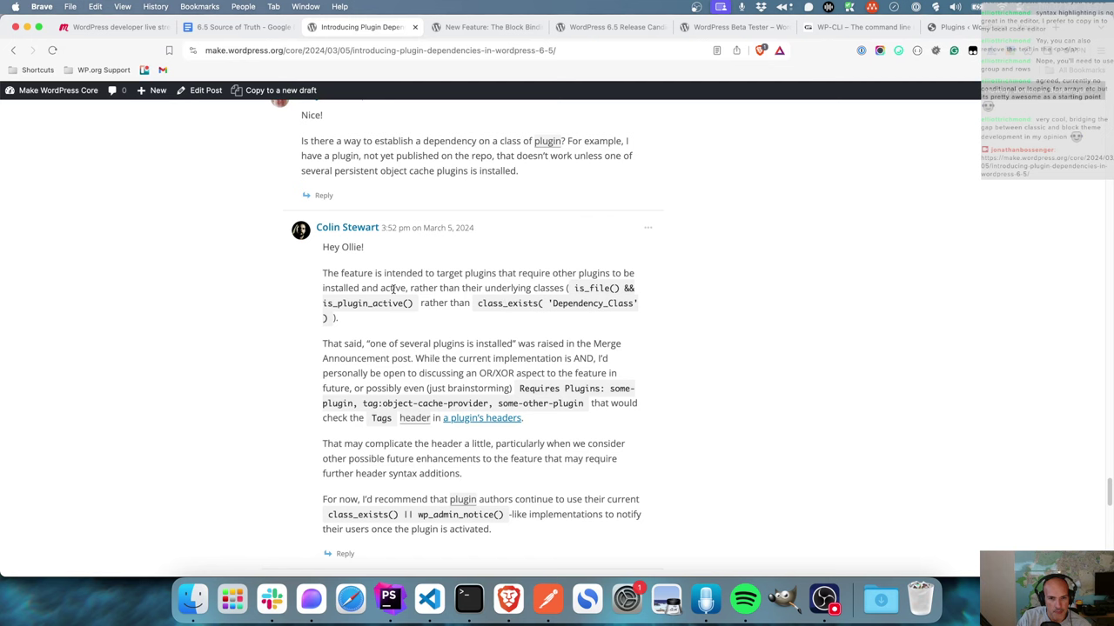
scroll(281, 284, "down", 9)
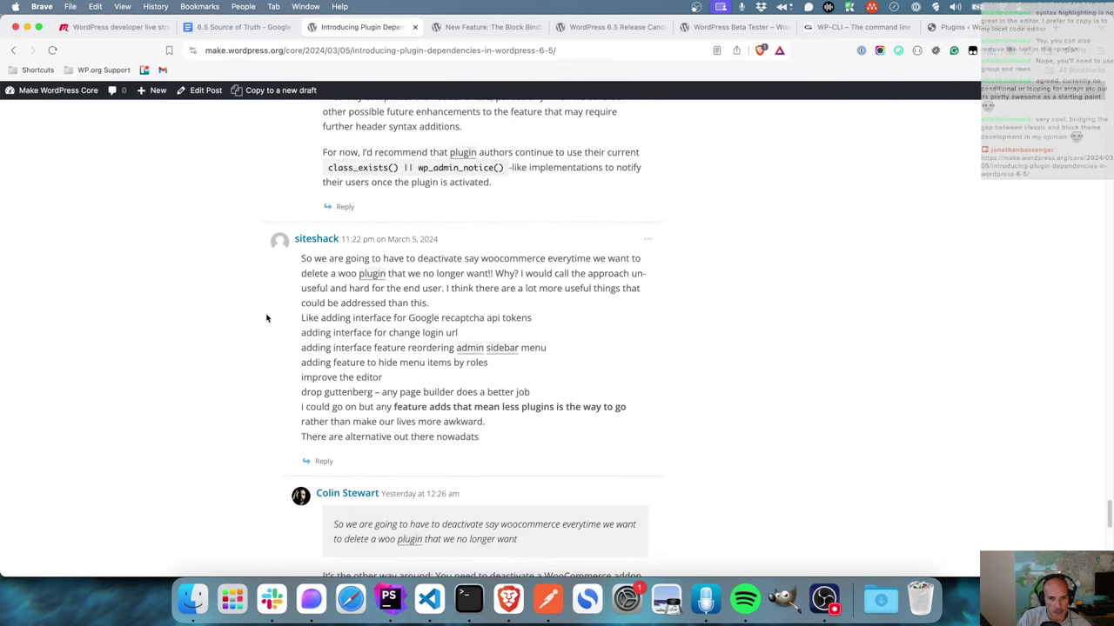
scroll(267, 318, "down", 3)
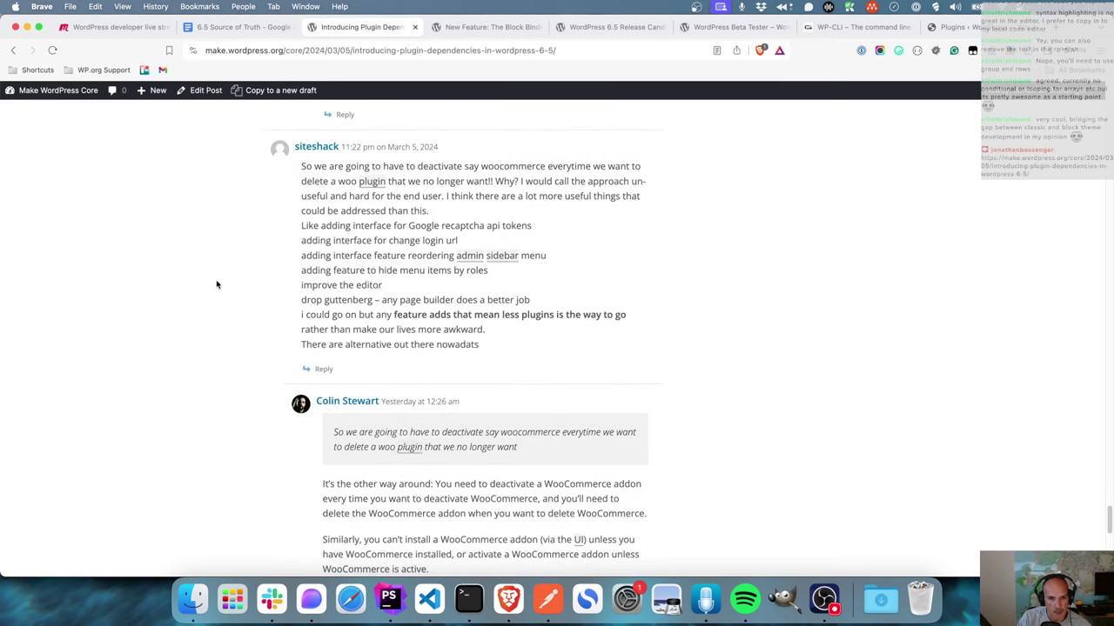
scroll(216, 288, "down", 7)
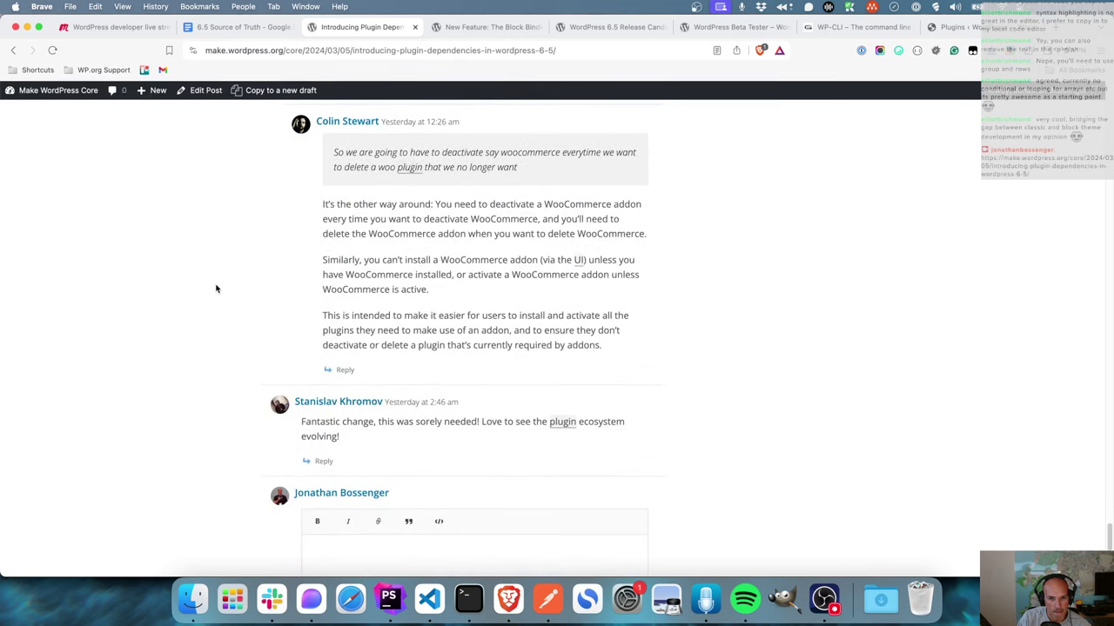
scroll(229, 261, "down", 2)
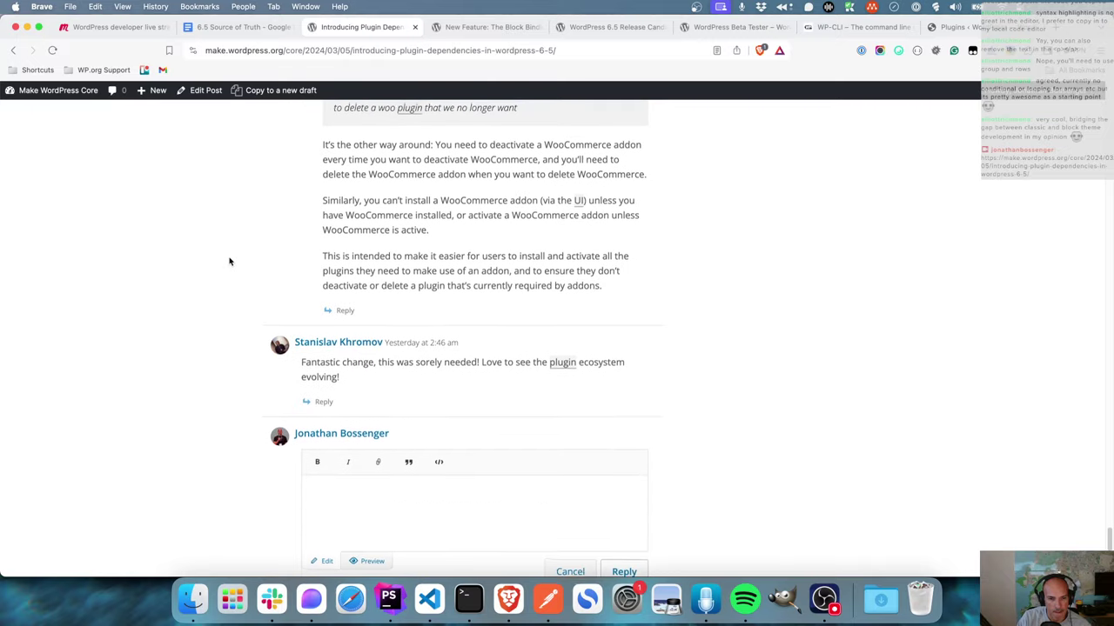
scroll(228, 268, "up", 15)
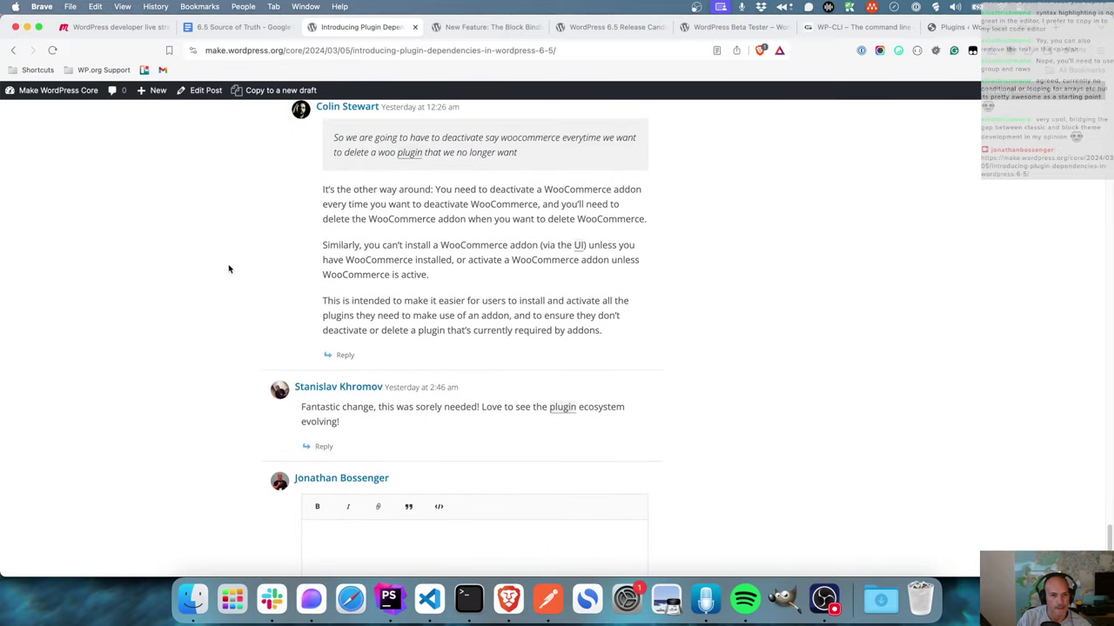
scroll(296, 274, "up", 20)
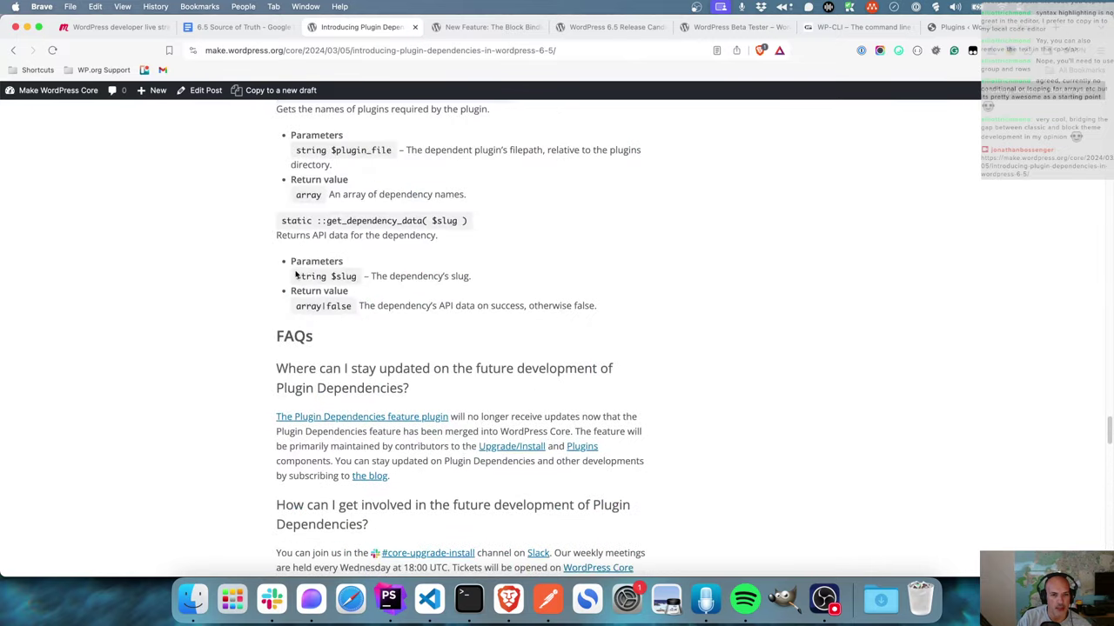
scroll(296, 274, "up", 15)
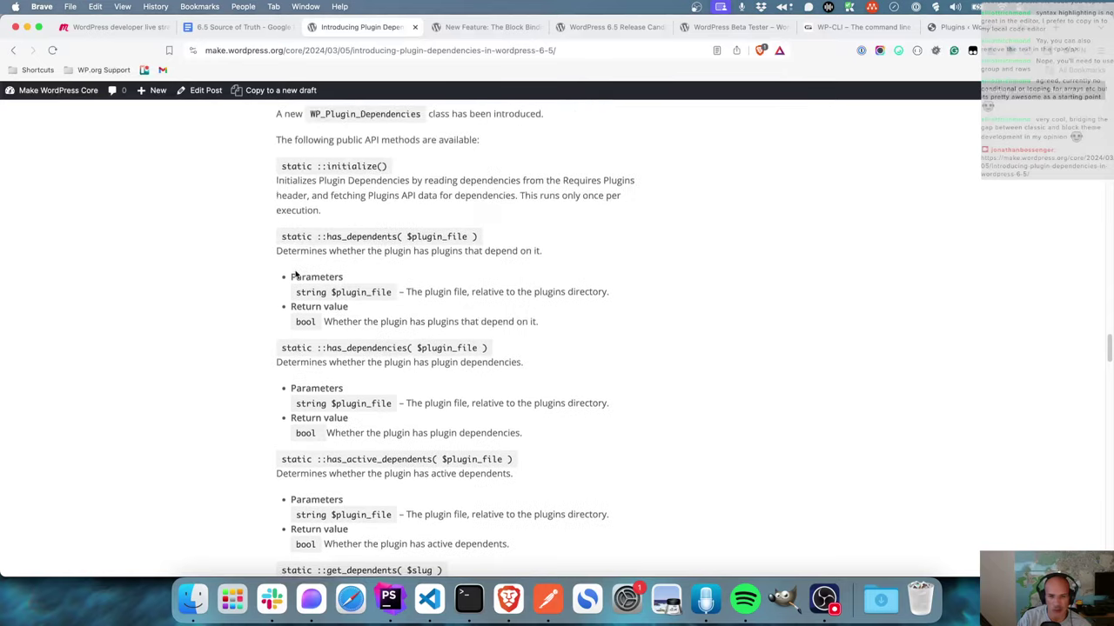
scroll(296, 274, "up", 15)
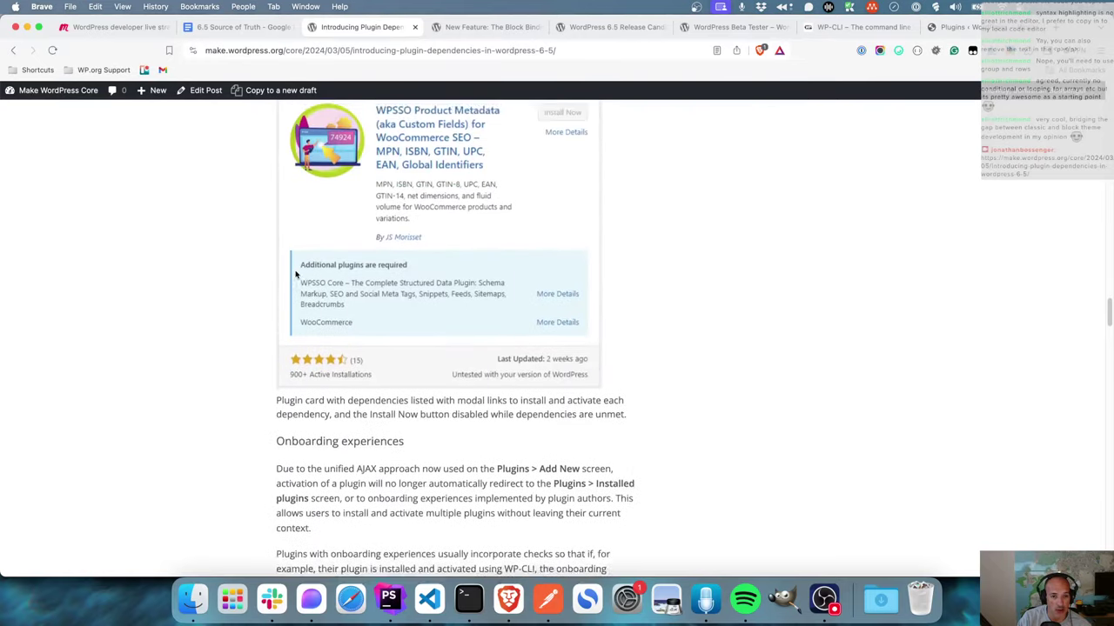
scroll(296, 274, "up", 15)
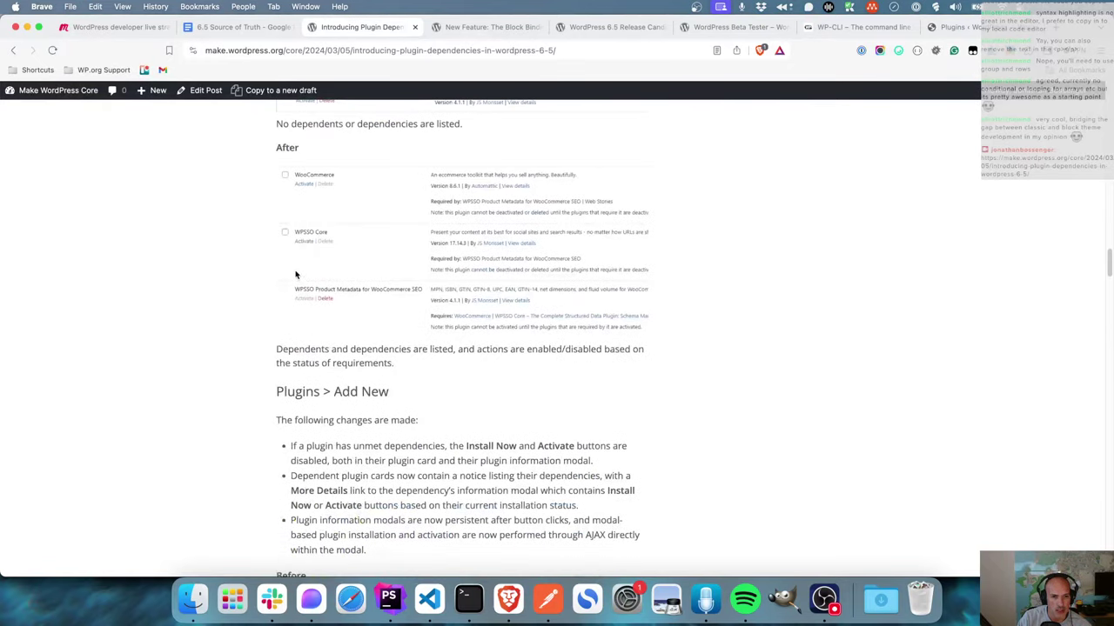
scroll(296, 274, "up", 2)
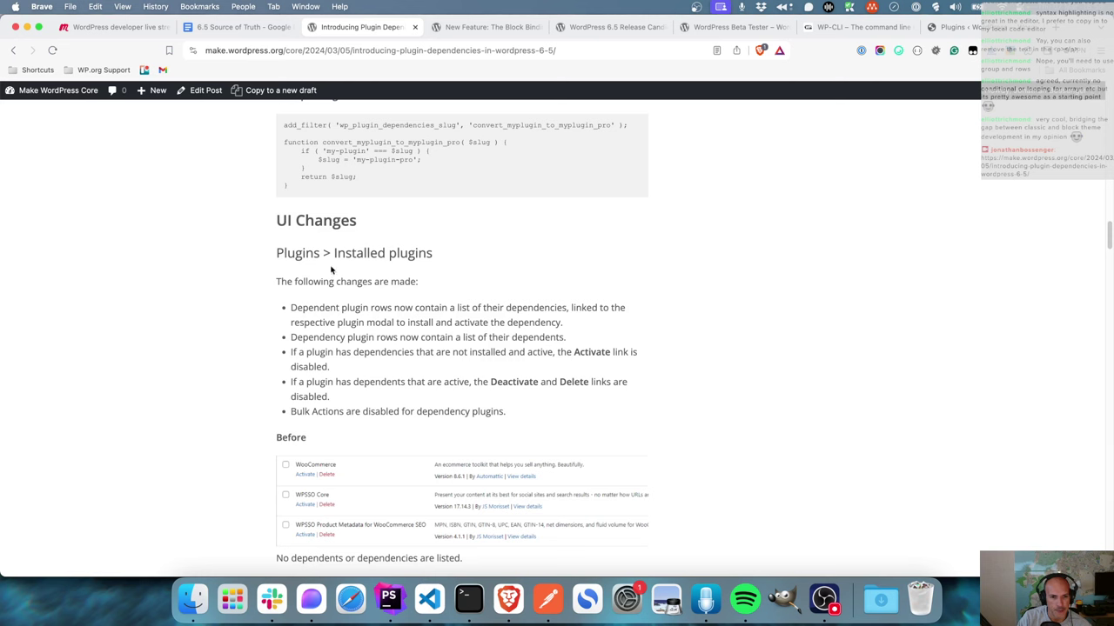
scroll(571, 290, "up", 12)
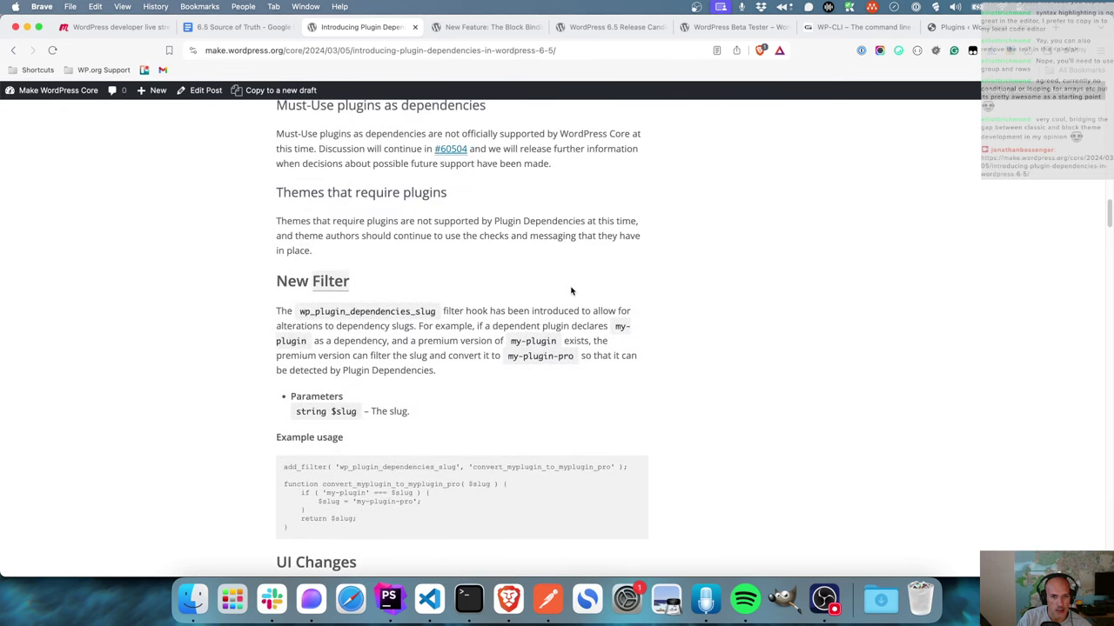
scroll(571, 290, "up", 1)
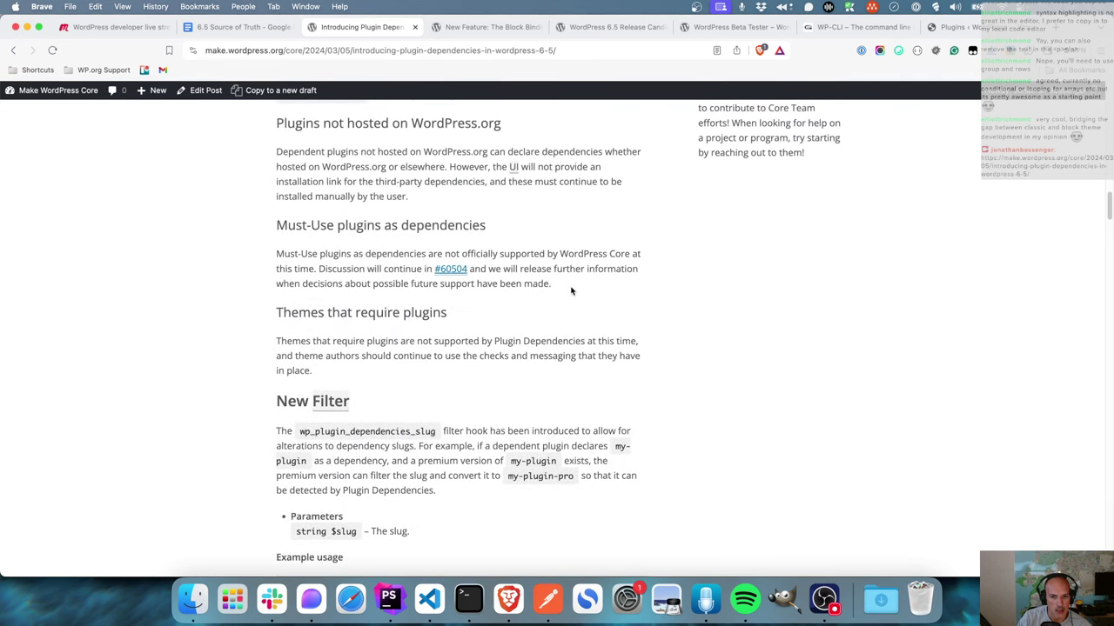
scroll(571, 290, "up", 1)
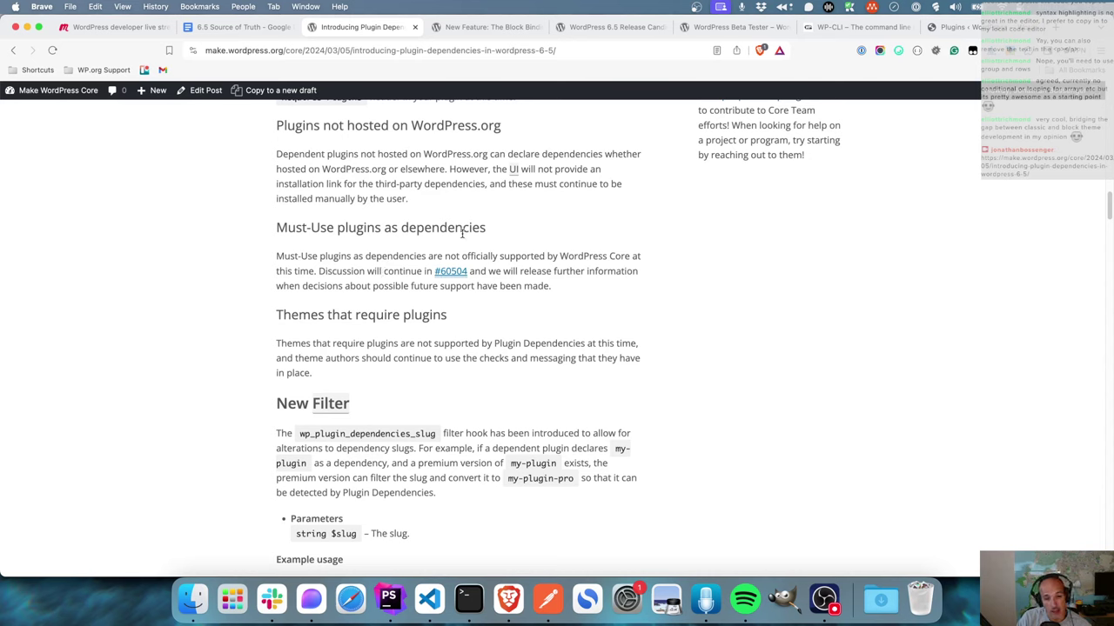
left_click_drag(490, 231, 278, 229)
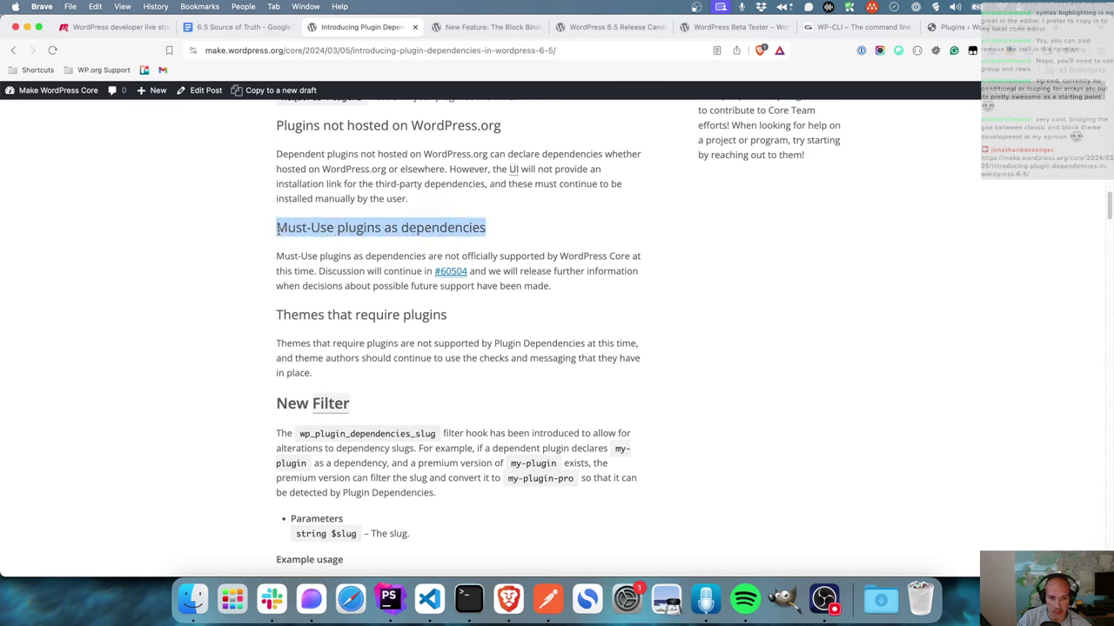
left_click_drag(476, 322, 283, 316)
left_click(356, 358)
scroll(461, 353, "up", 5)
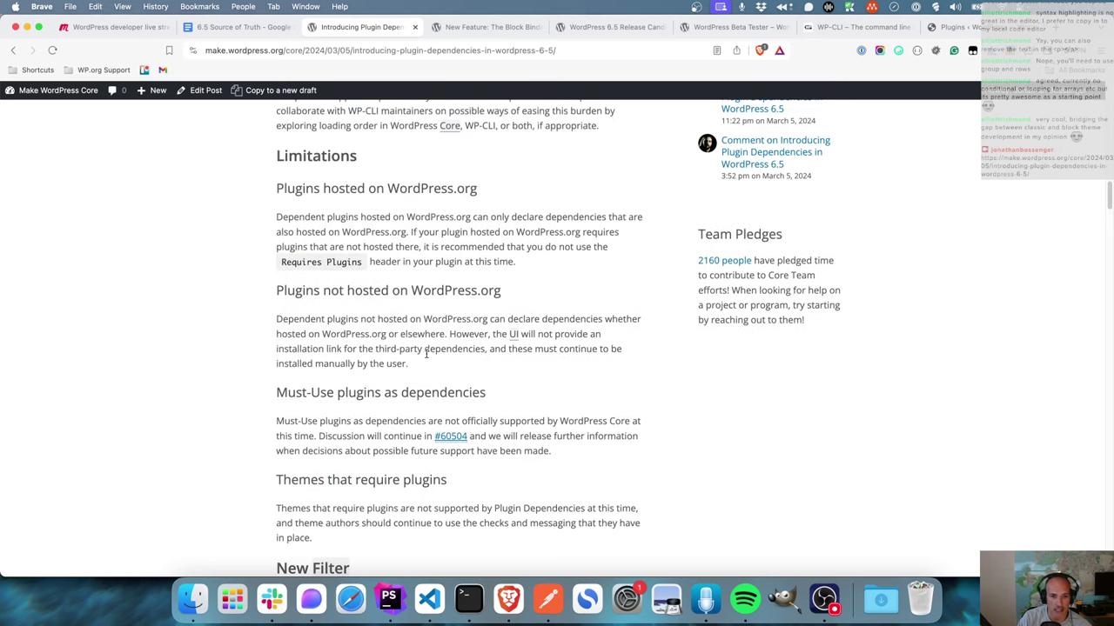
left_click_drag(408, 364, 252, 321)
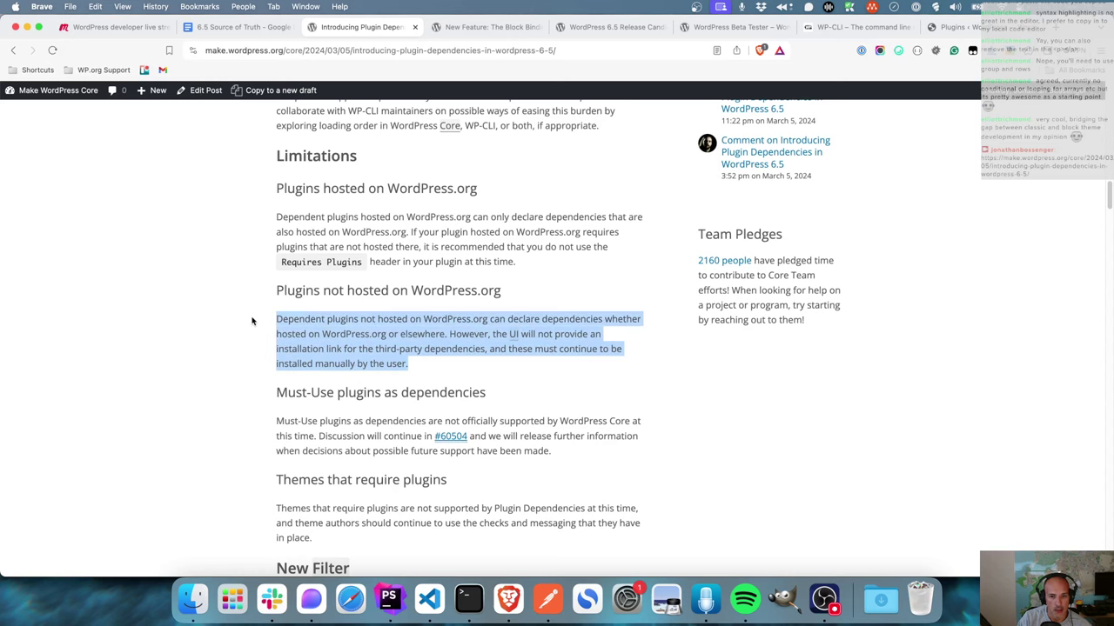
left_click(486, 320)
scroll(493, 369, "up", 5)
scroll(493, 369, "up", 2)
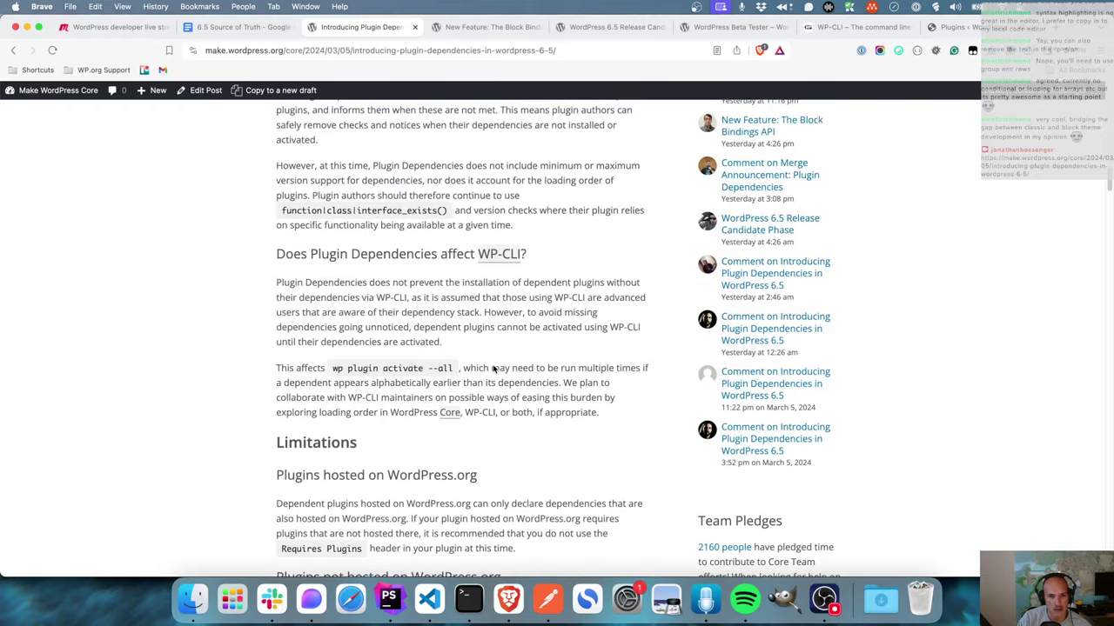
scroll(492, 369, "up", 4)
scroll(492, 369, "up", 6)
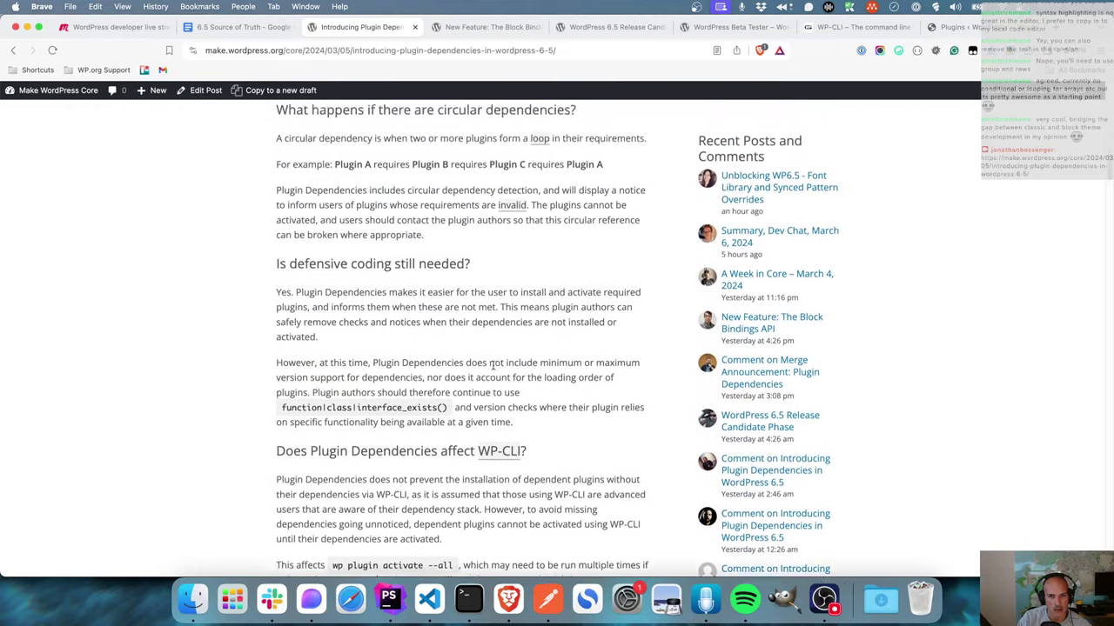
scroll(492, 366, "down", 15)
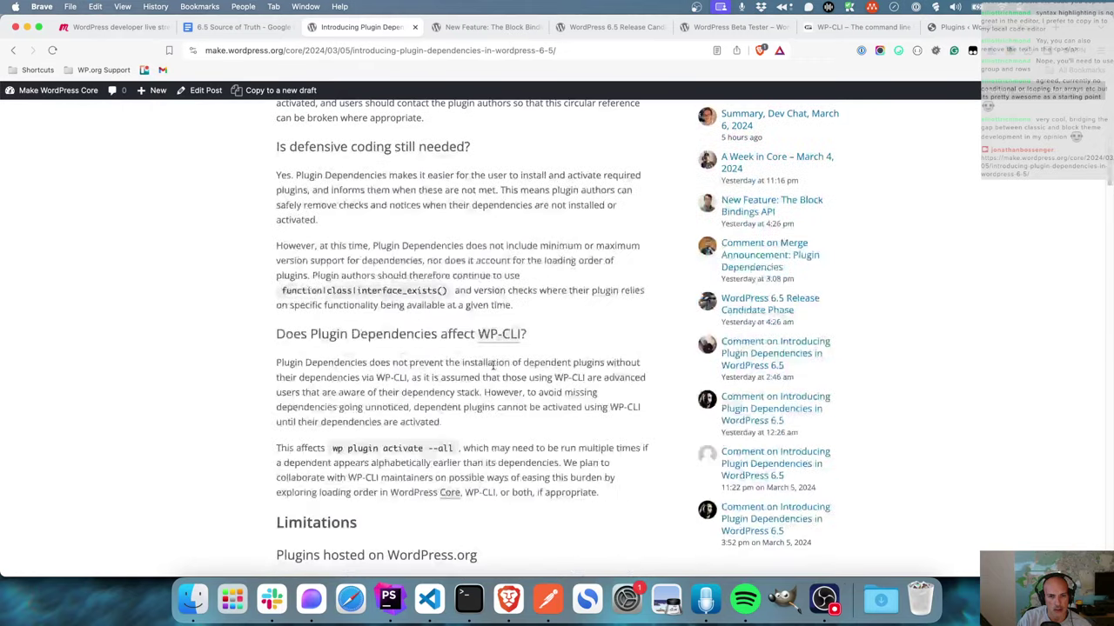
scroll(492, 365, "up", 15)
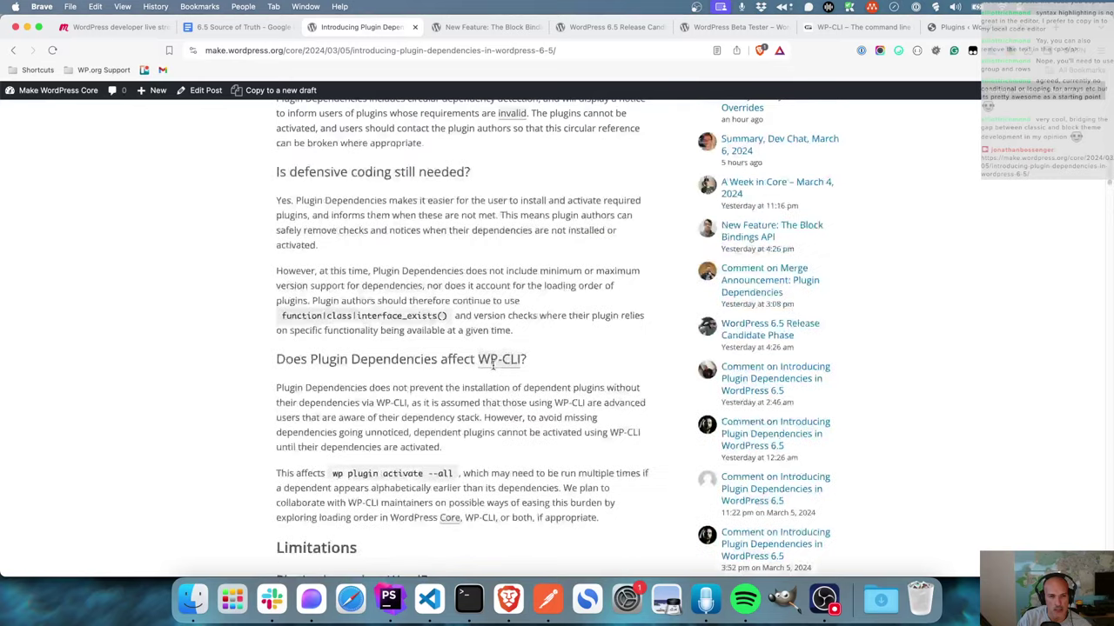
- In bookstore.php, append ', bbbs-plugin' after advanced-custom-fields on the Requires Plugins line
left_click(388, 598)
left_click(589, 148)
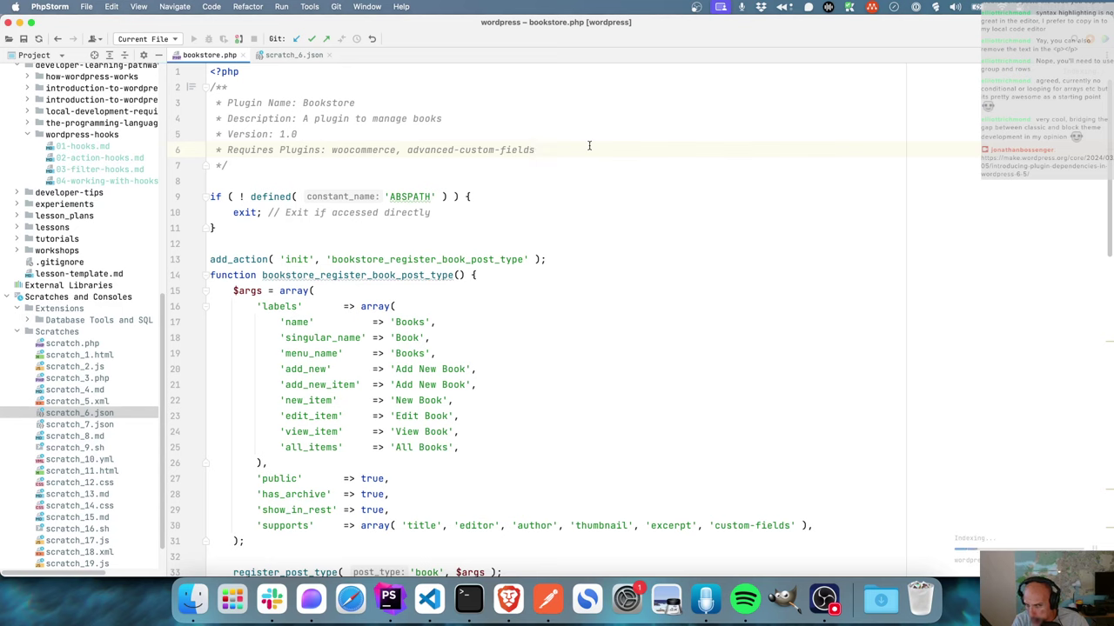
type(", bb")
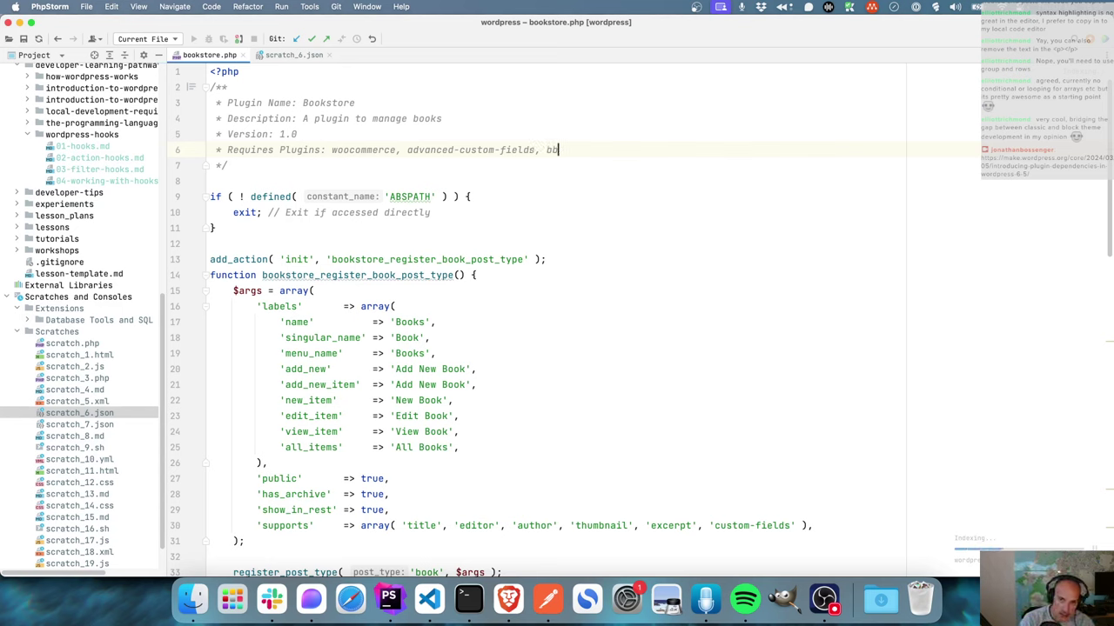
type("bs-plugin")
left_click(508, 599)
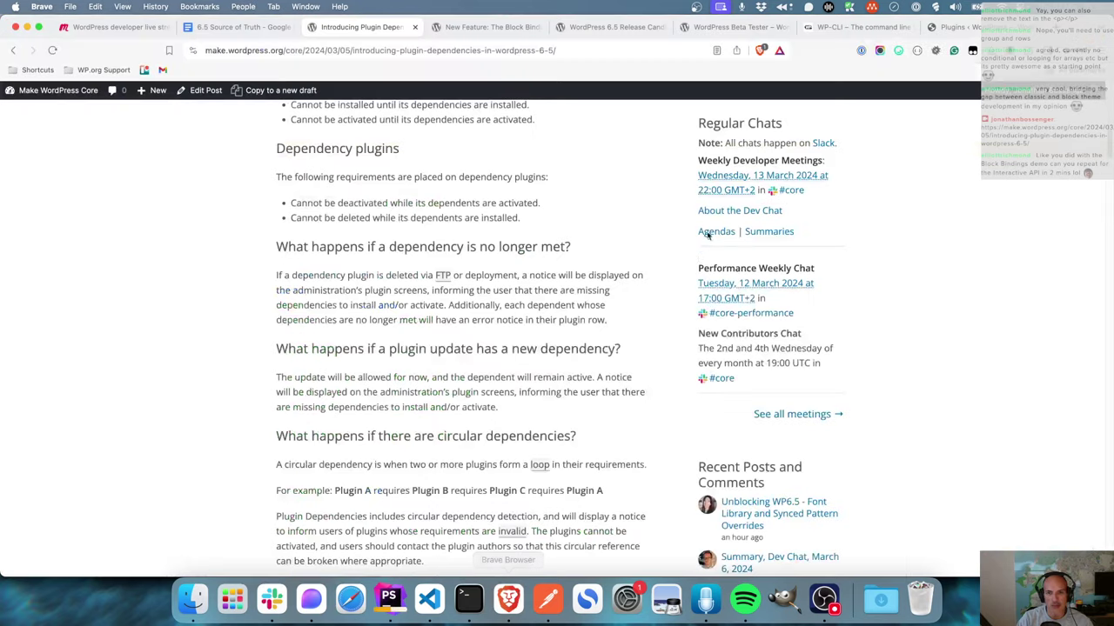
left_click(953, 27)
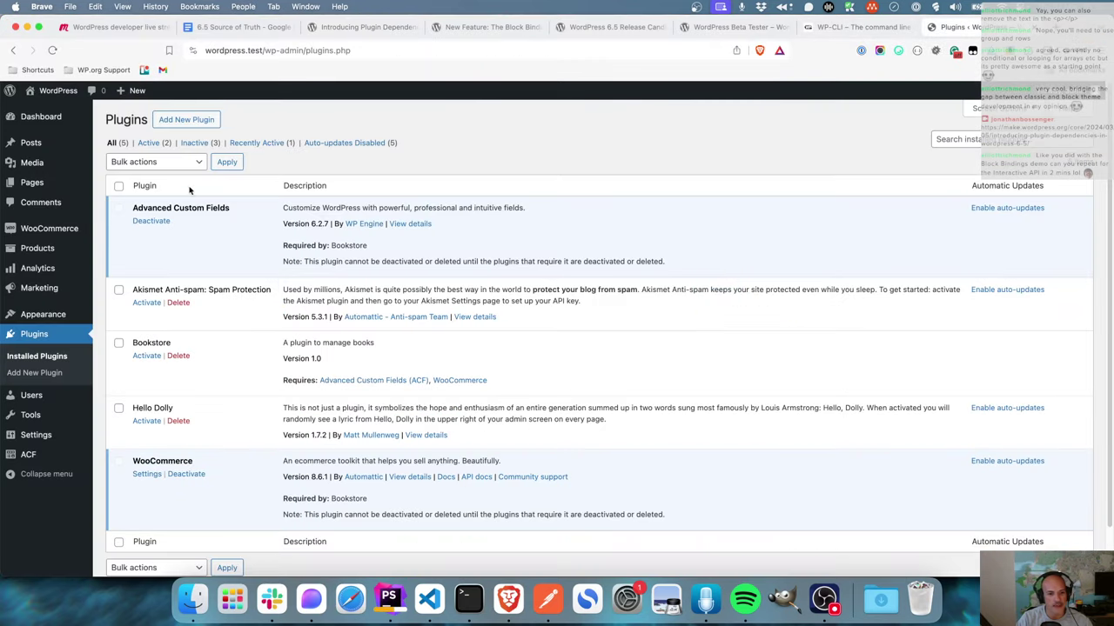
left_click(52, 50)
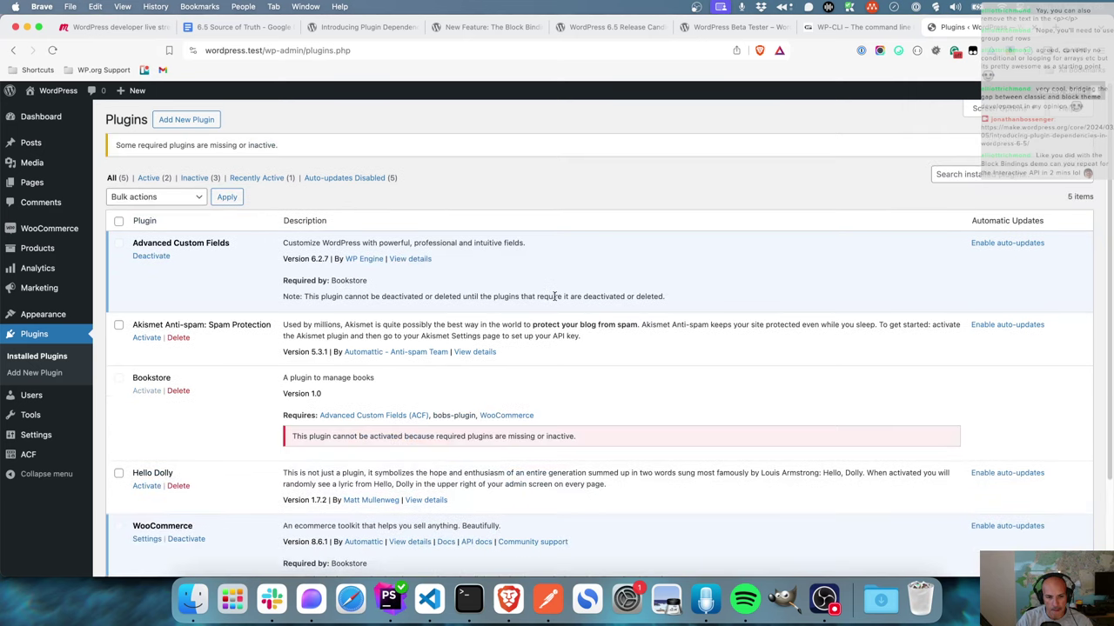
triple_click(464, 417)
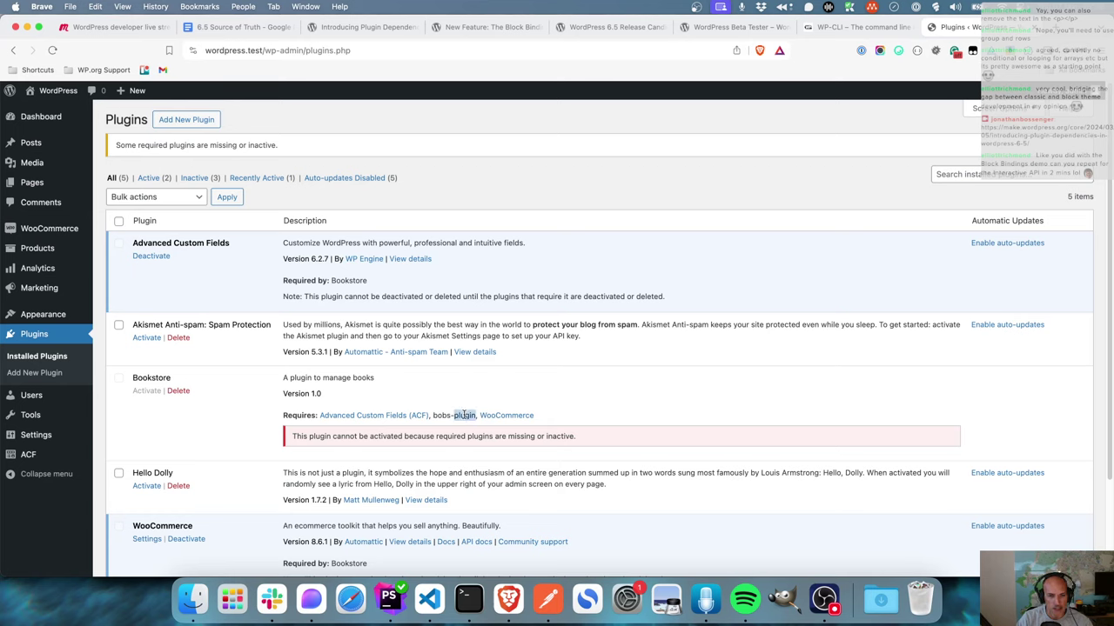
left_click(446, 418)
left_click_drag(433, 416, 469, 415)
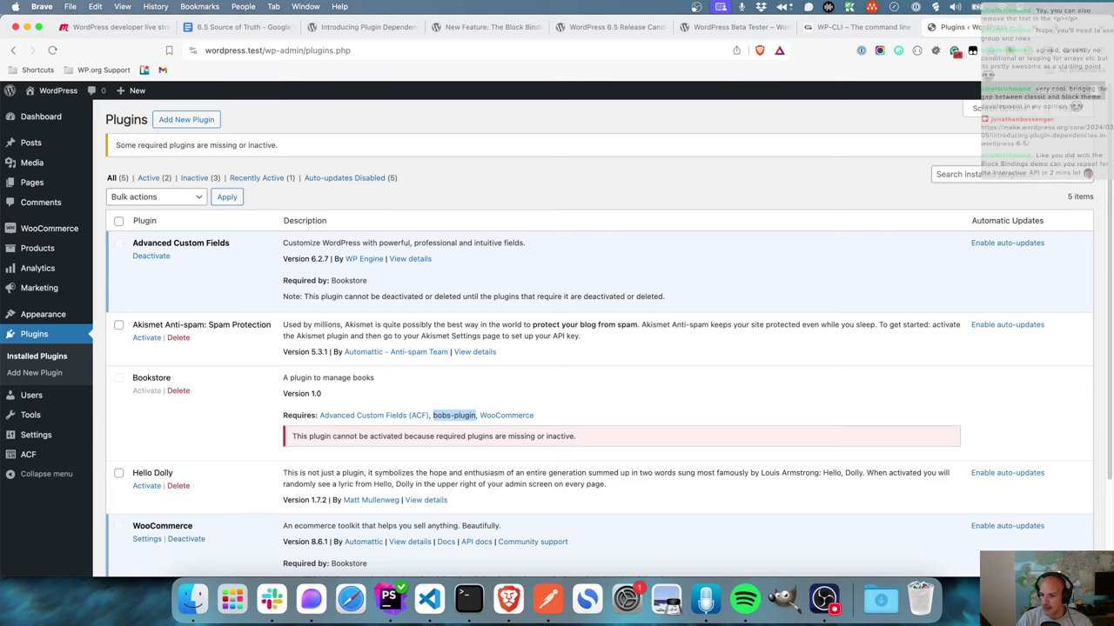
key("super+Tab")
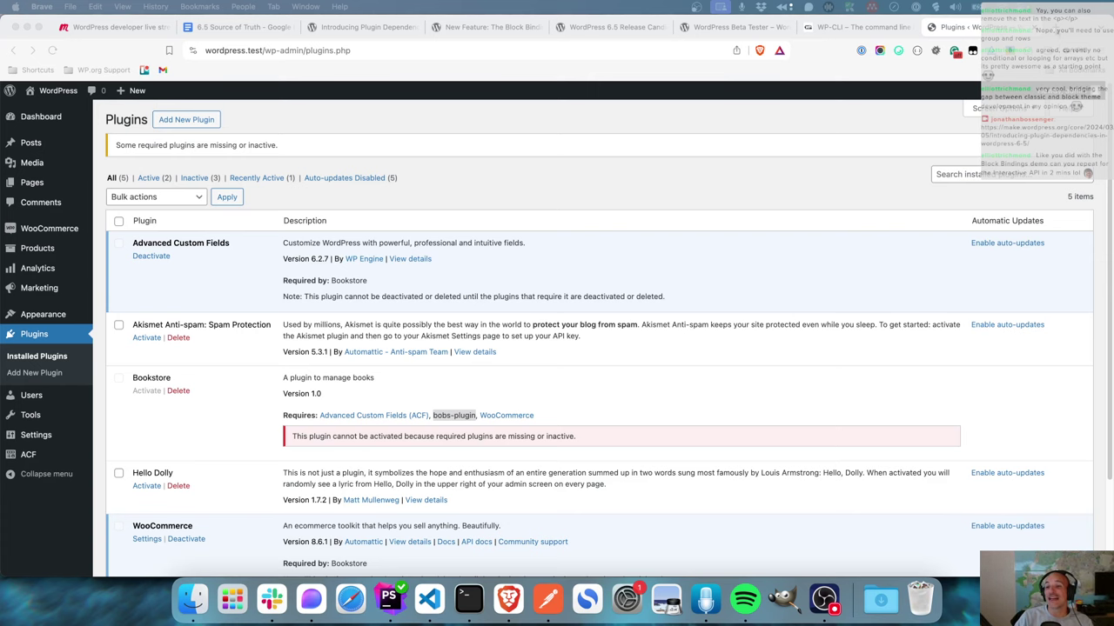
key("super+t")
type("learn")
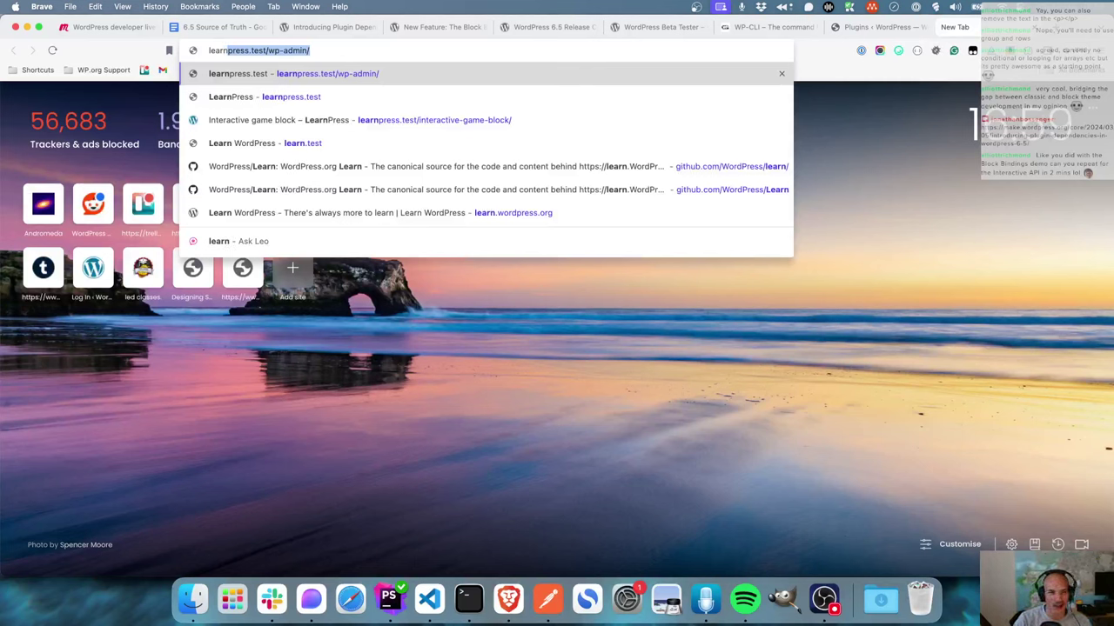
- Go to the WordPress YouTube channel from the address bar suggestions
key("BackSpace")
key("BackSpace")
key("BackSpace")
key("BackSpace")
key("BackSpace")
key("BackSpace")
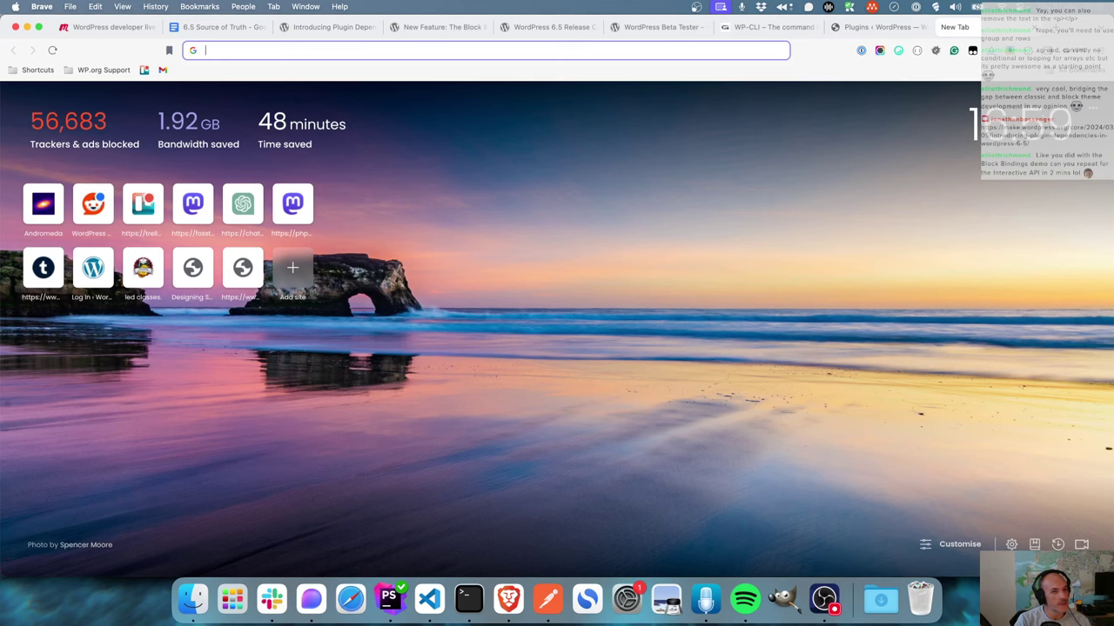
type("yout")
key("Down")
key("Down")
key("Return")
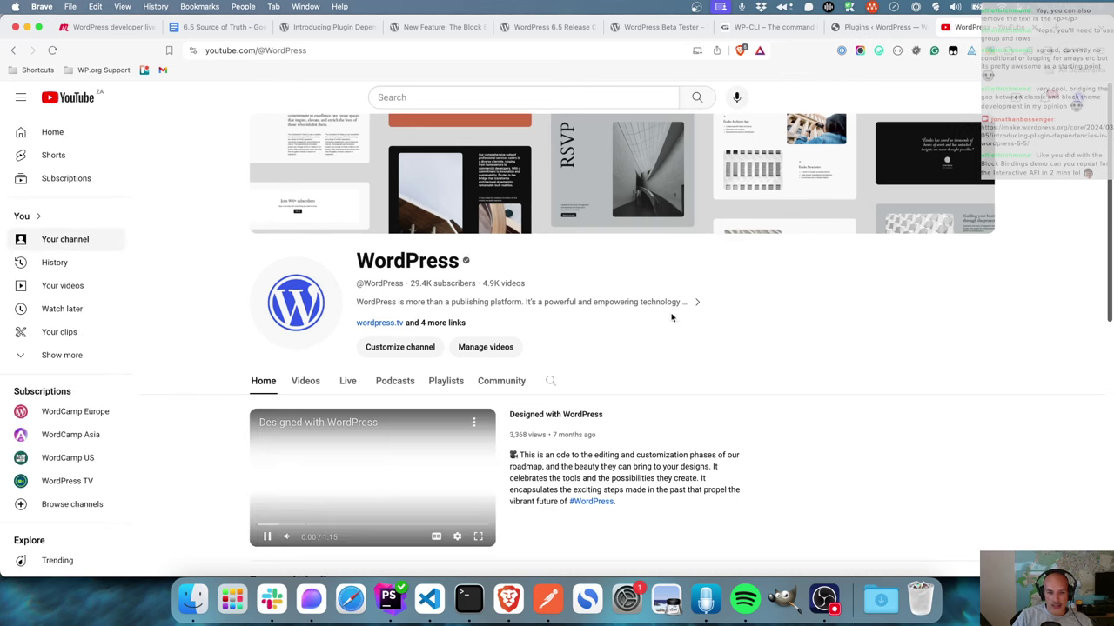
- Browse the channel's Videos and Playlists sections
left_click(297, 384)
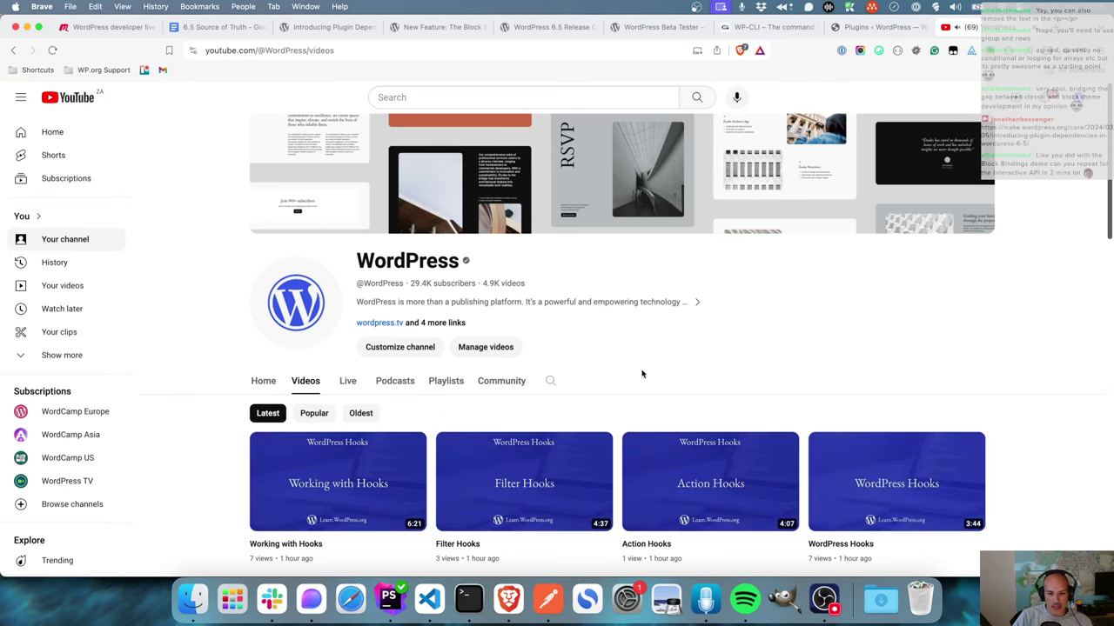
scroll(503, 338, "down", 1)
left_click(445, 317)
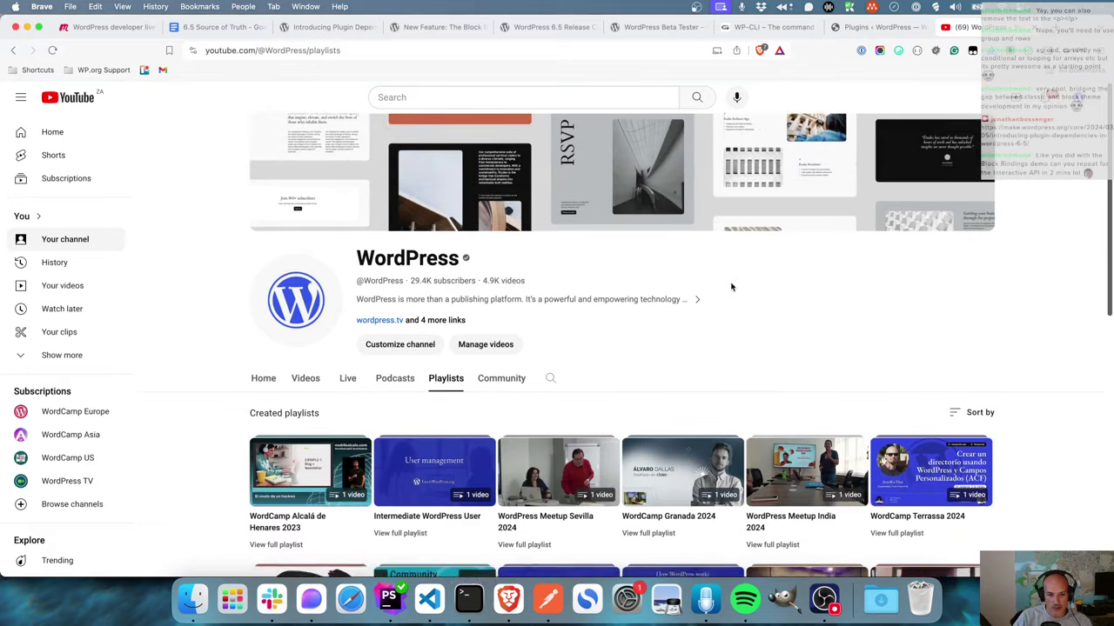
scroll(731, 287, "down", 4)
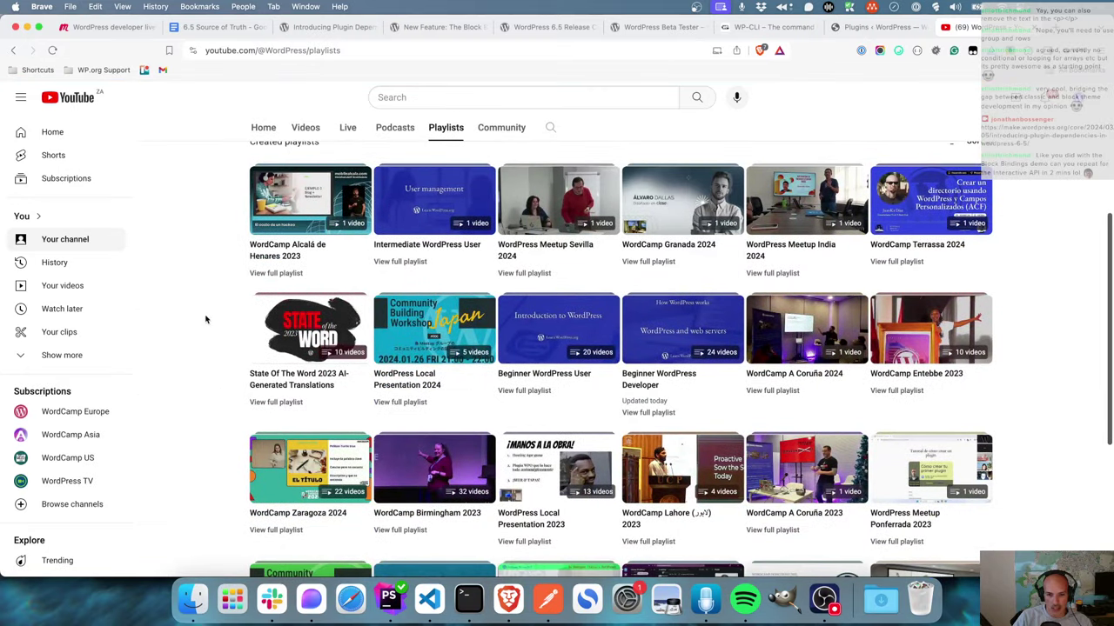
scroll(206, 319, "down", 4)
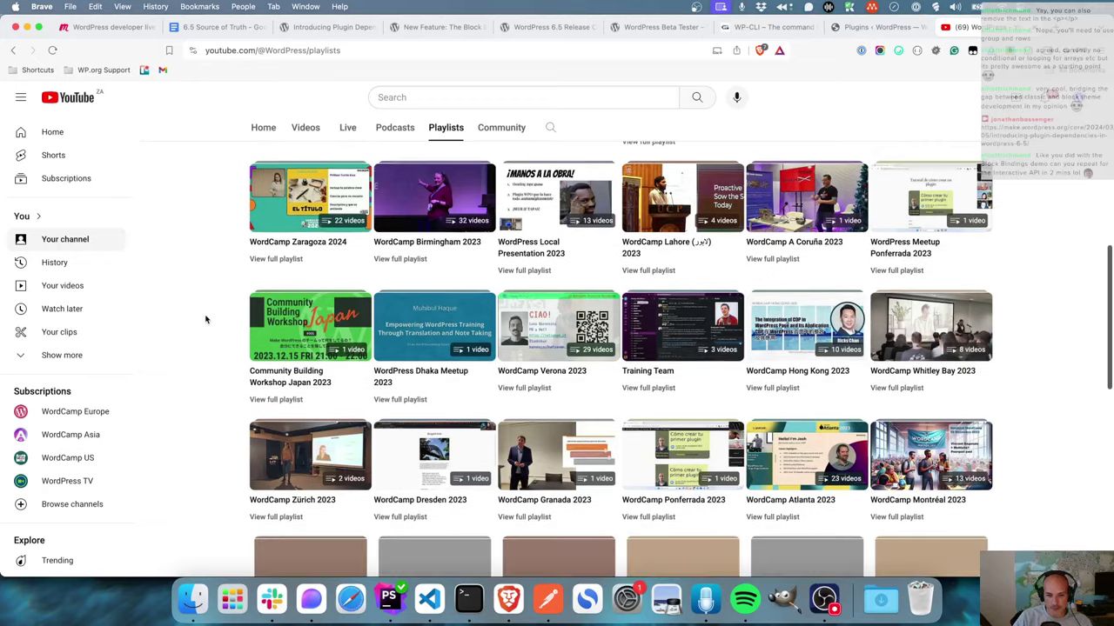
scroll(206, 319, "up", 8)
- Search the channel for 'interactivity api' and open the Interactivity API developer video
left_click(551, 238)
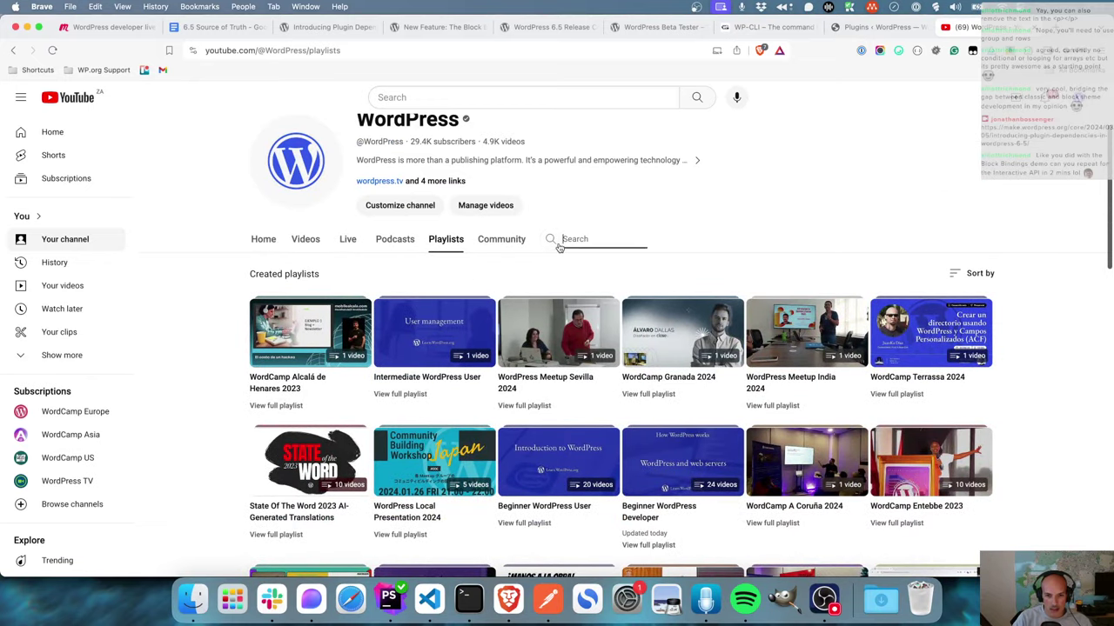
type("interactivity api")
key("Return")
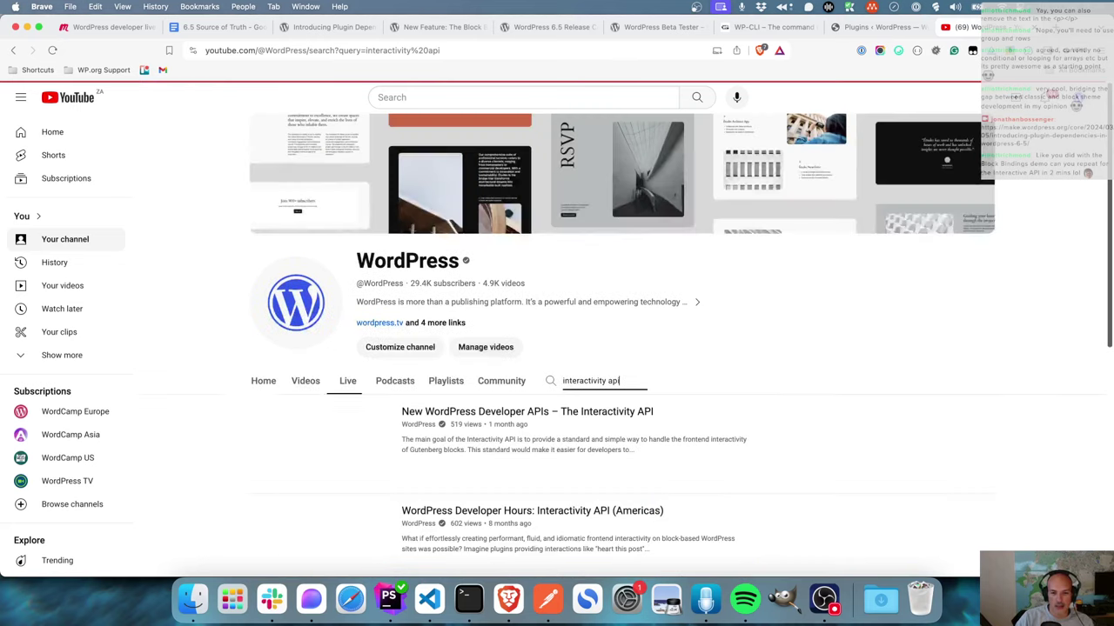
scroll(720, 308, "down", 5)
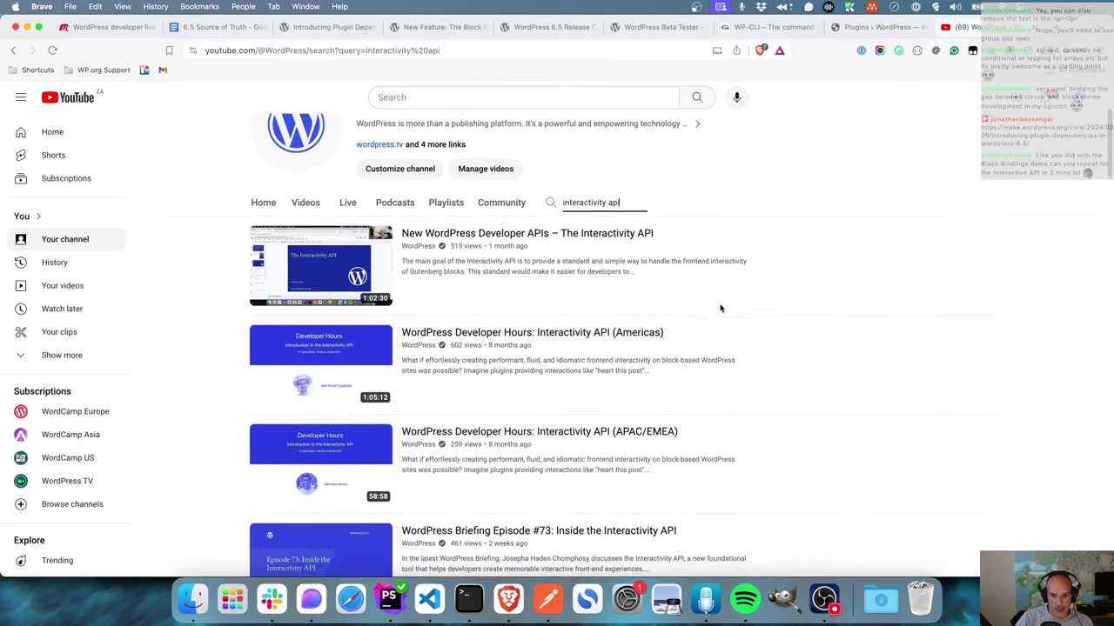
mouse_move(511, 256)
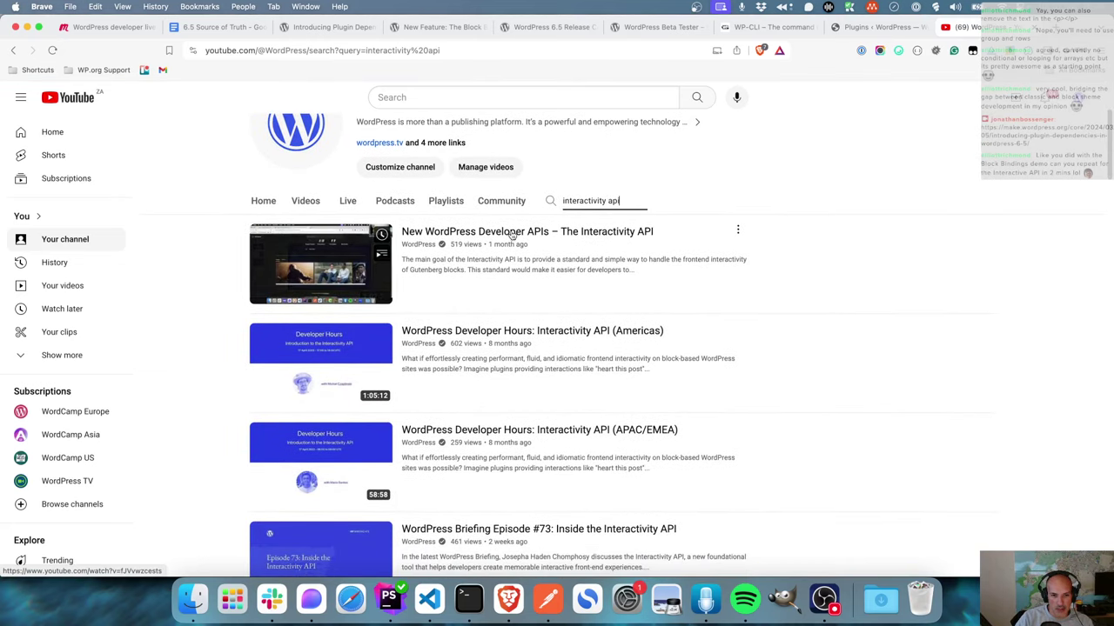
left_click(512, 233)
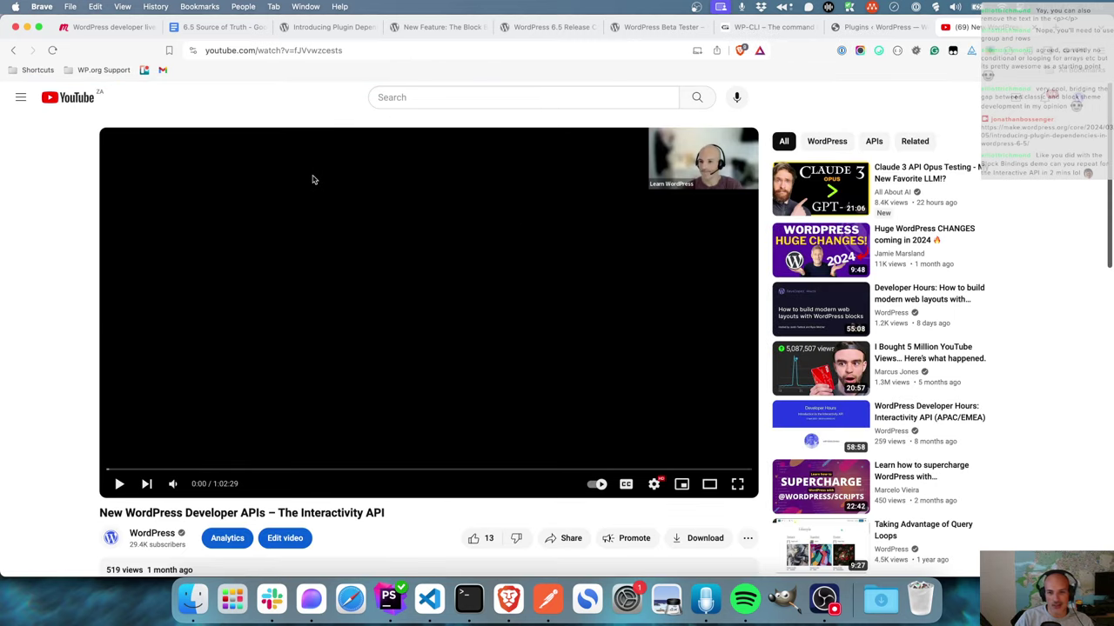
- Select the video's web address and look over its description and comments
left_click(375, 50)
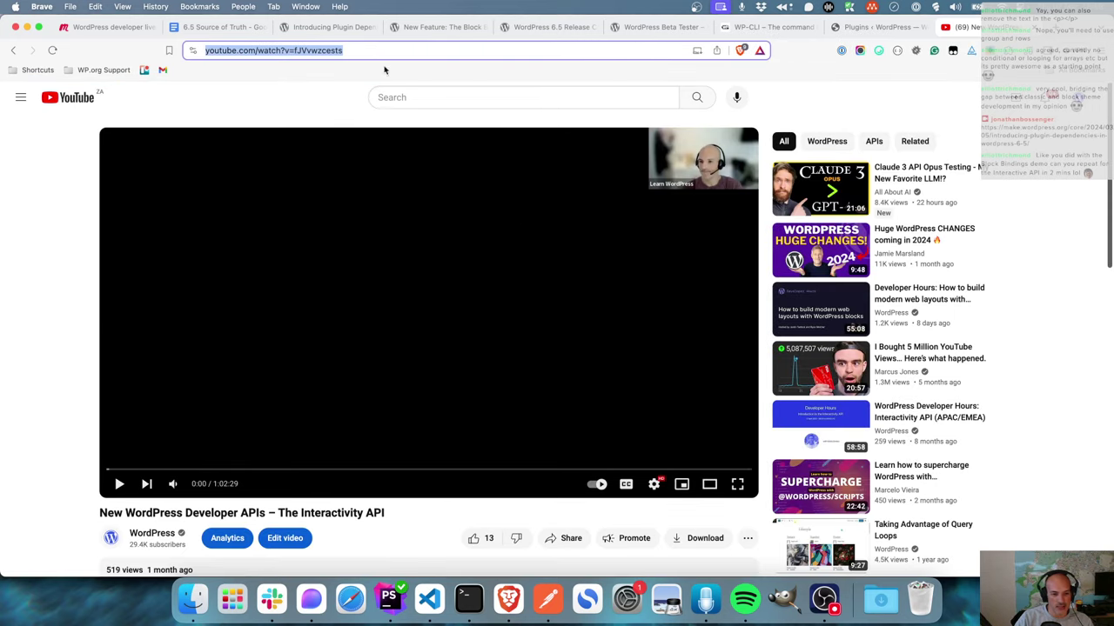
scroll(481, 281, "down", 5)
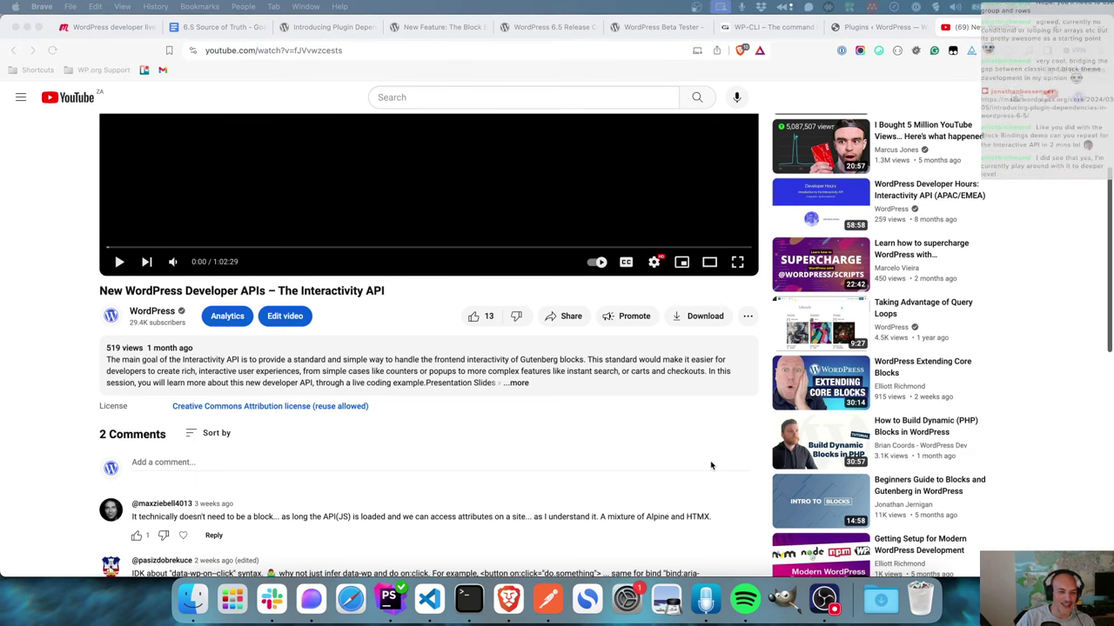
scroll(565, 443, "up", 5)
scroll(564, 445, "down", 10)
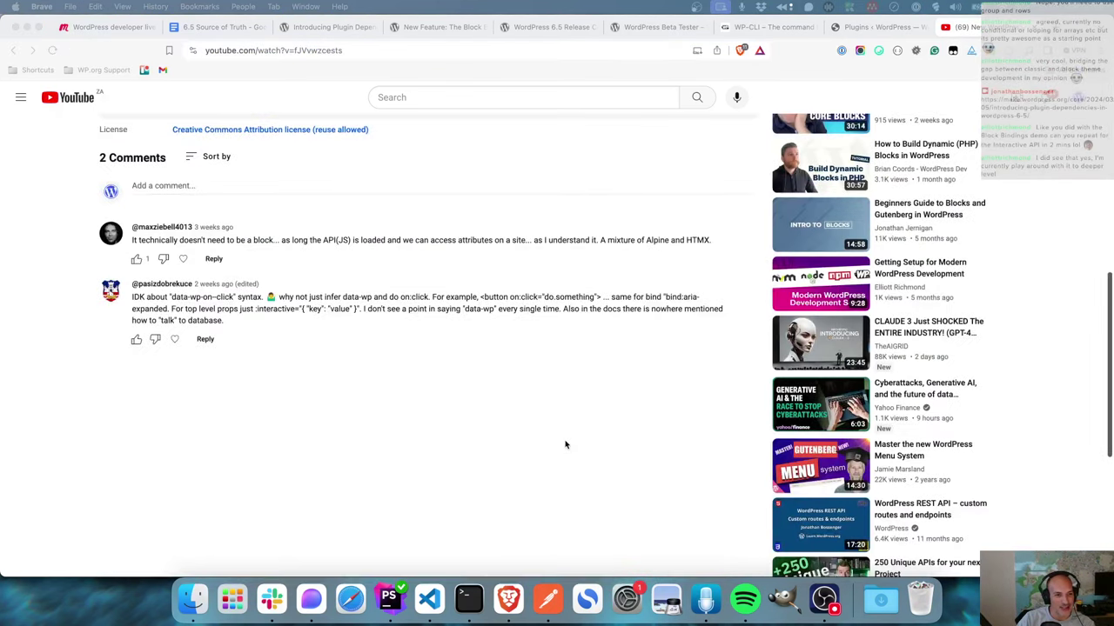
scroll(565, 444, "up", 10)
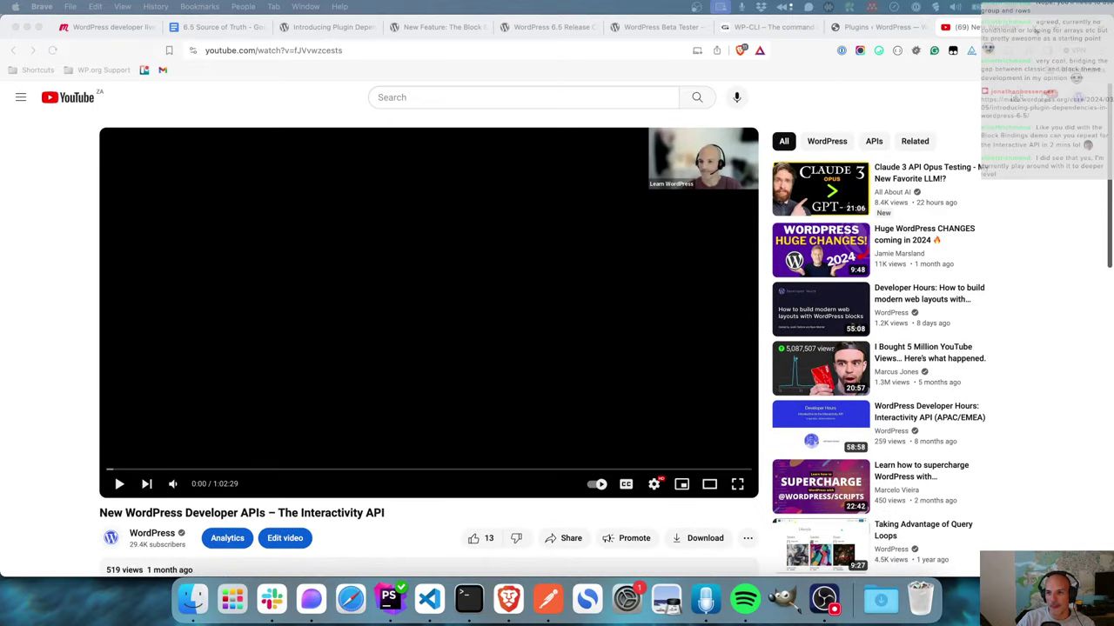
- Close the YouTube tab, open the site's Dodge game page, and start a round
key("super+w")
key("super+t")
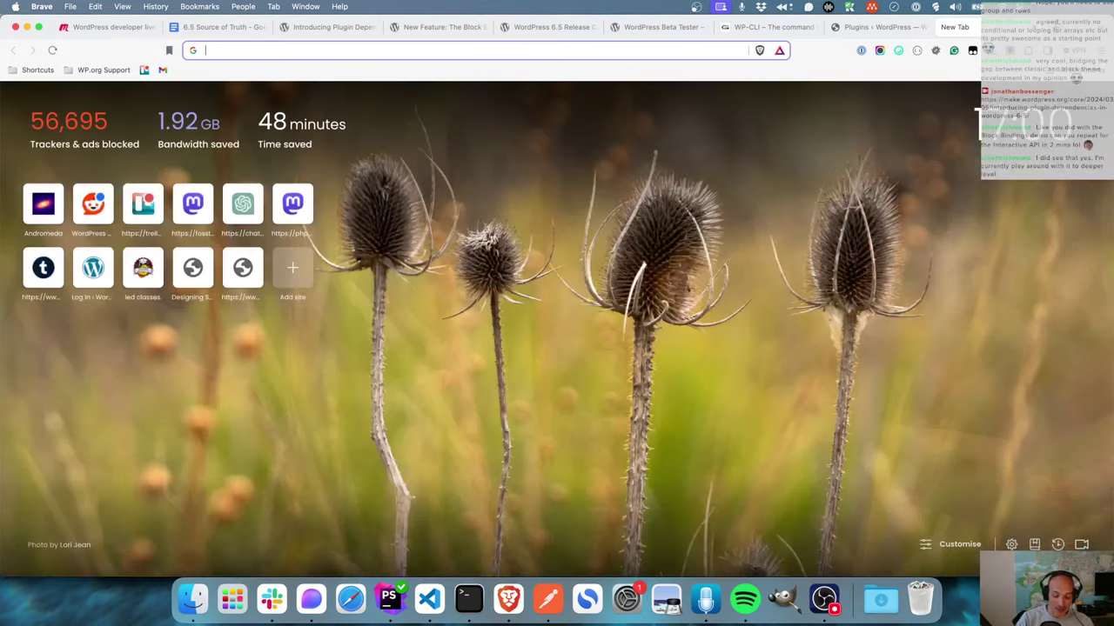
type("jona")
key("Right")
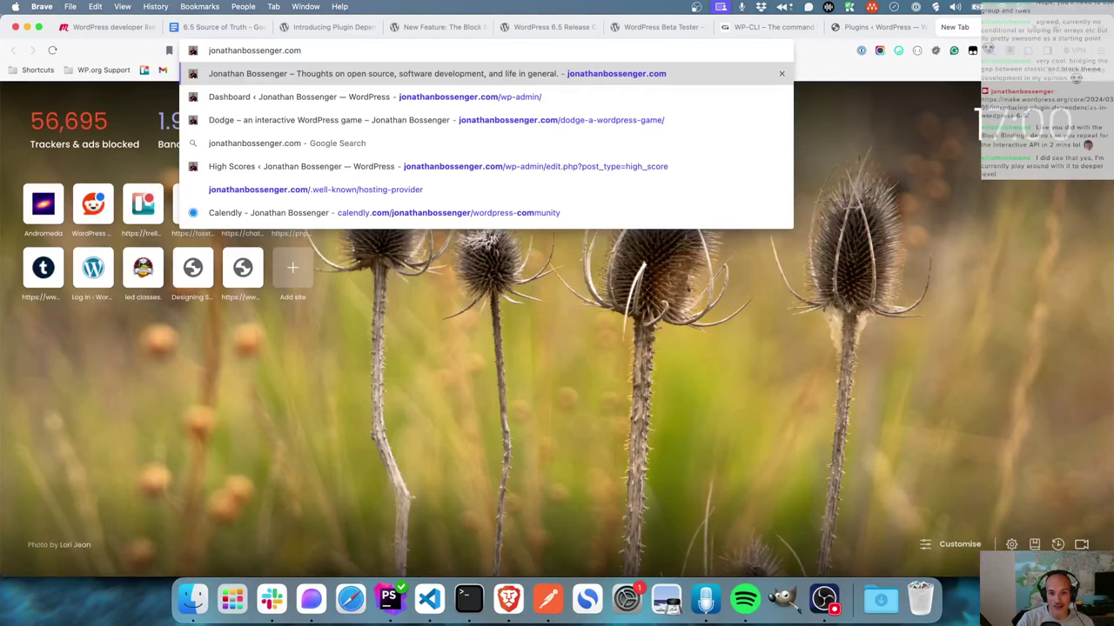
key("Down")
key("Down")
key("Return")
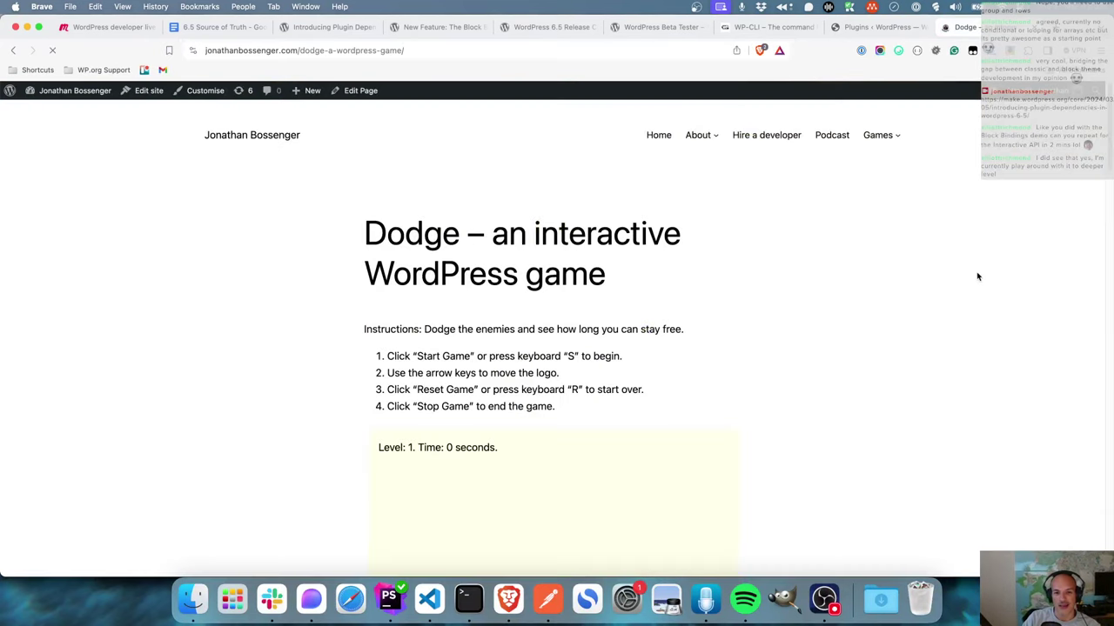
scroll(835, 253, "down", 5)
scroll(835, 254, "down", 2)
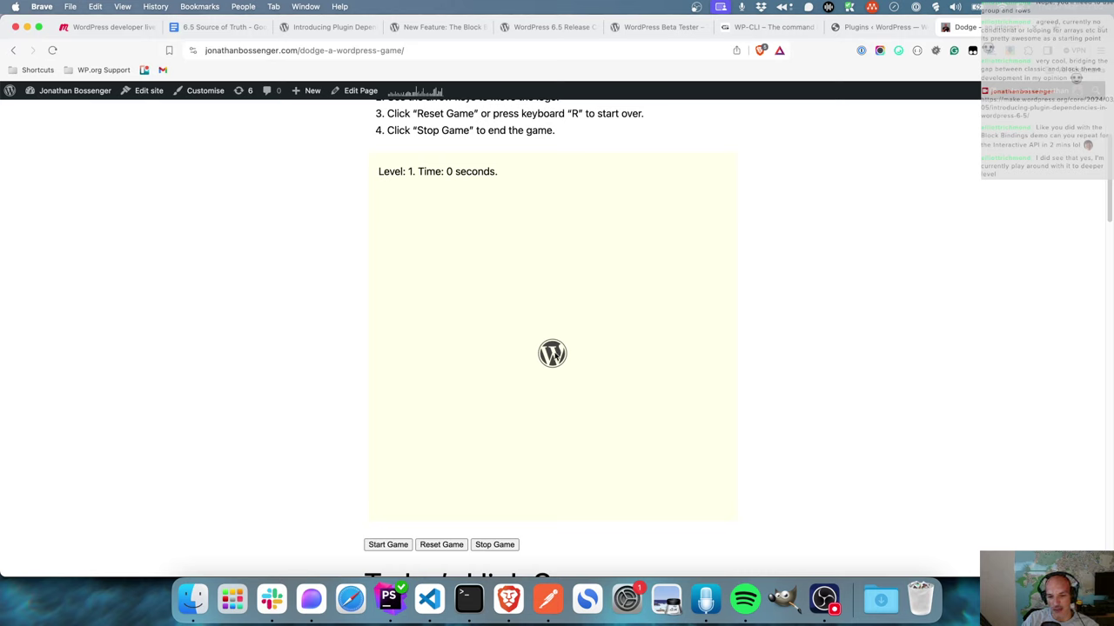
left_click(555, 356)
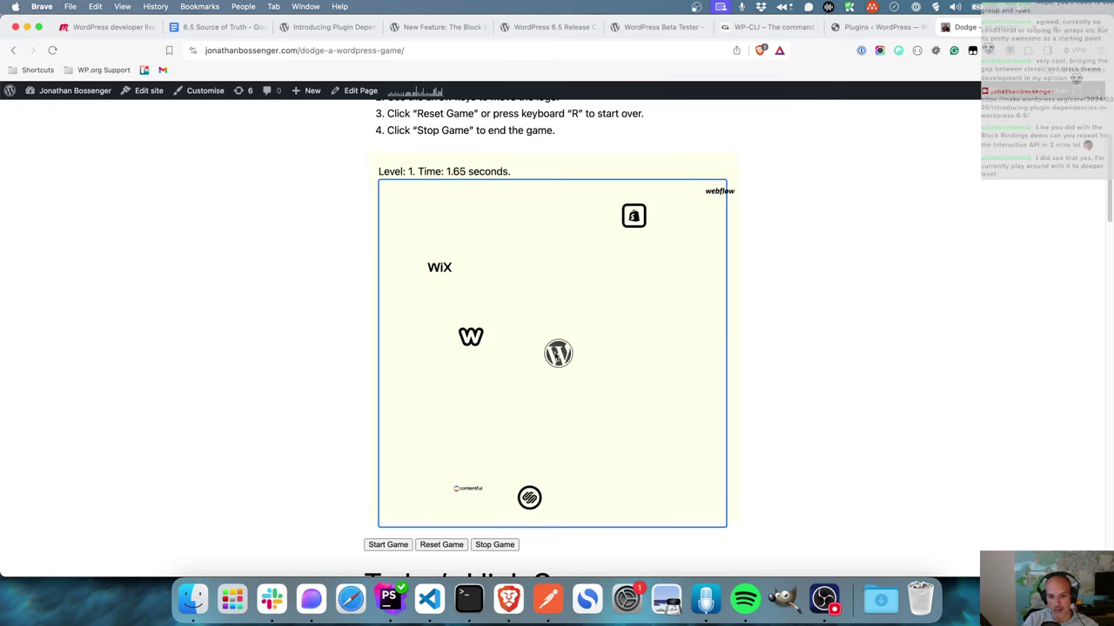
- Steer the WordPress logo with arrow keys to Level 3, cancel the name prompt, and reset with R
key("Up")
key("Right")
key("Down")
key("Up")
key("Left")
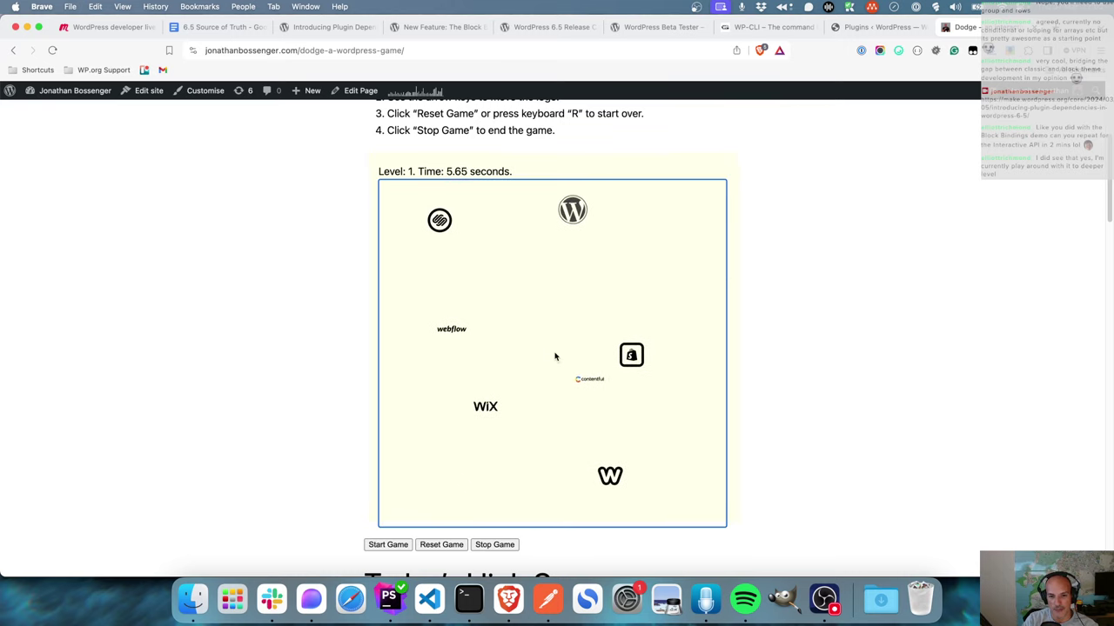
key("Down")
key("Left")
key("Up")
key("Down")
key("Right")
key("Right")
key("Up")
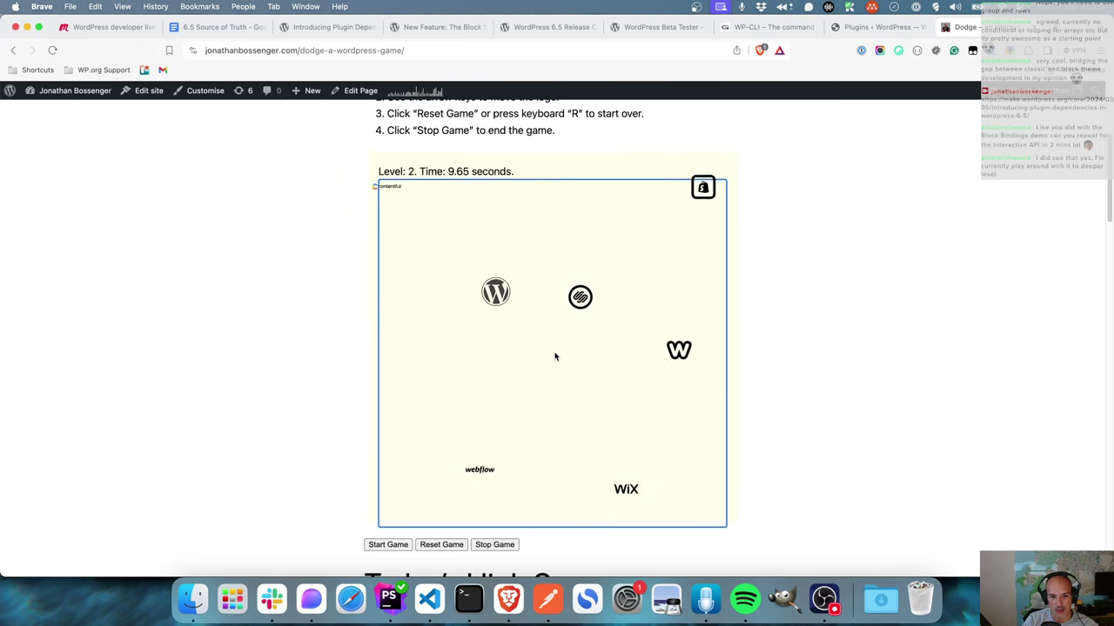
key("Down")
key("Left")
key("Down")
key("Right")
key("Up")
key("Left")
key("Down")
key("Right")
key("Down")
key("Up")
key("Right")
key("Up")
key("Right")
key("Up")
key("Left")
key("Right")
key("Up")
key("Left")
key("Right")
key("Down")
key("Left")
key("Left")
key("Down")
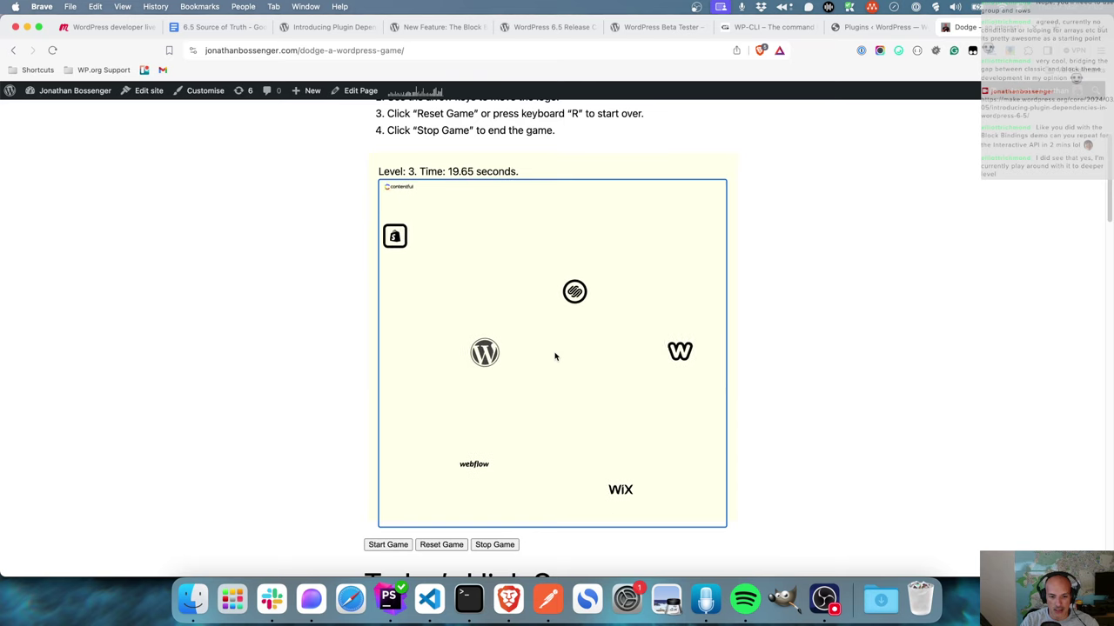
key("Right")
key("Up")
key("Up")
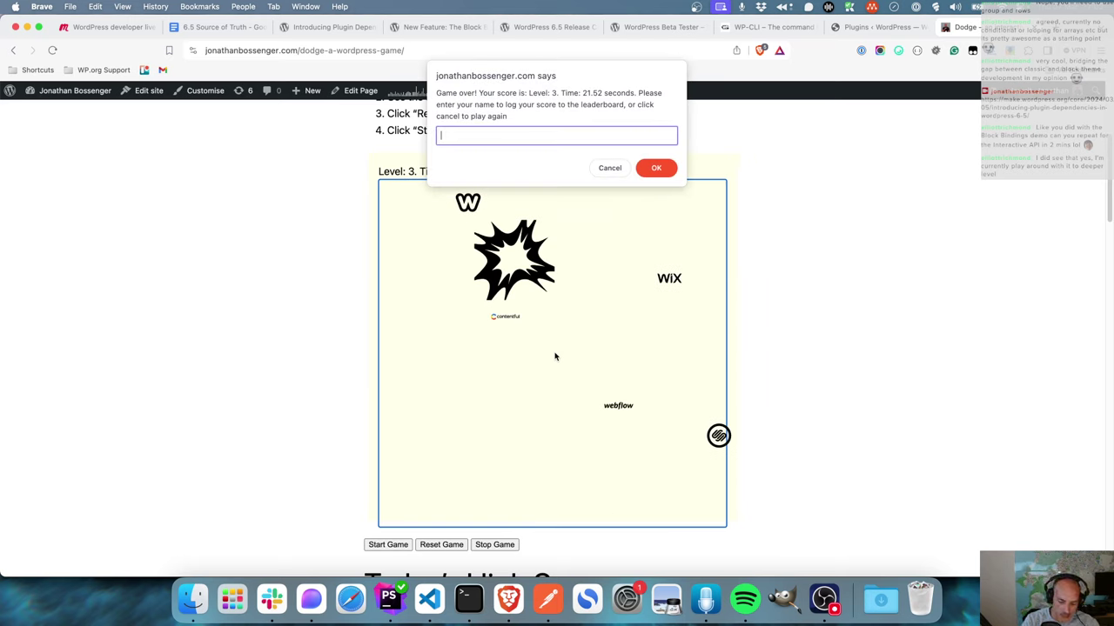
left_click(609, 169)
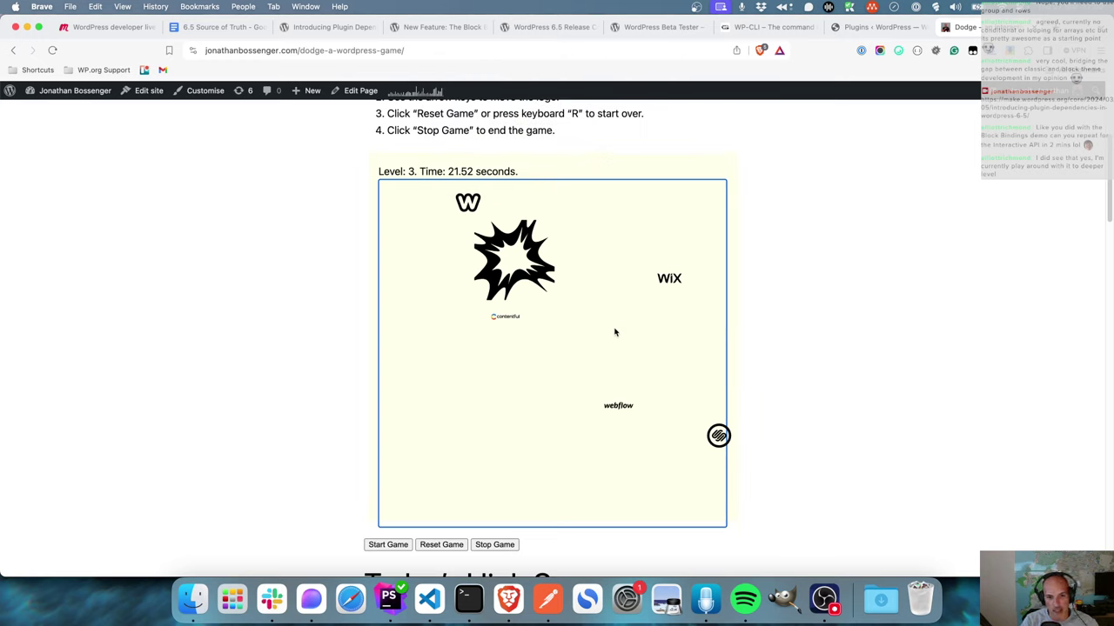
key("r")
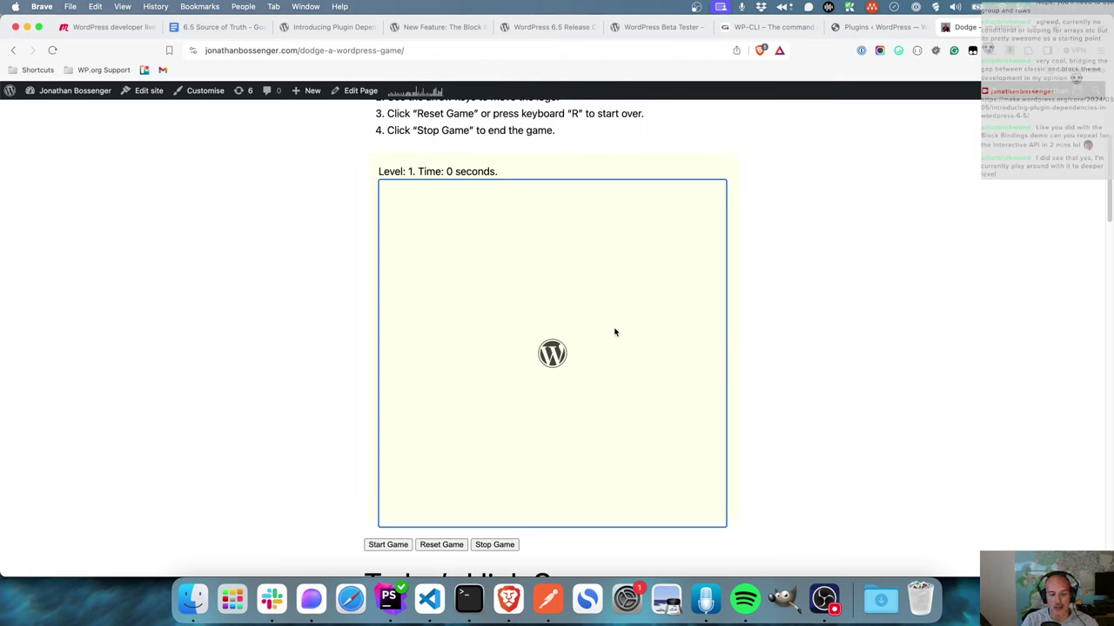